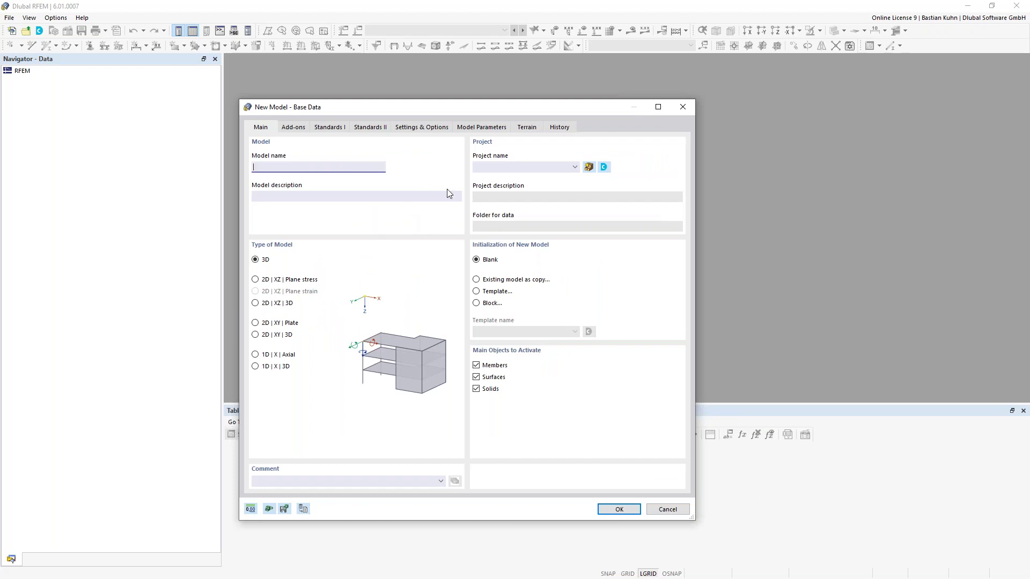
Step: Name the new model Webinar11112021 and activate the Timber Design add-on
{"action": "left_click", "coordinate": [326, 169]}
{"action": "type", "text": "Webinar11112021"}
{"action": "left_click", "coordinate": [299, 130]}
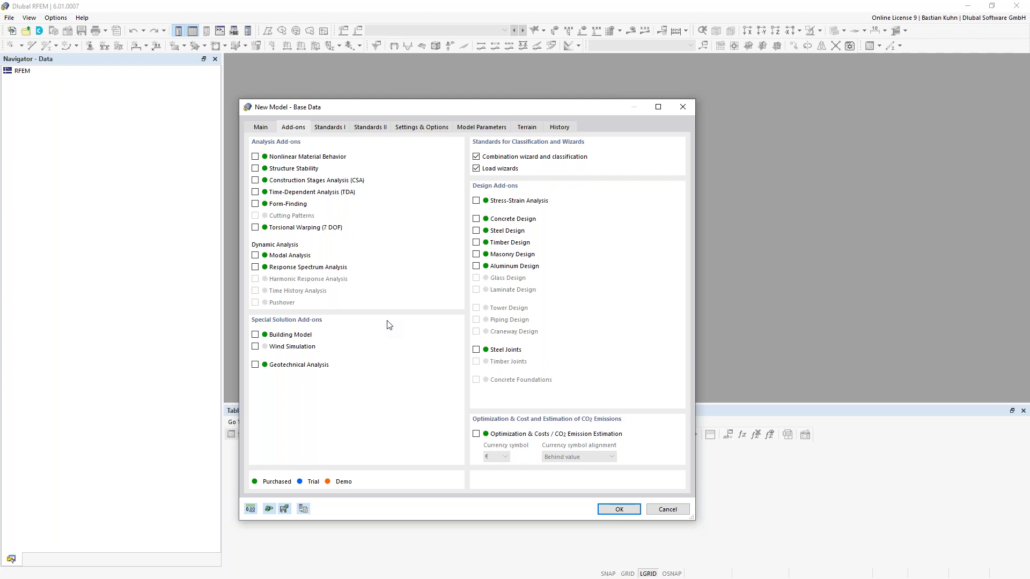
{"action": "left_click", "coordinate": [476, 243]}
Step: Set the standard group for load case classification and the combination wizard to EN 1990 | Timber
{"action": "left_click", "coordinate": [331, 128]}
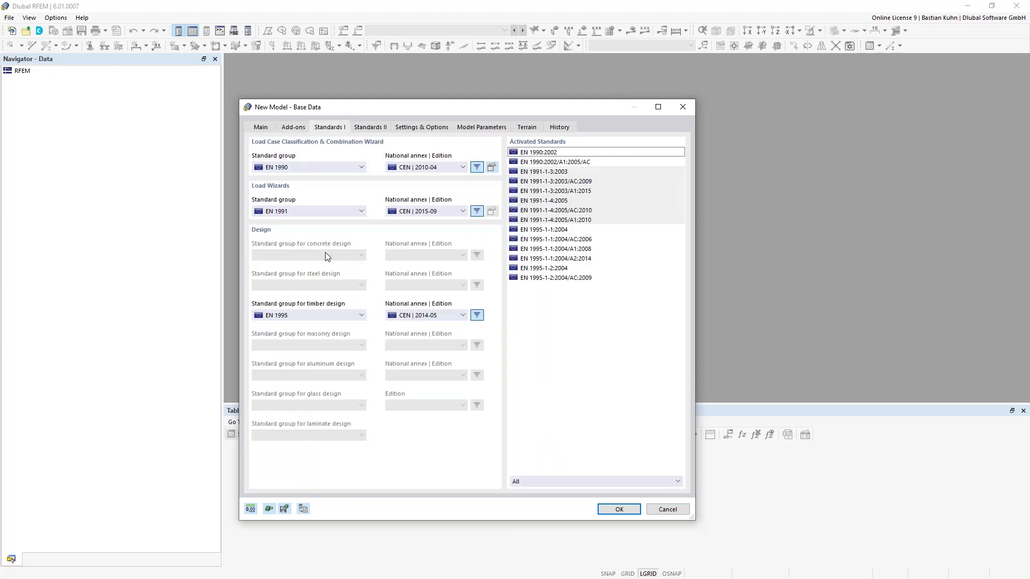
{"action": "left_click", "coordinate": [338, 168]}
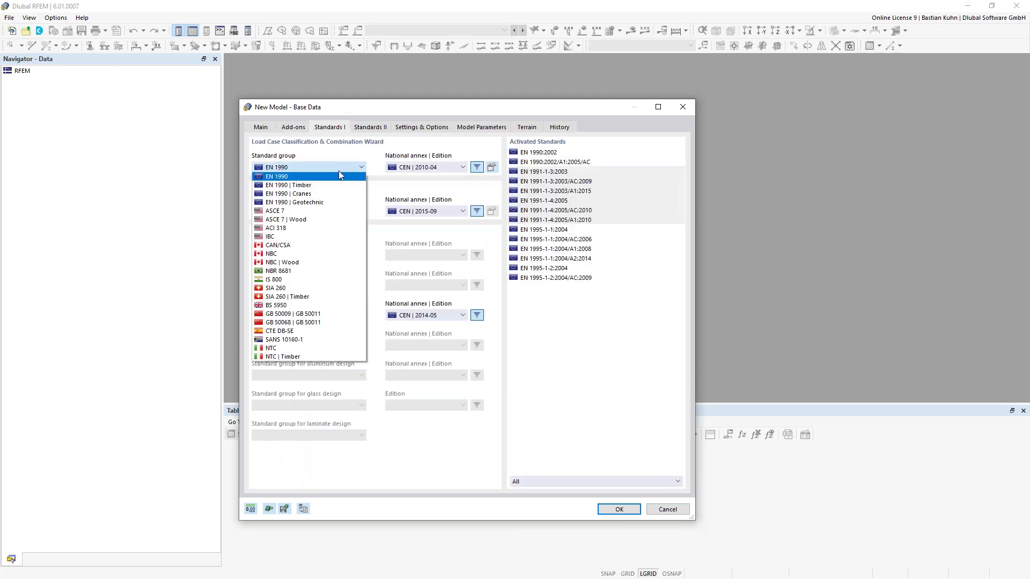
{"action": "left_click", "coordinate": [340, 185]}
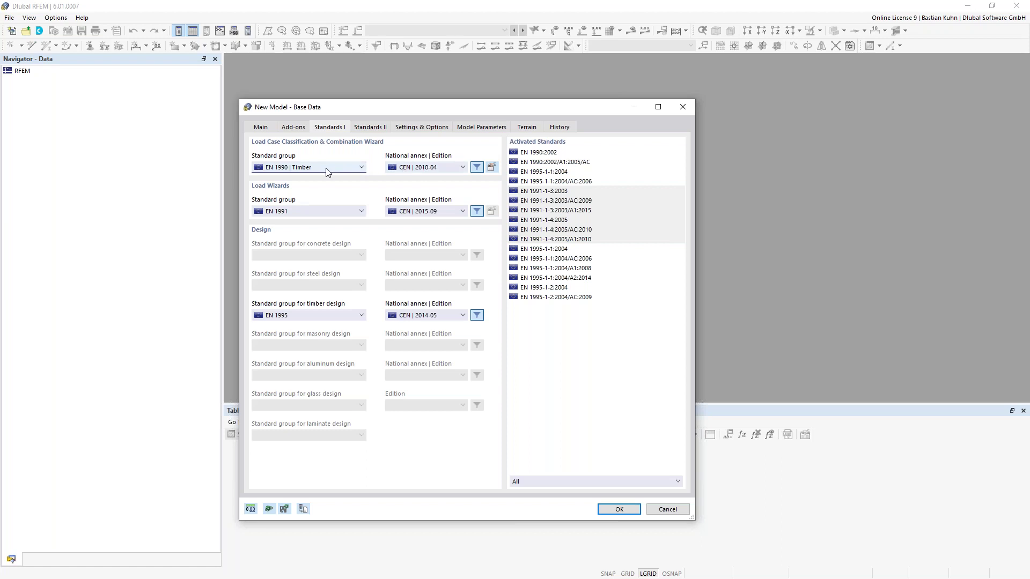
Step: Set the deformation coefficient for timber structures to 0.60 in the EN 1990 | Timber combination settings
{"action": "left_click", "coordinate": [491, 169]}
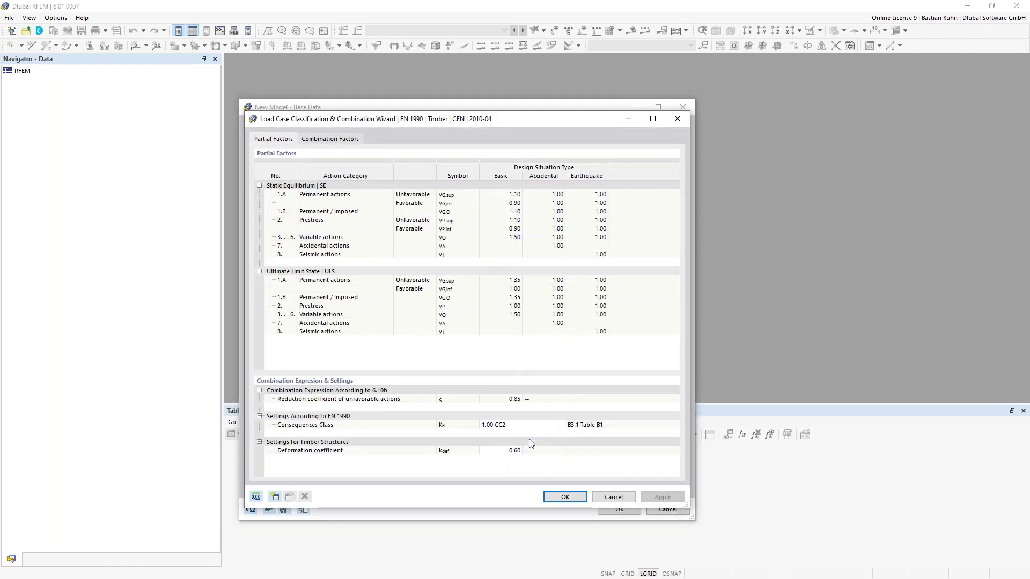
{"action": "left_click", "coordinate": [513, 451]}
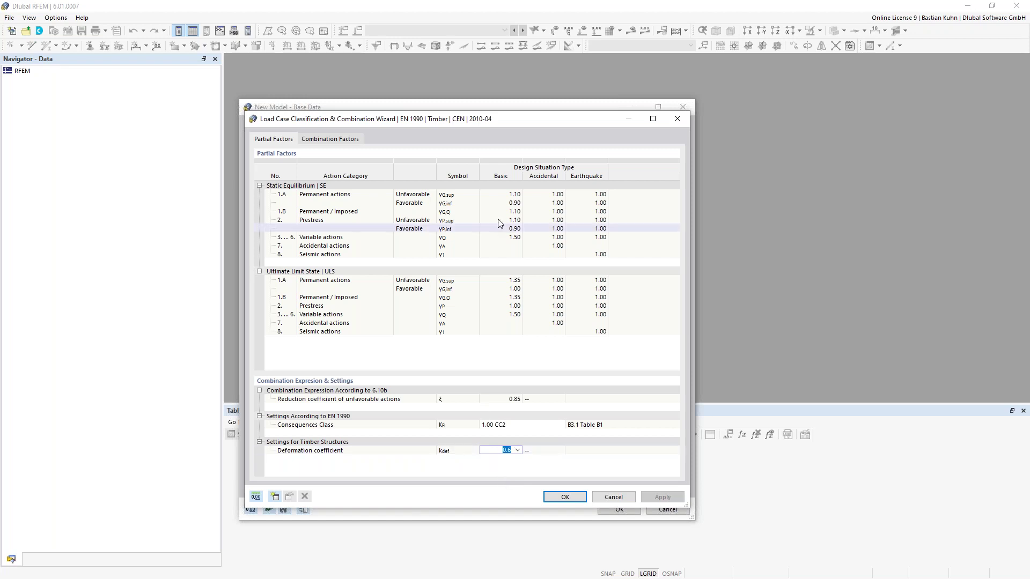
{"action": "left_click_drag", "start_coordinate": [532, 125], "coordinate": [618, 77]}
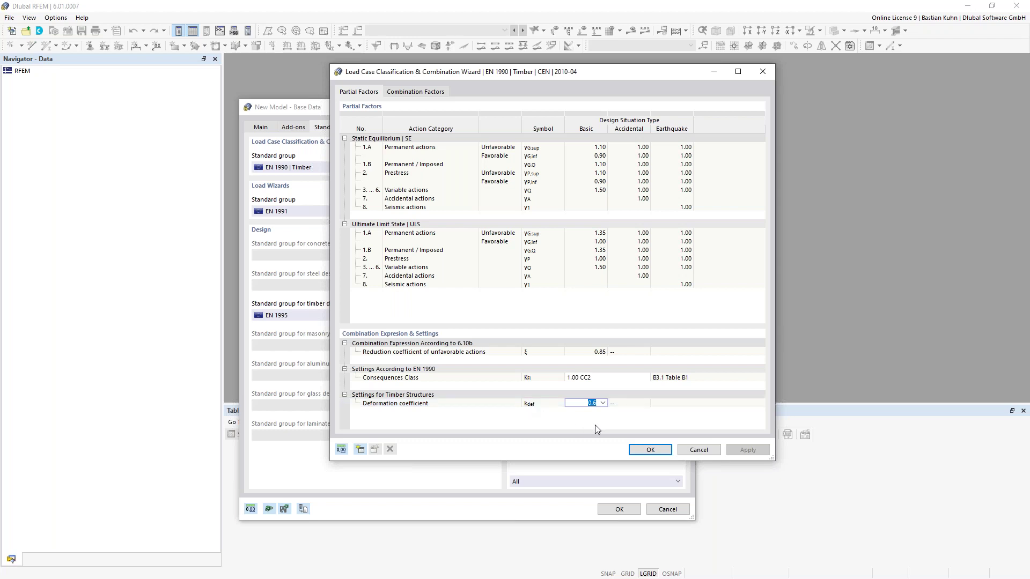
{"action": "left_click", "coordinate": [603, 403]}
{"action": "left_click", "coordinate": [589, 412]}
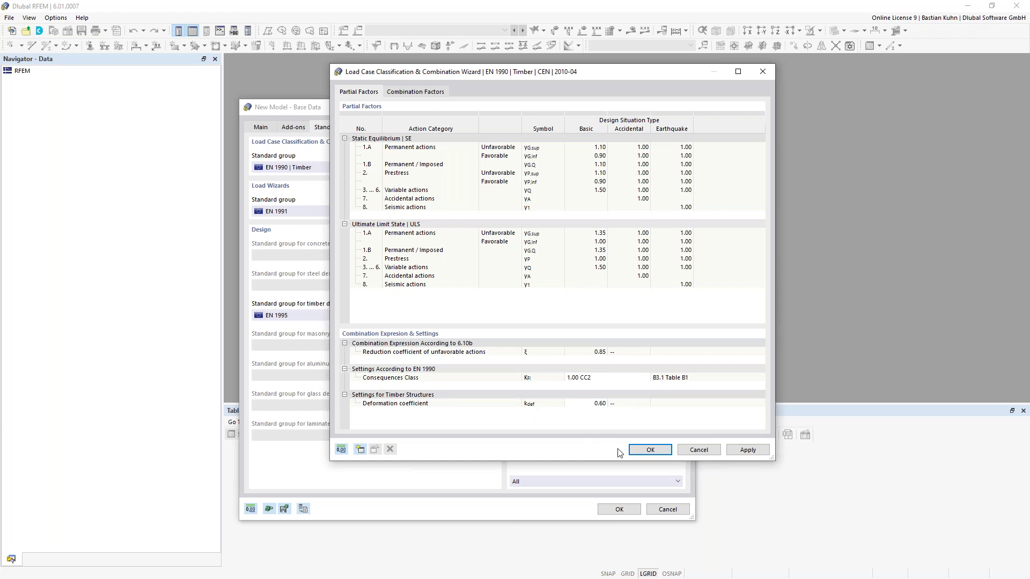
{"action": "left_click", "coordinate": [644, 456]}
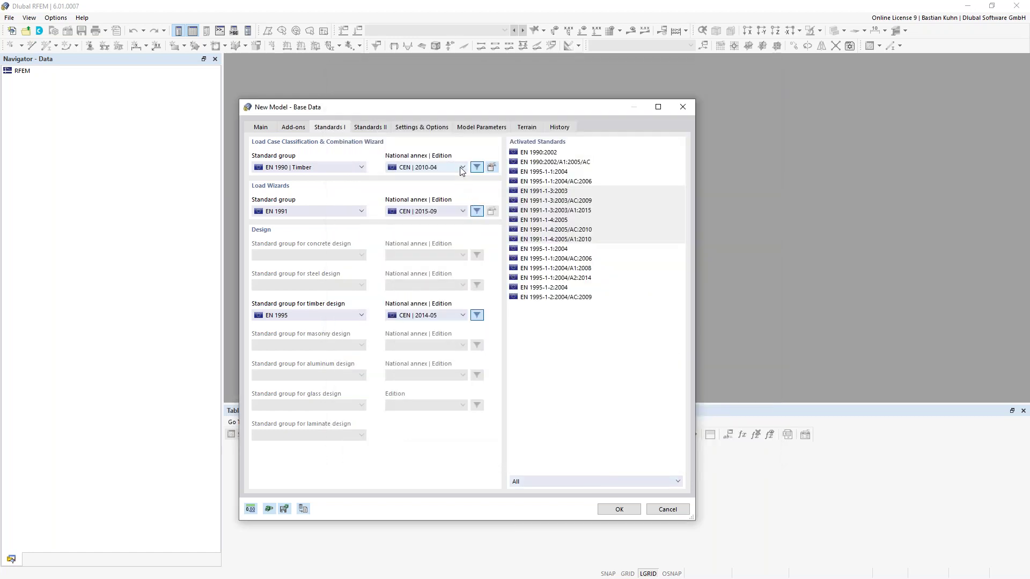
Step: Choose the German national annex DIN | 2012-08 for the EN 1990 | Timber combination standard
{"action": "left_click", "coordinate": [462, 168]}
{"action": "left_click", "coordinate": [408, 219]}
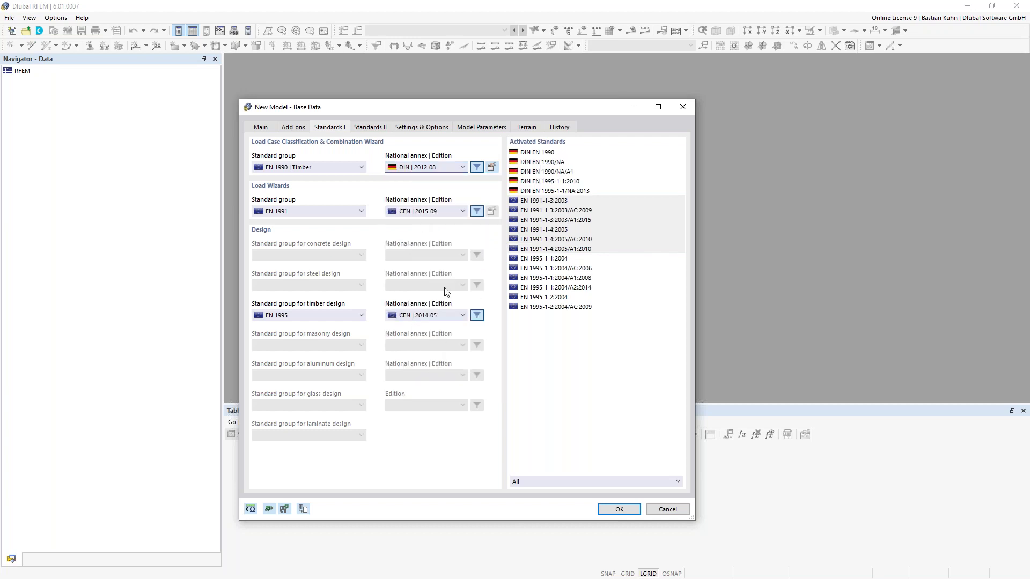
{"action": "left_click", "coordinate": [444, 168]}
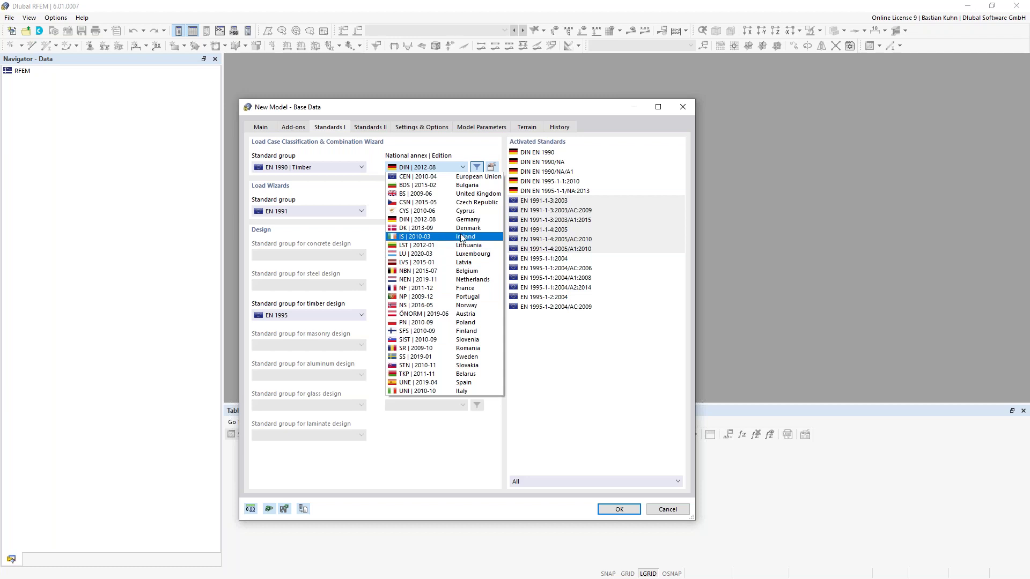
{"action": "left_click", "coordinate": [375, 167]}
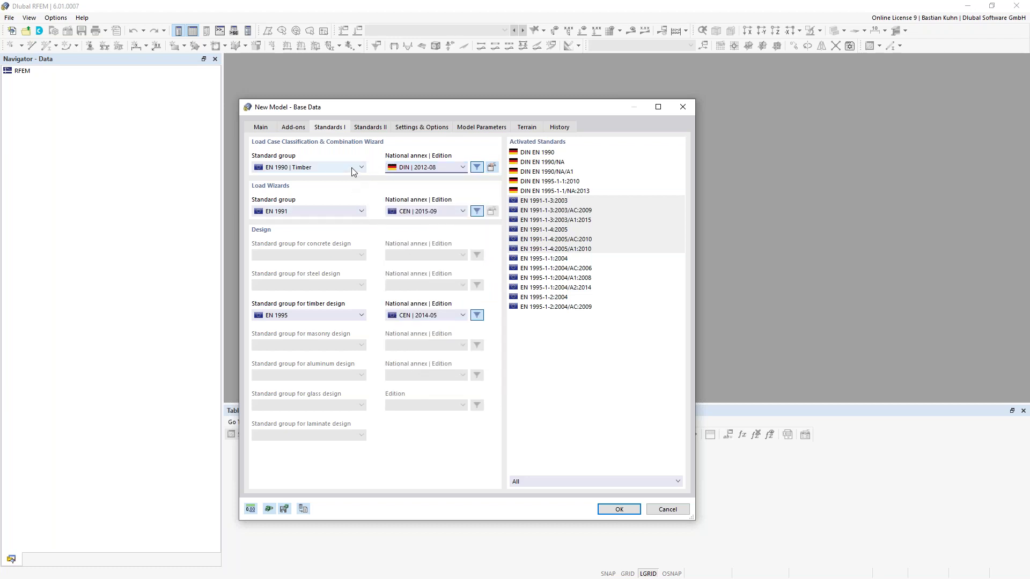
{"action": "left_click", "coordinate": [352, 168]}
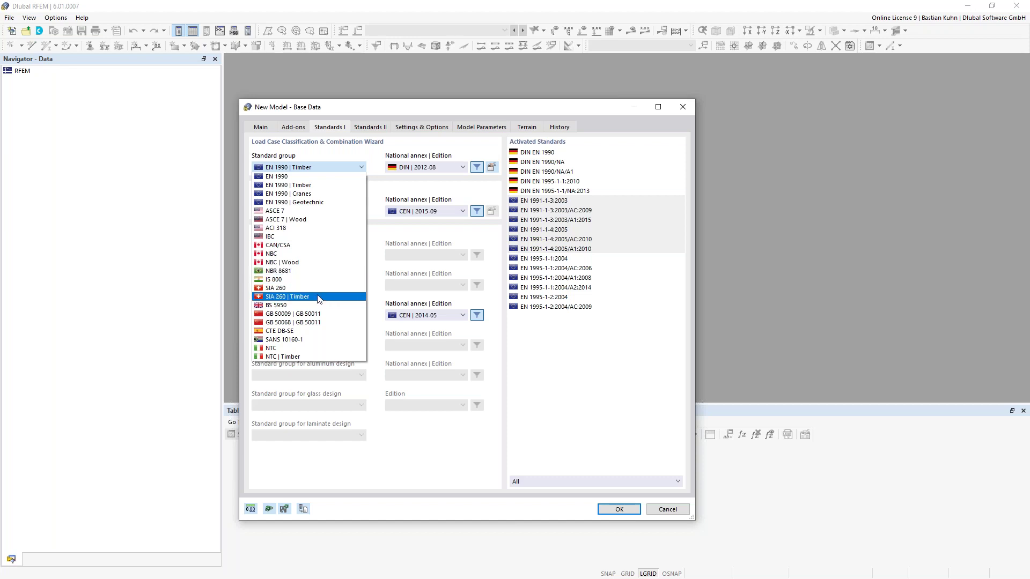
{"action": "left_click", "coordinate": [426, 107]}
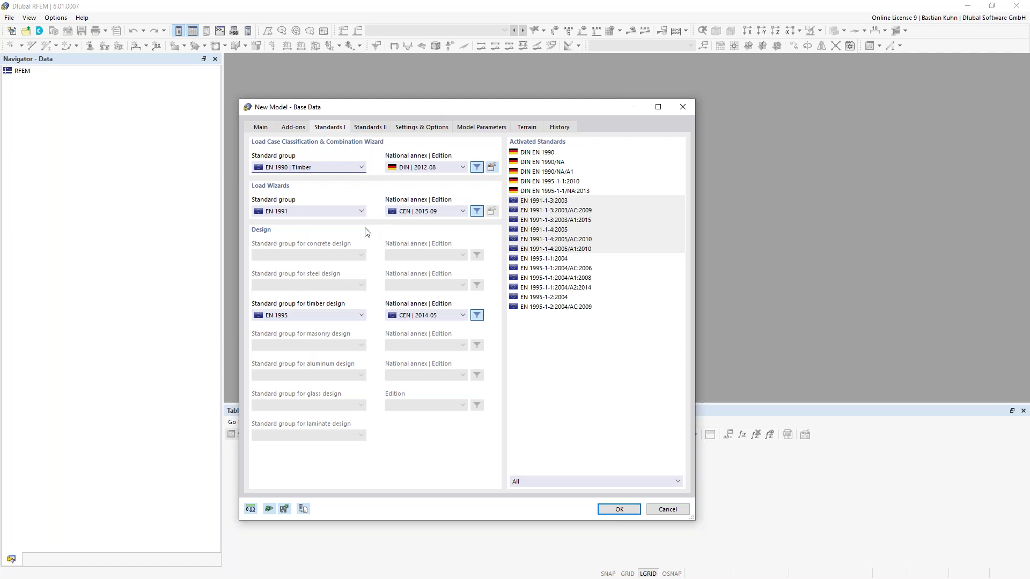
Step: Choose the German annexes DIN | 2019-04 for the EN 1991 load wizards and DIN | 2014-07 for EN 1995 timber design
{"action": "left_click", "coordinate": [417, 213]}
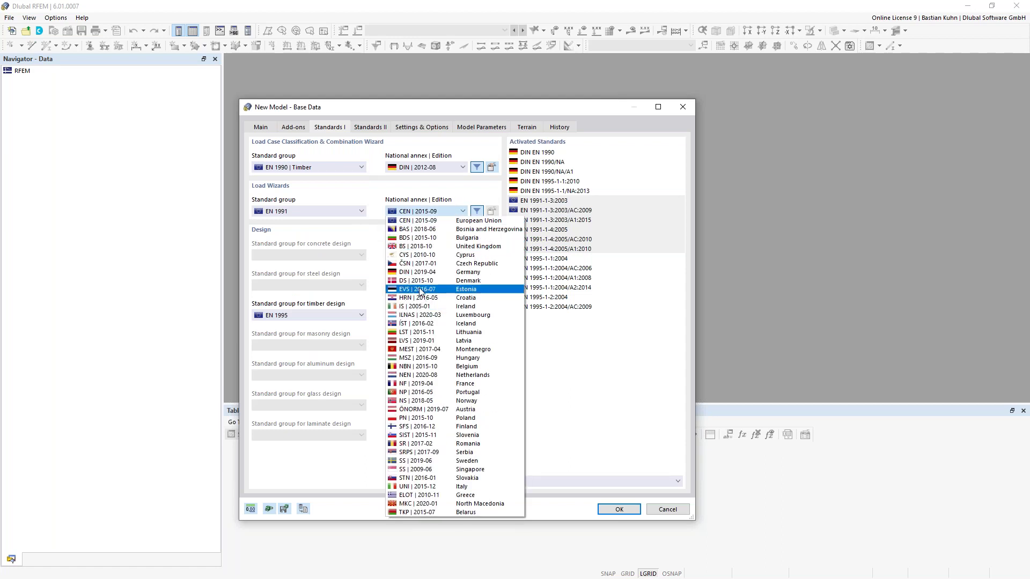
{"action": "left_click", "coordinate": [419, 273]}
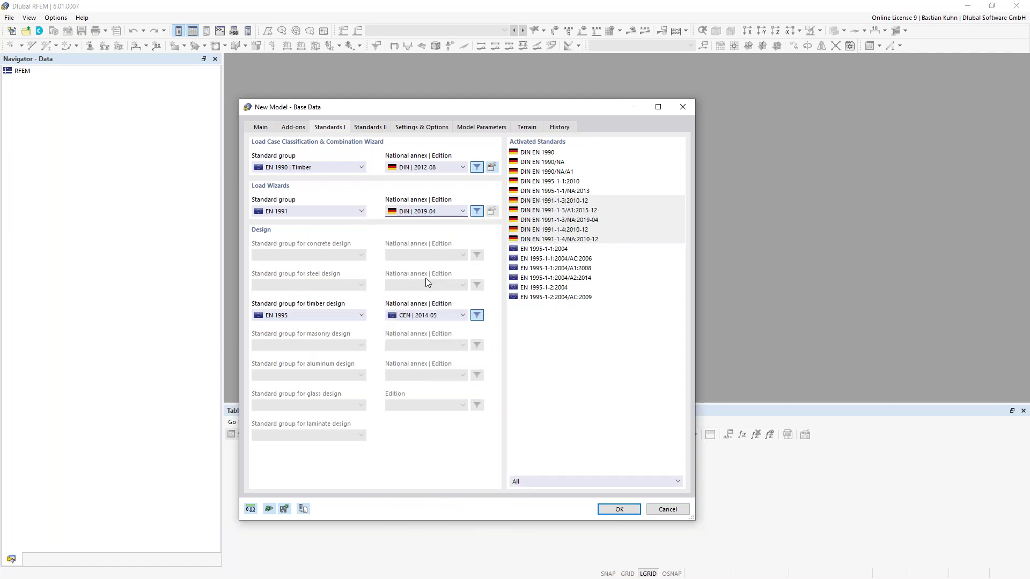
{"action": "left_click", "coordinate": [408, 316]}
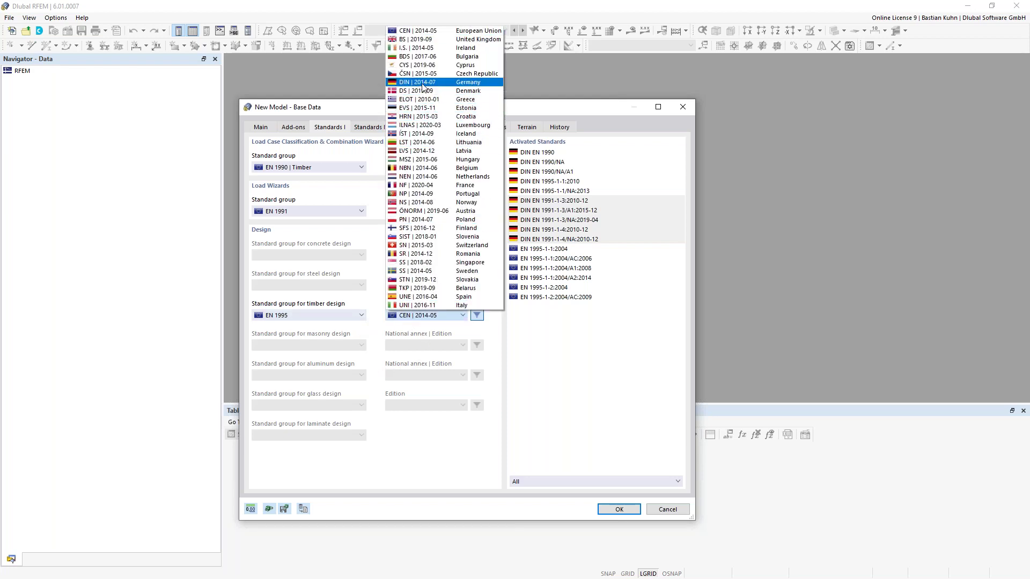
{"action": "left_click", "coordinate": [423, 86]}
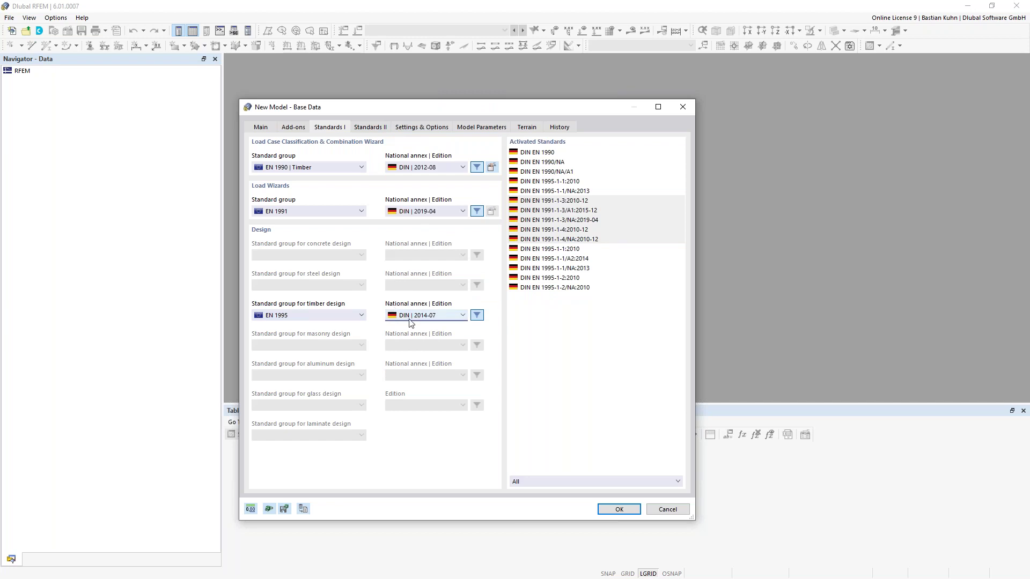
Step: Enable Member Representatives for the model and show which timber design properties they take into account
{"action": "left_click", "coordinate": [415, 127]}
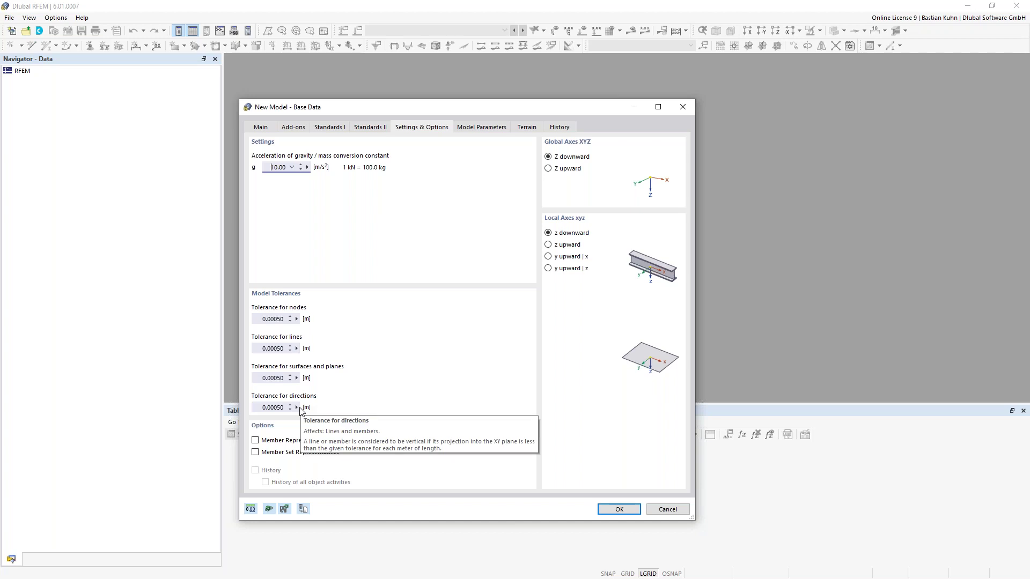
{"action": "left_click", "coordinate": [256, 441]}
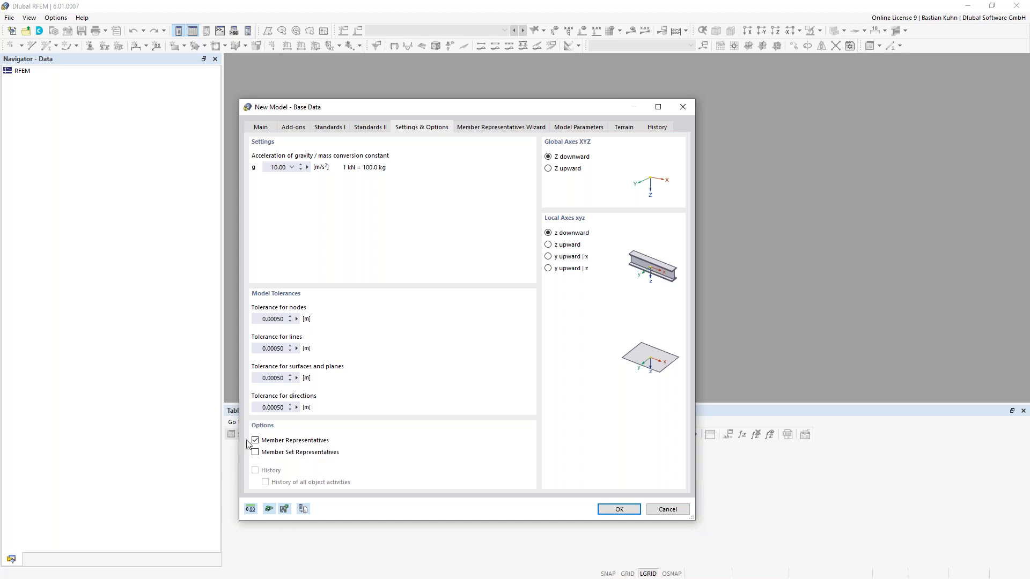
{"action": "left_click", "coordinate": [493, 128]}
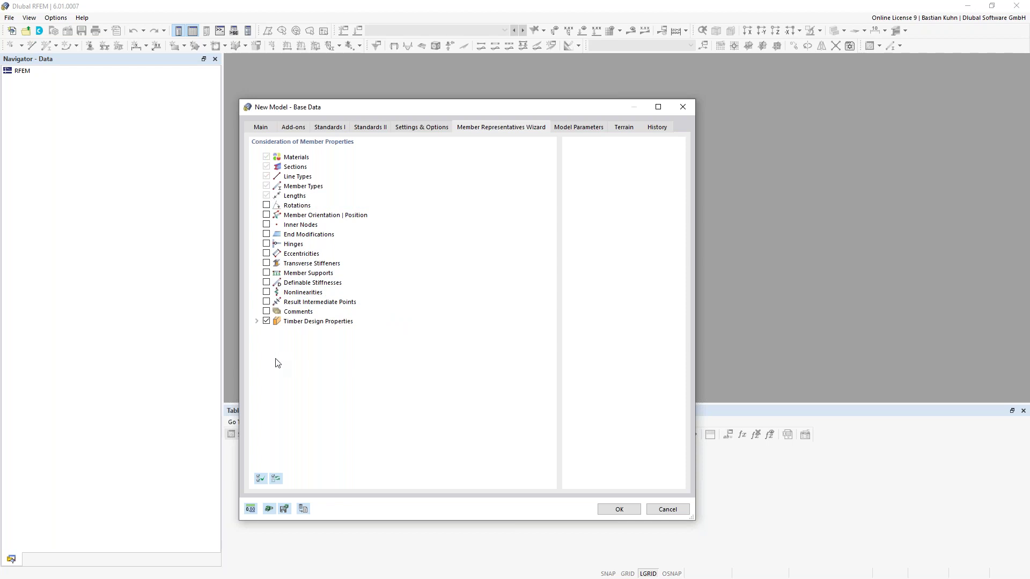
{"action": "left_click", "coordinate": [257, 322]}
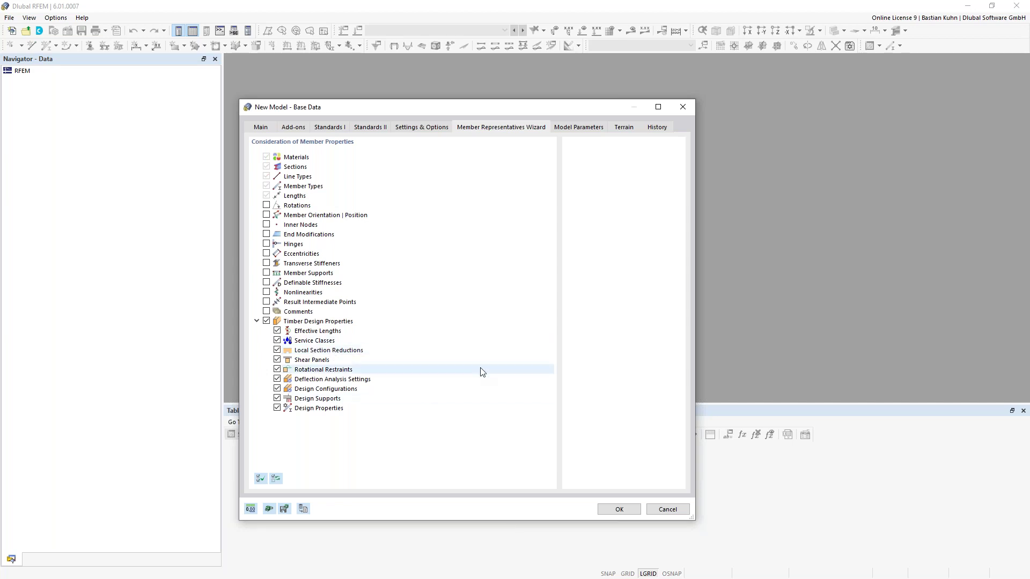
Step: Look up the project's street address in Leipzig, adopt it as the model location, and confirm the base data
{"action": "left_click", "coordinate": [578, 128]}
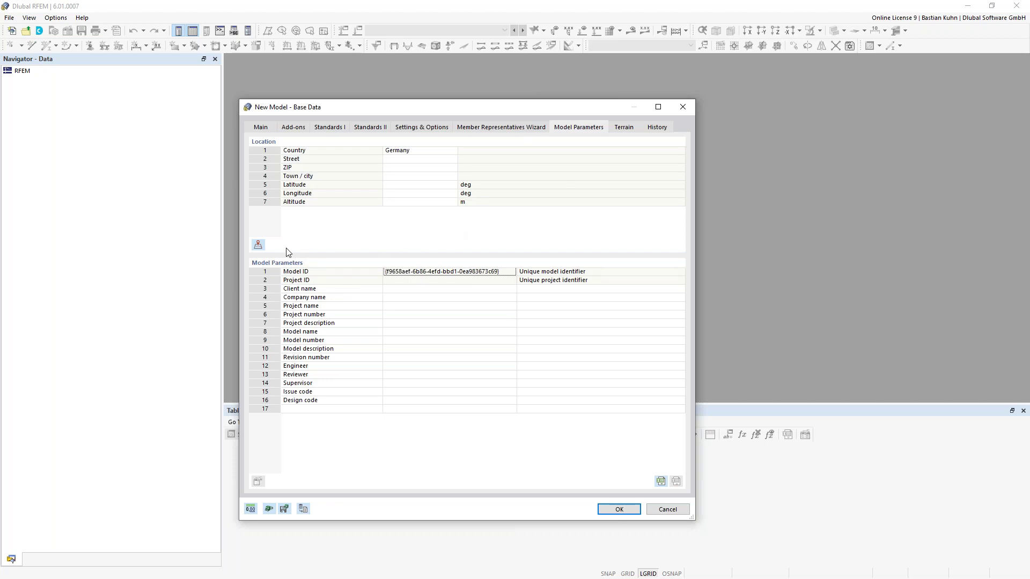
{"action": "left_click", "coordinate": [258, 245]}
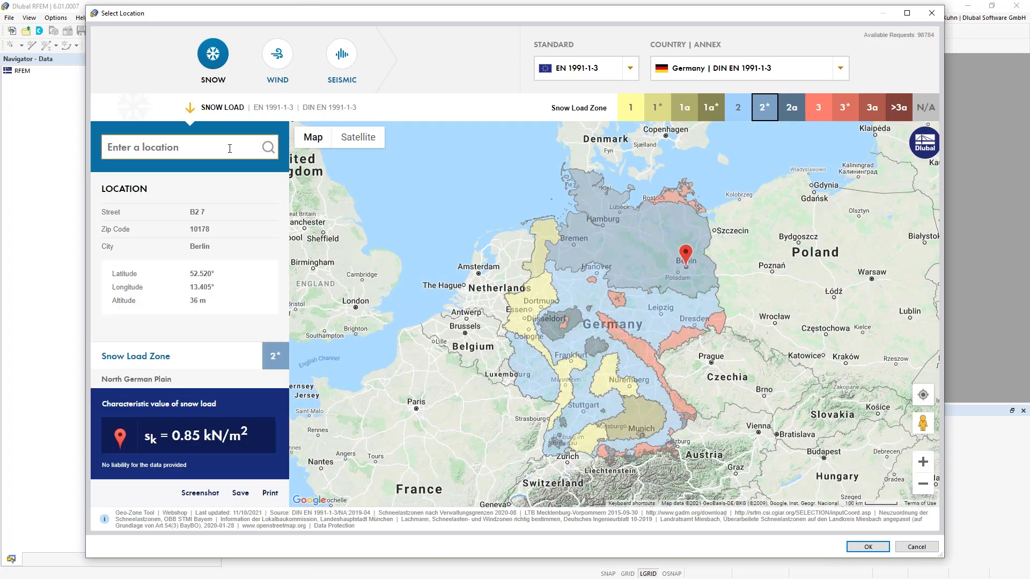
{"action": "type", "text": "Grimma"}
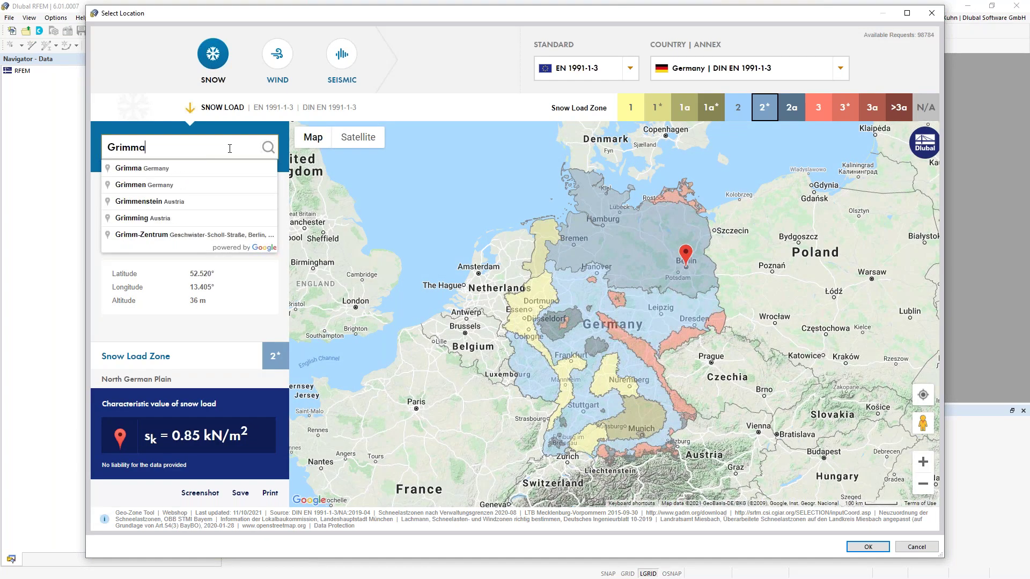
{"action": "type", "text": "ische"}
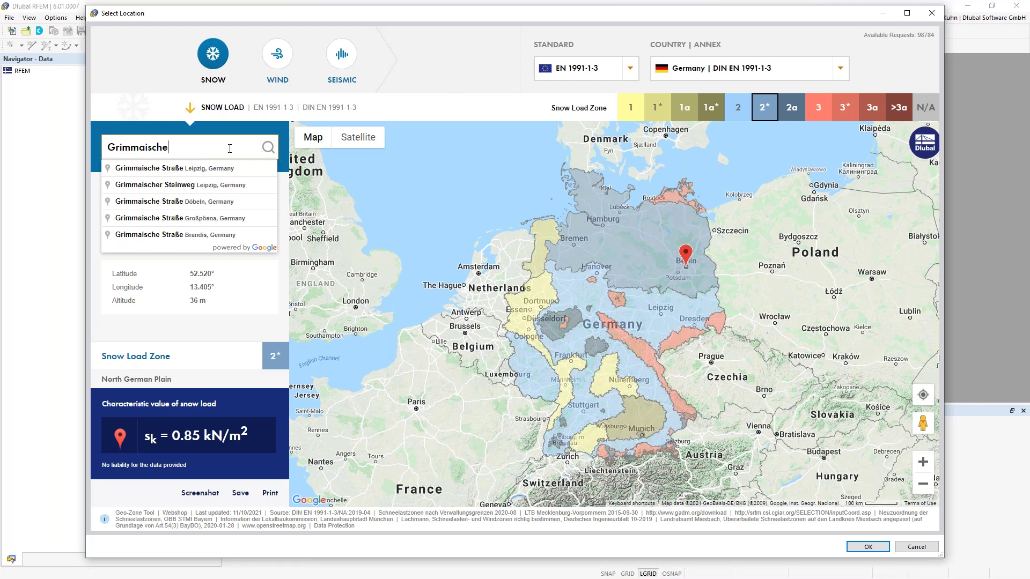
{"action": "left_click", "coordinate": [181, 170]}
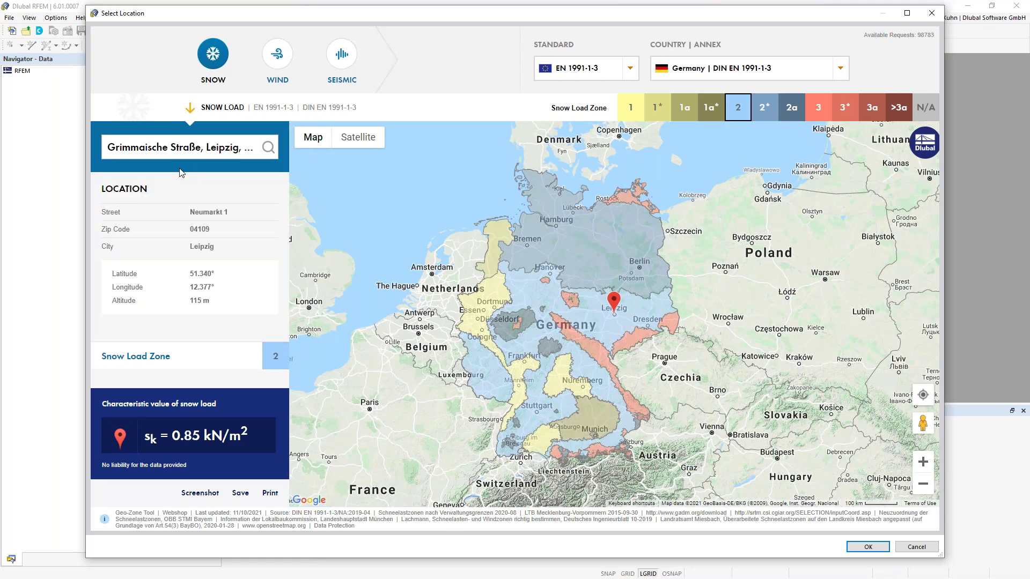
{"action": "left_click", "coordinate": [868, 546]}
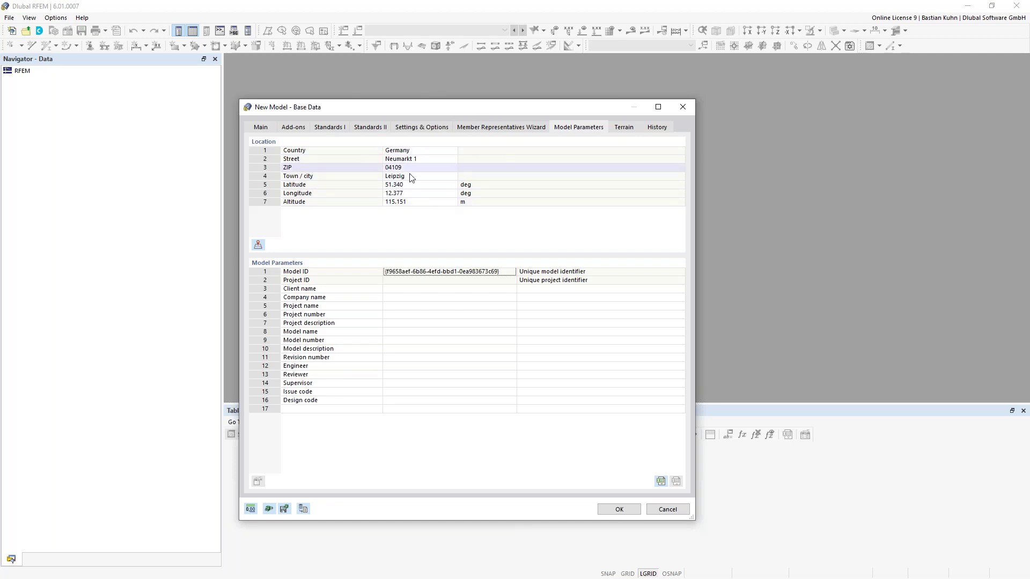
{"action": "left_click", "coordinate": [600, 507]}
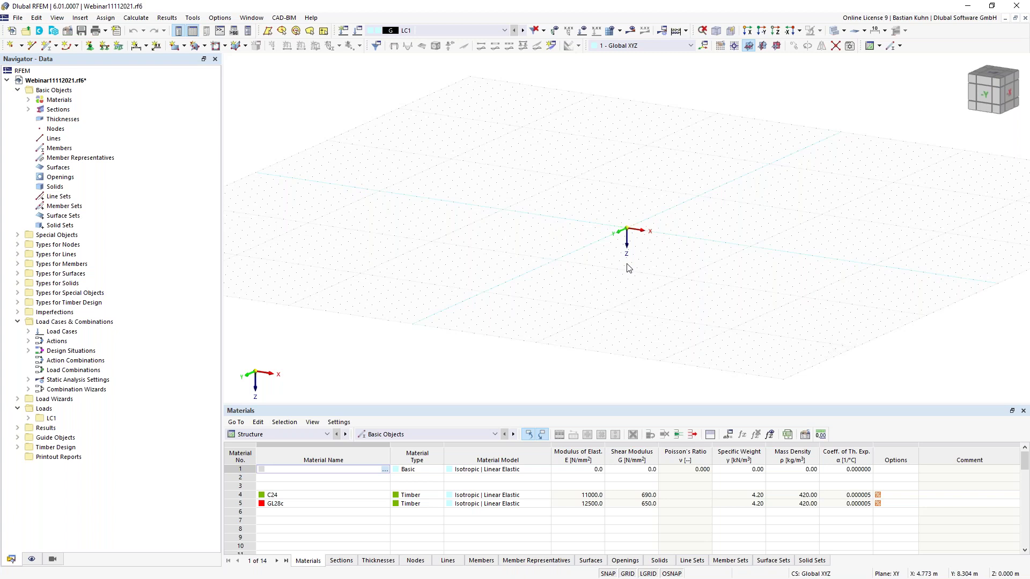
Step: Start a new single member with Beam as its member type, checking the other available member types
{"action": "middle_click_drag", "start_coordinate": [627, 249], "coordinate": [556, 284]}
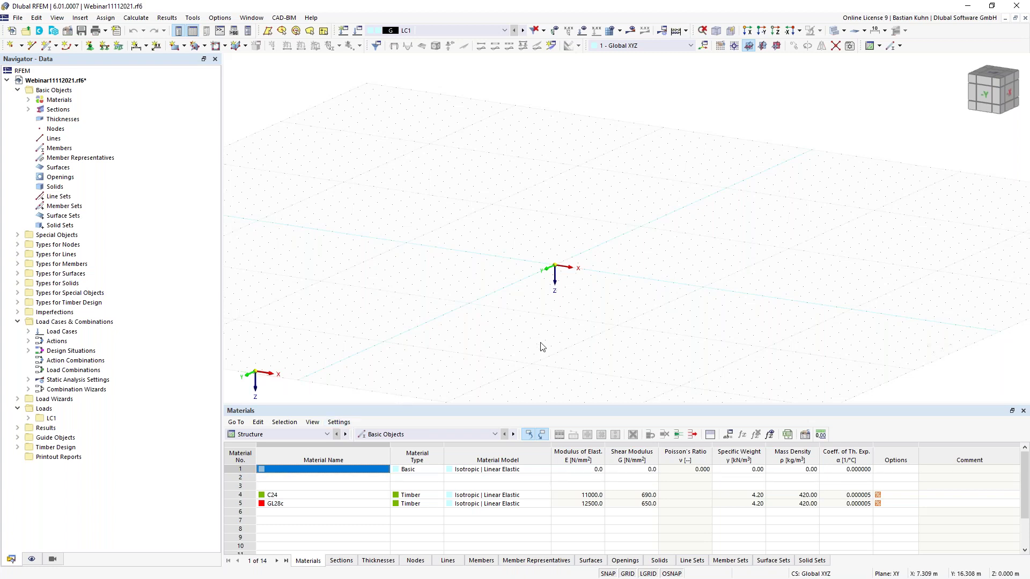
{"action": "middle_click_drag", "start_coordinate": [542, 347], "coordinate": [493, 361]}
{"action": "left_click", "coordinate": [48, 47]}
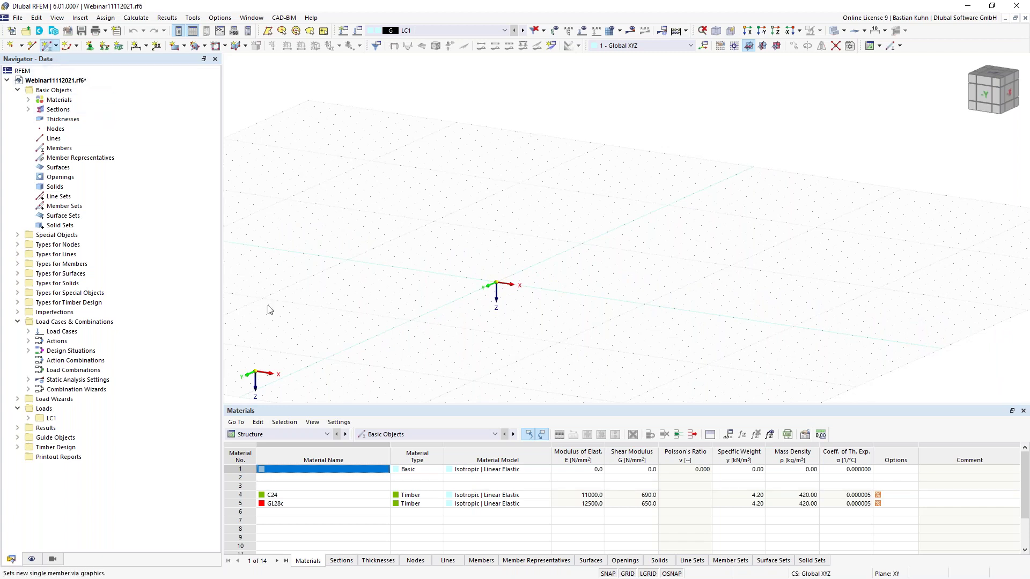
{"action": "left_click_drag", "start_coordinate": [43, 276], "coordinate": [692, 61]}
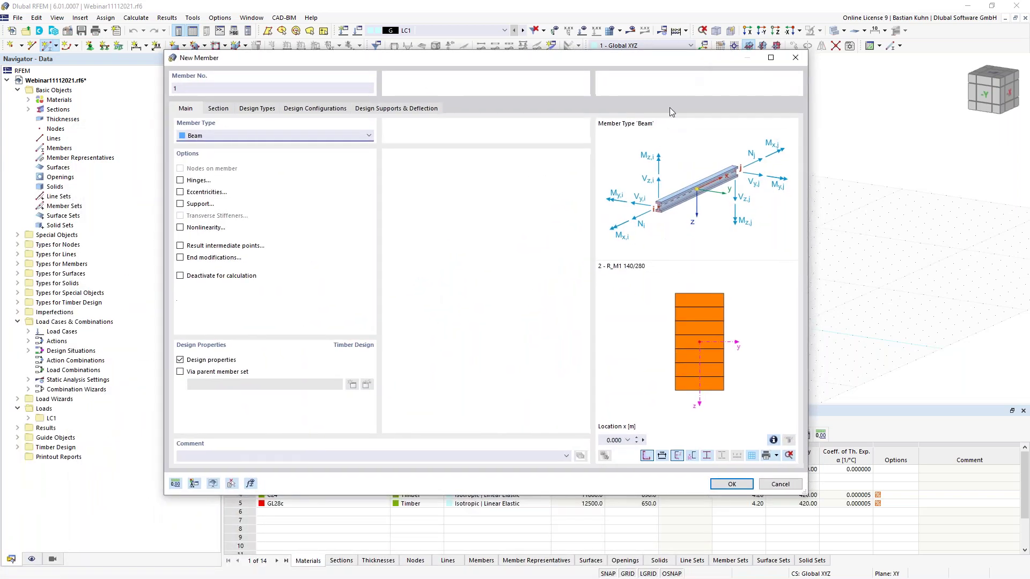
{"action": "left_click", "coordinate": [355, 136]}
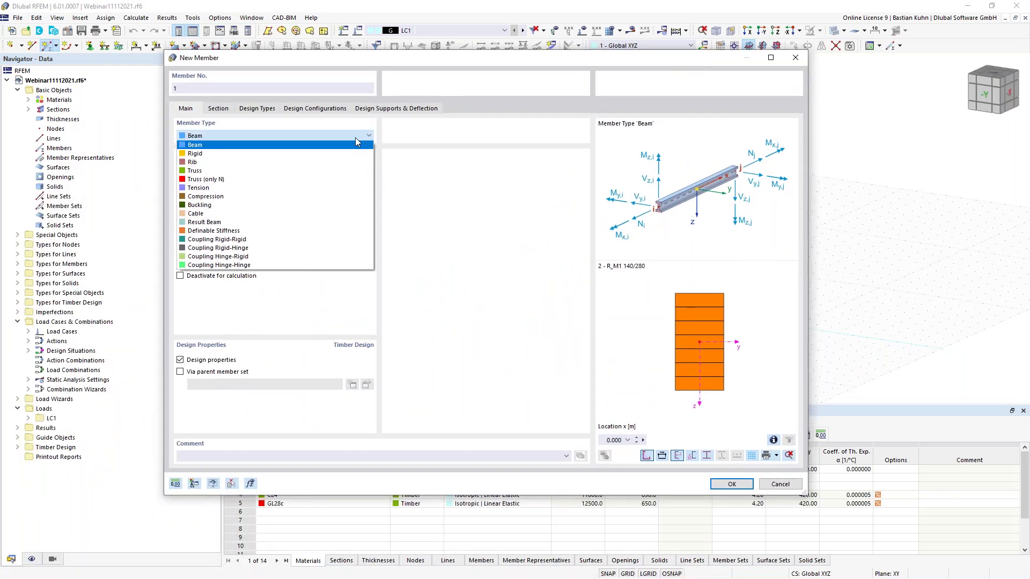
{"action": "left_click", "coordinate": [427, 164]}
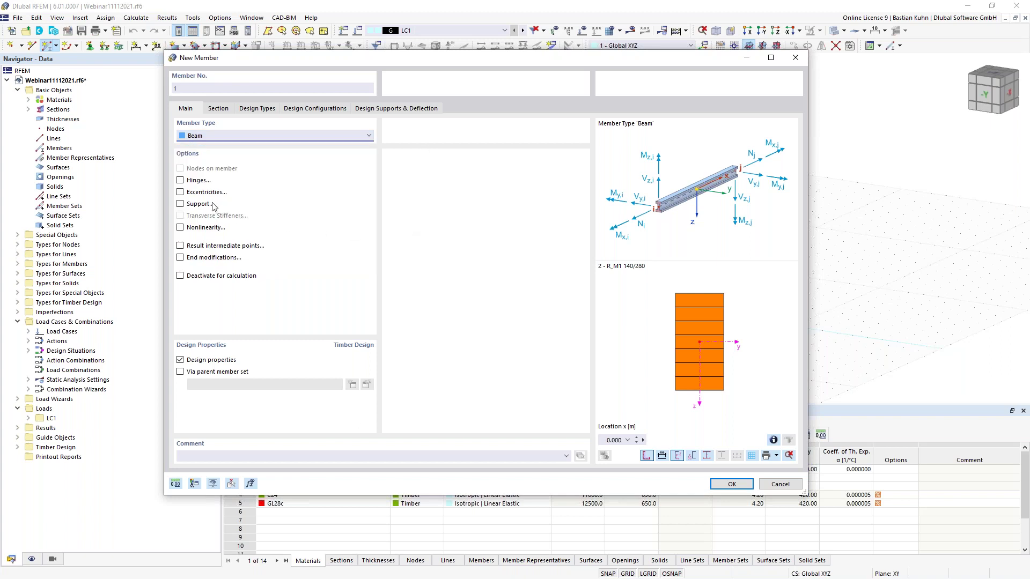
Step: Enable hinges for the beam and create a hinge at member end j in local xyz, releasing rotations φy and φz
{"action": "left_click", "coordinate": [180, 181]}
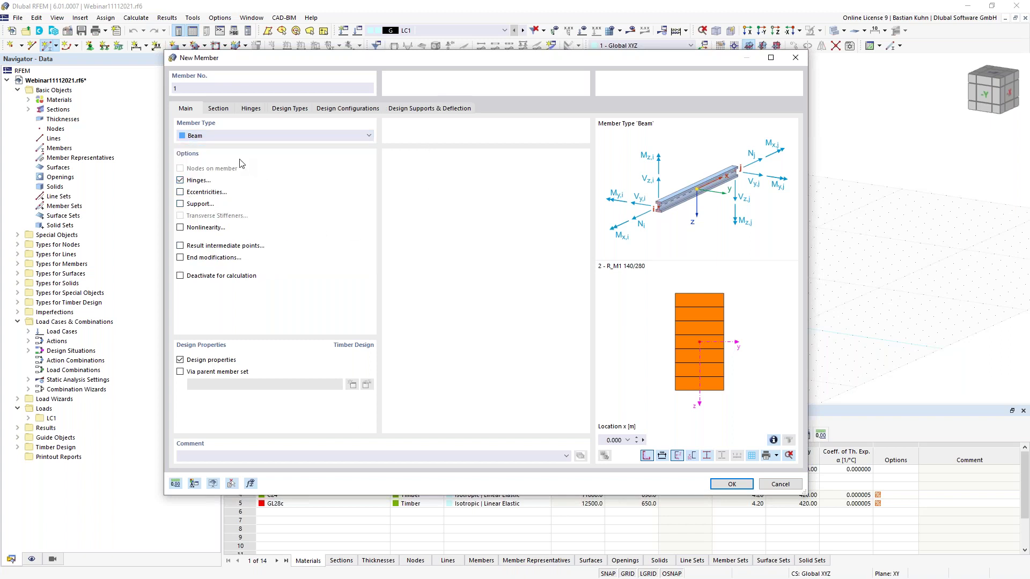
{"action": "left_click", "coordinate": [250, 109]}
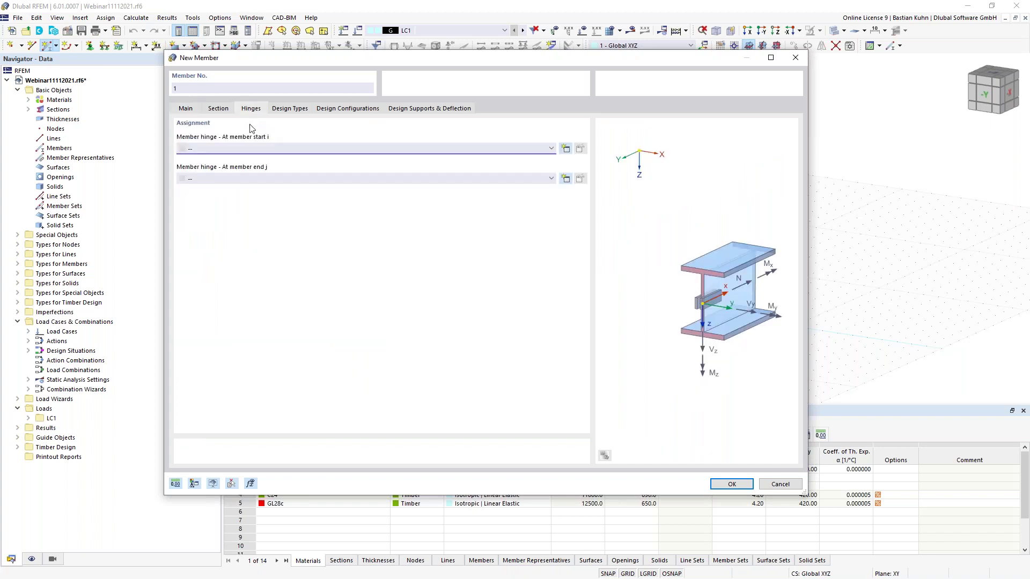
{"action": "left_click", "coordinate": [566, 180]}
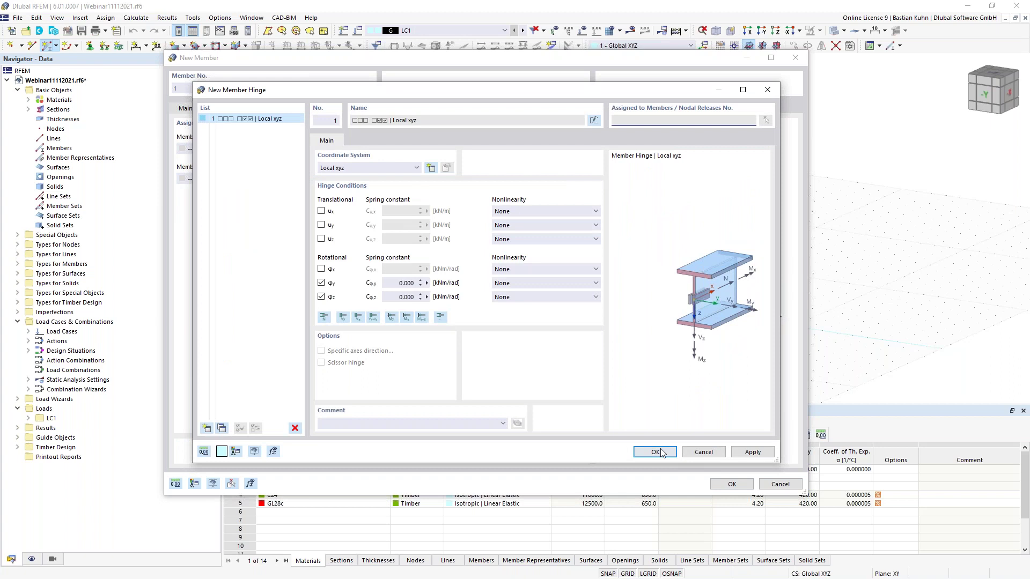
{"action": "left_click", "coordinate": [653, 451]}
Step: Try the Linear and top-aligned Saddle section distributions for the member, and return the distribution type to Uniform
{"action": "left_click", "coordinate": [221, 109]}
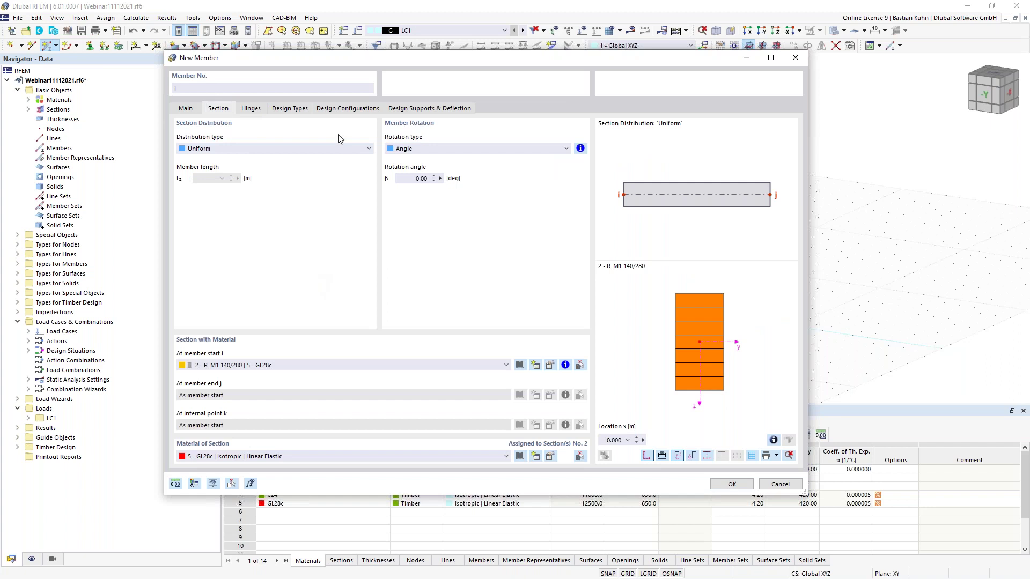
{"action": "left_click", "coordinate": [345, 149]}
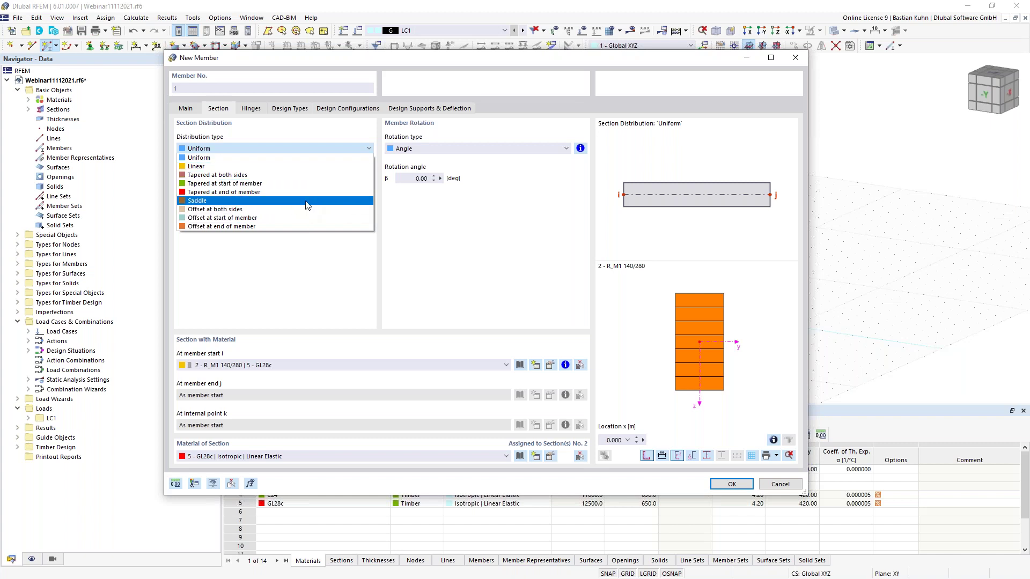
{"action": "left_click", "coordinate": [305, 167]}
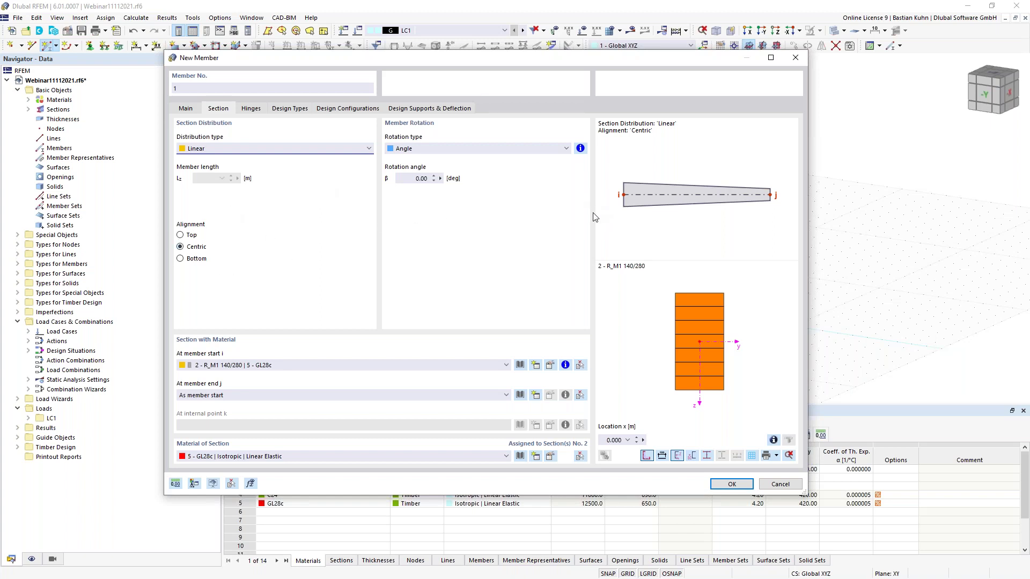
{"action": "left_click", "coordinate": [358, 153]}
{"action": "left_click", "coordinate": [336, 200]}
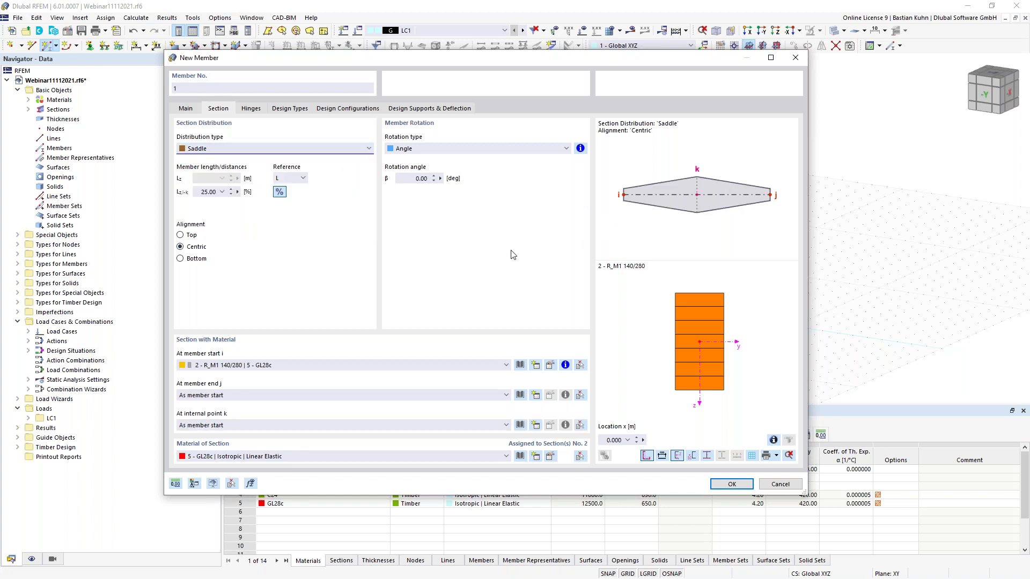
{"action": "left_click", "coordinate": [181, 235]}
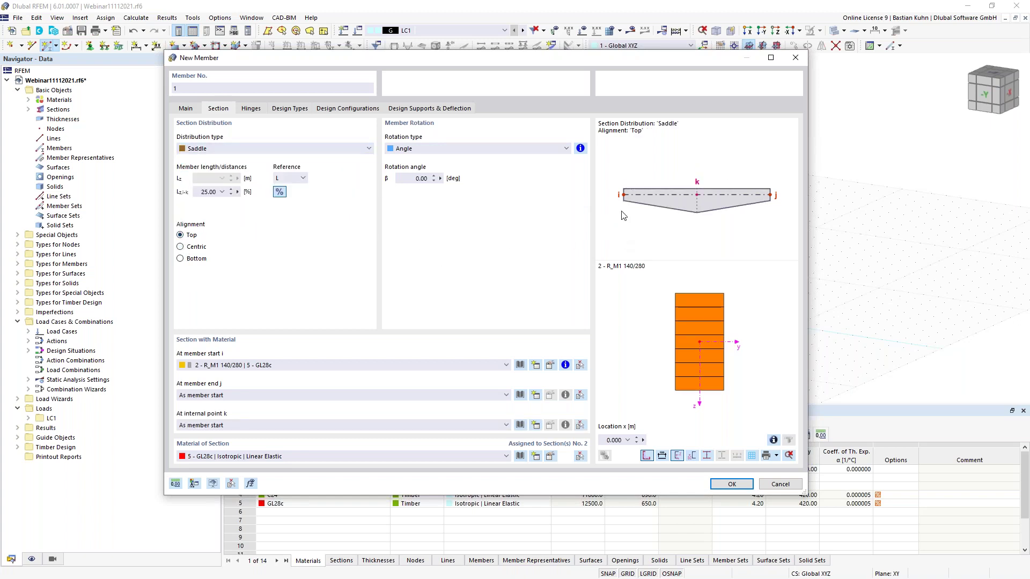
{"action": "left_click", "coordinate": [338, 151]}
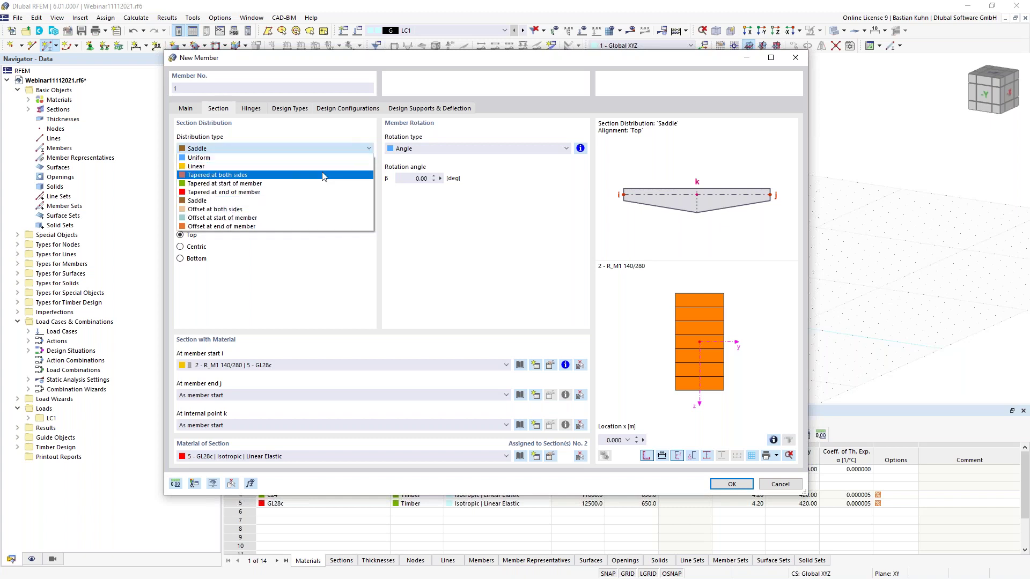
{"action": "left_click", "coordinate": [324, 158]}
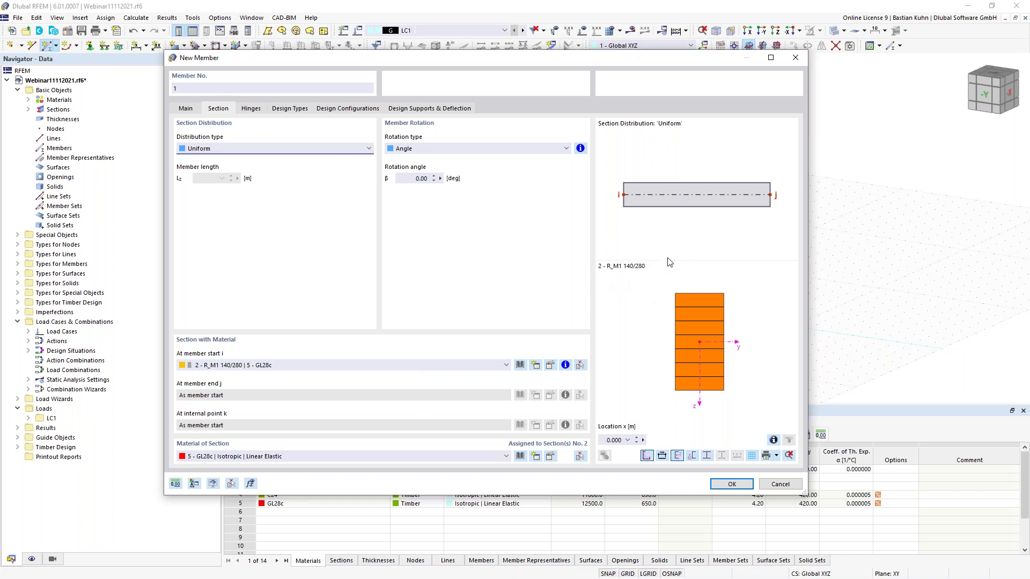
Step: Browse the section library for the member start and pick the rectangular Parametric - Massive I section
{"action": "left_click", "coordinate": [520, 366]}
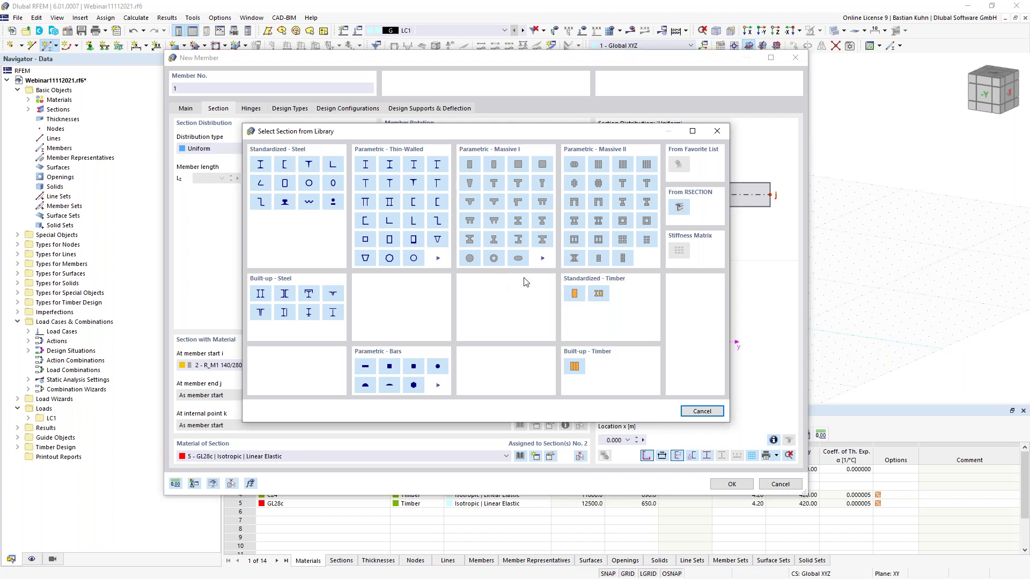
{"action": "left_click", "coordinate": [542, 259]}
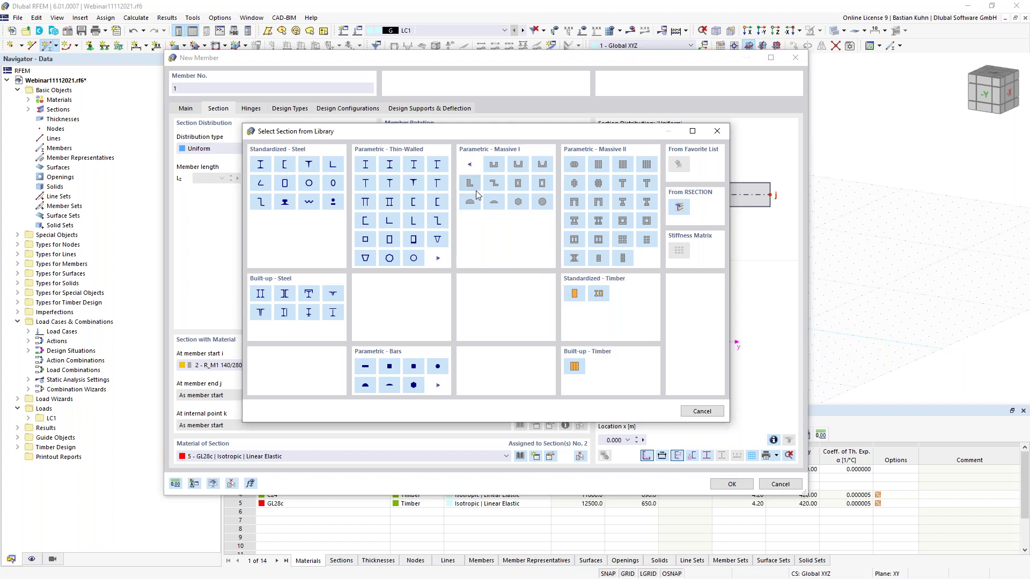
{"action": "left_click", "coordinate": [469, 164]}
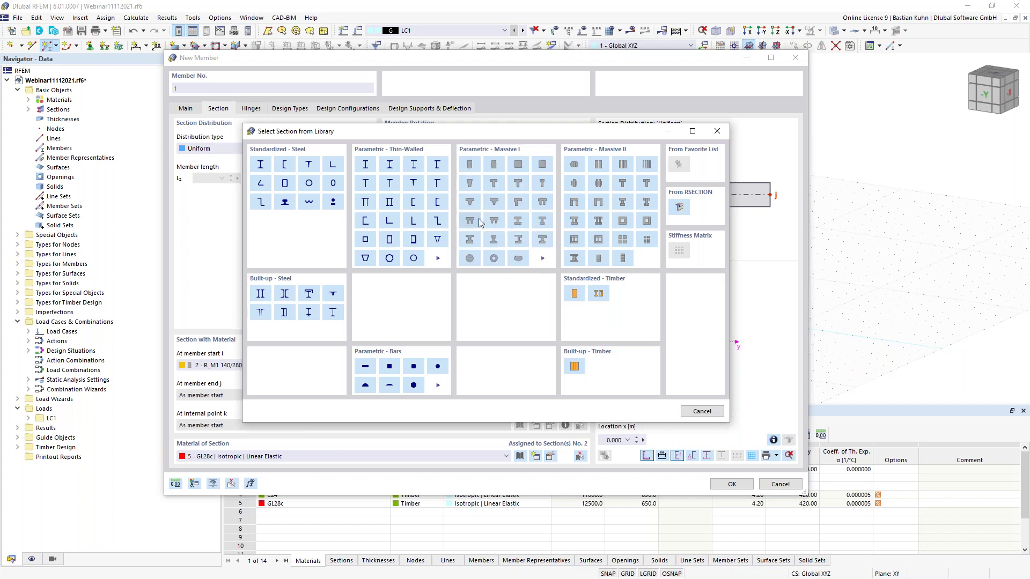
{"action": "left_click", "coordinate": [469, 164]}
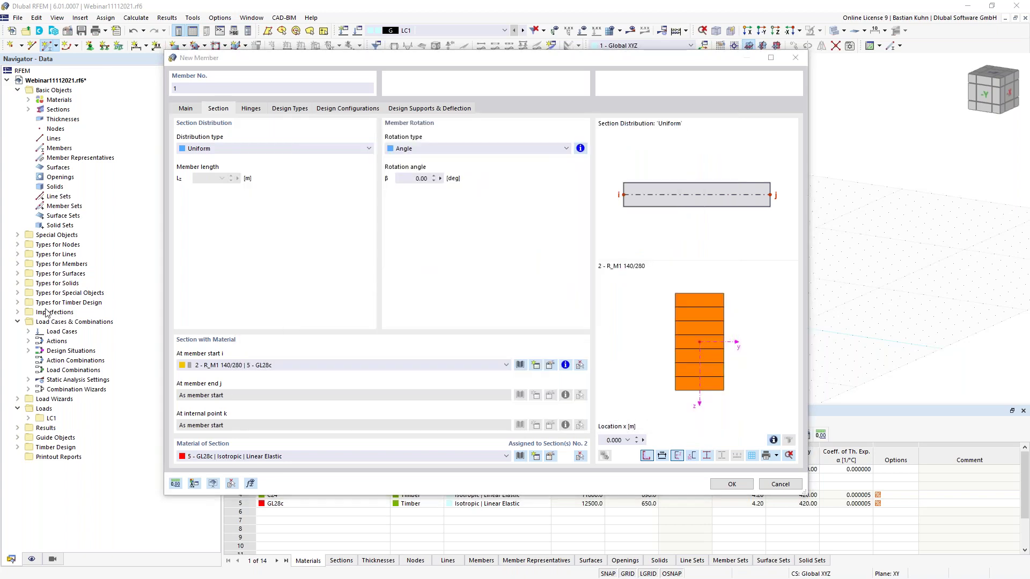
{"action": "left_click_drag", "start_coordinate": [0, 53], "coordinate": [486, 42]}
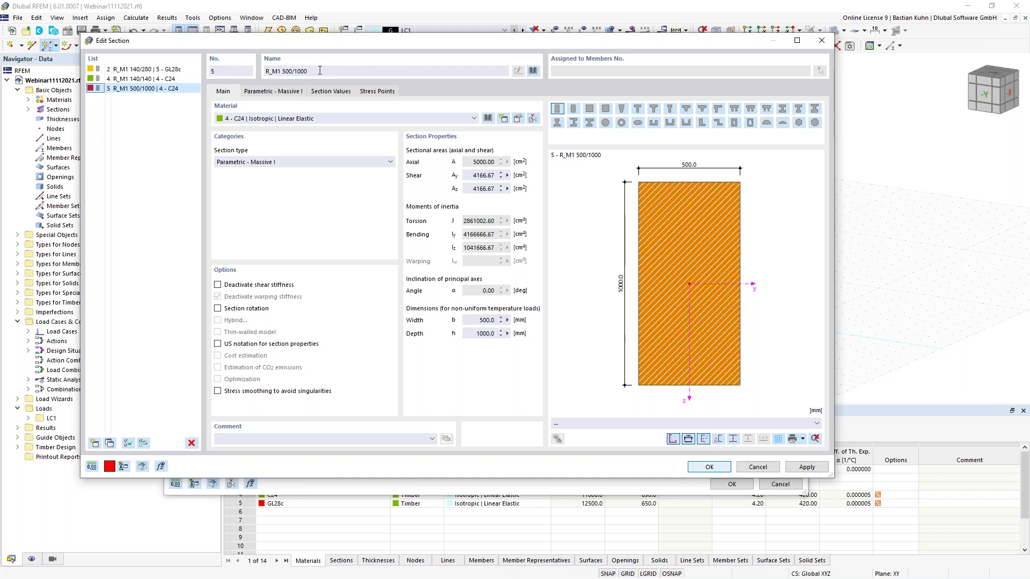
Step: For the R_M1 140/140 section, filter the material library to European Union, Timber and Solid Timber
{"action": "left_click", "coordinate": [160, 80]}
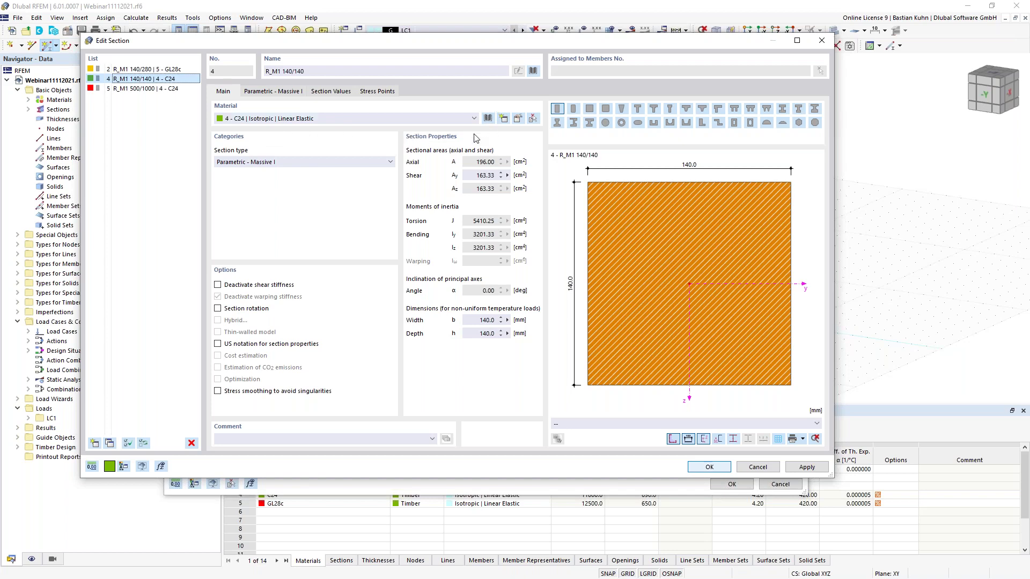
{"action": "left_click", "coordinate": [488, 119]}
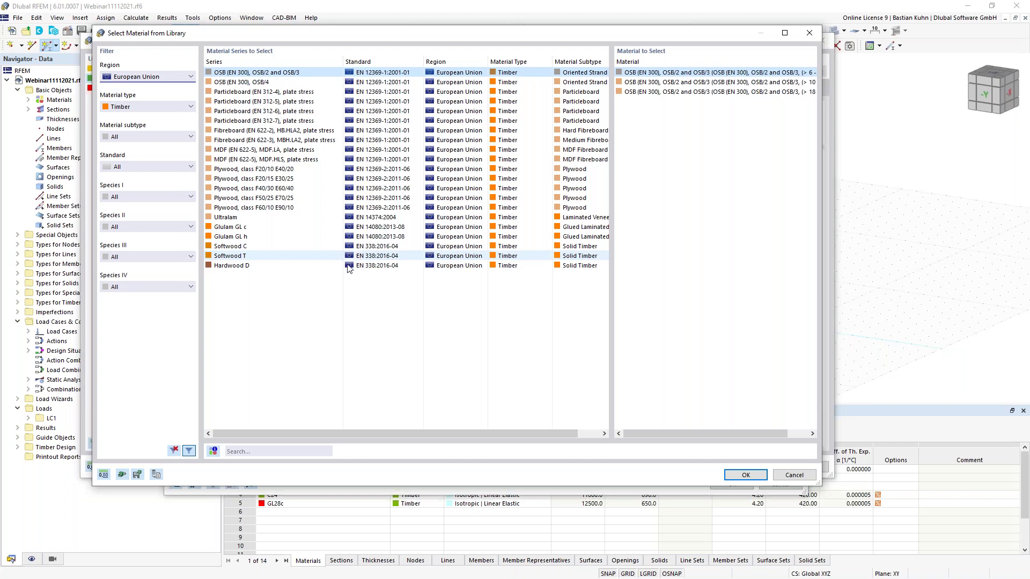
{"action": "left_click", "coordinate": [180, 107]}
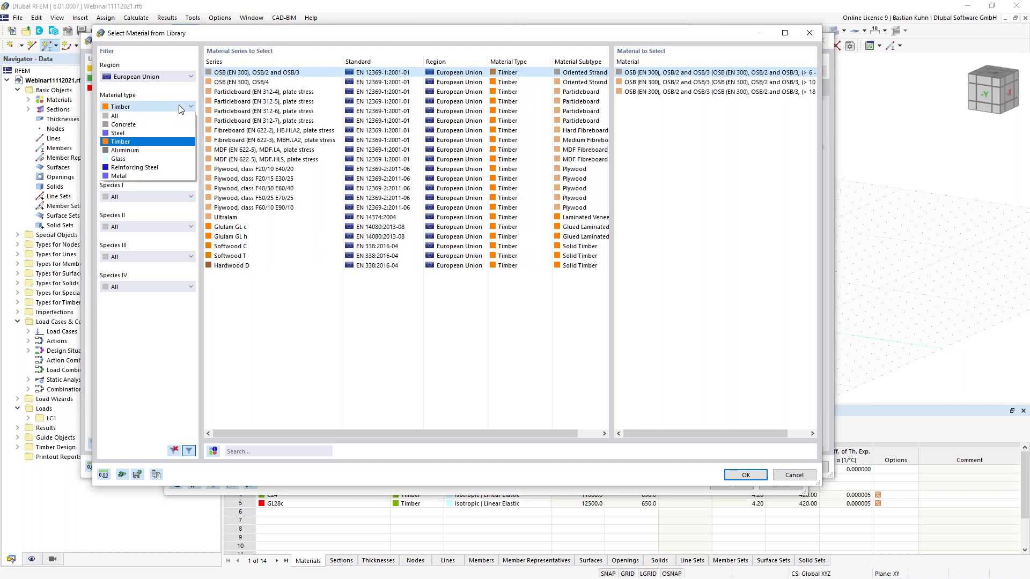
{"action": "left_click", "coordinate": [173, 141]}
{"action": "left_click", "coordinate": [138, 77]}
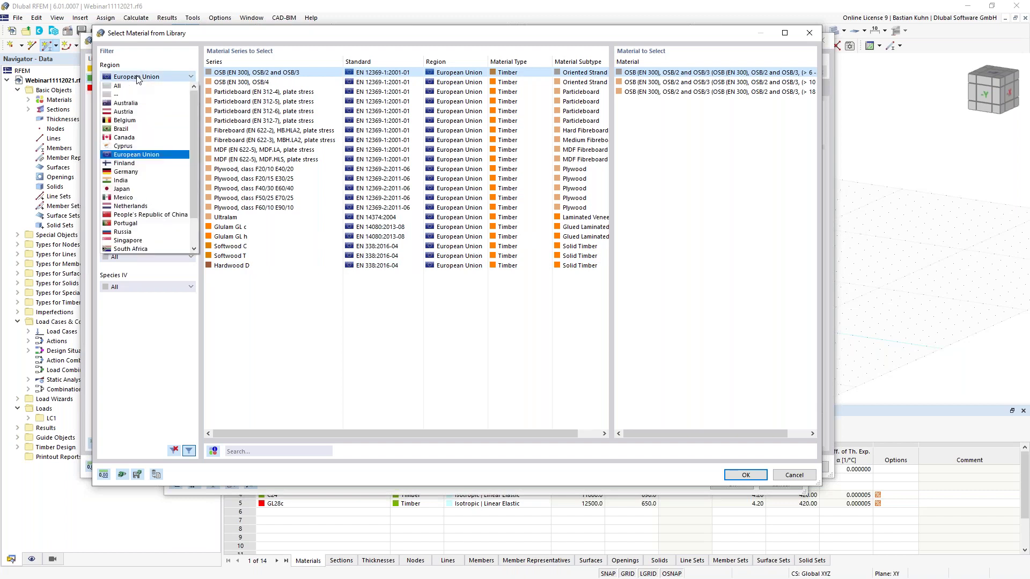
{"action": "left_click", "coordinate": [147, 67]}
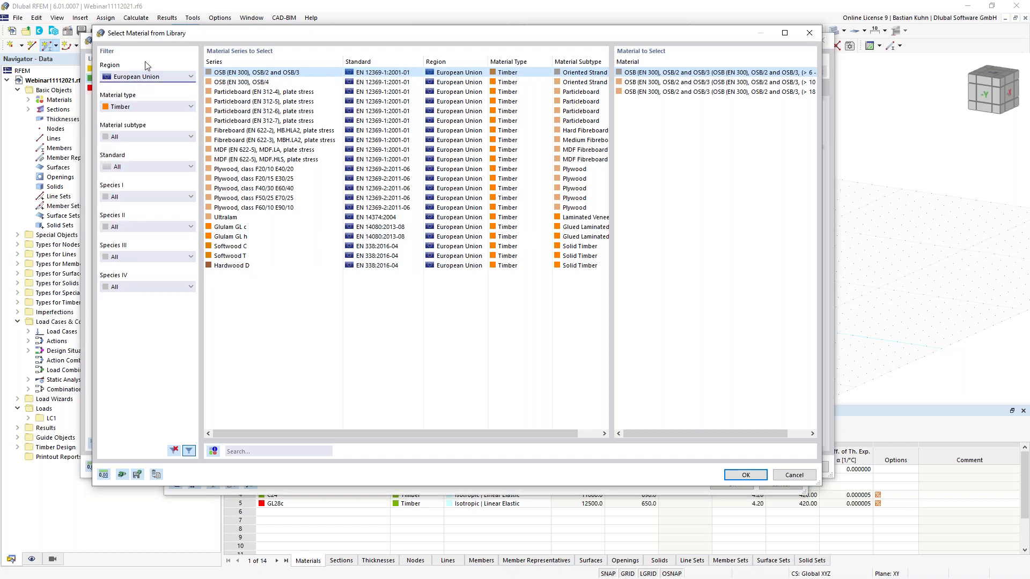
{"action": "left_click", "coordinate": [157, 137]}
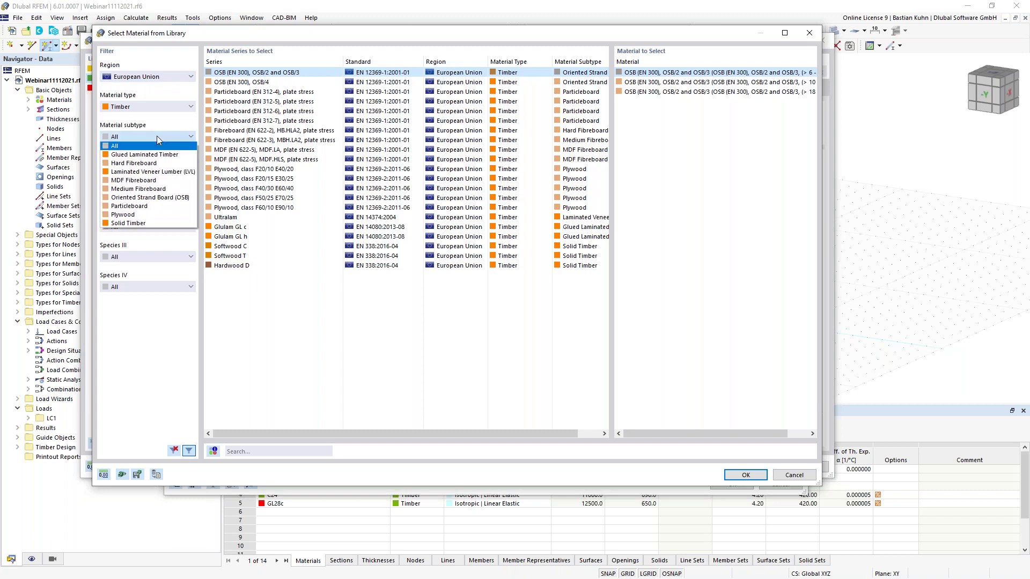
{"action": "left_click", "coordinate": [156, 222]}
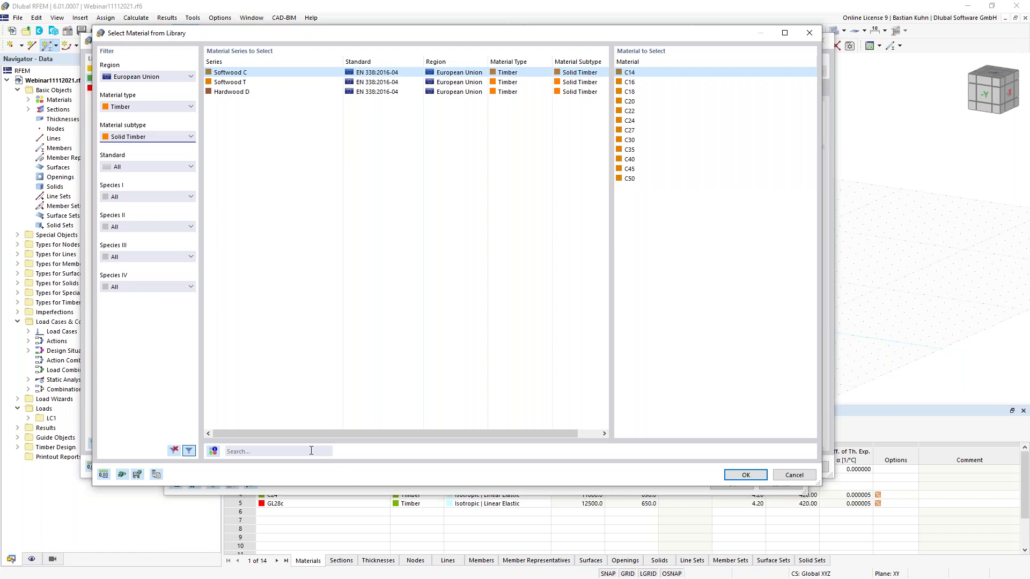
Step: Search the filtered material library for C24 and adopt that softwood as the section's material
{"action": "left_click", "coordinate": [312, 451]}
{"action": "type", "text": "C24"}
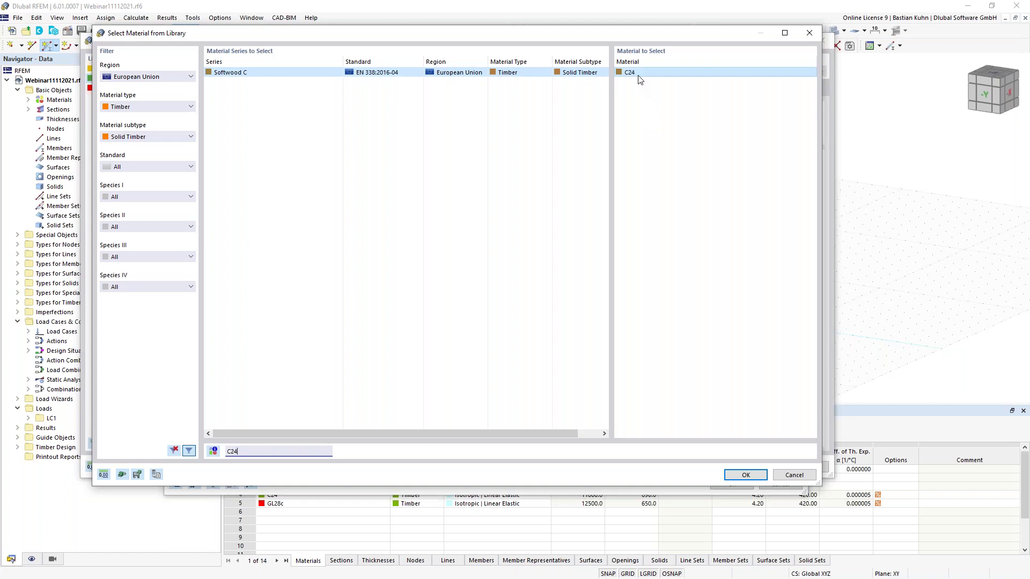
{"action": "left_click", "coordinate": [736, 474]}
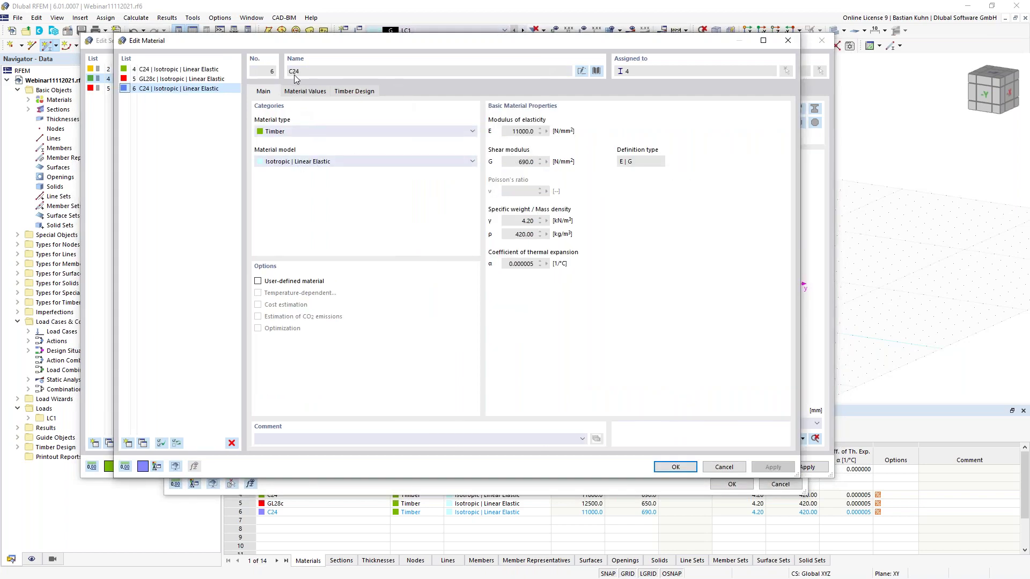
Step: Examine the new C24 material's property values and its EN 1995 timber design settings, including the ultimate limit state and fire design factors
{"action": "left_click", "coordinate": [305, 91]}
{"action": "left_click", "coordinate": [329, 175]}
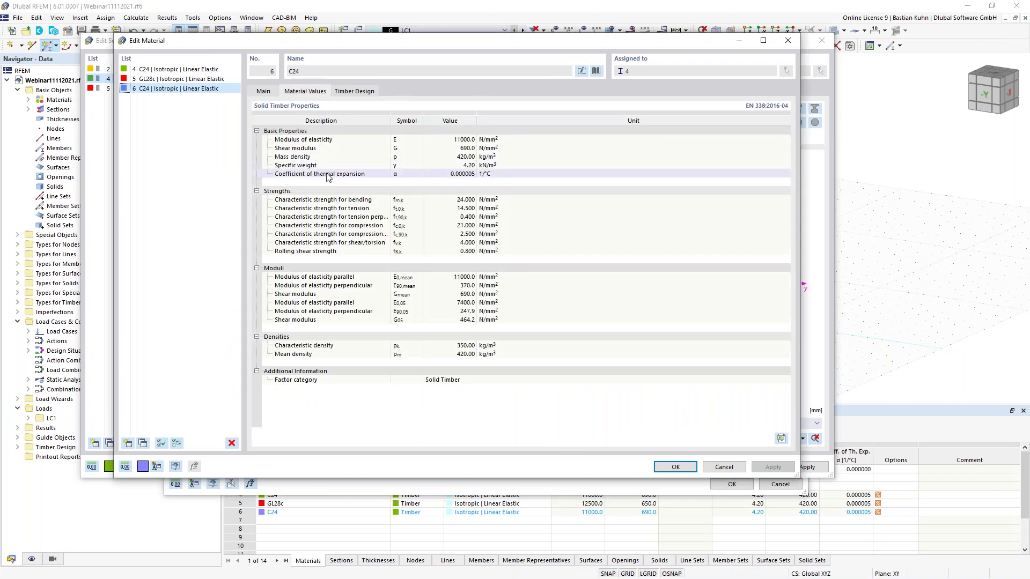
{"action": "left_click", "coordinate": [353, 91]}
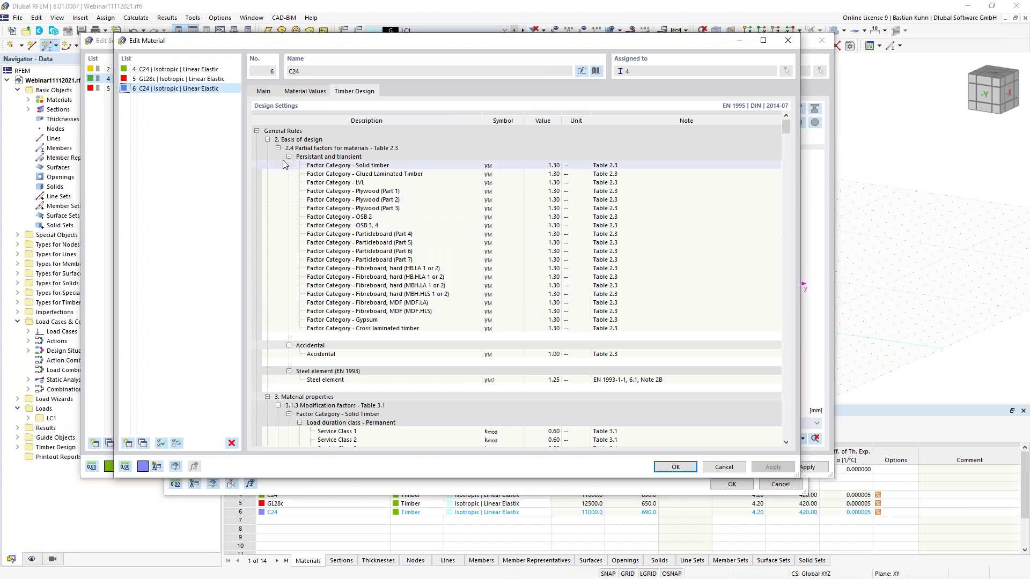
{"action": "left_click", "coordinate": [267, 139]}
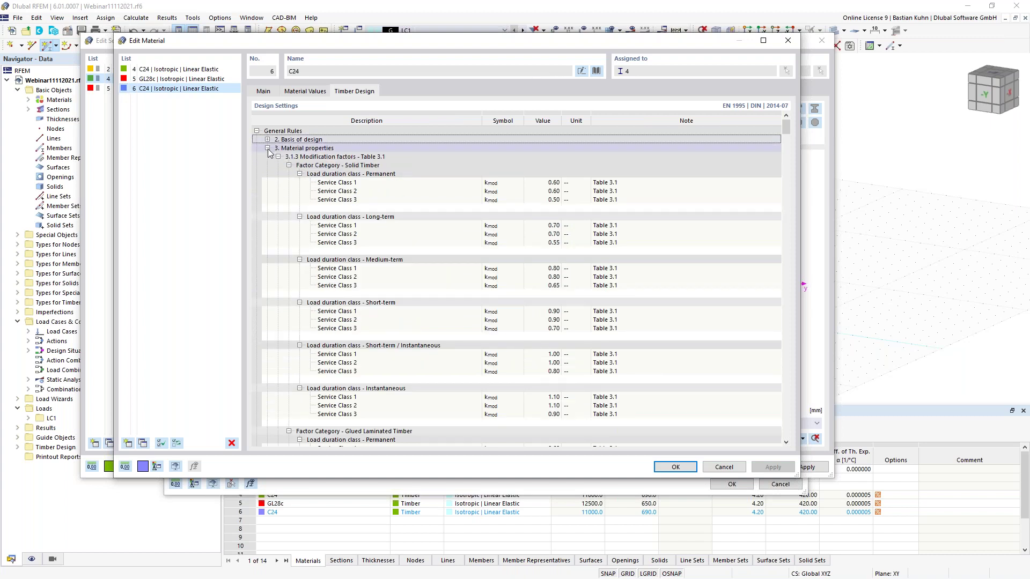
{"action": "left_click", "coordinate": [267, 148]}
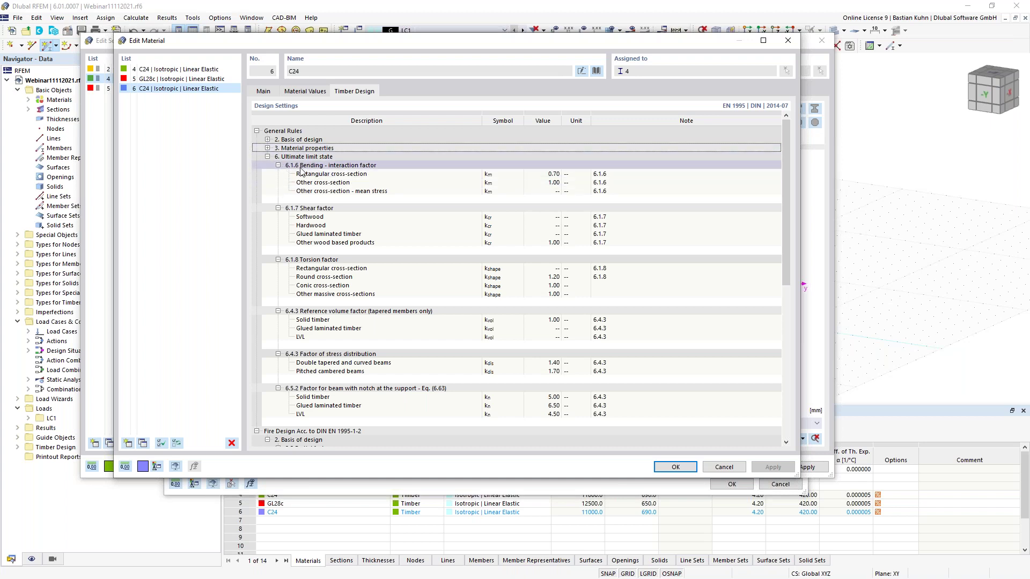
{"action": "scroll", "coordinate": [334, 306], "scroll_direction": "down", "scroll_amount": 5}
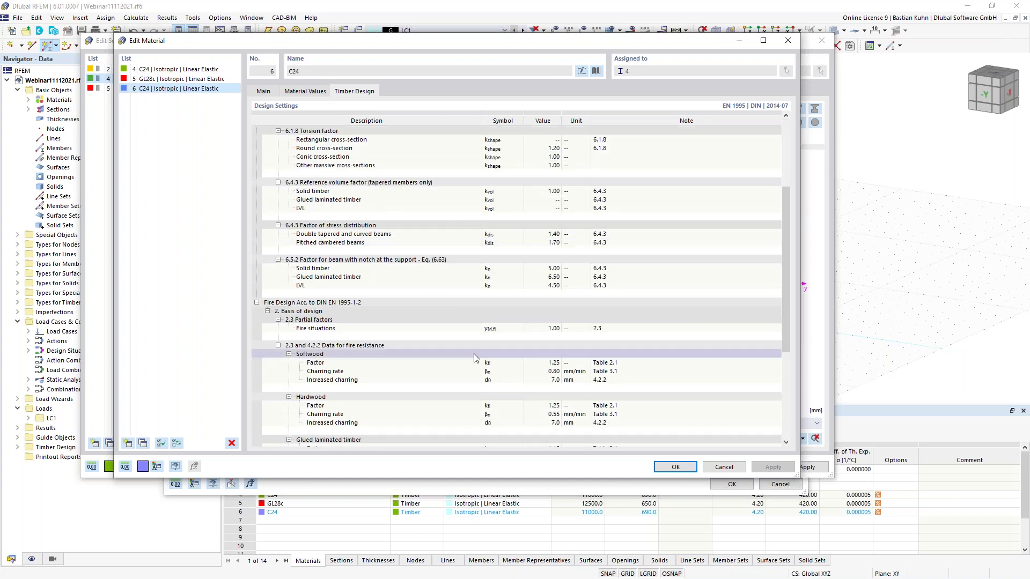
{"action": "left_click", "coordinate": [551, 329]}
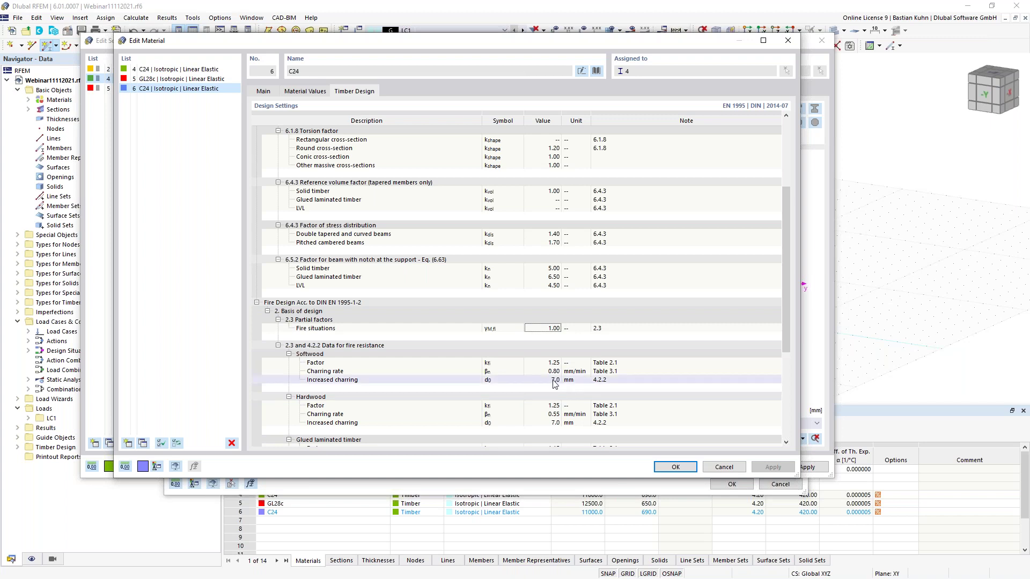
Step: Accept the C24 material and section settings, and assign the R_M1 140/140 C24 section at the member start
{"action": "left_click", "coordinate": [675, 468]}
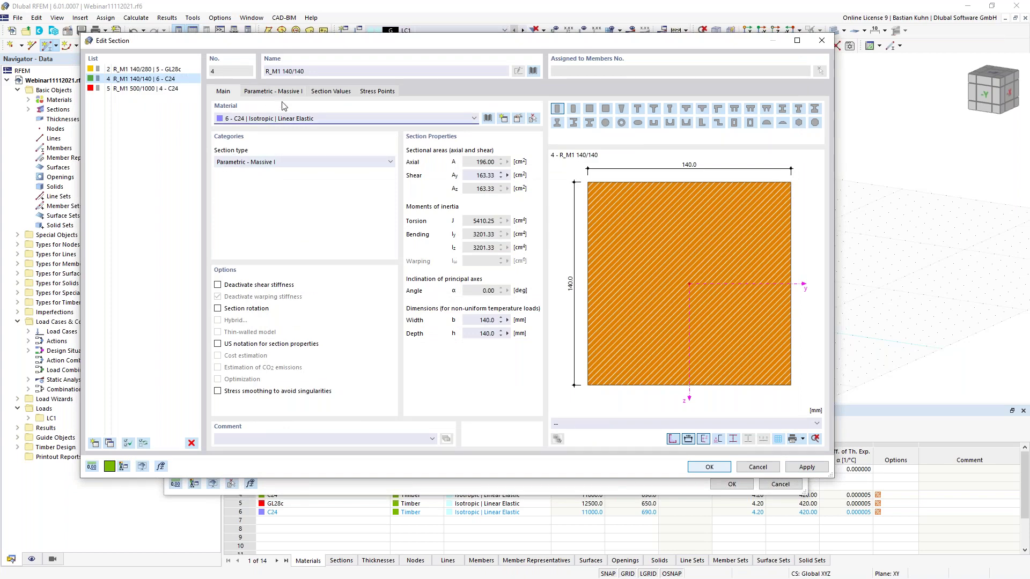
{"action": "left_click", "coordinate": [696, 469]}
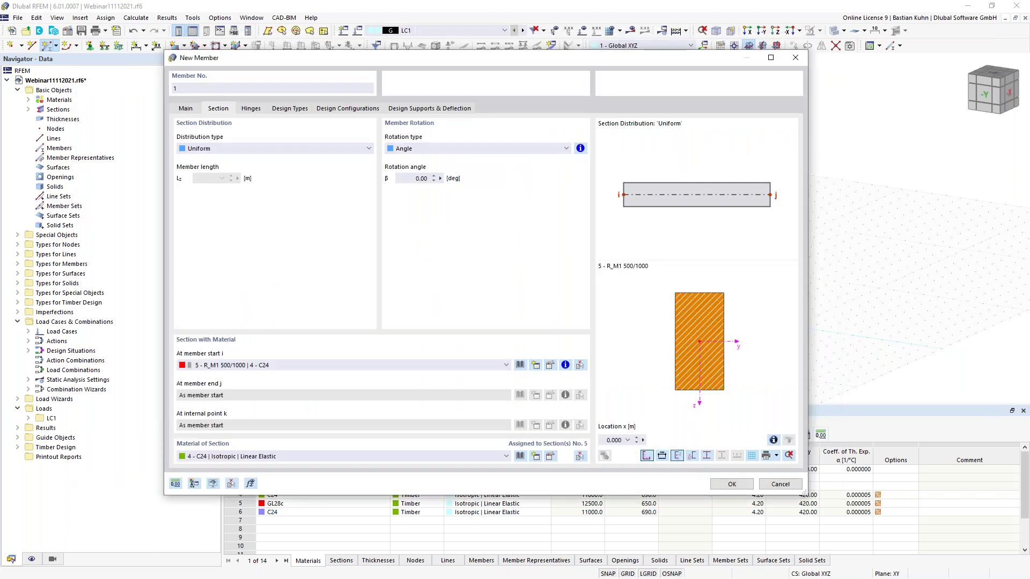
{"action": "left_click", "coordinate": [490, 366]}
{"action": "left_click", "coordinate": [467, 383]}
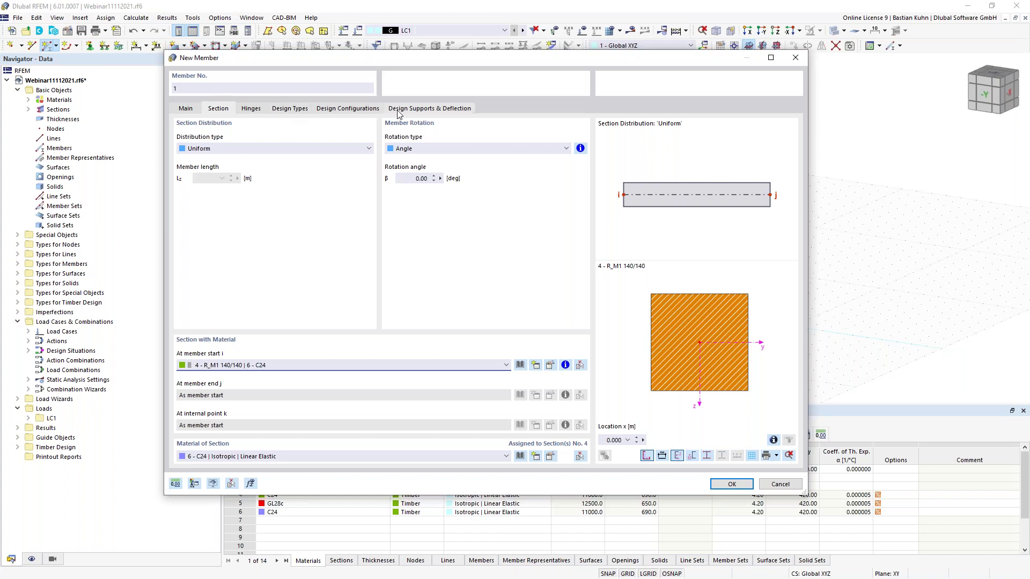
Step: Review the new member's timber design types and design configurations, and accept the member definition
{"action": "left_click", "coordinate": [291, 110]}
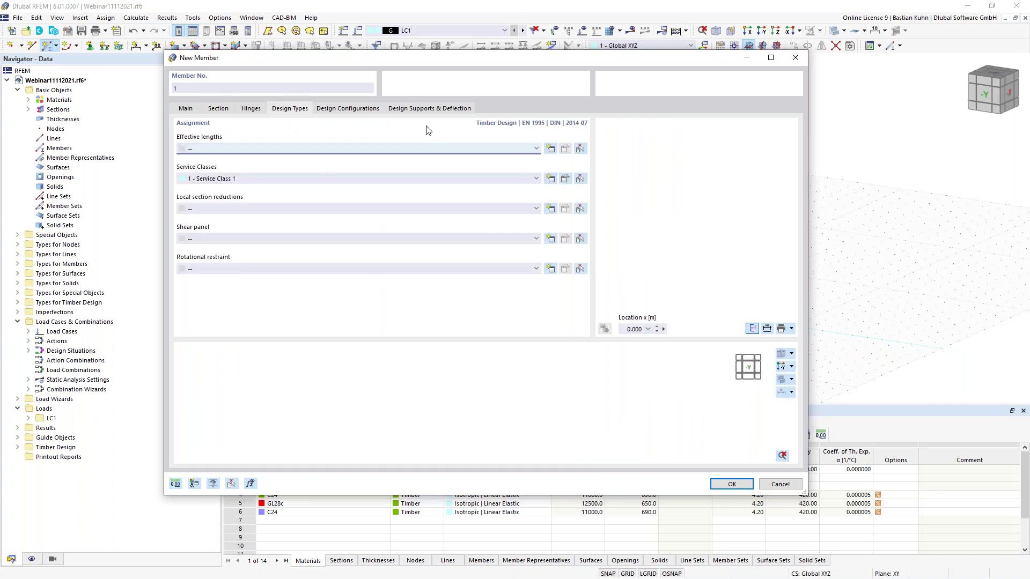
{"action": "left_click", "coordinate": [339, 110]}
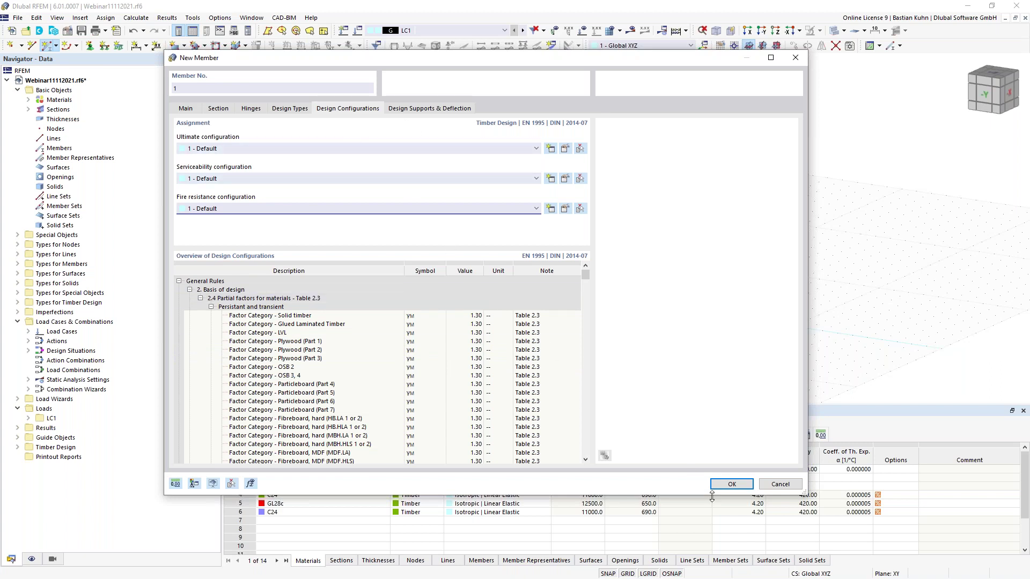
{"action": "left_click", "coordinate": [731, 484]}
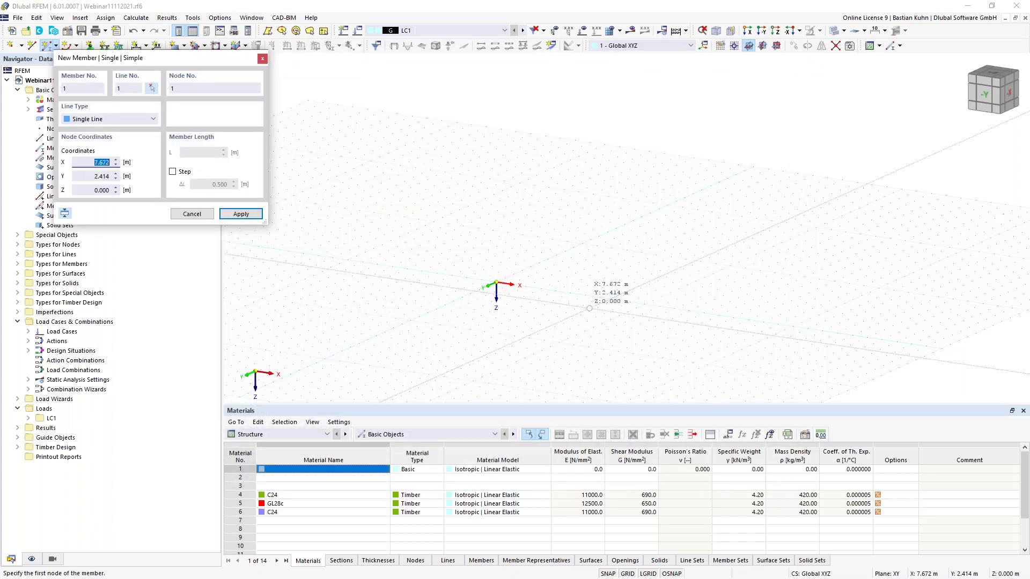
Step: Draw a 4 m vertical column up from the origin in the XZ work plane and expand the member representatives
{"action": "left_click", "coordinate": [776, 46]}
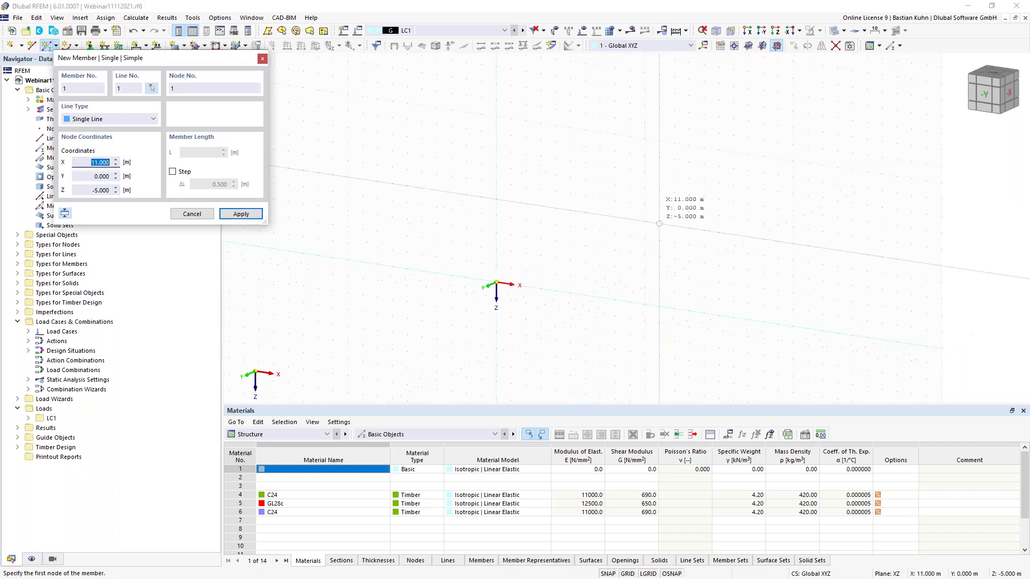
{"action": "left_click", "coordinate": [496, 283]}
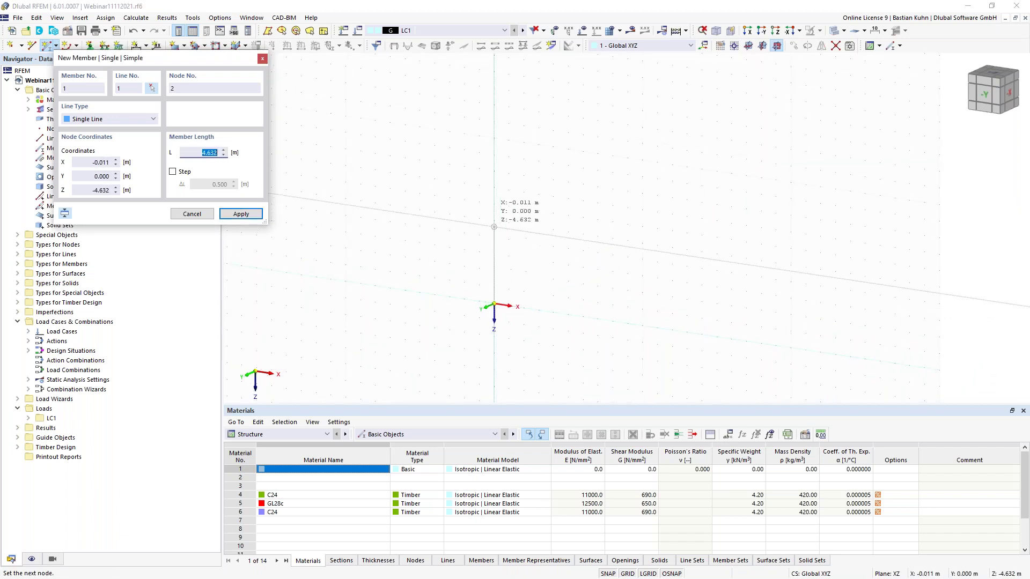
{"action": "left_click", "coordinate": [494, 220]}
{"action": "key", "text": "Escape"}
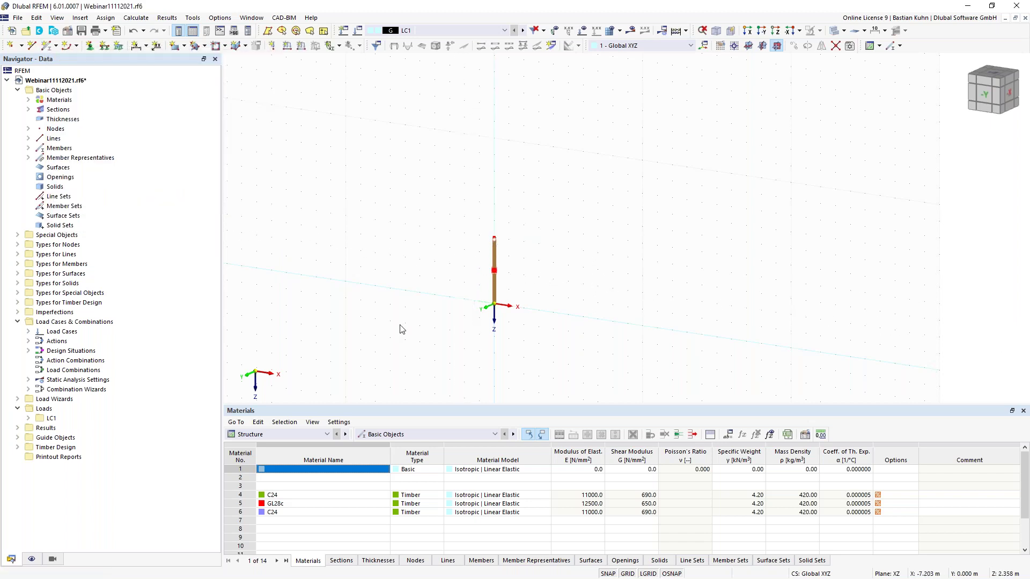
{"action": "left_click", "coordinate": [29, 158]}
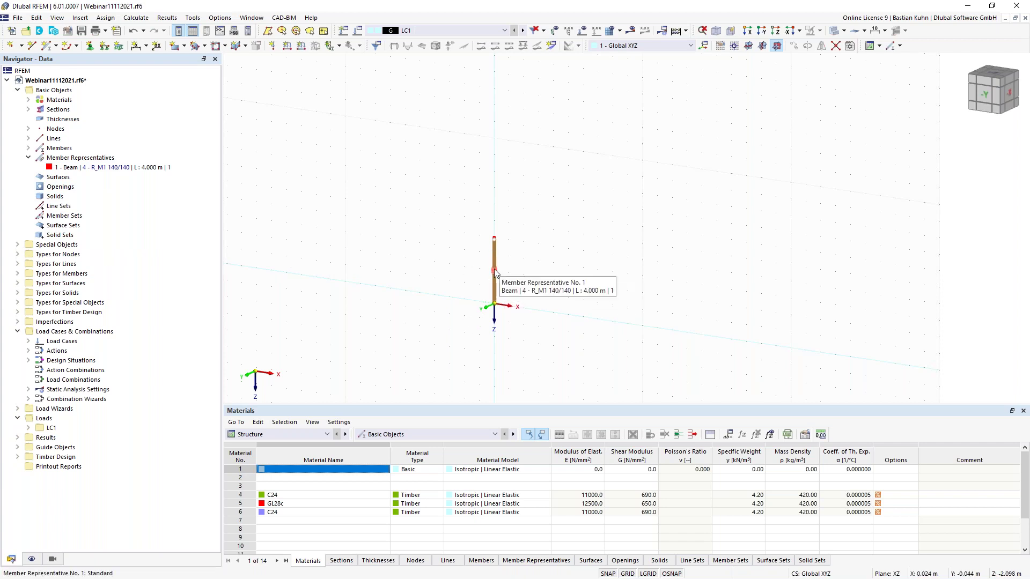
Step: Assign nodal support 1 to the base node of the column
{"action": "left_click", "coordinate": [90, 45]}
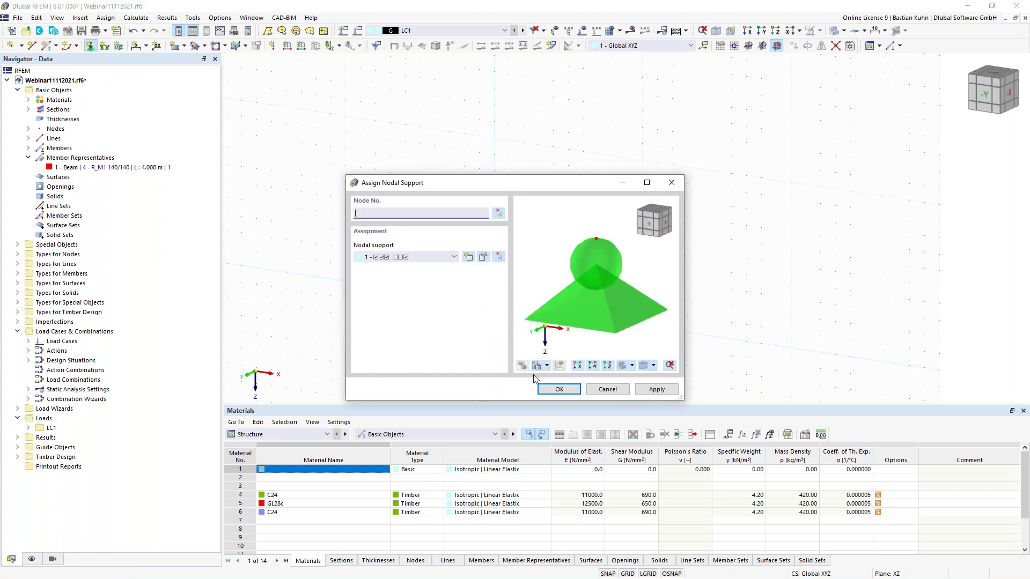
{"action": "left_click", "coordinate": [559, 389]}
{"action": "left_click_drag", "start_coordinate": [533, 348], "coordinate": [439, 284]}
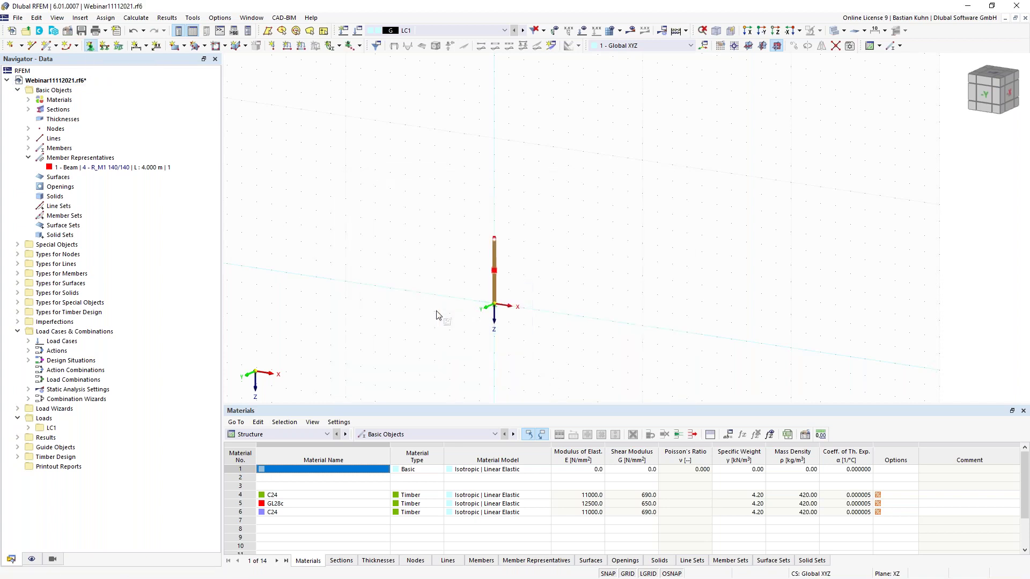
{"action": "key", "text": "Escape"}
Step: Enlarge the displayed symbol of the nodal support at the column base
{"action": "scroll", "coordinate": [483, 322], "scroll_direction": "up", "scroll_amount": 5}
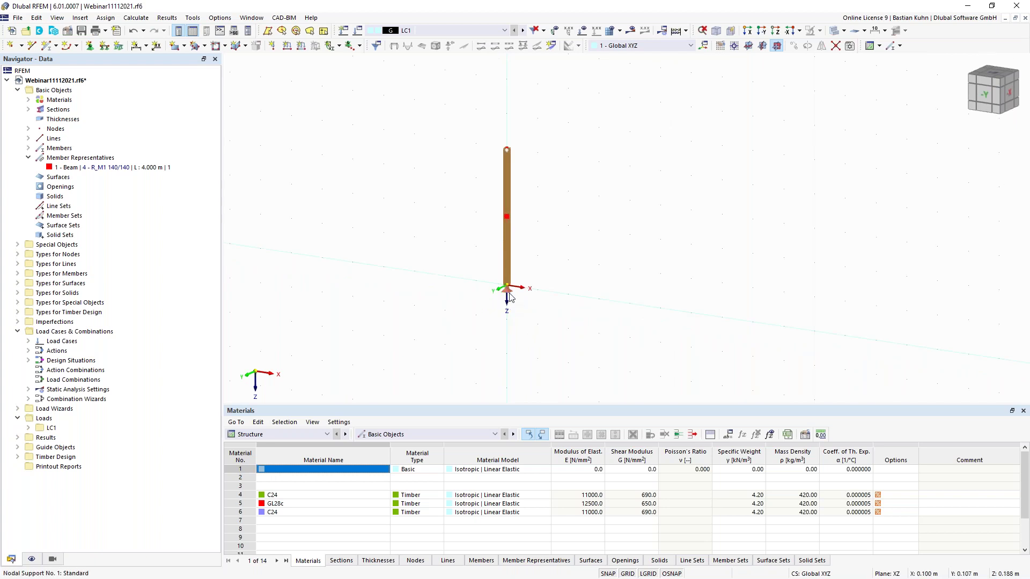
{"action": "right_click", "coordinate": [510, 297]}
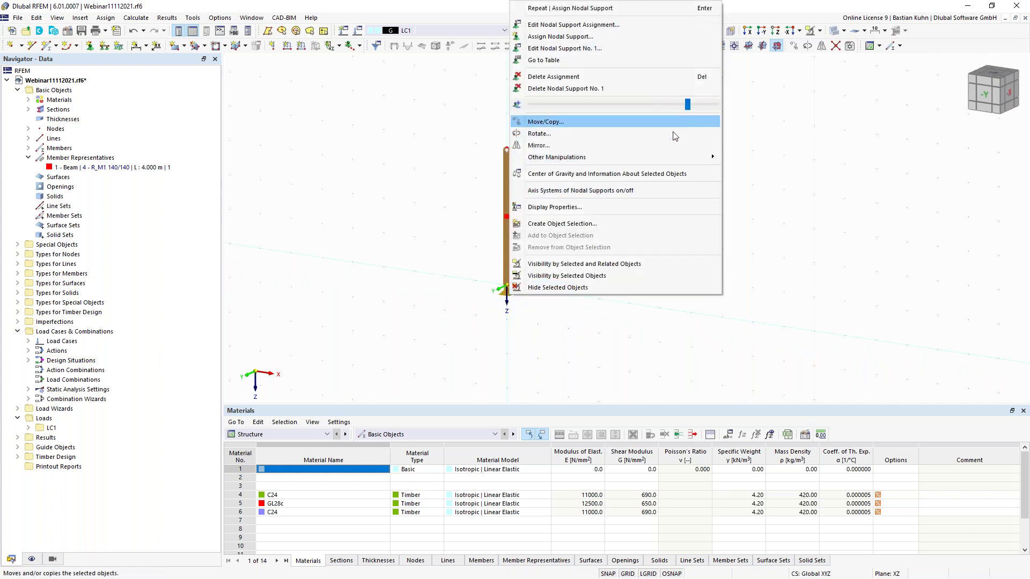
{"action": "left_click", "coordinate": [440, 240]}
{"action": "right_click", "coordinate": [508, 298]}
{"action": "left_click", "coordinate": [694, 105]}
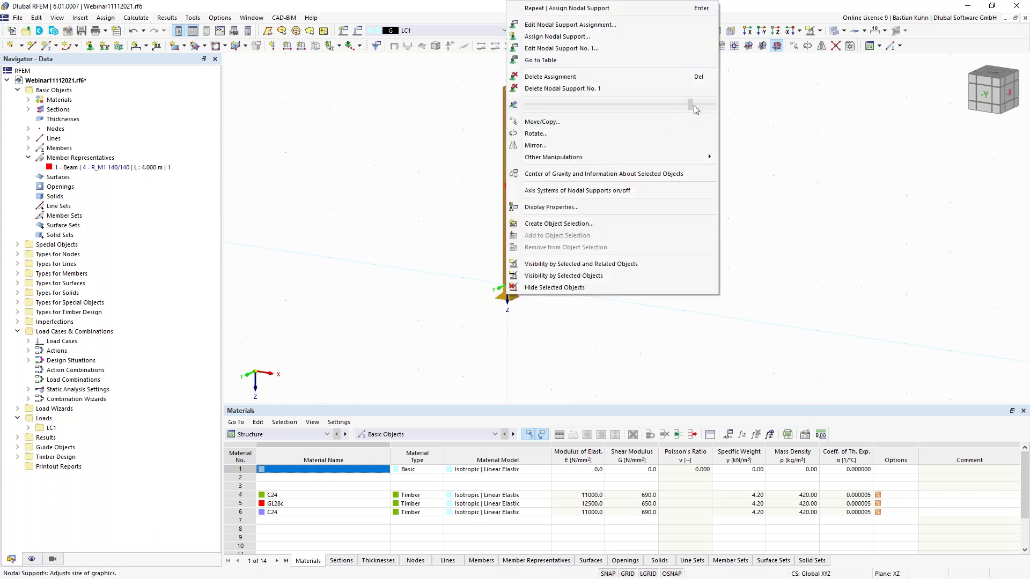
{"action": "left_click", "coordinate": [427, 214]}
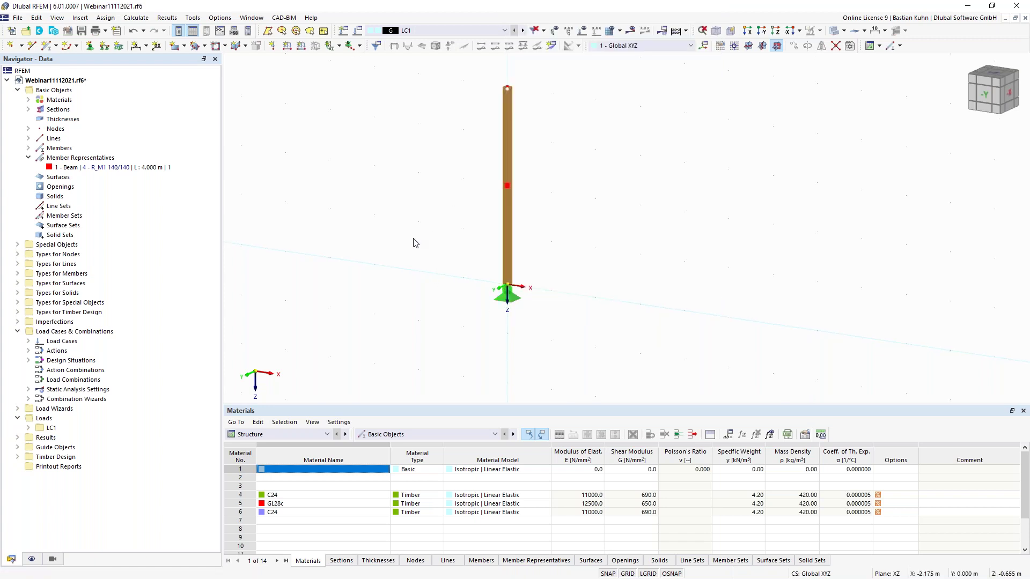
Step: Copy the column together with its base support once, displaced 14 m in the X direction
{"action": "scroll", "coordinate": [415, 243], "scroll_direction": "down", "scroll_amount": 1}
{"action": "scroll", "coordinate": [418, 245], "scroll_direction": "down", "scroll_amount": 1}
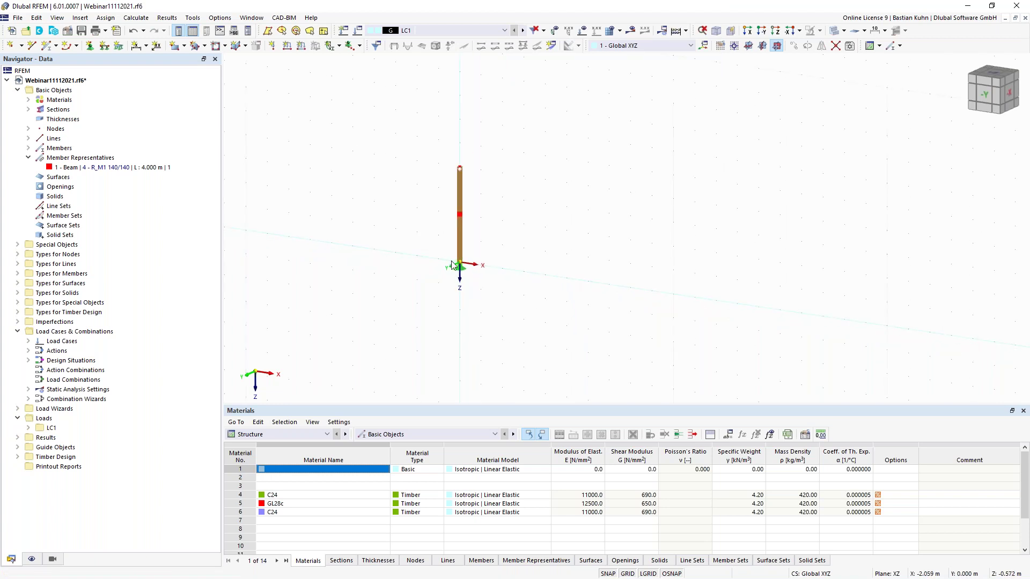
{"action": "middle_click_drag", "start_coordinate": [468, 242], "coordinate": [417, 275]}
{"action": "left_click_drag", "start_coordinate": [325, 125], "coordinate": [463, 348]}
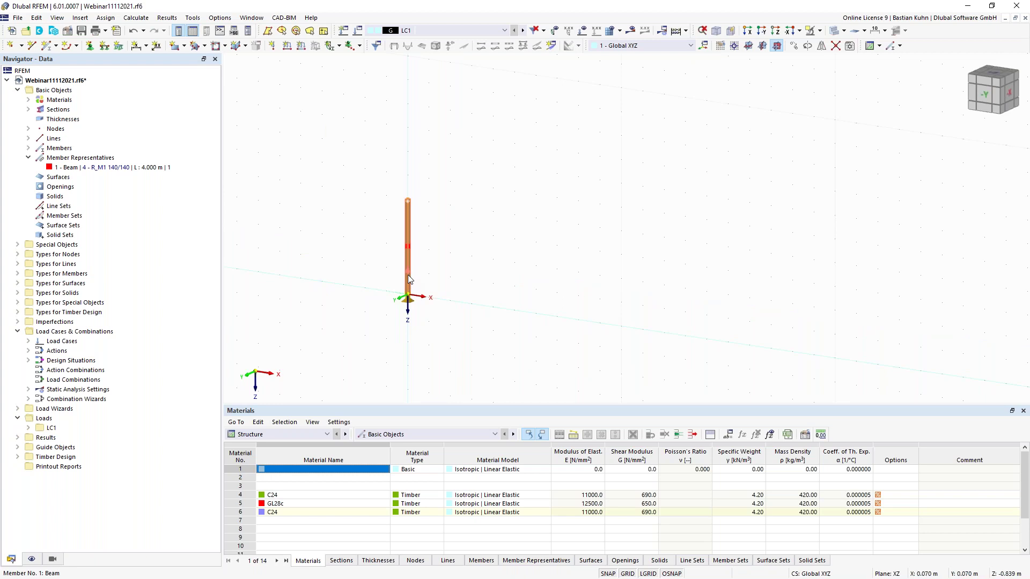
{"action": "right_click", "coordinate": [408, 275]}
{"action": "left_click", "coordinate": [486, 106]}
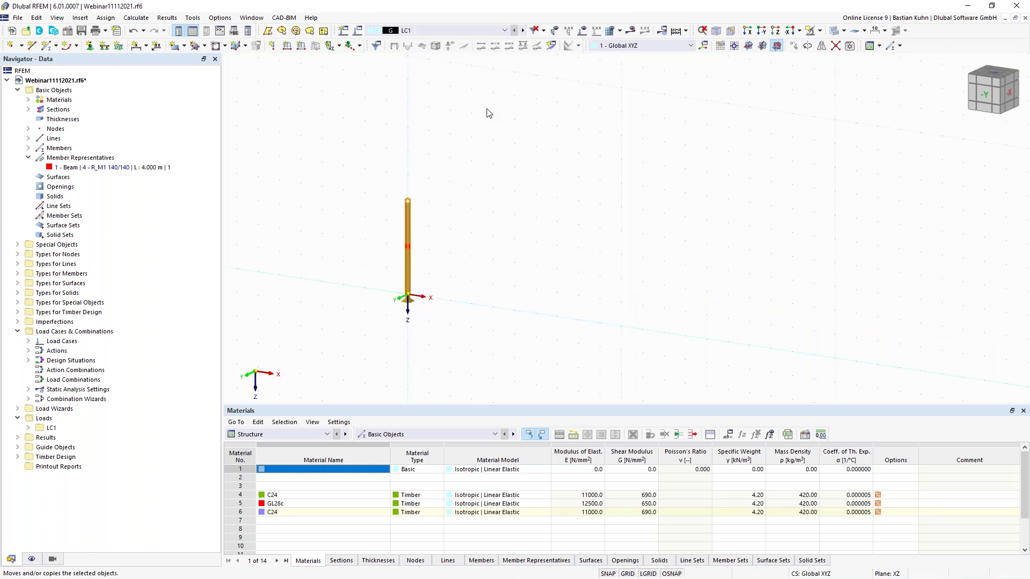
{"action": "left_click", "coordinate": [365, 200]}
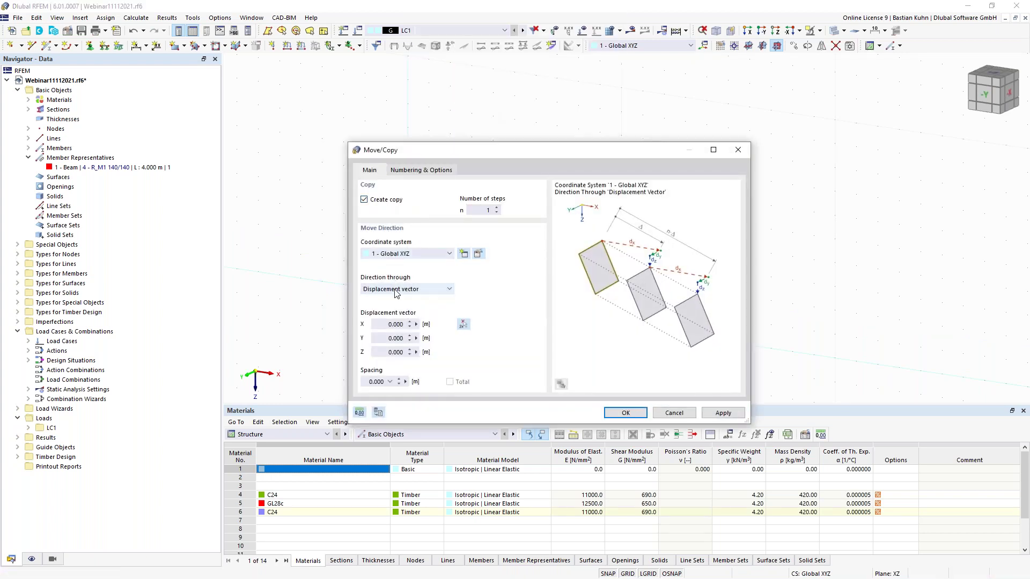
{"action": "left_click", "coordinate": [385, 324]}
{"action": "type", "text": "14"}
{"action": "left_click", "coordinate": [625, 413]}
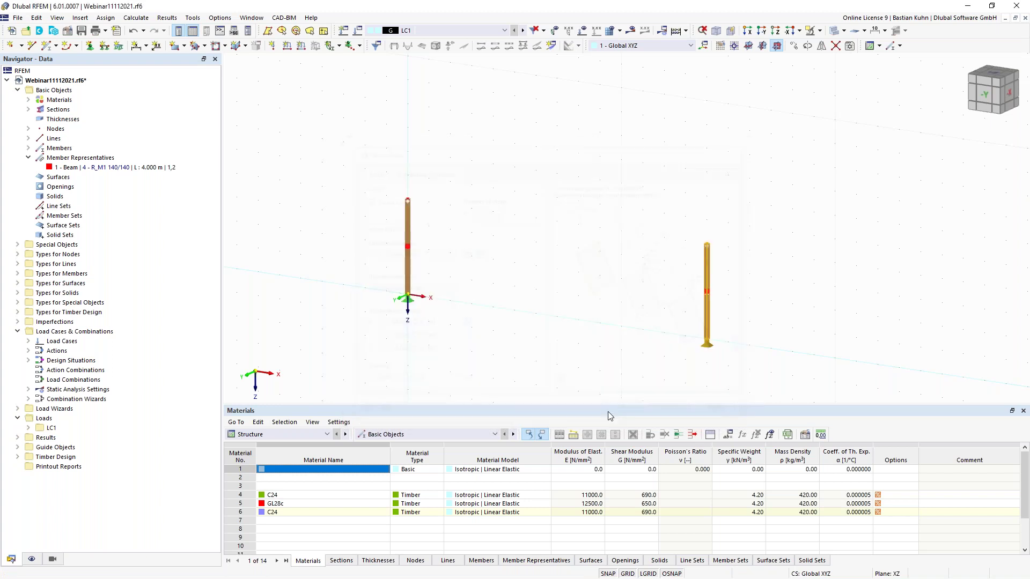
Step: Draw a beam member with the R_M1 140/280 GL28c section between the tops of the two columns
{"action": "middle_click_drag", "start_coordinate": [550, 315], "coordinate": [539, 294]}
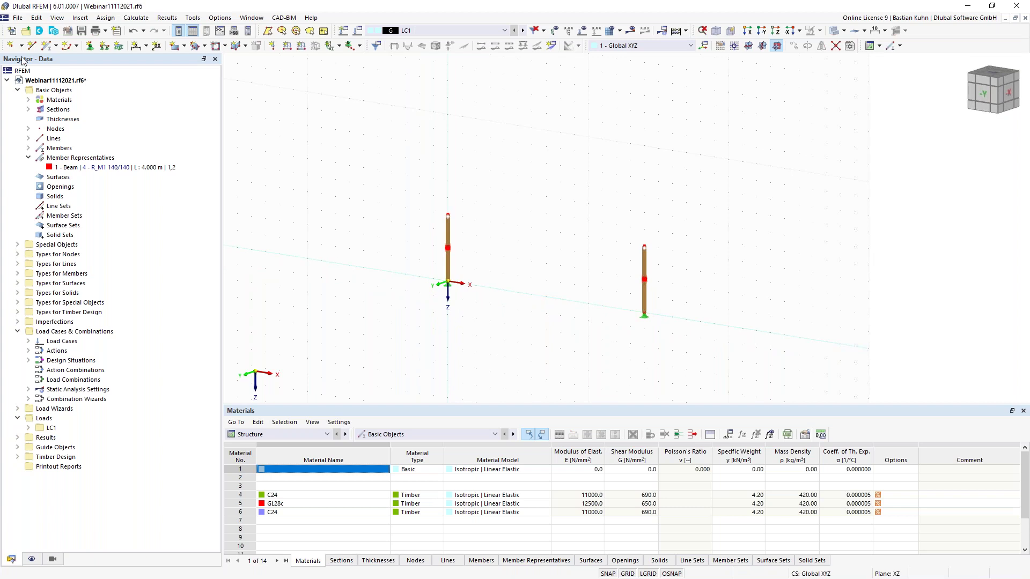
{"action": "double_click", "coordinate": [49, 49]}
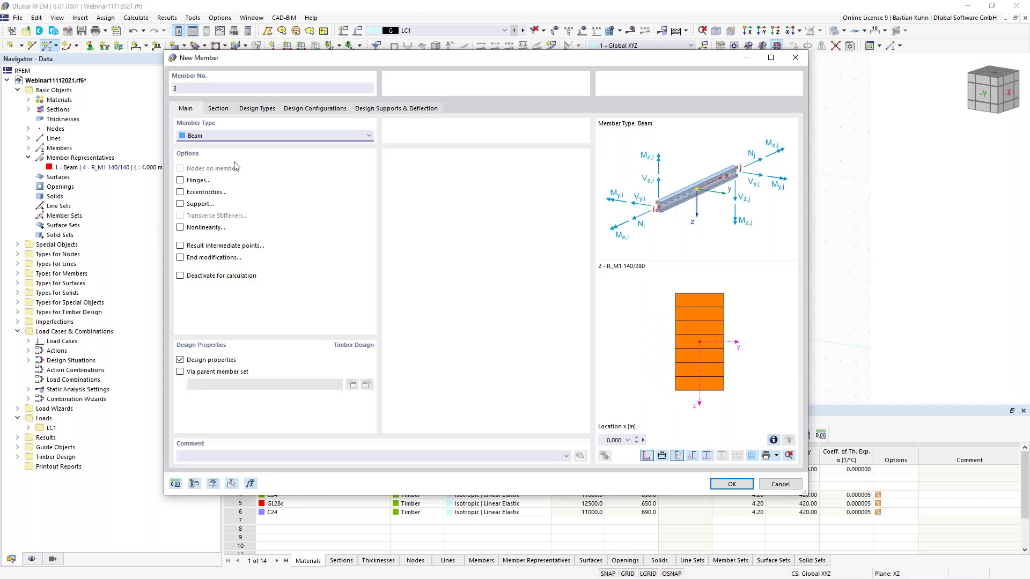
{"action": "left_click", "coordinate": [218, 110]}
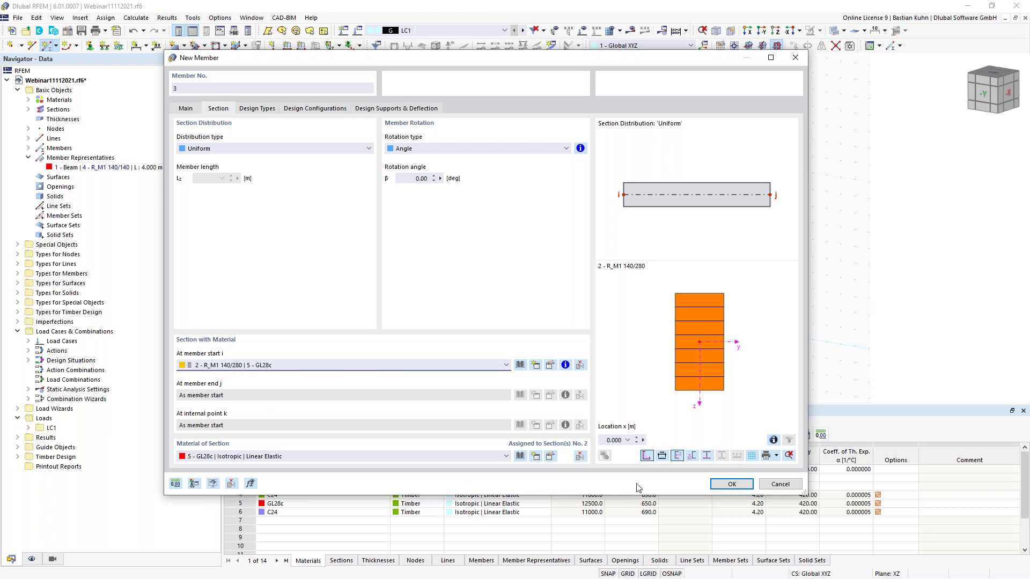
{"action": "left_click", "coordinate": [725, 485]}
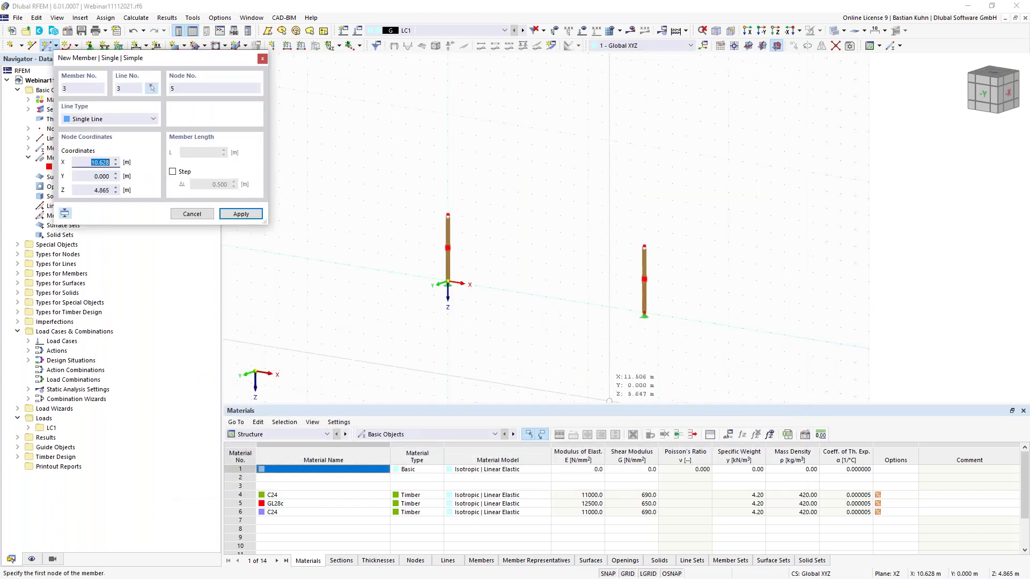
{"action": "left_click", "coordinate": [448, 215]}
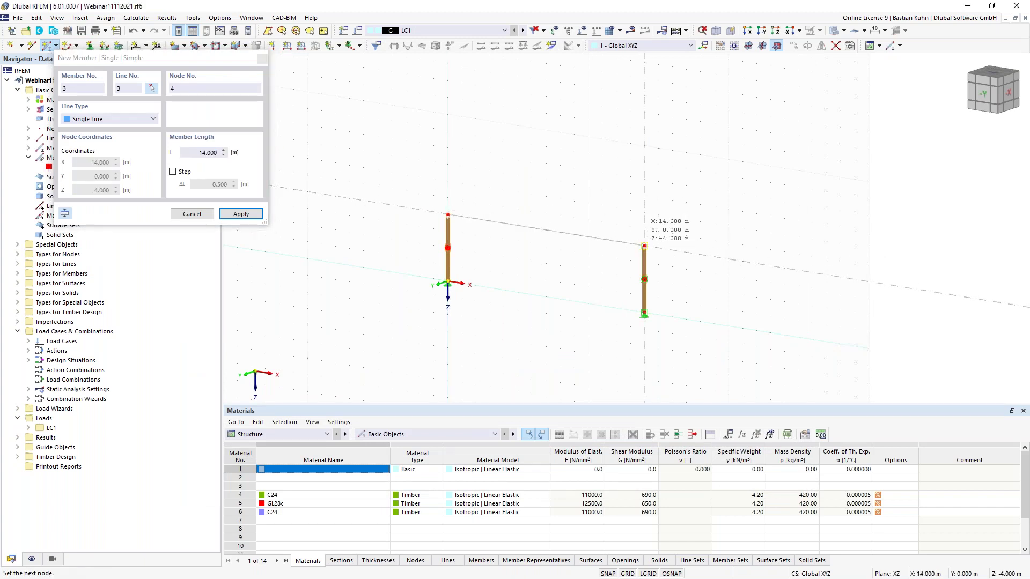
{"action": "left_click", "coordinate": [644, 246]}
{"action": "right_click", "coordinate": [554, 253]}
Step: Divide the horizontal beam using one intermediate node
{"action": "right_click", "coordinate": [559, 240]}
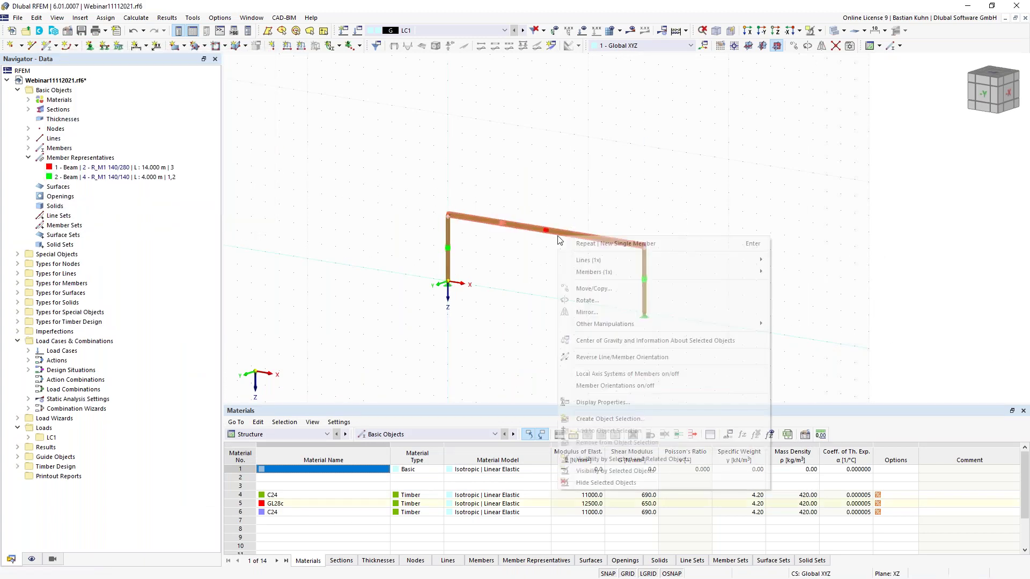
{"action": "mouse_move", "coordinate": [671, 272]}
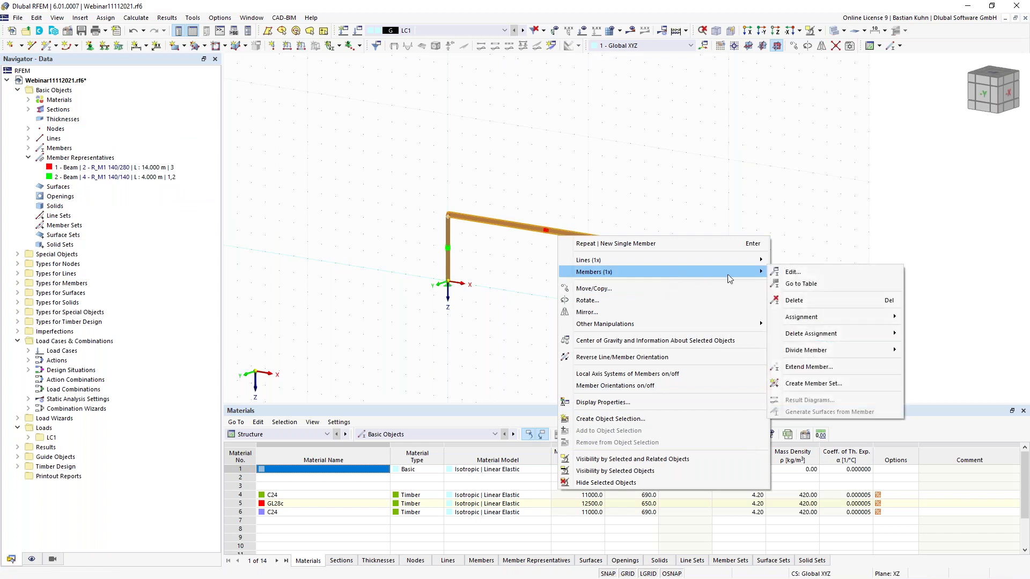
{"action": "mouse_move", "coordinate": [818, 351]}
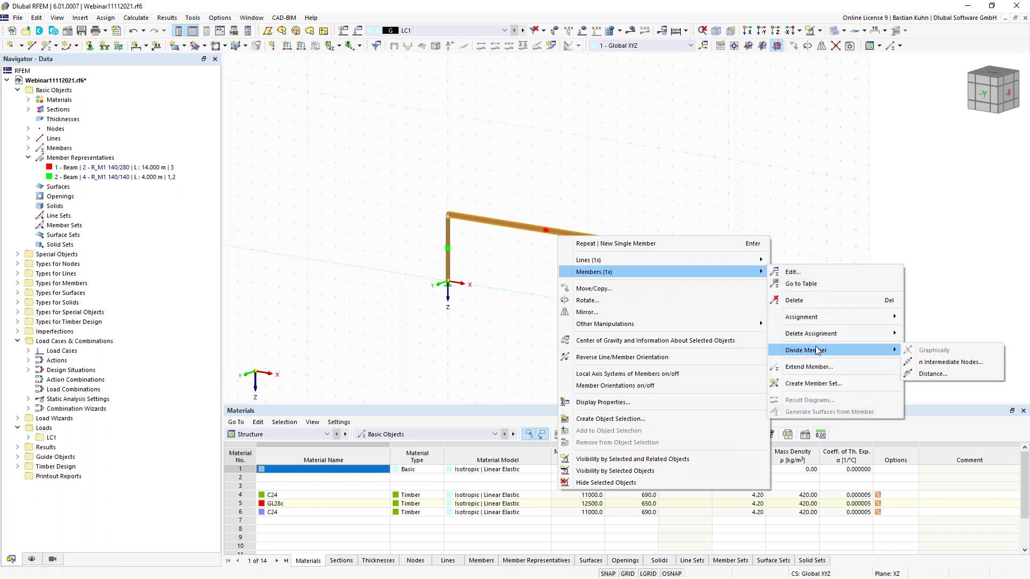
{"action": "left_click", "coordinate": [951, 362]}
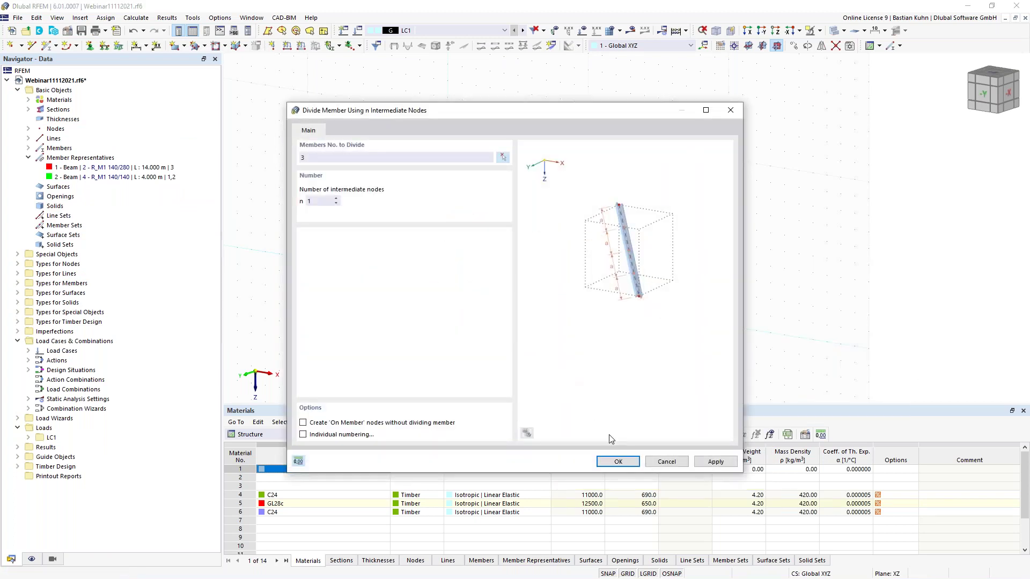
{"action": "left_click", "coordinate": [617, 462]}
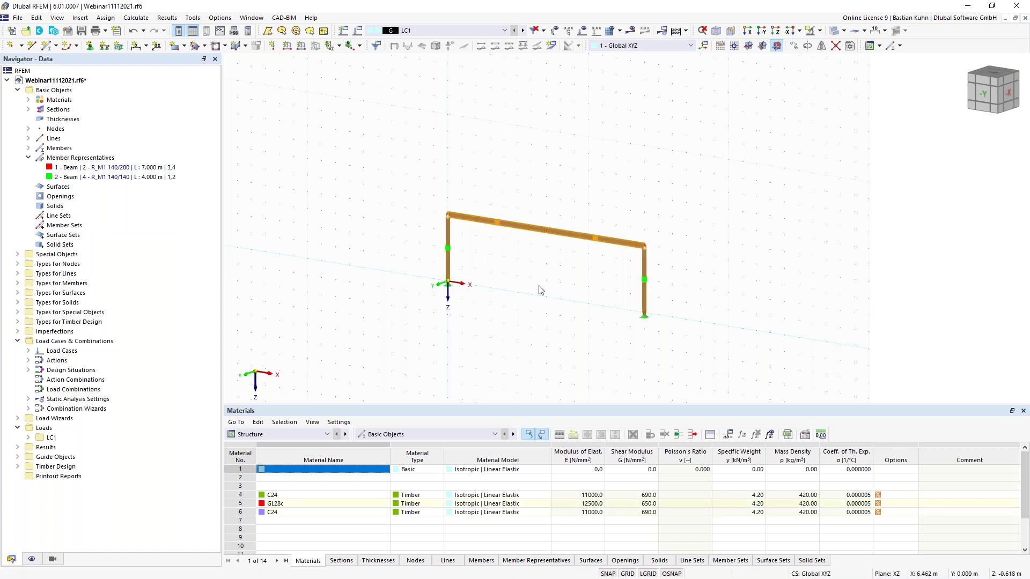
Step: Set the Z coordinate of the beam's middle node to -5.8 m to form the ridge
{"action": "double_click", "coordinate": [545, 233]}
{"action": "double_click", "coordinate": [458, 290]}
{"action": "key", "text": "BackSpace"}
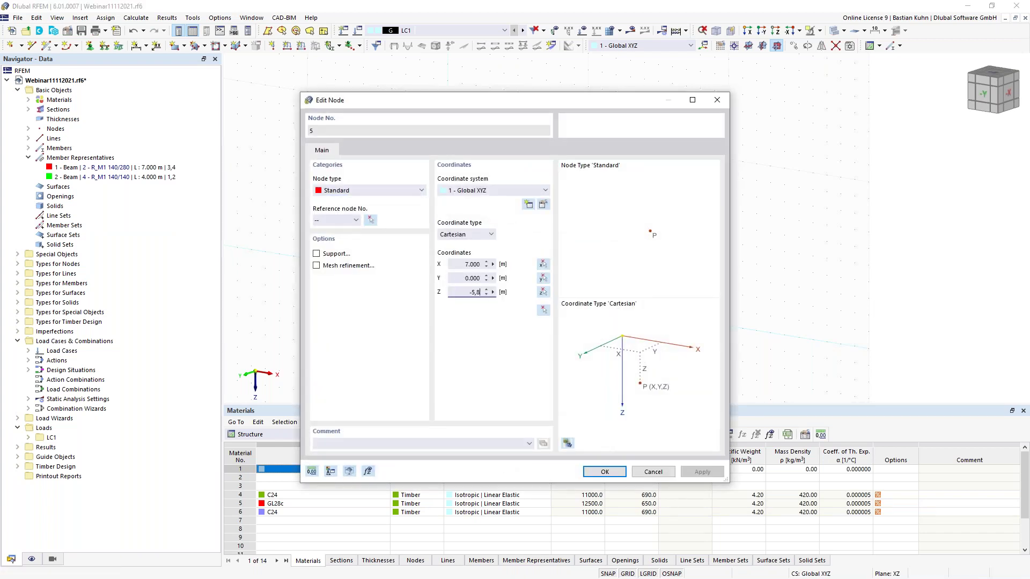
{"action": "type", "text": "-5,8"}
{"action": "key", "text": "Return"}
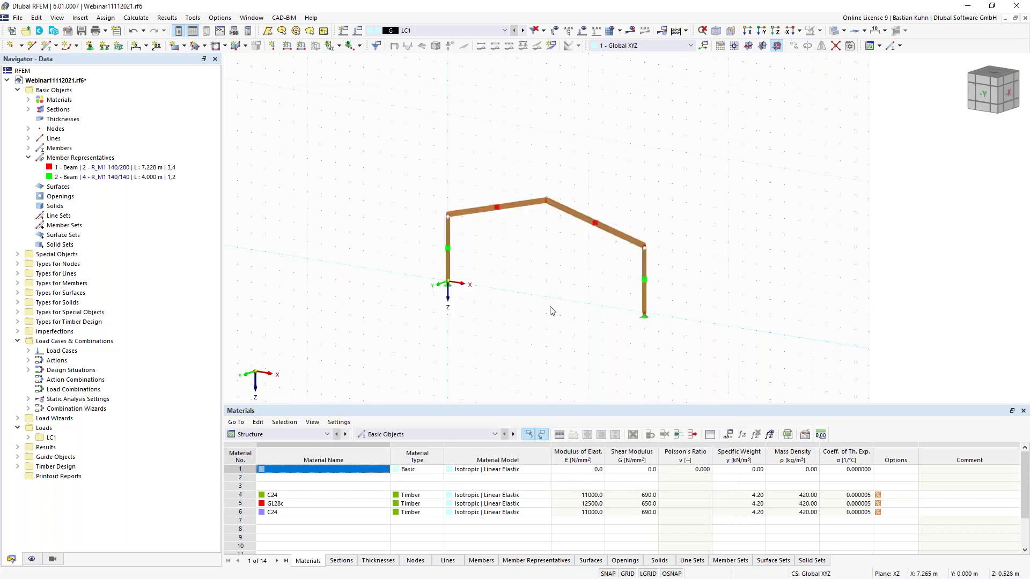
Step: Assign member hinge 1 (Local xyz) to the end of the left rafter at the ridge
{"action": "double_click", "coordinate": [529, 209]}
{"action": "left_click", "coordinate": [187, 182]}
{"action": "left_click", "coordinate": [250, 109]}
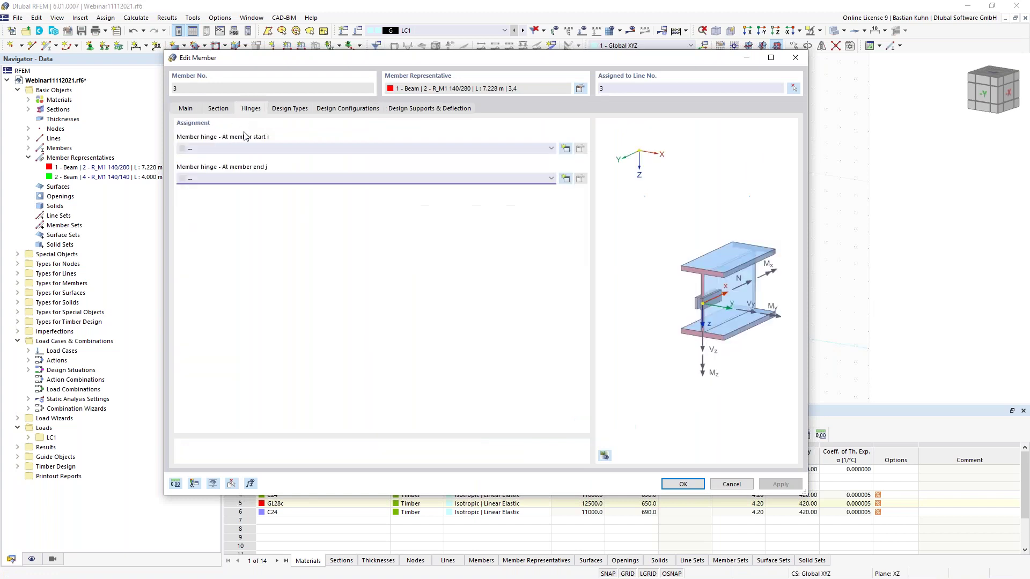
{"action": "left_click", "coordinate": [264, 178]}
{"action": "left_click", "coordinate": [266, 197]}
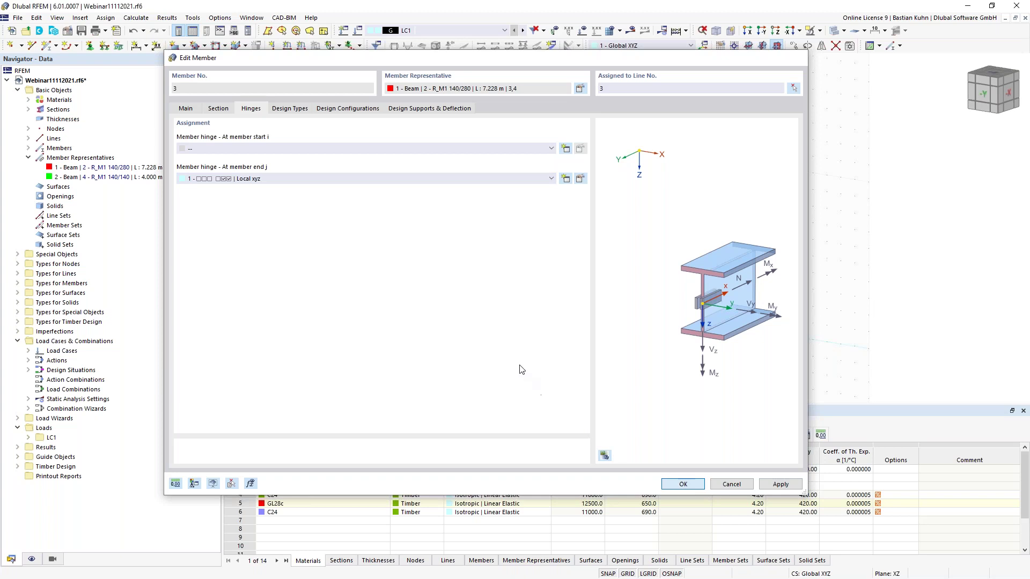
{"action": "key", "text": "Return"}
{"action": "middle_click_drag", "start_coordinate": [519, 347], "coordinate": [498, 352]}
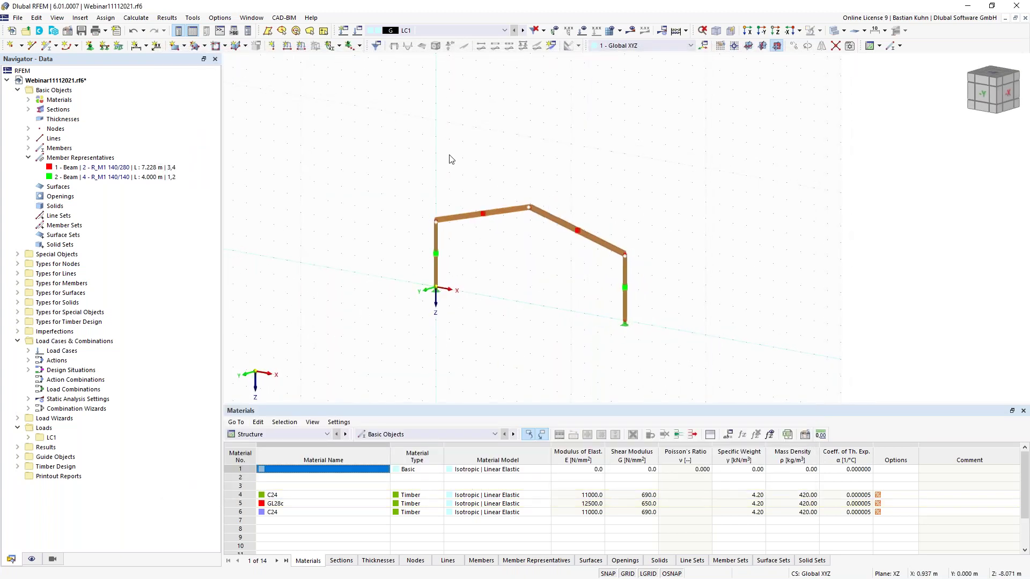
Step: Set up a new single member with the member type Truss
{"action": "left_click", "coordinate": [48, 46]}
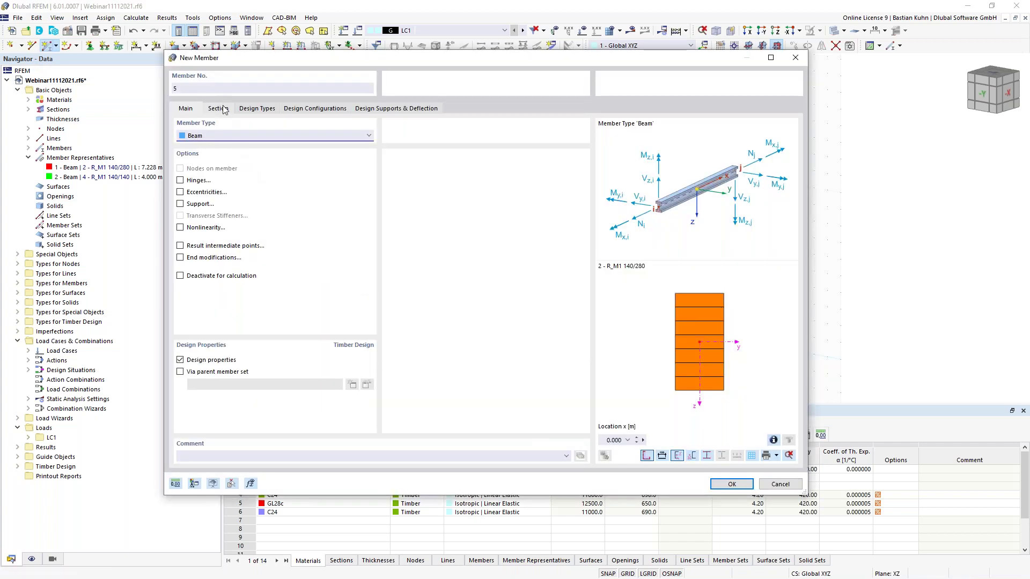
{"action": "left_click", "coordinate": [215, 135]}
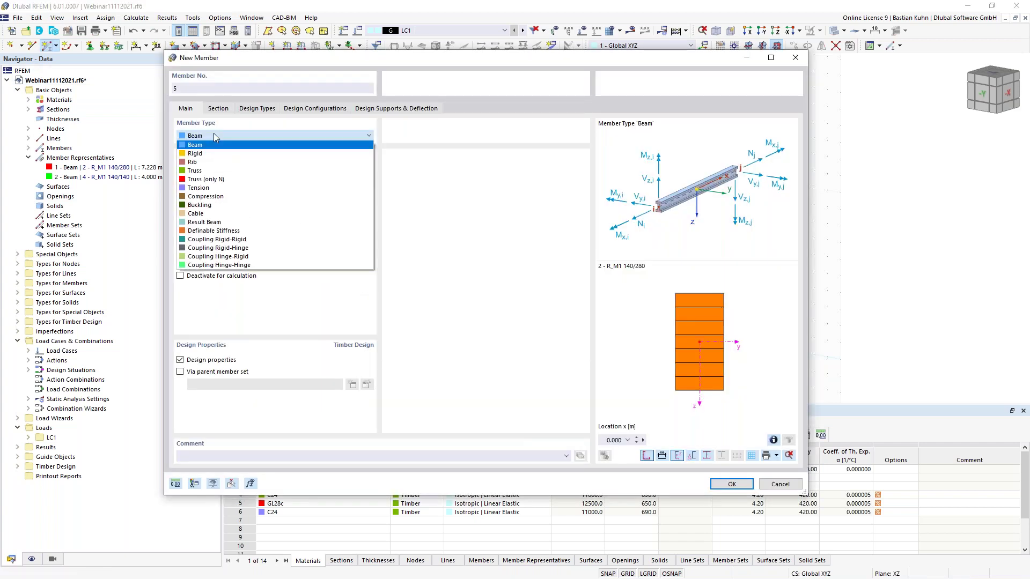
{"action": "left_click", "coordinate": [224, 173]}
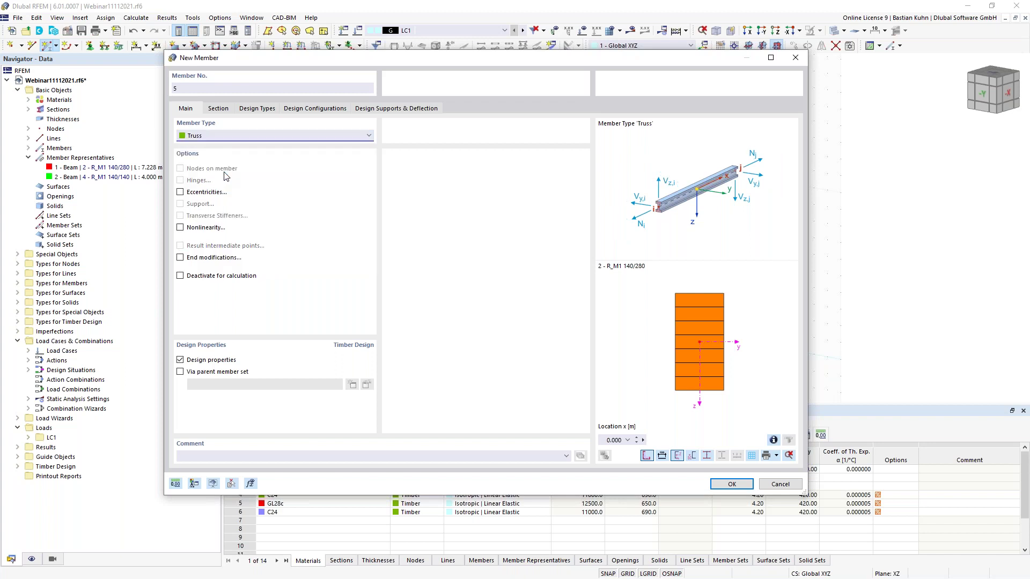
Step: Create a new R_M1 140/260 section in GL28c and assign it to the new truss member
{"action": "left_click", "coordinate": [219, 109]}
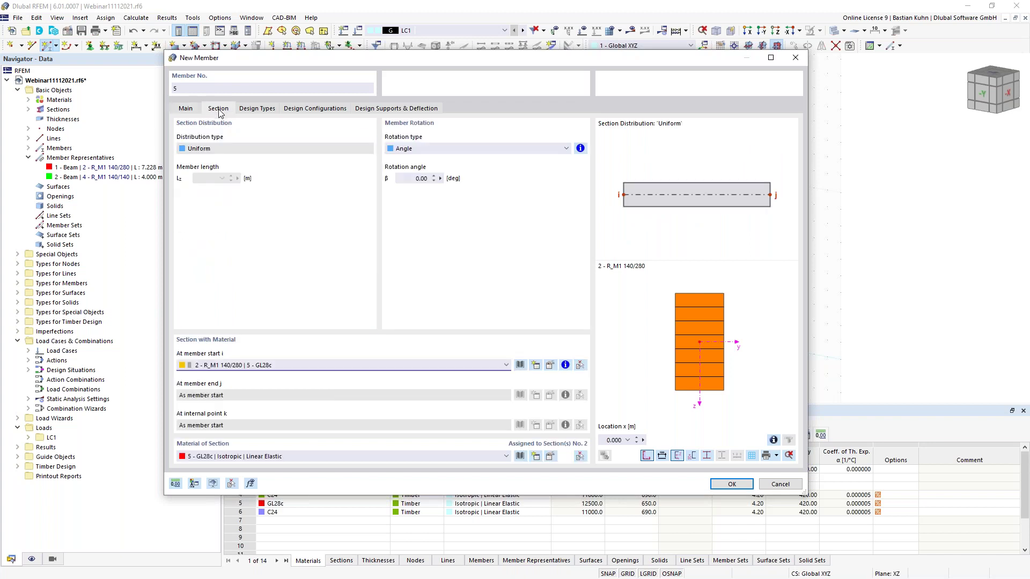
{"action": "left_click", "coordinate": [418, 364]}
{"action": "left_click", "coordinate": [426, 363]}
{"action": "left_click", "coordinate": [535, 366]}
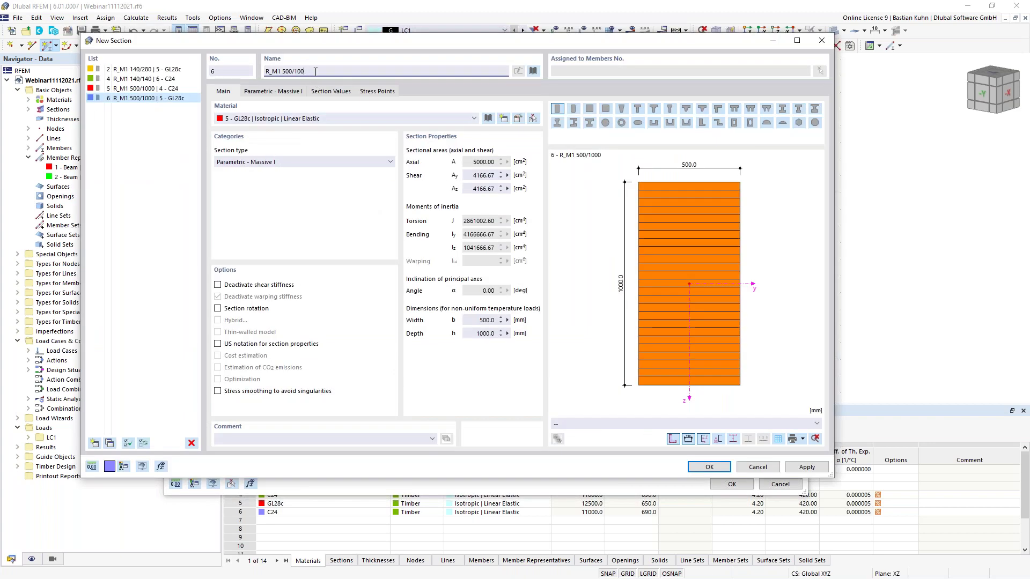
{"action": "key", "text": "BackSpace"}
{"action": "key", "text": "BackSpace"}
{"action": "key", "text": "BackSpace"}
{"action": "key", "text": "BackSpace"}
{"action": "key", "text": "BackSpace"}
{"action": "key", "text": "BackSpace"}
{"action": "key", "text": "BackSpace"}
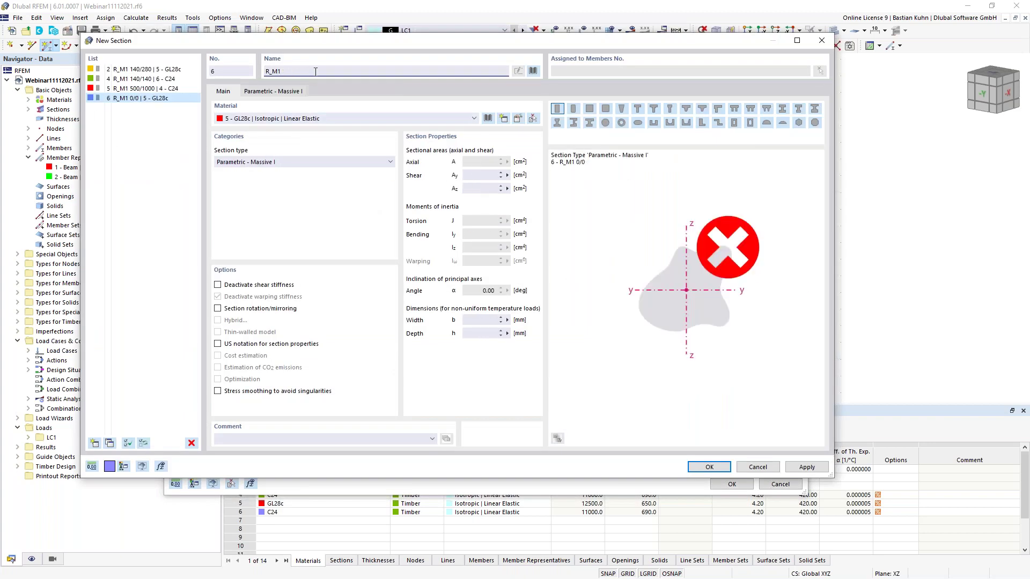
{"action": "type", "text": "140/260"}
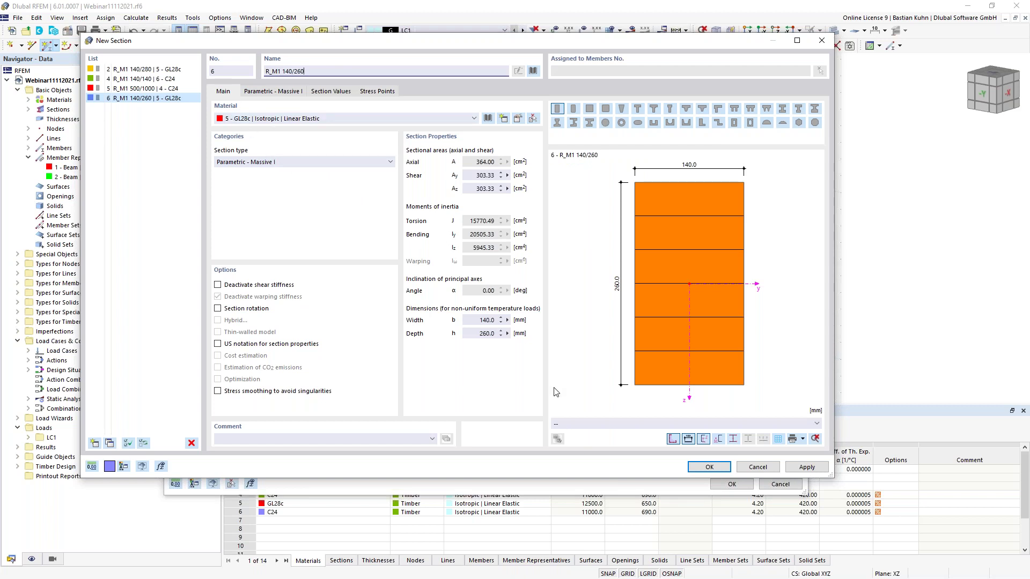
{"action": "left_click", "coordinate": [701, 467]}
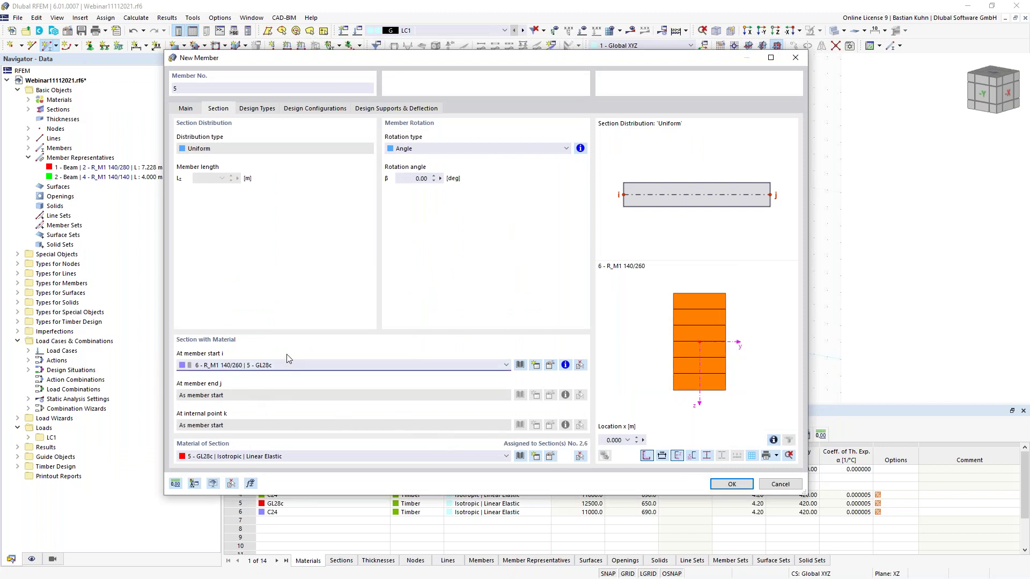
Step: Draw the truss member as a horizontal tie between the tops of the two columns
{"action": "left_click", "coordinate": [728, 486]}
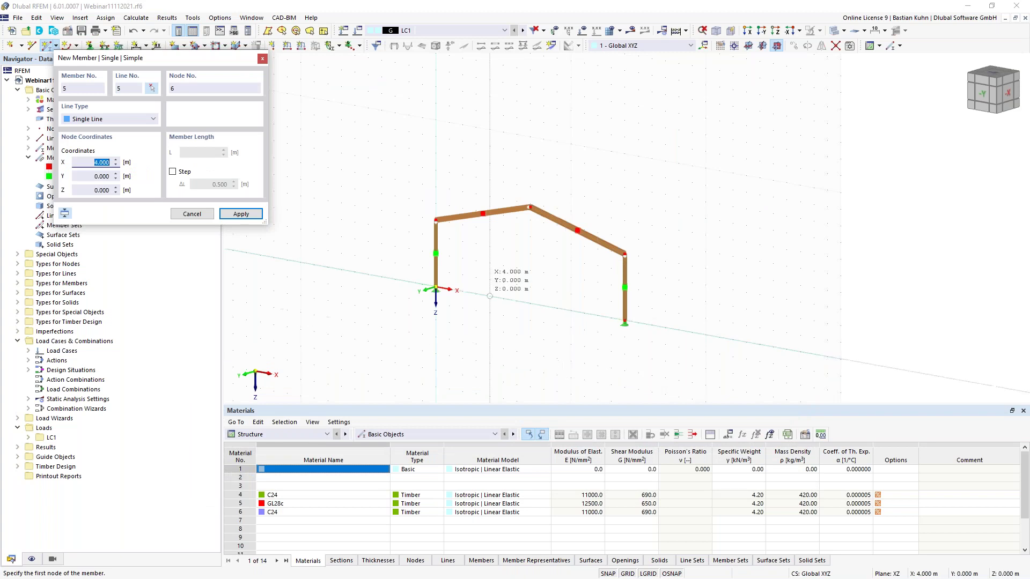
{"action": "left_click", "coordinate": [434, 208]}
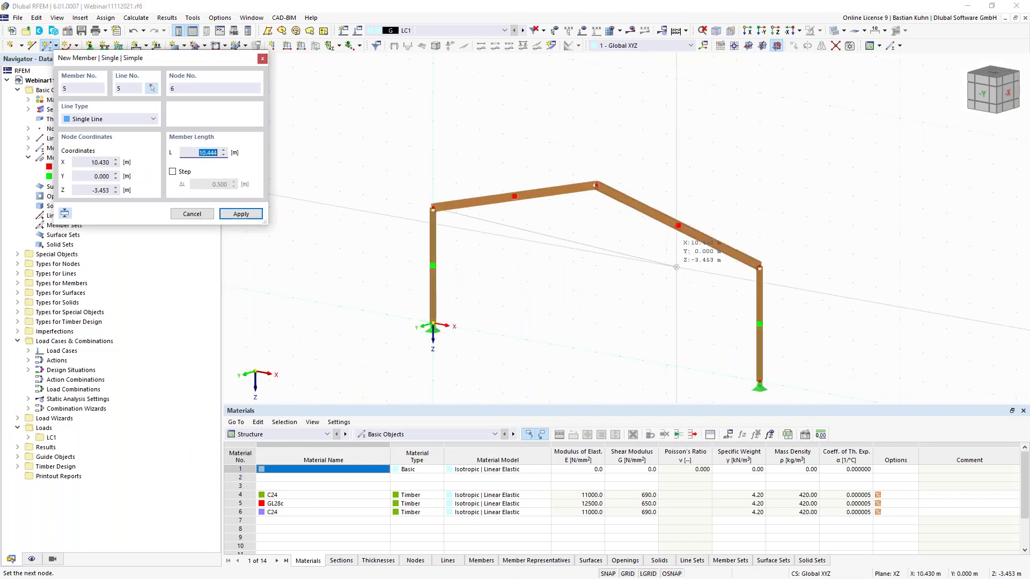
{"action": "left_click", "coordinate": [747, 266]}
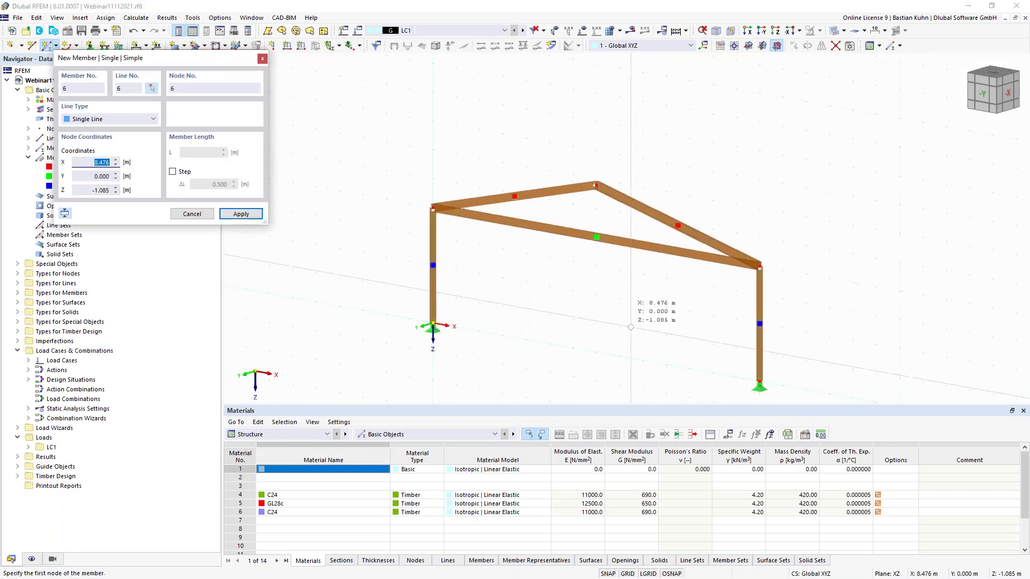
{"action": "key", "text": "Escape"}
{"action": "scroll", "coordinate": [595, 314], "scroll_direction": "down", "scroll_amount": 2}
{"action": "middle_click_drag", "start_coordinate": [573, 297], "coordinate": [484, 257]}
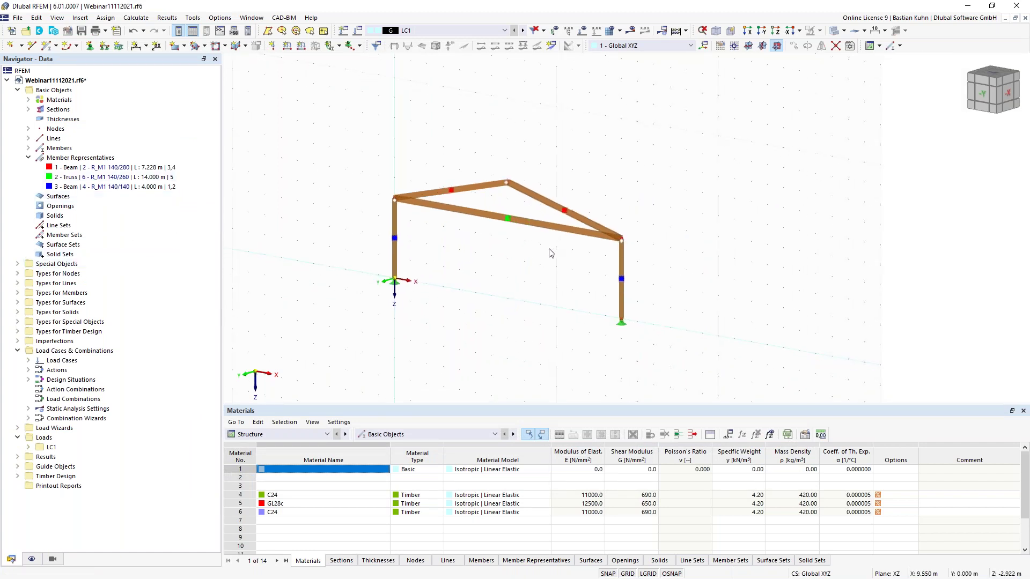
Step: Add two intermediate nodes to each rafter and the horizontal tie as 'On Member' nodes without dividing the members
{"action": "left_click_drag", "start_coordinate": [448, 156], "coordinate": [437, 143]}
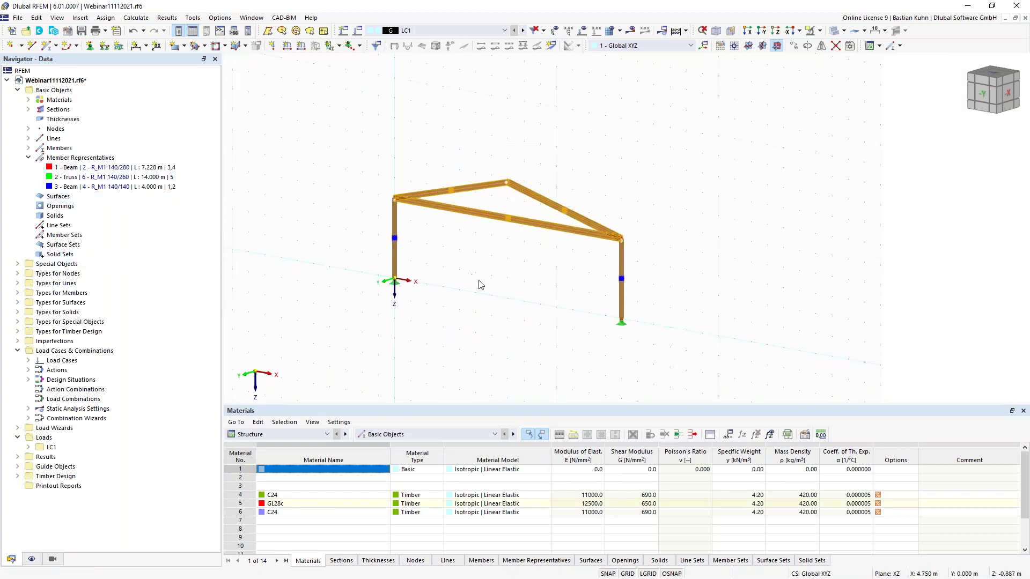
{"action": "right_click", "coordinate": [491, 214]}
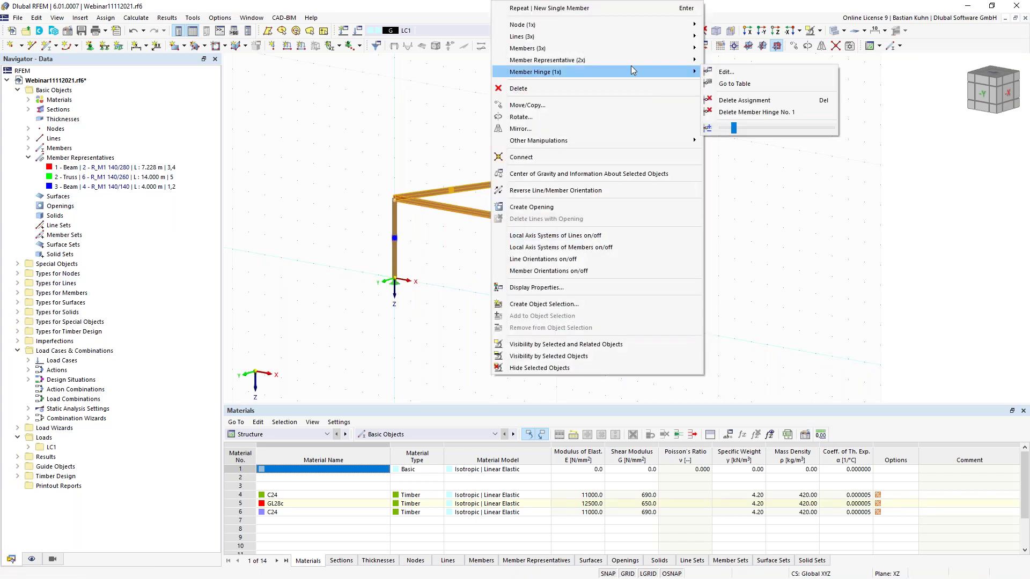
{"action": "mouse_move", "coordinate": [670, 49]}
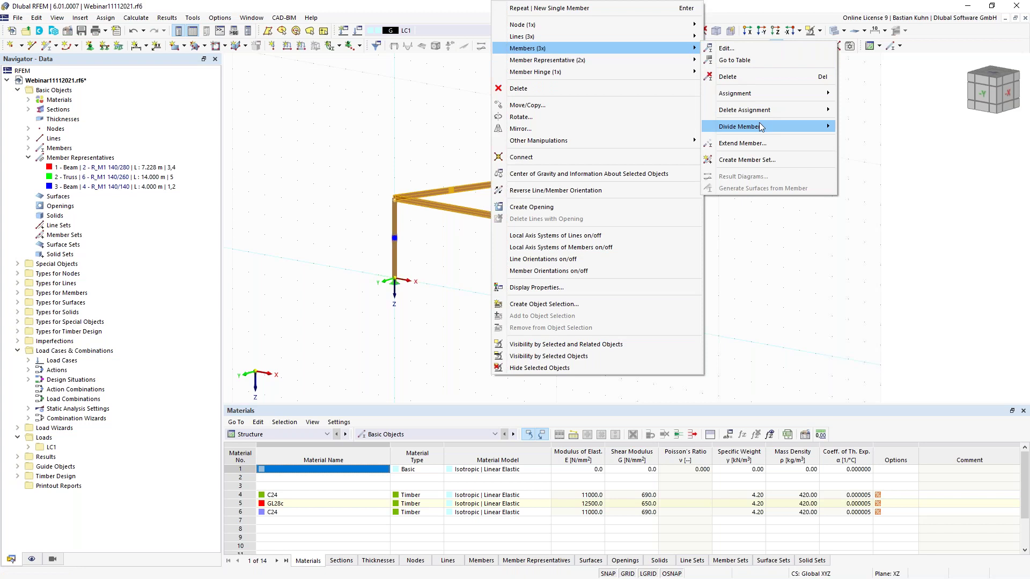
{"action": "mouse_move", "coordinate": [824, 132]}
{"action": "left_click", "coordinate": [882, 139]}
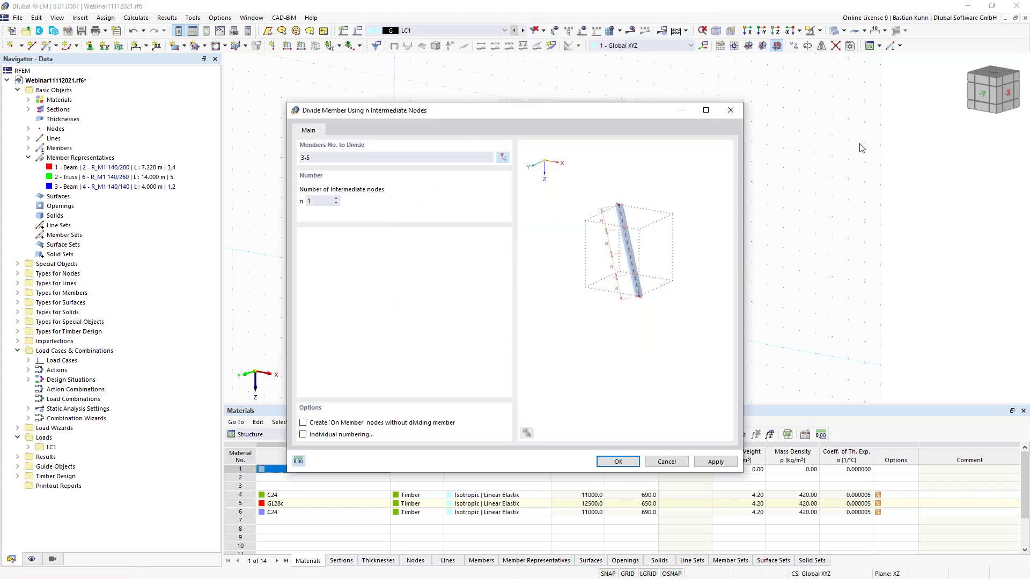
{"action": "left_click", "coordinate": [336, 198]}
{"action": "left_click", "coordinate": [303, 423]}
{"action": "left_click", "coordinate": [617, 463]}
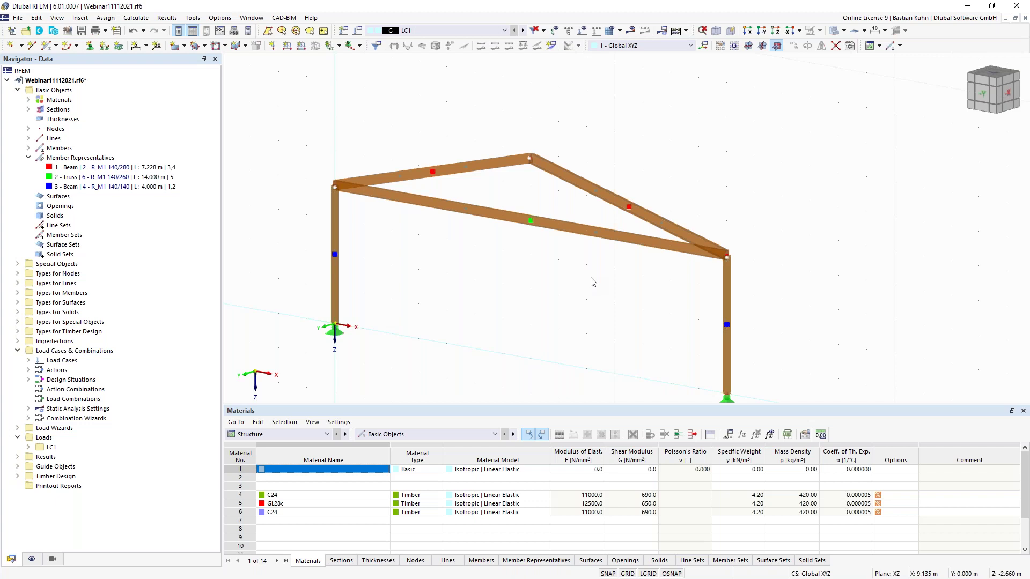
Step: Set up another Truss member and create a new R_M1 120/120 section in C24 (material 6) for it
{"action": "left_click", "coordinate": [47, 45]}
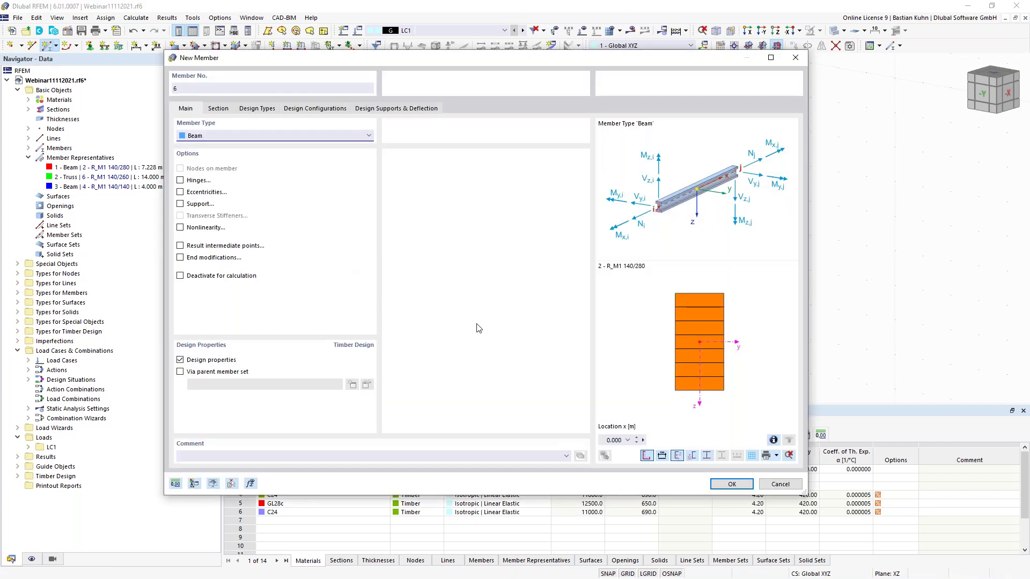
{"action": "left_click", "coordinate": [221, 135]}
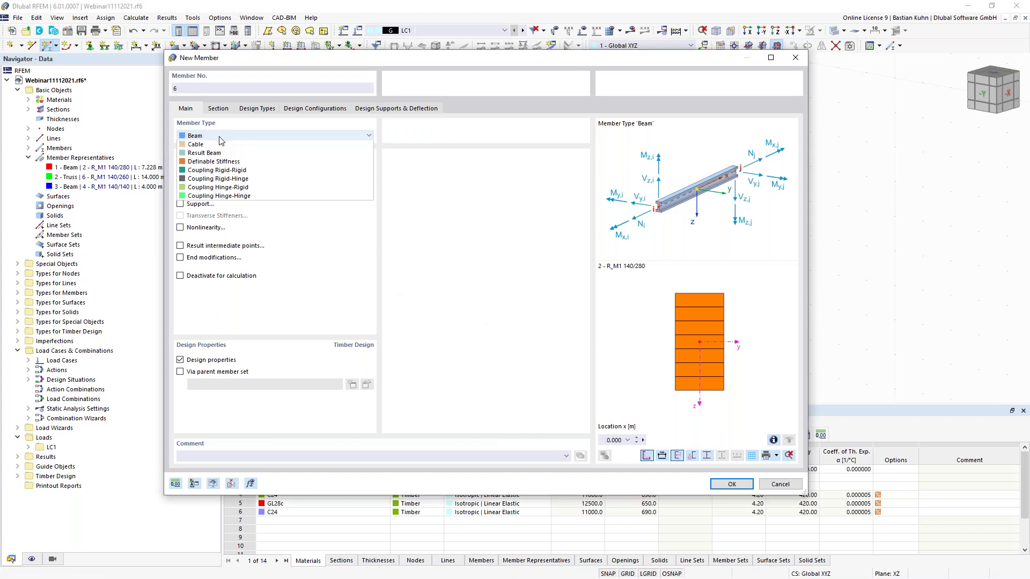
{"action": "left_click", "coordinate": [225, 171]}
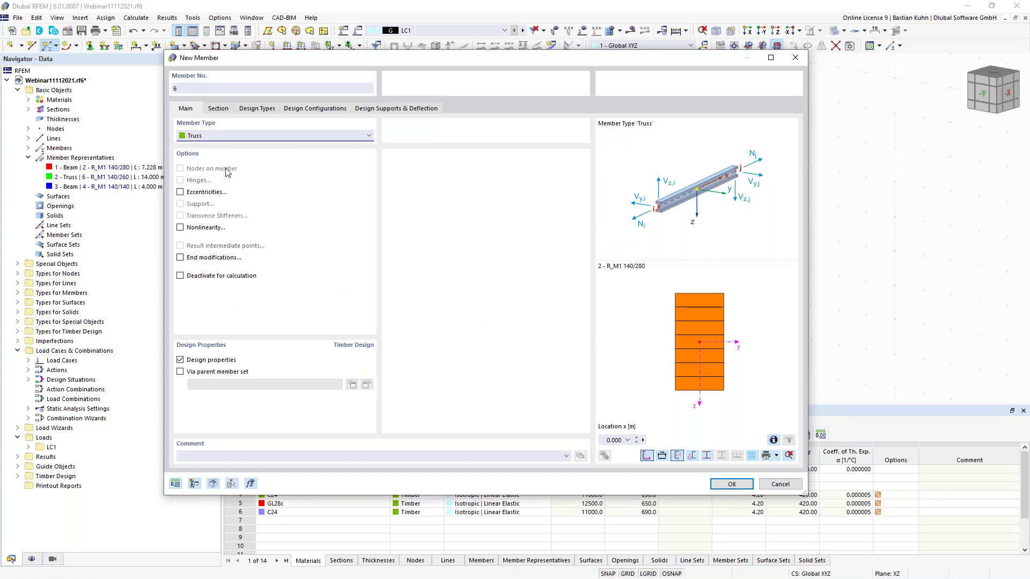
{"action": "left_click", "coordinate": [218, 109]}
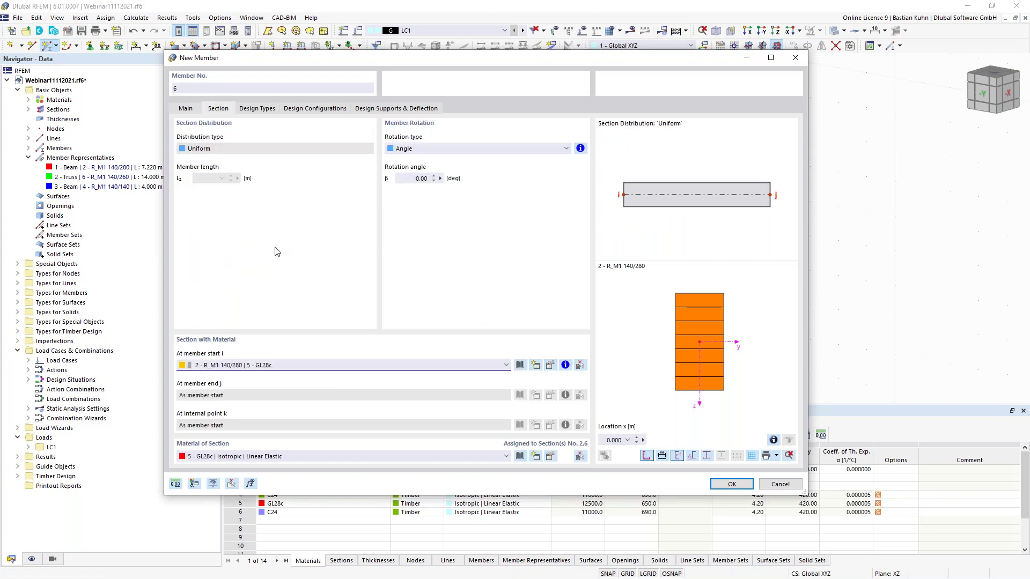
{"action": "left_click", "coordinate": [535, 366]}
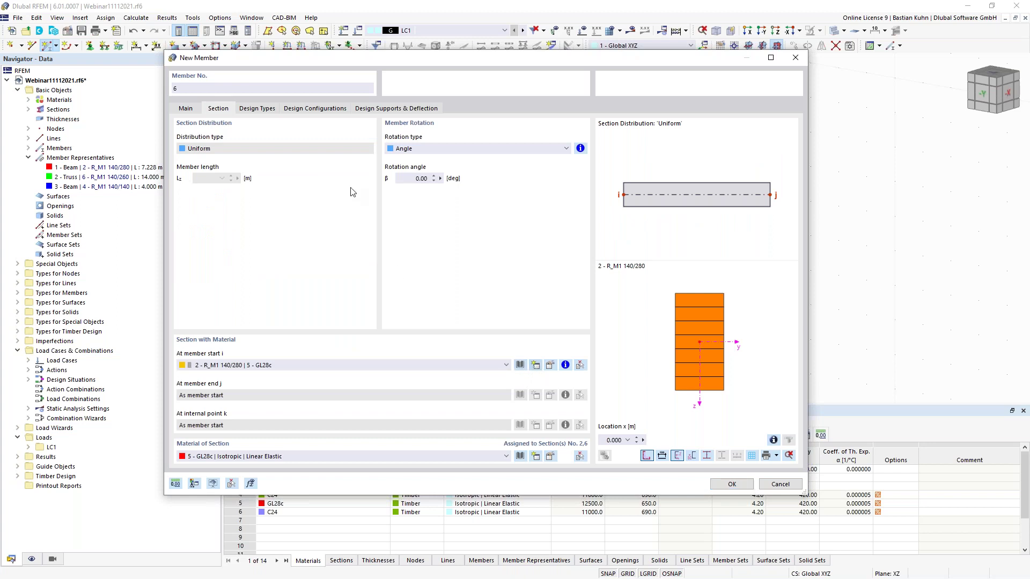
{"action": "left_click_drag", "start_coordinate": [322, 71], "coordinate": [284, 72]}
{"action": "type", "text": "12"}
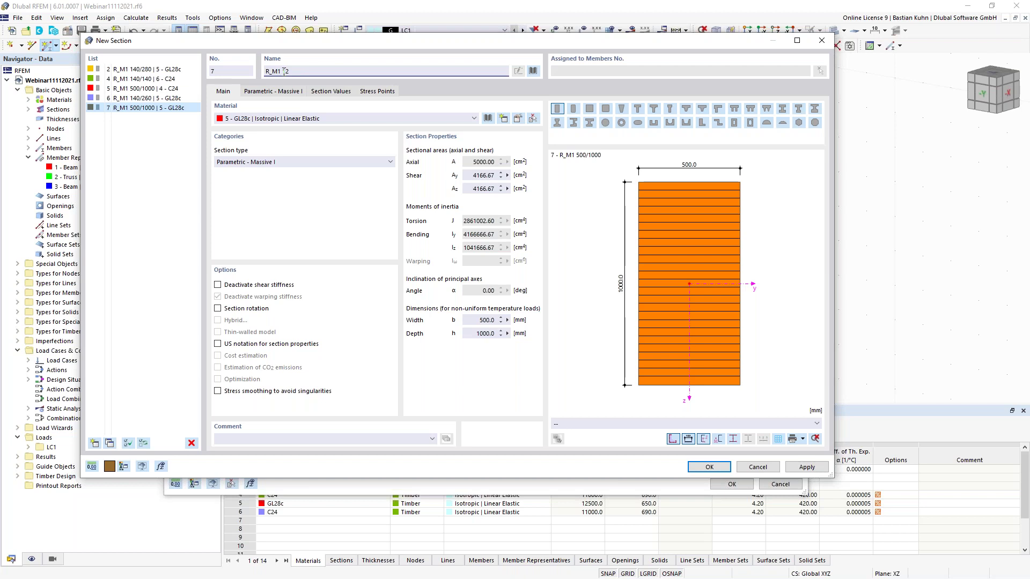
{"action": "type", "text": "0/120"}
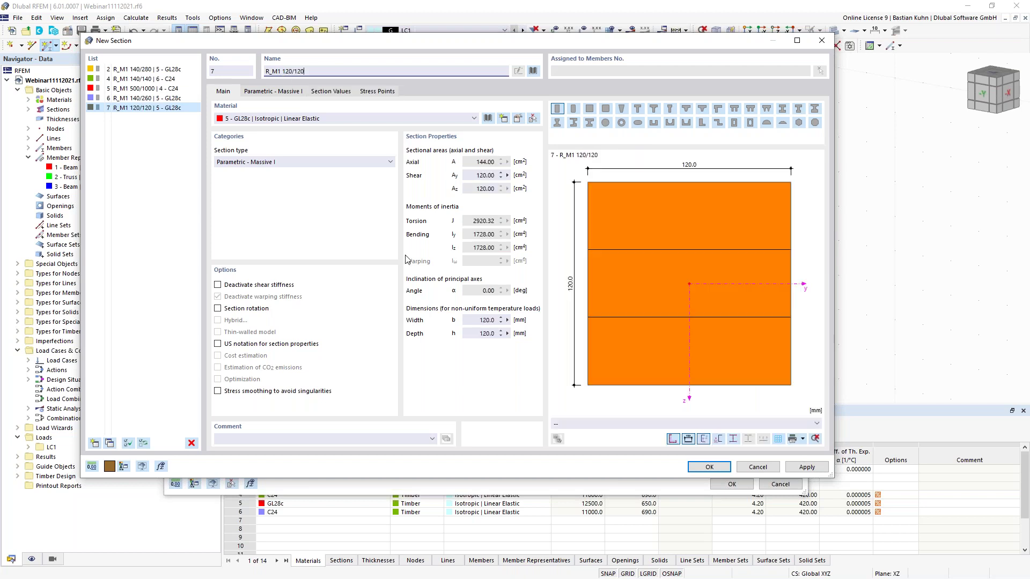
{"action": "left_click", "coordinate": [423, 120]}
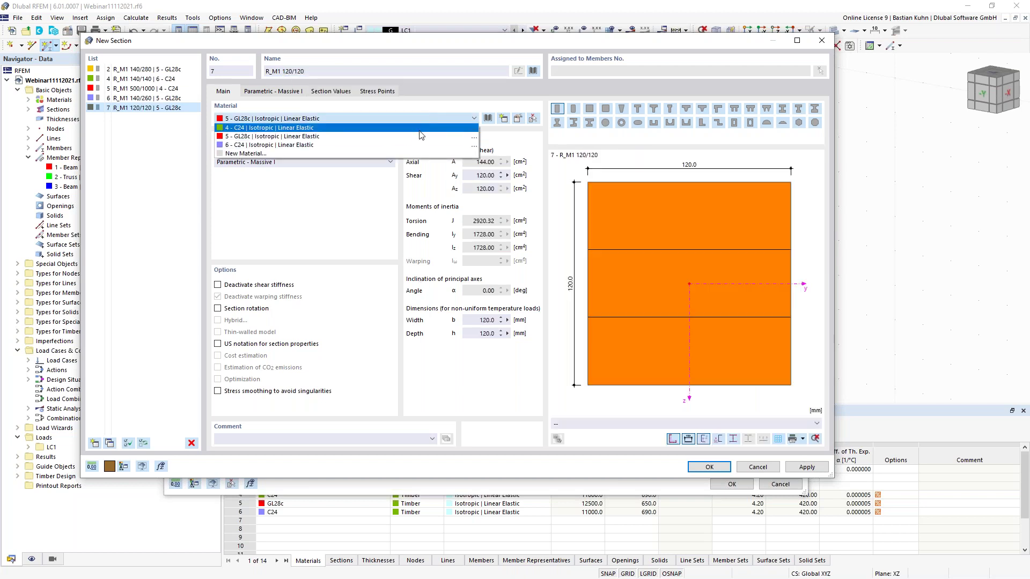
{"action": "left_click", "coordinate": [421, 145]}
{"action": "left_click", "coordinate": [703, 466]}
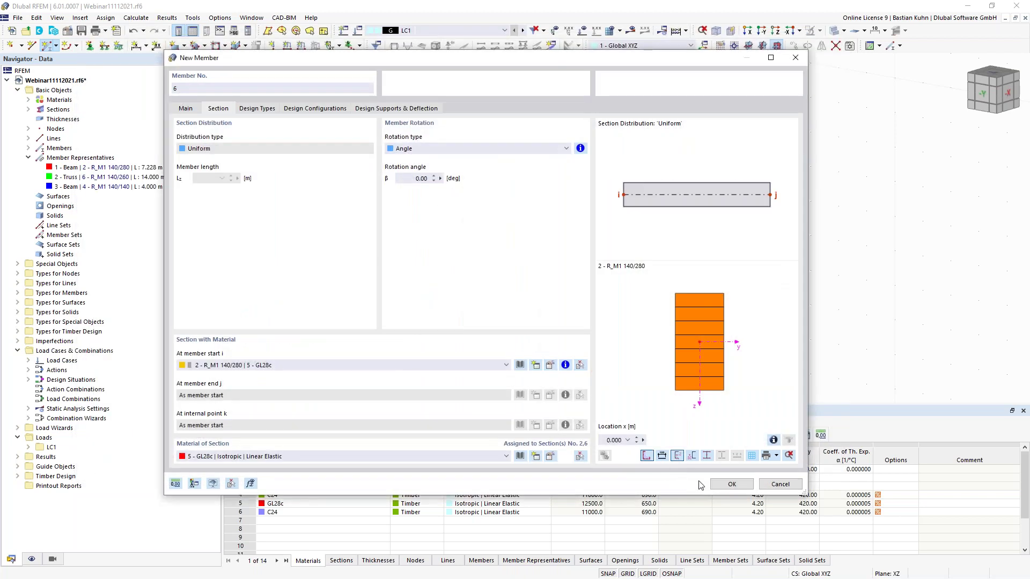
Step: Draw a diagonal web member from the left rafter's lower intermediate node to the tie's left intermediate node
{"action": "left_click", "coordinate": [722, 485]}
{"action": "scroll", "coordinate": [376, 115], "scroll_direction": "up", "scroll_amount": 3}
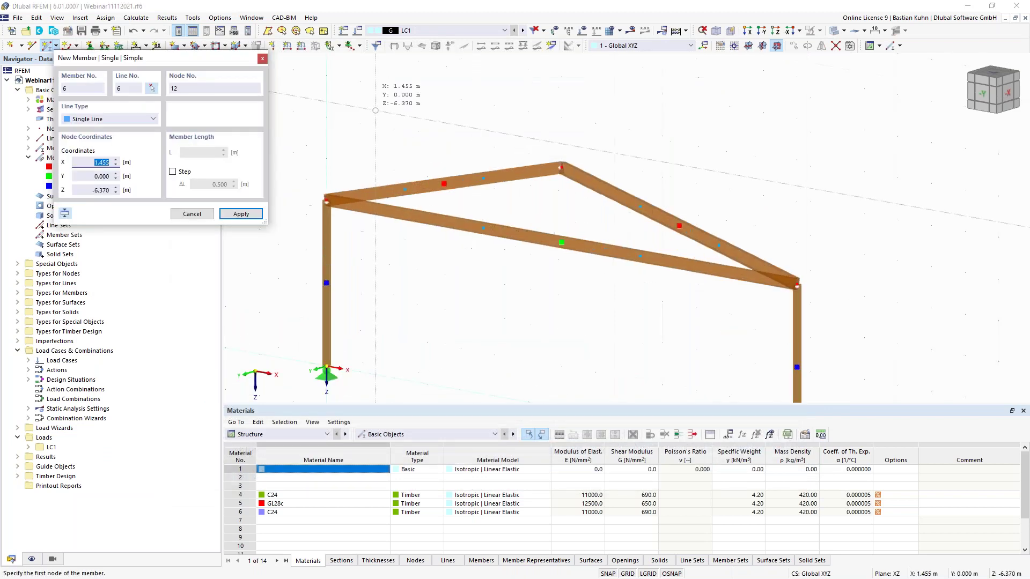
{"action": "middle_click_drag", "start_coordinate": [402, 188], "coordinate": [343, 127]}
{"action": "scroll", "coordinate": [343, 126], "scroll_direction": "down", "scroll_amount": 2}
{"action": "left_click", "coordinate": [355, 150]}
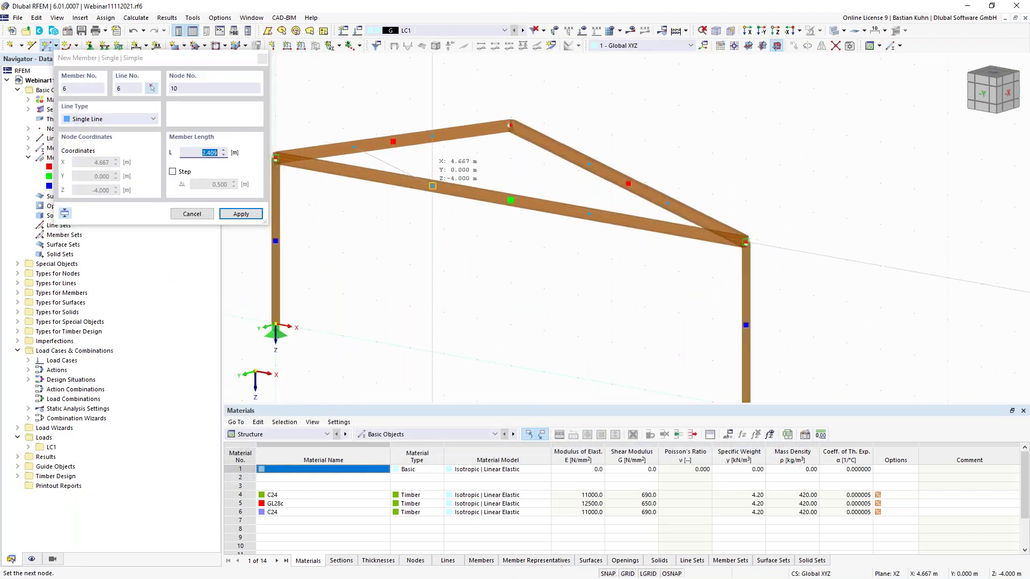
{"action": "left_click", "coordinate": [433, 185]}
Step: Draw two web members from the tie's left intermediate node, one vertically to the rafter's upper intermediate node and one to the ridge
{"action": "left_click", "coordinate": [432, 186]}
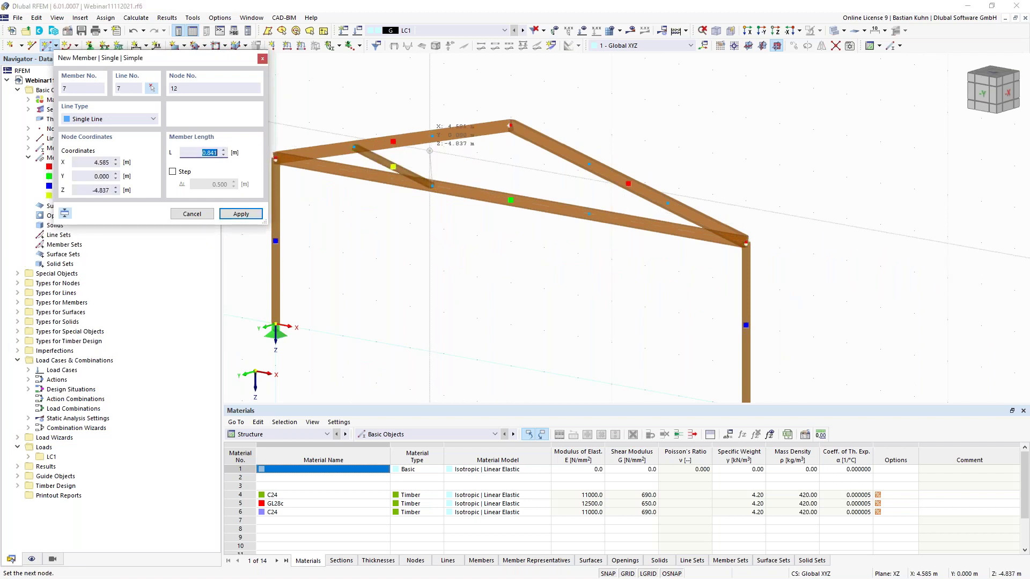
{"action": "key", "text": "Return"}
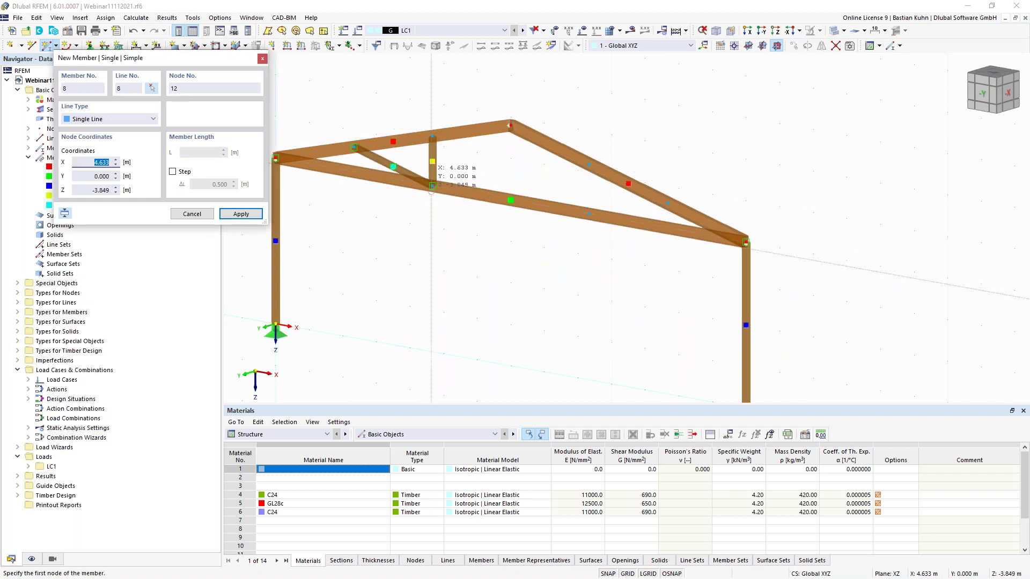
{"action": "left_click", "coordinate": [433, 185]}
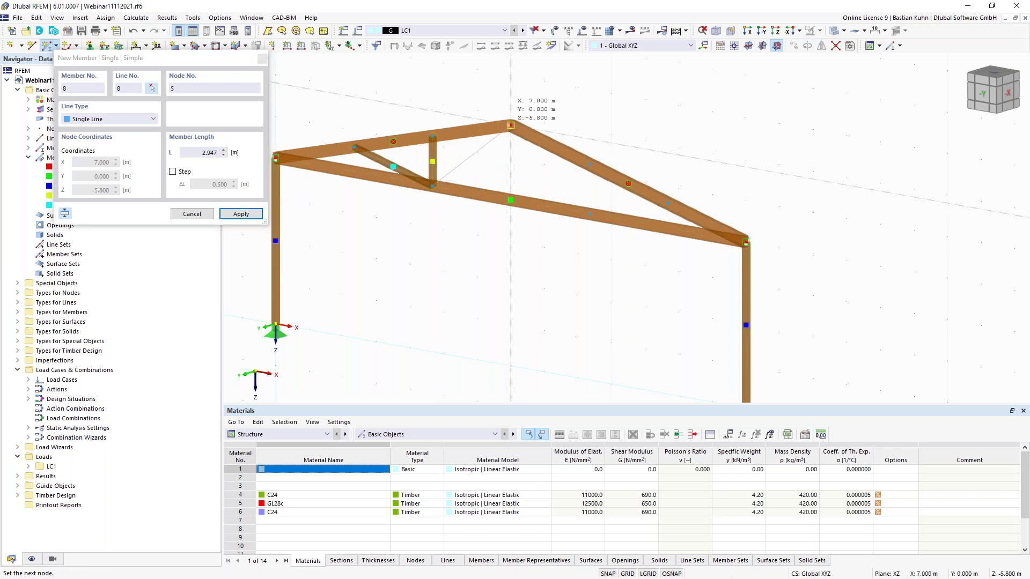
{"action": "left_click", "coordinate": [511, 125]}
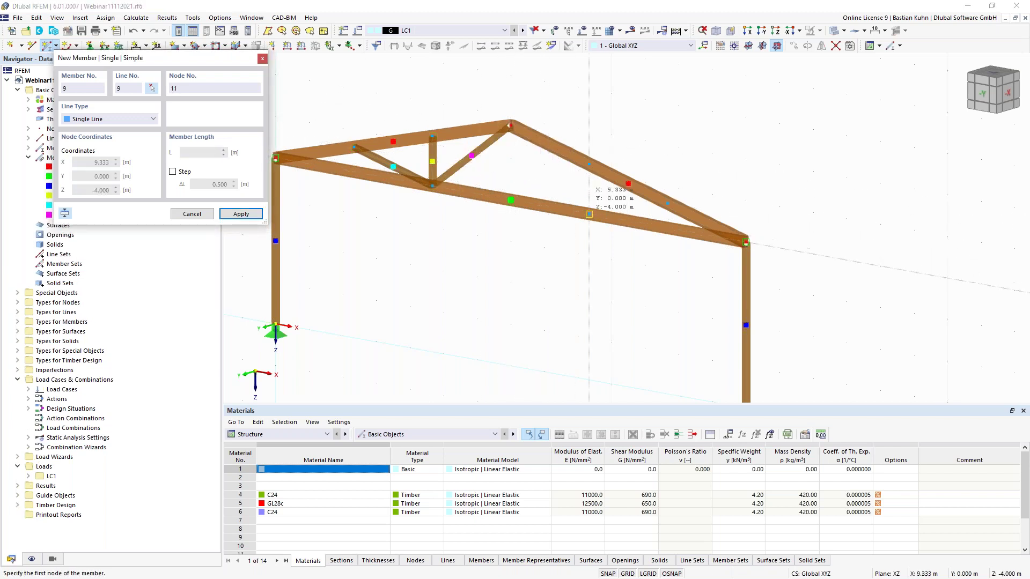
Step: Draw three web members from the tie's right intermediate node to the ridge and to the right rafter's upper and lower intermediate nodes
{"action": "left_click", "coordinate": [589, 214]}
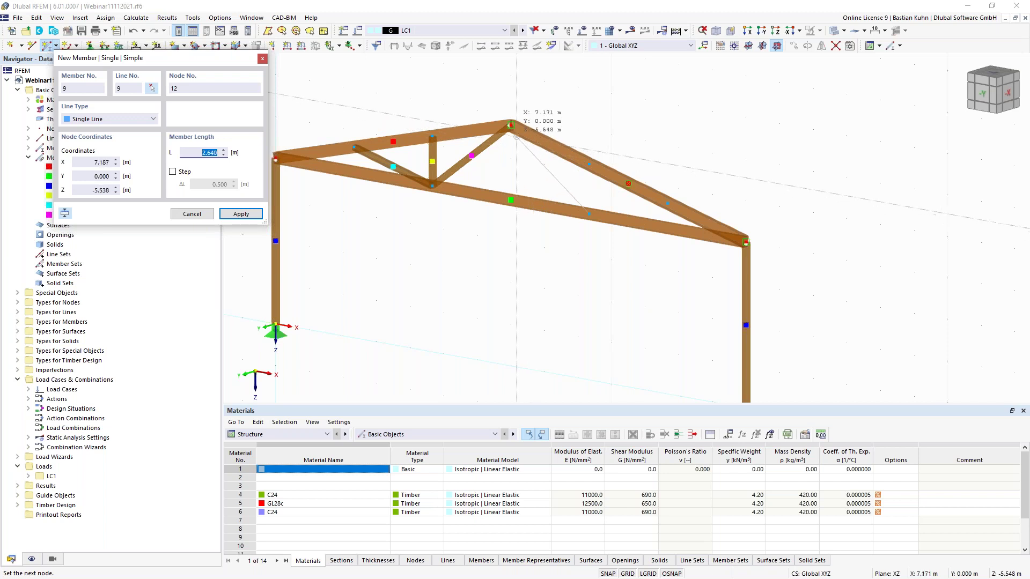
{"action": "left_click", "coordinate": [511, 127]}
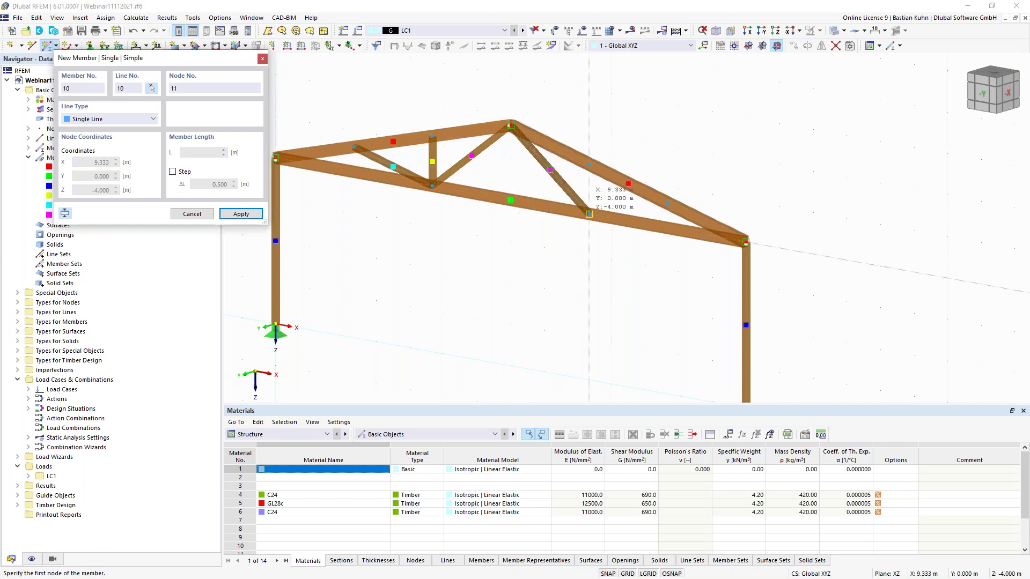
{"action": "left_click", "coordinate": [589, 214]}
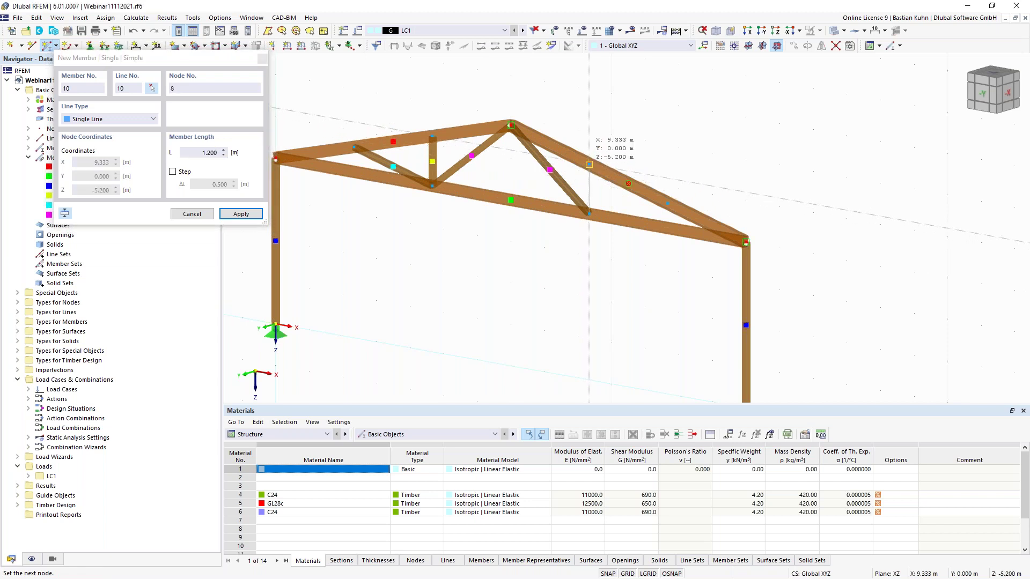
{"action": "left_click", "coordinate": [589, 164]}
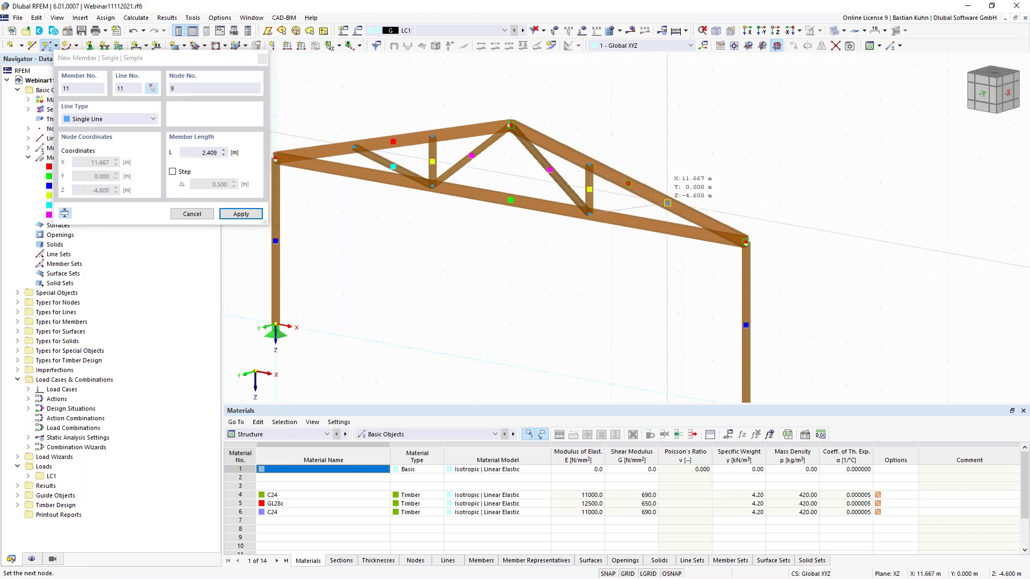
{"action": "left_click", "coordinate": [667, 203]}
{"action": "key", "text": "Escape"}
Step: Apply a uniform member load of 2 kN/m in load case LC1 to both rafters
{"action": "scroll", "coordinate": [565, 276], "scroll_direction": "down", "scroll_amount": 2}
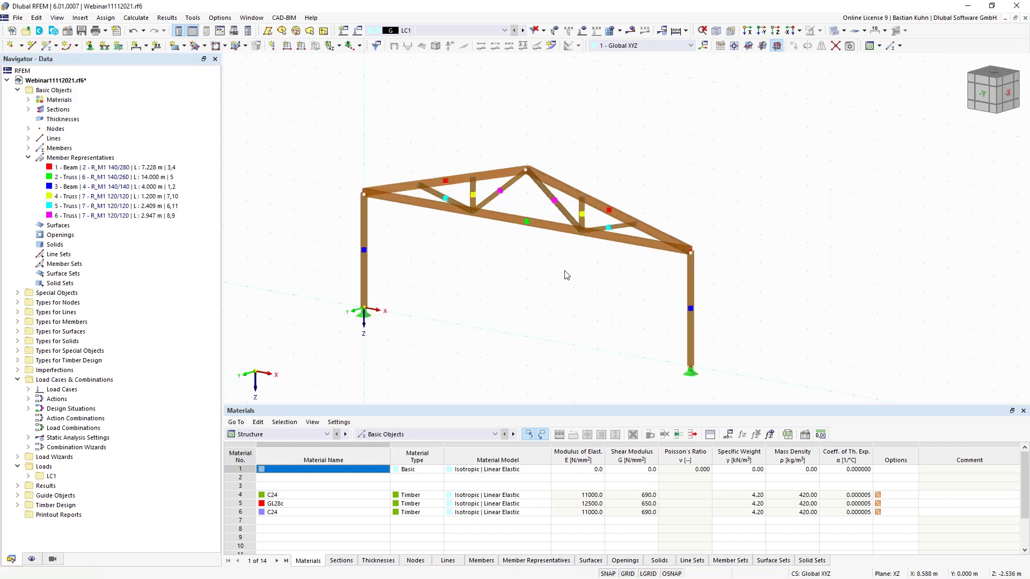
{"action": "middle_click_drag", "start_coordinate": [525, 263], "coordinate": [483, 272], "text": "ctrl"}
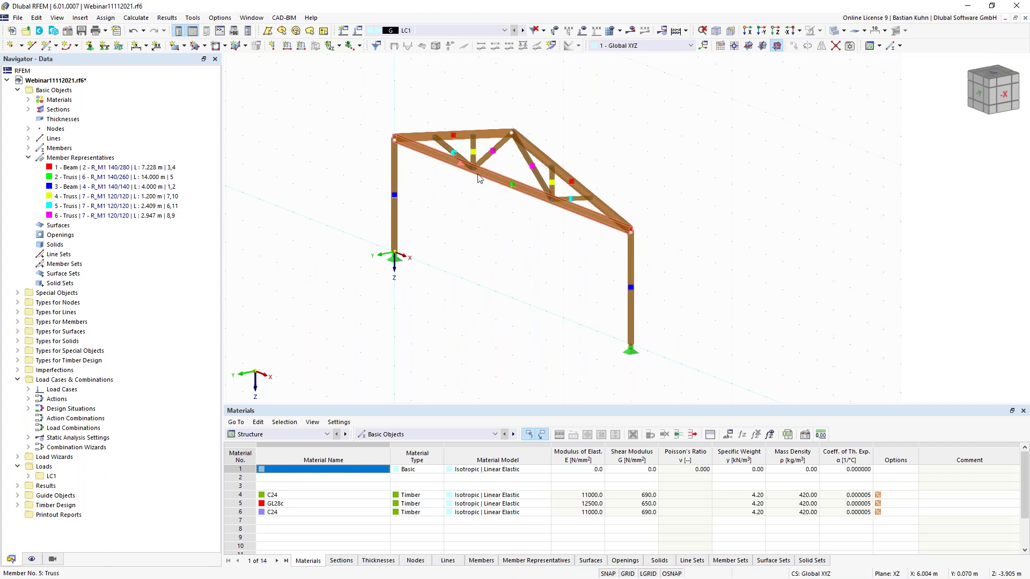
{"action": "middle_click_drag", "start_coordinate": [468, 251], "coordinate": [444, 279], "text": "ctrl"}
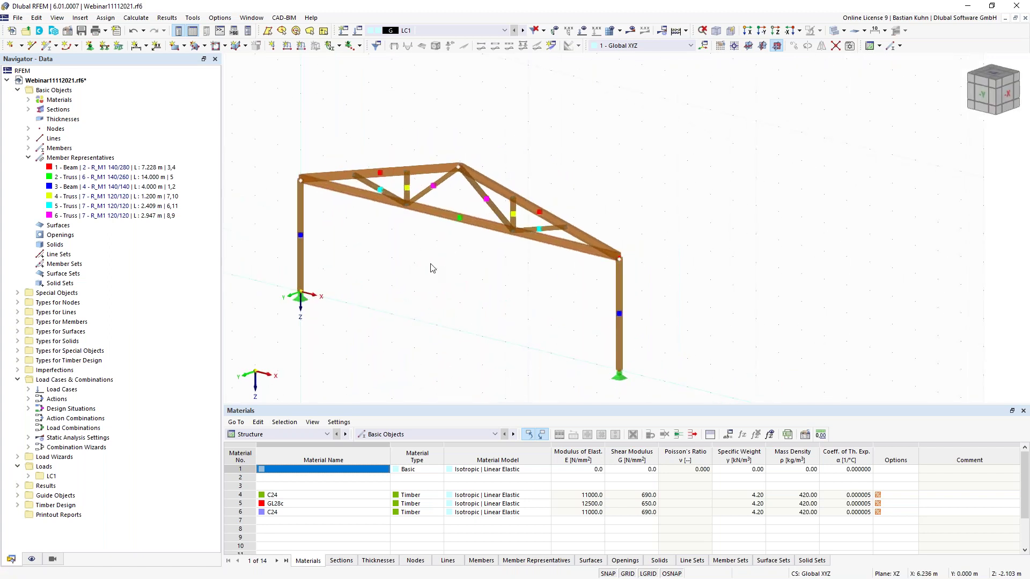
{"action": "left_click", "coordinate": [302, 49]}
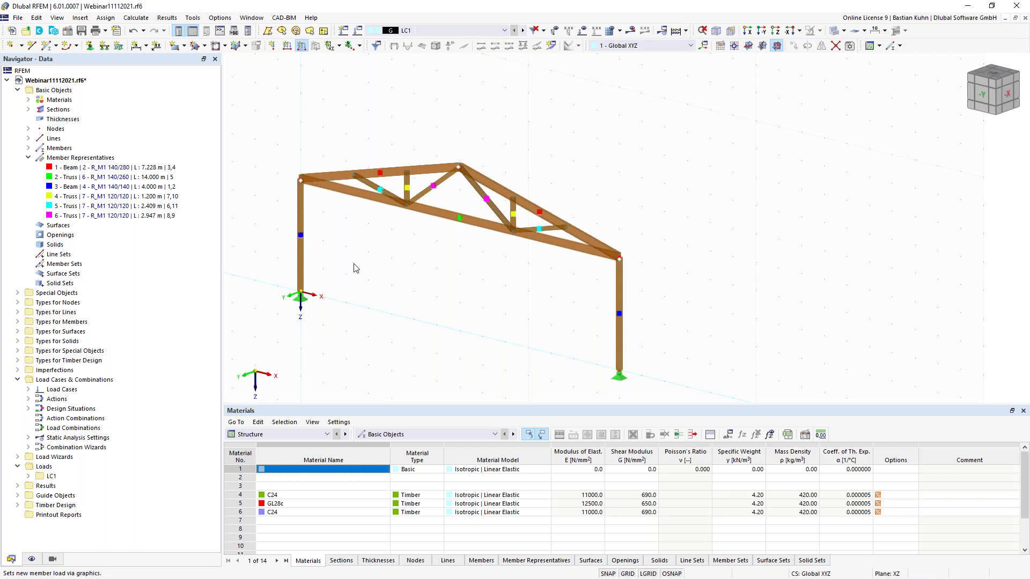
{"action": "left_click", "coordinate": [427, 190]}
{"action": "type", "text": "2"}
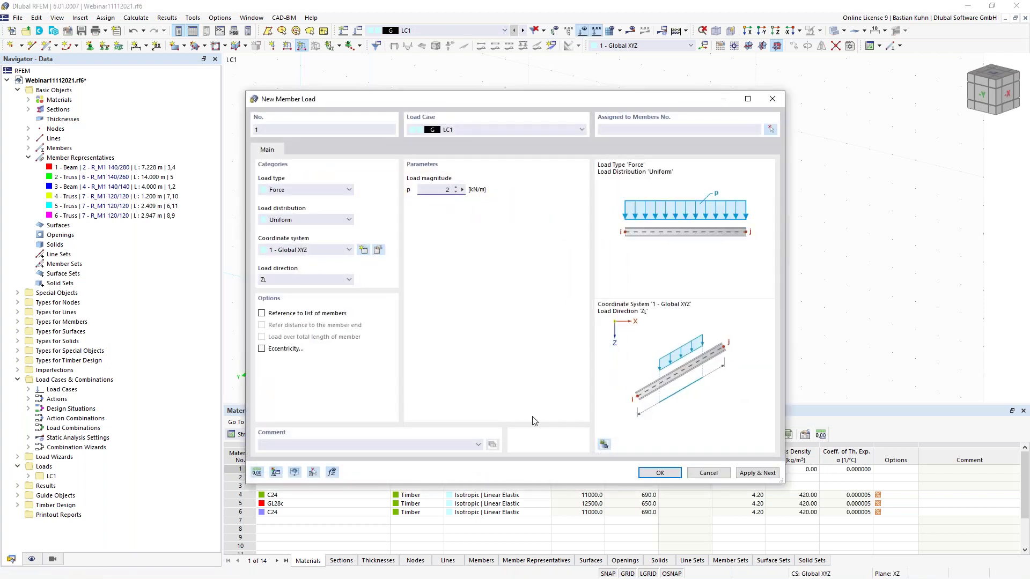
{"action": "left_click", "coordinate": [660, 473]}
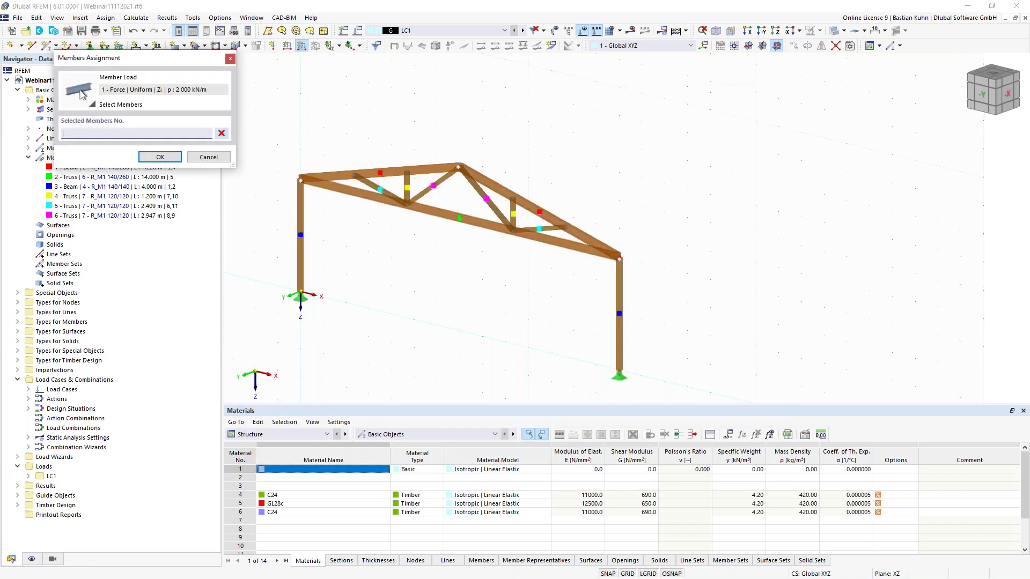
{"action": "left_click", "coordinate": [397, 170]}
{"action": "left_click", "coordinate": [502, 192]}
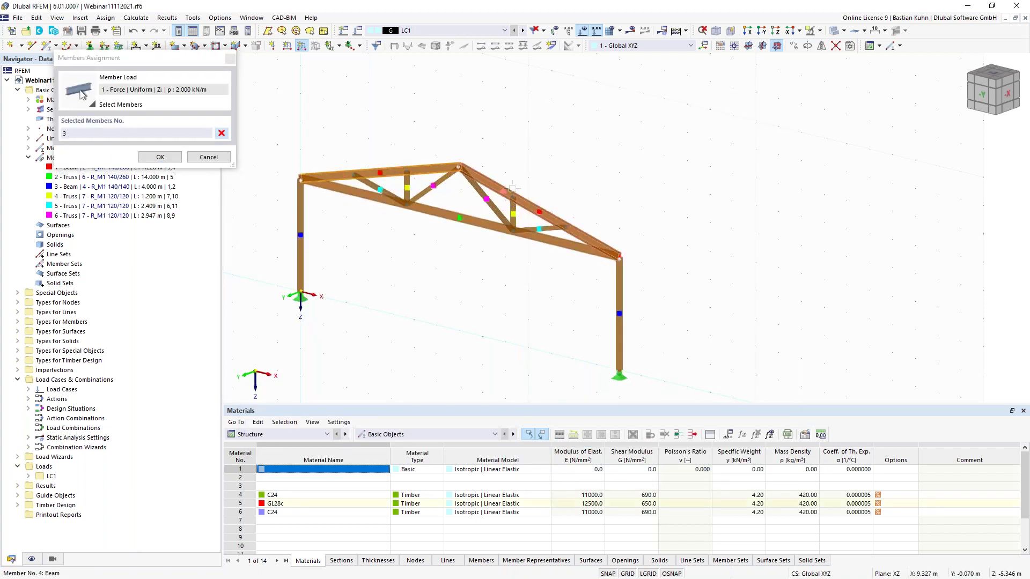
{"action": "left_click", "coordinate": [159, 157]}
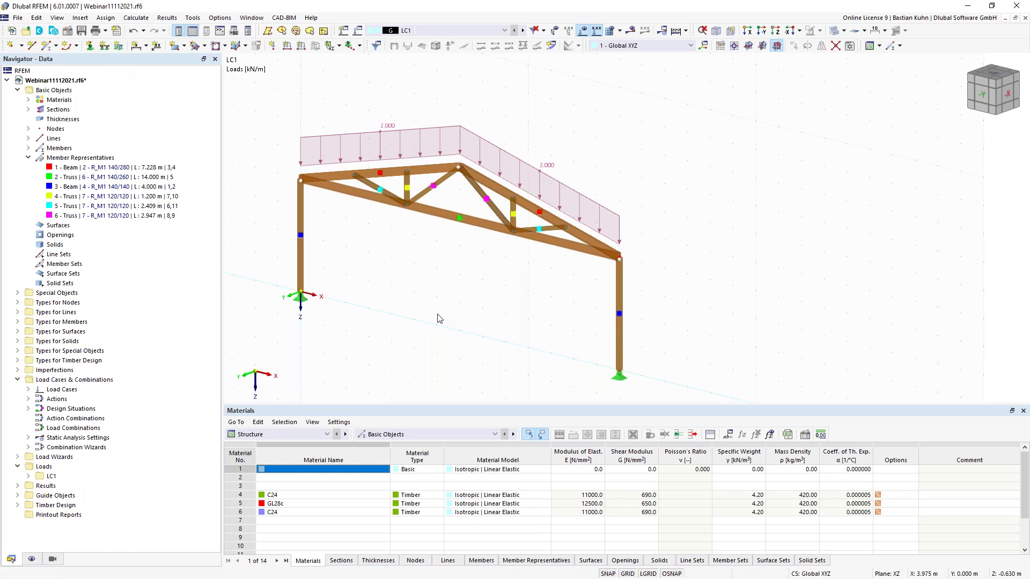
Step: Set up a copy of the whole loaded frame in 4 steps with a displacement vector of X 0 and Y 5 m
{"action": "scroll", "coordinate": [445, 298], "scroll_direction": "down", "scroll_amount": 3}
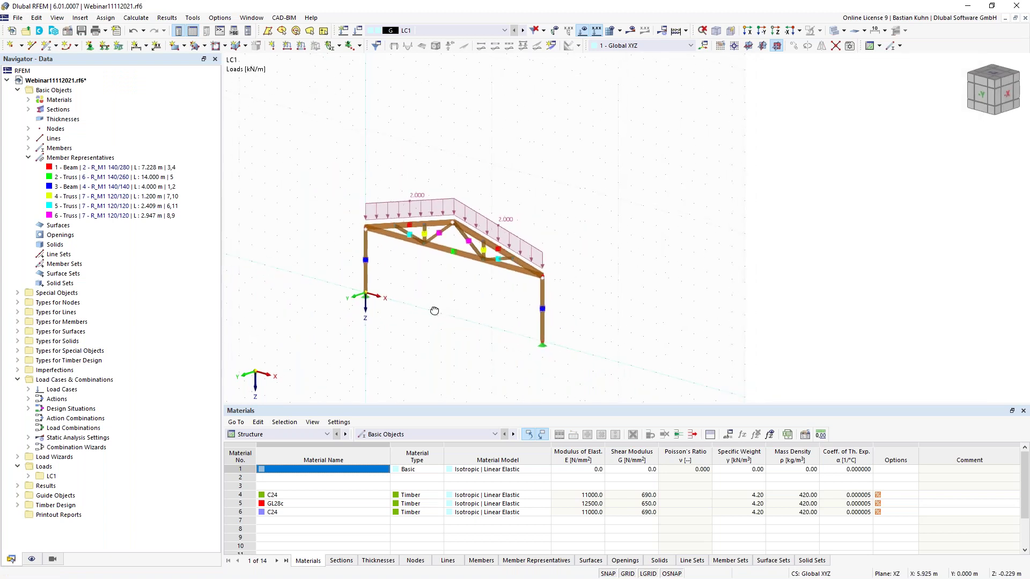
{"action": "left_click_drag", "start_coordinate": [339, 179], "coordinate": [634, 383]}
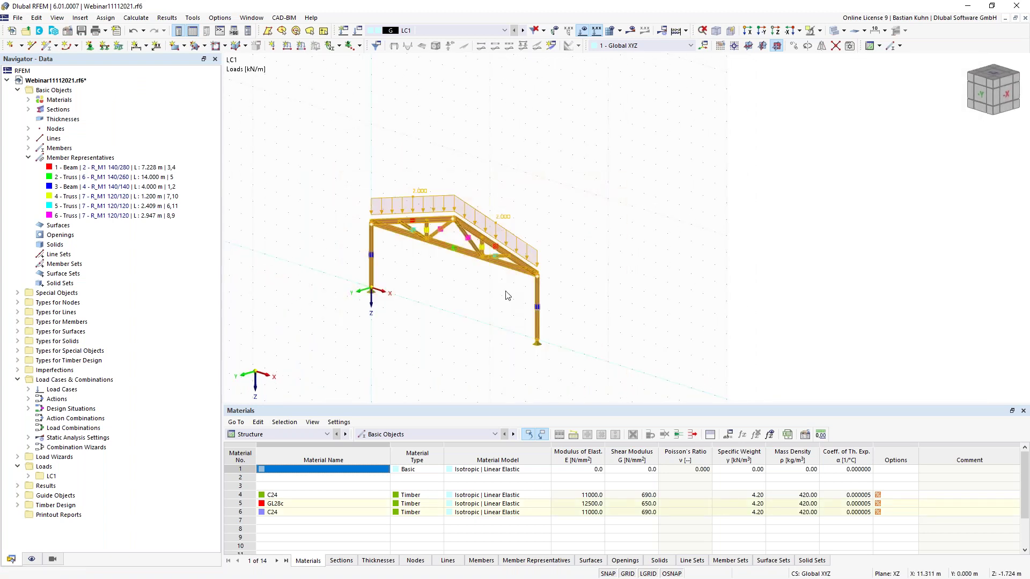
{"action": "right_click", "coordinate": [519, 273]}
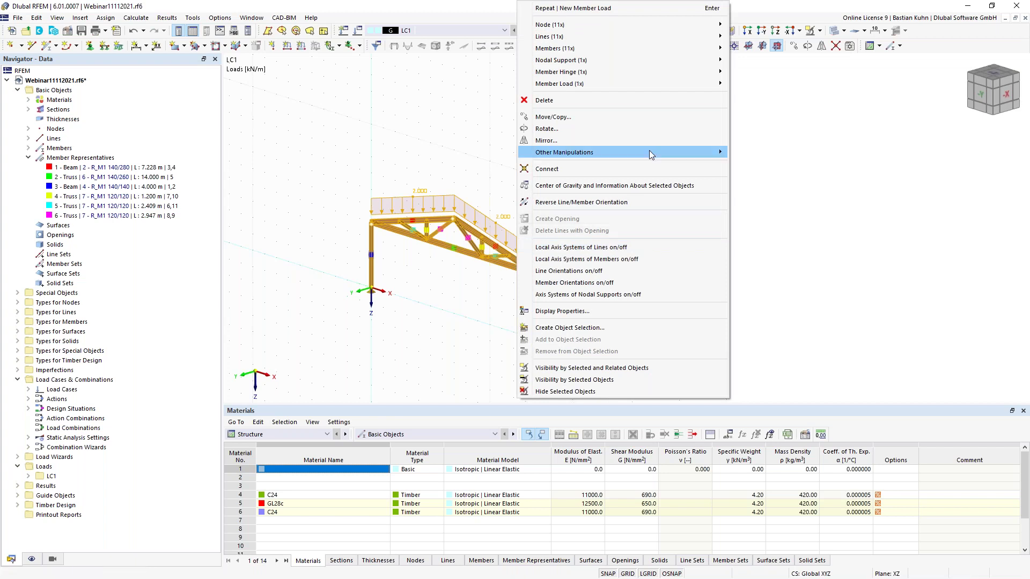
{"action": "left_click", "coordinate": [645, 117]}
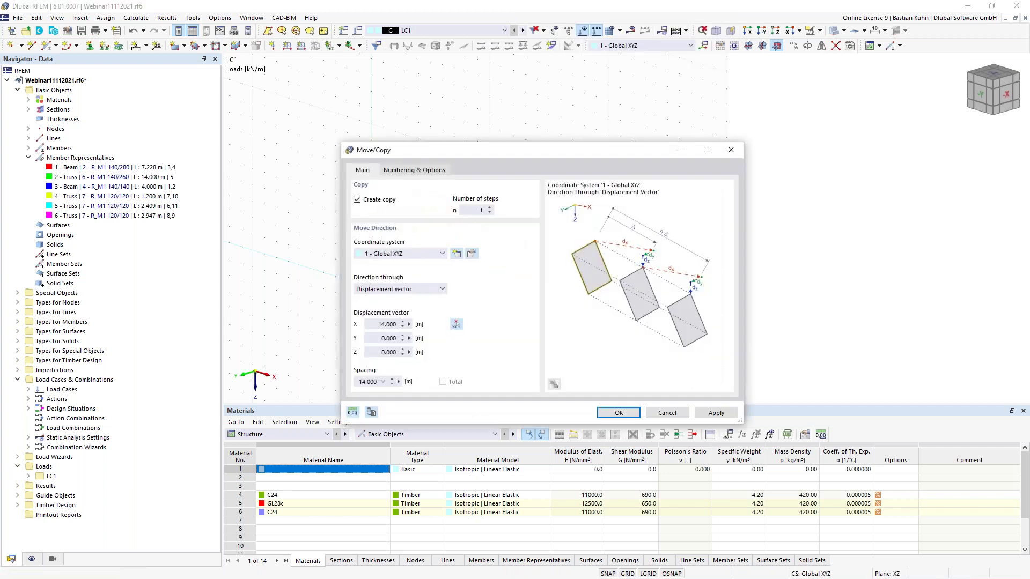
{"action": "left_click", "coordinate": [378, 328]}
{"action": "type", "text": "0"}
{"action": "left_click", "coordinate": [374, 339]}
{"action": "type", "text": "5"}
{"action": "left_click", "coordinate": [490, 212]}
{"action": "type", "text": "4"}
Step: Enable step links for the copy so that corresponding nodes are linked with members
{"action": "left_click", "coordinate": [406, 171]}
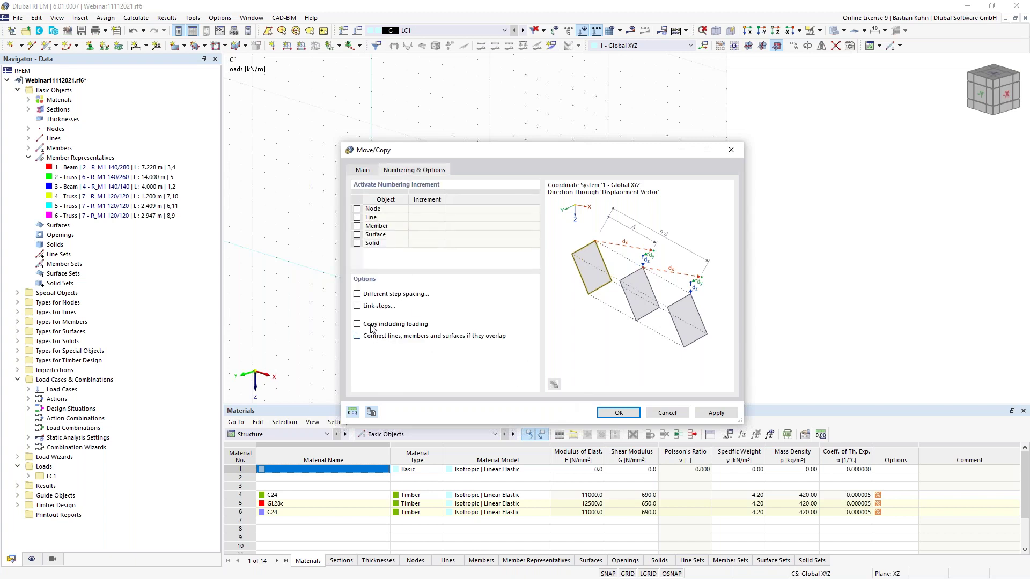
{"action": "left_click", "coordinate": [357, 307]}
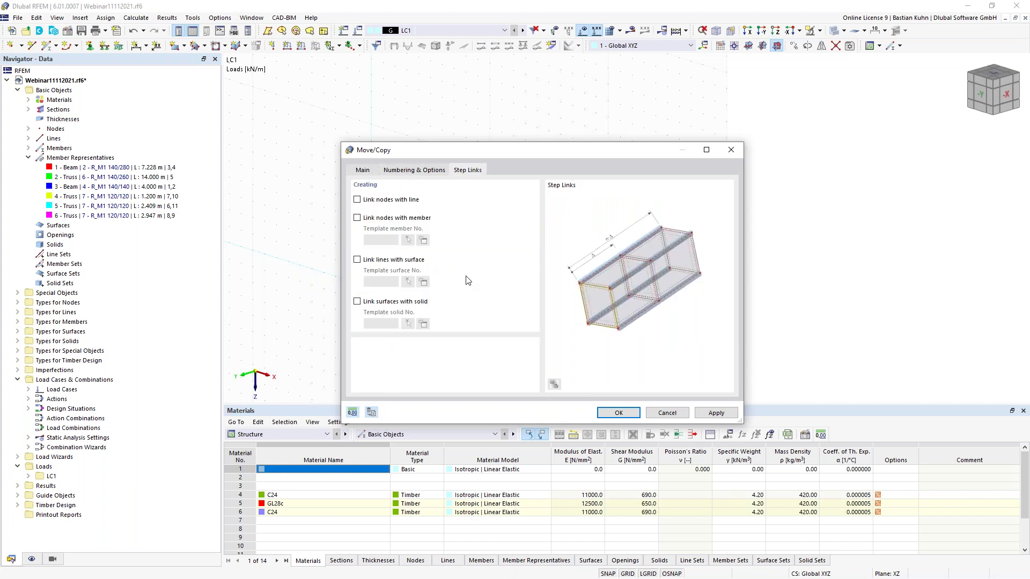
{"action": "left_click", "coordinate": [358, 218]}
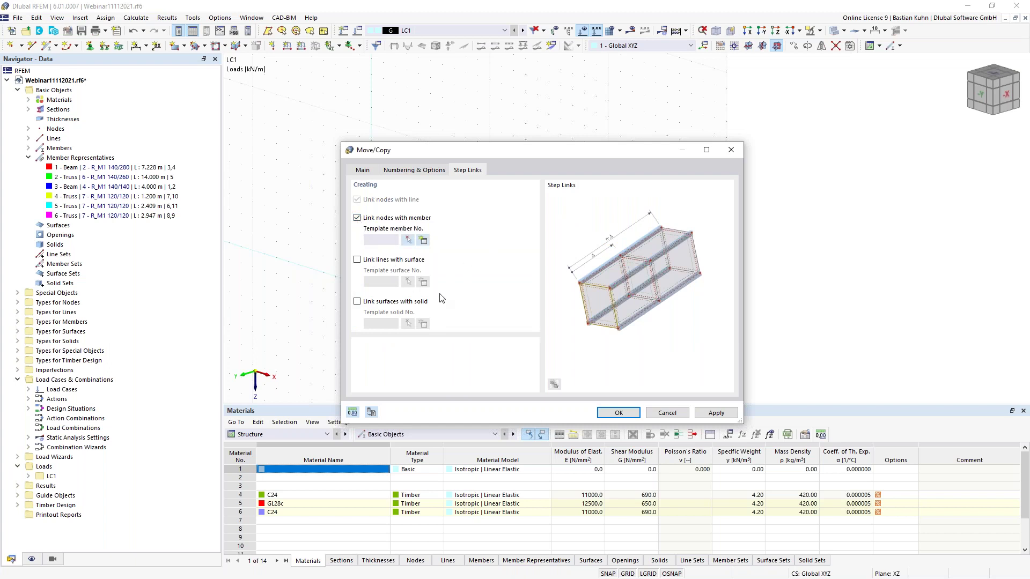
{"action": "left_click_drag", "start_coordinate": [542, 155], "coordinate": [523, 196]}
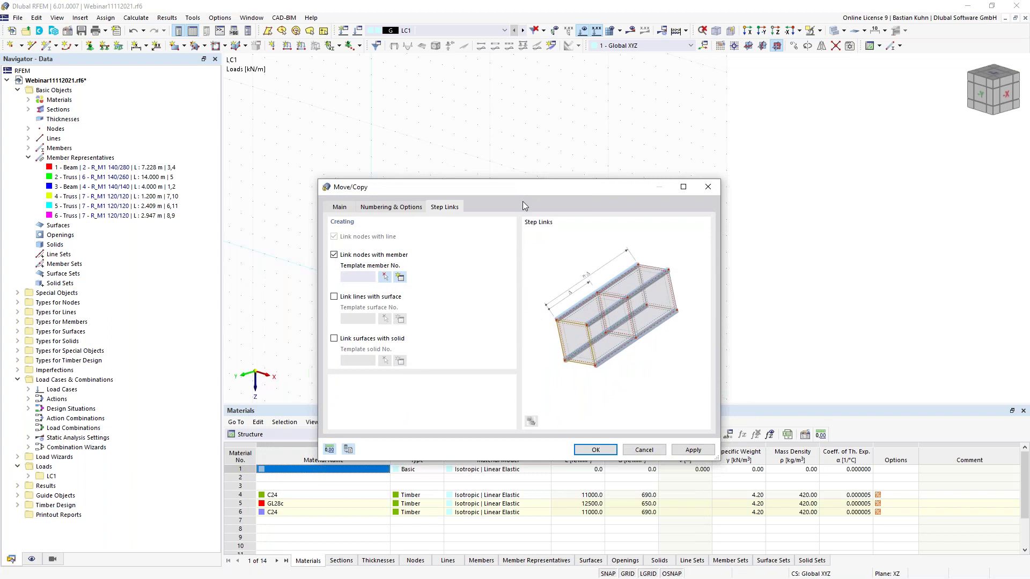
Step: Define the linking template member as a Truss with the R_M1 140/140 C24 section and create the frame copies
{"action": "left_click", "coordinate": [400, 278]}
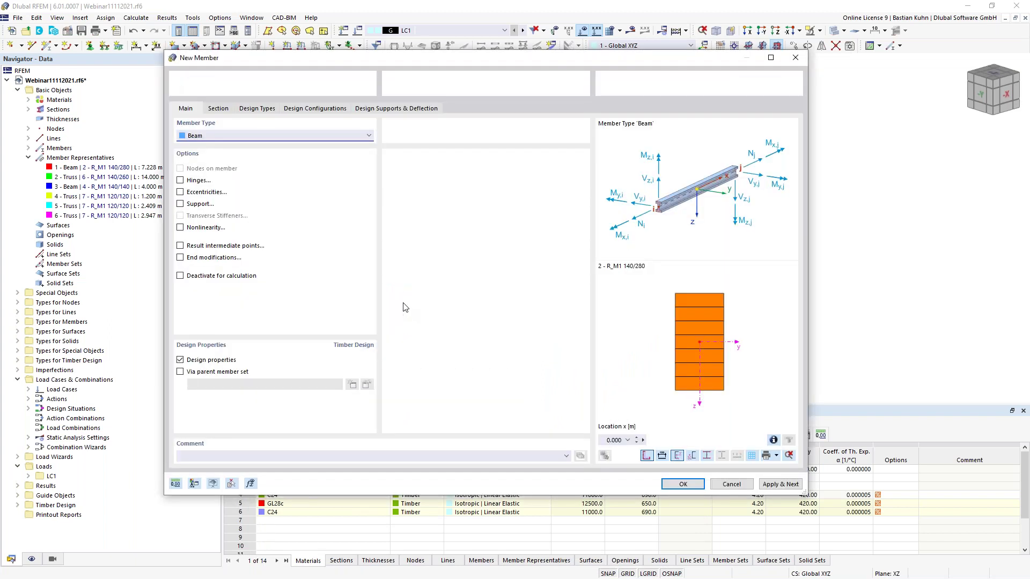
{"action": "left_click", "coordinate": [337, 136]}
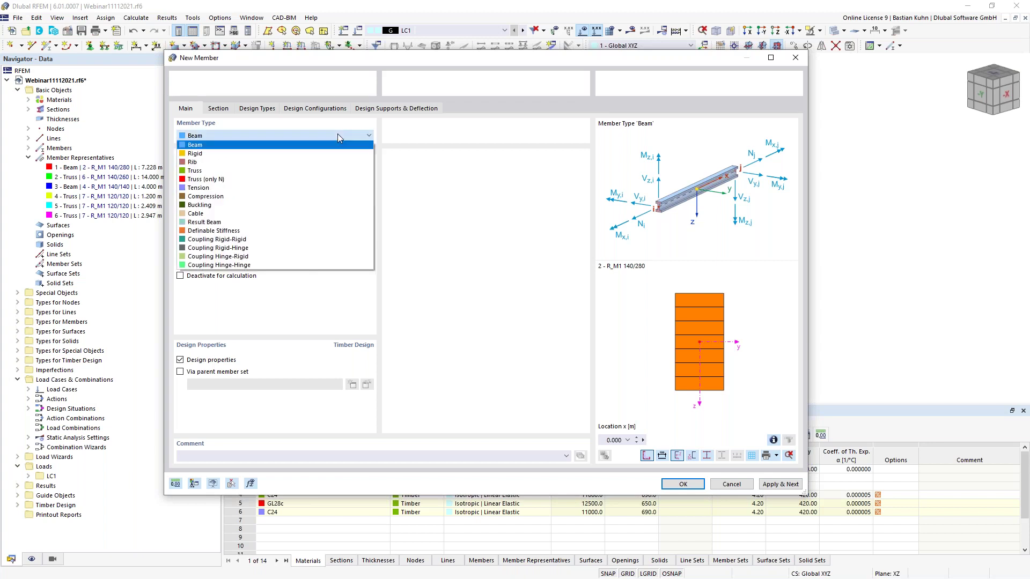
{"action": "left_click", "coordinate": [339, 161]}
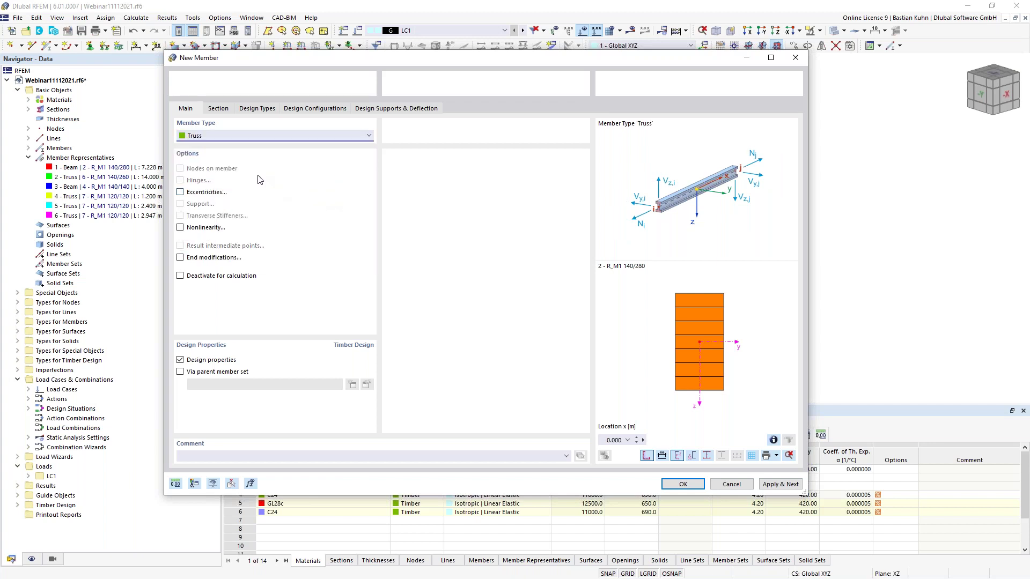
{"action": "left_click", "coordinate": [218, 108]}
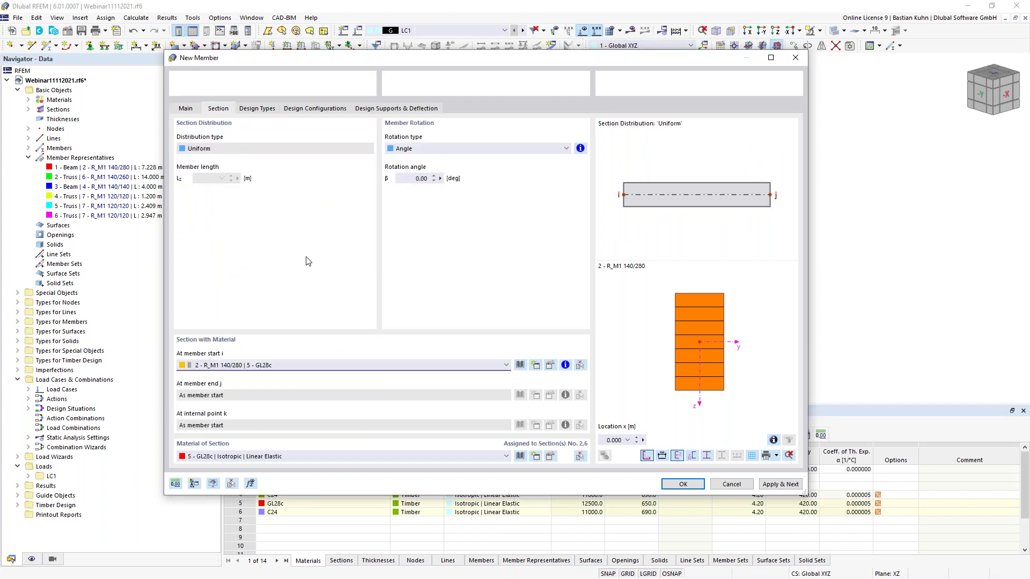
{"action": "left_click", "coordinate": [338, 365]}
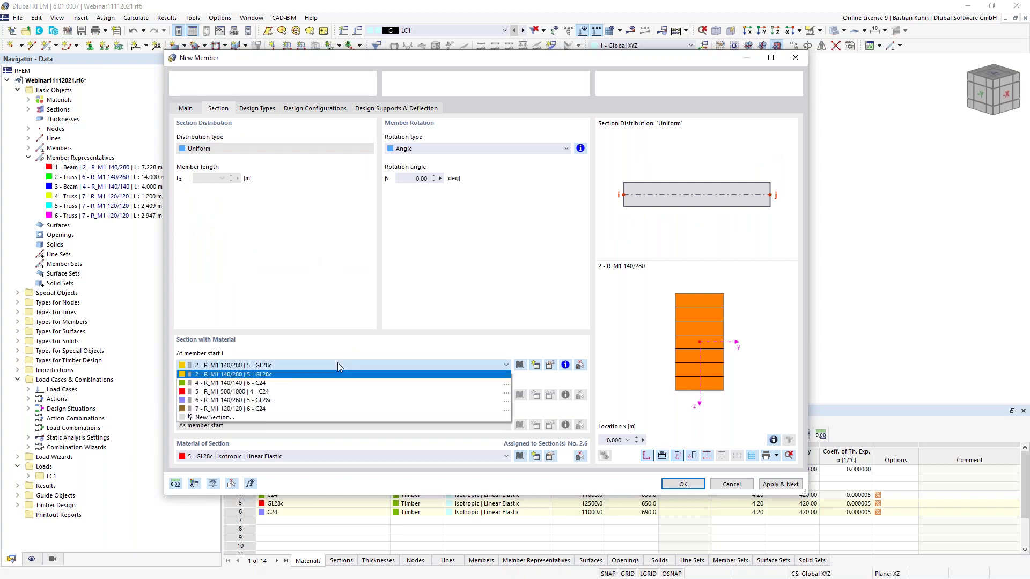
{"action": "left_click", "coordinate": [332, 410]}
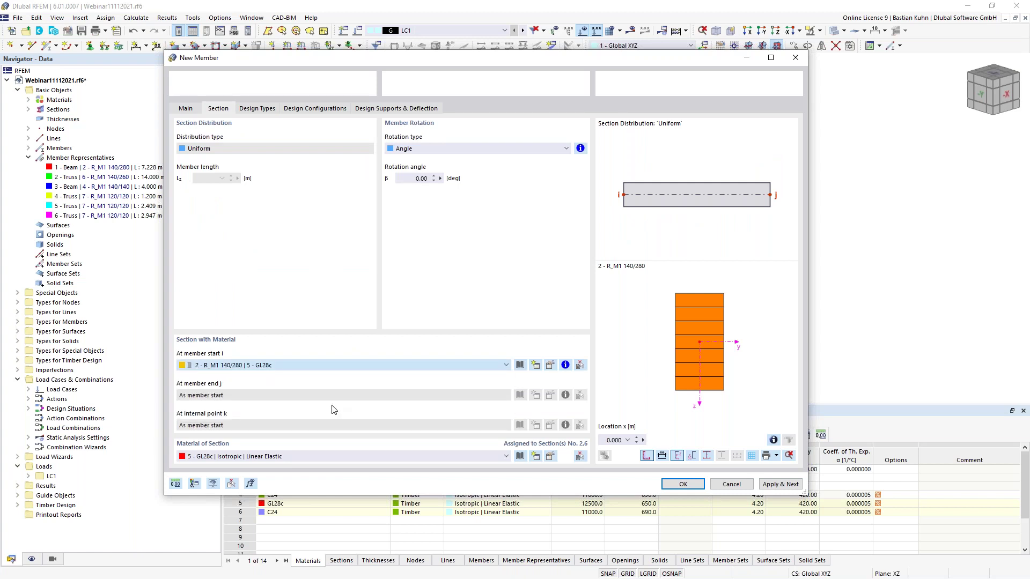
{"action": "left_click", "coordinate": [340, 365]}
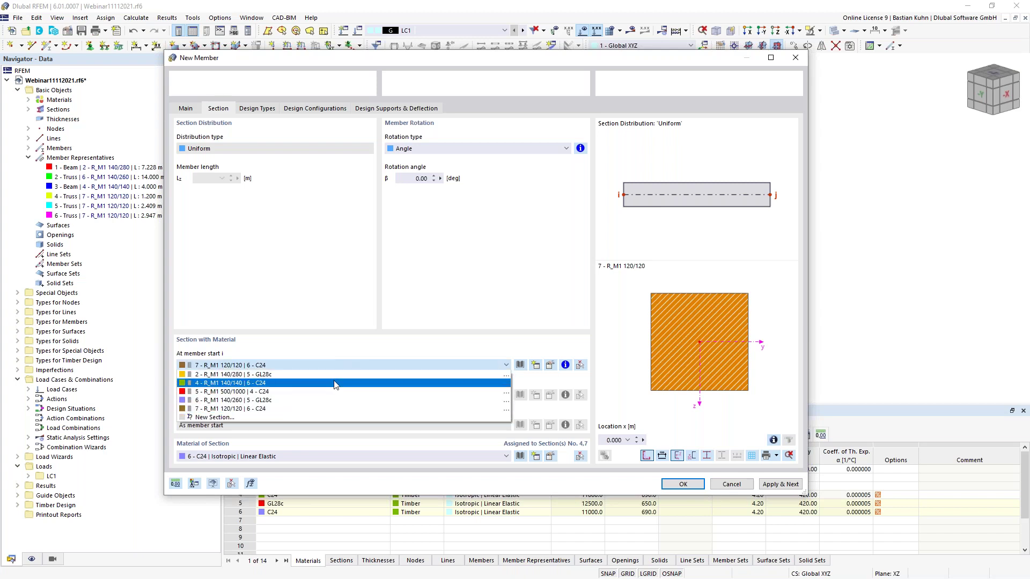
{"action": "left_click", "coordinate": [335, 384]}
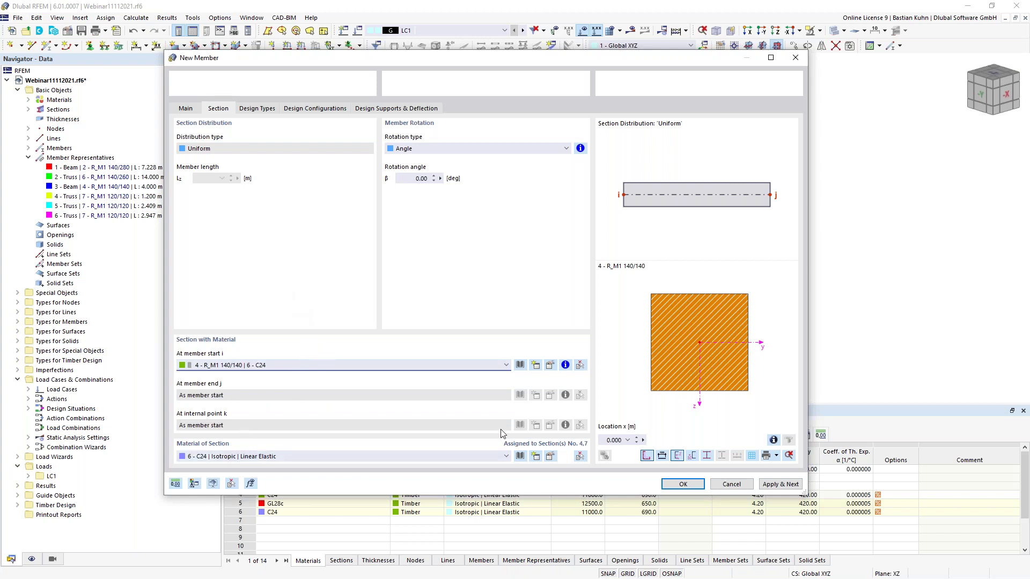
{"action": "left_click", "coordinate": [683, 484]}
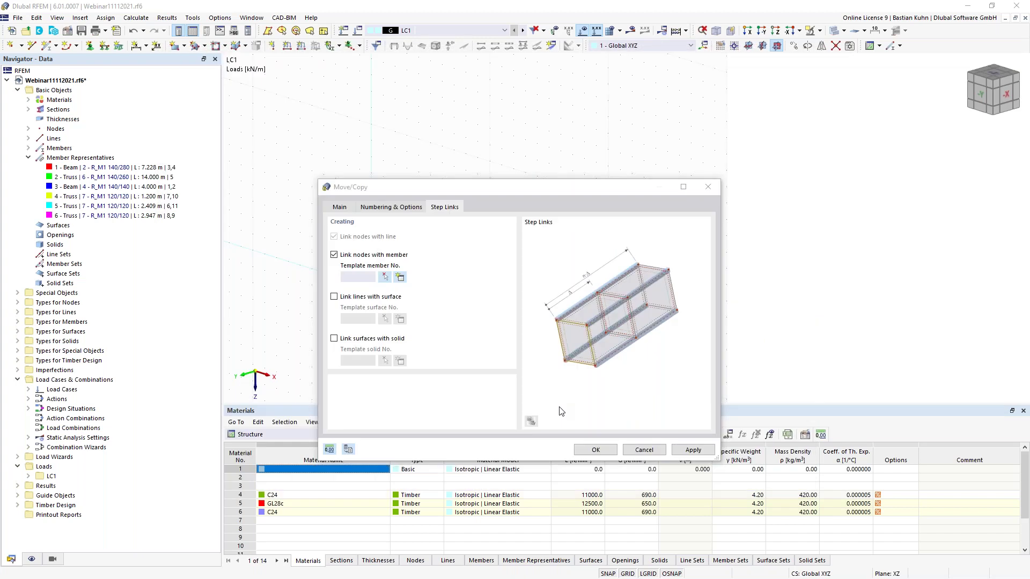
{"action": "left_click", "coordinate": [595, 451]}
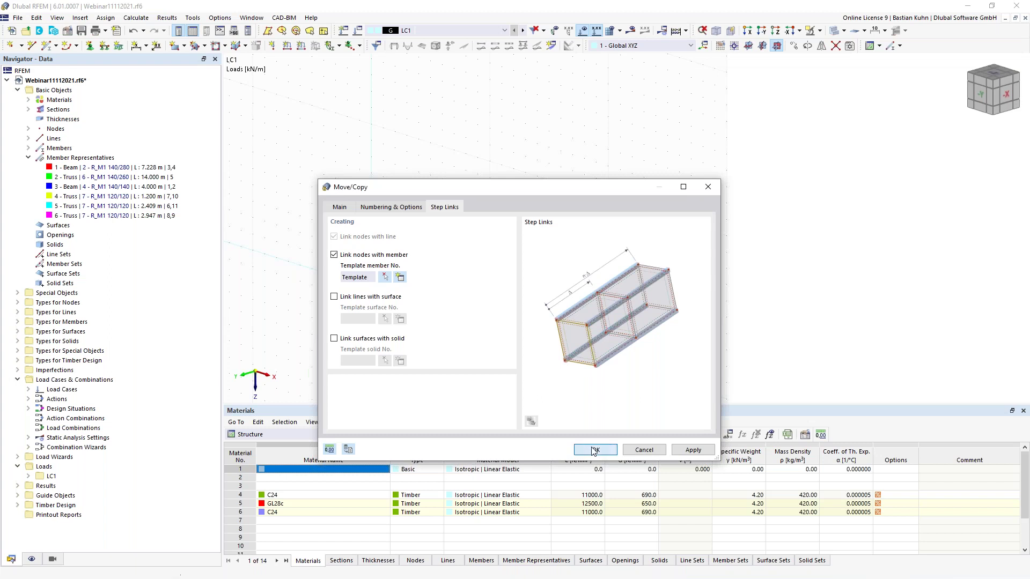
Step: Hide the member representatives in the model display
{"action": "scroll", "coordinate": [555, 382], "scroll_direction": "down", "scroll_amount": 3}
{"action": "middle_click_drag", "start_coordinate": [557, 380], "coordinate": [641, 308]}
{"action": "right_click_drag", "start_coordinate": [640, 308], "coordinate": [572, 329]}
{"action": "left_click", "coordinate": [450, 360]}
{"action": "left_click", "coordinate": [450, 359]}
{"action": "middle_click_drag", "start_coordinate": [450, 359], "coordinate": [485, 317], "text": "ctrl"}
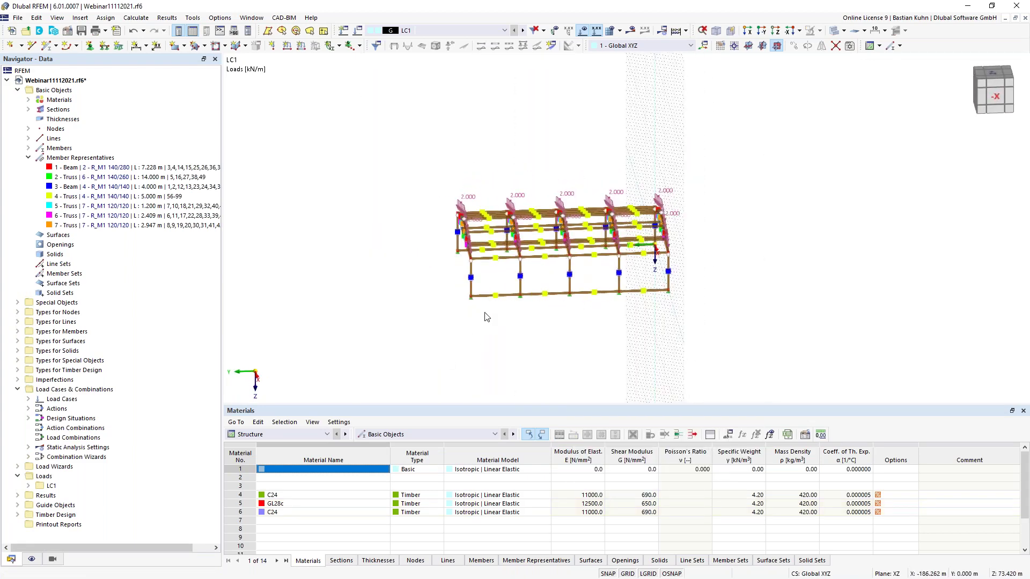
{"action": "left_click", "coordinate": [31, 559]}
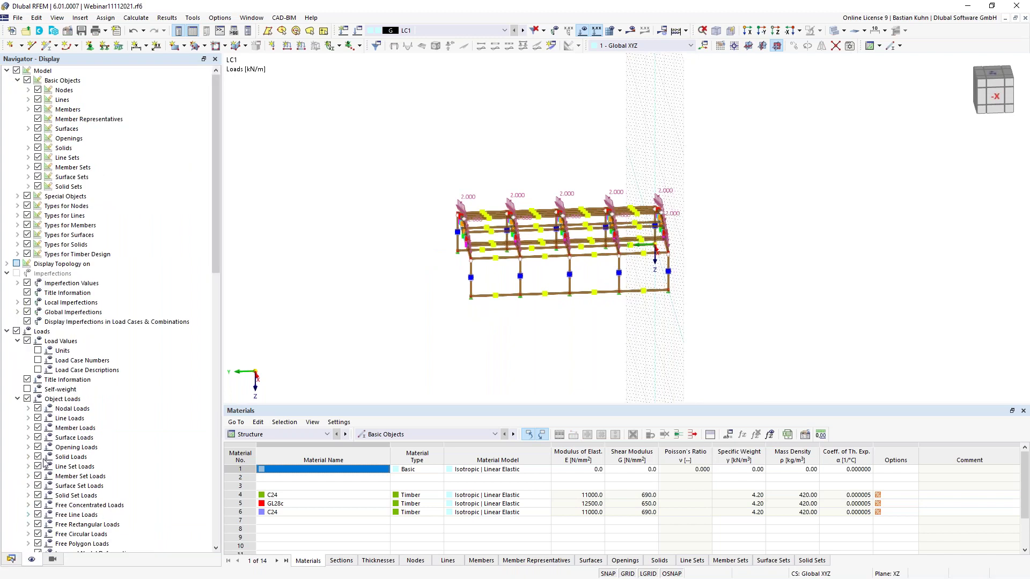
{"action": "left_click", "coordinate": [38, 119]}
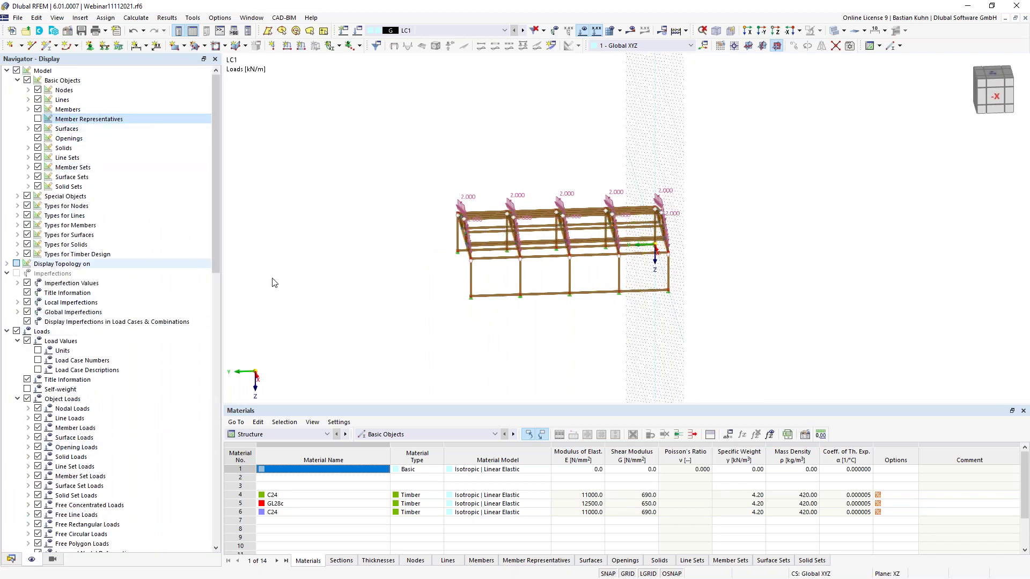
Step: Delete the linking members between the column bases in all four bays
{"action": "middle_click_drag", "start_coordinate": [388, 331], "coordinate": [343, 335]}
{"action": "middle_click_drag", "start_coordinate": [456, 348], "coordinate": [441, 324], "text": "ctrl"}
{"action": "left_click_drag", "start_coordinate": [445, 308], "coordinate": [432, 253]}
{"action": "key", "text": "Delete"}
{"action": "left_click_drag", "start_coordinate": [500, 300], "coordinate": [485, 253]}
{"action": "key", "text": "Delete"}
{"action": "left_click_drag", "start_coordinate": [547, 303], "coordinate": [533, 257]}
{"action": "key", "text": "Delete"}
{"action": "left_click_drag", "start_coordinate": [592, 302], "coordinate": [582, 255]}
{"action": "key", "text": "Delete"}
Step: Delete the longitudinal lines running through the two inner bottom-chord nodes of the trusses in every bay
{"action": "left_click", "coordinate": [762, 31]}
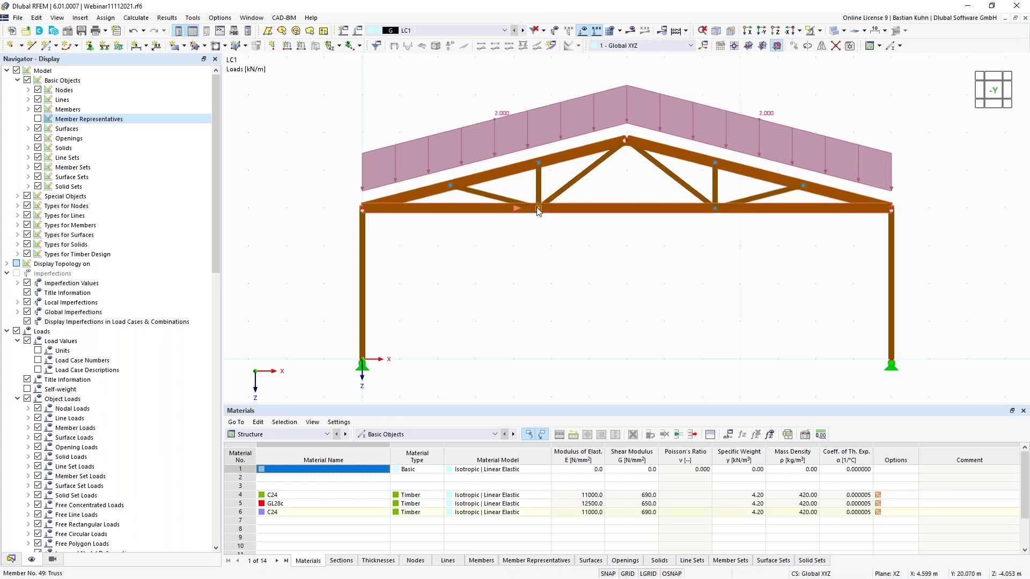
{"action": "right_click", "coordinate": [538, 210]}
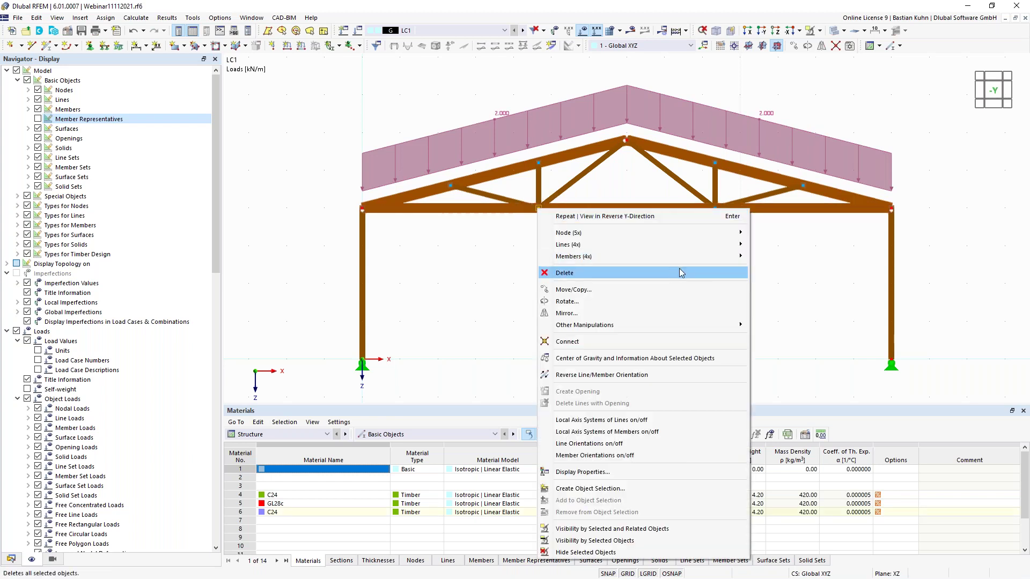
{"action": "mouse_move", "coordinate": [699, 246]}
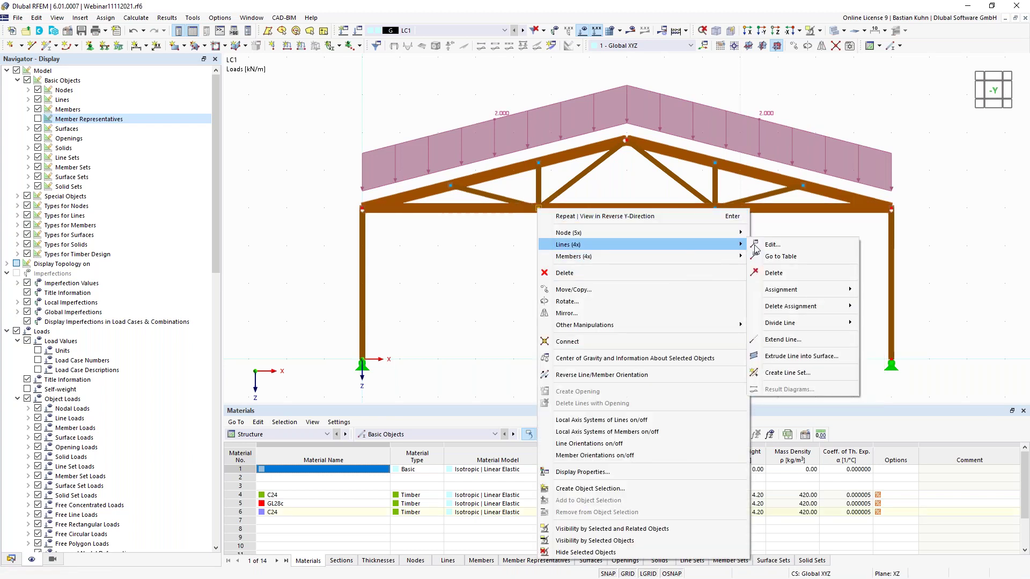
{"action": "left_click", "coordinate": [774, 274]}
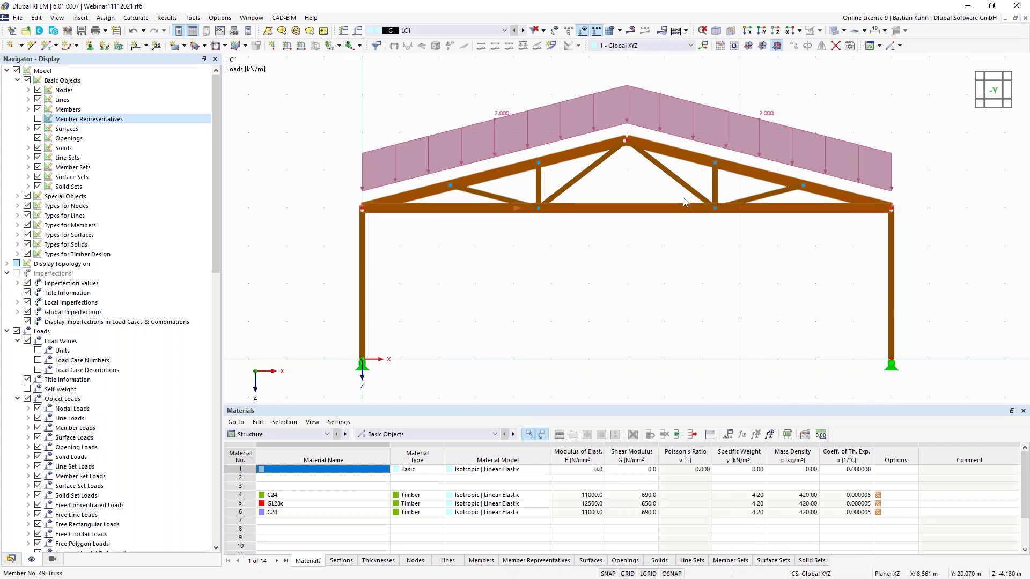
{"action": "left_click_drag", "start_coordinate": [681, 203], "coordinate": [755, 243]}
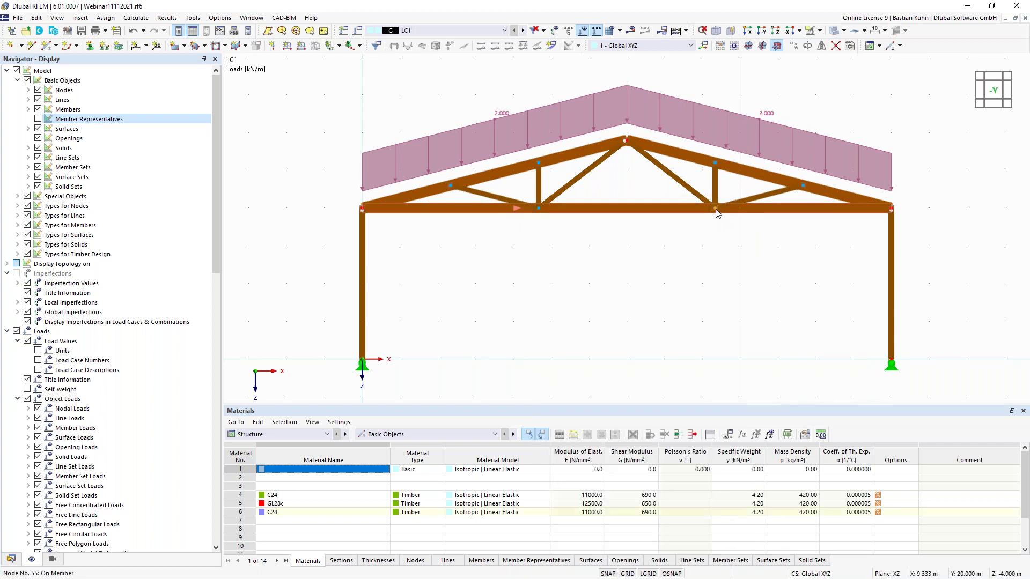
{"action": "right_click", "coordinate": [721, 214]}
{"action": "mouse_move", "coordinate": [750, 246]}
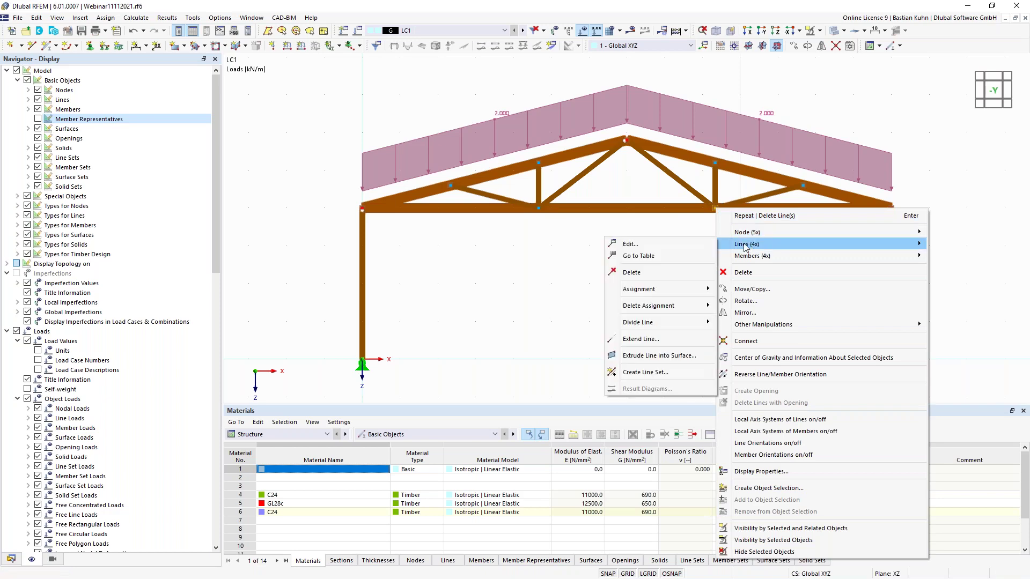
{"action": "left_click", "coordinate": [660, 283]}
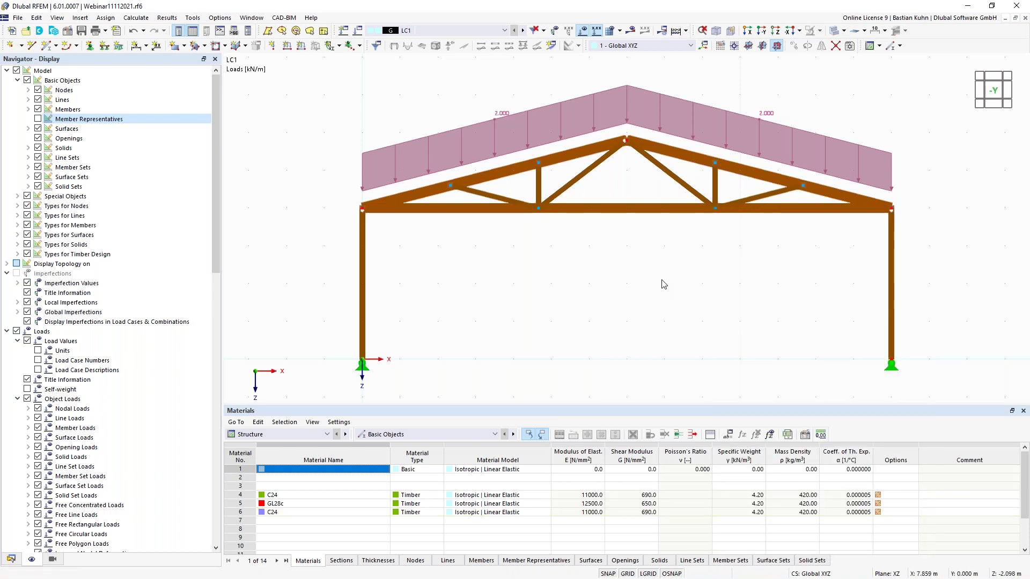
Step: Set the roof member loads on the two end frames to 1 kN/m in LC1
{"action": "scroll", "coordinate": [660, 283], "scroll_direction": "down", "scroll_amount": 3}
{"action": "middle_click_drag", "start_coordinate": [664, 282], "coordinate": [521, 327], "text": "ctrl"}
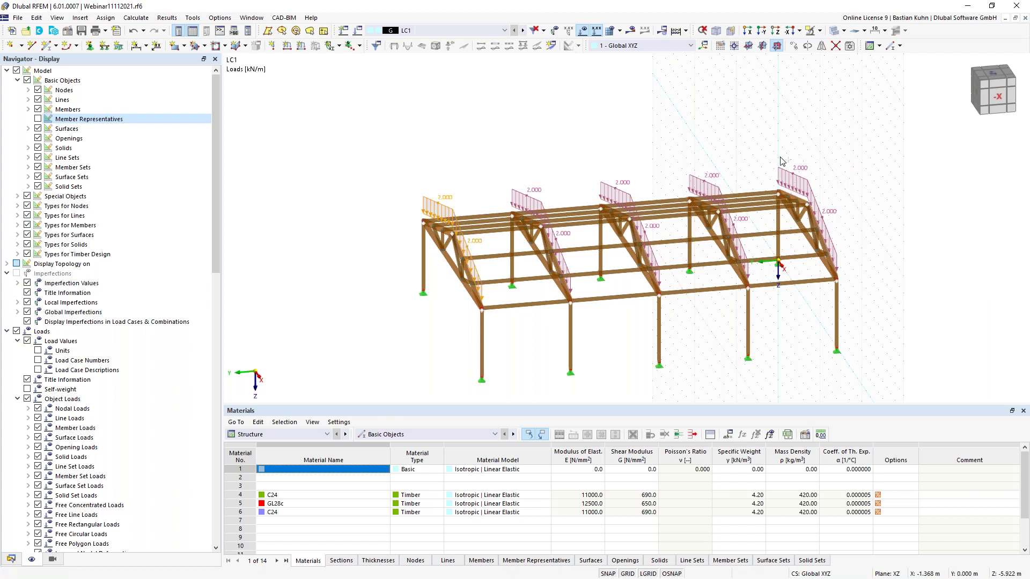
{"action": "right_click", "coordinate": [819, 211]}
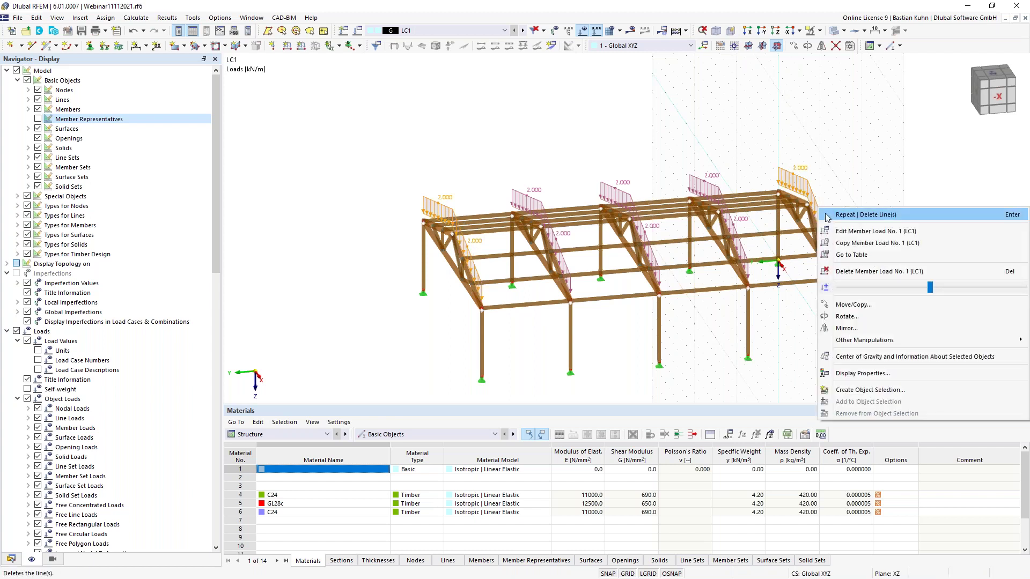
{"action": "left_click", "coordinate": [844, 235]}
{"action": "left_click", "coordinate": [442, 190]}
{"action": "key", "text": "Return"}
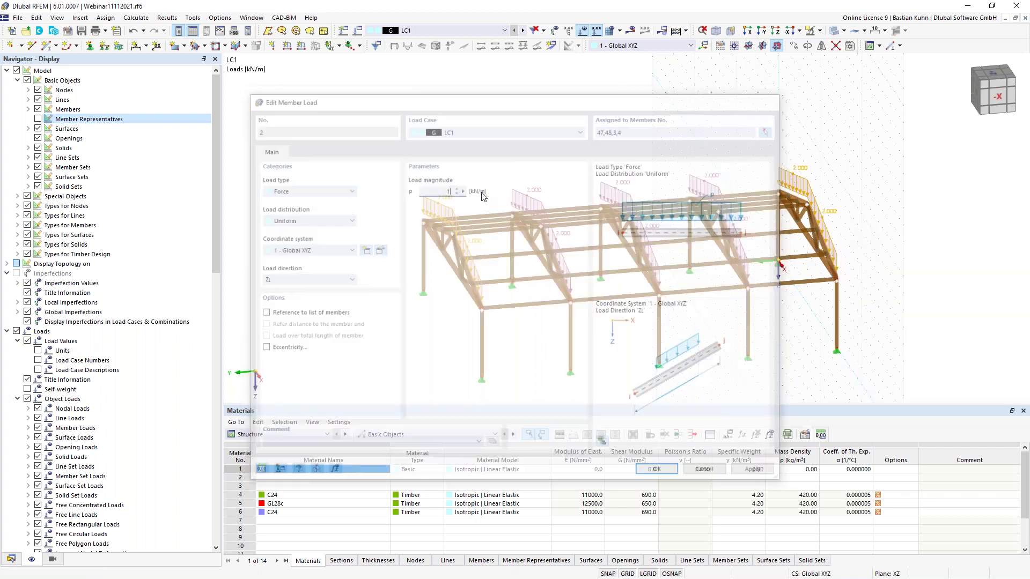
Step: Divide the two eaves members of the second bay from the origin using one intermediate node each
{"action": "middle_click_drag", "start_coordinate": [627, 392], "coordinate": [683, 209], "text": "ctrl"}
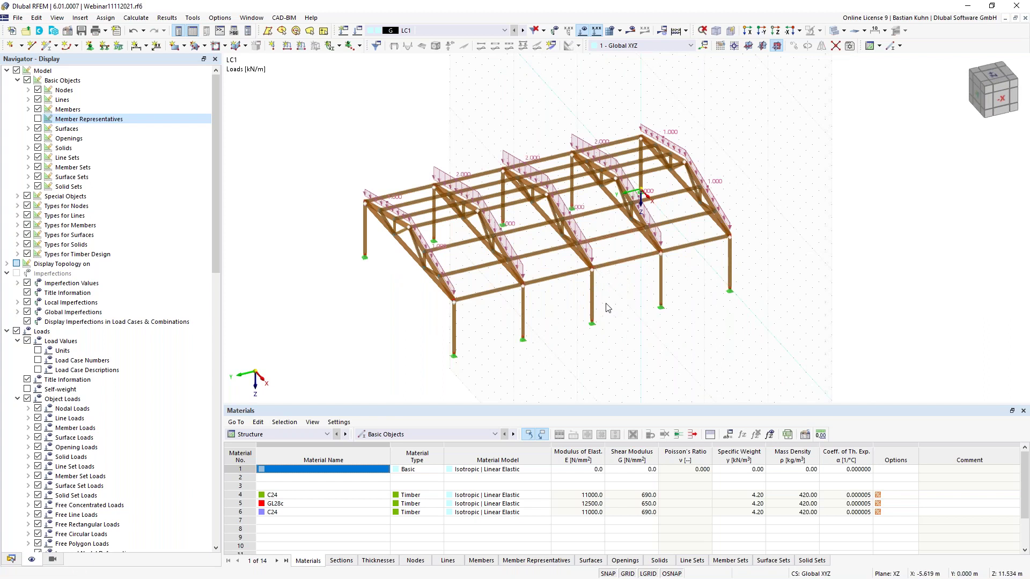
{"action": "middle_click_drag", "start_coordinate": [578, 317], "coordinate": [599, 301], "text": "ctrl"}
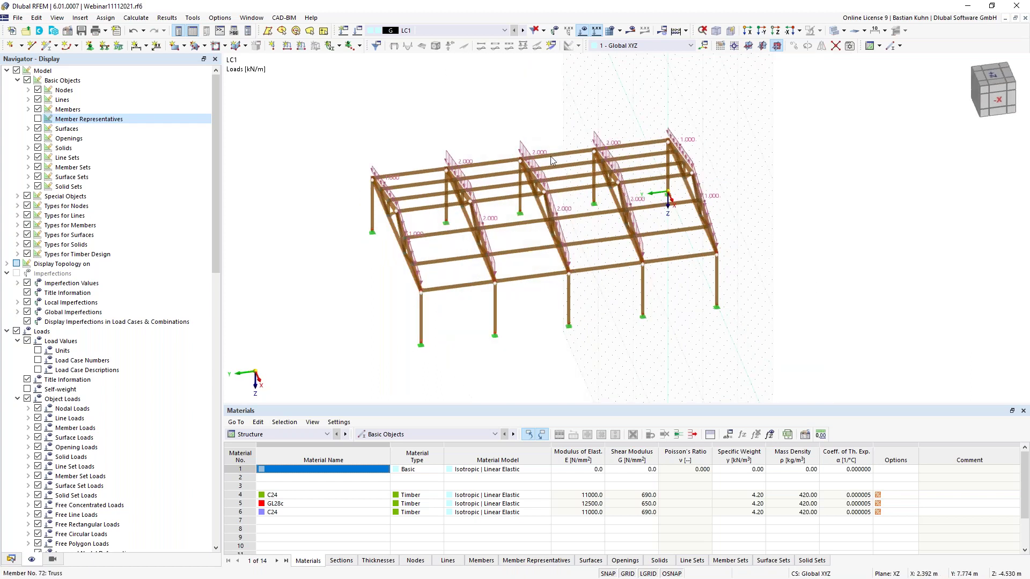
{"action": "left_click", "coordinate": [602, 259]}
{"action": "right_click", "coordinate": [568, 156]}
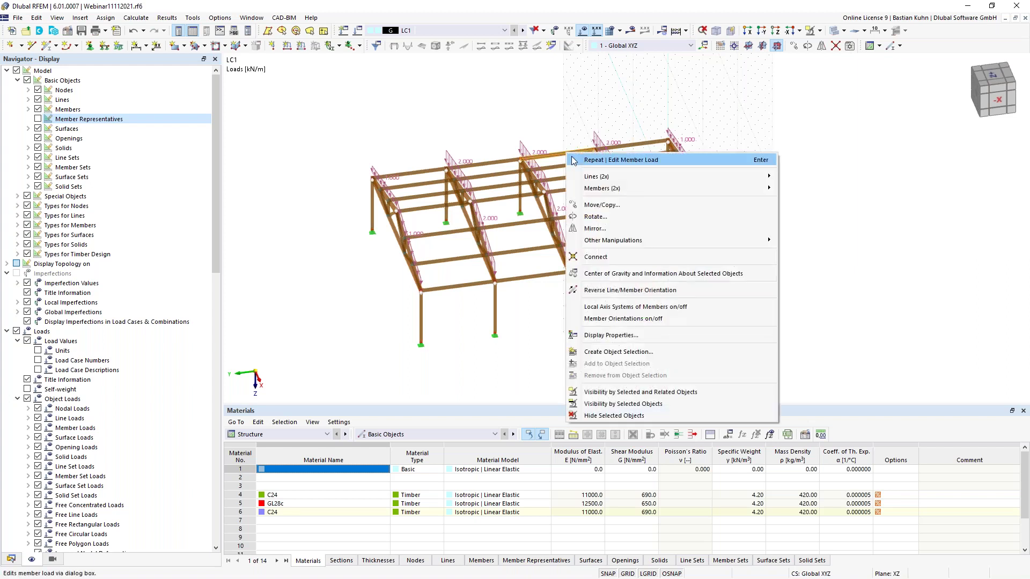
{"action": "mouse_move", "coordinate": [765, 191]}
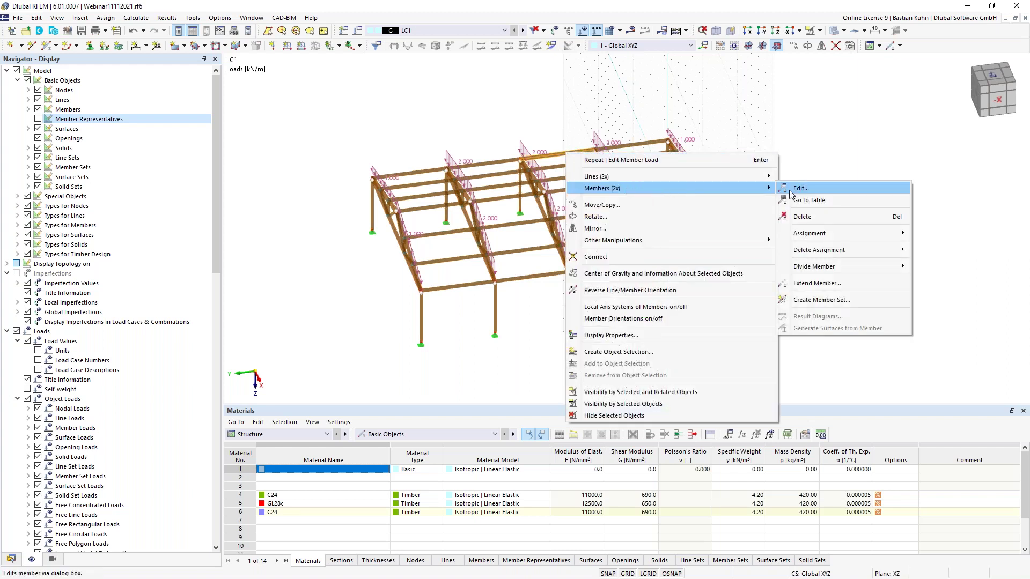
{"action": "mouse_move", "coordinate": [826, 267]}
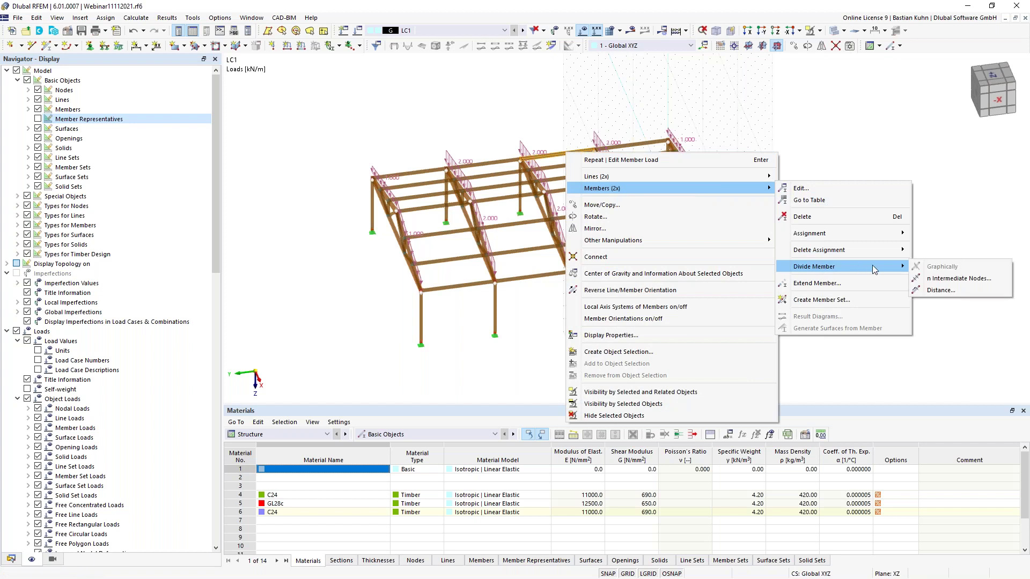
{"action": "left_click", "coordinate": [928, 279]}
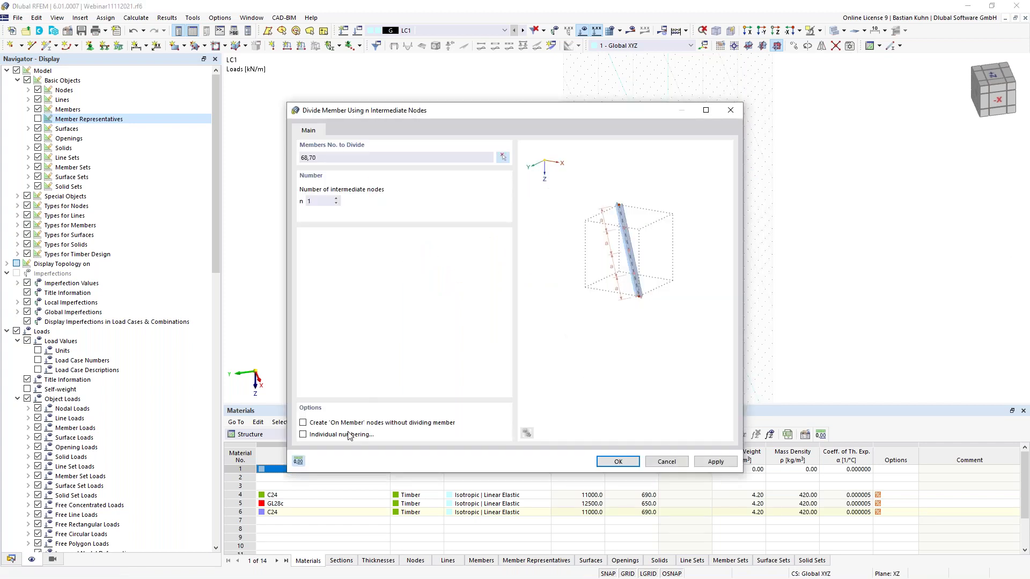
{"action": "left_click", "coordinate": [617, 462]}
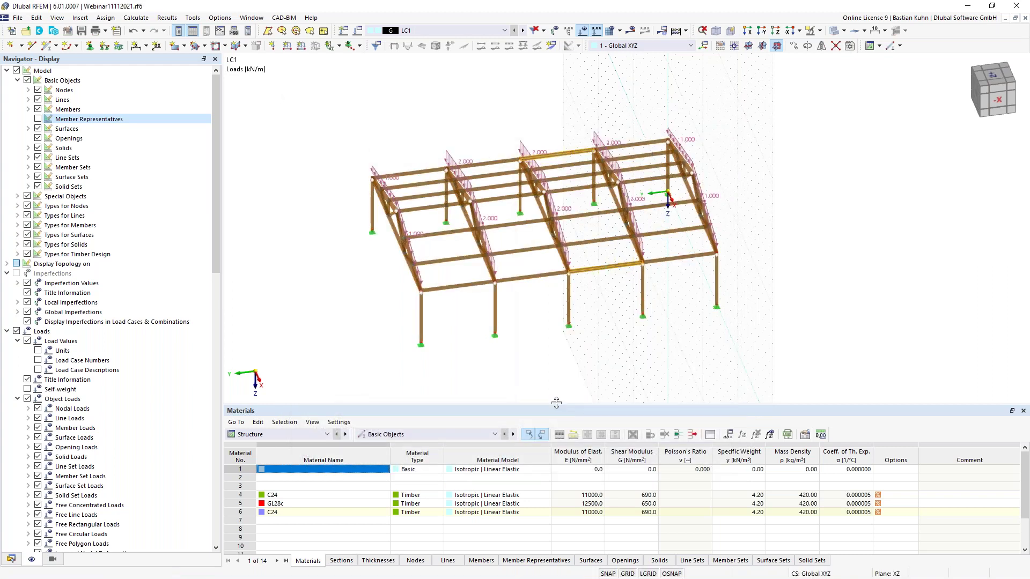
Step: Define a new single member of type Truss with the R_M1 140/140 C24 section
{"action": "left_click", "coordinate": [533, 380]}
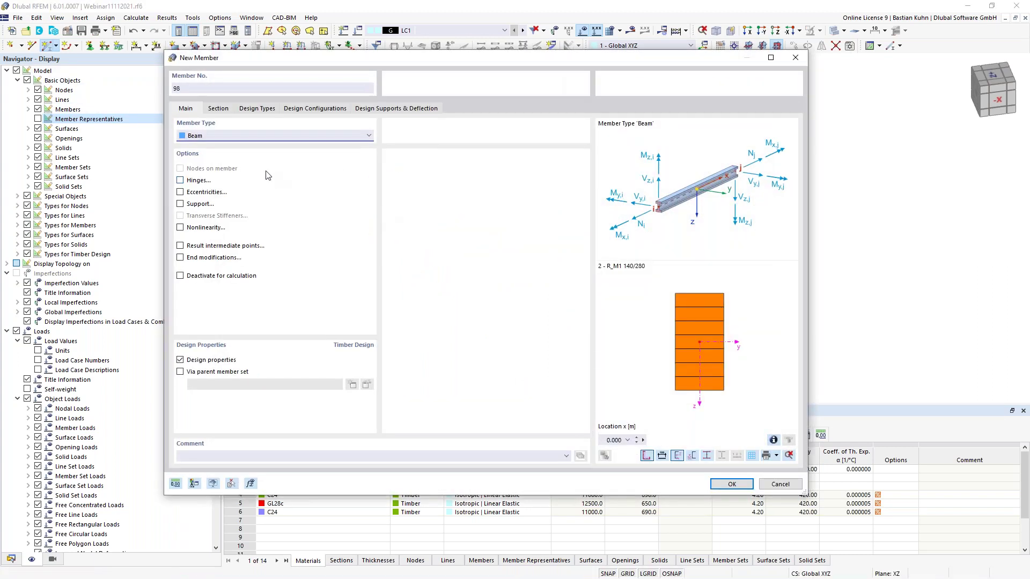
{"action": "left_click", "coordinate": [255, 136]}
{"action": "left_click", "coordinate": [235, 134]}
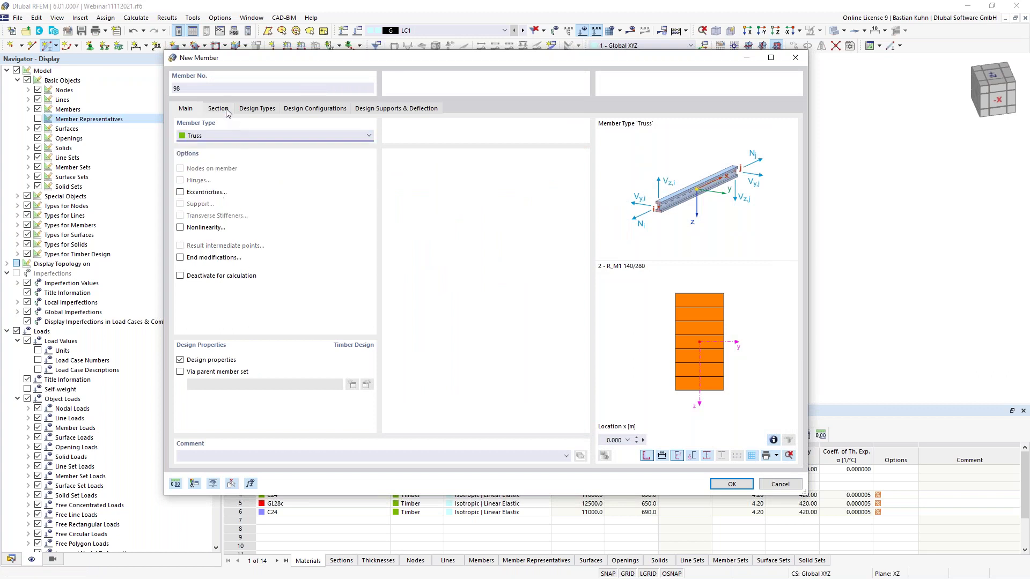
{"action": "left_click", "coordinate": [224, 109]}
{"action": "left_click", "coordinate": [359, 368]}
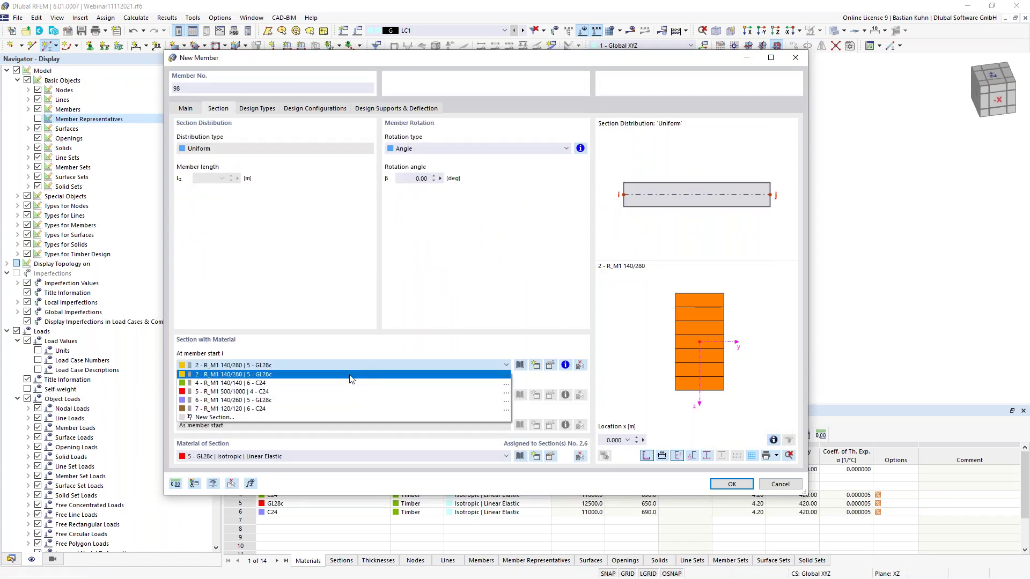
{"action": "left_click", "coordinate": [349, 385]}
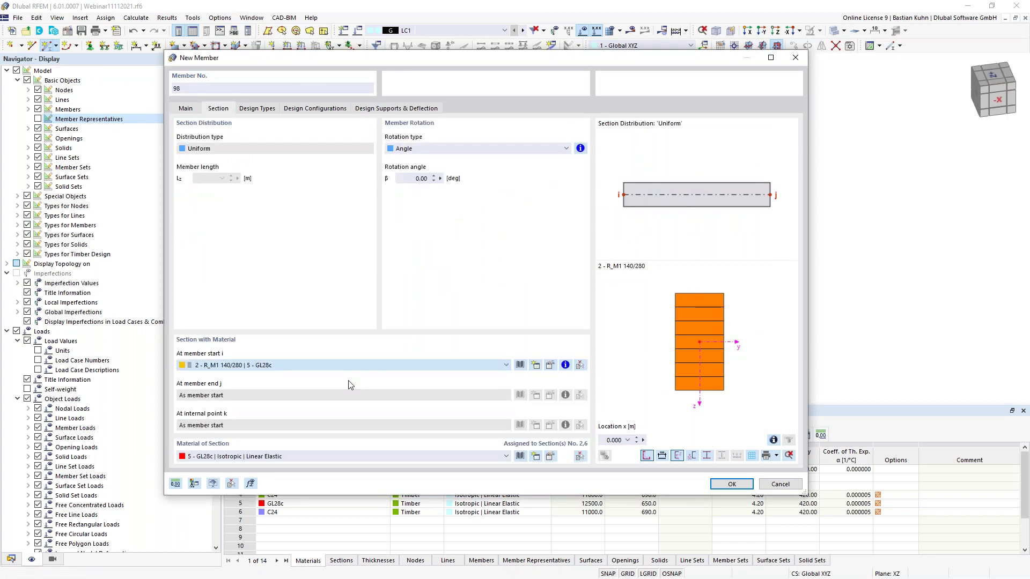
{"action": "left_click", "coordinate": [733, 485]}
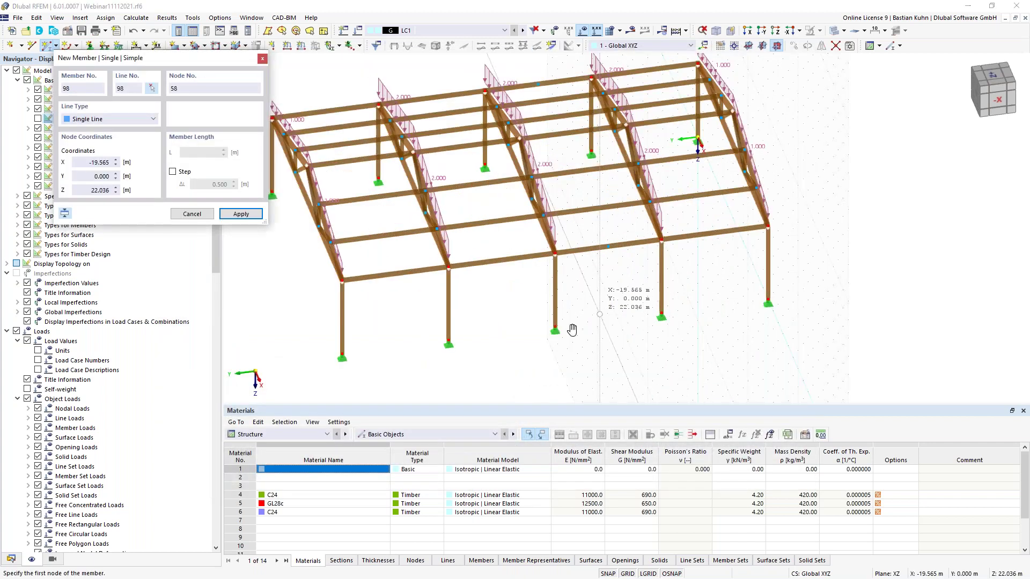
Step: Draw two wall braces from the second bay's column bases up to the eaves member's midpoint node at X 14, Y 7.5, Z -4 m
{"action": "middle_click_drag", "start_coordinate": [573, 330], "coordinate": [569, 333]}
{"action": "left_click", "coordinate": [552, 294]}
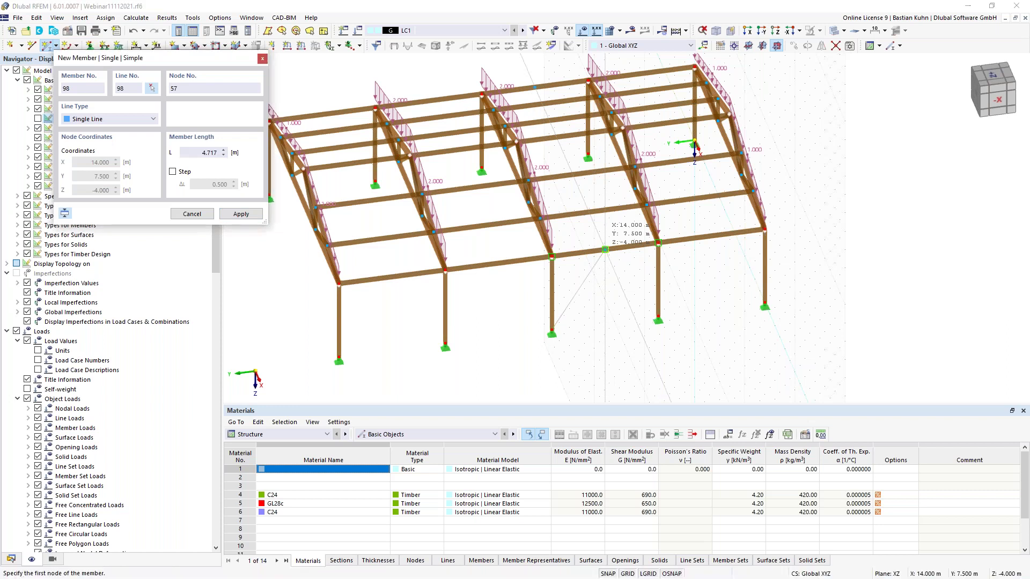
{"action": "left_click", "coordinate": [605, 250]}
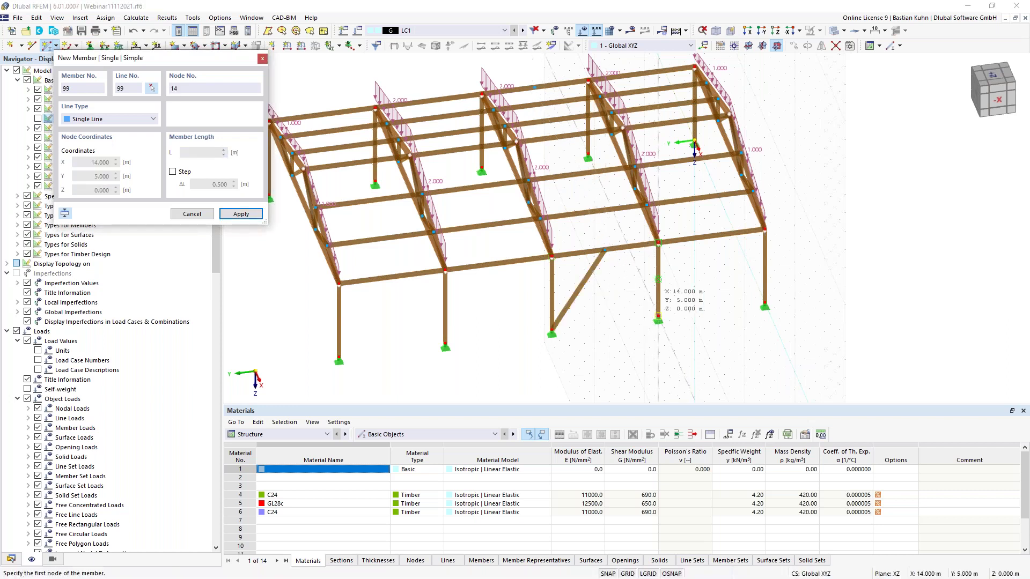
{"action": "left_click", "coordinate": [658, 316]}
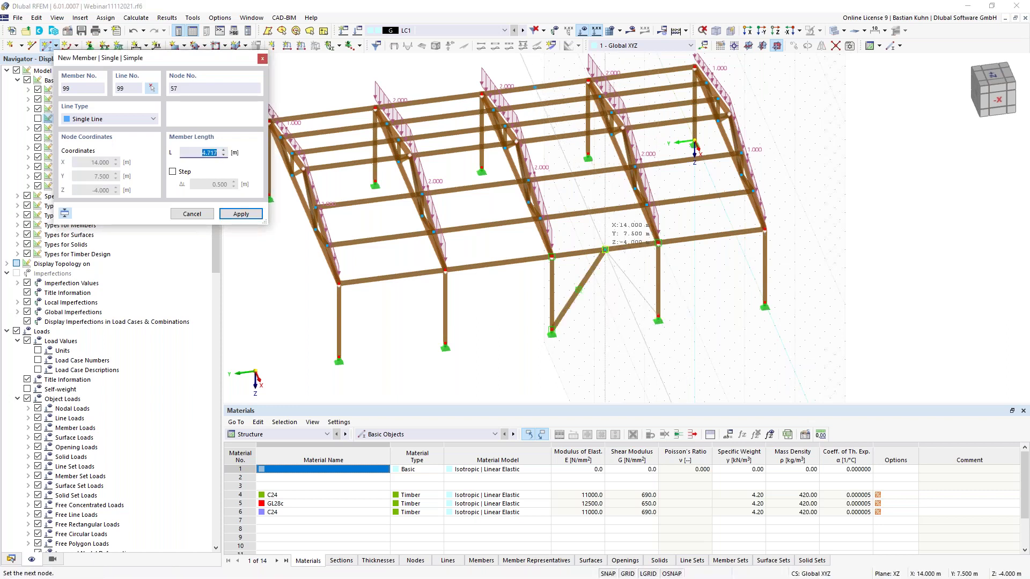
{"action": "left_click", "coordinate": [605, 249]}
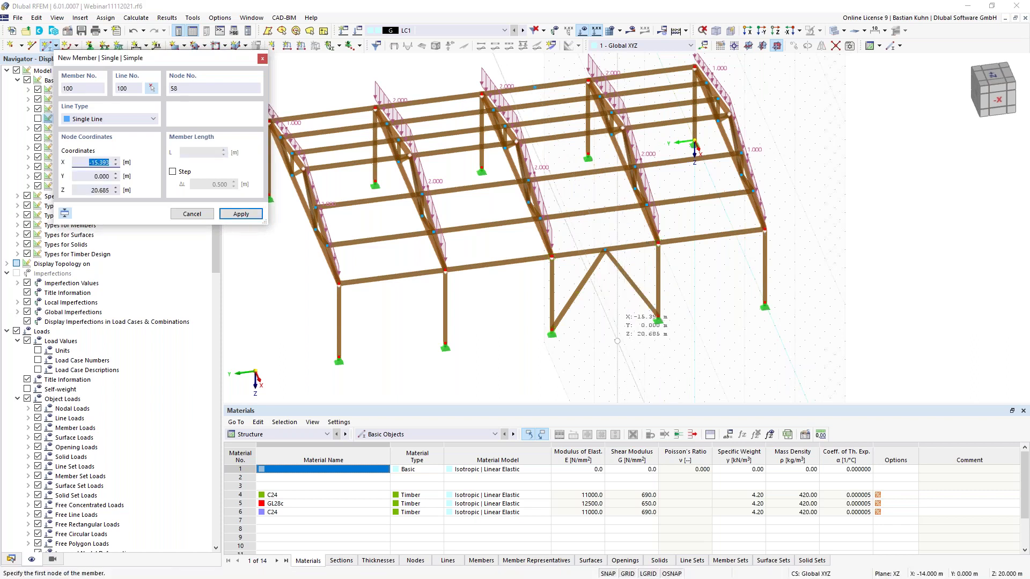
Step: Draw three zigzag roof braces in the same bay, from the eaves through the purlin nodes up to the ridge
{"action": "middle_click_drag", "start_coordinate": [577, 341], "coordinate": [592, 349], "text": "ctrl"}
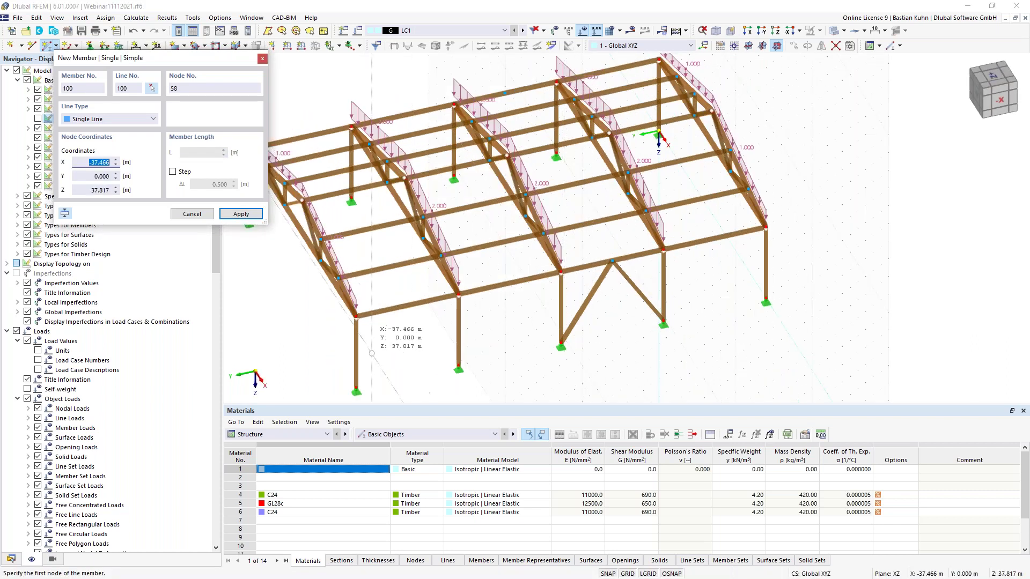
{"action": "left_click", "coordinate": [582, 259]}
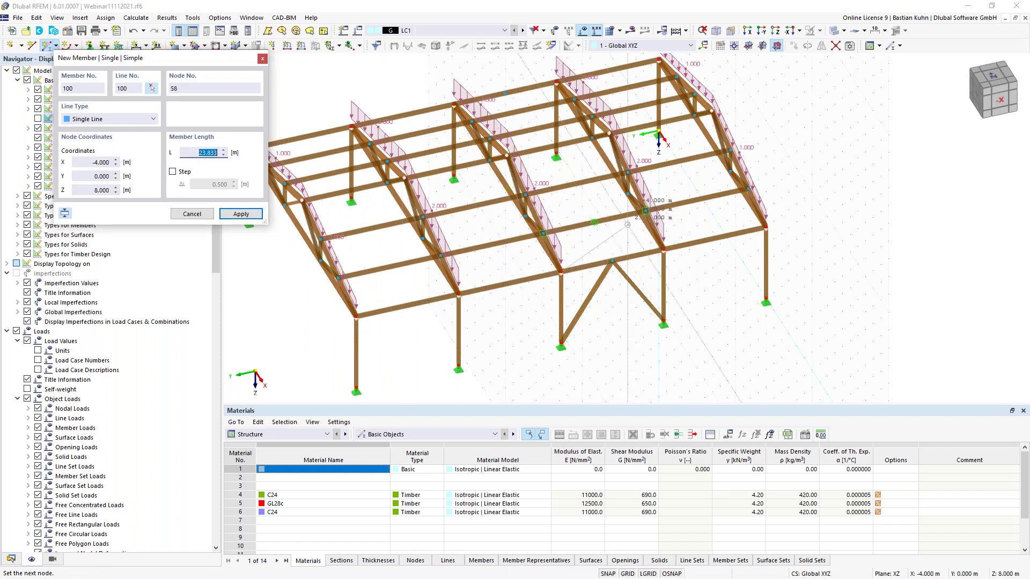
{"action": "left_click", "coordinate": [644, 211]}
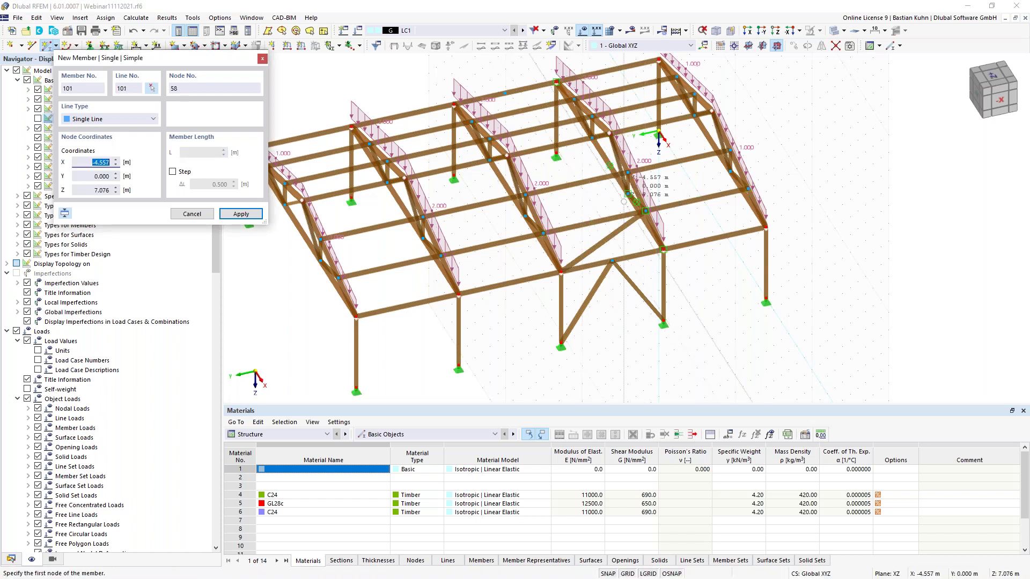
{"action": "left_click", "coordinate": [645, 211]}
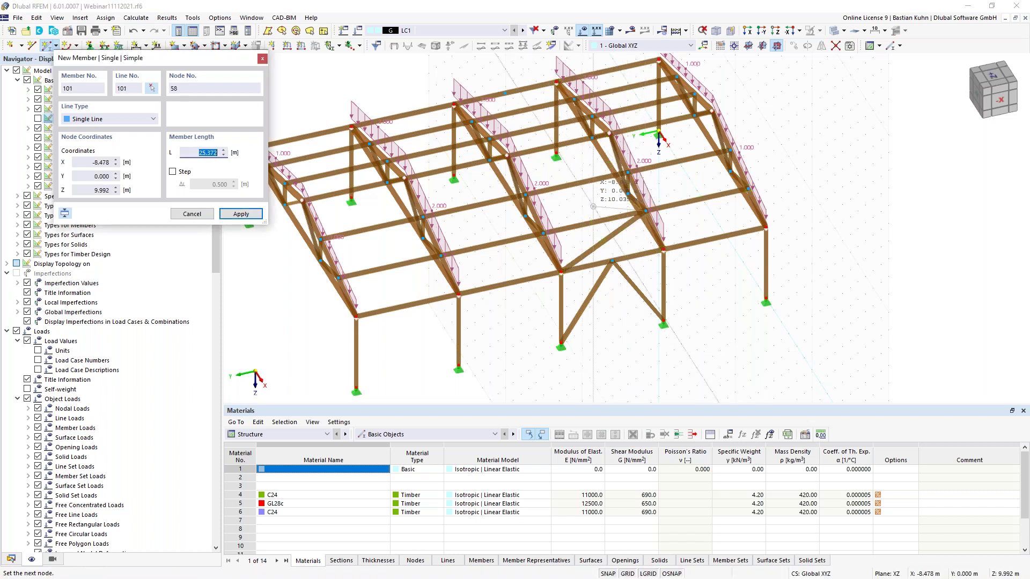
{"action": "left_click", "coordinate": [525, 194]}
{"action": "left_click", "coordinate": [576, 183]}
{"action": "left_click", "coordinate": [610, 133]}
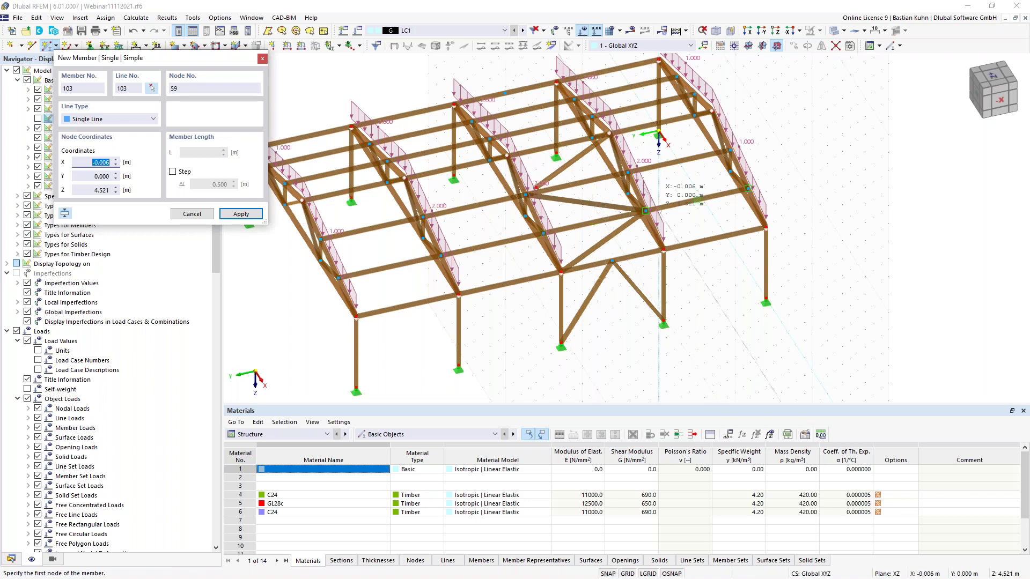
{"action": "key", "text": "Escape"}
Step: Show the member representatives in the model display again and examine the braced hall
{"action": "scroll", "coordinate": [548, 197], "scroll_direction": "up", "scroll_amount": 4}
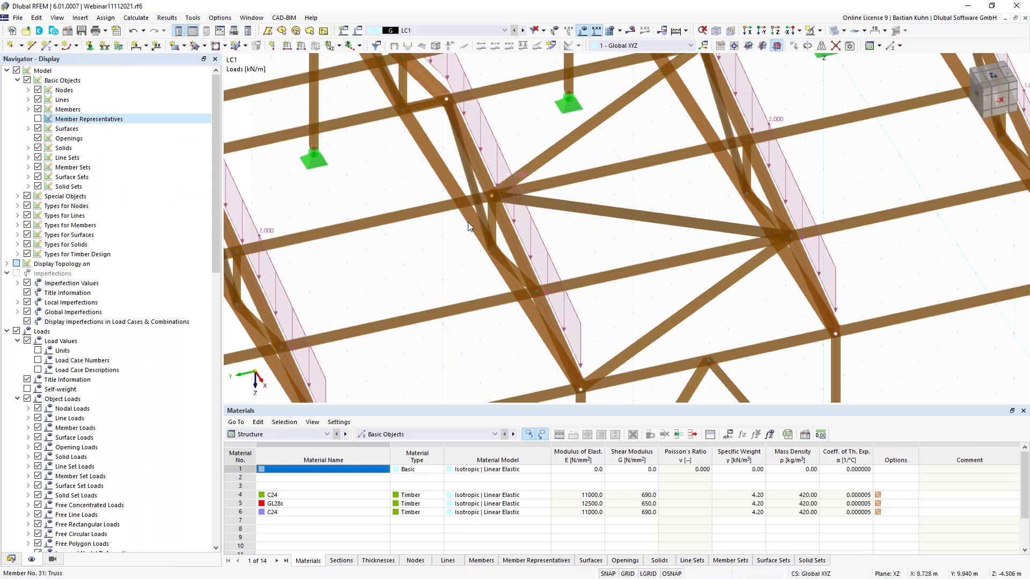
{"action": "scroll", "coordinate": [450, 239], "scroll_direction": "down", "scroll_amount": 4}
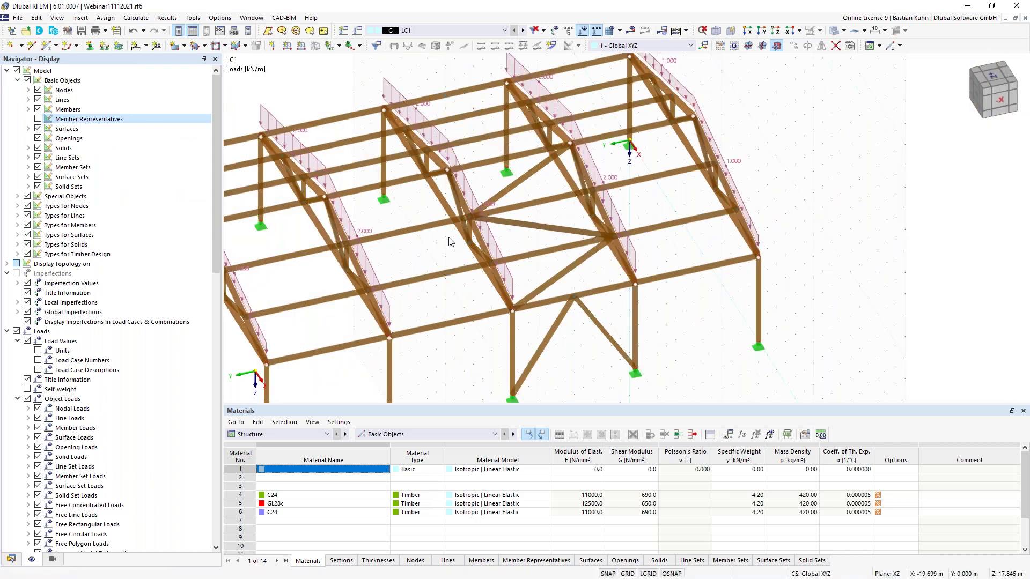
{"action": "scroll", "coordinate": [449, 241], "scroll_direction": "down", "scroll_amount": 3}
{"action": "left_click", "coordinate": [38, 119]}
{"action": "middle_click_drag", "start_coordinate": [452, 329], "coordinate": [556, 211]}
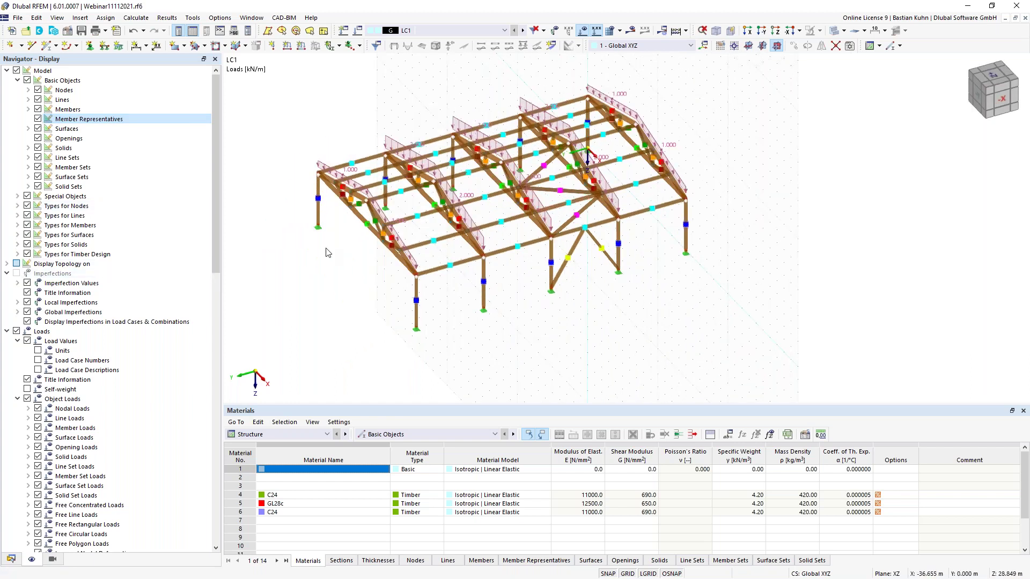
{"action": "middle_click_drag", "start_coordinate": [328, 252], "coordinate": [404, 289]}
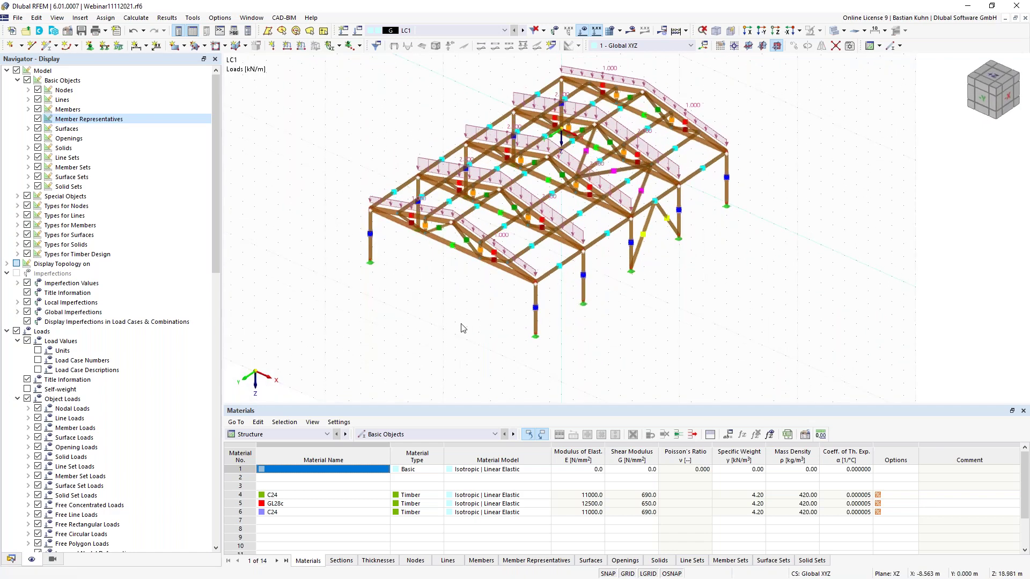
Step: Delete the bottom chord and all web members of the front end frame's truss, and hide the member representatives
{"action": "scroll", "coordinate": [464, 328], "scroll_direction": "up", "scroll_amount": 5}
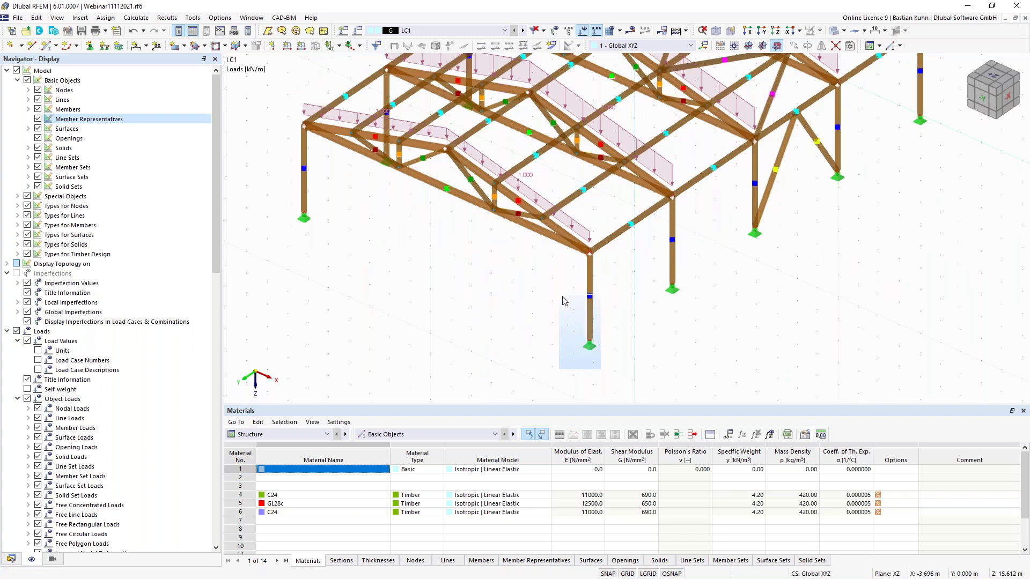
{"action": "left_click_drag", "start_coordinate": [584, 291], "coordinate": [498, 304]}
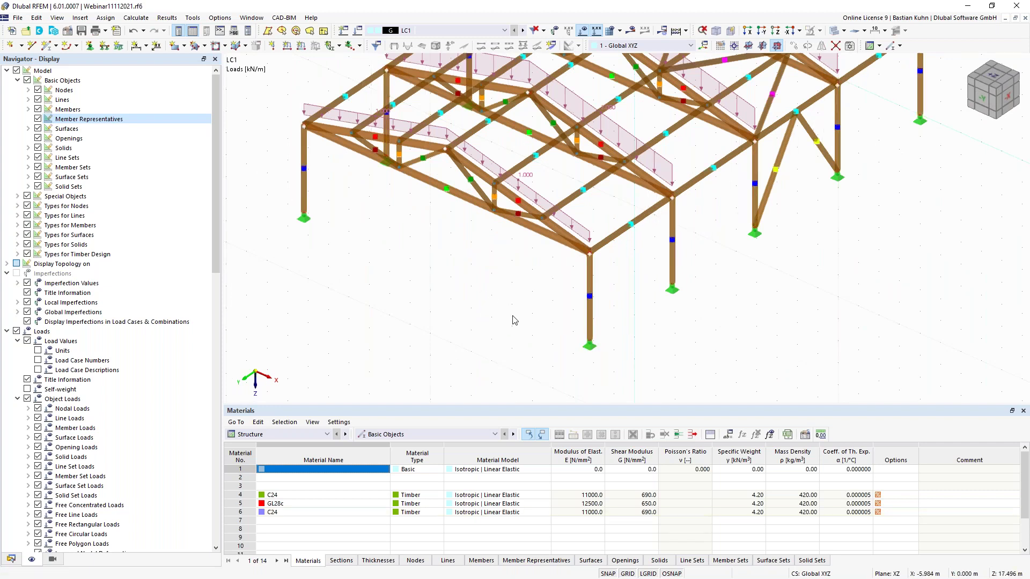
{"action": "middle_click_drag", "start_coordinate": [507, 313], "coordinate": [485, 291]}
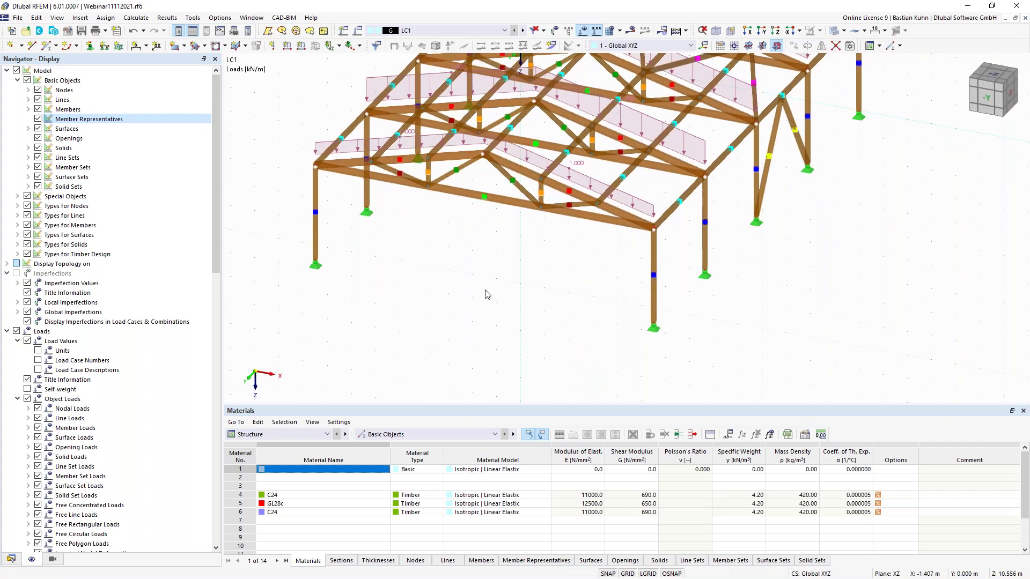
{"action": "scroll", "coordinate": [515, 255], "scroll_direction": "up", "scroll_amount": 5}
{"action": "left_click_drag", "start_coordinate": [587, 222], "coordinate": [520, 169]}
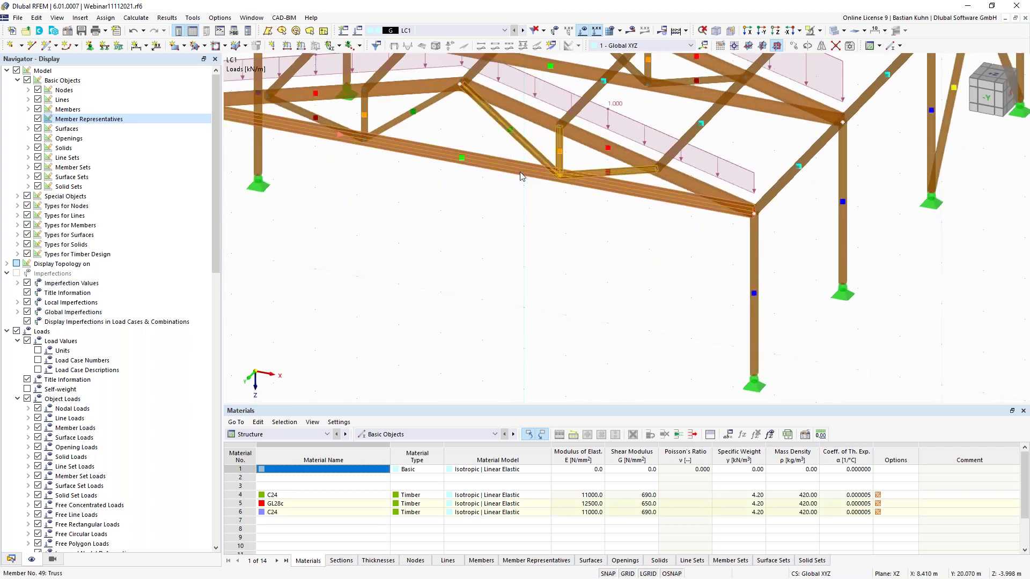
{"action": "key", "text": "Delete"}
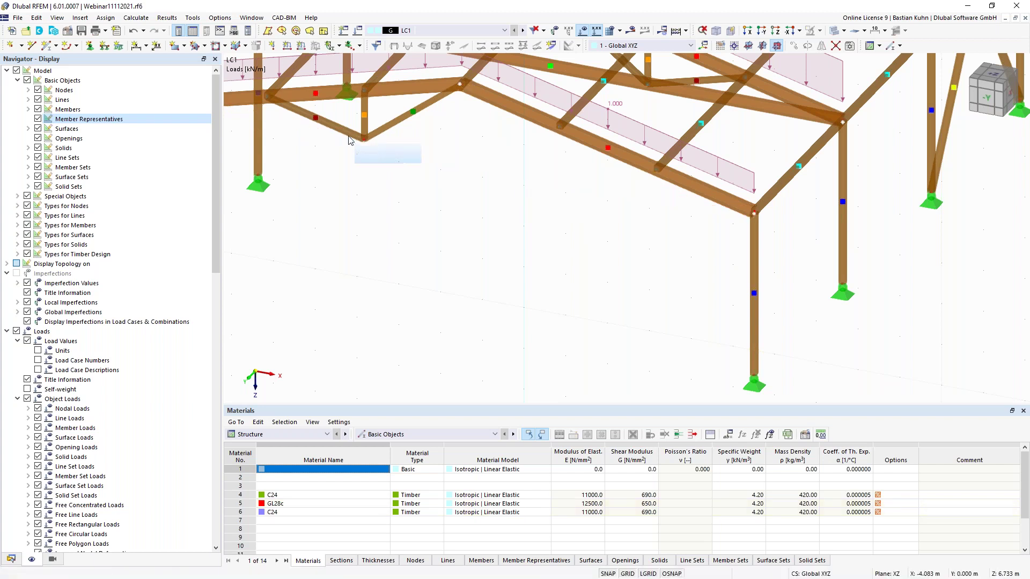
{"action": "scroll", "coordinate": [365, 161], "scroll_direction": "down", "scroll_amount": 3}
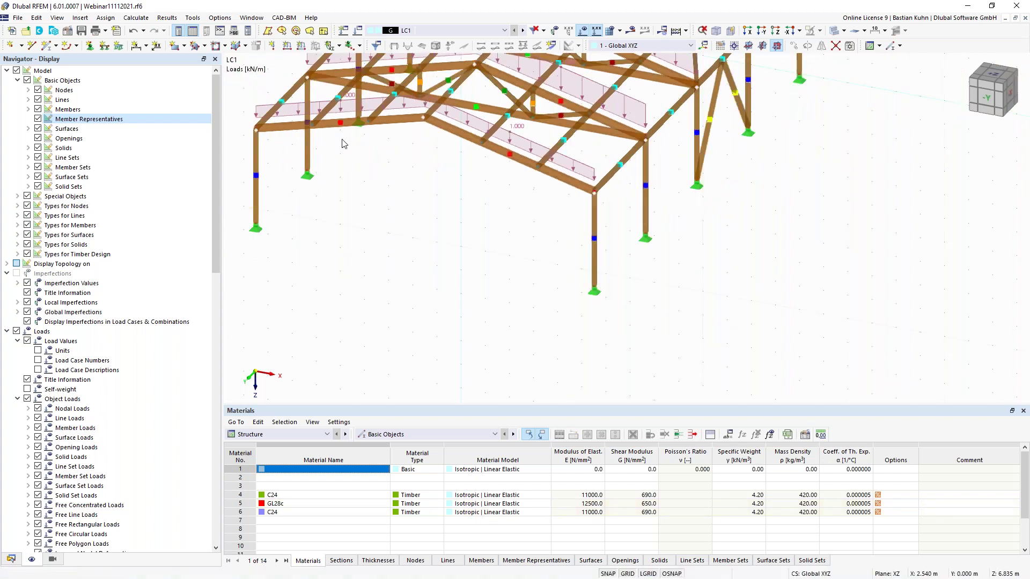
{"action": "mouse_move", "coordinate": [572, 278]}
{"action": "left_mouse_down"}
{"action": "mouse_move", "coordinate": [553, 247]}
{"action": "mouse_move", "coordinate": [559, 282]}
{"action": "left_mouse_up"}
{"action": "left_click", "coordinate": [570, 303]}
{"action": "left_click", "coordinate": [38, 119]}
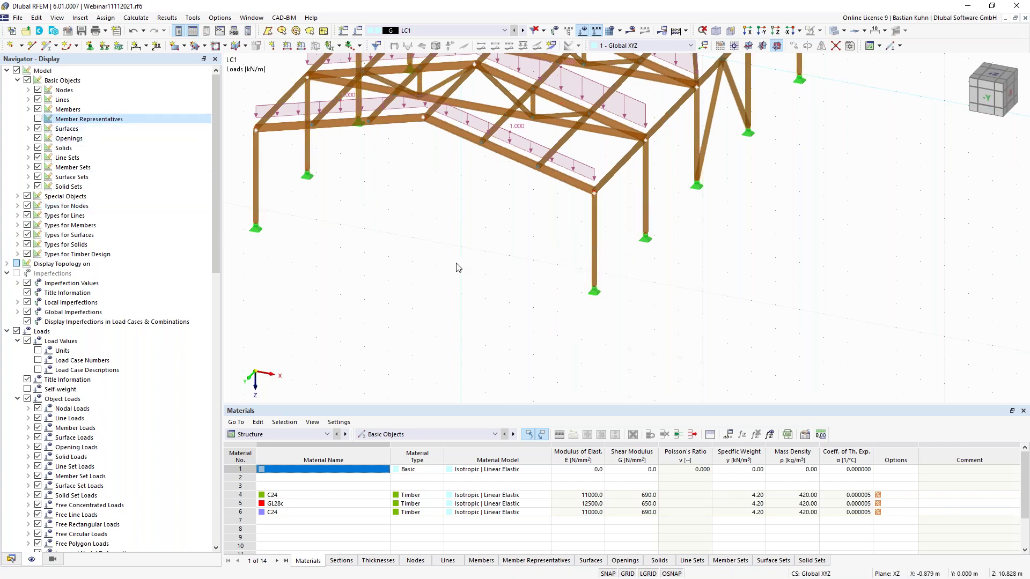
Step: Copy the front corner column to the purlin node at X 9.333 m and lower its base node to the other column bases' level
{"action": "left_click_drag", "start_coordinate": [608, 322], "coordinate": [552, 246]}
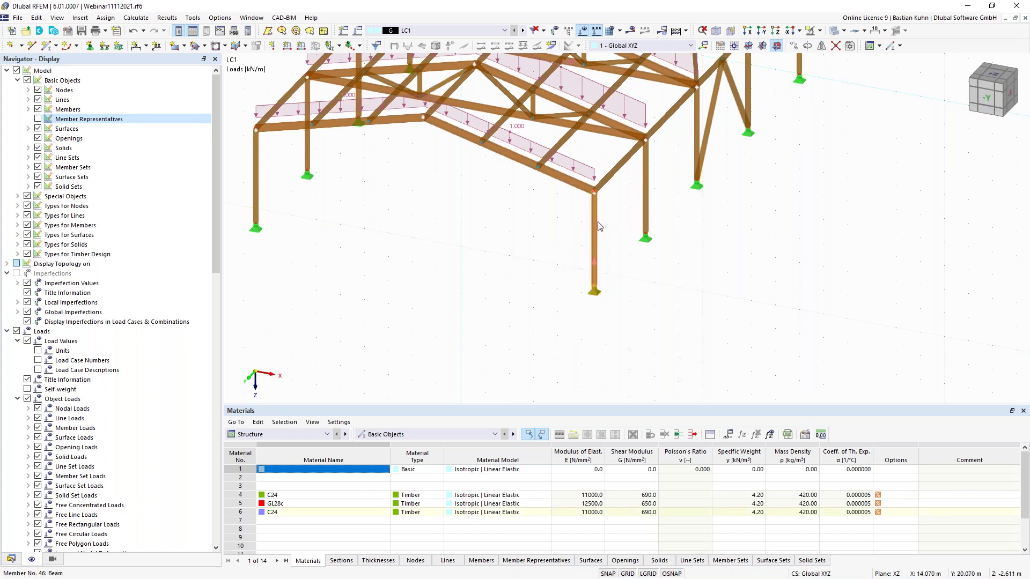
{"action": "left_click_drag", "start_coordinate": [597, 220], "coordinate": [453, 215], "text": "ctrl"}
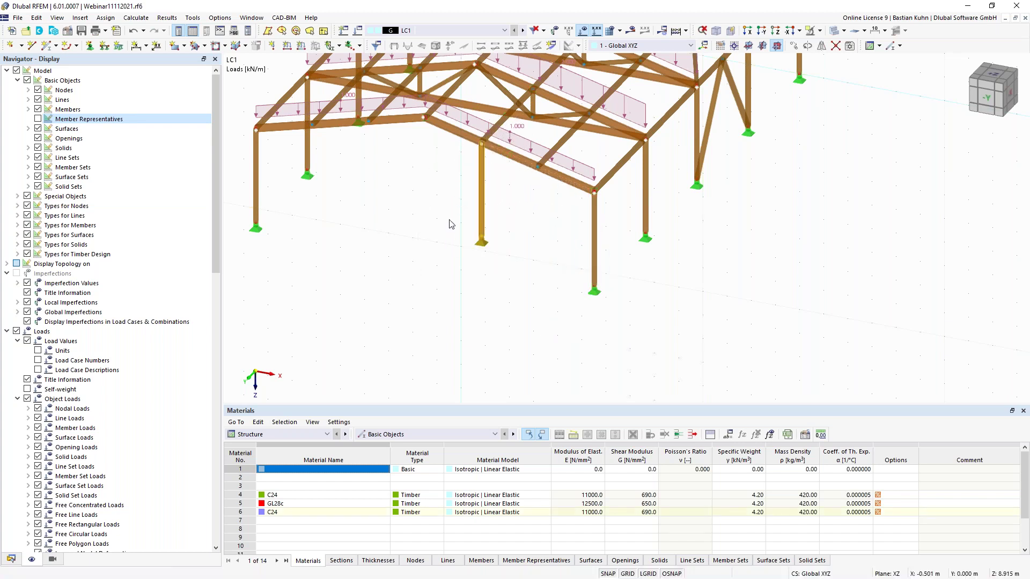
{"action": "double_click", "coordinate": [482, 242]}
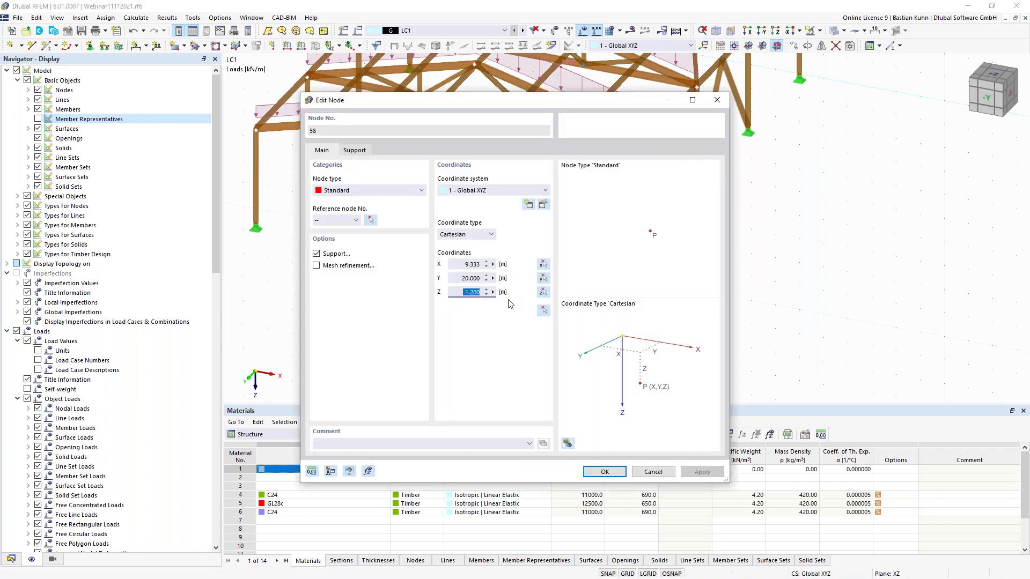
{"action": "key", "text": "Return"}
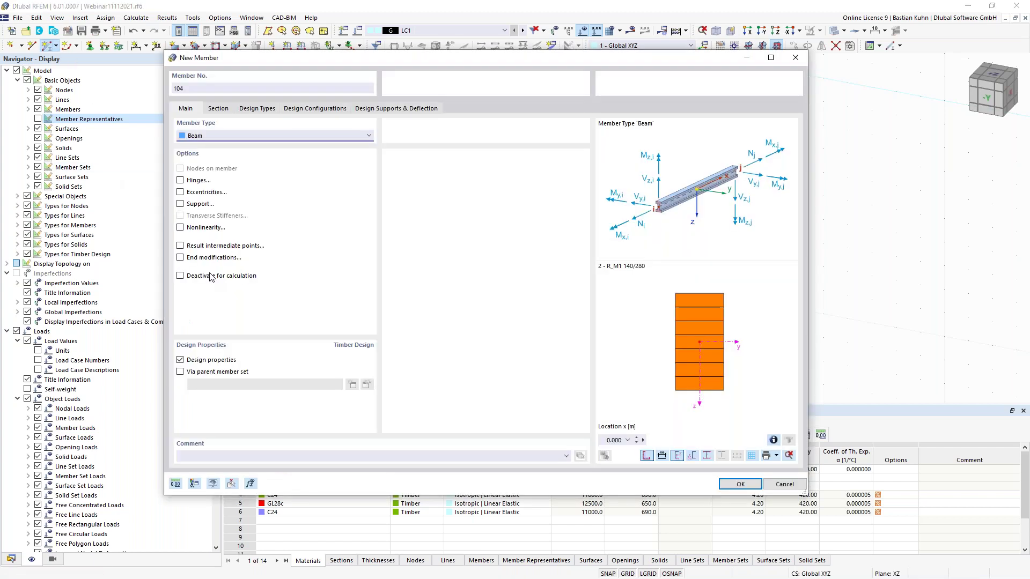
Step: Define a Truss member with the R_M1 140/140 C24 section and draw a gable brace from the corner column's base to the new column's top
{"action": "left_click", "coordinate": [224, 133]}
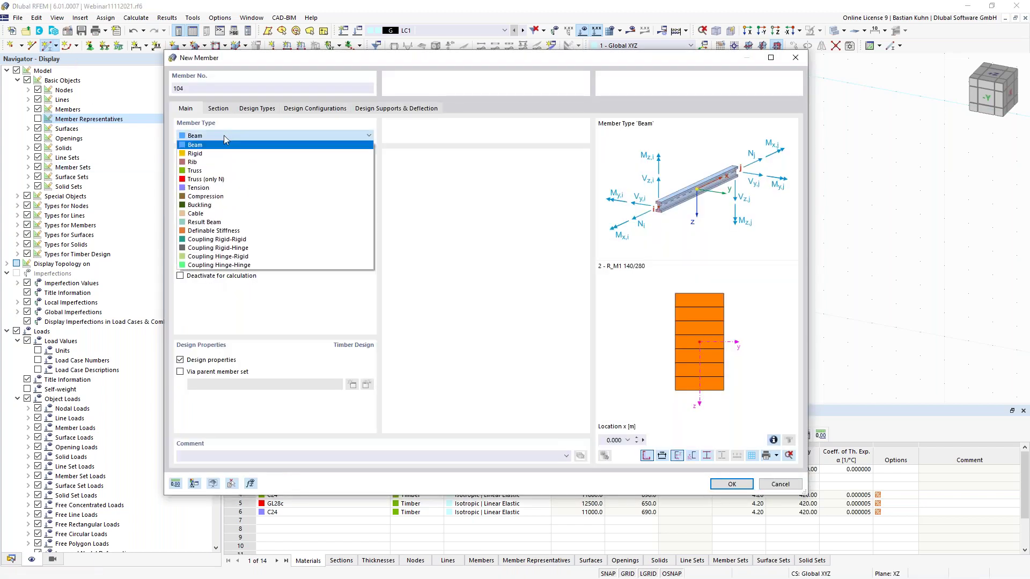
{"action": "left_click", "coordinate": [226, 170]}
{"action": "left_click", "coordinate": [218, 109]}
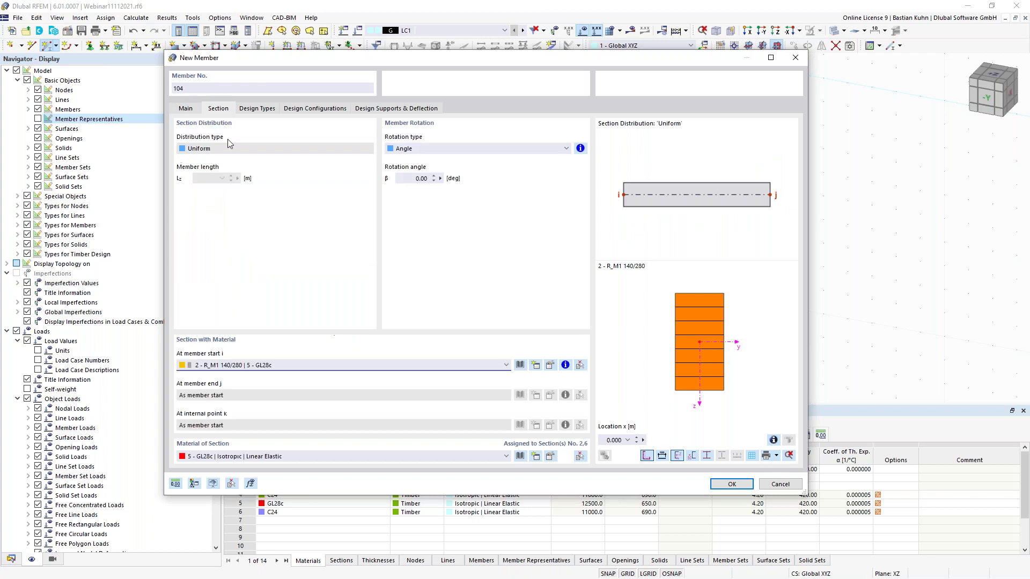
{"action": "left_click", "coordinate": [287, 370]}
{"action": "left_click", "coordinate": [285, 386]}
{"action": "left_click", "coordinate": [732, 485]}
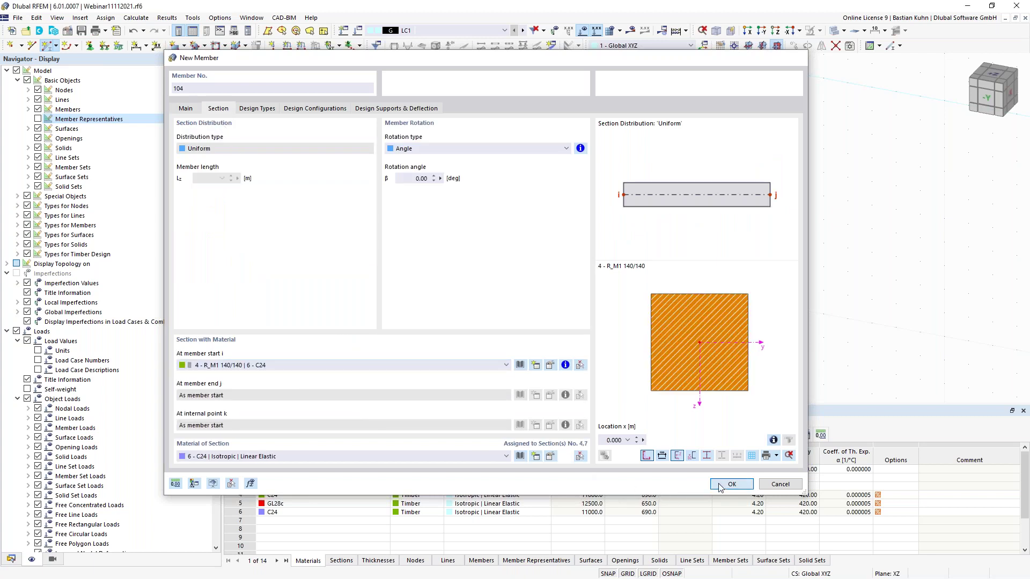
{"action": "left_click", "coordinate": [594, 285]}
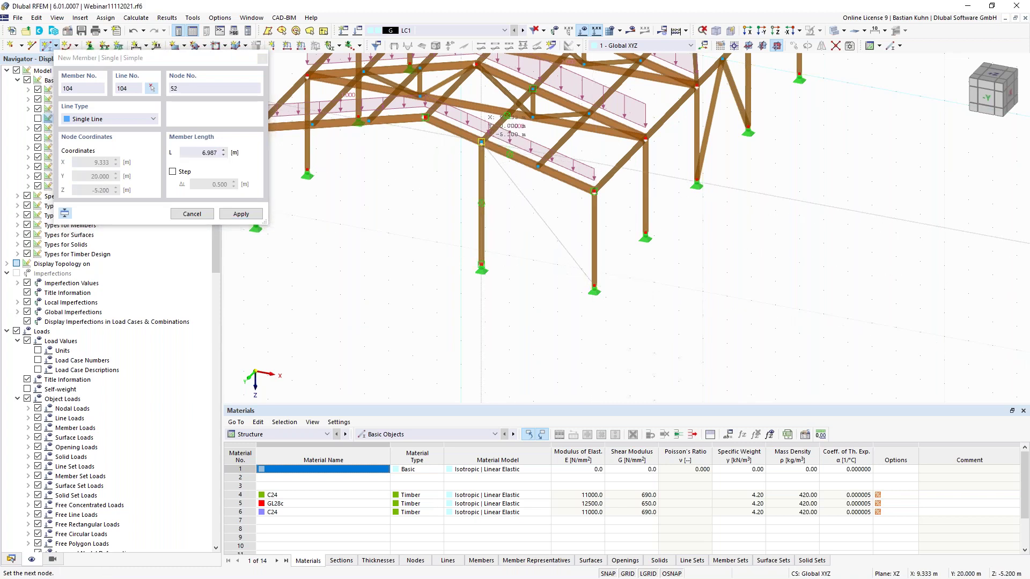
{"action": "left_click", "coordinate": [481, 143]}
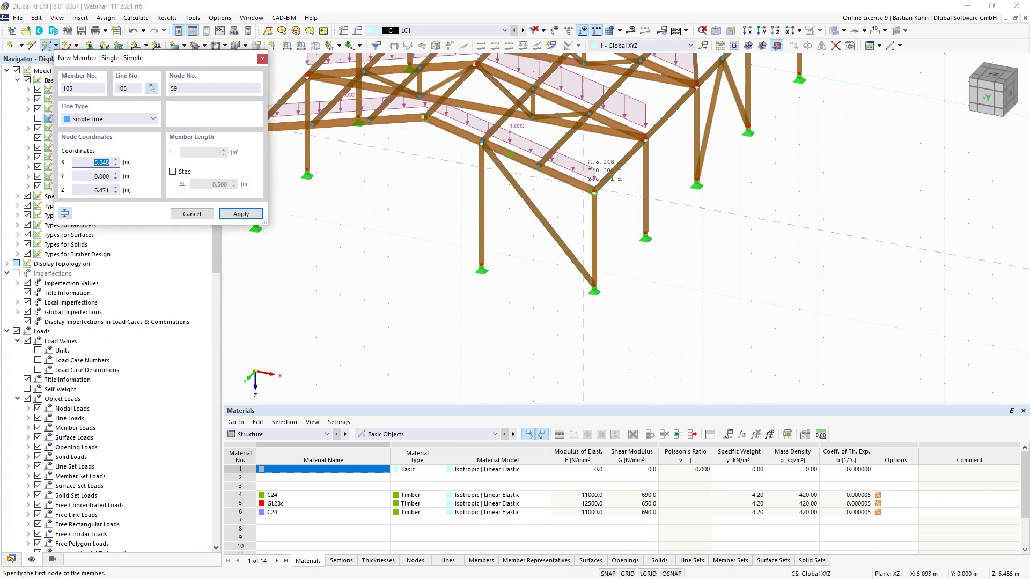
Step: Draw one diagonal roof brace in each of the three remaining bays, from the eaves node to the first purlin node of the next frame
{"action": "left_click", "coordinate": [589, 115]}
{"action": "key", "text": "Escape"}
{"action": "left_click", "coordinate": [589, 114]}
{"action": "middle_click_drag", "start_coordinate": [683, 240], "coordinate": [635, 272], "text": "ctrl"}
{"action": "left_click", "coordinate": [594, 271]}
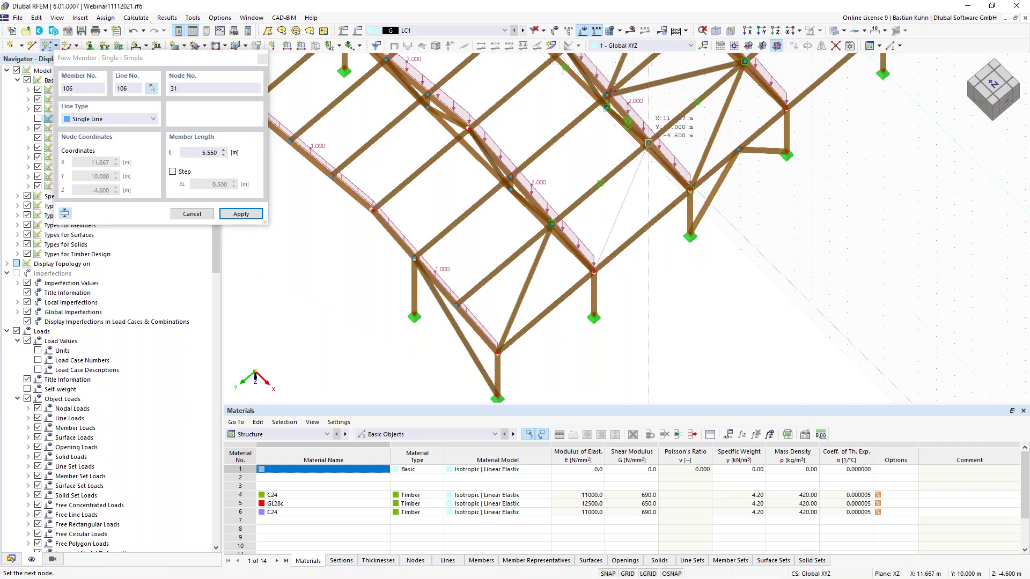
{"action": "left_click", "coordinate": [649, 143]}
{"action": "middle_click_drag", "start_coordinate": [785, 250], "coordinate": [733, 318]}
{"action": "left_click", "coordinate": [734, 178]}
{"action": "scroll", "coordinate": [759, 101], "scroll_direction": "down", "scroll_amount": 2}
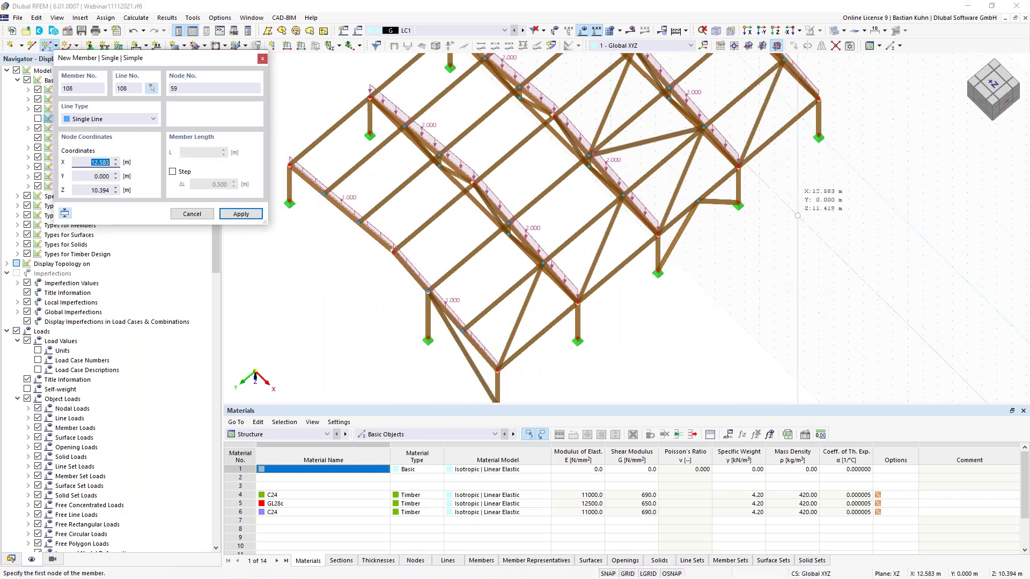
{"action": "key", "text": "Escape"}
Step: Mirror a copy of the gable column and the gable, wall and roof braces about the YZ plane through the ridge node at X 7, Y 10, Z -5.8 m
{"action": "scroll", "coordinate": [586, 352], "scroll_direction": "down", "scroll_amount": 2}
{"action": "middle_click_drag", "start_coordinate": [584, 317], "coordinate": [522, 366], "text": "ctrl"}
{"action": "left_click_drag", "start_coordinate": [489, 330], "coordinate": [480, 322]}
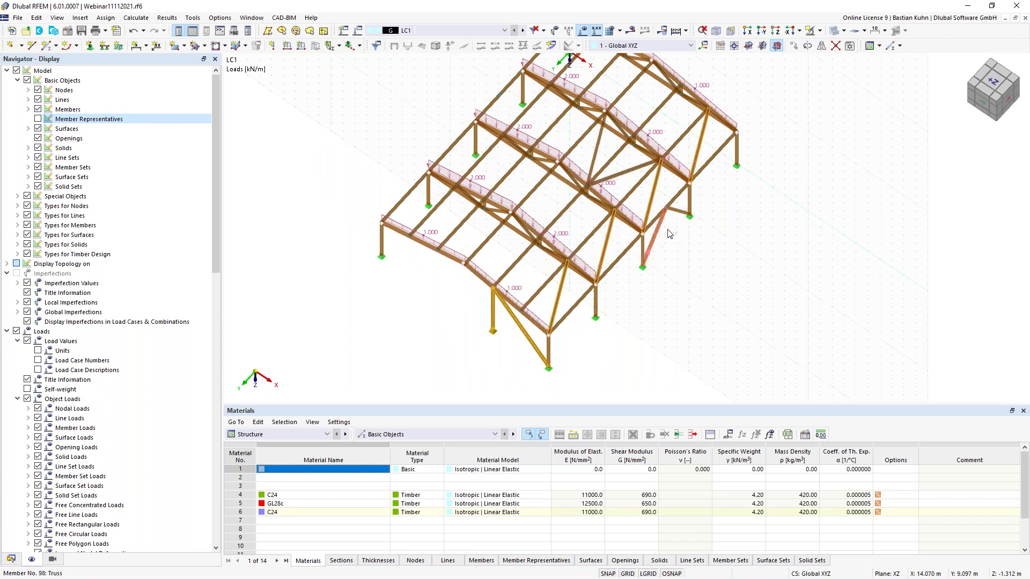
{"action": "left_click", "coordinate": [679, 212], "text": "ctrl"}
{"action": "left_click", "coordinate": [635, 170], "text": "ctrl"}
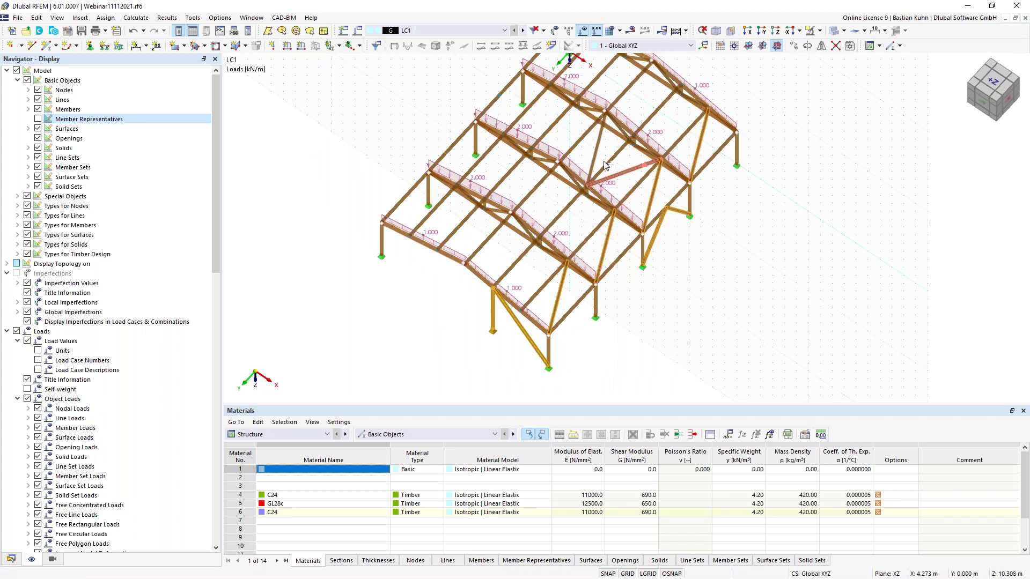
{"action": "right_click", "coordinate": [597, 153]}
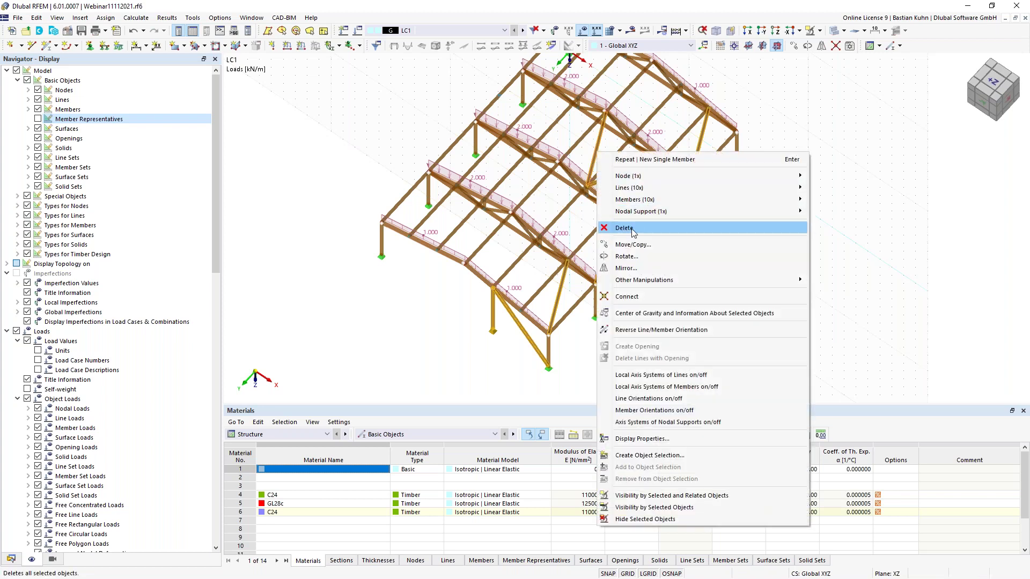
{"action": "left_click", "coordinate": [627, 268]}
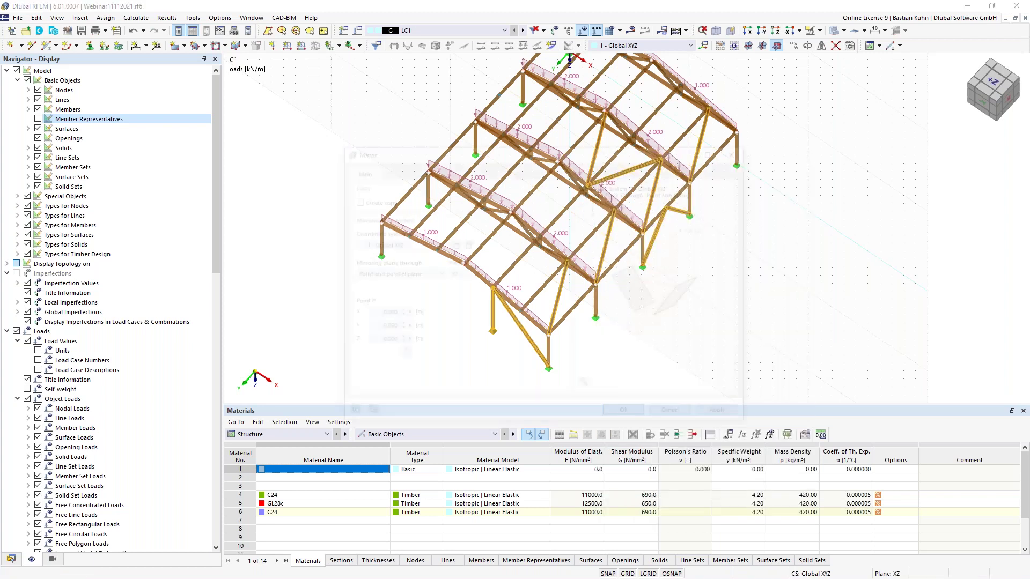
{"action": "left_click", "coordinate": [355, 200]}
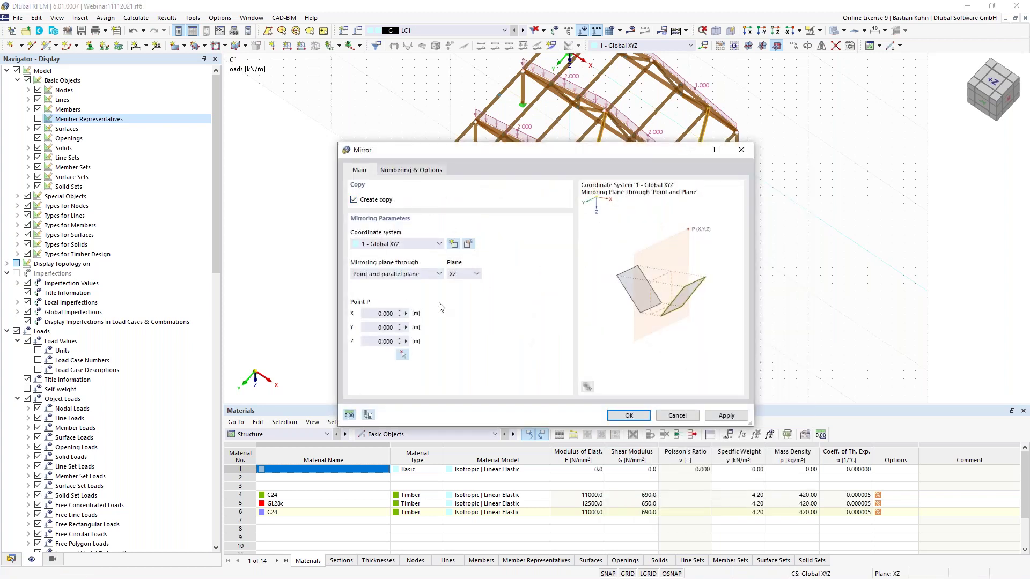
{"action": "left_click", "coordinate": [467, 276]}
{"action": "left_click", "coordinate": [467, 292]}
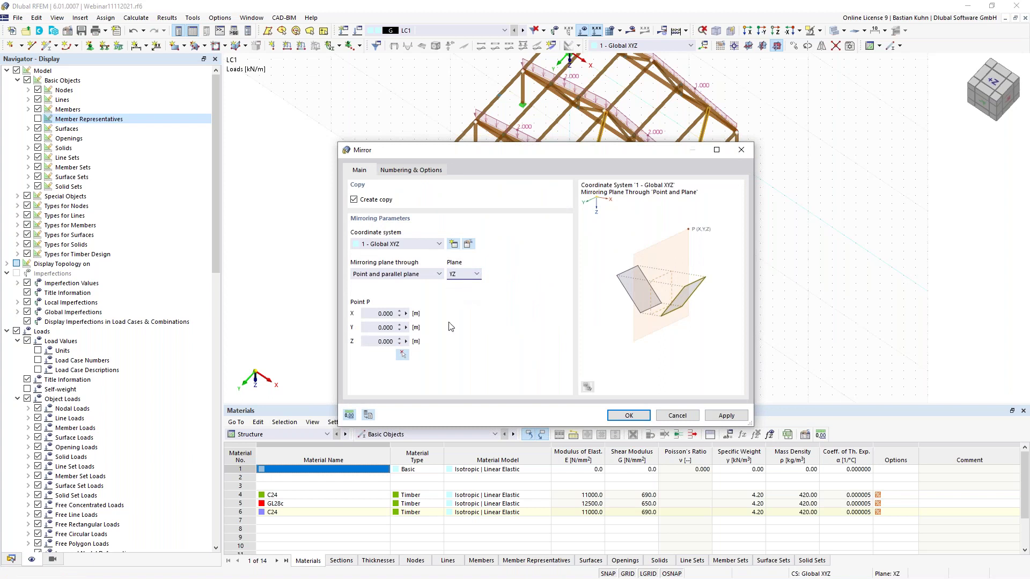
{"action": "left_click", "coordinate": [403, 355]}
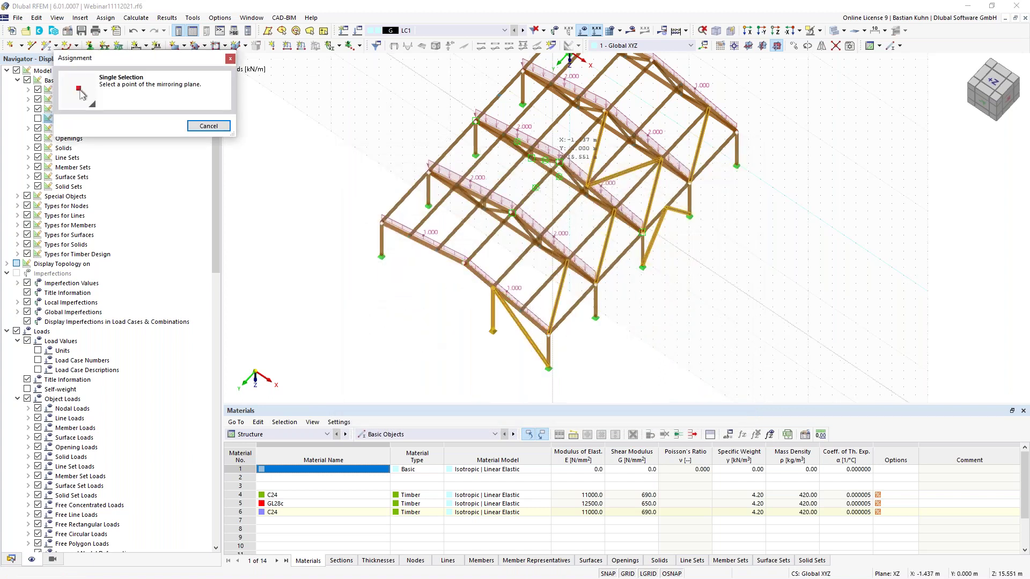
{"action": "left_click", "coordinate": [559, 161]}
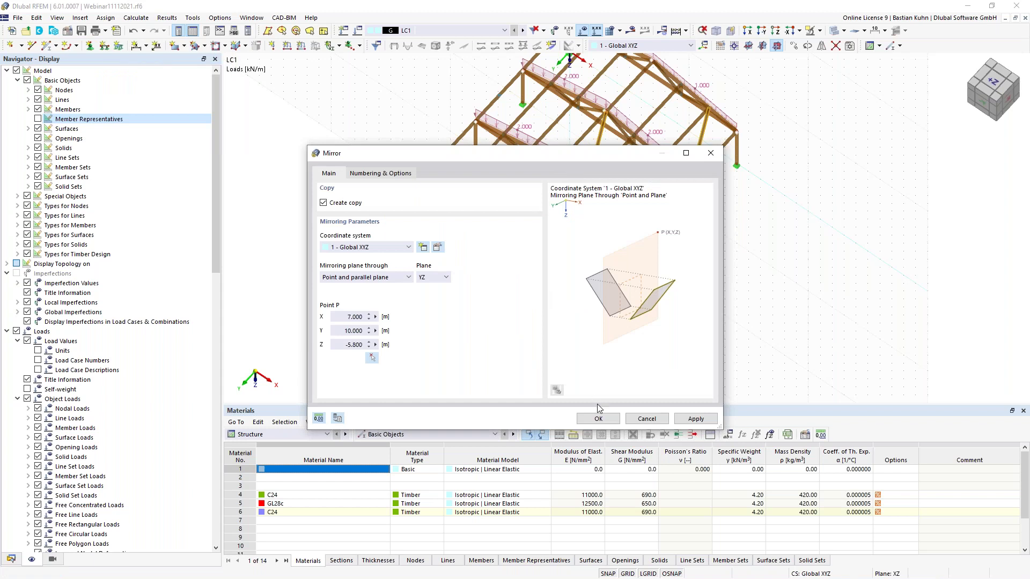
{"action": "key", "text": "Return"}
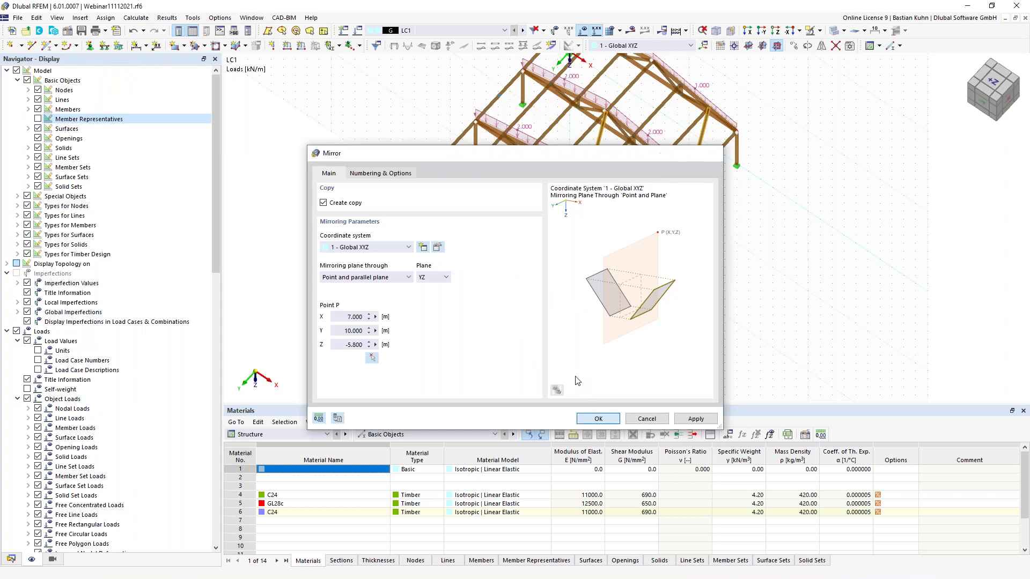
{"action": "scroll", "coordinate": [628, 364], "scroll_direction": "down", "scroll_amount": 2}
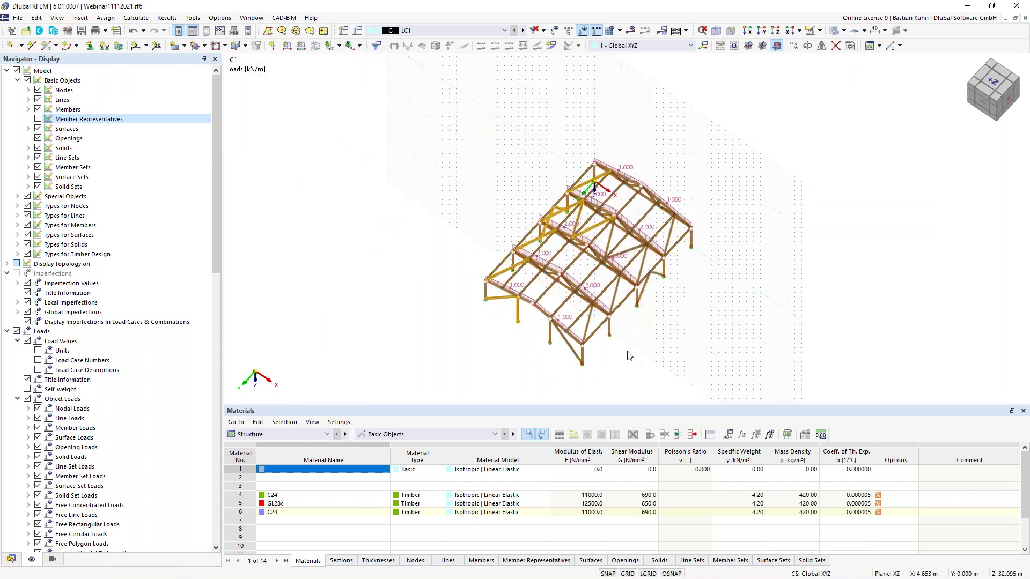
{"action": "middle_click_drag", "start_coordinate": [626, 357], "coordinate": [251, 195], "text": "ctrl"}
Step: Save the model as Webinar11112021.rf6 and calculate load case LC1 to display its global deformations
{"action": "left_click", "coordinate": [81, 31]}
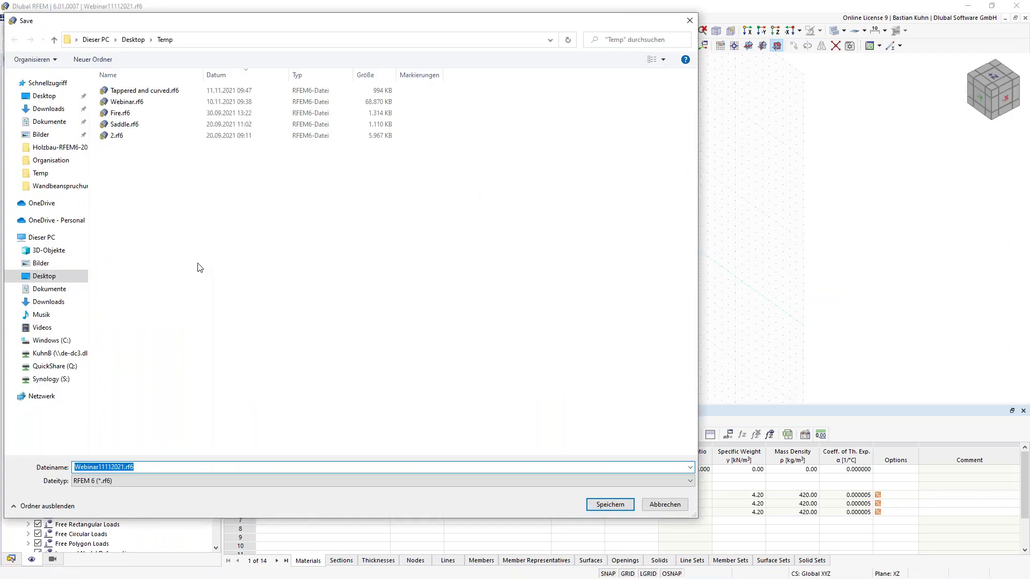
{"action": "left_click", "coordinate": [610, 504]}
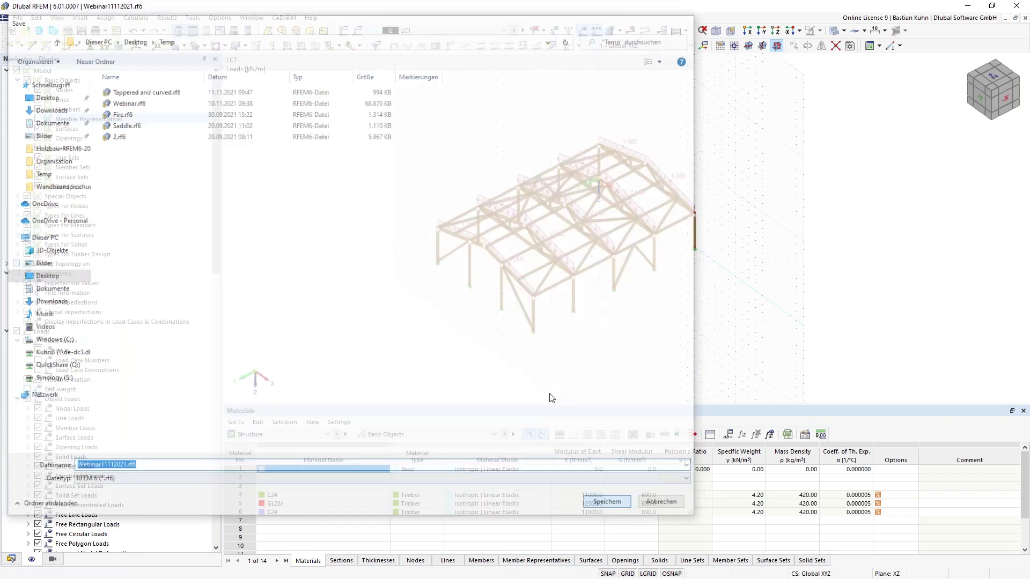
{"action": "left_click", "coordinate": [631, 30]}
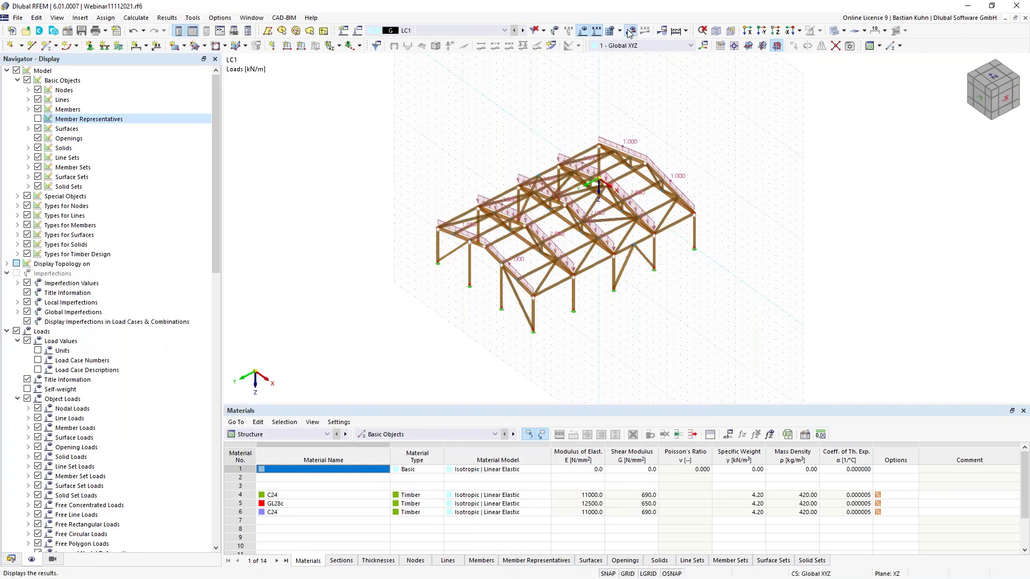
{"action": "left_click", "coordinate": [560, 341]}
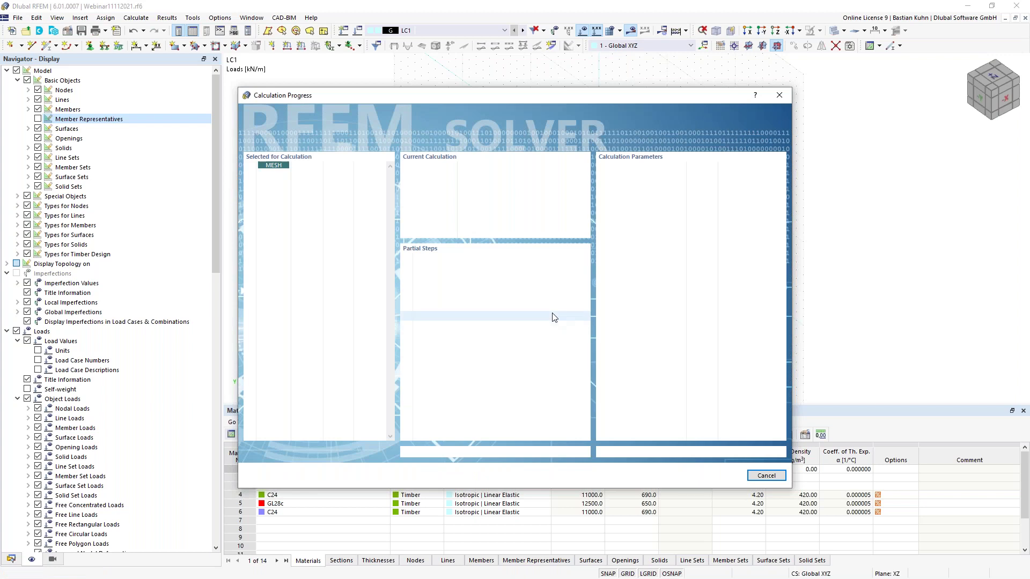
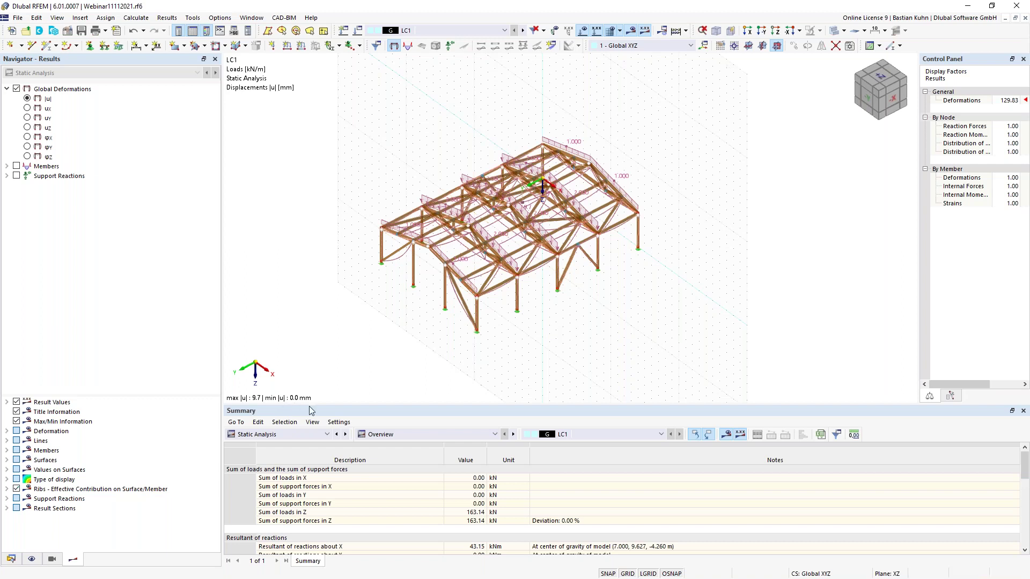
{"action": "mouse_move", "coordinate": [400, 339]}
{"action": "middle_mouse_down"}
{"action": "mouse_move", "coordinate": [389, 355]}
{"action": "mouse_move", "coordinate": [408, 344]}
{"action": "middle_mouse_up"}
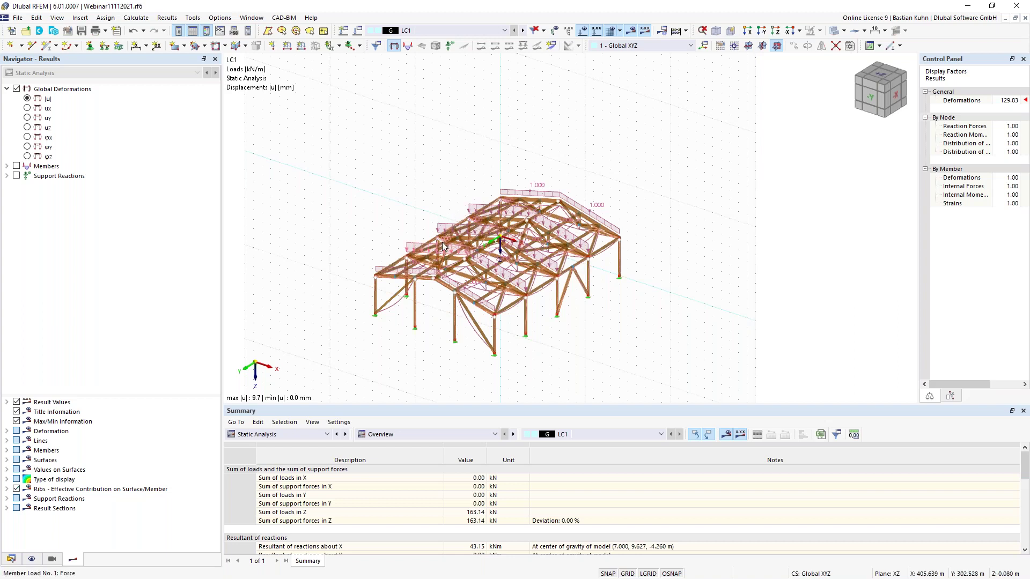
Step: Create a rectangular surface with stiffness type Load Transfer over the roof slope from the eaves node at X 0, Y 0, Z -4 m to the ridge's opposite end
{"action": "left_click", "coordinate": [175, 48]}
{"action": "left_click", "coordinate": [338, 148]}
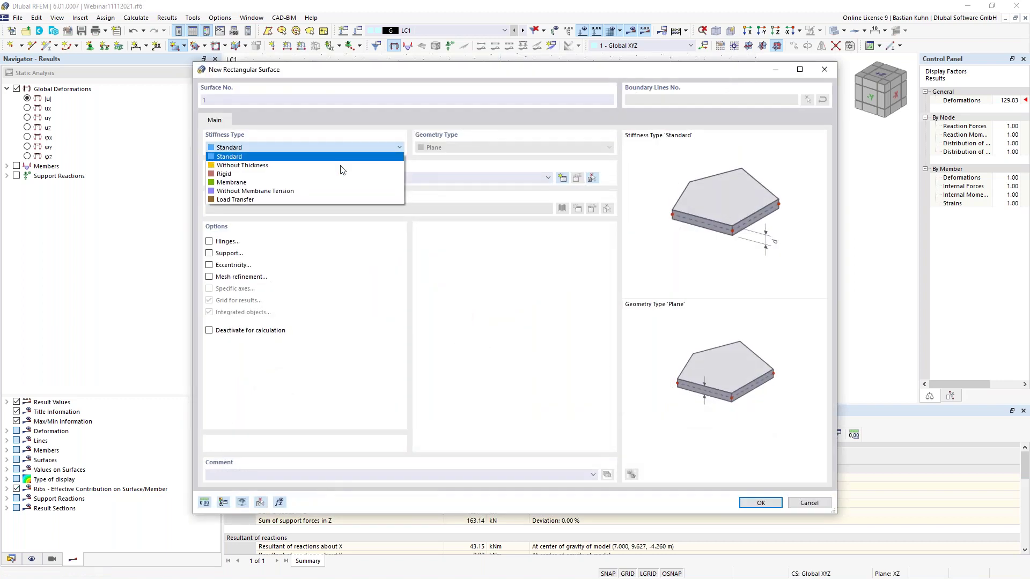
{"action": "left_click", "coordinate": [344, 199]}
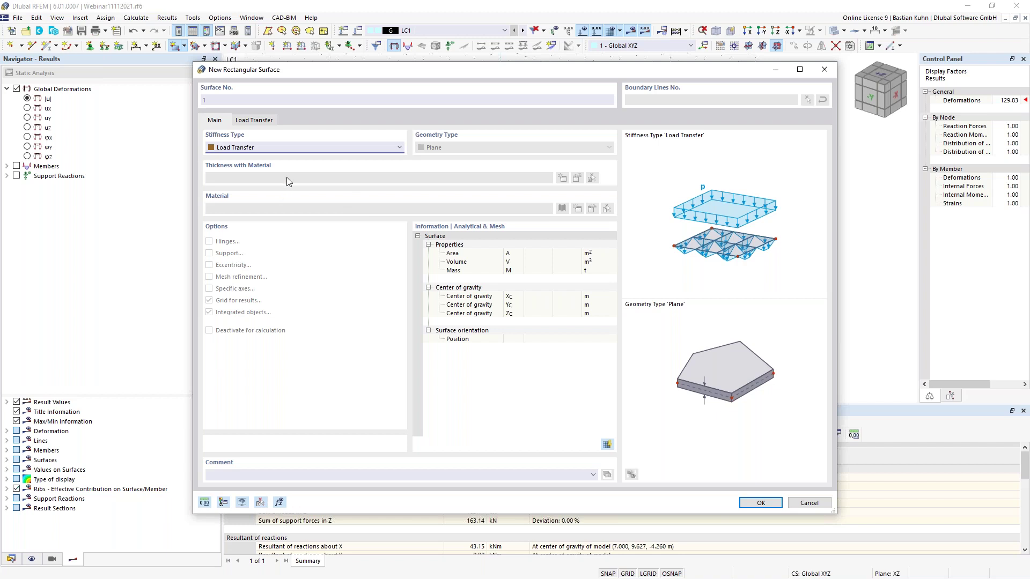
{"action": "left_click", "coordinate": [254, 121]}
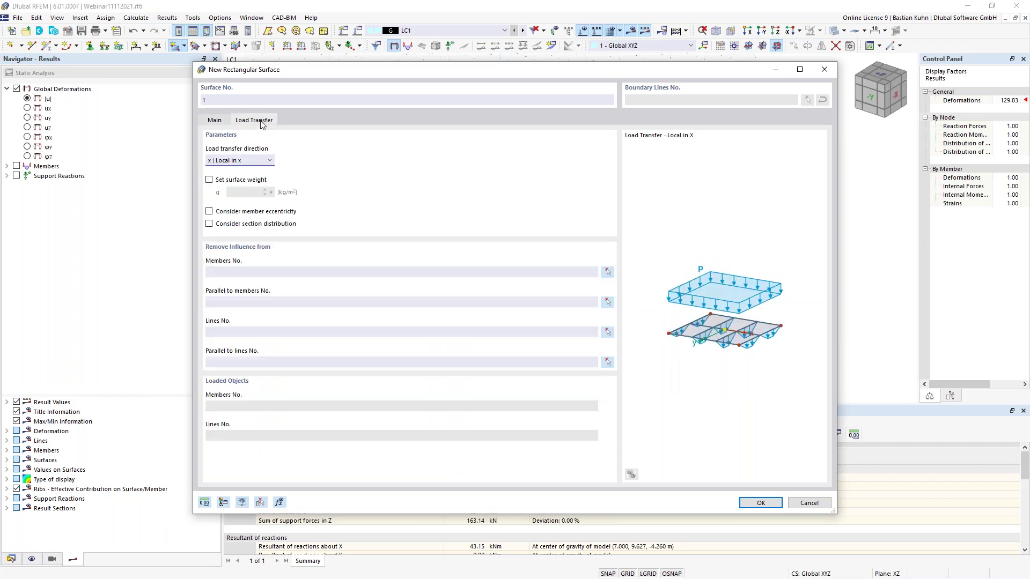
{"action": "left_click", "coordinate": [216, 121]}
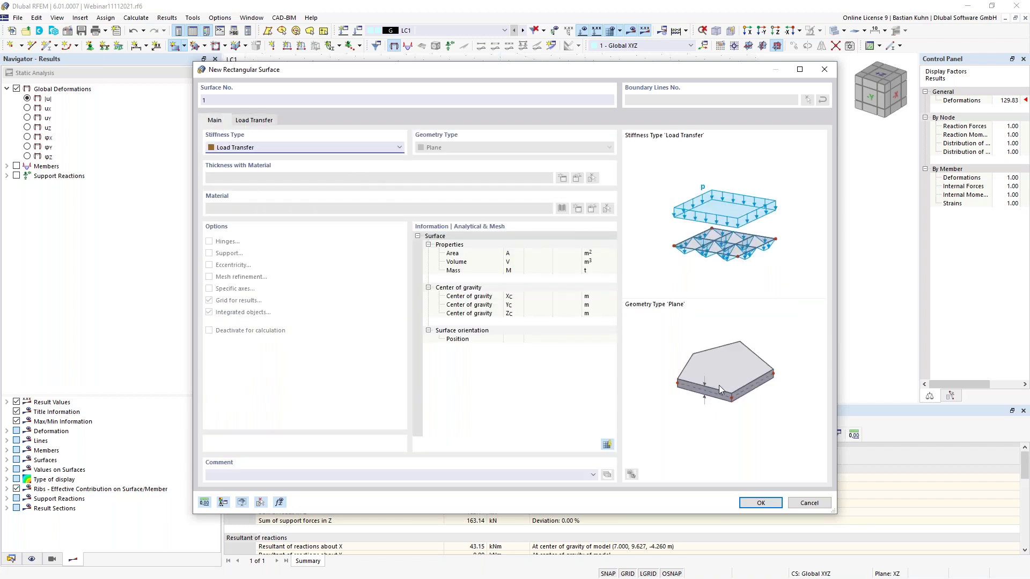
{"action": "left_click", "coordinate": [761, 502]}
{"action": "middle_click_drag", "start_coordinate": [422, 129], "coordinate": [421, 160], "text": "ctrl"}
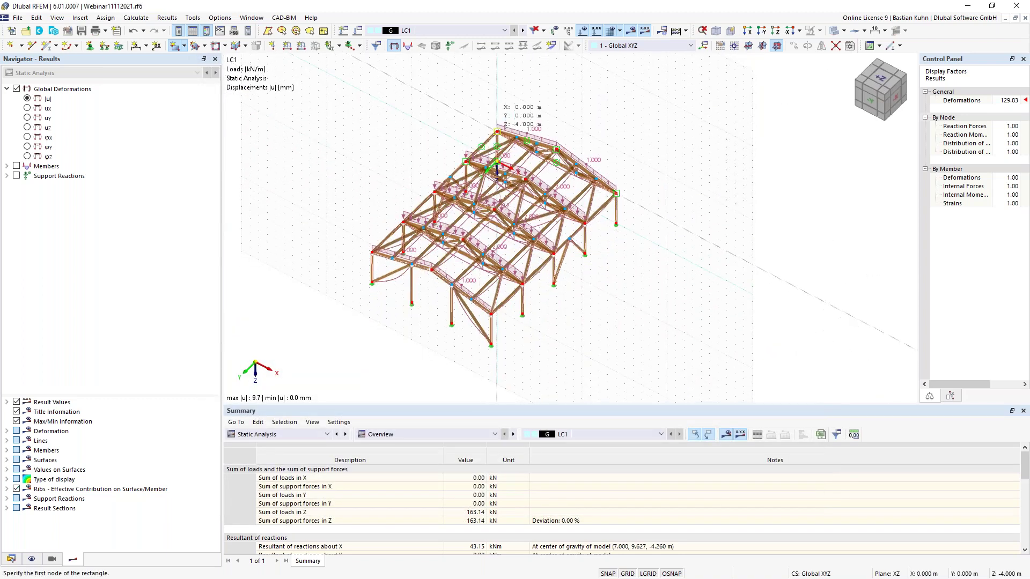
{"action": "left_click", "coordinate": [489, 142]}
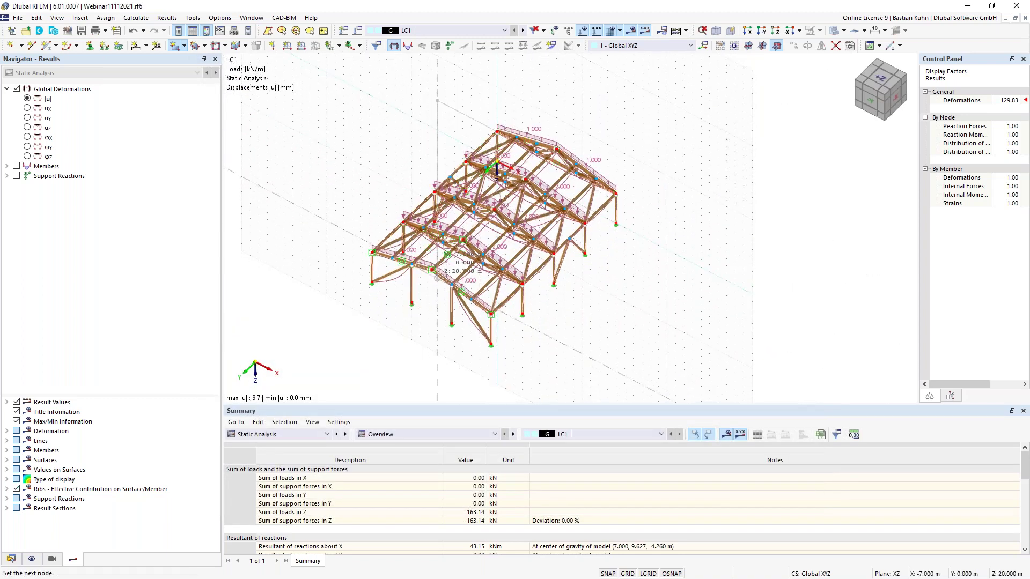
{"action": "left_click", "coordinate": [448, 254]}
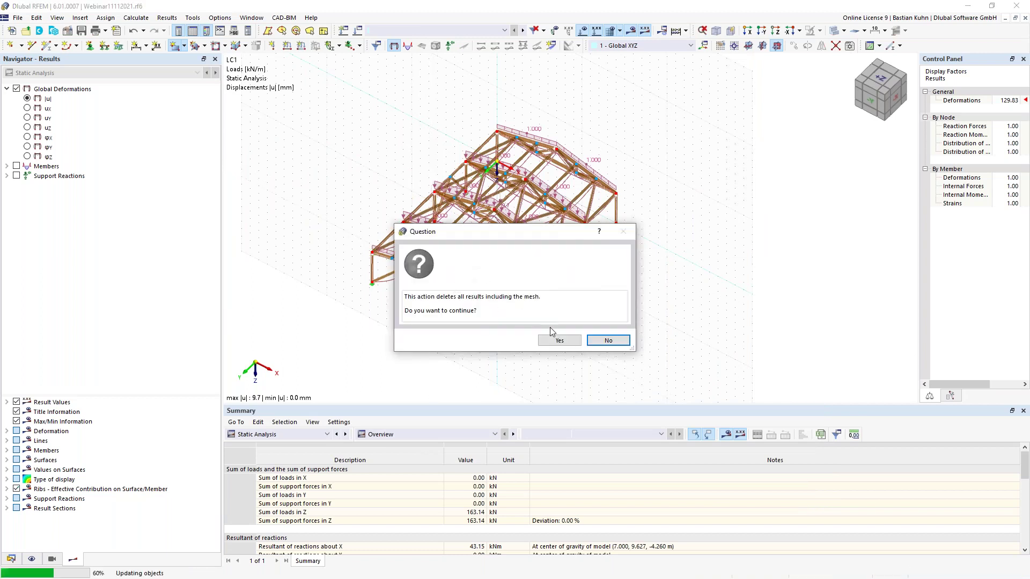
{"action": "left_click", "coordinate": [559, 341]}
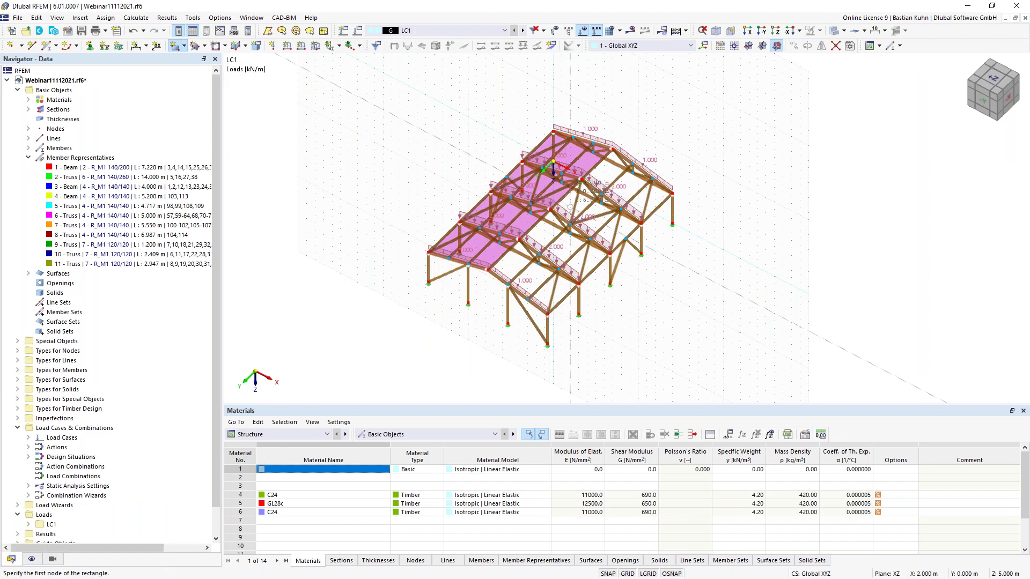
Step: Draw a second rectangular load transfer surface over the other roof slope, from the ridge node at X 7, Y 0, Z -5.8 m to the diagonally opposite eaves corner
{"action": "scroll", "coordinate": [603, 180], "scroll_direction": "up", "scroll_amount": 1}
{"action": "scroll", "coordinate": [604, 180], "scroll_direction": "up", "scroll_amount": 1}
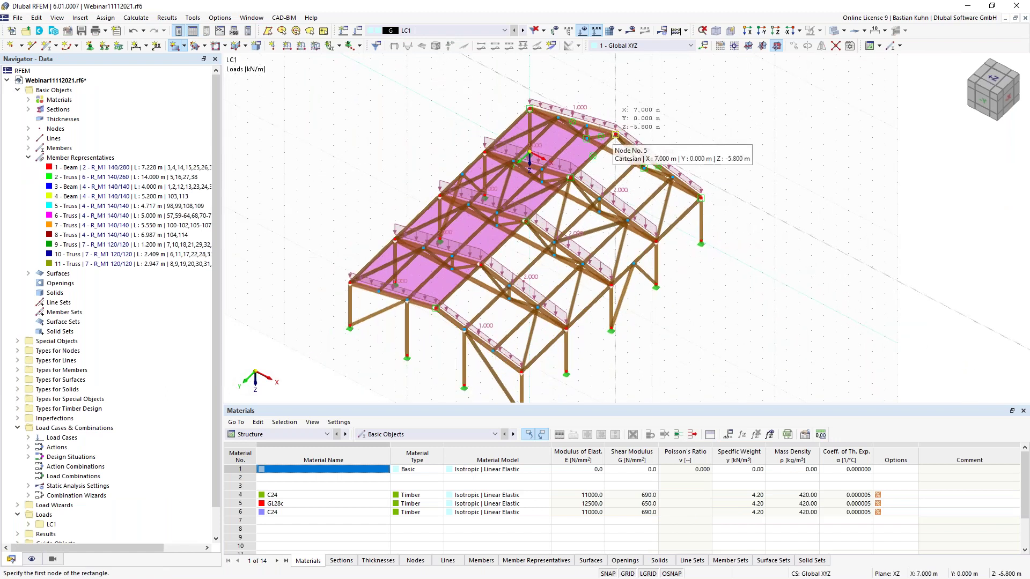
{"action": "left_click", "coordinate": [615, 134]}
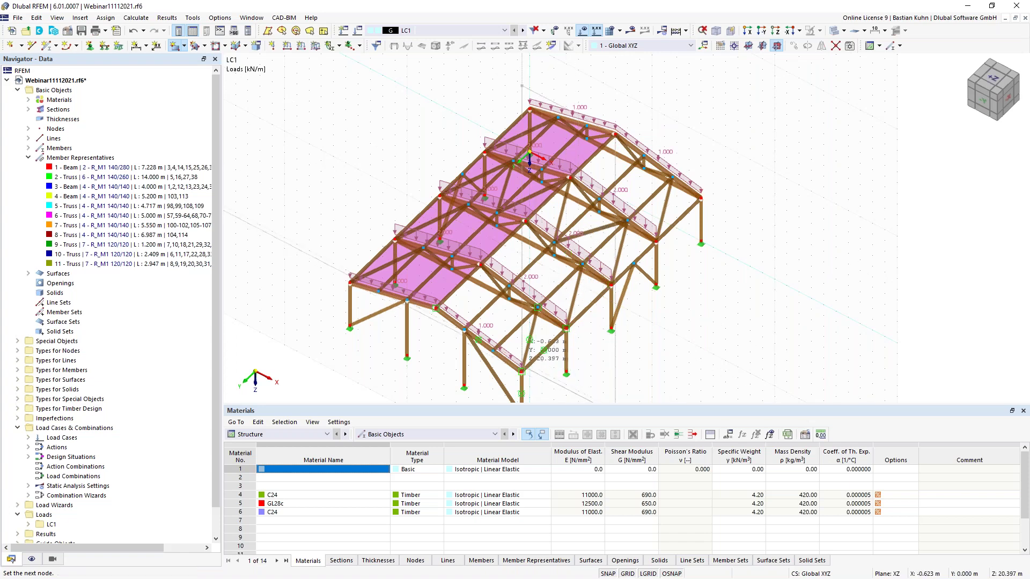
{"action": "scroll", "coordinate": [521, 349], "scroll_direction": "up", "scroll_amount": 5}
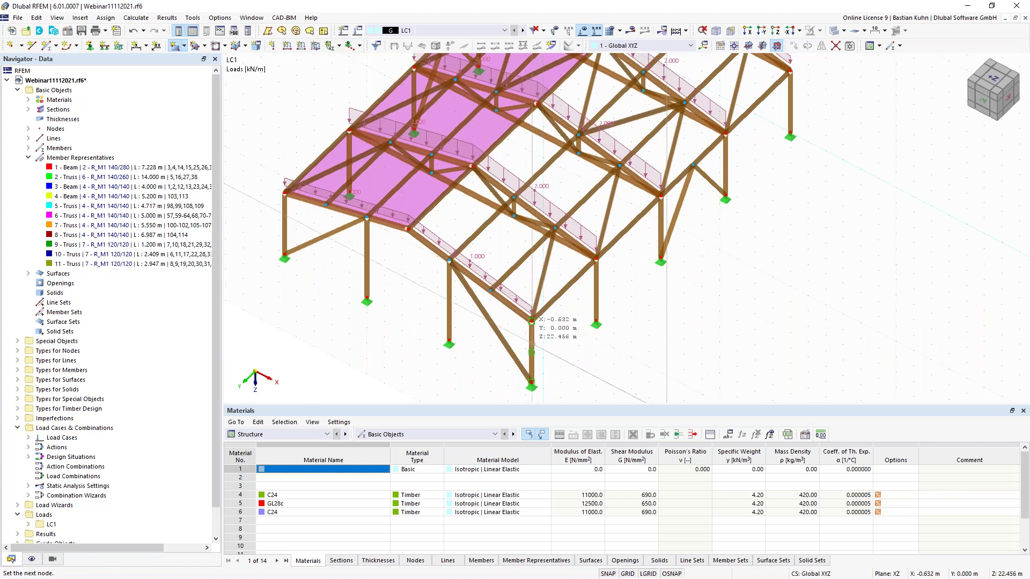
{"action": "left_click", "coordinate": [531, 322]}
{"action": "key", "text": "Escape"}
{"action": "scroll", "coordinate": [552, 346], "scroll_direction": "down", "scroll_amount": 8}
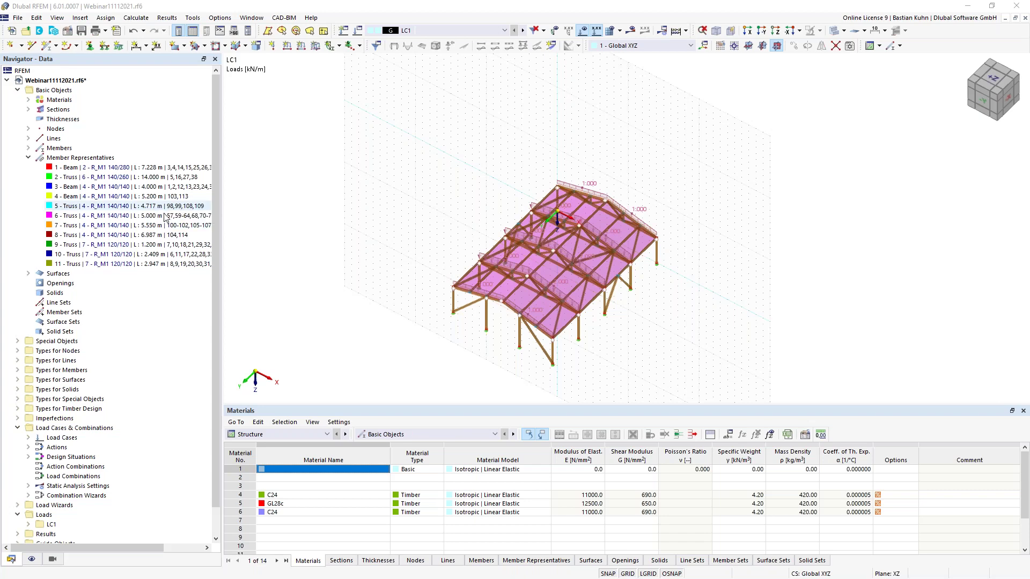
Step: In surface 1's load transfer settings, exclude members parallel to 92, 105 and 101, an eaves member and two roof braces
{"action": "scroll", "coordinate": [351, 247], "scroll_direction": "up", "scroll_amount": 2}
{"action": "middle_click_drag", "start_coordinate": [351, 248], "coordinate": [321, 204]}
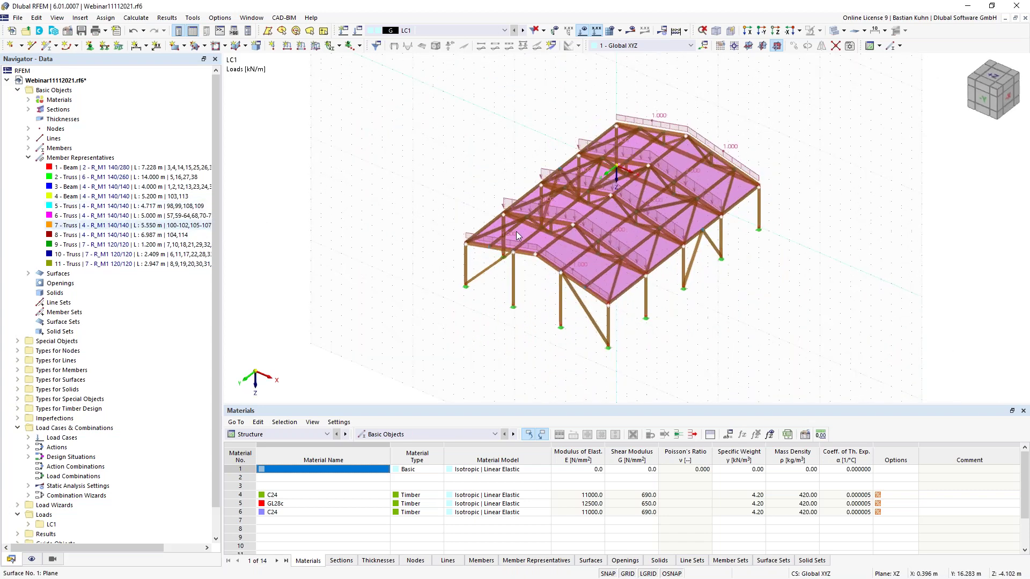
{"action": "scroll", "coordinate": [546, 235], "scroll_direction": "up", "scroll_amount": 2}
{"action": "double_click", "coordinate": [547, 235]}
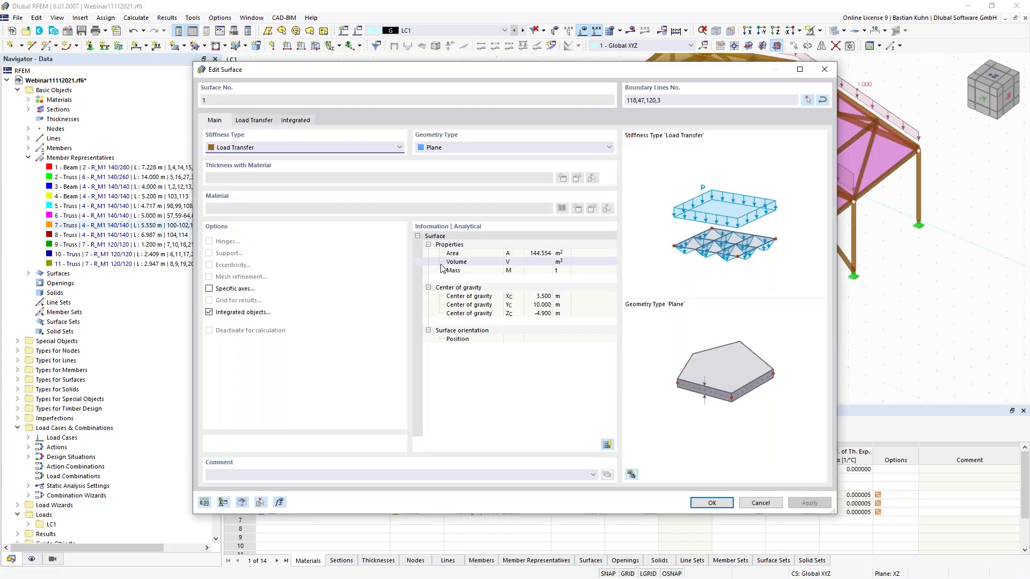
{"action": "left_click", "coordinate": [258, 120]}
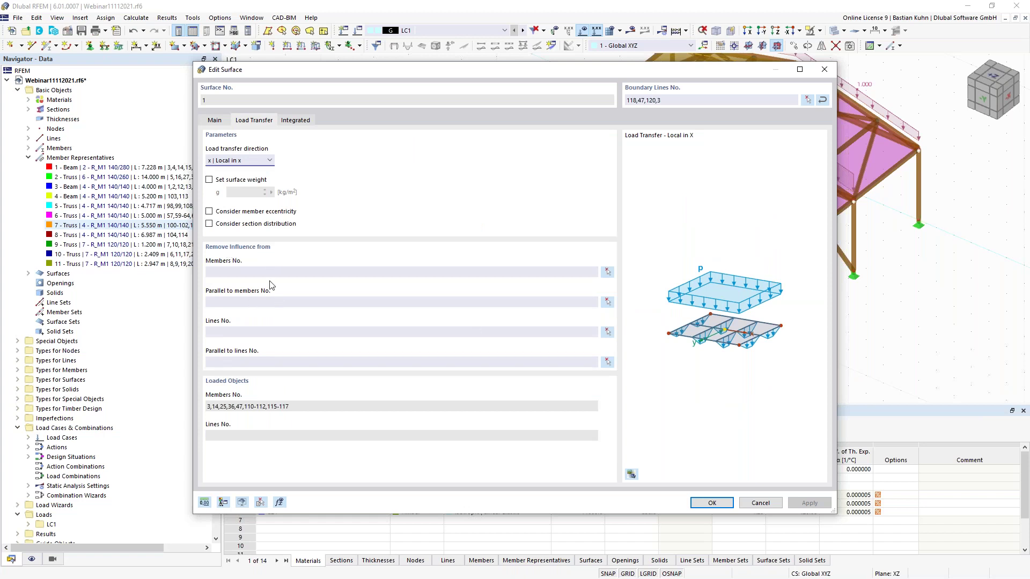
{"action": "left_click", "coordinate": [608, 303]}
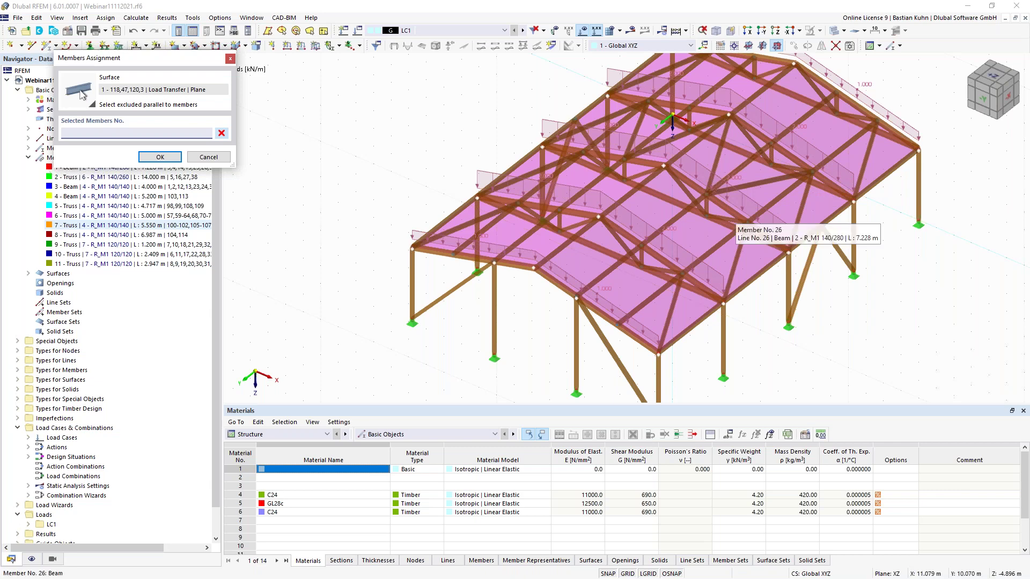
{"action": "middle_click_drag", "start_coordinate": [704, 211], "coordinate": [642, 197]}
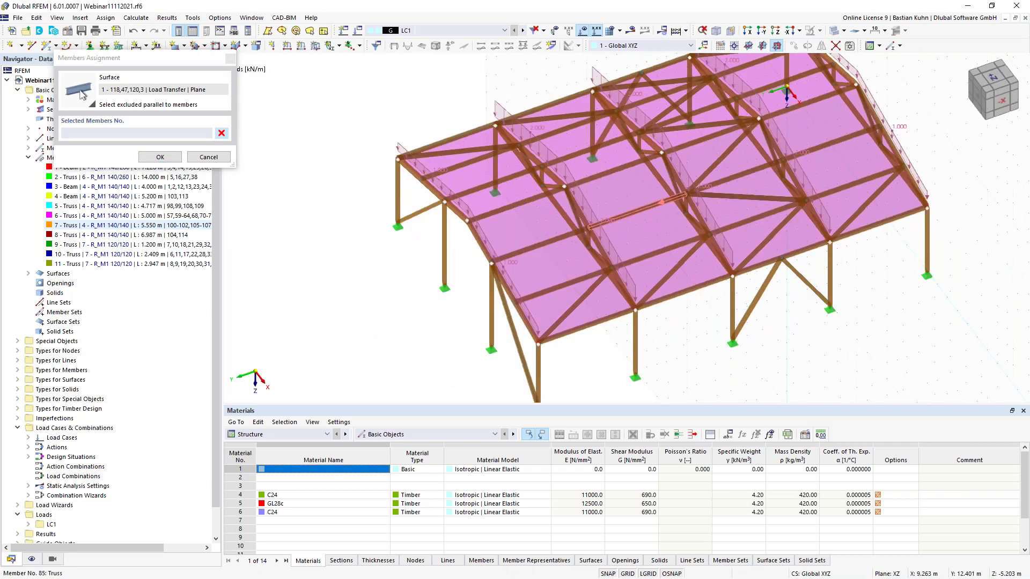
{"action": "left_click", "coordinate": [603, 321]}
{"action": "left_click", "coordinate": [581, 299]}
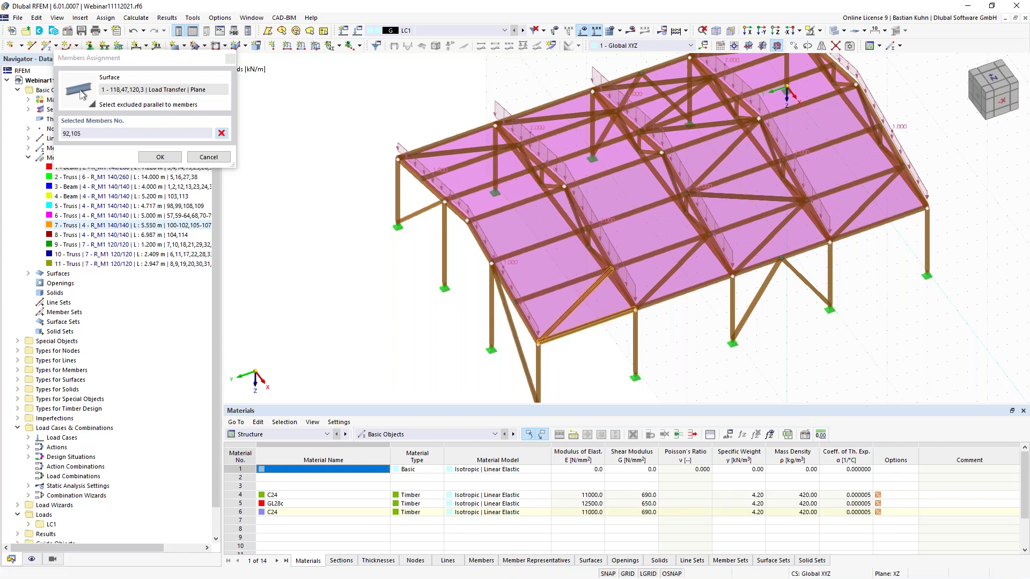
{"action": "left_click", "coordinate": [732, 196]}
{"action": "middle_click_drag", "start_coordinate": [732, 197], "coordinate": [697, 194], "text": "ctrl"}
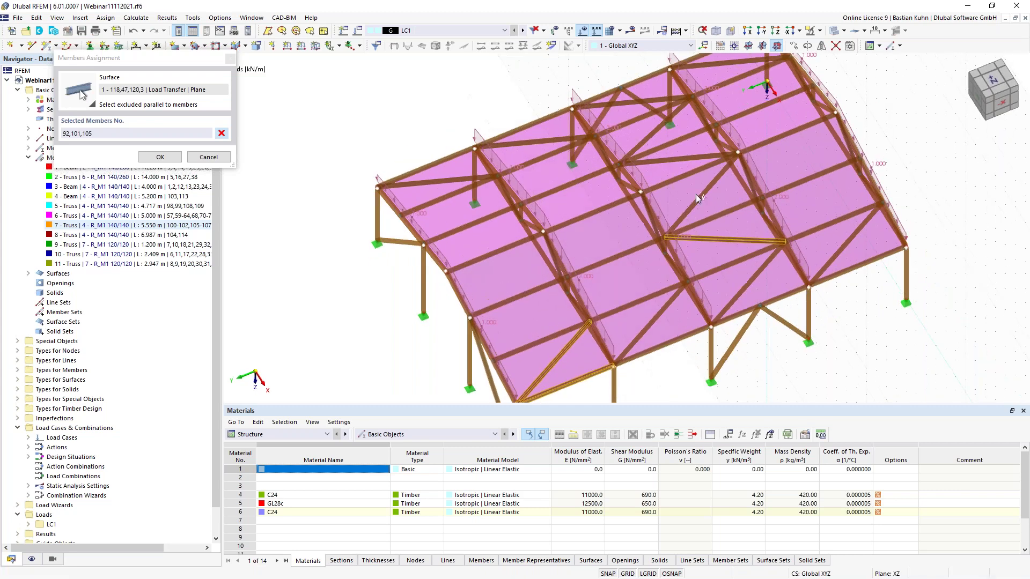
Step: Add roof braces 110-112 and 115 to surface 1's parallel-member exclusions and apply the surface settings
{"action": "left_click", "coordinate": [653, 137]}
{"action": "left_click", "coordinate": [665, 159]}
{"action": "left_click", "coordinate": [633, 102]}
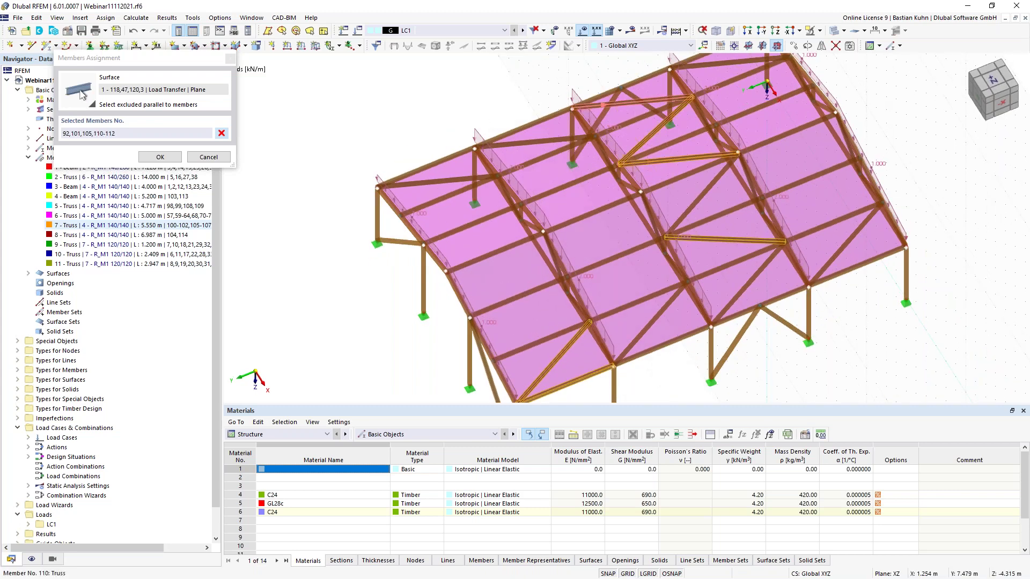
{"action": "left_click", "coordinate": [445, 180]}
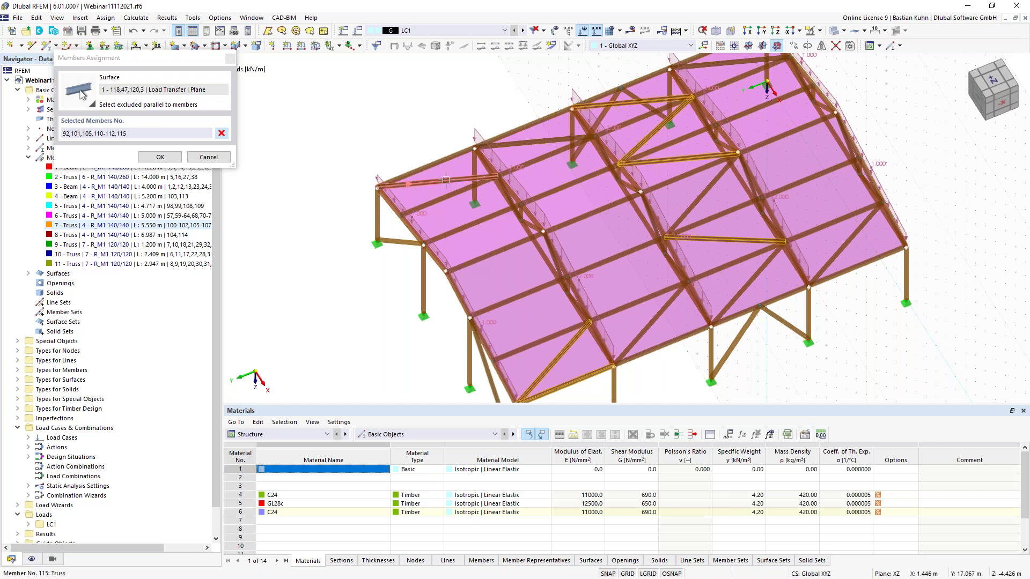
{"action": "left_click", "coordinate": [166, 160]}
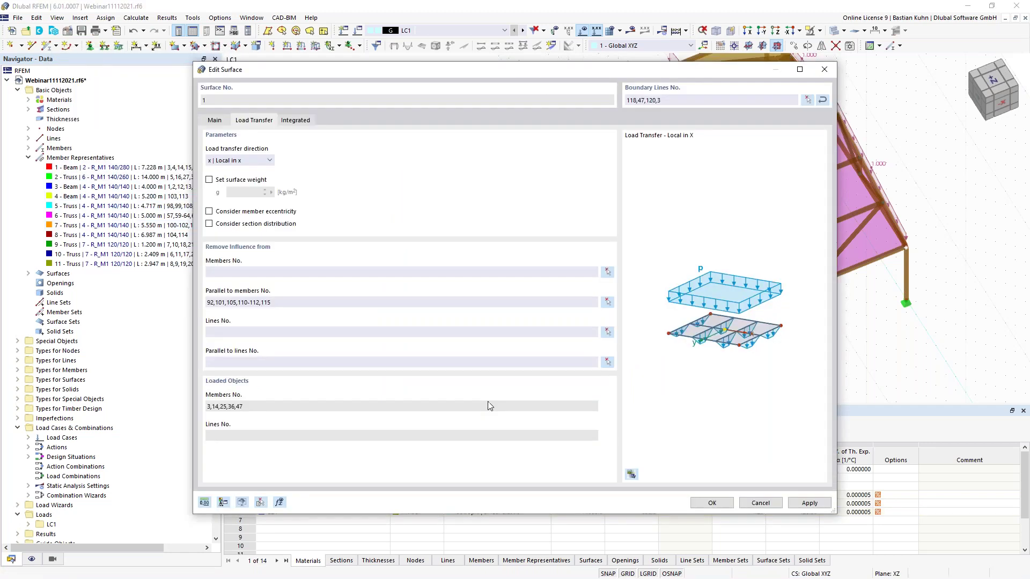
{"action": "left_click", "coordinate": [711, 503]}
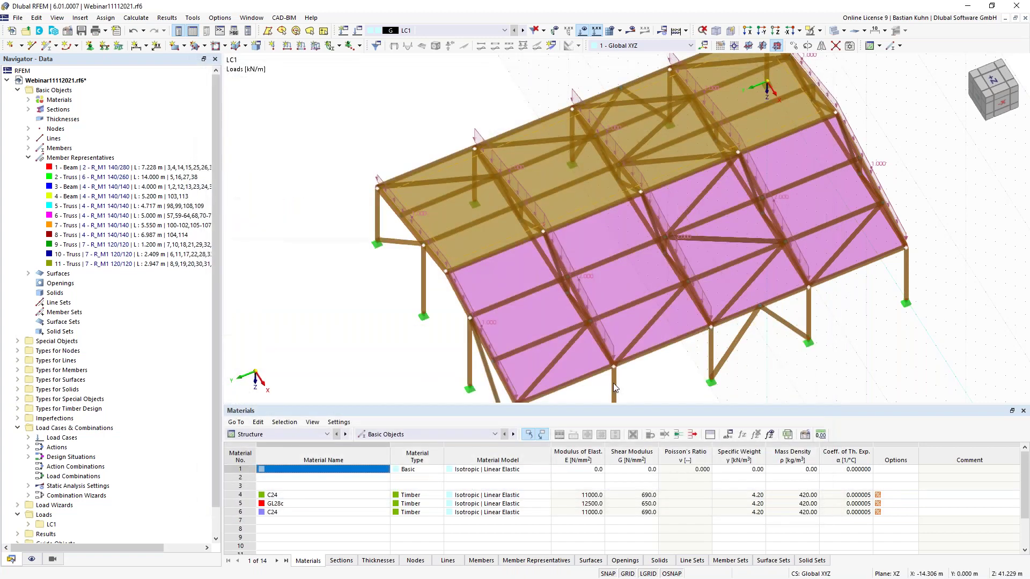
Step: Remove the load transfer influence of members parallel to 92, 100-102 and 105 from surface 2
{"action": "double_click", "coordinate": [594, 237]}
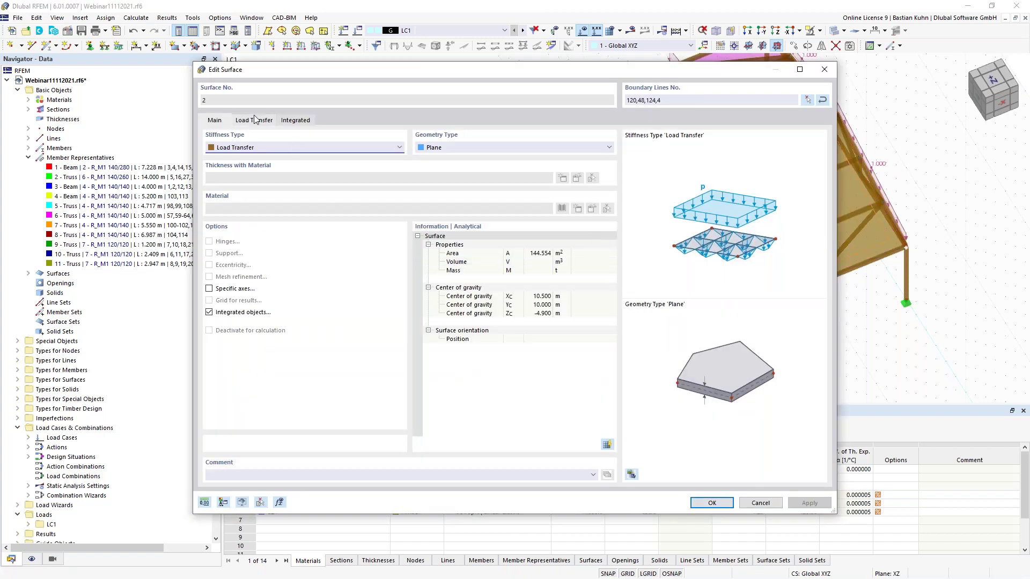
{"action": "left_click", "coordinate": [256, 119]}
{"action": "left_click", "coordinate": [607, 303]}
{"action": "left_click", "coordinate": [569, 381]}
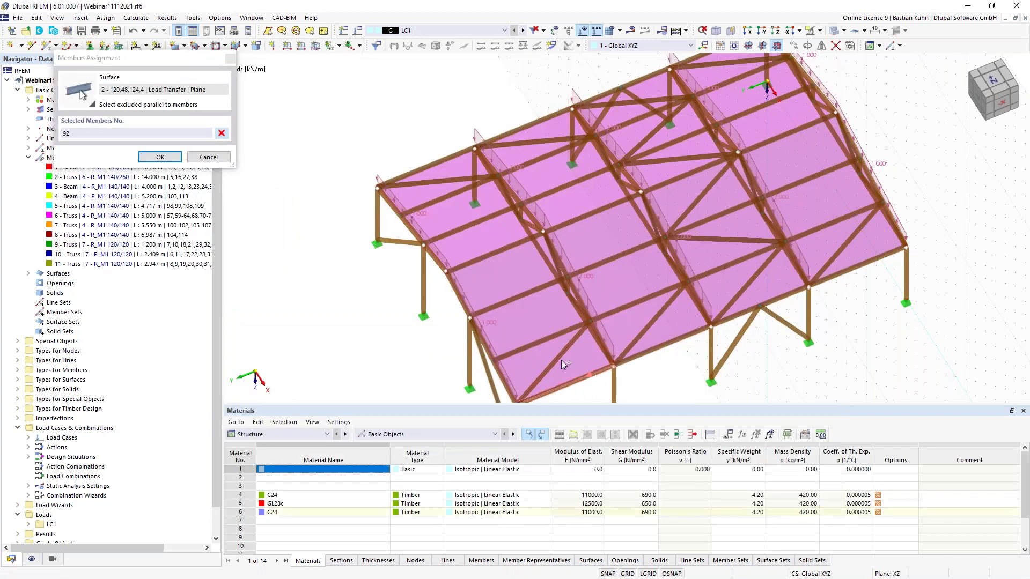
{"action": "left_click", "coordinate": [743, 290]}
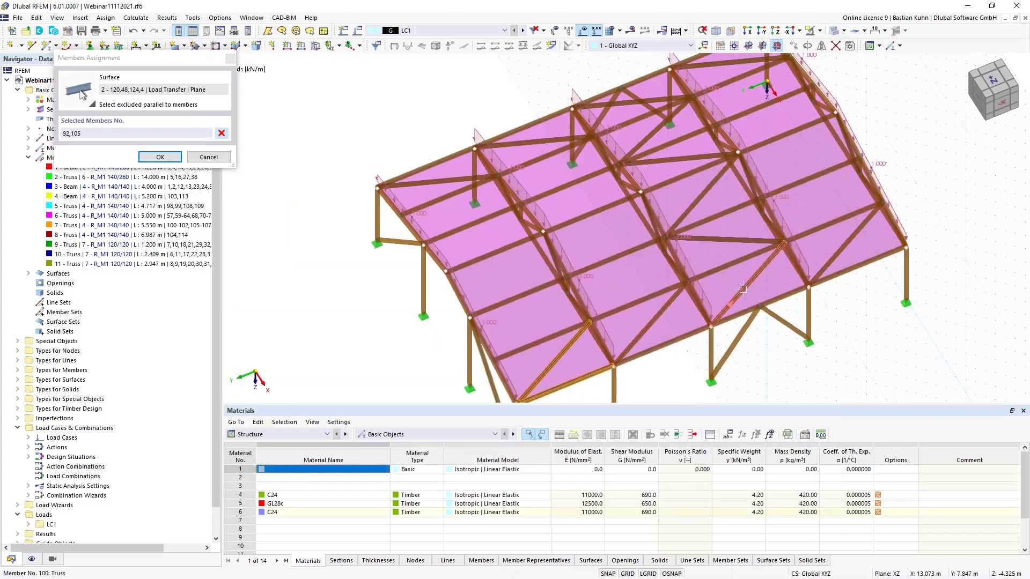
{"action": "left_click", "coordinate": [738, 242]}
{"action": "left_click", "coordinate": [698, 206]}
{"action": "left_click", "coordinate": [160, 157]}
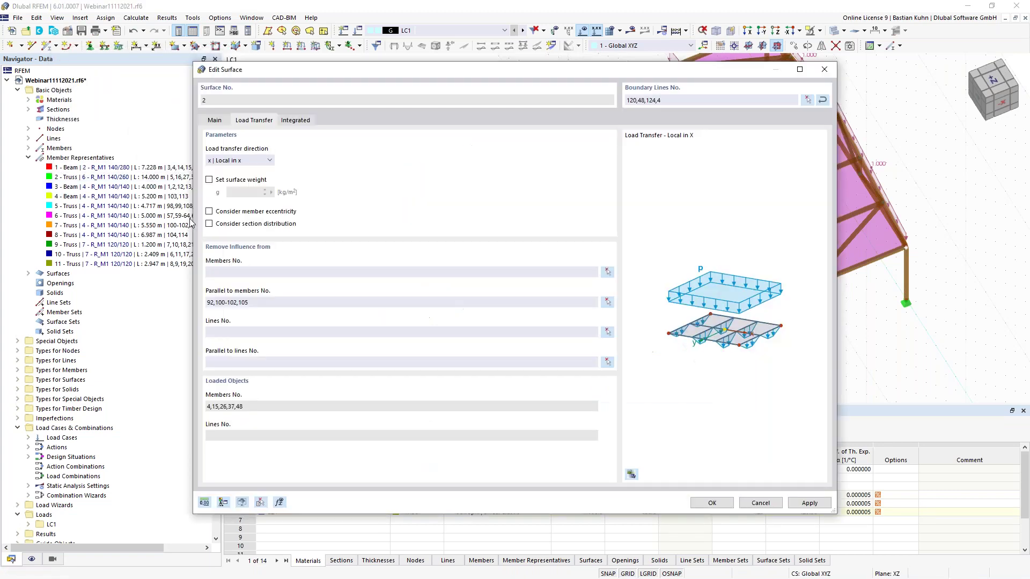
{"action": "left_click", "coordinate": [712, 503]}
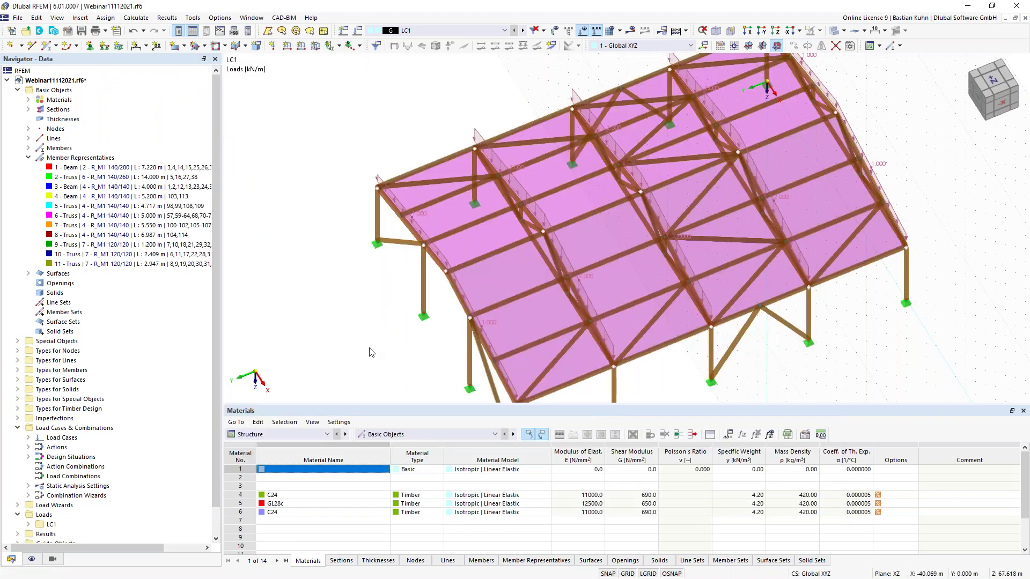
Step: Hide the work plane grid and enlarge the table area below the model
{"action": "scroll", "coordinate": [368, 329], "scroll_direction": "down", "scroll_amount": 3}
{"action": "middle_click_drag", "start_coordinate": [368, 329], "coordinate": [408, 338]}
{"action": "middle_click_drag", "start_coordinate": [409, 338], "coordinate": [408, 318], "text": "ctrl"}
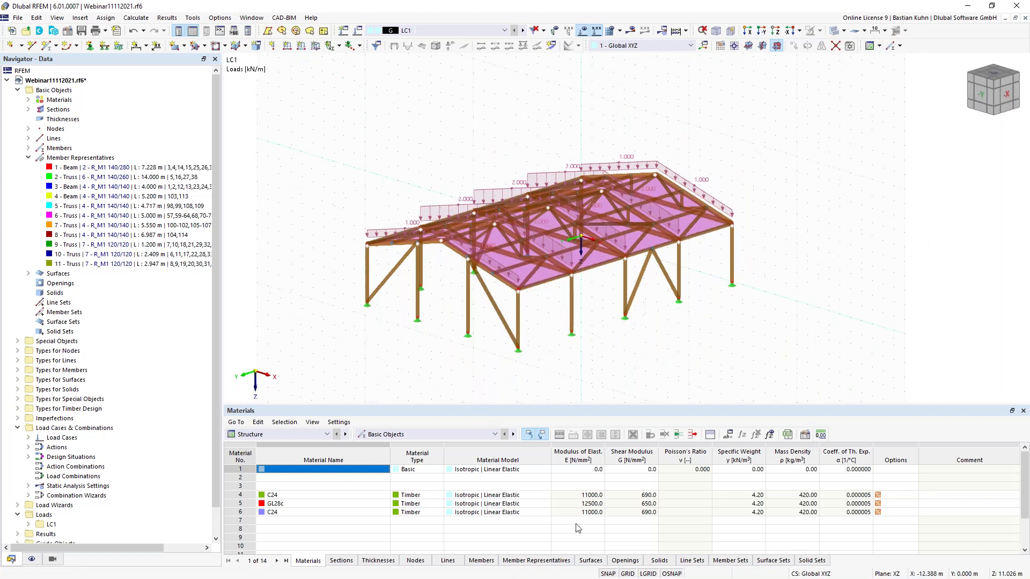
{"action": "left_click", "coordinate": [628, 574]}
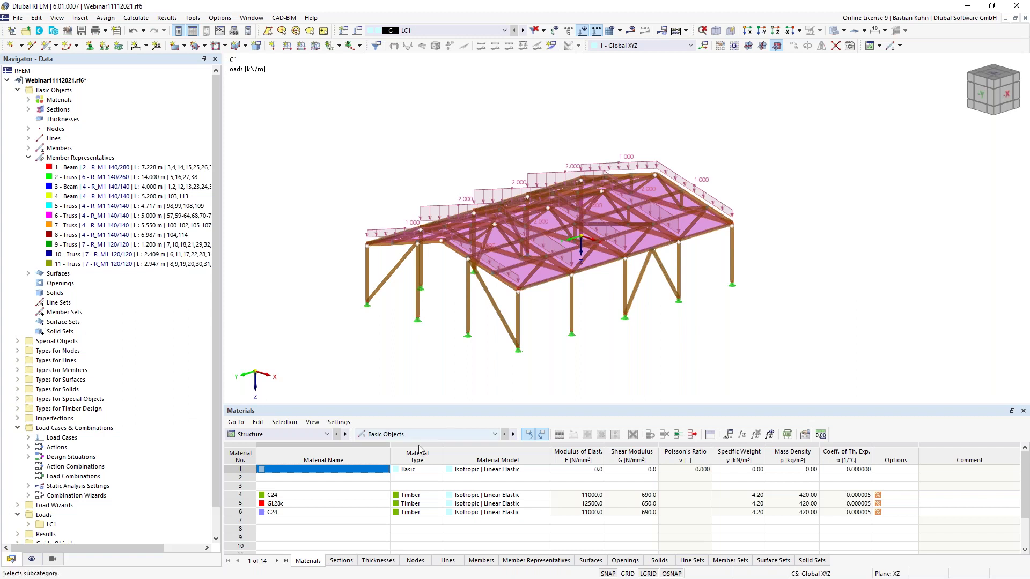
{"action": "left_click_drag", "start_coordinate": [353, 407], "coordinate": [360, 319]}
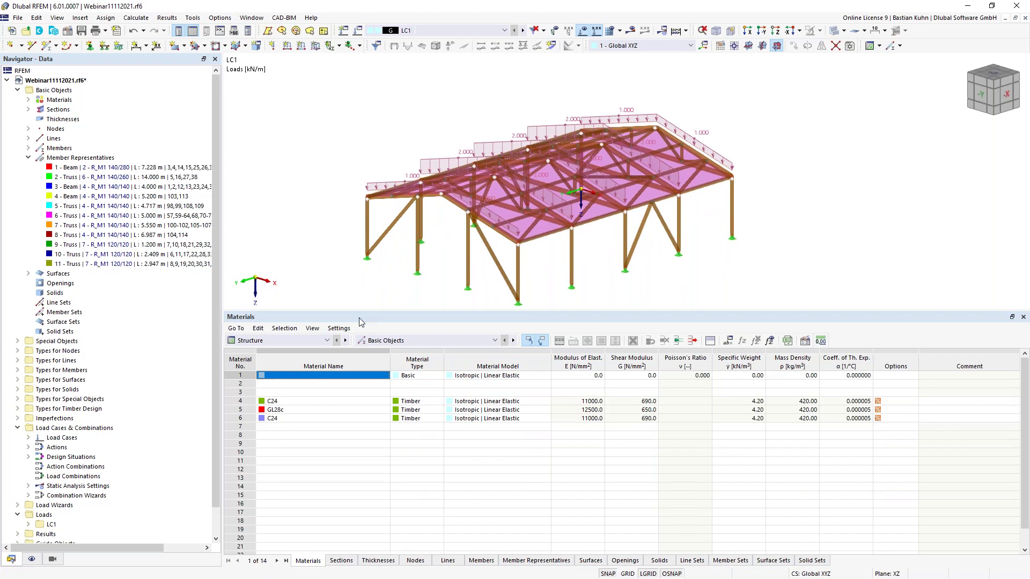
Step: Start a new snow load in the load wizards and set its roof type to Duopitch
{"action": "left_click", "coordinate": [320, 346]}
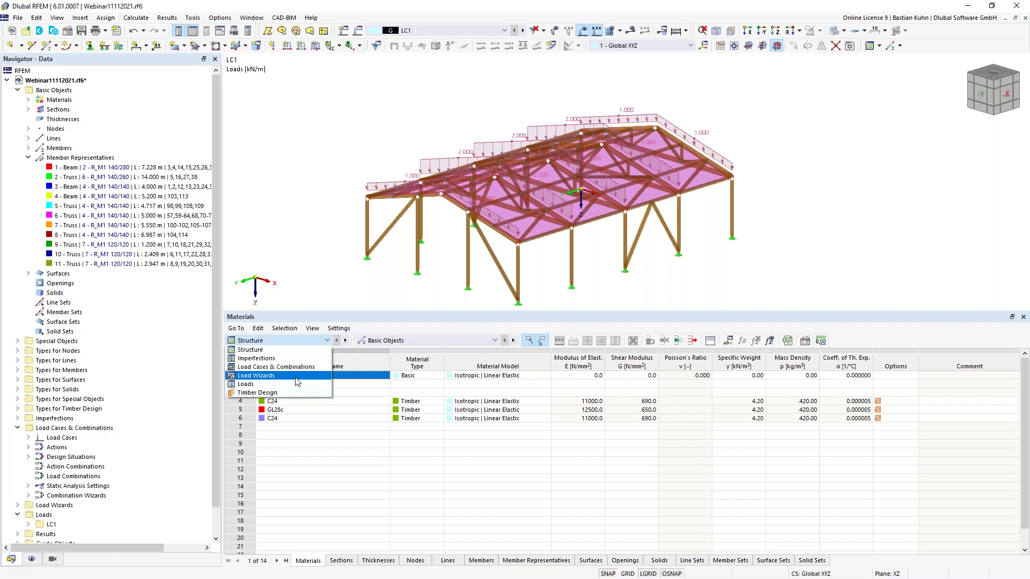
{"action": "left_click", "coordinate": [295, 376]}
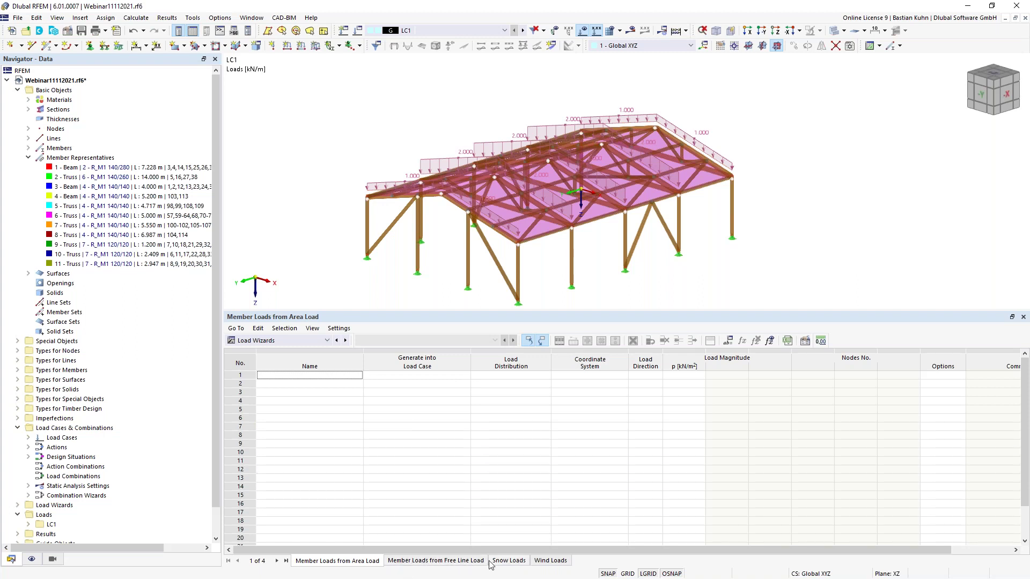
{"action": "left_click", "coordinate": [507, 561]}
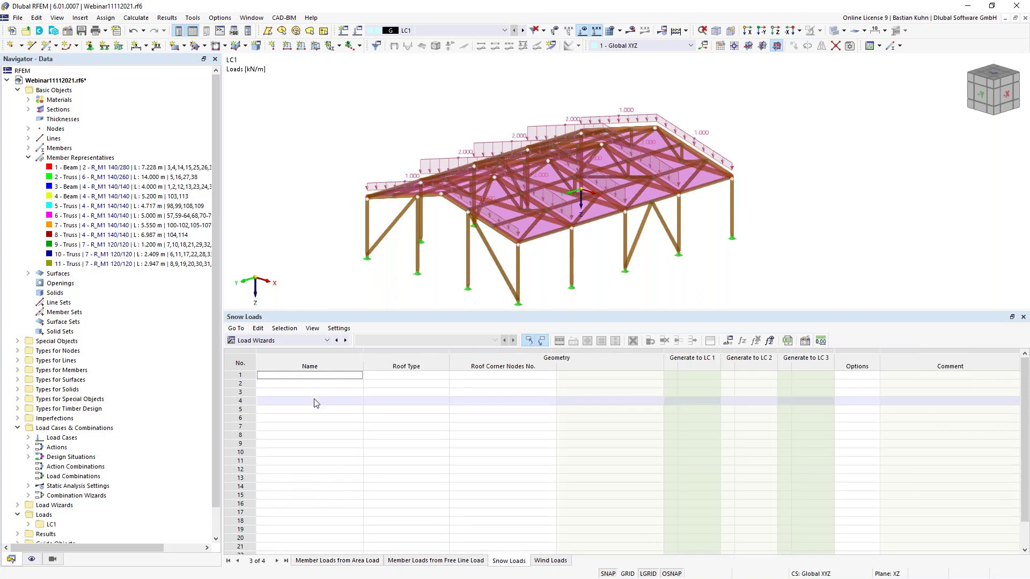
{"action": "left_click", "coordinate": [319, 376]}
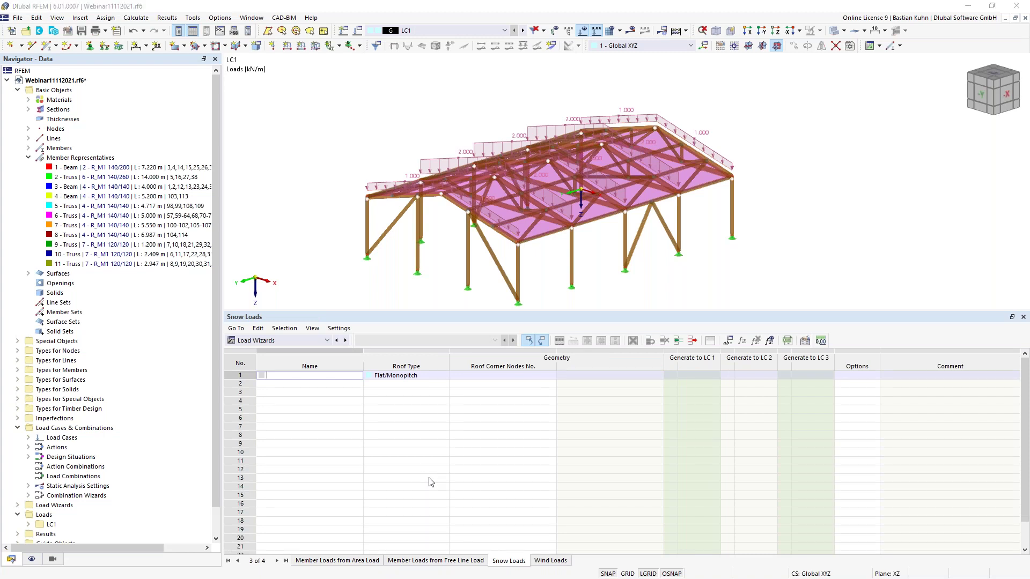
{"action": "left_click", "coordinate": [534, 142]}
{"action": "left_click", "coordinate": [531, 158]}
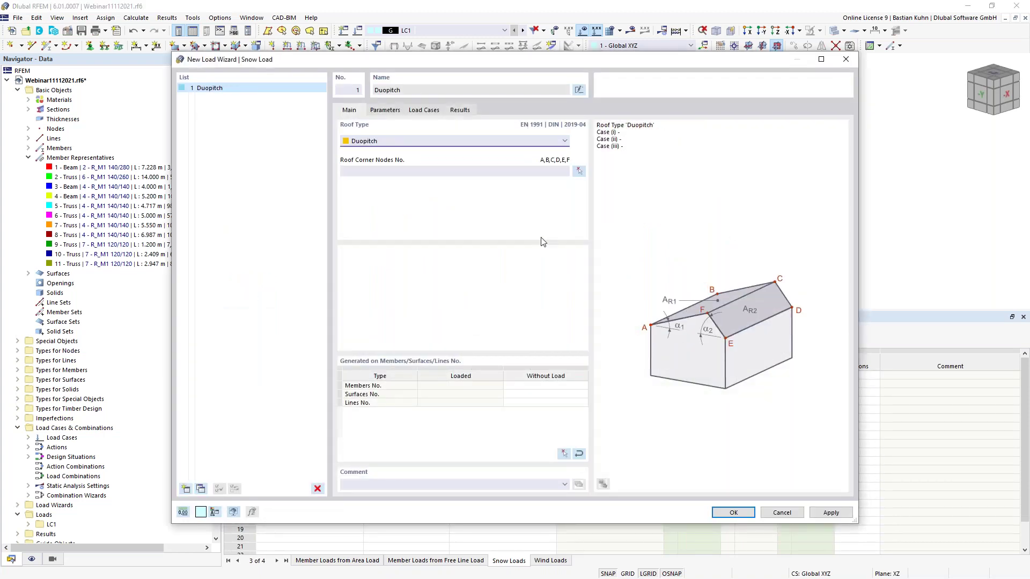
Step: Assign nodes 2, 46, 49, 48, 4 and 5 as the duopitch snow load's roof corner nodes
{"action": "left_click", "coordinate": [578, 172]}
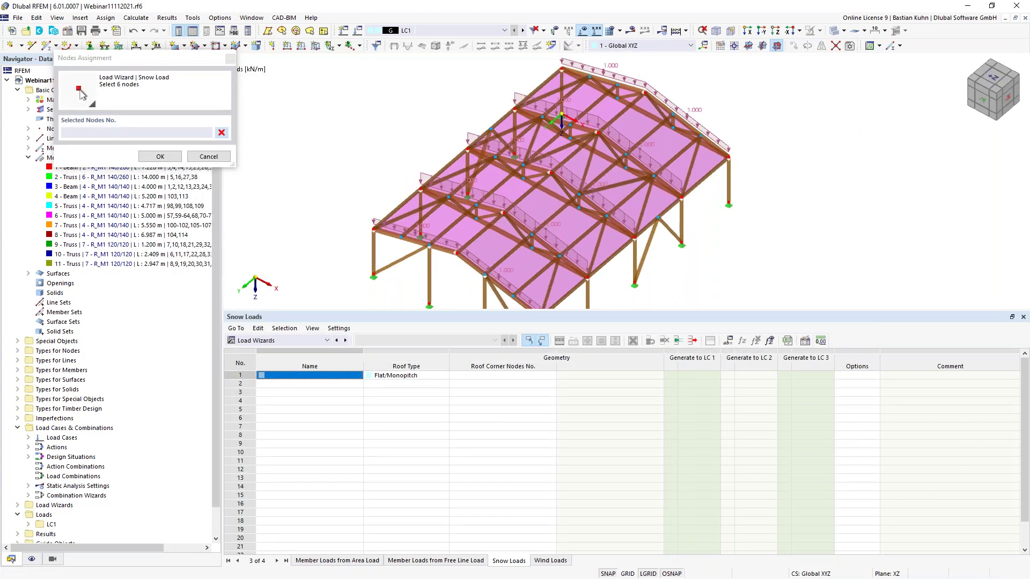
{"action": "left_click", "coordinate": [533, 112]}
{"action": "left_click", "coordinate": [455, 253]}
{"action": "left_click", "coordinate": [484, 276]}
{"action": "middle_click_drag", "start_coordinate": [481, 281], "coordinate": [470, 257]}
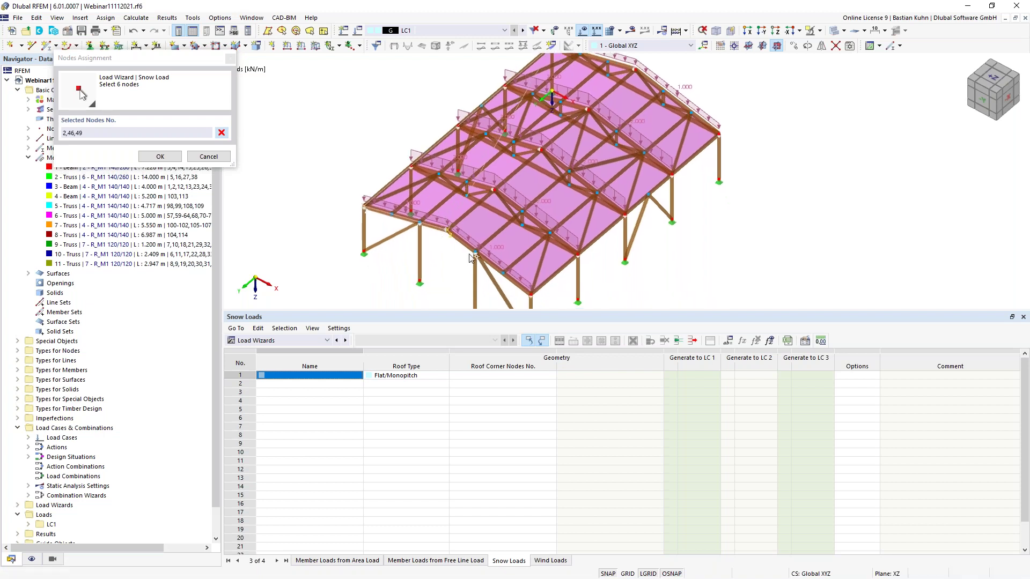
{"action": "left_click", "coordinate": [532, 294]}
{"action": "middle_click_drag", "start_coordinate": [719, 134], "coordinate": [700, 195]}
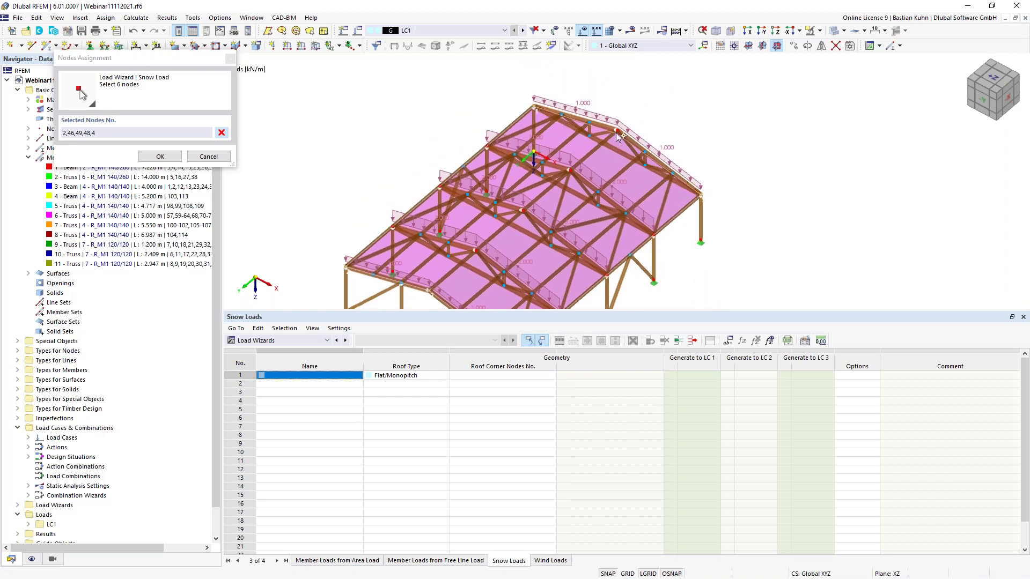
{"action": "left_click", "coordinate": [616, 129]}
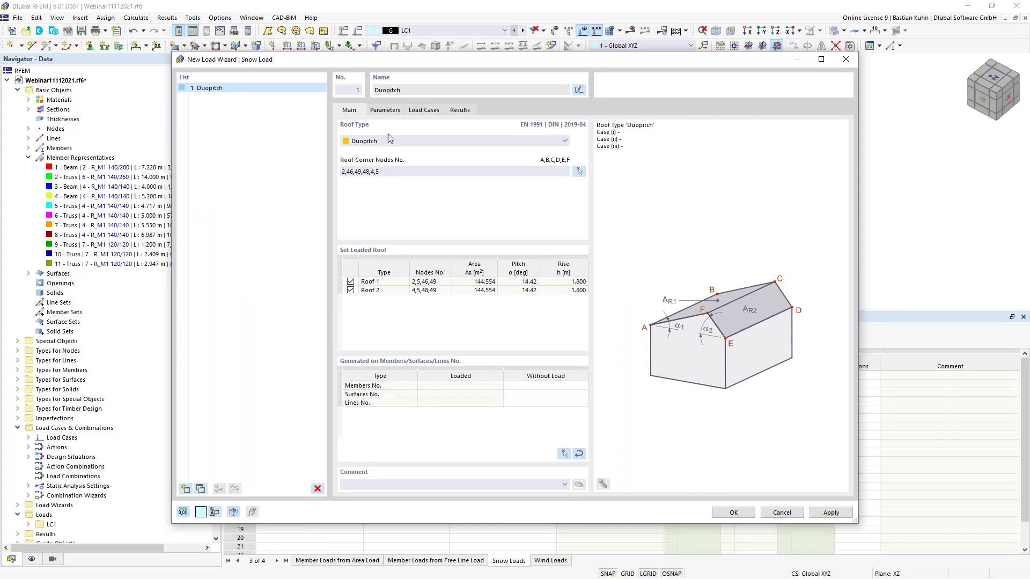
Step: Review the snow load parameters and exclude cases (ii) and (iii) from load generation
{"action": "left_click", "coordinate": [384, 110]}
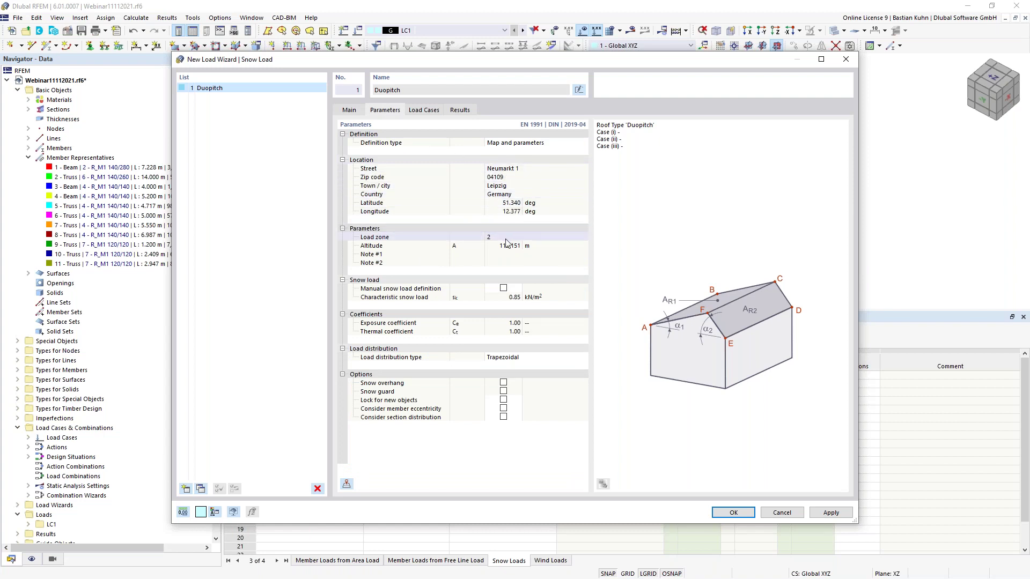
{"action": "left_click", "coordinate": [432, 111]}
{"action": "left_click", "coordinate": [353, 167]}
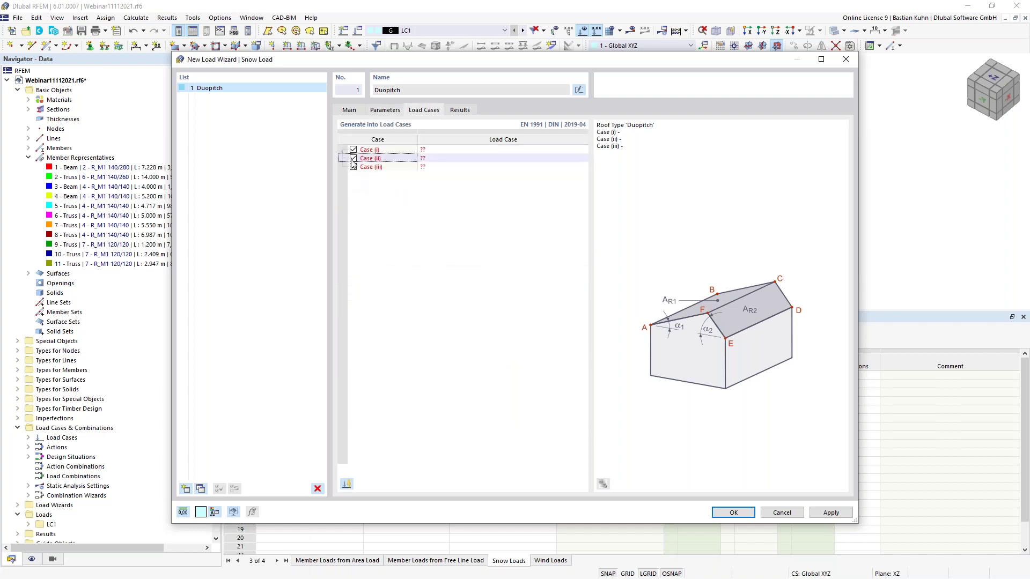
{"action": "left_click", "coordinate": [354, 159]}
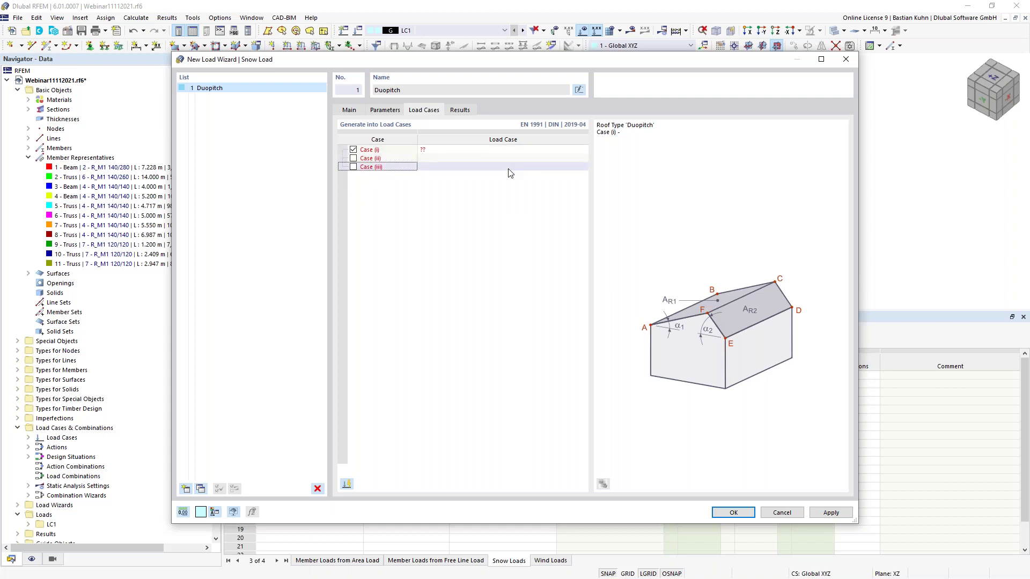
Step: Open load case management from the case (i) assignment and add three new load cases
{"action": "left_click", "coordinate": [536, 150]}
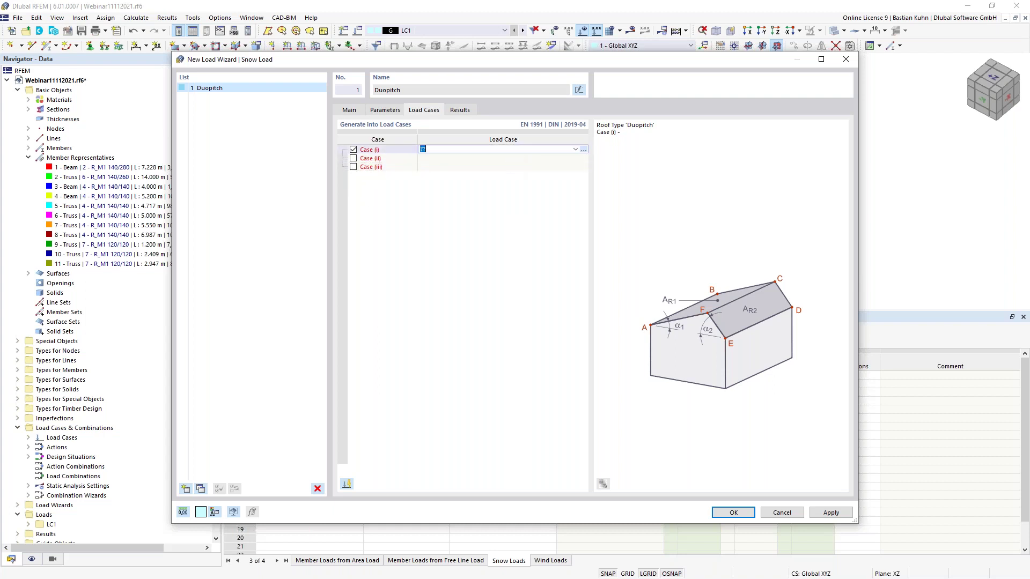
{"action": "left_click", "coordinate": [584, 150]}
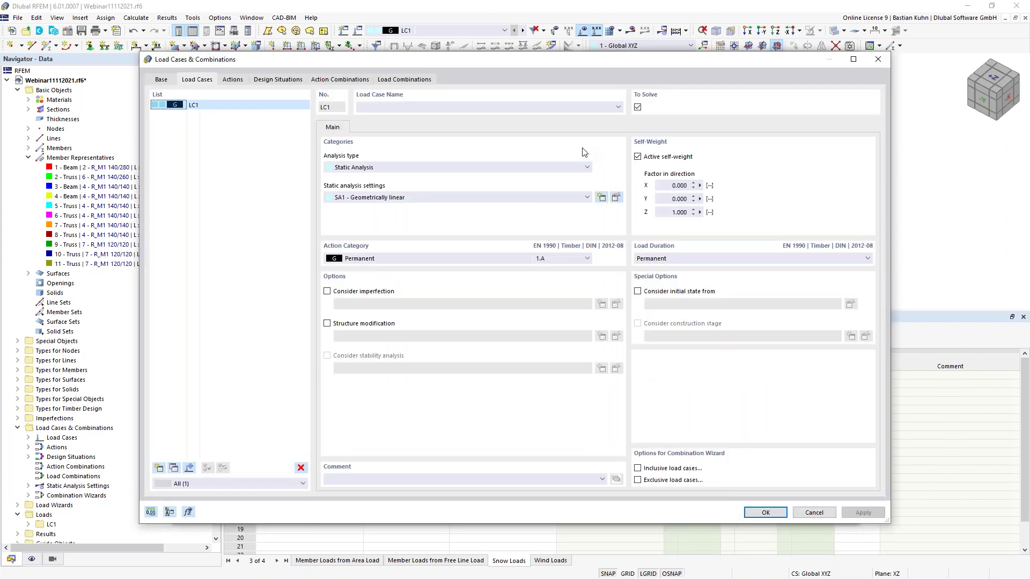
{"action": "left_click", "coordinate": [159, 468]}
{"action": "left_click", "coordinate": [159, 468]}
{"action": "left_click", "coordinate": [159, 468]}
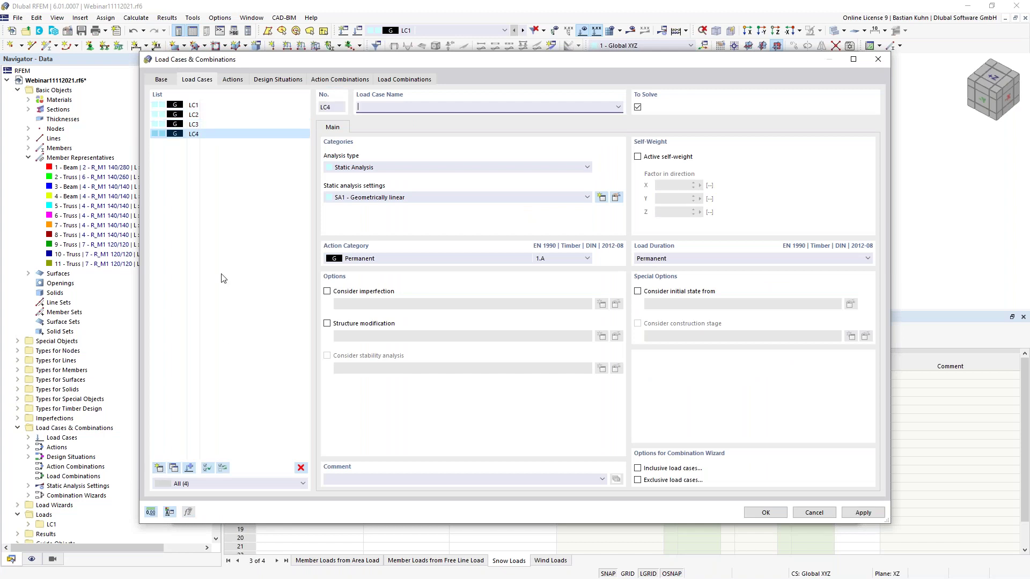
Step: Set LC2's action category to Snow / Ice loads - H <= 1000 m
{"action": "left_click", "coordinate": [226, 115]}
{"action": "left_click", "coordinate": [432, 262]}
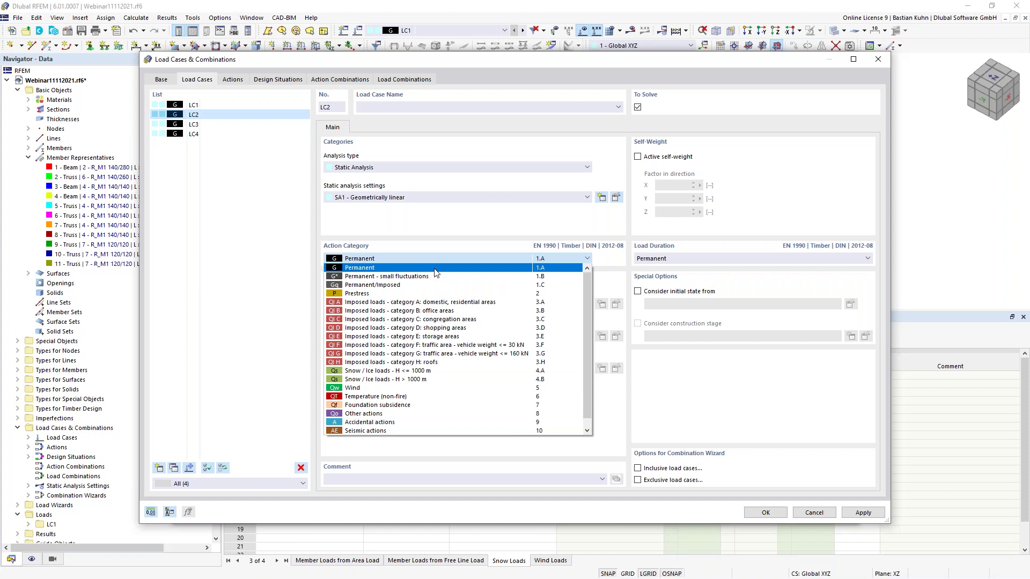
{"action": "left_click", "coordinate": [435, 372]}
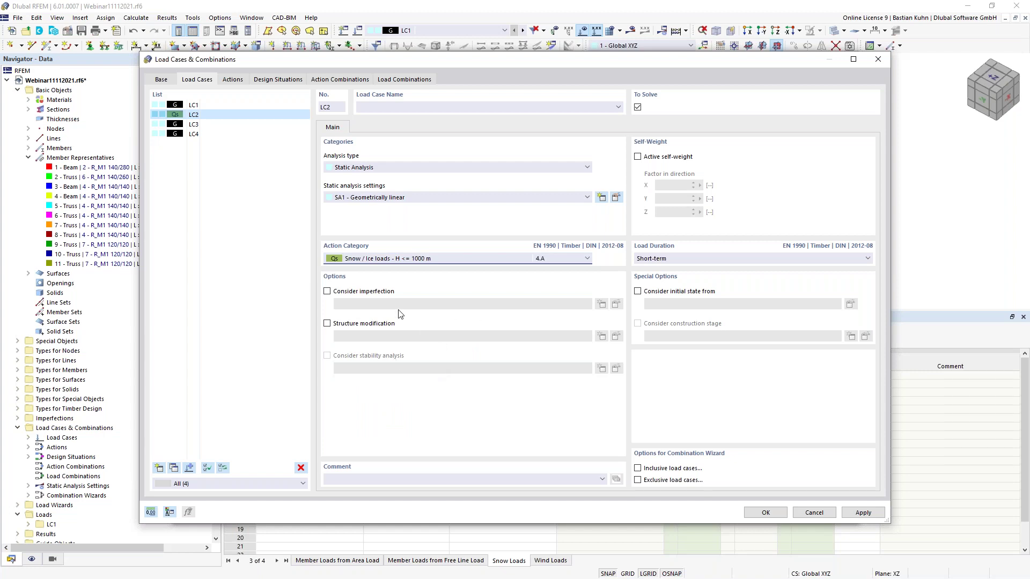
Step: Set the action category of LC3 and LC4 to Wind
{"action": "left_click", "coordinate": [220, 124]}
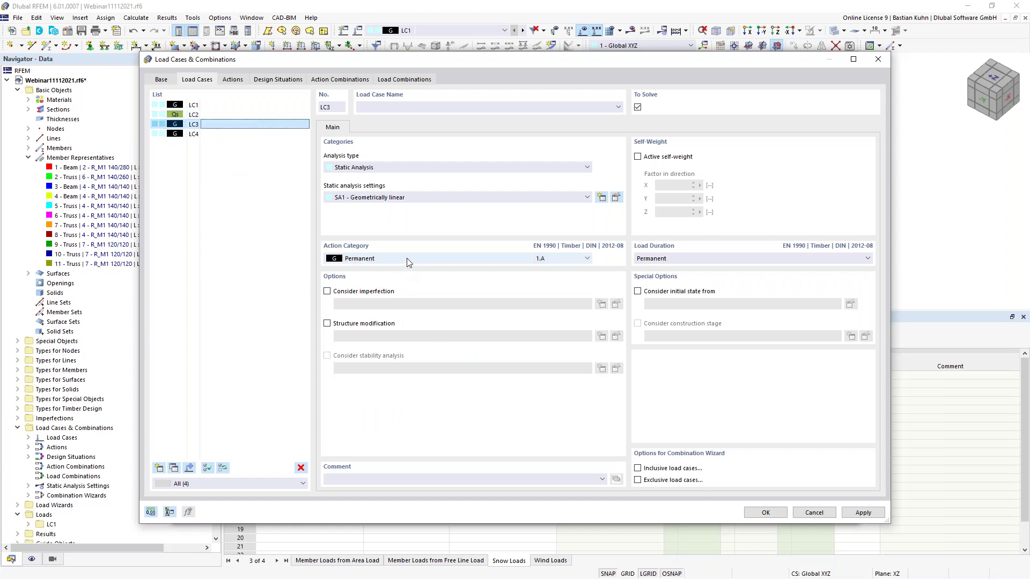
{"action": "left_click", "coordinate": [407, 259]}
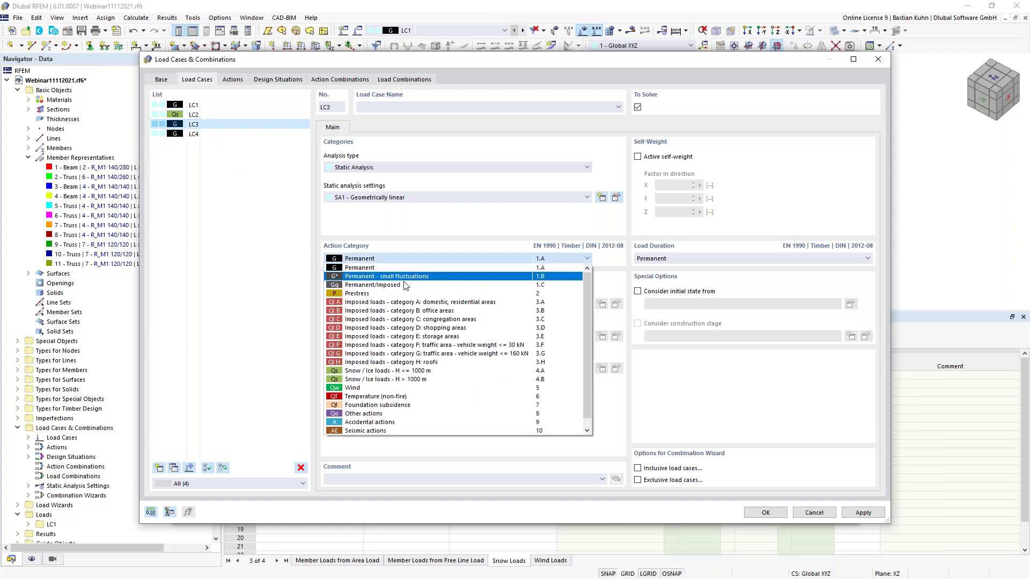
{"action": "left_click", "coordinate": [404, 391]}
{"action": "left_click", "coordinate": [215, 135]}
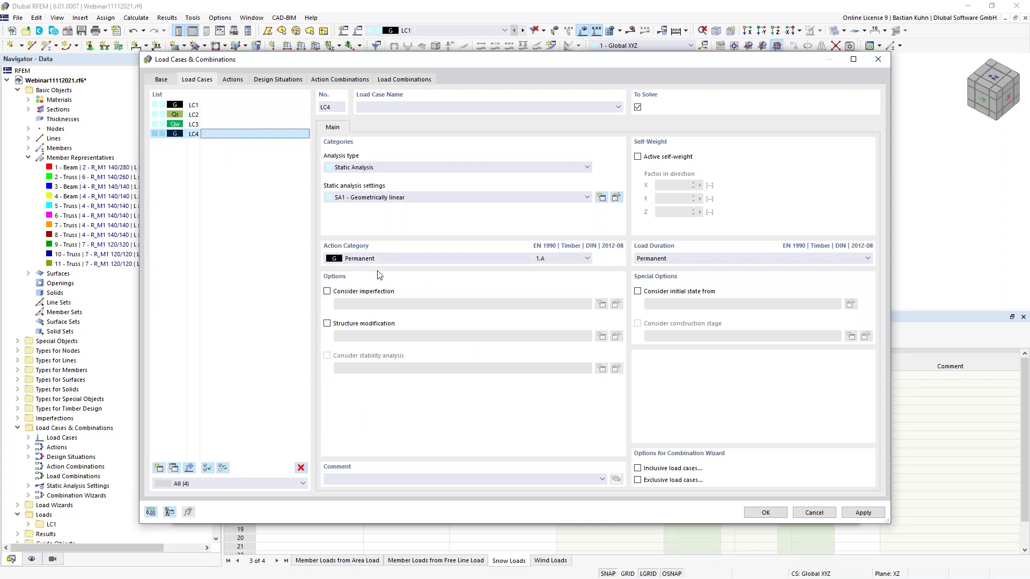
{"action": "left_click", "coordinate": [385, 263]}
{"action": "left_click", "coordinate": [387, 391]}
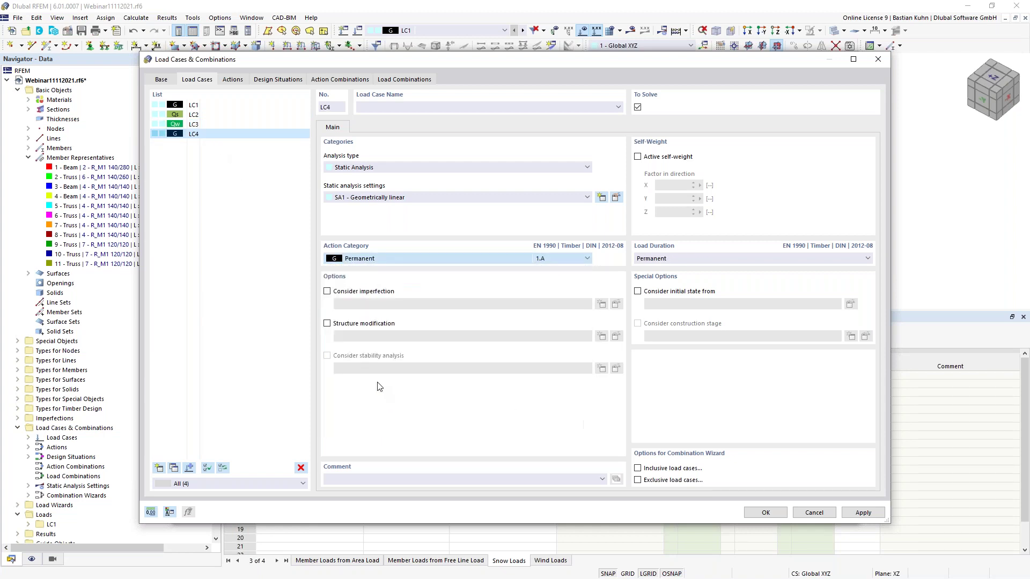
Step: Assign LC2 to snow case (i) and generate the duopitch snow load
{"action": "left_click", "coordinate": [224, 115]}
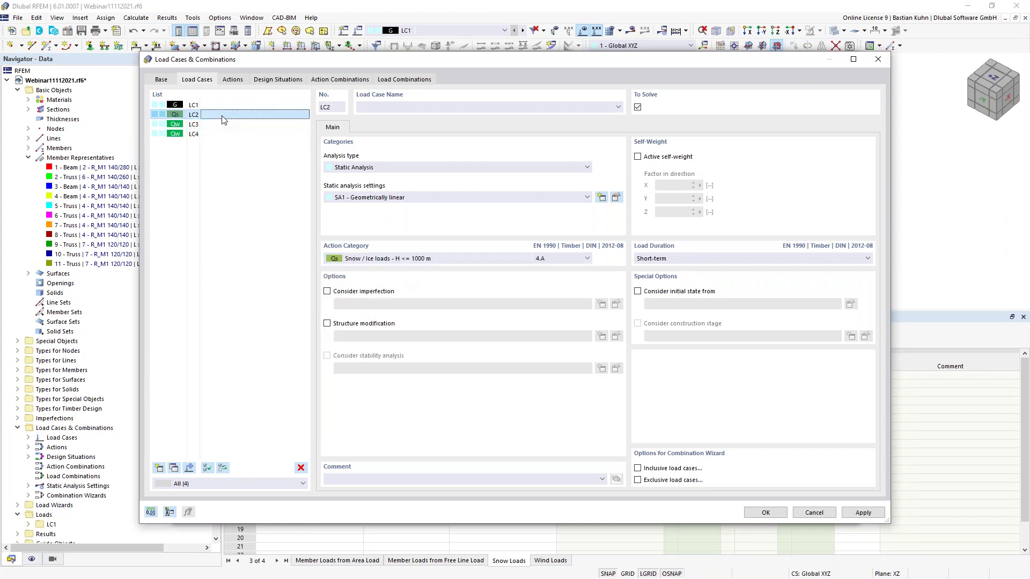
{"action": "left_click", "coordinate": [758, 517]}
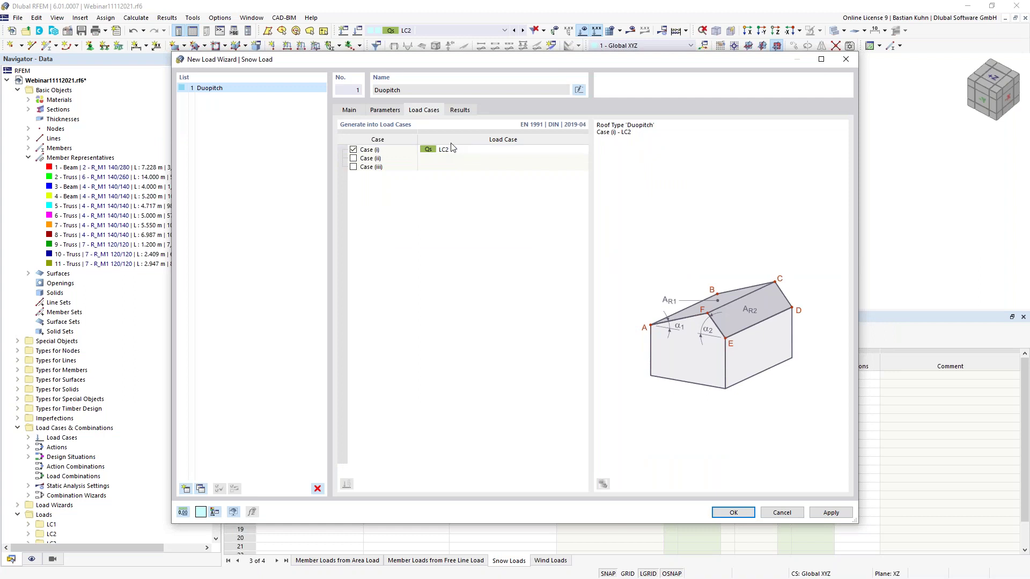
{"action": "left_click", "coordinate": [733, 513]}
{"action": "scroll", "coordinate": [373, 177], "scroll_direction": "down", "scroll_amount": 2}
{"action": "middle_click_drag", "start_coordinate": [373, 177], "coordinate": [446, 104]}
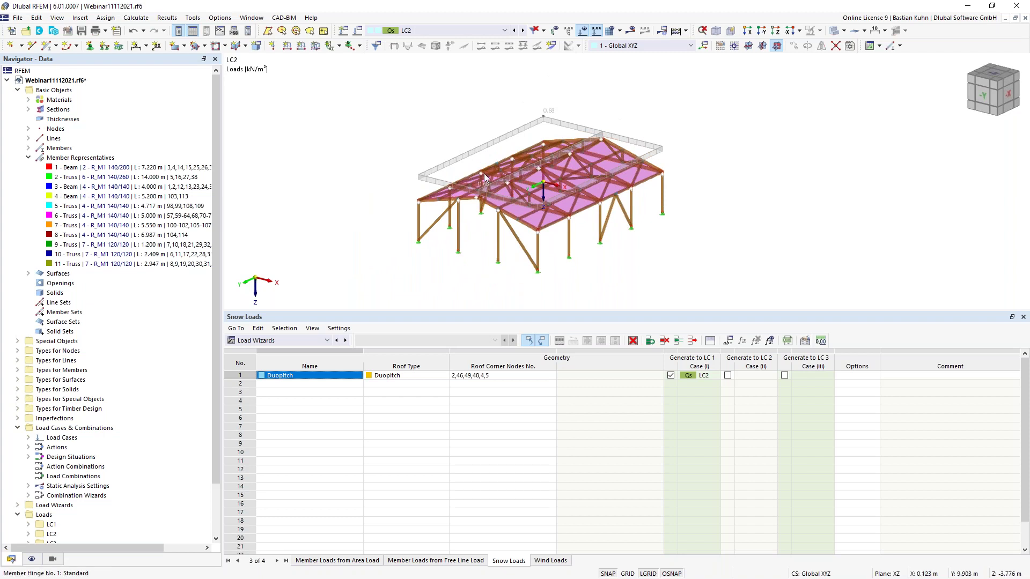
Step: Enable the separate display of load transfer for surfaces
{"action": "left_click", "coordinate": [31, 560]}
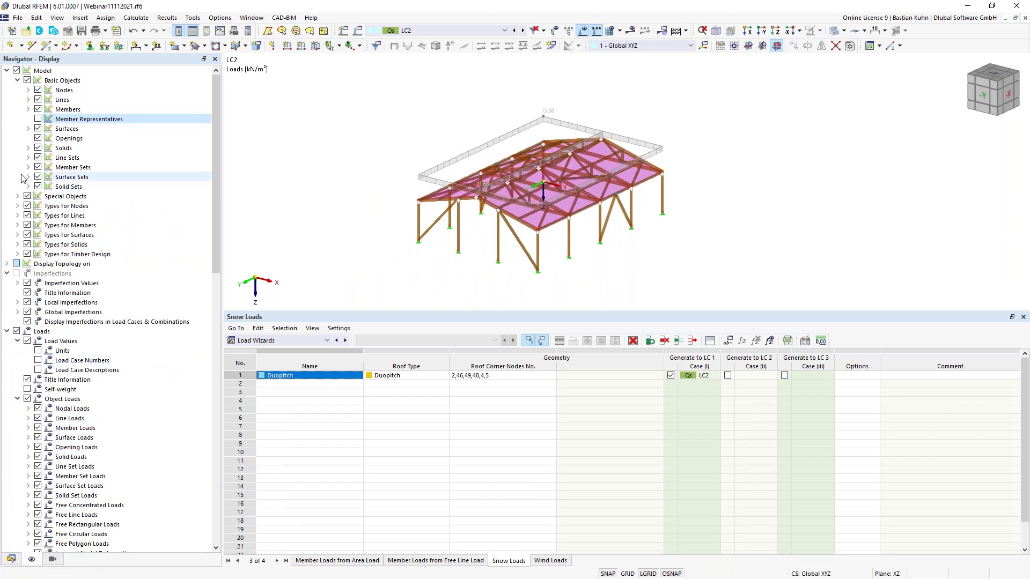
{"action": "left_click", "coordinate": [27, 129]}
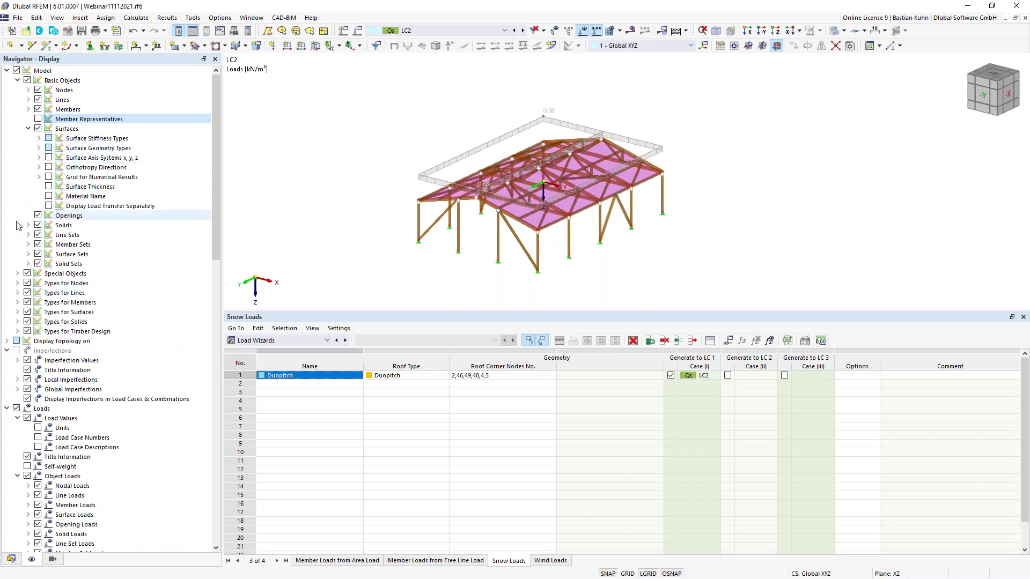
{"action": "left_click", "coordinate": [49, 206]}
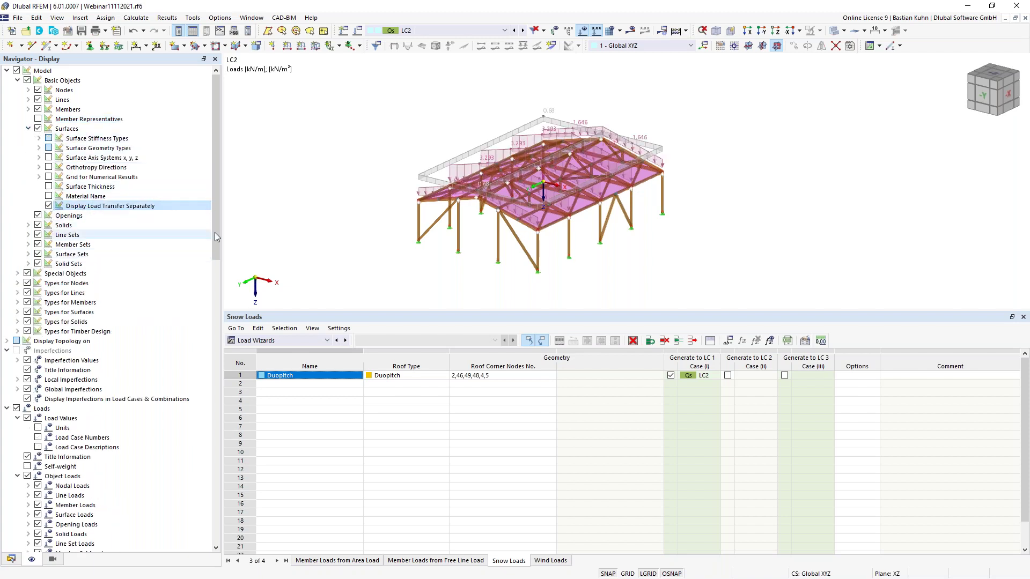
Step: Hide the area snow load above the roof and enlarge the model view by shrinking the table area
{"action": "right_click", "coordinate": [434, 173]}
{"action": "left_click", "coordinate": [450, 239]}
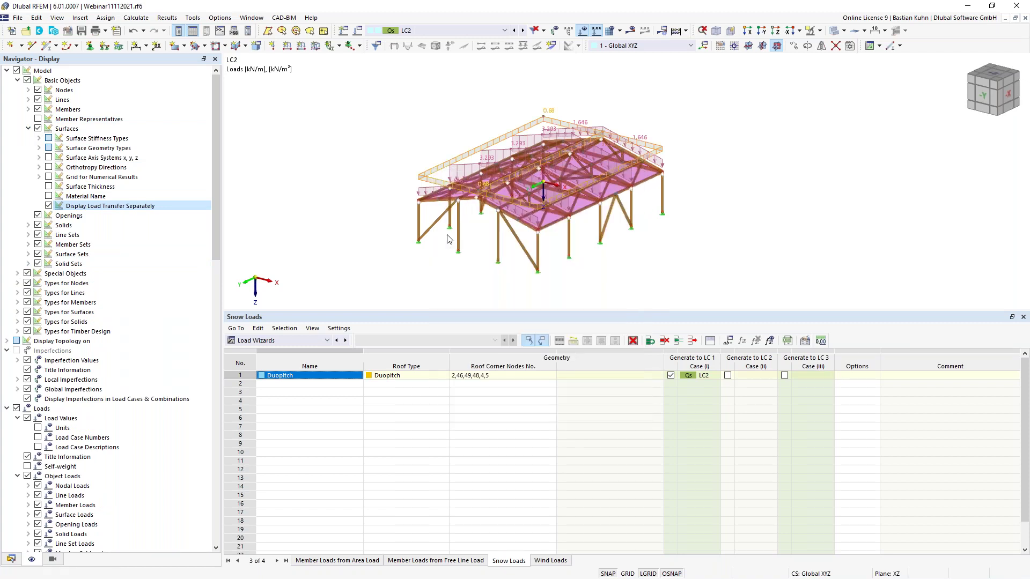
{"action": "scroll", "coordinate": [626, 244], "scroll_direction": "up", "scroll_amount": 1}
{"action": "middle_click_drag", "start_coordinate": [647, 250], "coordinate": [655, 287], "text": "ctrl"}
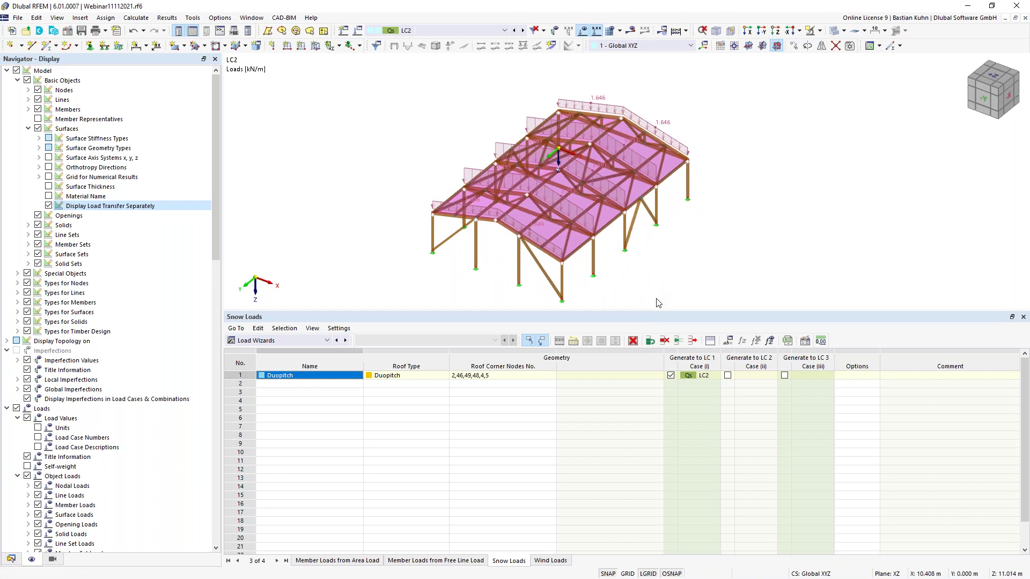
{"action": "left_click_drag", "start_coordinate": [661, 310], "coordinate": [660, 368]}
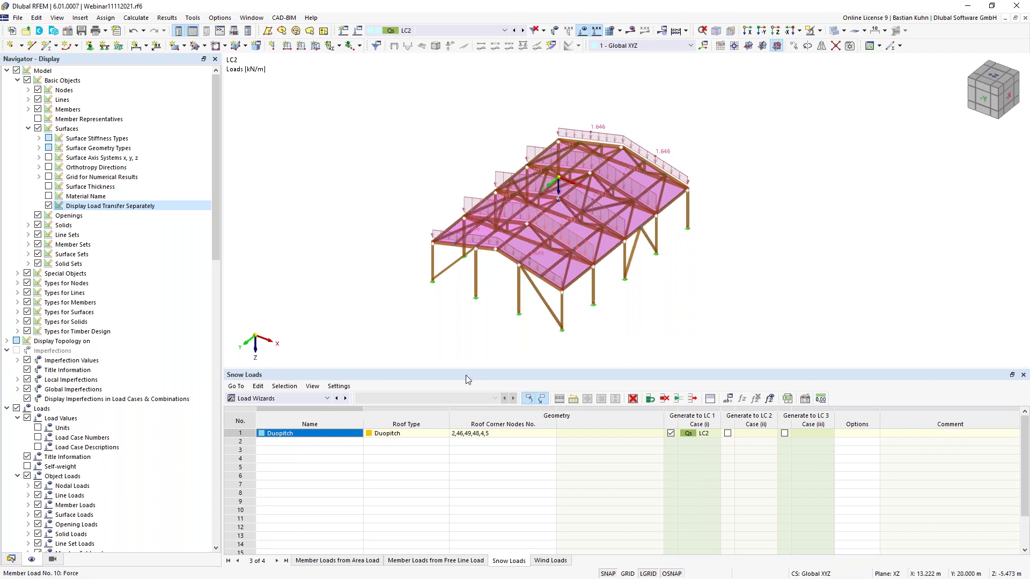
Step: Start a new wind load in the load wizards and set its type to Duopitch roof
{"action": "left_click", "coordinate": [551, 561]}
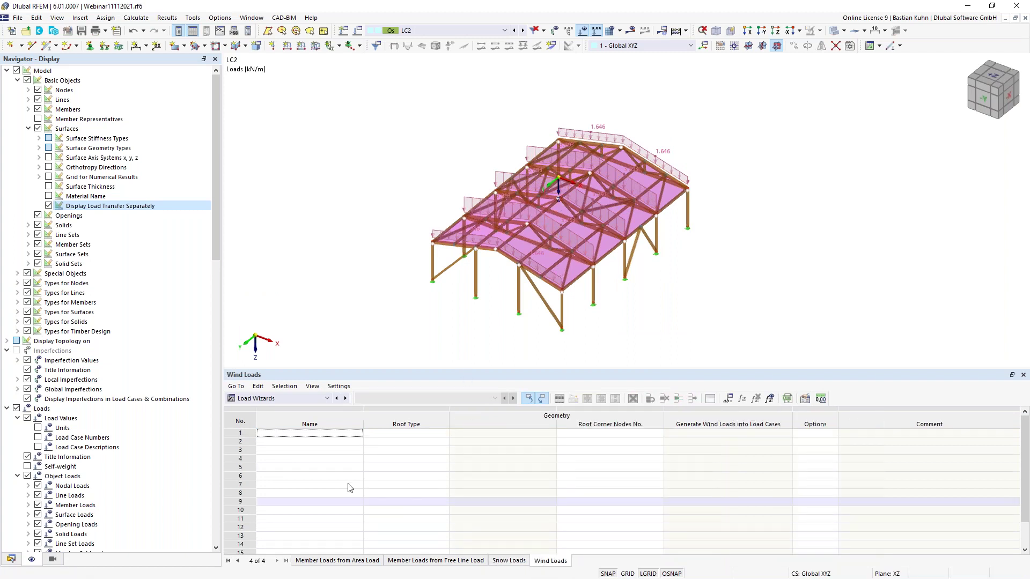
{"action": "left_click", "coordinate": [322, 433]}
{"action": "double_click", "coordinate": [321, 434]}
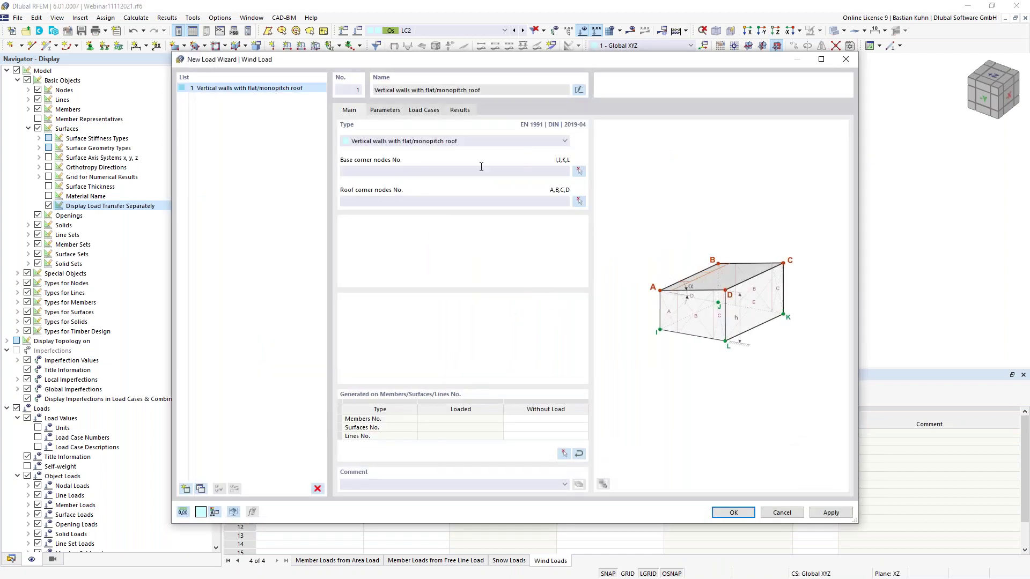
{"action": "left_click", "coordinate": [479, 141]}
{"action": "left_click", "coordinate": [474, 166]}
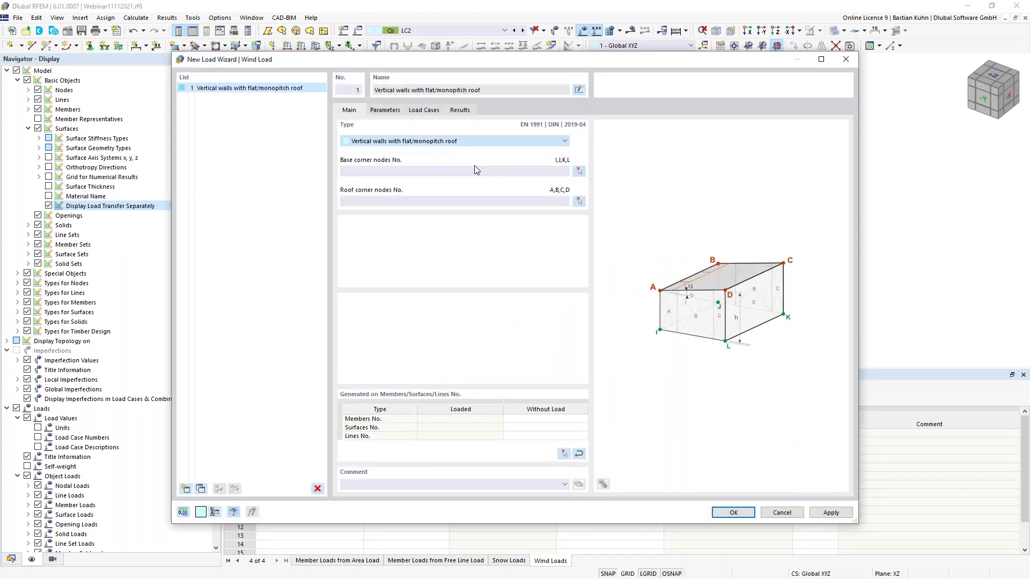
Step: Assign the six roof corner nodes 2, 46, 49, 48, 4 and 5 to the duopitch roof wind load
{"action": "left_click", "coordinate": [578, 172]}
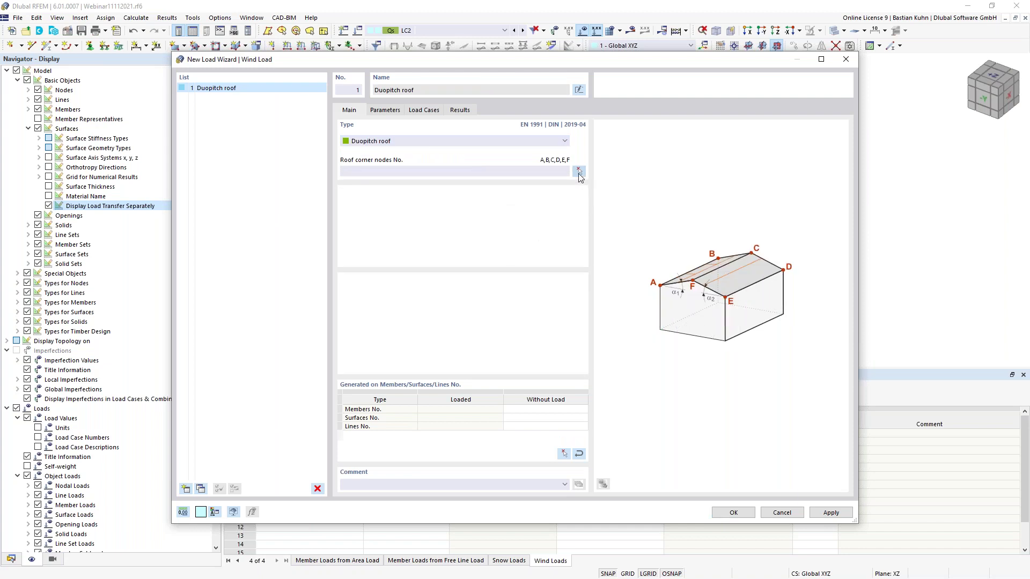
{"action": "left_click", "coordinate": [558, 141]}
{"action": "left_click", "coordinate": [622, 148]}
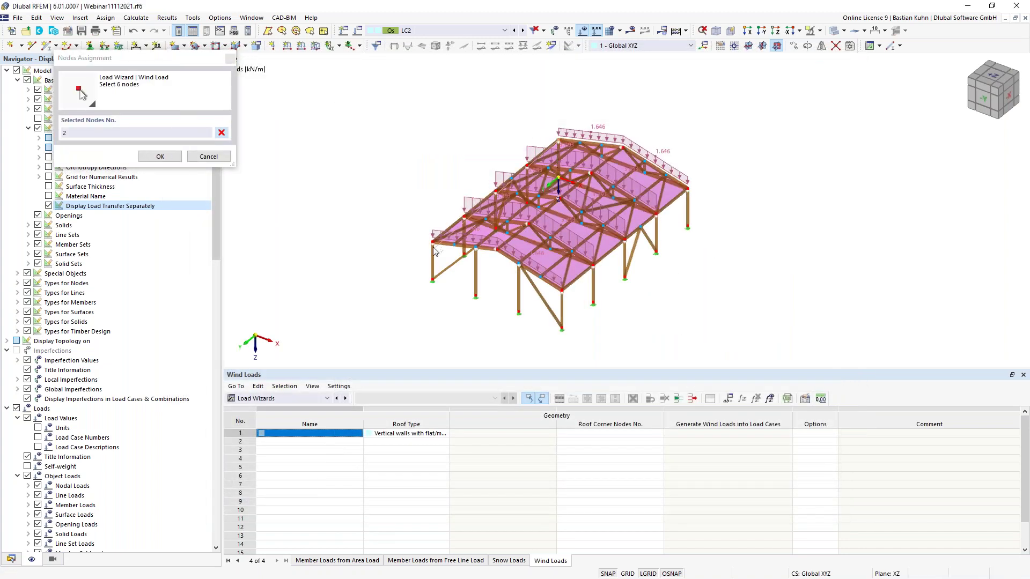
{"action": "left_click", "coordinate": [497, 249]}
{"action": "left_click", "coordinate": [562, 291]}
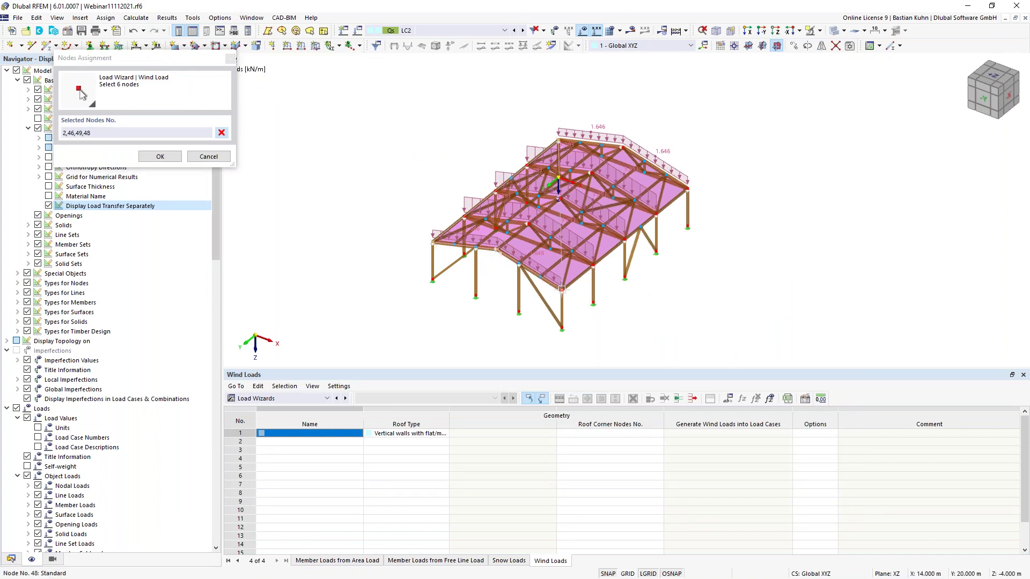
{"action": "left_click", "coordinate": [688, 189]}
{"action": "left_click", "coordinate": [624, 149]}
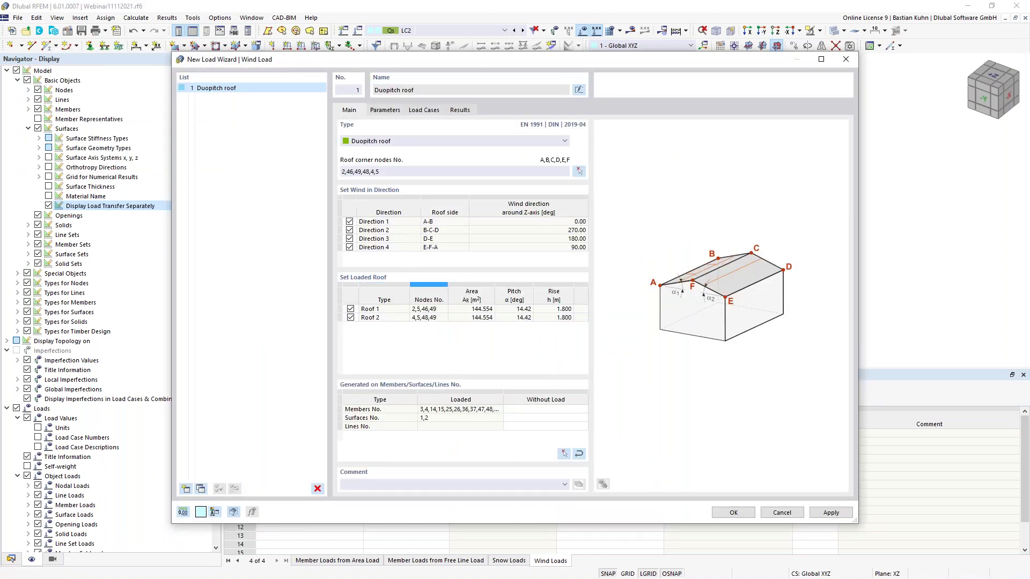
Step: Exclude wind directions 2 and 3 and set the structure height to 5.8 m for the wind load
{"action": "left_click", "coordinate": [349, 230]}
{"action": "left_click", "coordinate": [350, 239]}
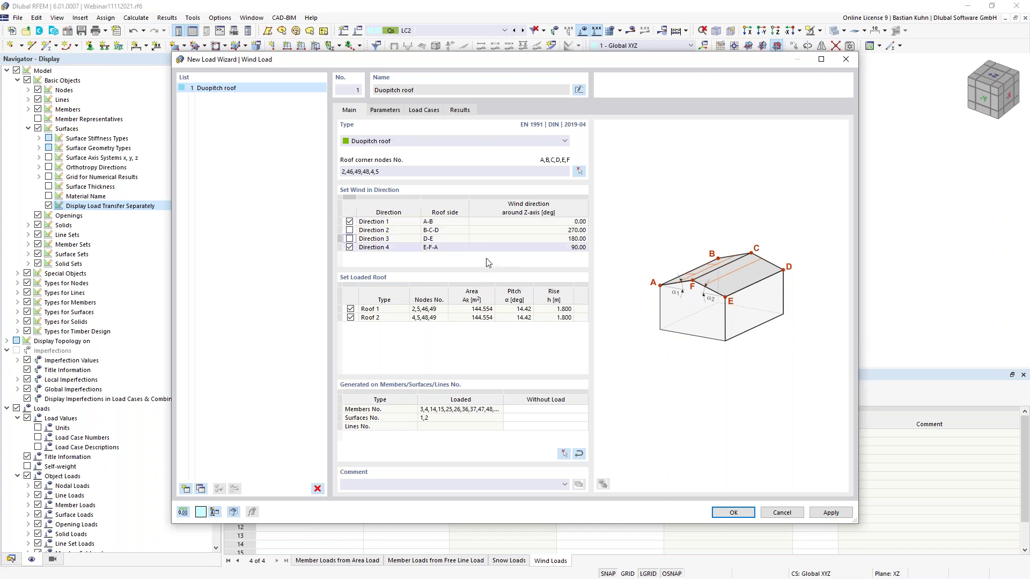
{"action": "left_click", "coordinate": [386, 110]}
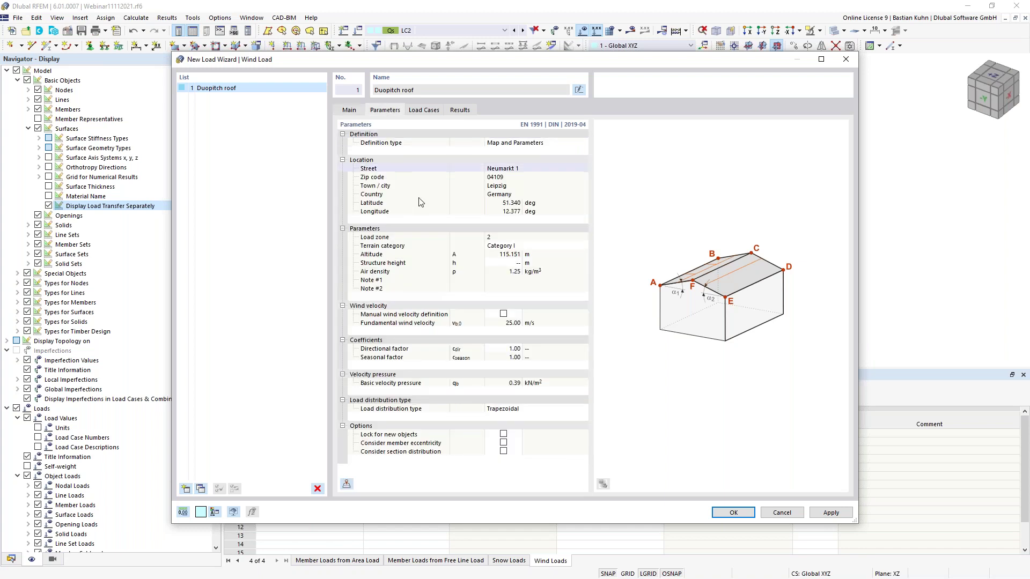
{"action": "left_click", "coordinate": [509, 264]}
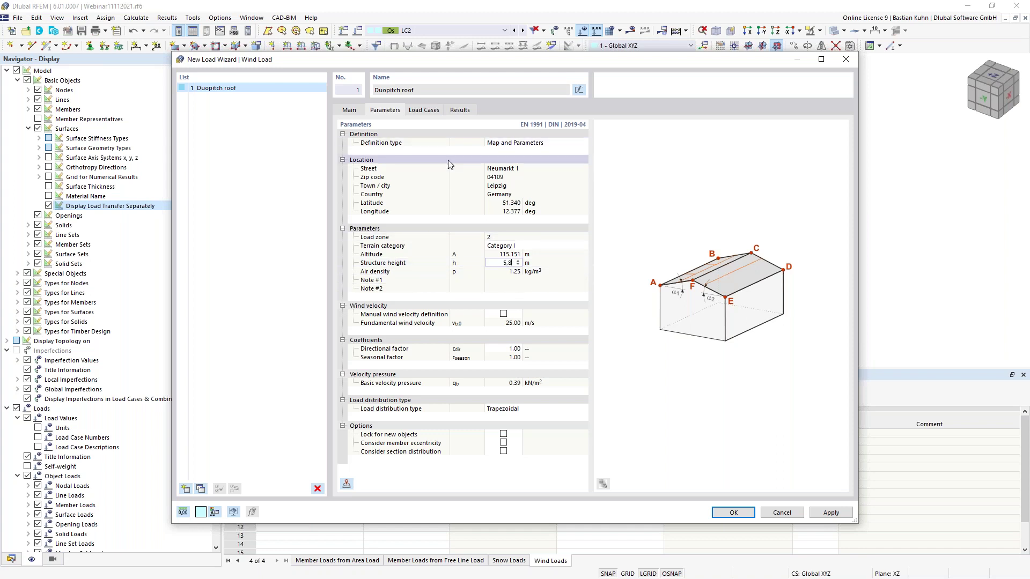
Step: Deactivate cases w+, w-/+ and w+/- for wind direction 1 and case w+ for direction 4
{"action": "left_click", "coordinate": [422, 111]}
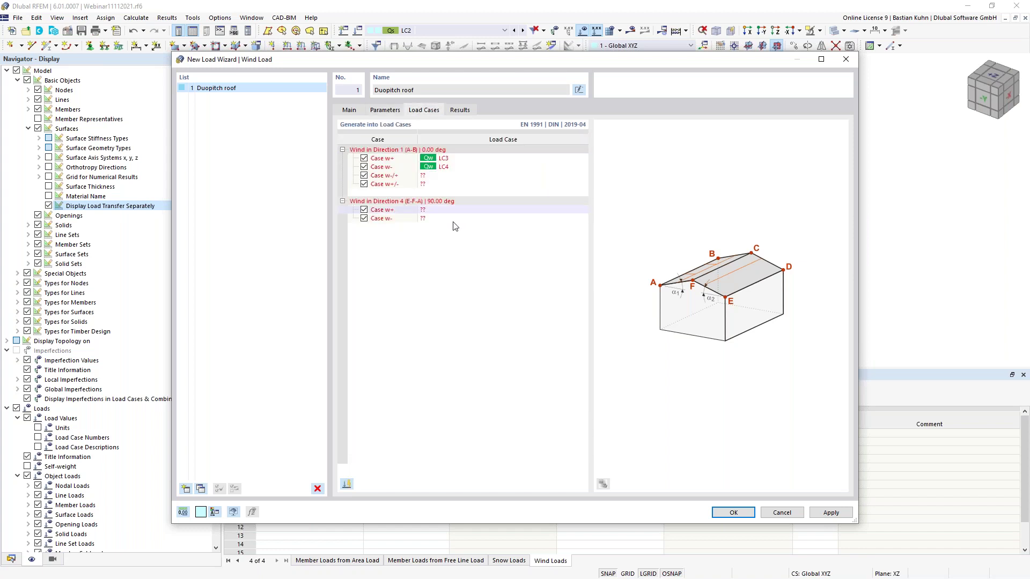
{"action": "left_click", "coordinate": [363, 158]}
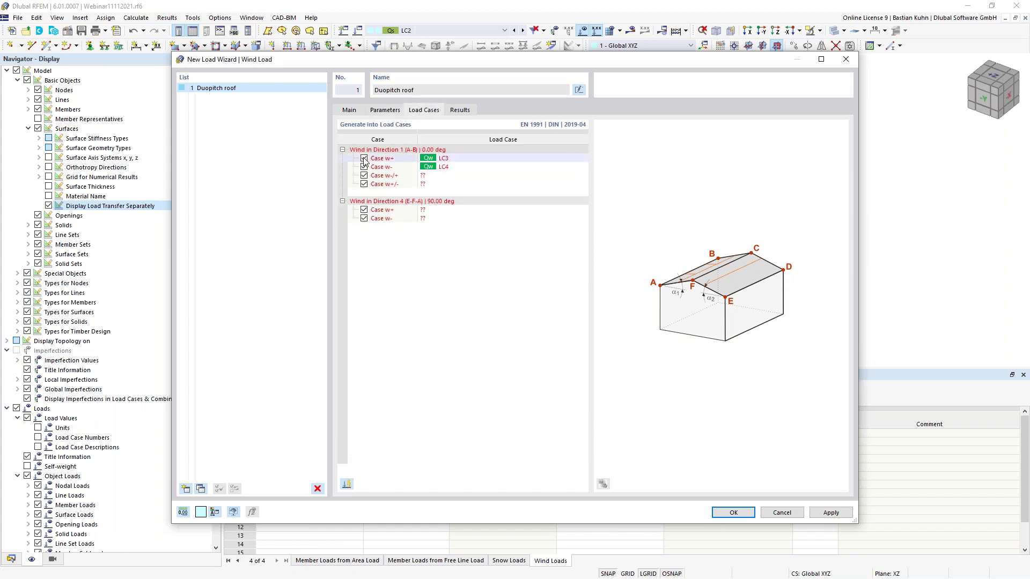
{"action": "left_click", "coordinate": [363, 176]}
{"action": "left_click", "coordinate": [364, 184]}
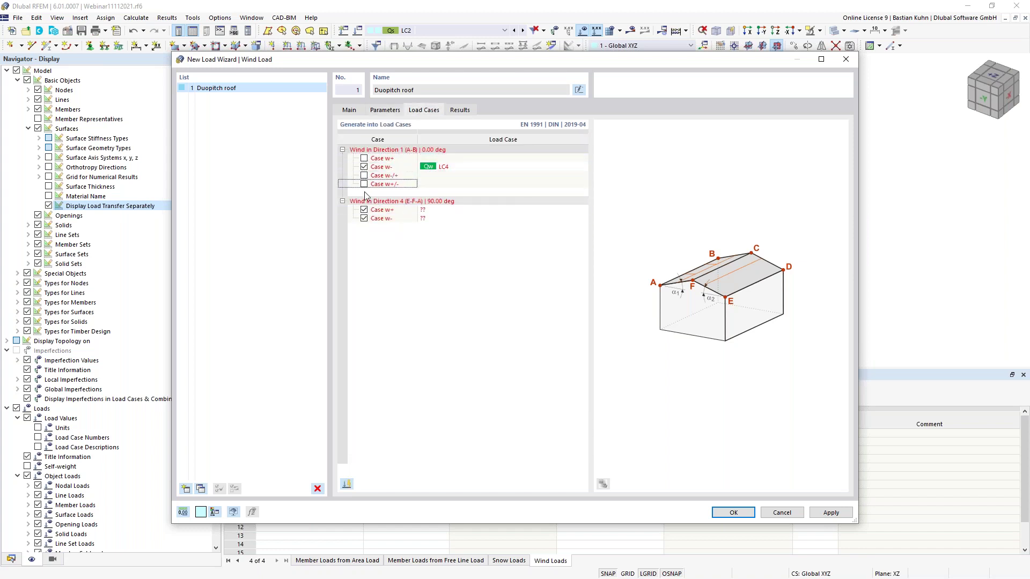
{"action": "left_click", "coordinate": [365, 210]}
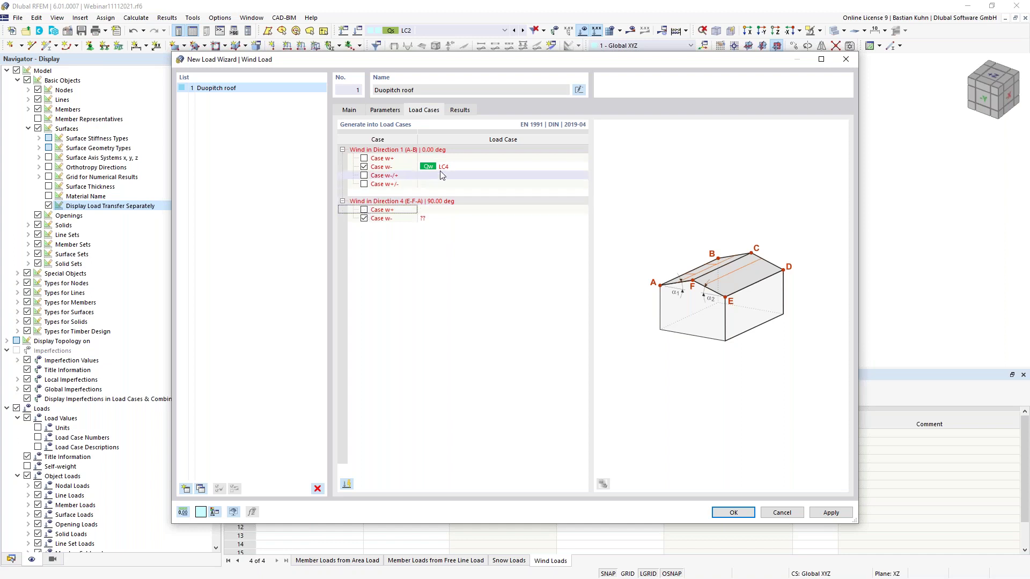
Step: Assign LC3 to case w- of direction 1 and LC4 to case w- of direction 4, and generate the duopitch wind loads
{"action": "left_click", "coordinate": [471, 167]}
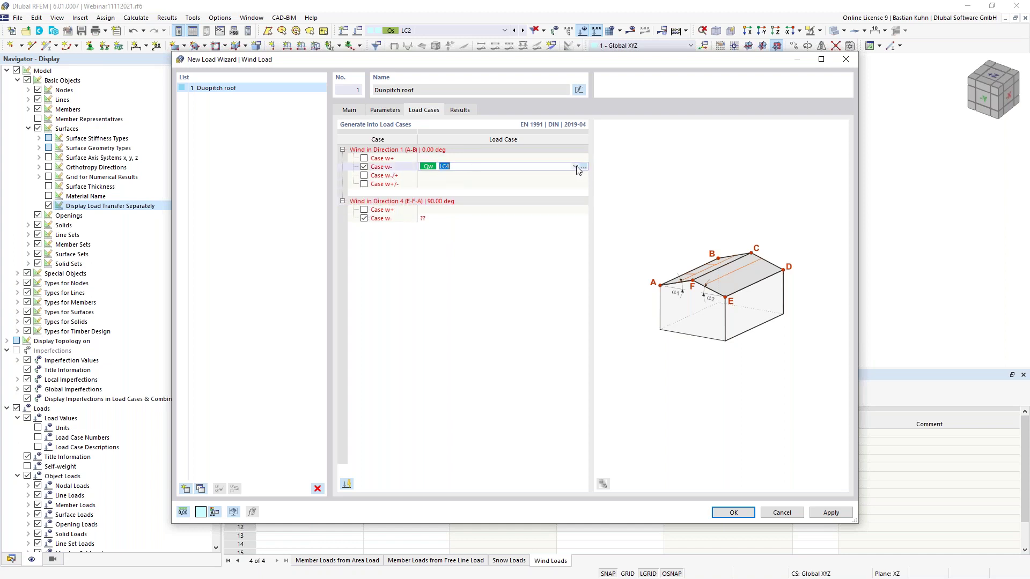
{"action": "left_click", "coordinate": [575, 166]}
{"action": "left_click", "coordinate": [561, 179]}
{"action": "left_click", "coordinate": [460, 219]}
{"action": "left_click", "coordinate": [575, 218]}
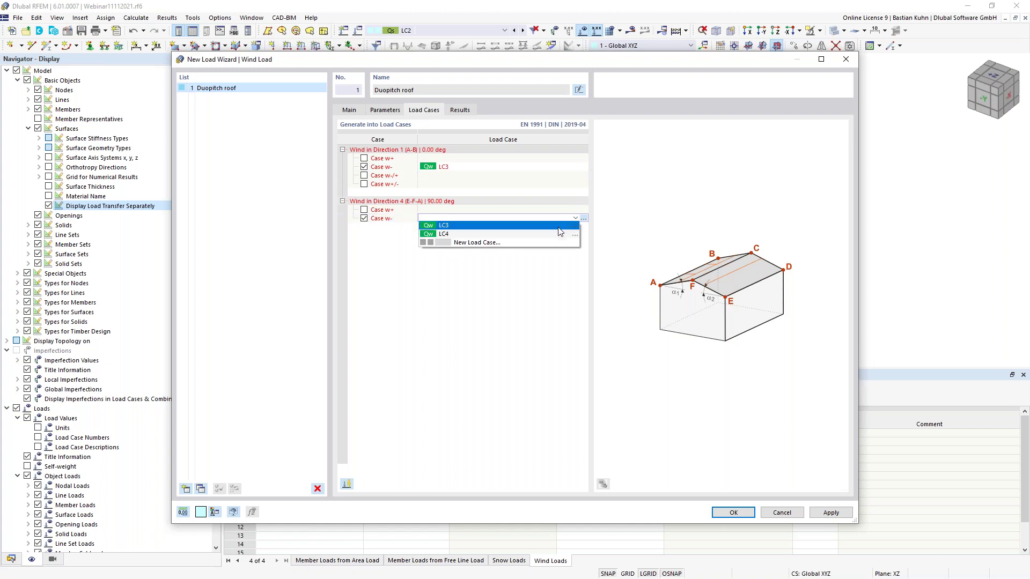
{"action": "left_click", "coordinate": [560, 234]}
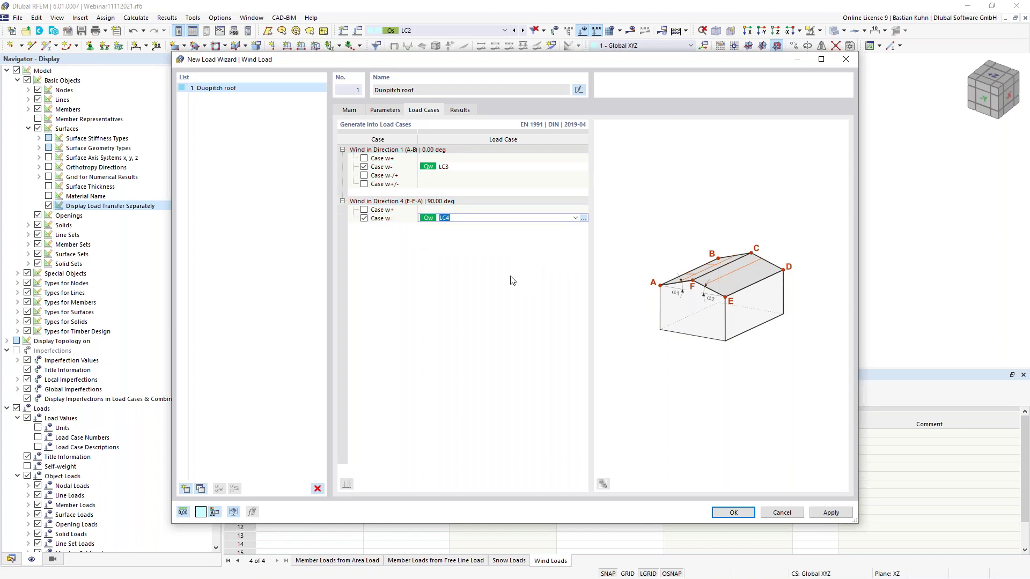
{"action": "left_click", "coordinate": [723, 514]}
{"action": "left_click", "coordinate": [723, 514]}
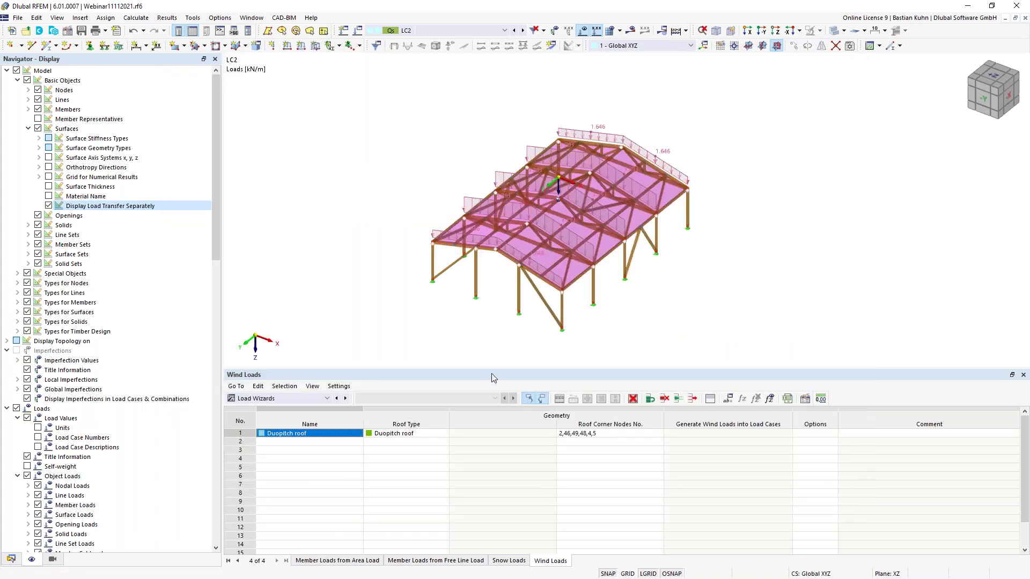
Step: Review the generated wind loads in LC3 and LC4, hiding the area load in LC4 to examine the member loads alone
{"action": "left_click", "coordinate": [523, 30]}
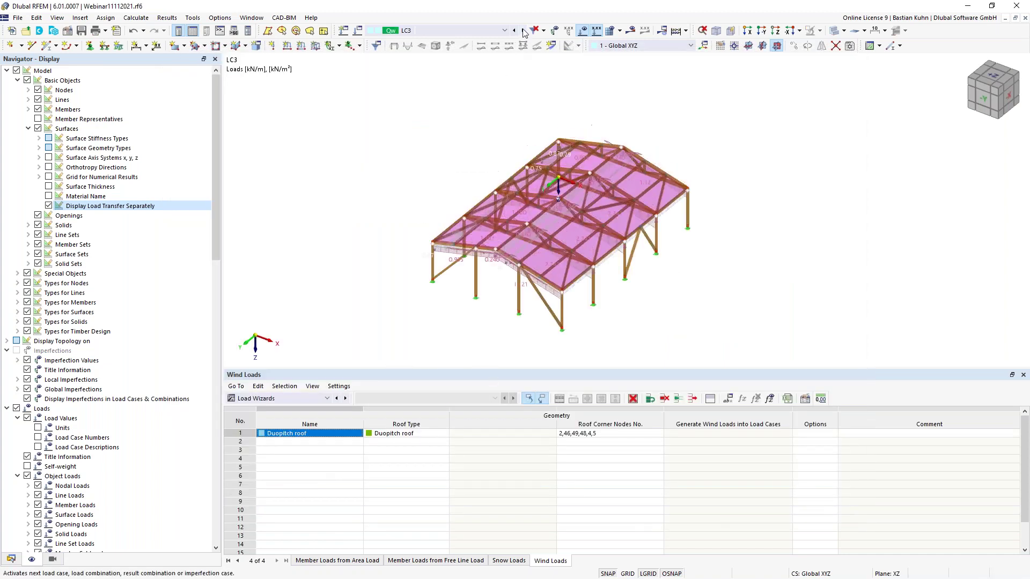
{"action": "middle_click_drag", "start_coordinate": [402, 215], "coordinate": [365, 240]}
{"action": "middle_click_drag", "start_coordinate": [364, 240], "coordinate": [344, 195], "text": "ctrl"}
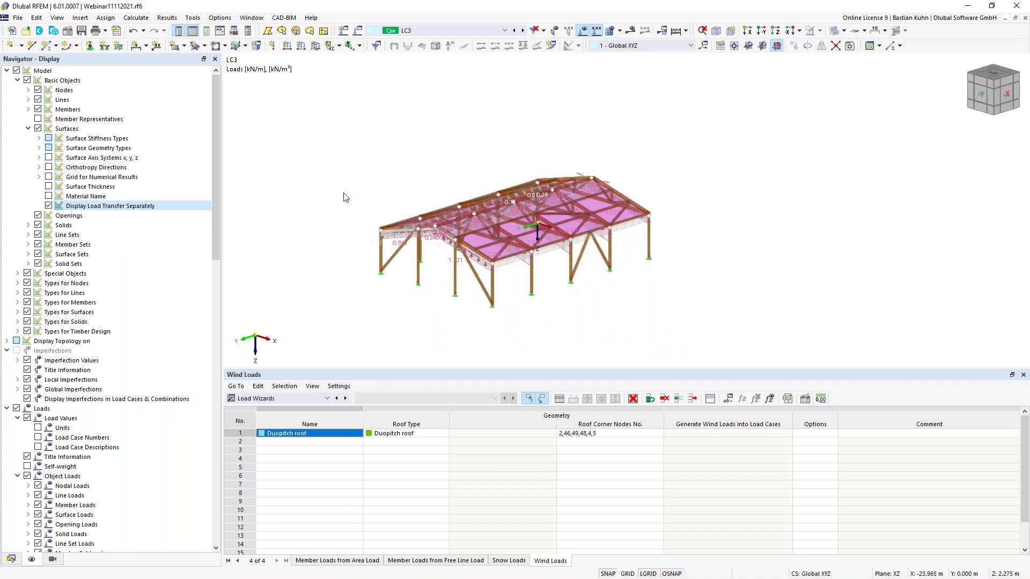
{"action": "scroll", "coordinate": [437, 160], "scroll_direction": "up", "scroll_amount": 1}
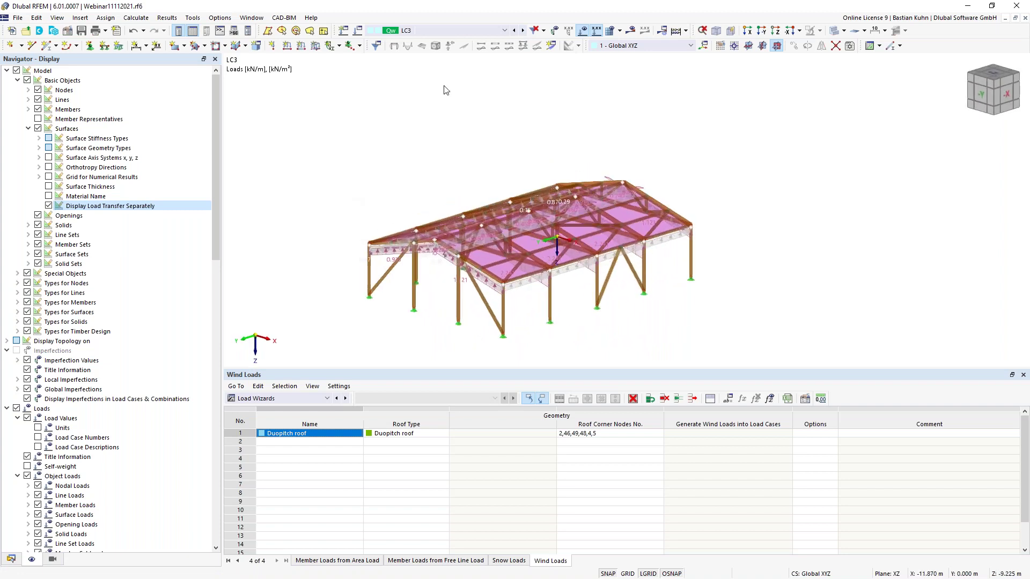
{"action": "left_click", "coordinate": [523, 31]}
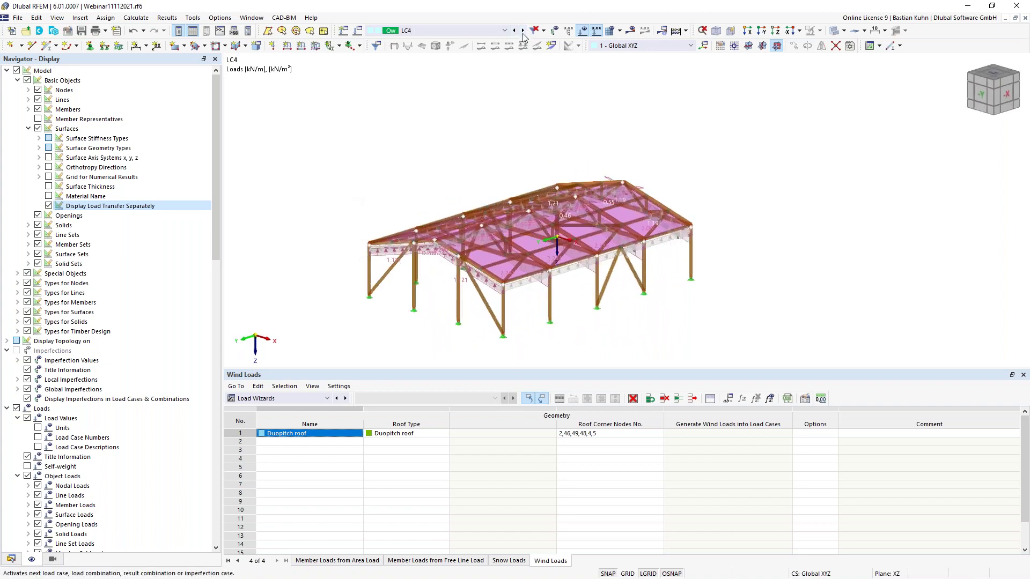
{"action": "right_click", "coordinate": [386, 250]}
{"action": "left_click", "coordinate": [408, 251]}
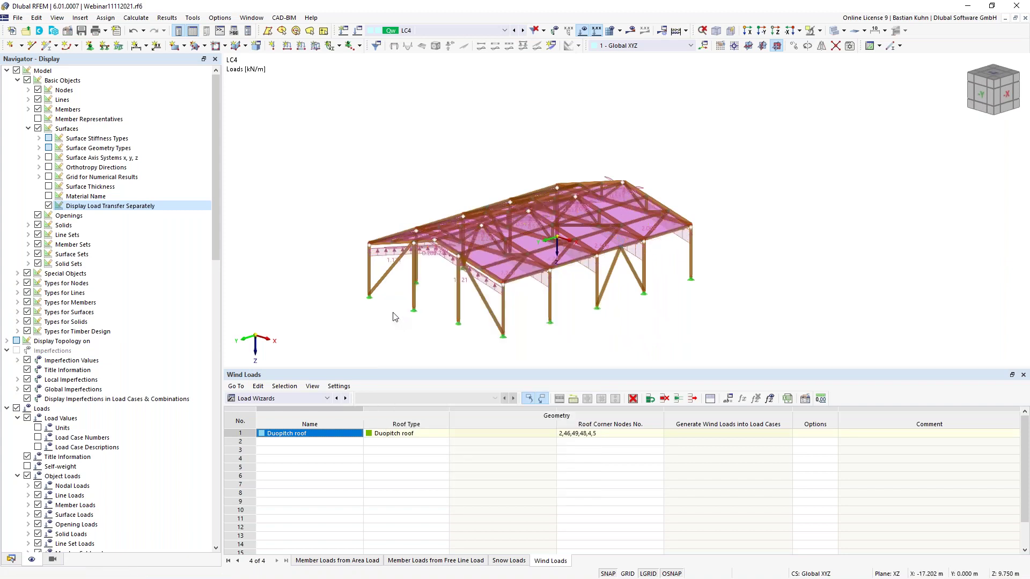
{"action": "middle_click_drag", "start_coordinate": [429, 300], "coordinate": [283, 285], "text": "ctrl"}
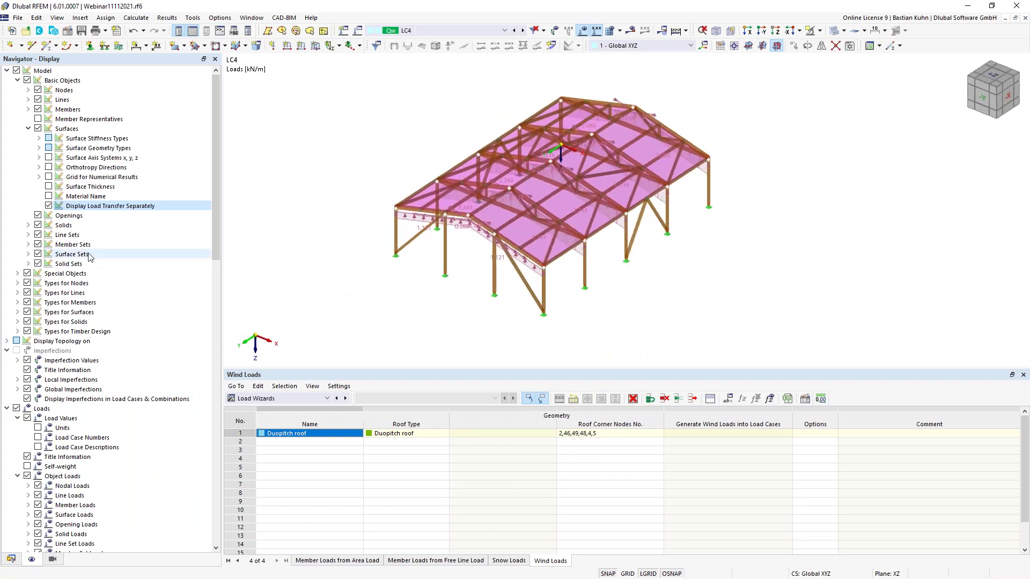
Step: Disable the separate display of load transfer for surfaces and save the model
{"action": "left_click", "coordinate": [48, 206]}
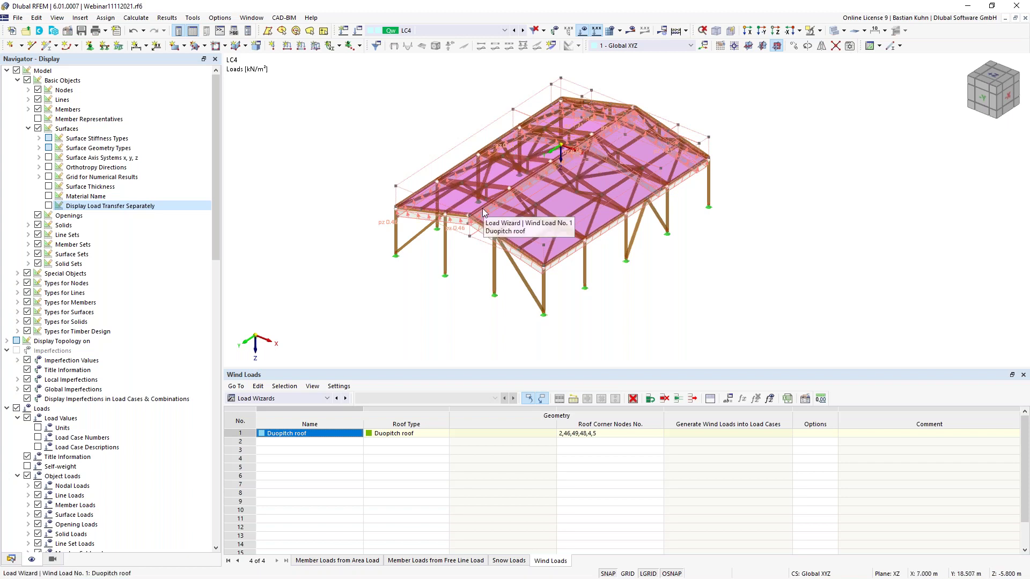
{"action": "left_click", "coordinate": [81, 32]}
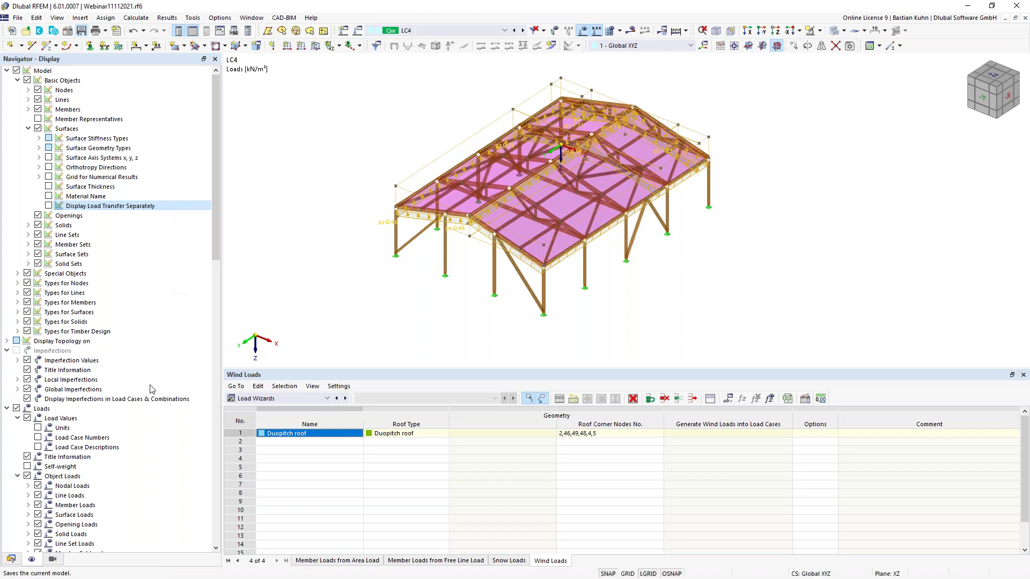
Step: Add a fifth design situation of type ULS (STR/GEO) - Accidental - psi-1,1 in the load cases and combinations settings
{"action": "left_click", "coordinate": [20, 560]}
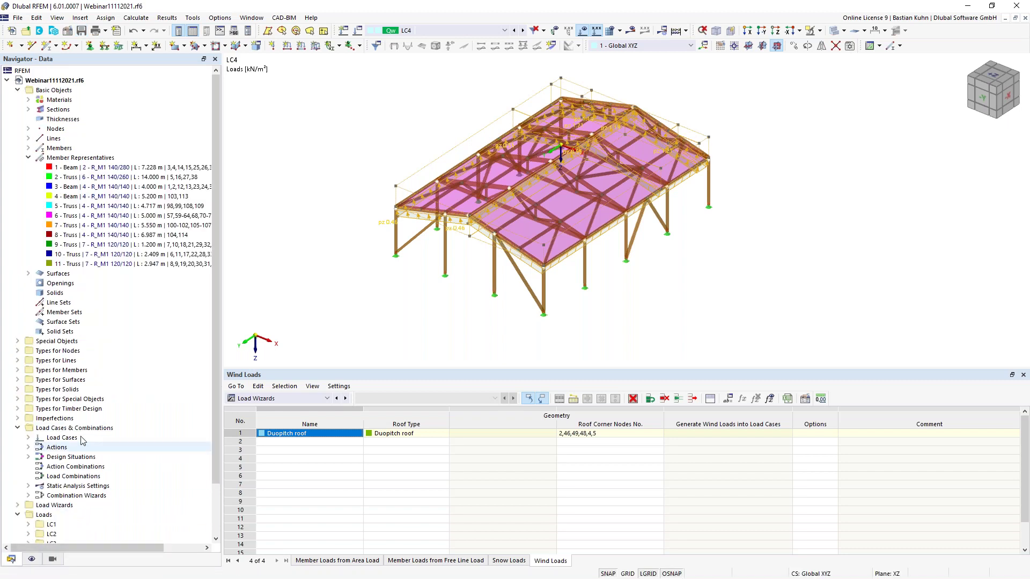
{"action": "scroll", "coordinate": [82, 436], "scroll_direction": "down", "scroll_amount": 1}
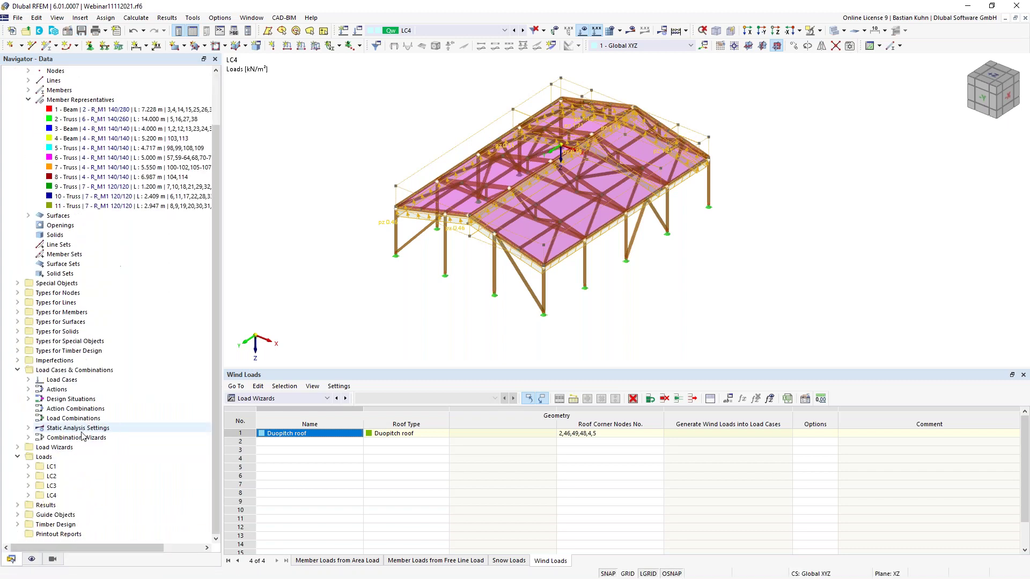
{"action": "right_click", "coordinate": [87, 374]}
{"action": "left_click", "coordinate": [122, 380]}
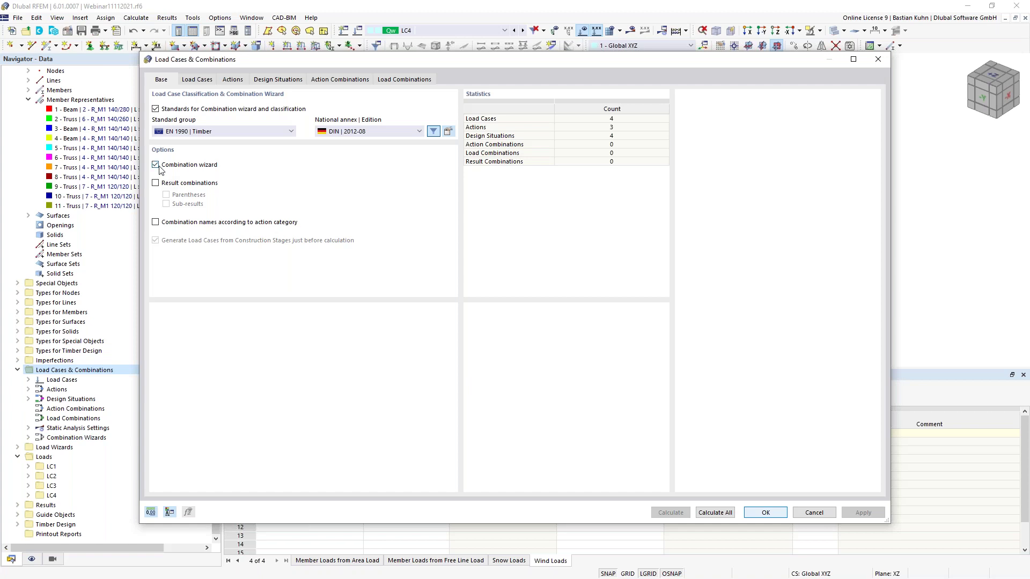
{"action": "left_click", "coordinate": [197, 80]}
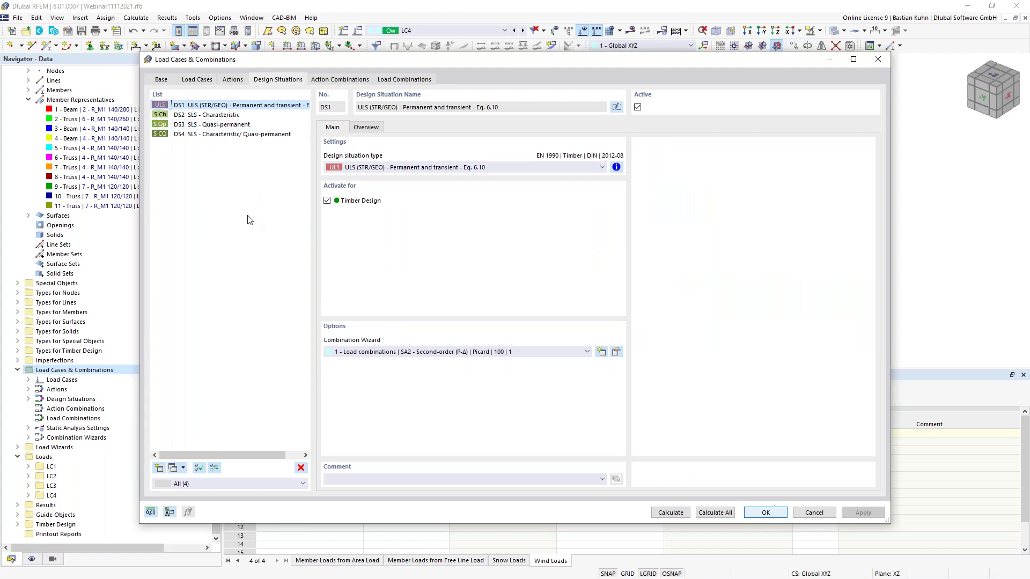
{"action": "left_click", "coordinate": [160, 469]}
{"action": "left_click", "coordinate": [472, 169]}
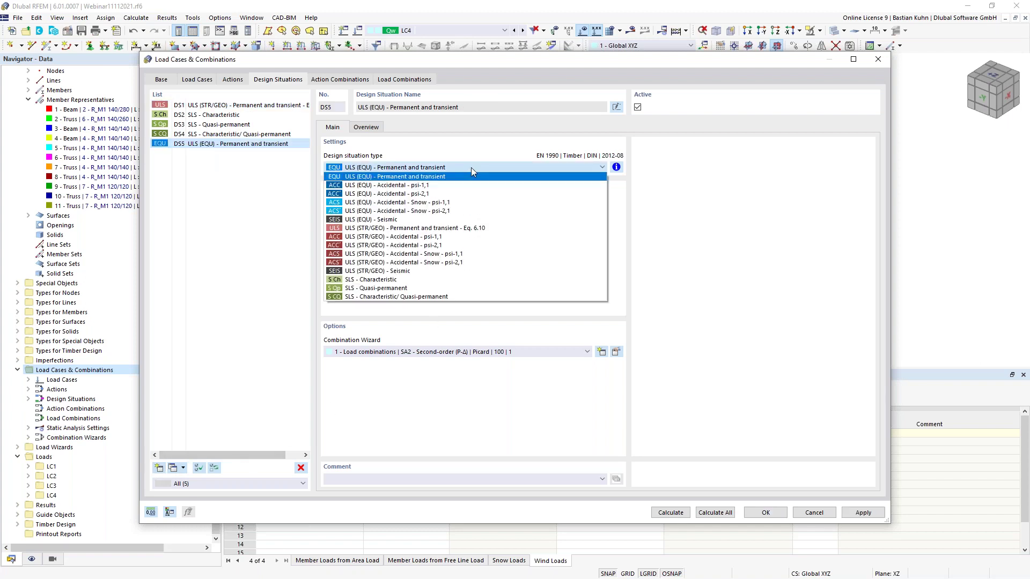
{"action": "left_click", "coordinate": [479, 237]}
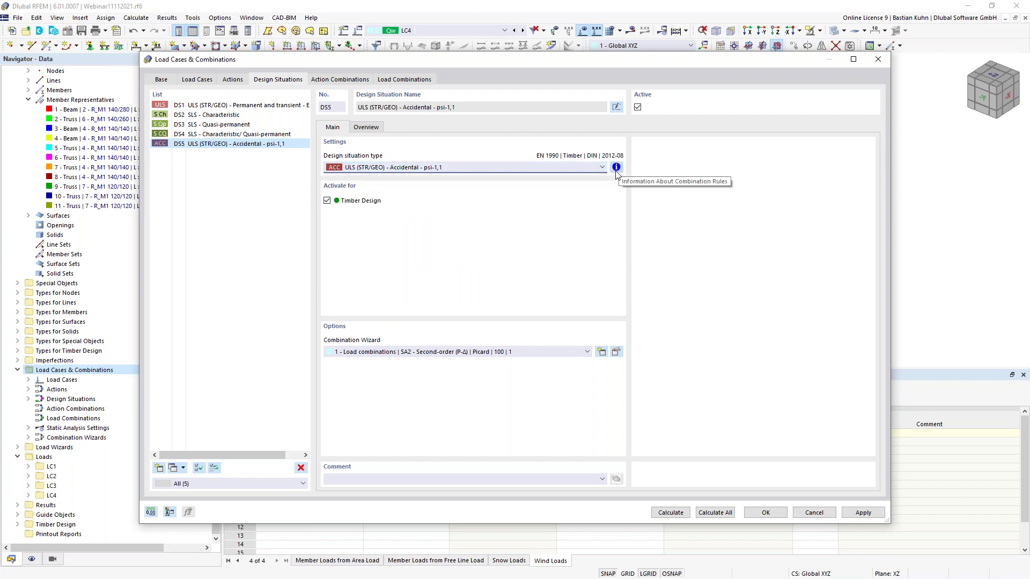
Step: Look up the combination rule of the SLS - Quasi-permanent design situation
{"action": "left_click", "coordinate": [215, 125]}
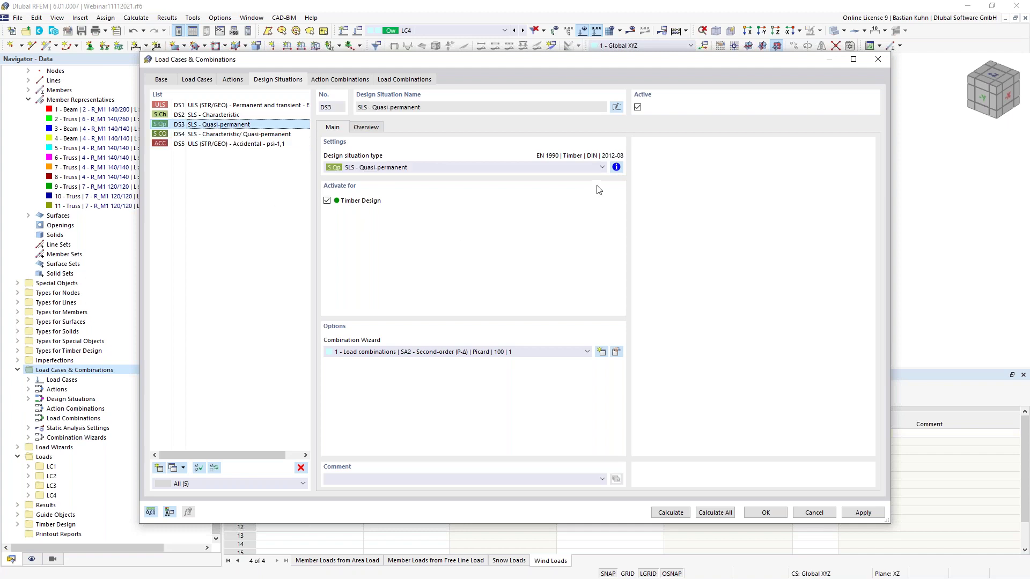
{"action": "left_click", "coordinate": [616, 168]}
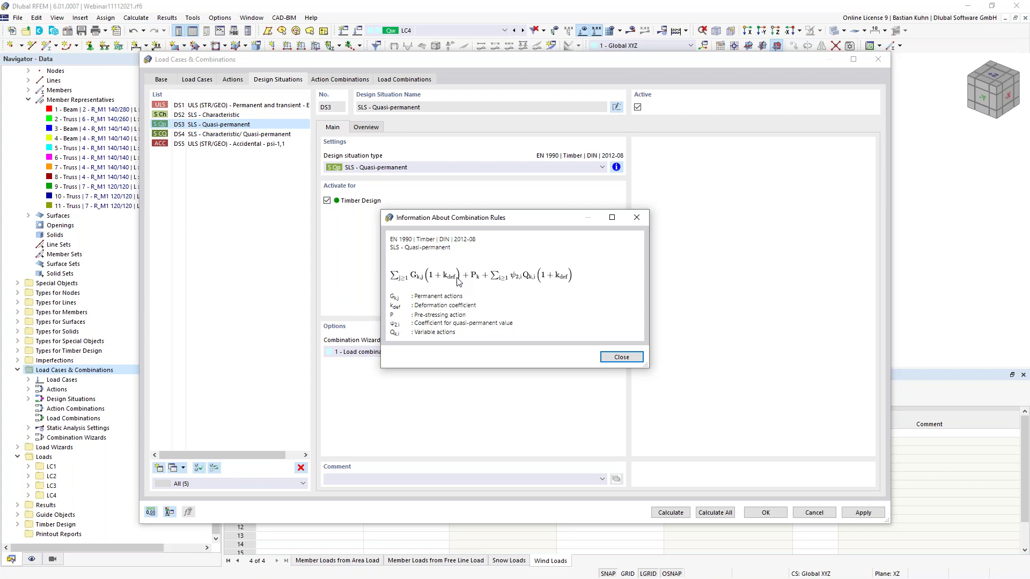
{"action": "left_click", "coordinate": [617, 356]}
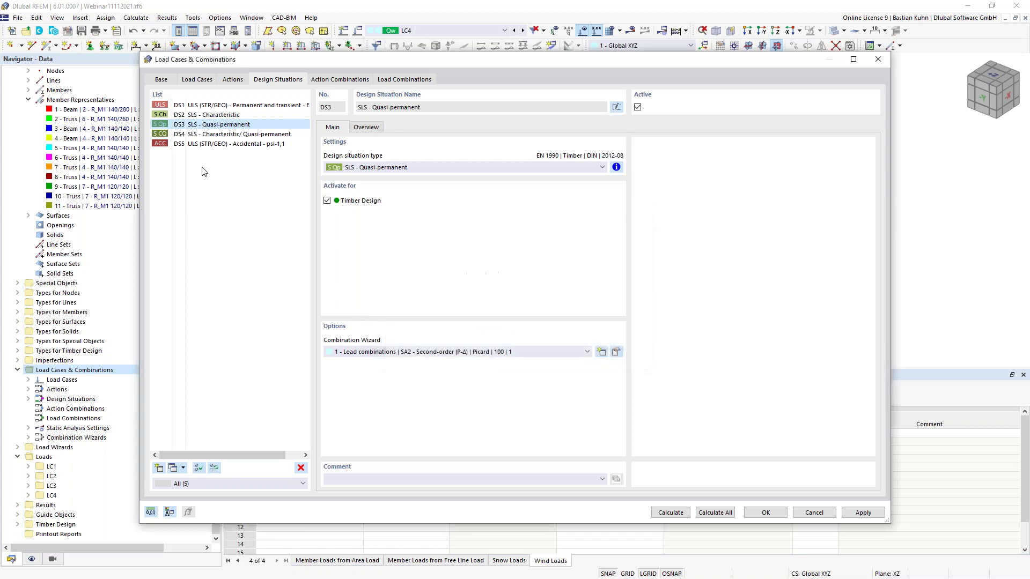
Step: Assign the geometrically linear combination wizard (SA1) to all five design situations together and confirm the load case settings
{"action": "left_click", "coordinate": [208, 107]}
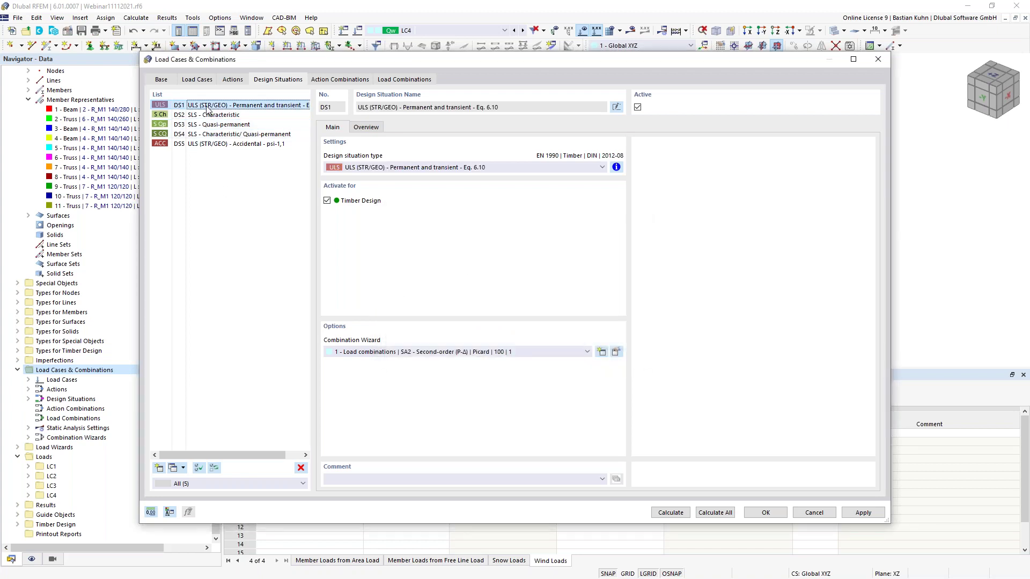
{"action": "left_click", "coordinate": [214, 145], "text": "shift"}
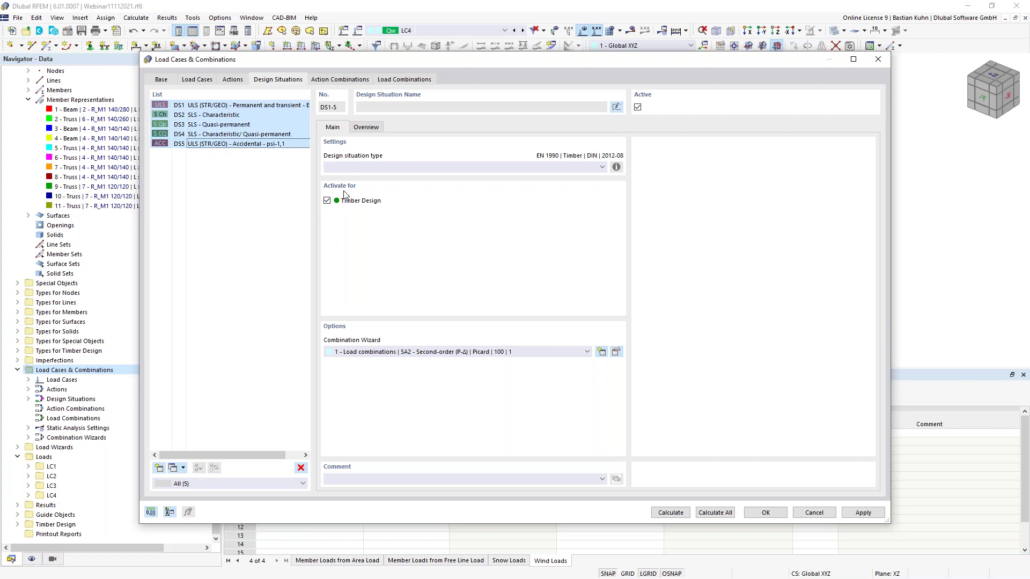
{"action": "left_click", "coordinate": [487, 353]}
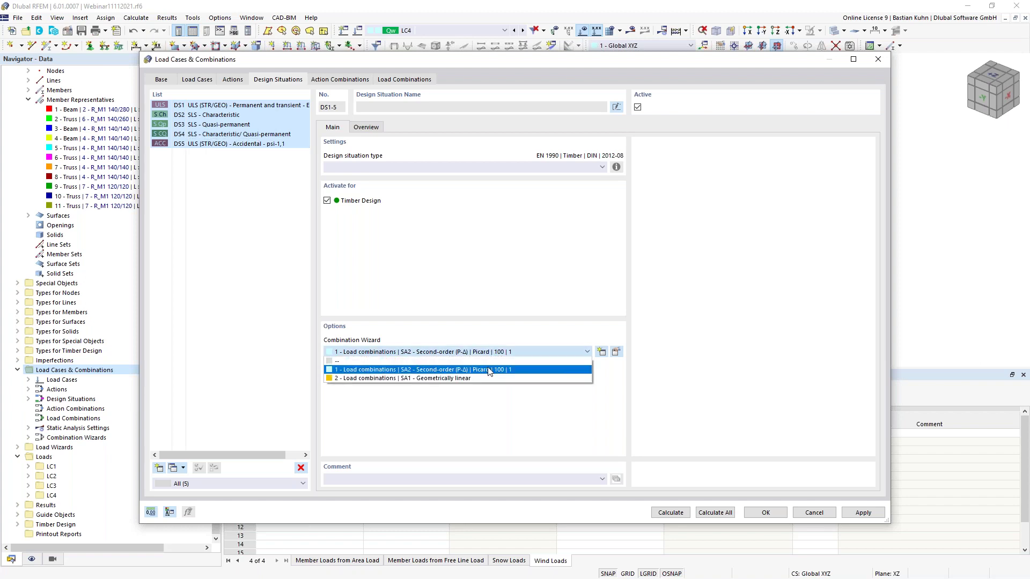
{"action": "left_click", "coordinate": [487, 379]}
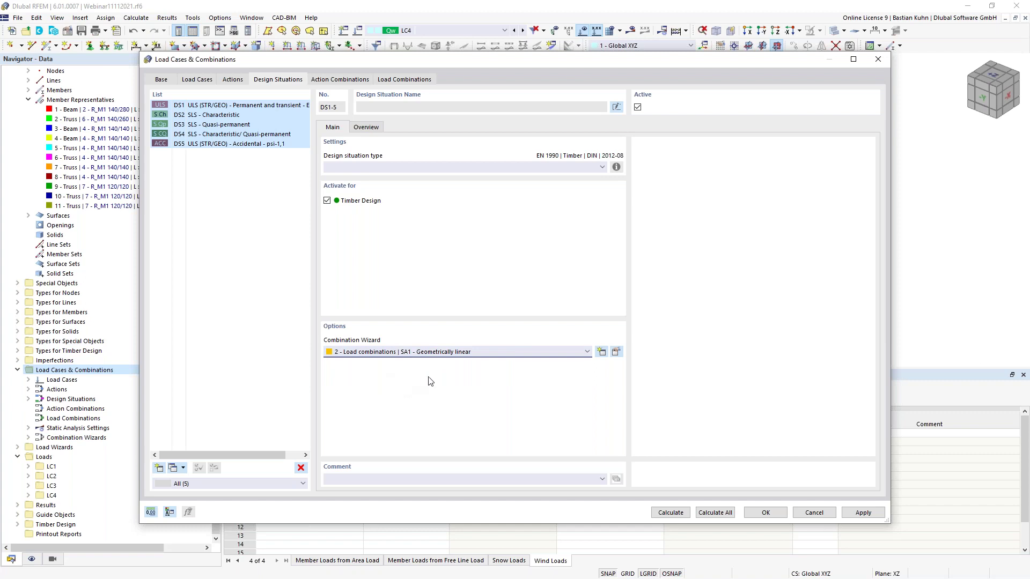
{"action": "left_click", "coordinate": [761, 513]}
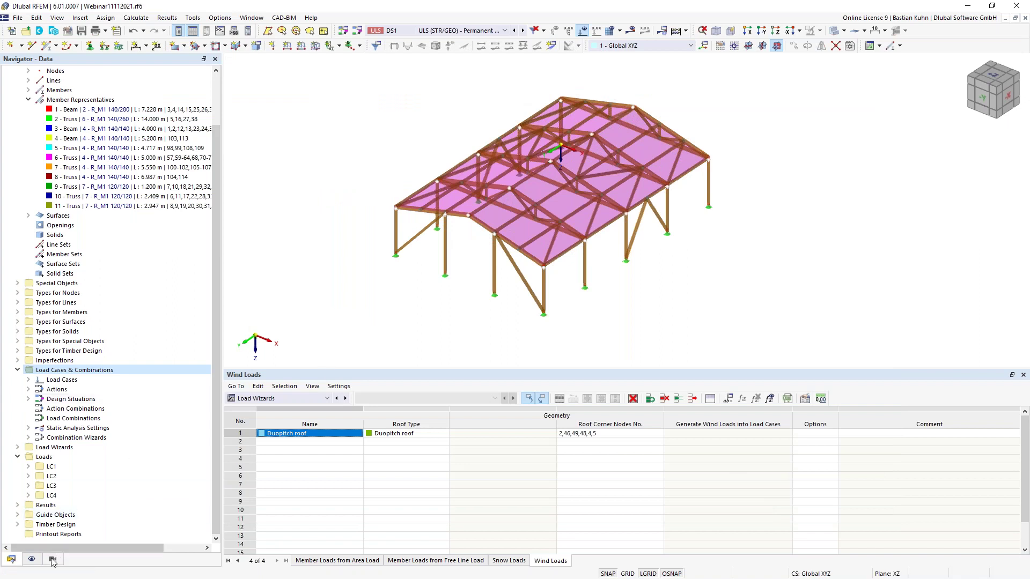
Step: Turn on the display of member representatives in the model
{"action": "left_click", "coordinate": [33, 559]}
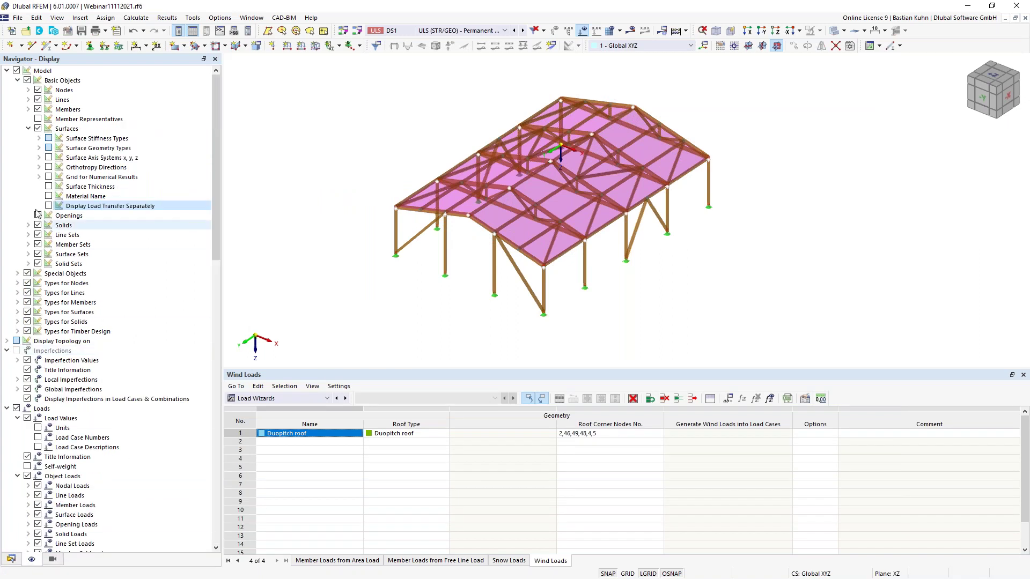
{"action": "left_click", "coordinate": [38, 119]}
{"action": "mouse_move", "coordinate": [368, 268]}
{"action": "middle_mouse_down"}
{"action": "mouse_move", "coordinate": [358, 279]}
{"action": "mouse_move", "coordinate": [362, 259]}
{"action": "middle_mouse_up"}
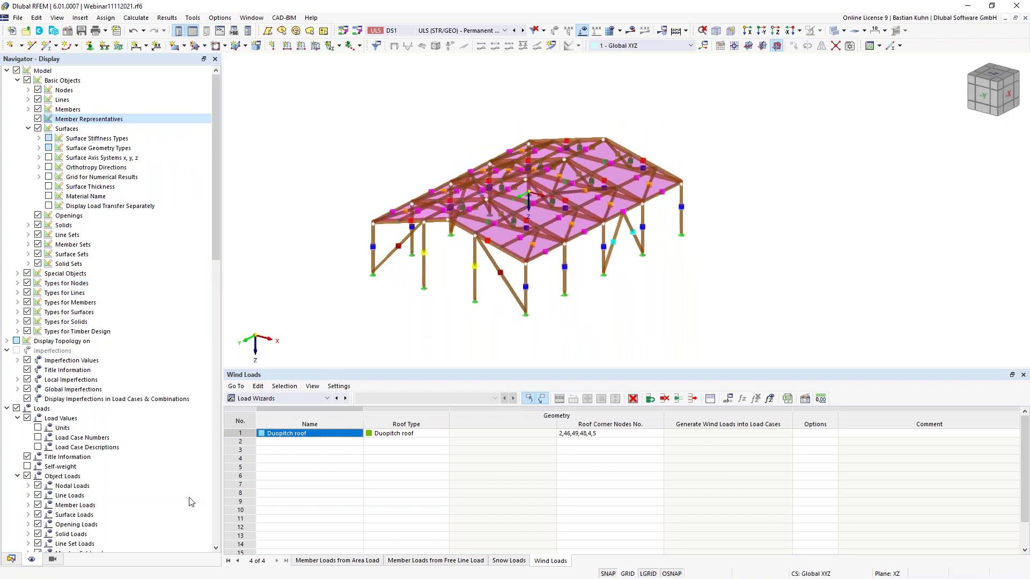
Step: Create a new effective lengths definition for member representative 1 (beam R_M1 140/280) and review its determination type and nodal supports
{"action": "left_click", "coordinate": [11, 560]}
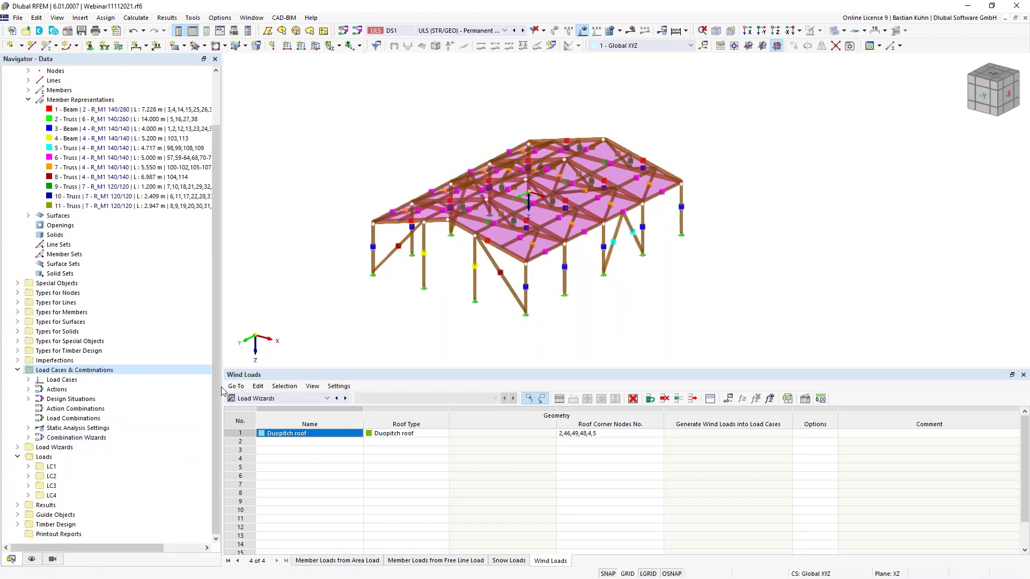
{"action": "right_click", "coordinate": [136, 111]}
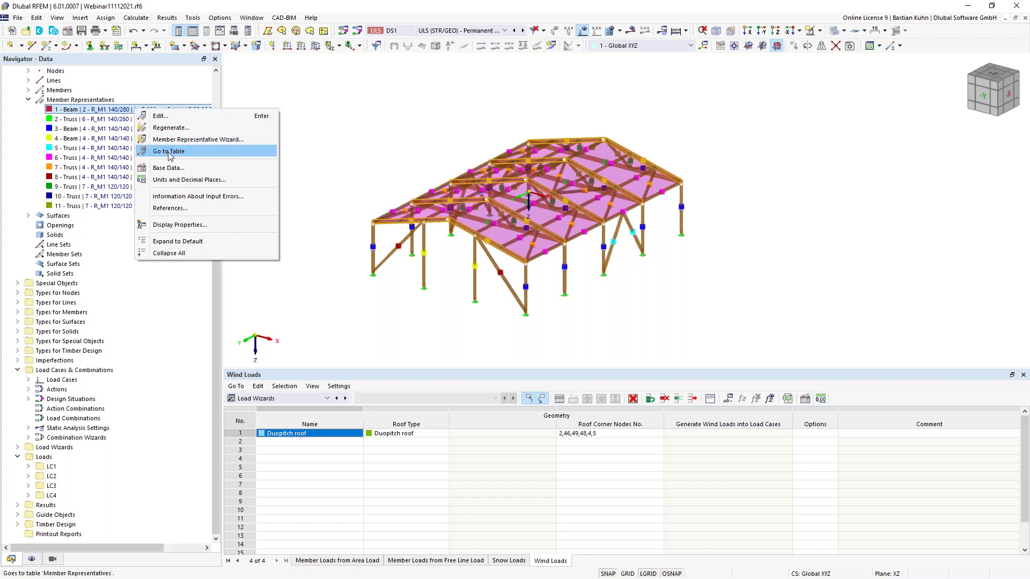
{"action": "left_click", "coordinate": [165, 117]}
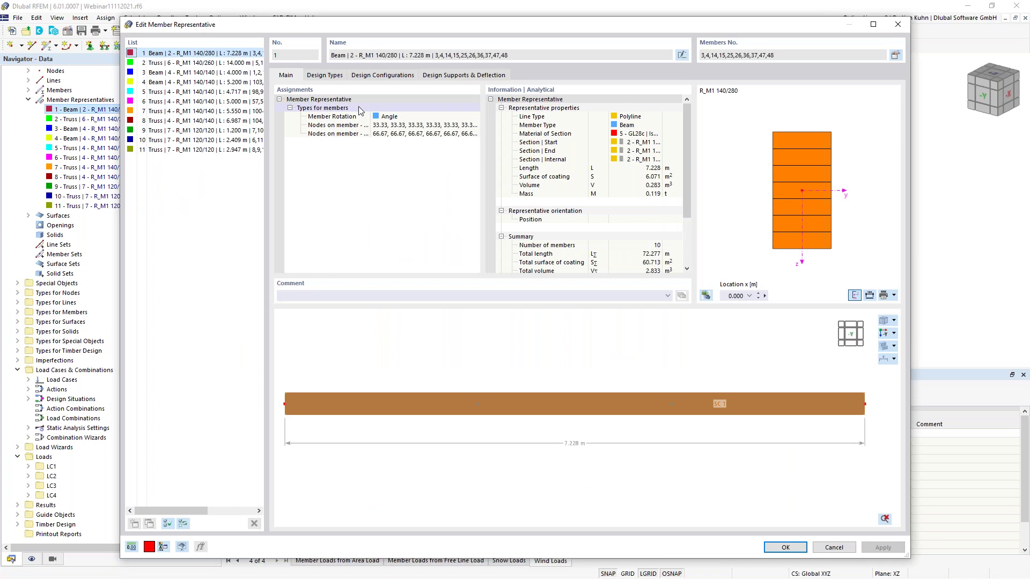
{"action": "left_click", "coordinate": [326, 76]}
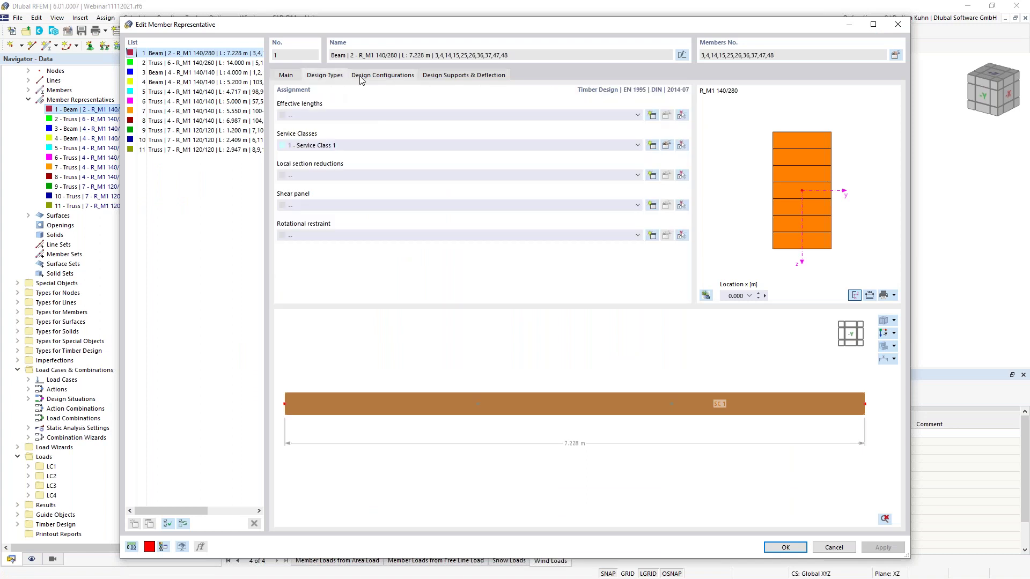
{"action": "left_click", "coordinate": [653, 117]}
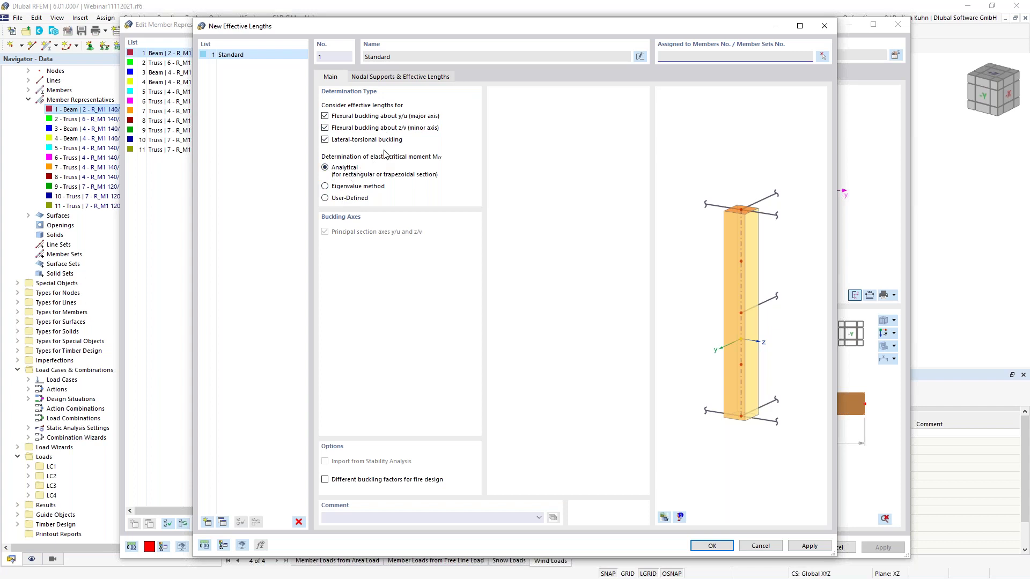
{"action": "left_click", "coordinate": [391, 78]}
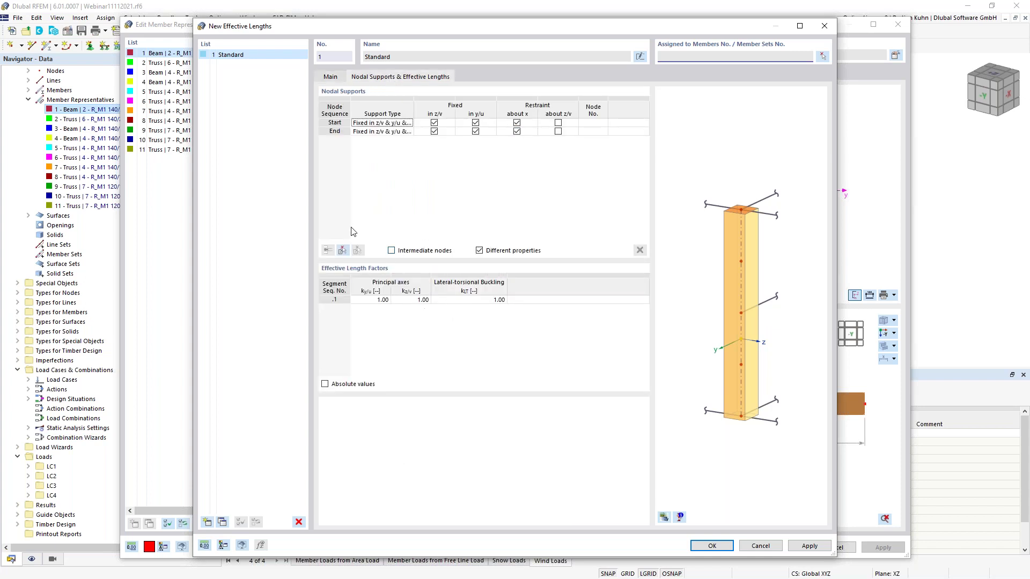
{"action": "left_click", "coordinate": [338, 79]}
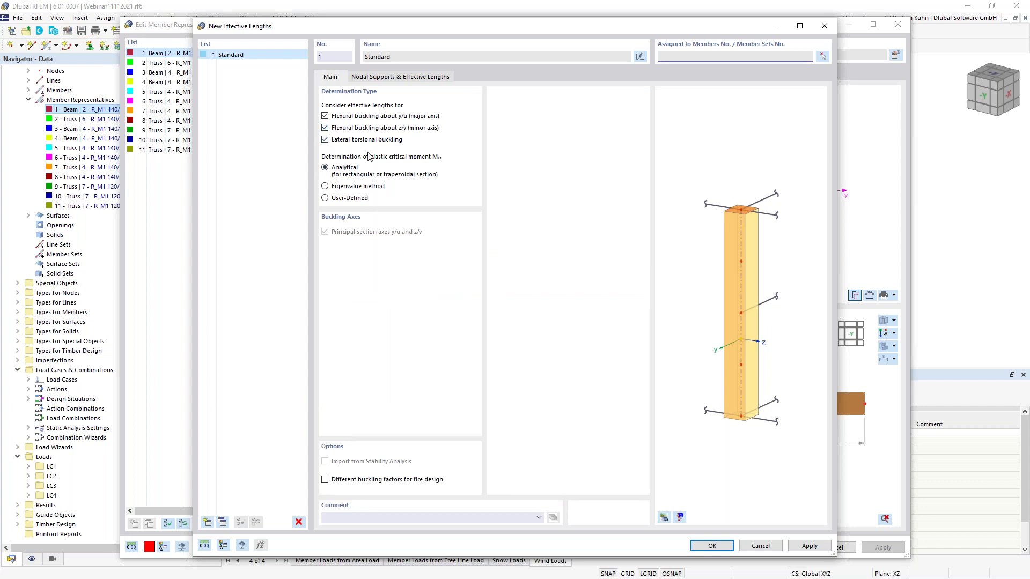
{"action": "left_click", "coordinate": [385, 79]}
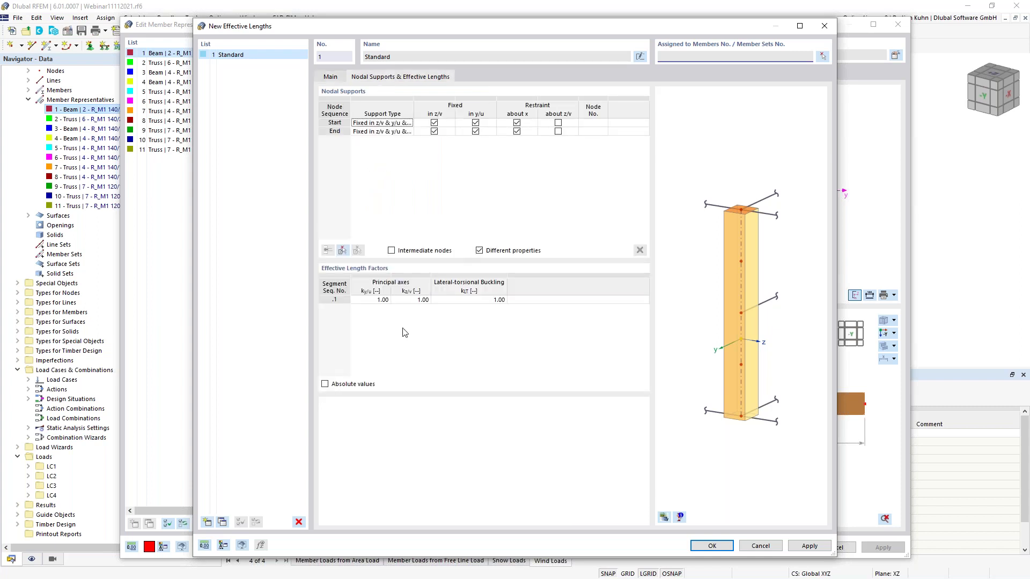
Step: Define the effective lengths as absolute values: 7 m about y/u, 2.58 m about z/v and 2.58 m for lateral-torsional buckling
{"action": "left_click", "coordinate": [325, 385]}
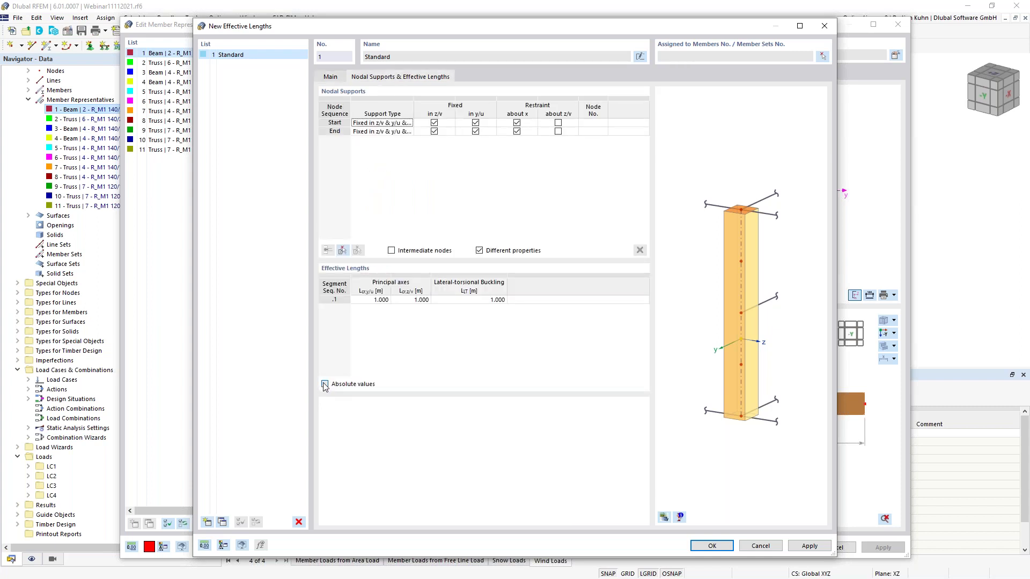
{"action": "left_click", "coordinate": [368, 301]}
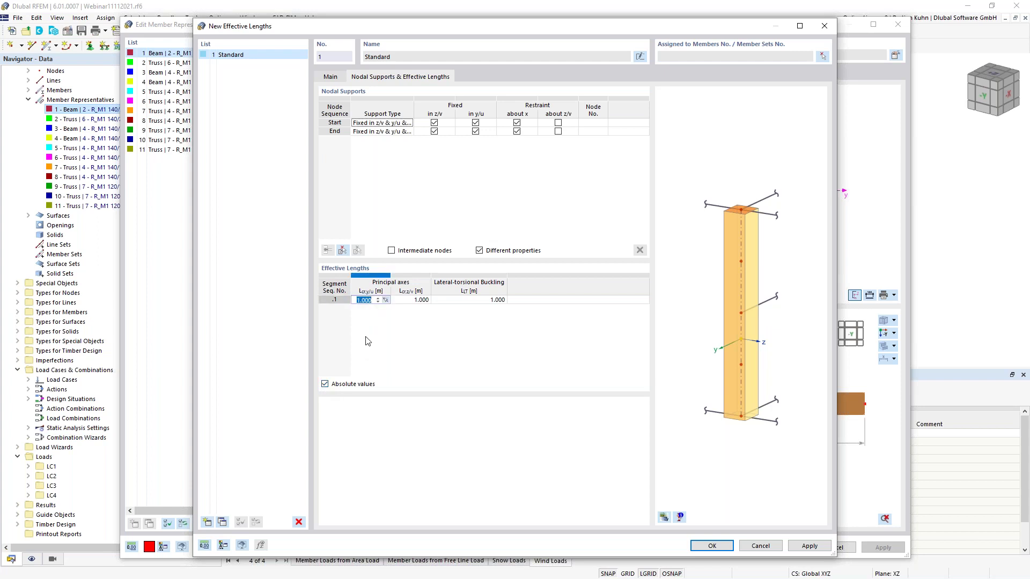
{"action": "type", "text": "7"}
{"action": "key", "text": "Tab"}
{"action": "type", "text": "2.58"}
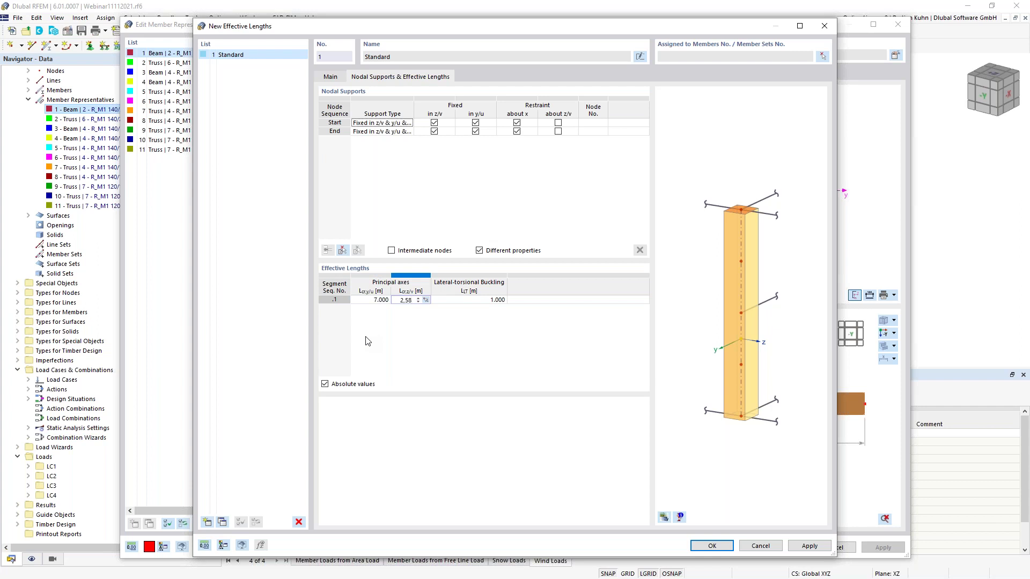
{"action": "key", "text": "Tab"}
{"action": "type", "text": "2"}
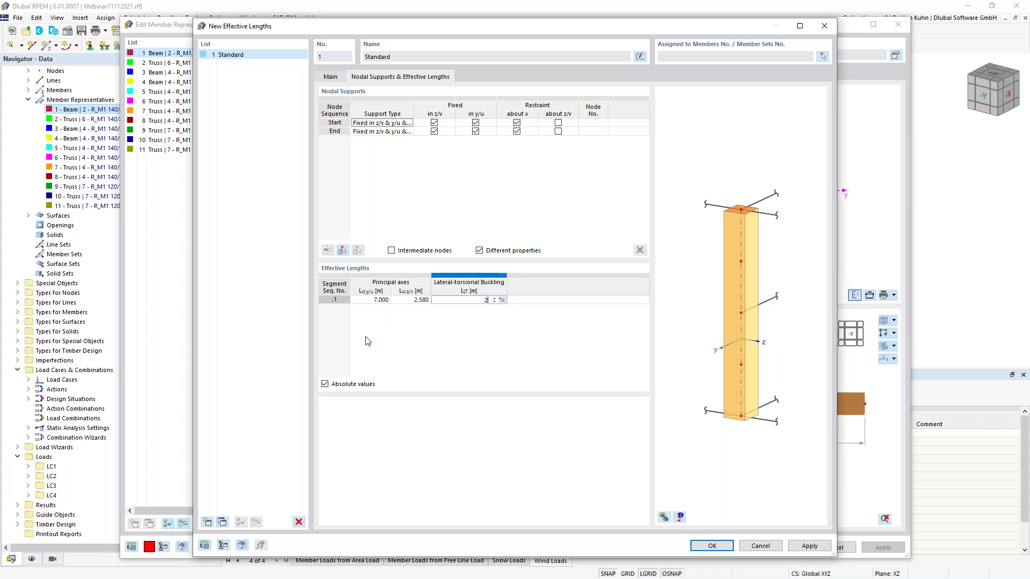
{"action": "type", "text": ".58"}
{"action": "left_click", "coordinate": [712, 545]}
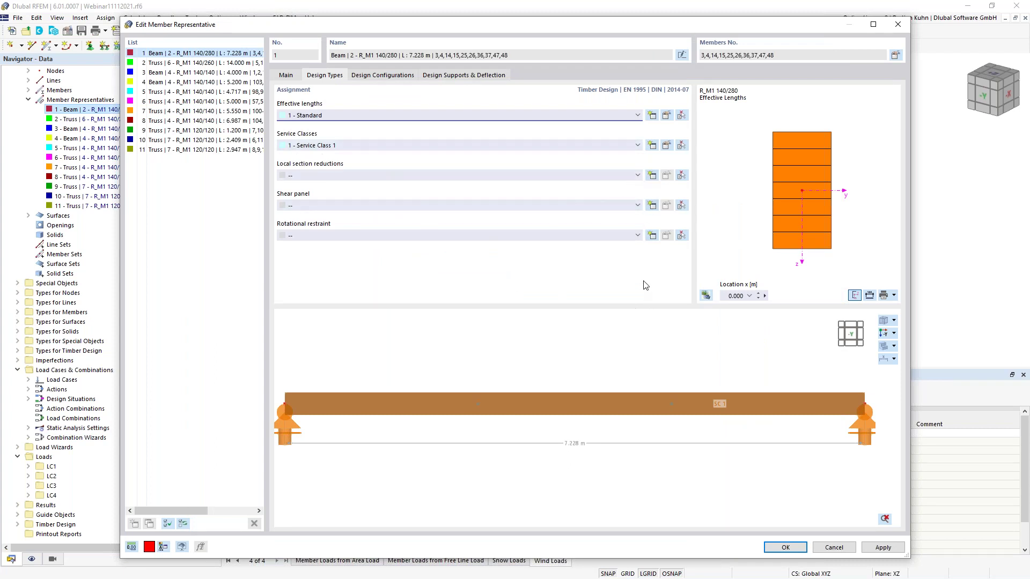
Step: Start a new local section reduction for member representative 1
{"action": "left_click", "coordinate": [652, 177]}
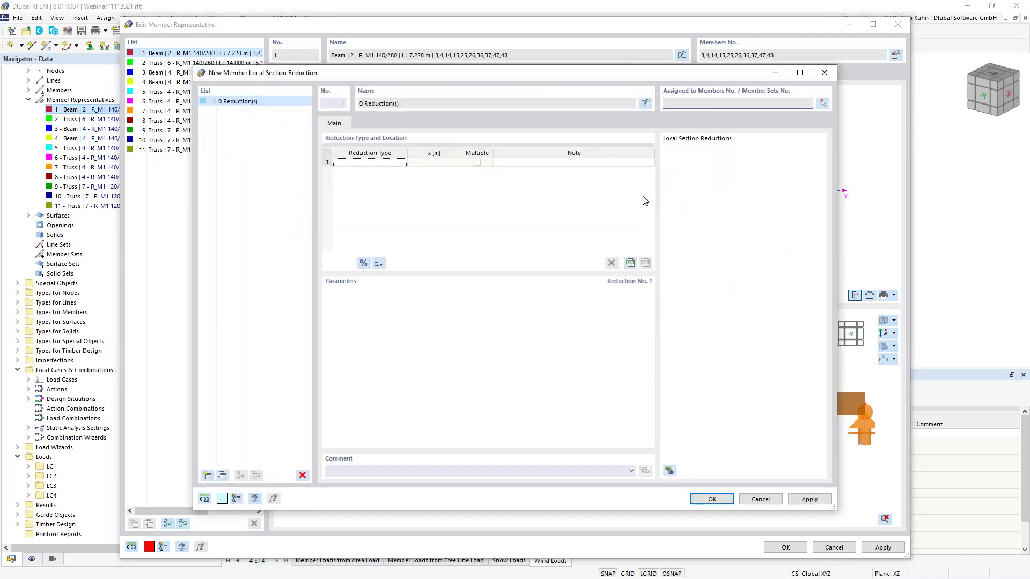
Step: Try the Inner Notch reduction type in a new member local section reduction and discard it
{"action": "left_click", "coordinate": [392, 162]}
{"action": "left_click", "coordinate": [402, 162]}
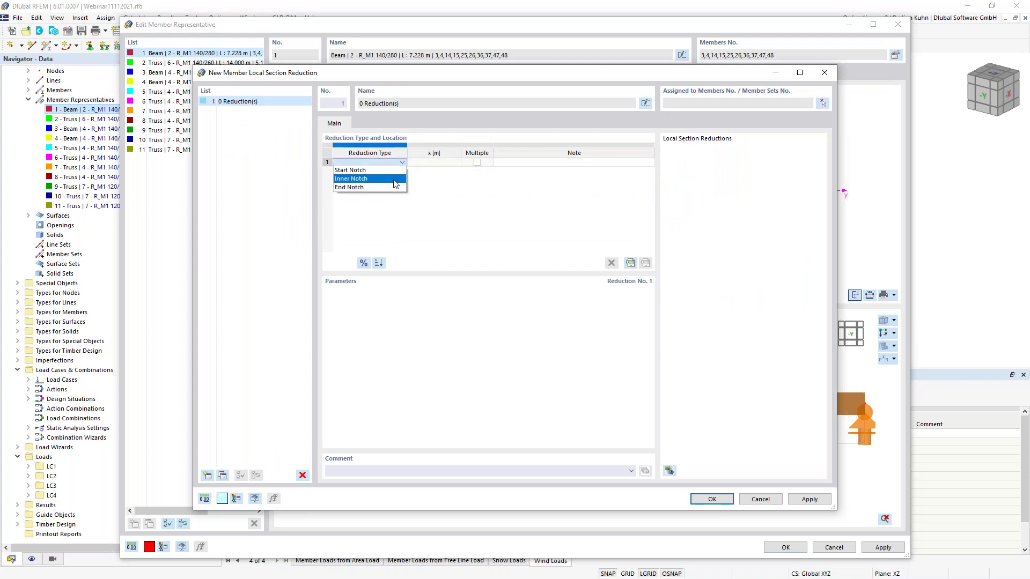
{"action": "left_click", "coordinate": [392, 179]}
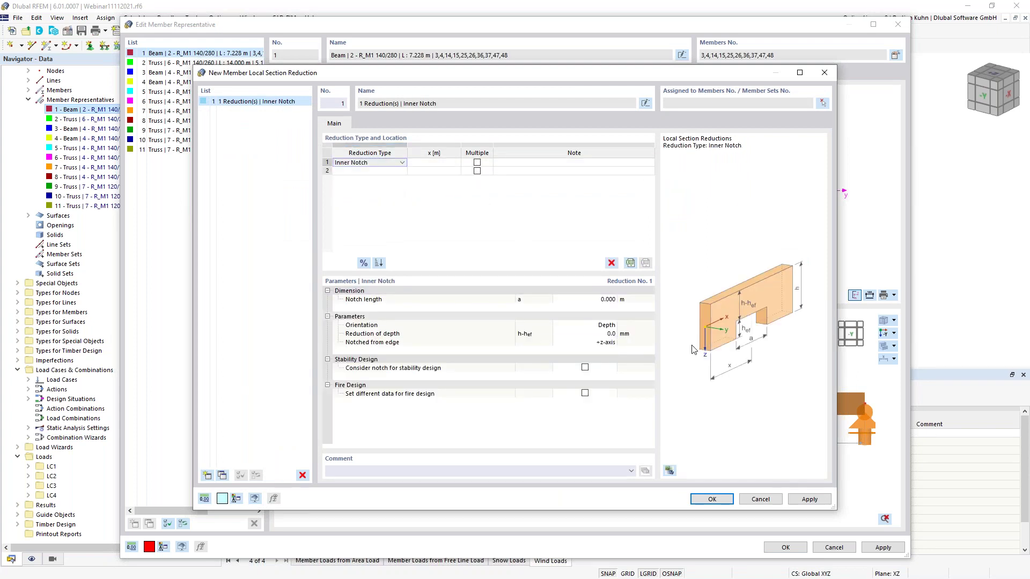
{"action": "left_click", "coordinate": [757, 497]}
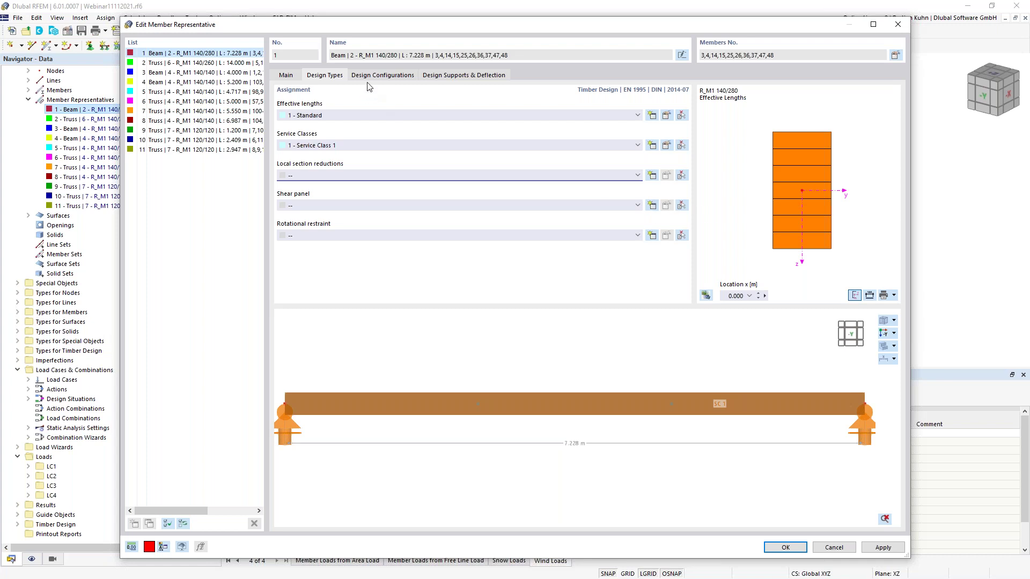
Step: Examine the main, stability and standard parameters of the Default ultimate configuration for timber design
{"action": "left_click", "coordinate": [382, 75]}
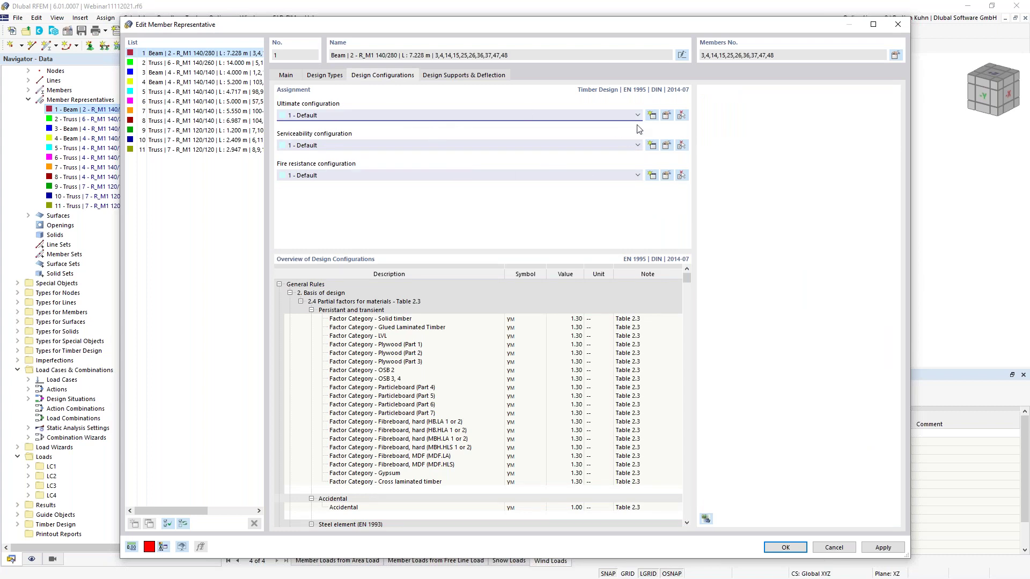
{"action": "left_click", "coordinate": [665, 115]}
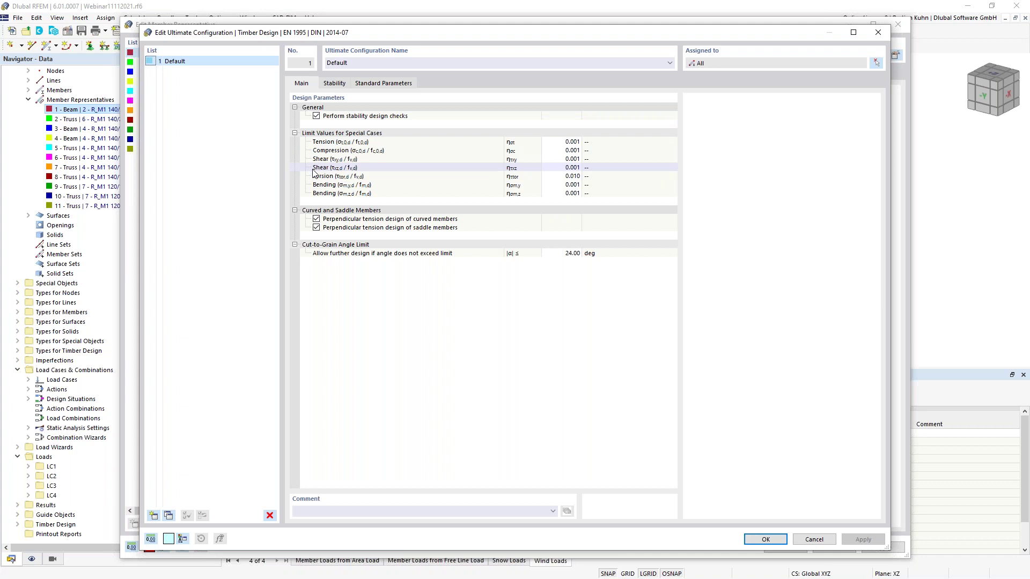
{"action": "left_click", "coordinate": [334, 84]}
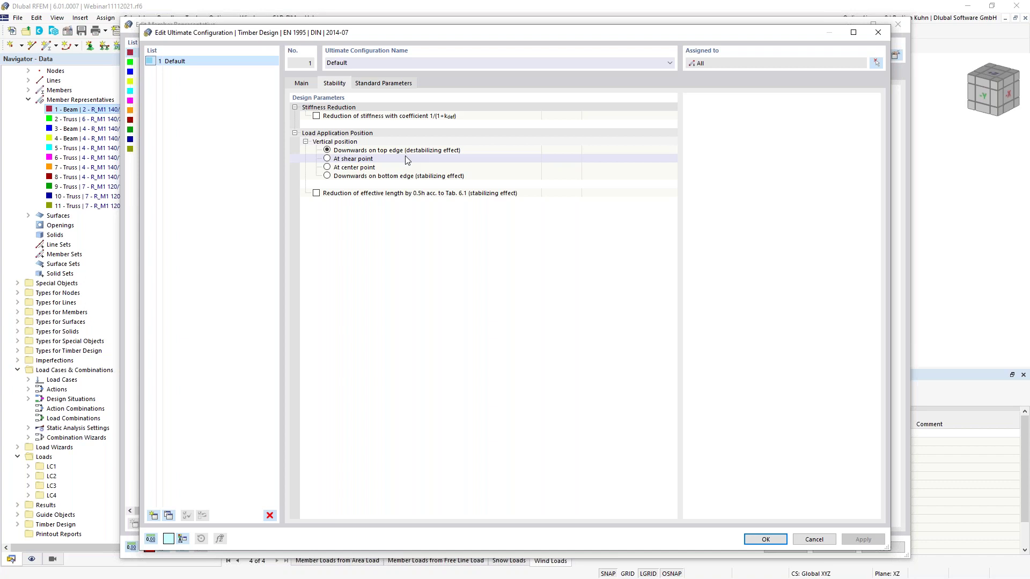
{"action": "left_click", "coordinate": [383, 84]}
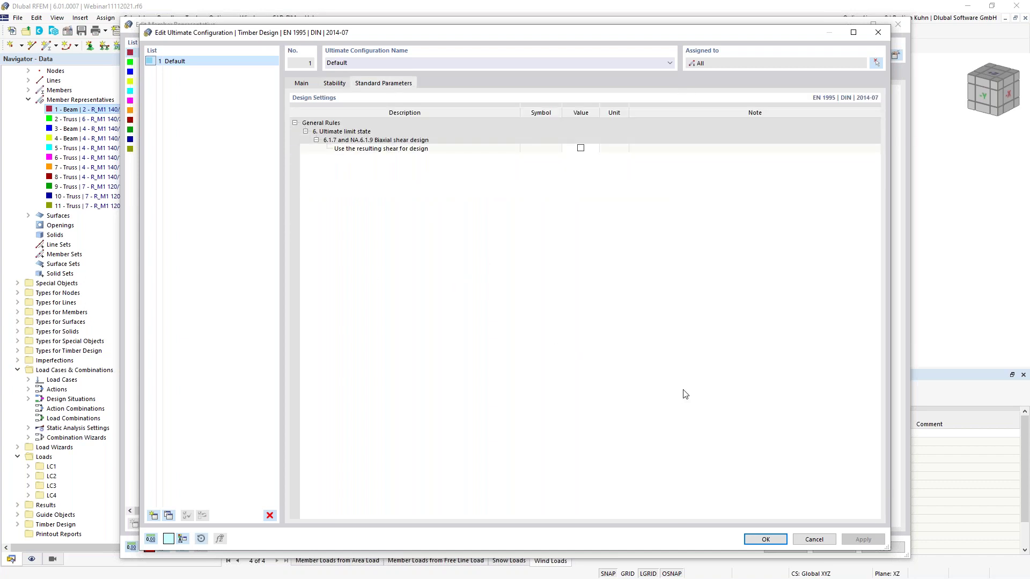
{"action": "left_click", "coordinate": [766, 539]}
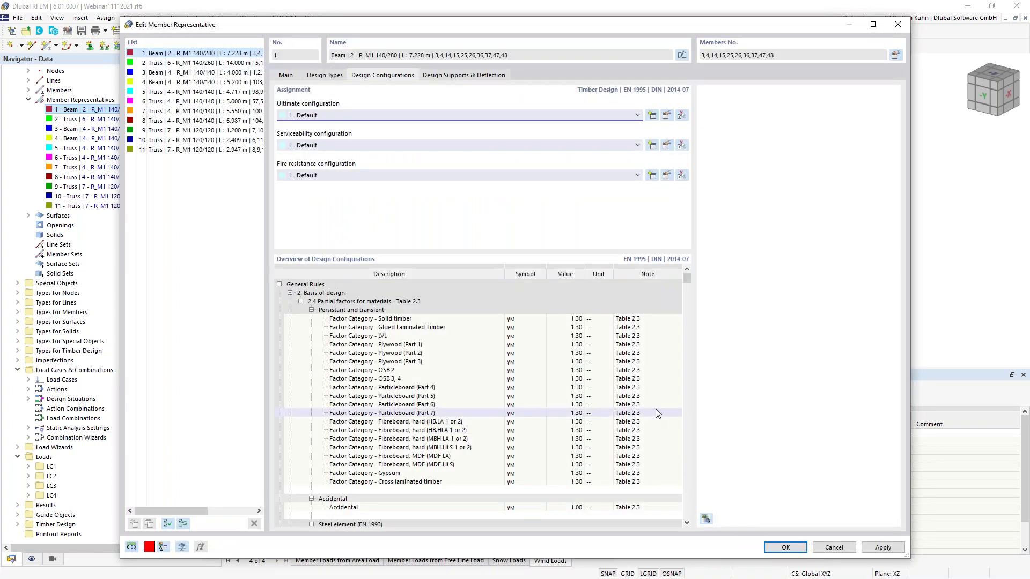
Step: Remove the serviceability and fire resistance configuration assignments from member representative 1
{"action": "left_click_drag", "start_coordinate": [505, 25], "coordinate": [488, 328]}
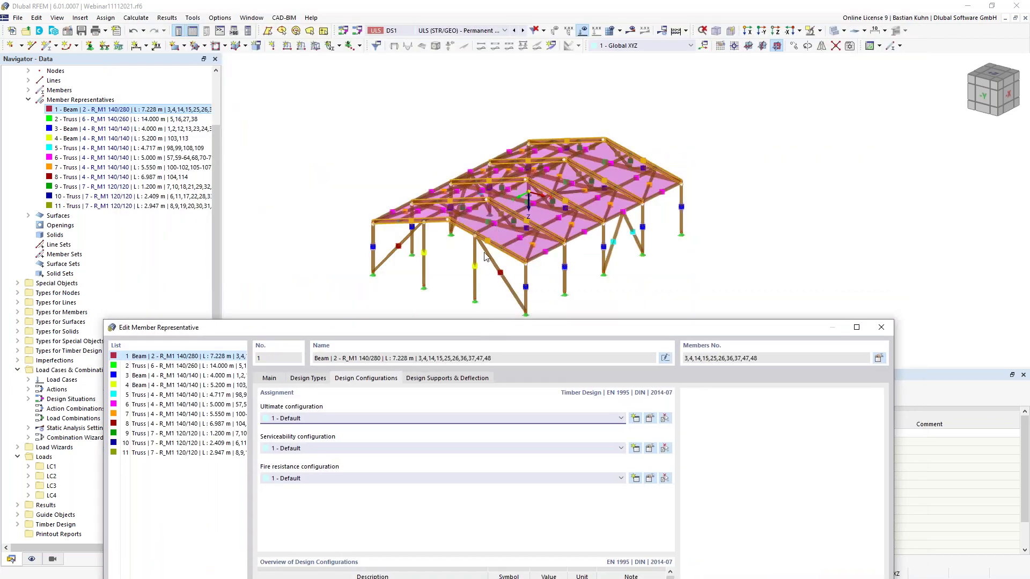
{"action": "left_click_drag", "start_coordinate": [527, 334], "coordinate": [556, 67]}
{"action": "left_click", "coordinate": [592, 183]}
{"action": "left_click", "coordinate": [570, 188]}
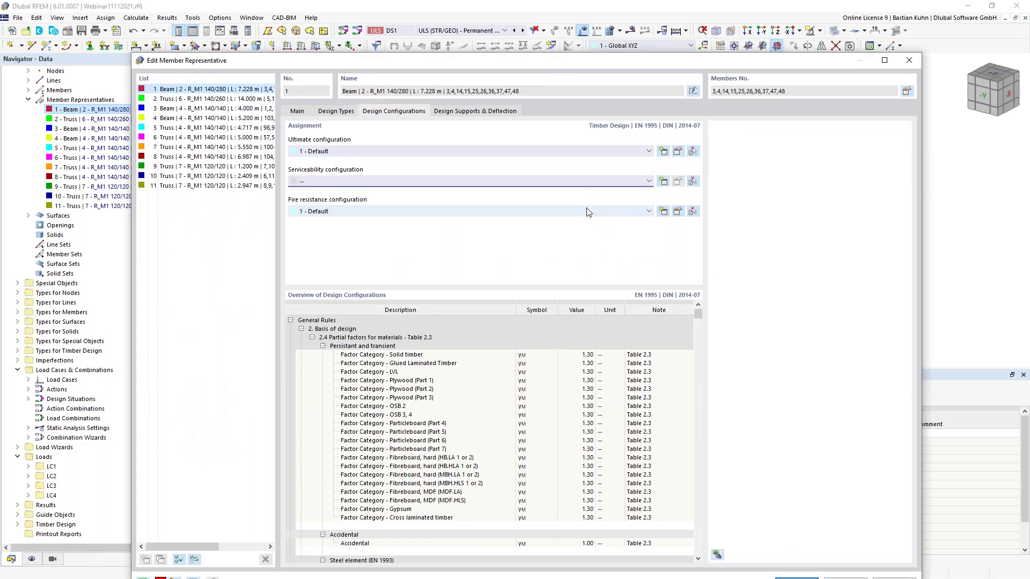
{"action": "left_click", "coordinate": [586, 212]}
{"action": "left_click", "coordinate": [582, 221]}
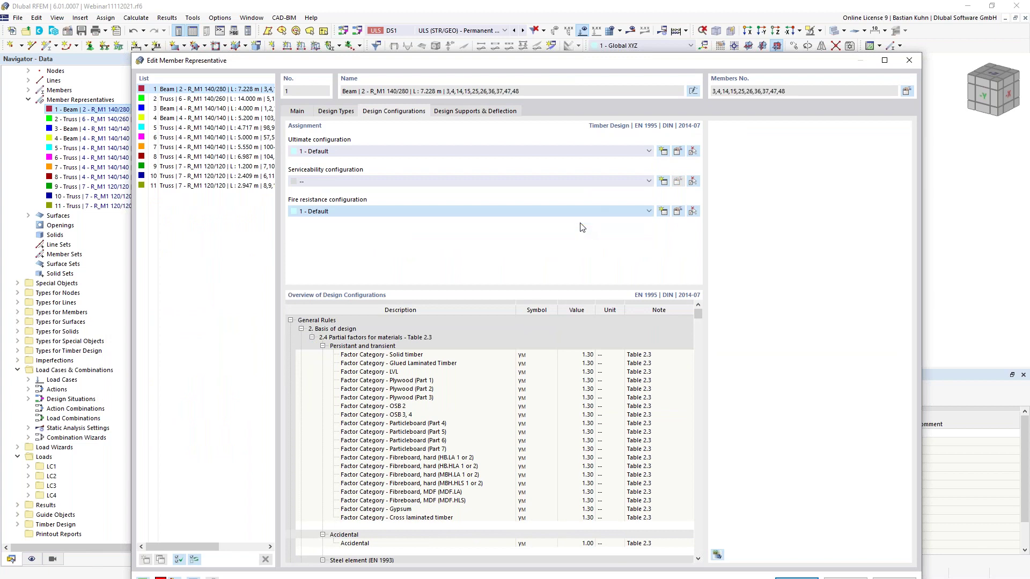
Step: For member representative 2, set the Default fire resistance configuration to 30 min required time and exclude fire exposure on the top (-z) side
{"action": "left_click_drag", "start_coordinate": [575, 60], "coordinate": [620, 275]}
{"action": "left_click", "coordinate": [252, 313]}
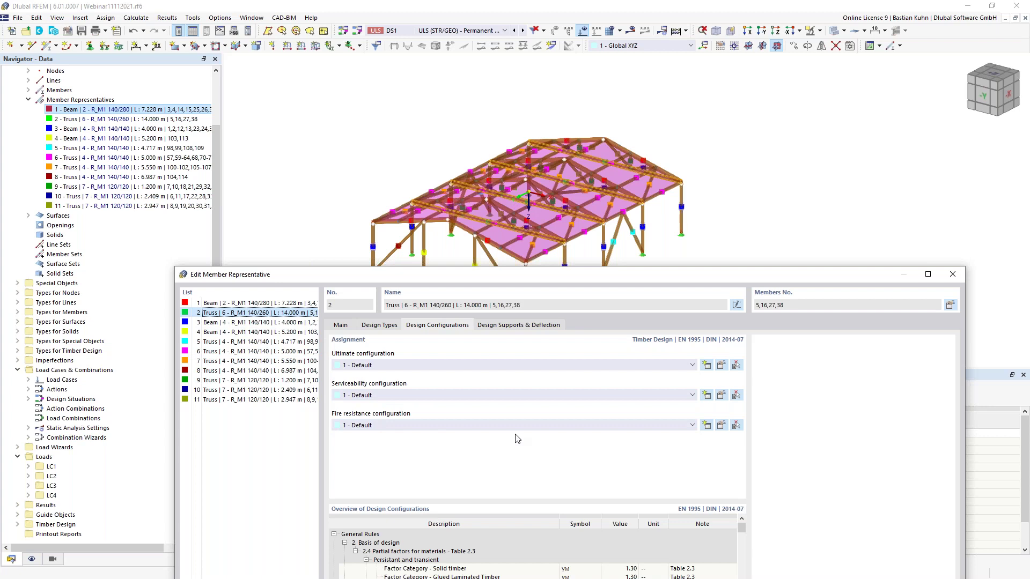
{"action": "left_click", "coordinate": [721, 426]}
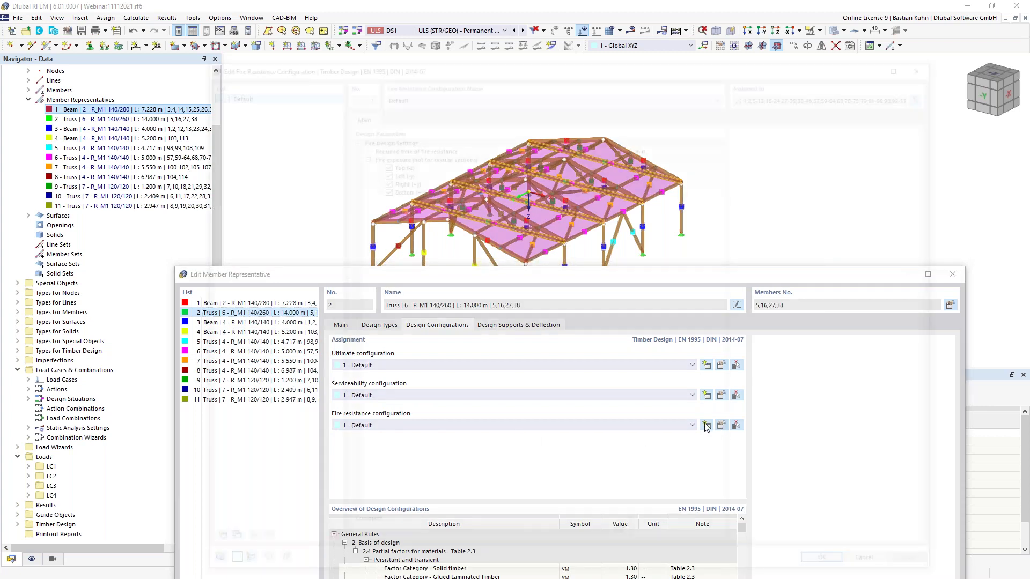
{"action": "left_click", "coordinate": [617, 145]}
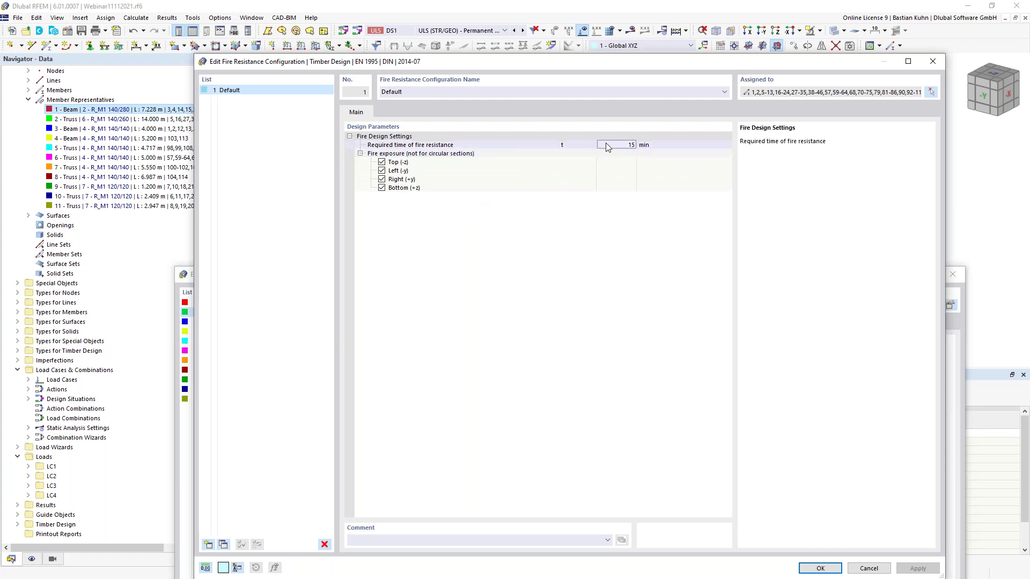
{"action": "left_click", "coordinate": [622, 146]}
{"action": "left_click", "coordinate": [617, 155]}
{"action": "left_click", "coordinate": [381, 162]}
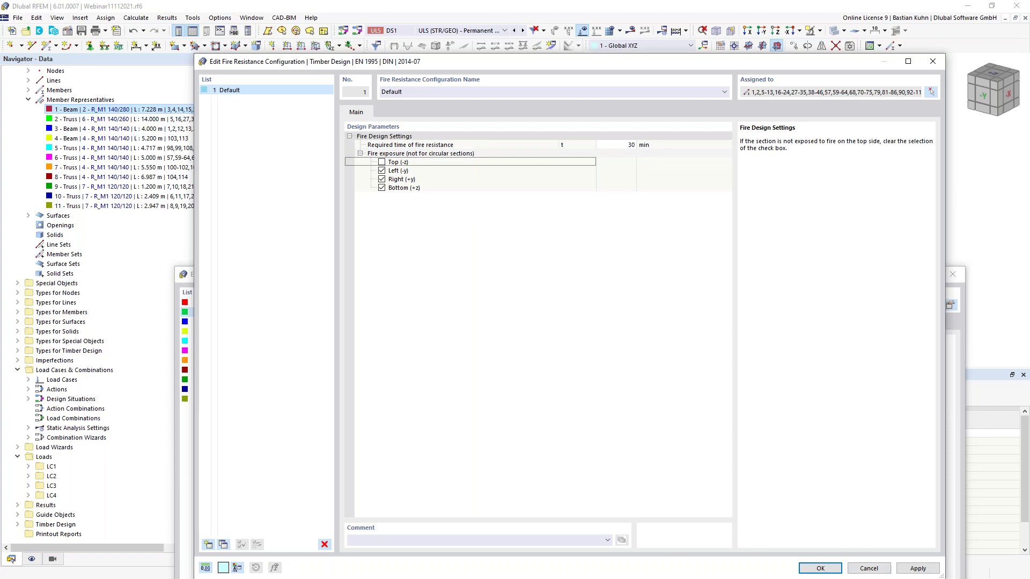
{"action": "left_click", "coordinate": [820, 569]}
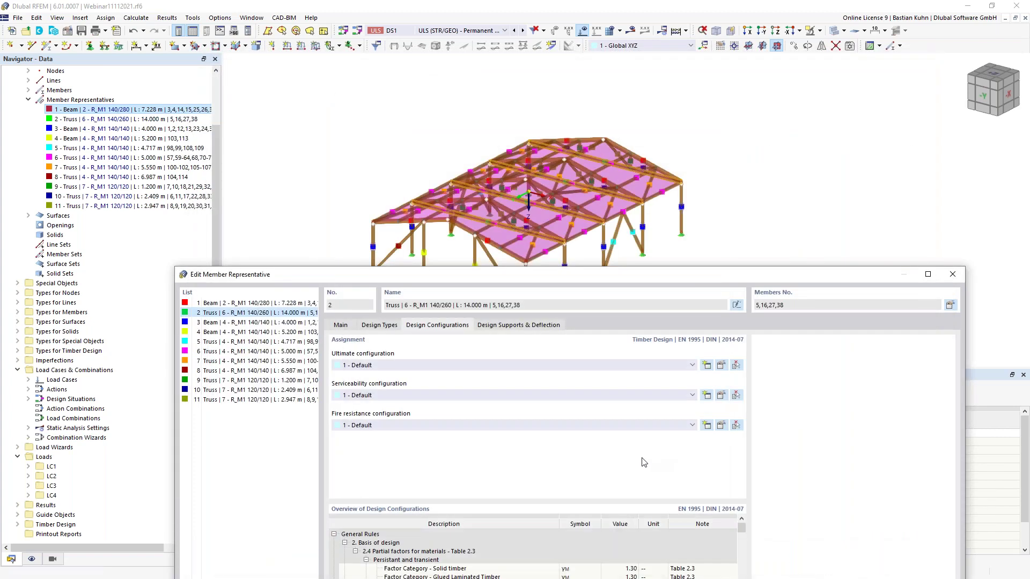
Step: Review the beam, cantilever and vibration limits in the Default serviceability configuration
{"action": "left_click", "coordinate": [721, 396]}
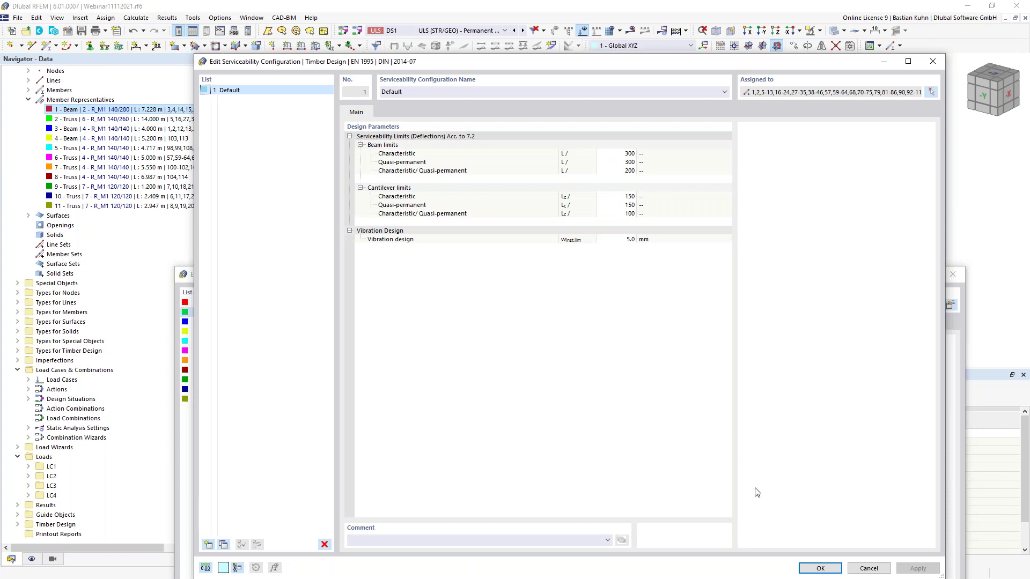
{"action": "left_click", "coordinate": [821, 569]}
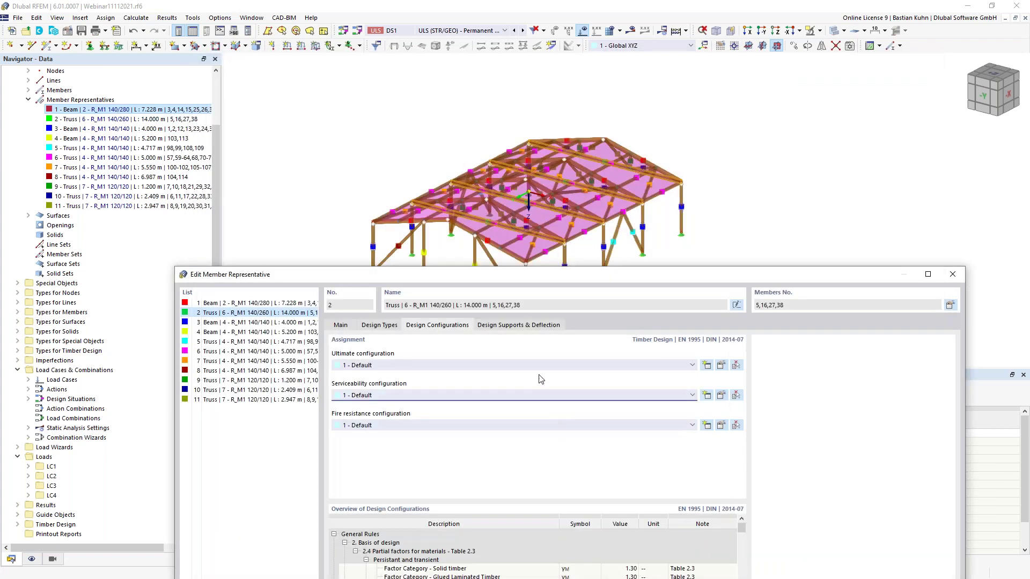
Step: Examine the new design support settings and the deflection check direction options for member representative 2 without changing them
{"action": "left_click", "coordinate": [526, 327]}
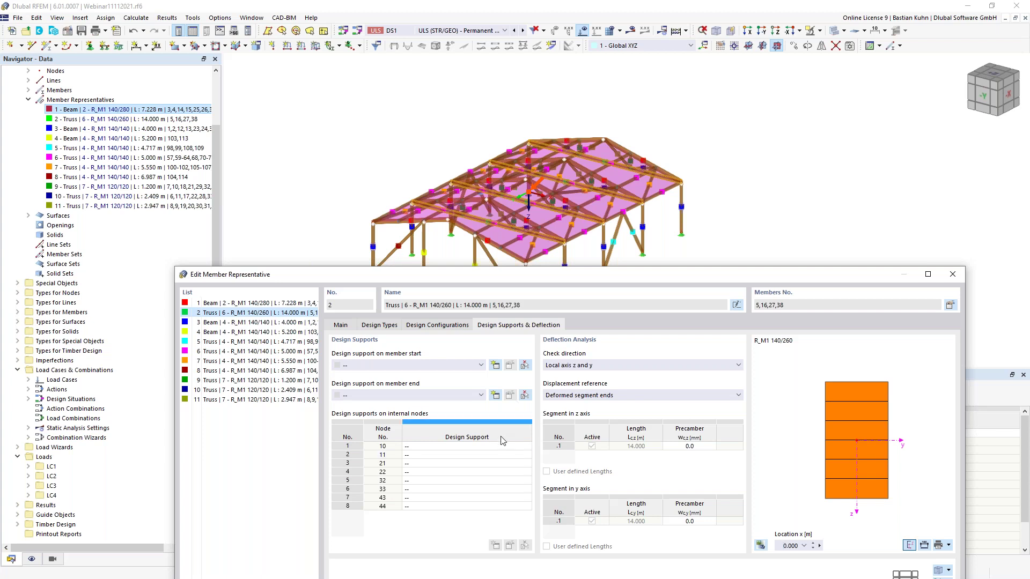
{"action": "left_click", "coordinate": [471, 366]}
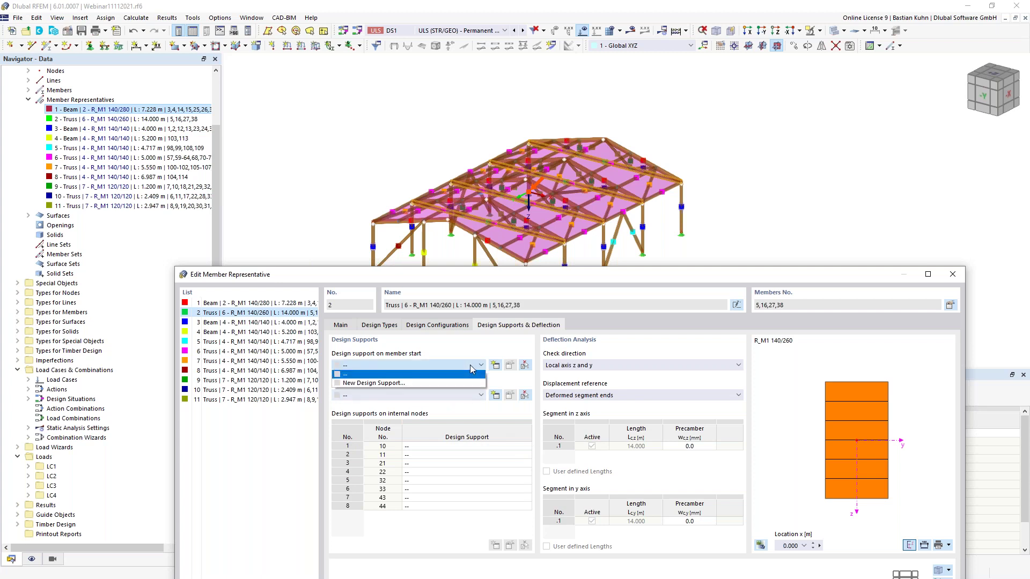
{"action": "left_click", "coordinate": [494, 368]}
{"action": "left_click", "coordinate": [495, 367]}
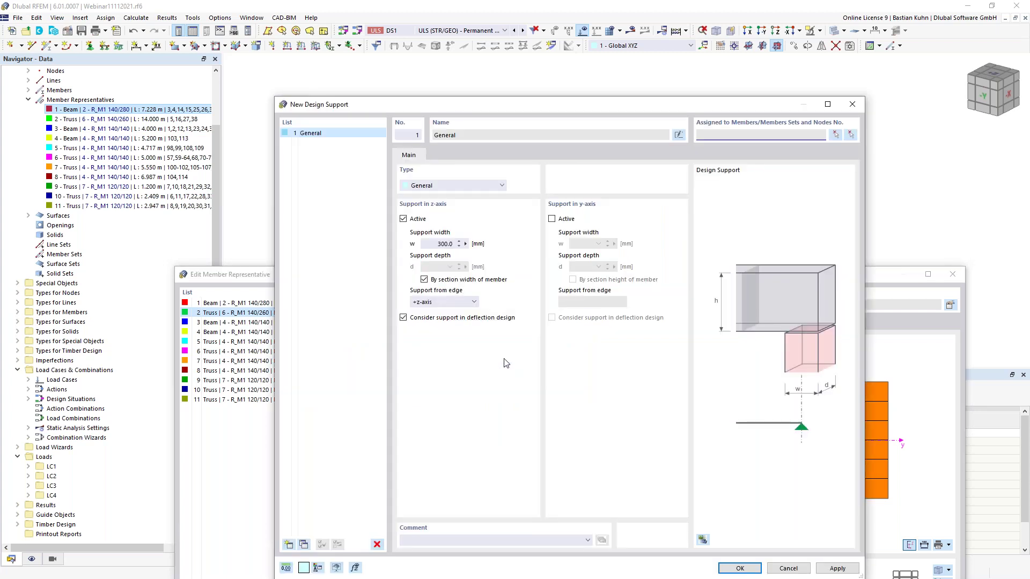
{"action": "left_click", "coordinate": [793, 570]}
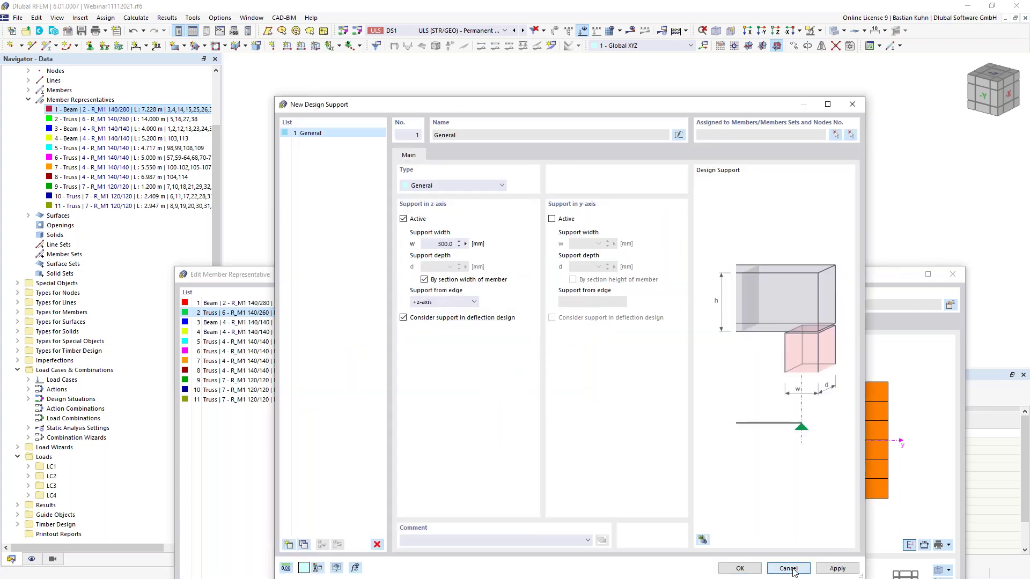
{"action": "left_click_drag", "start_coordinate": [612, 287], "coordinate": [554, 70]}
{"action": "left_click", "coordinate": [579, 148]}
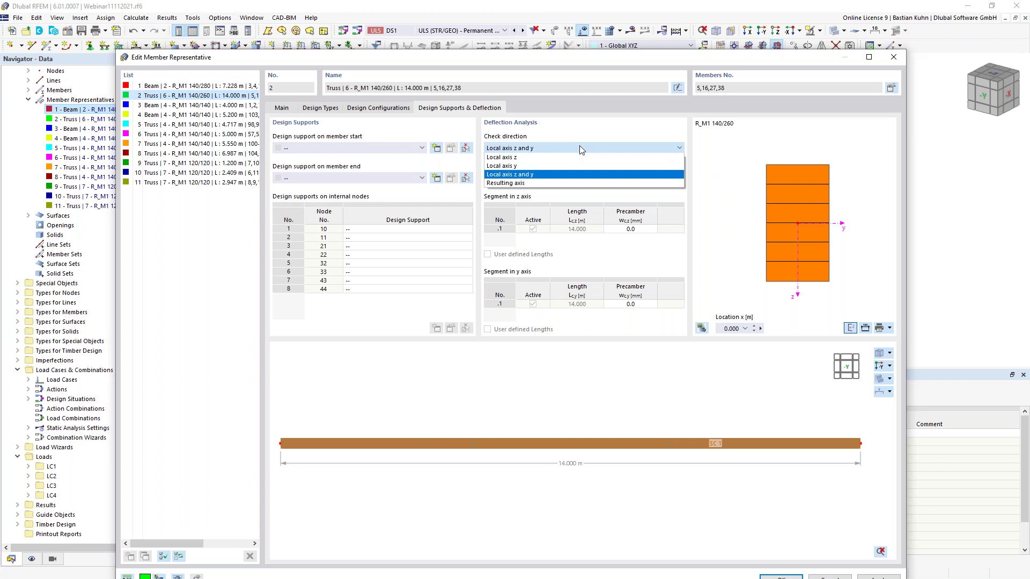
{"action": "left_click", "coordinate": [574, 143]}
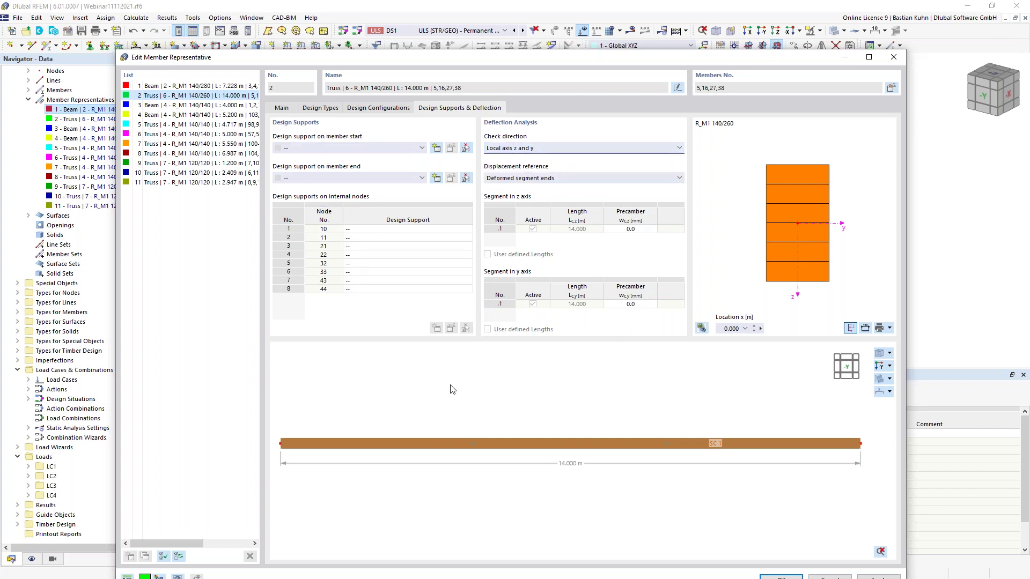
Step: Create new effective lengths for member representative 2 with lateral-torsional buckling excluded
{"action": "left_click", "coordinate": [369, 109]}
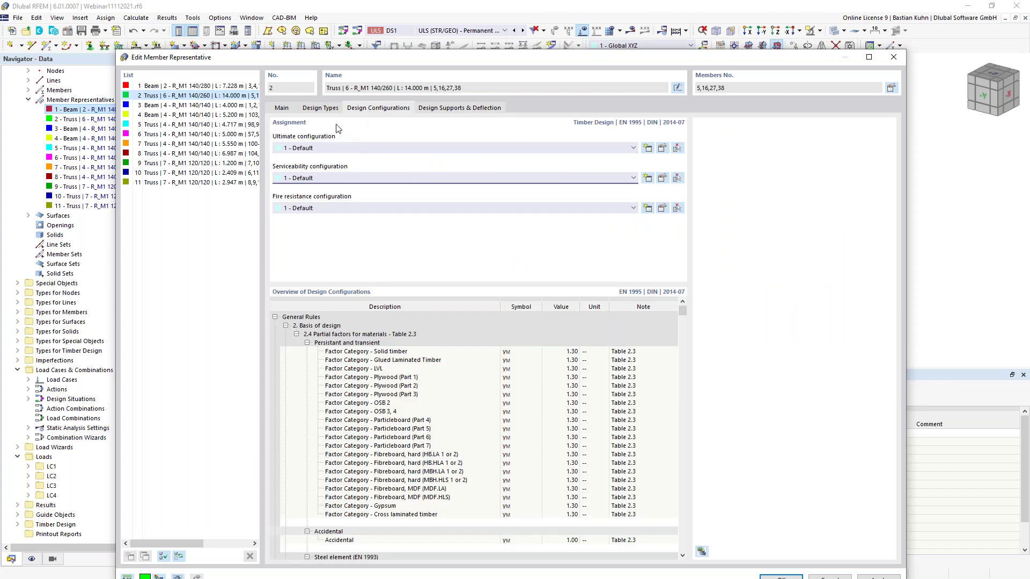
{"action": "left_click", "coordinate": [328, 111]}
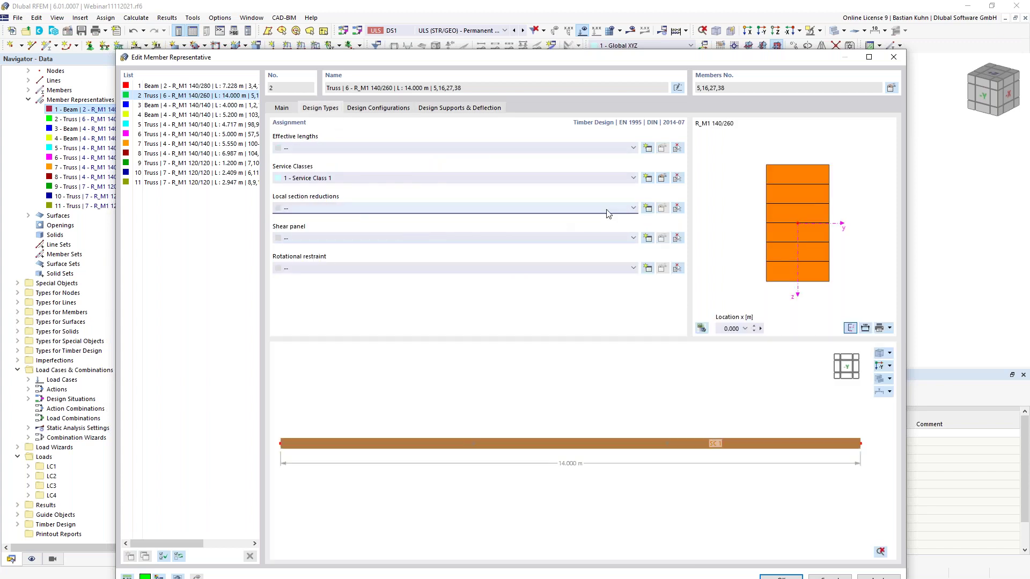
{"action": "left_click", "coordinate": [648, 148]}
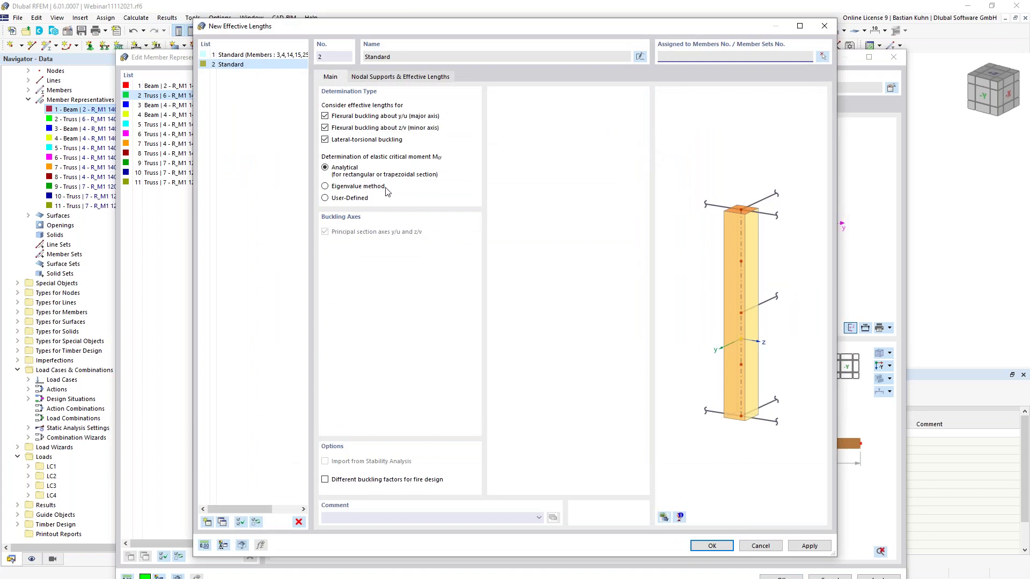
{"action": "left_click", "coordinate": [325, 140]}
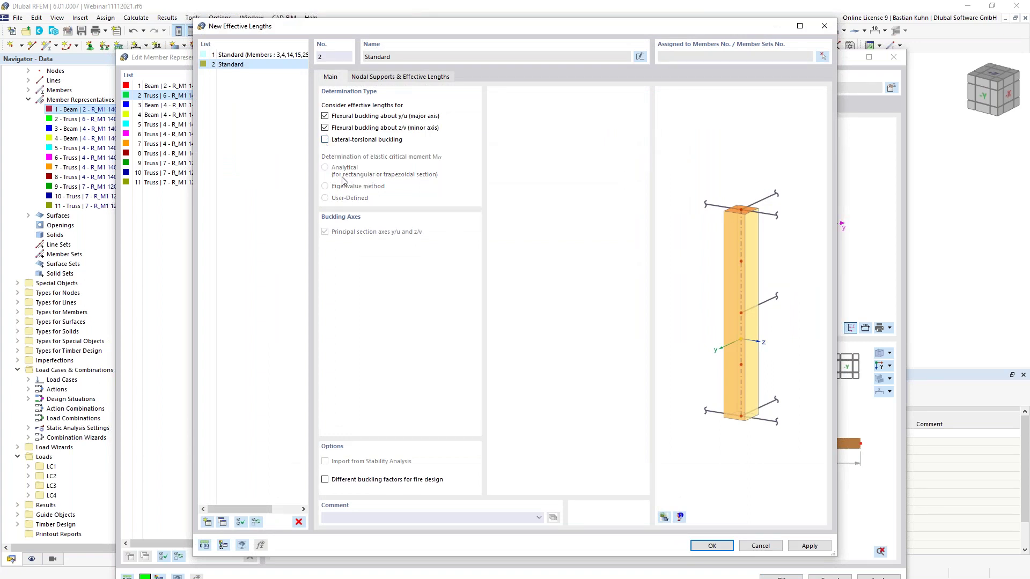
Step: Define the effective lengths as absolute values, with 4.67 m about y/u and 14 m about z/v
{"action": "left_click", "coordinate": [377, 77]}
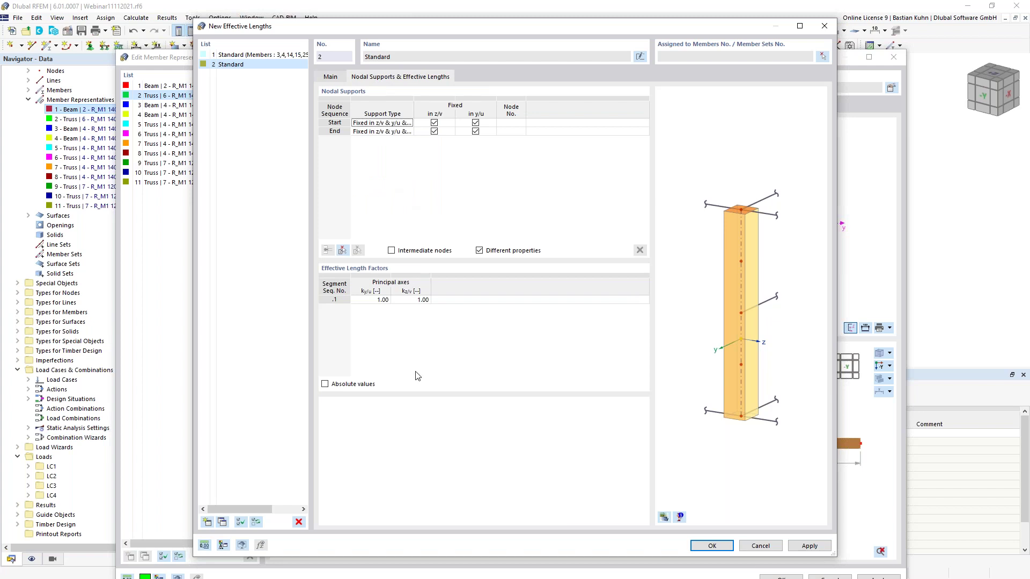
{"action": "left_click", "coordinate": [325, 384]}
{"action": "left_click", "coordinate": [371, 301]}
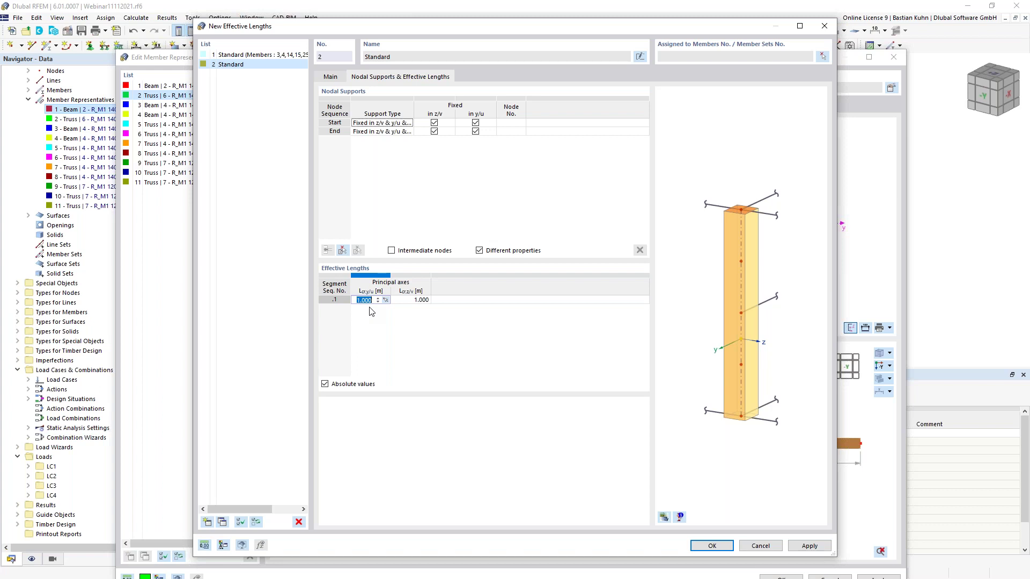
{"action": "type", "text": "4,67"}
{"action": "key", "text": "Tab"}
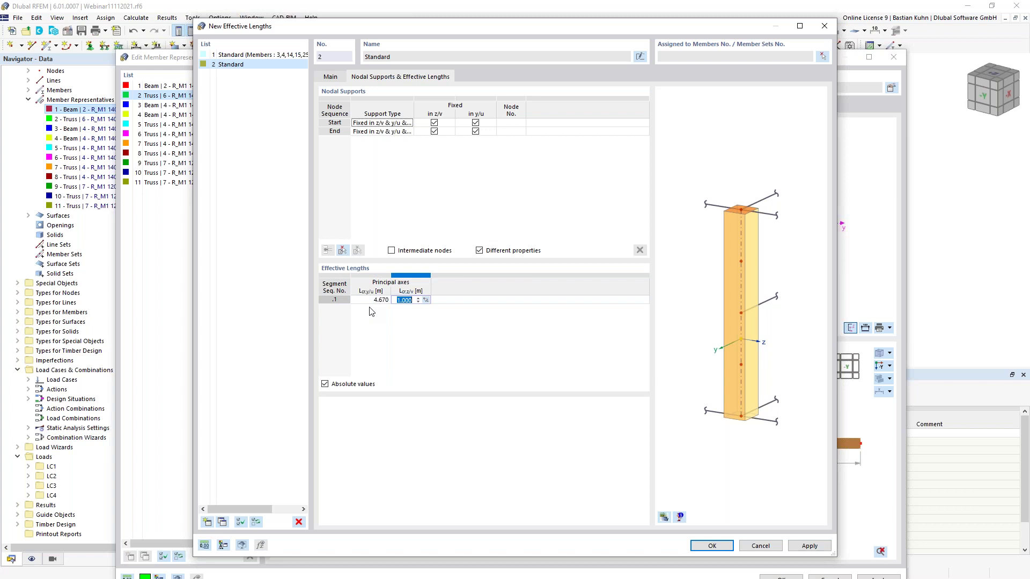
{"action": "type", "text": "14"}
{"action": "left_click", "coordinate": [712, 546]}
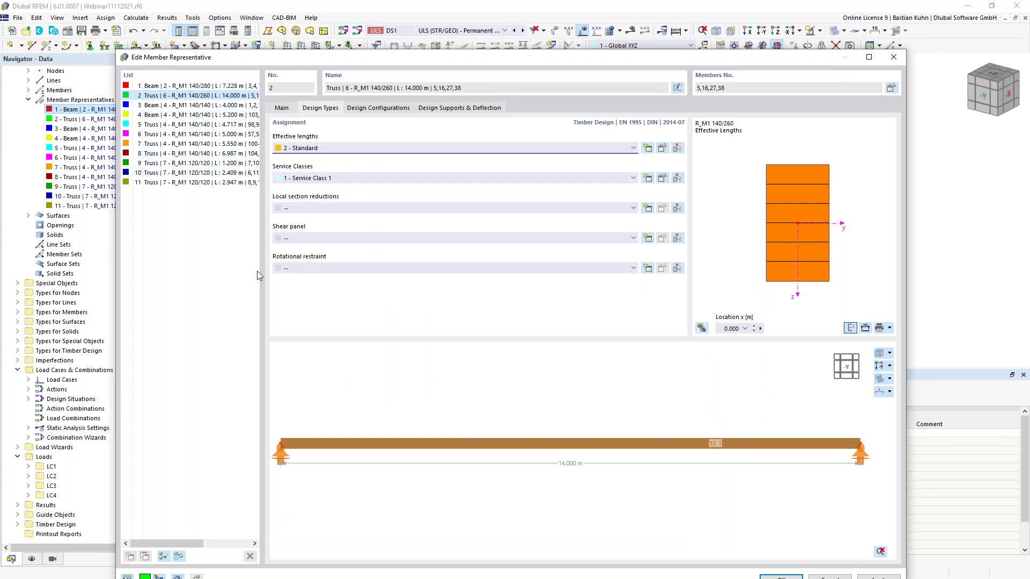
Step: Create new effective lengths for member representatives 3 to 11 together, with lateral-torsional buckling excluded and the default nodal supports and length factors
{"action": "left_click", "coordinate": [180, 107]}
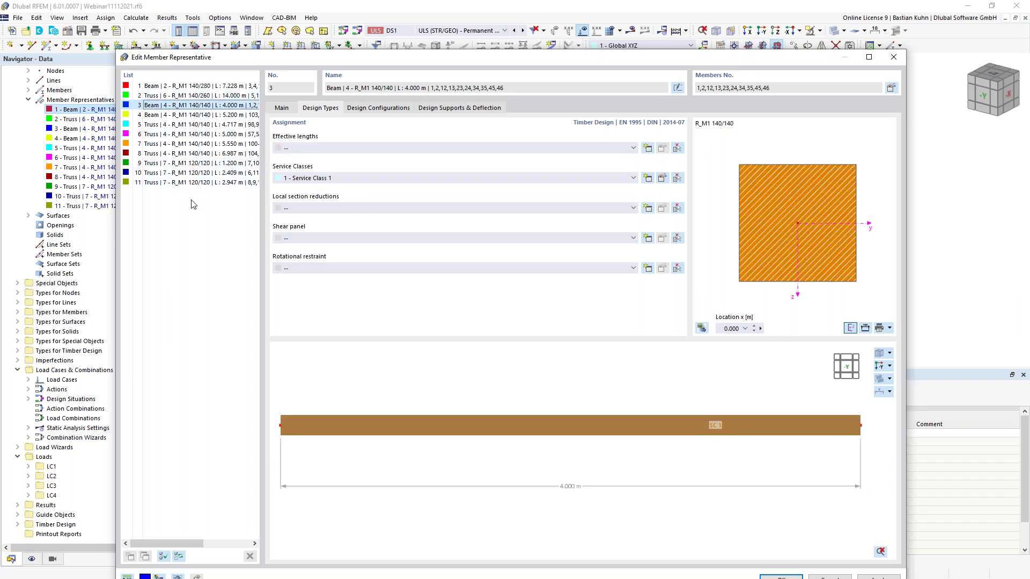
{"action": "left_click", "coordinate": [198, 183], "text": "shift"}
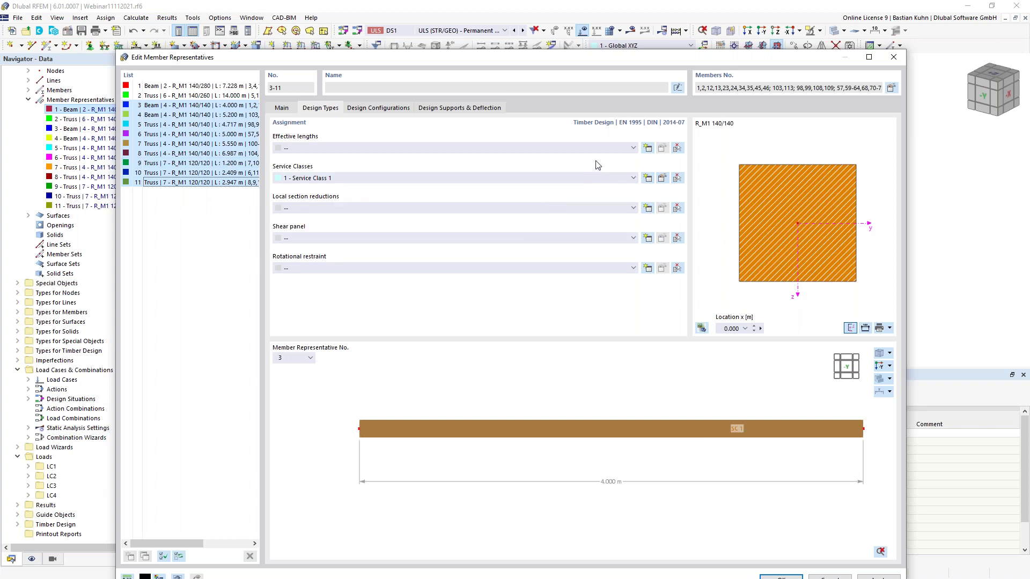
{"action": "left_click", "coordinate": [648, 148]}
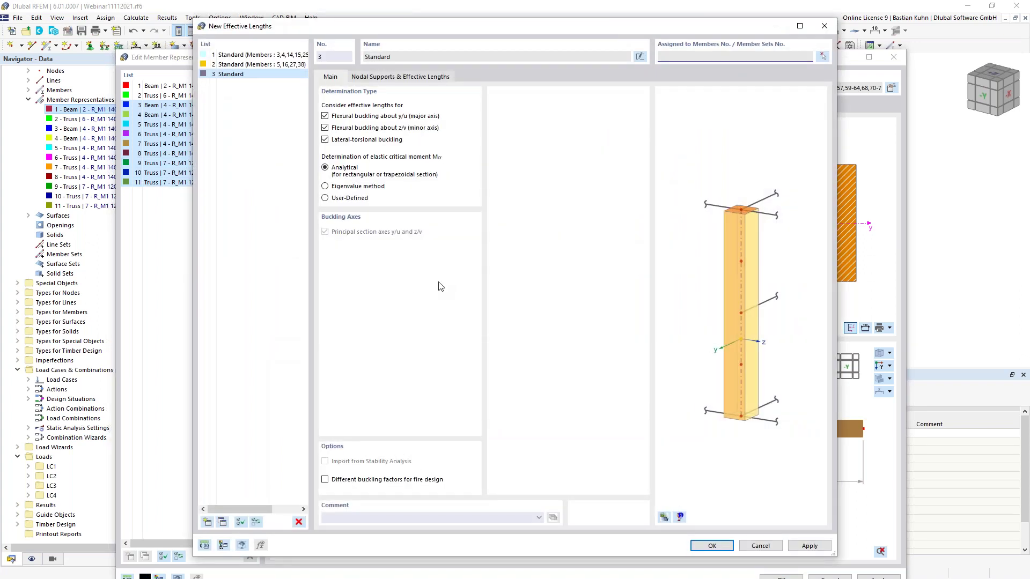
{"action": "left_click", "coordinate": [325, 139]}
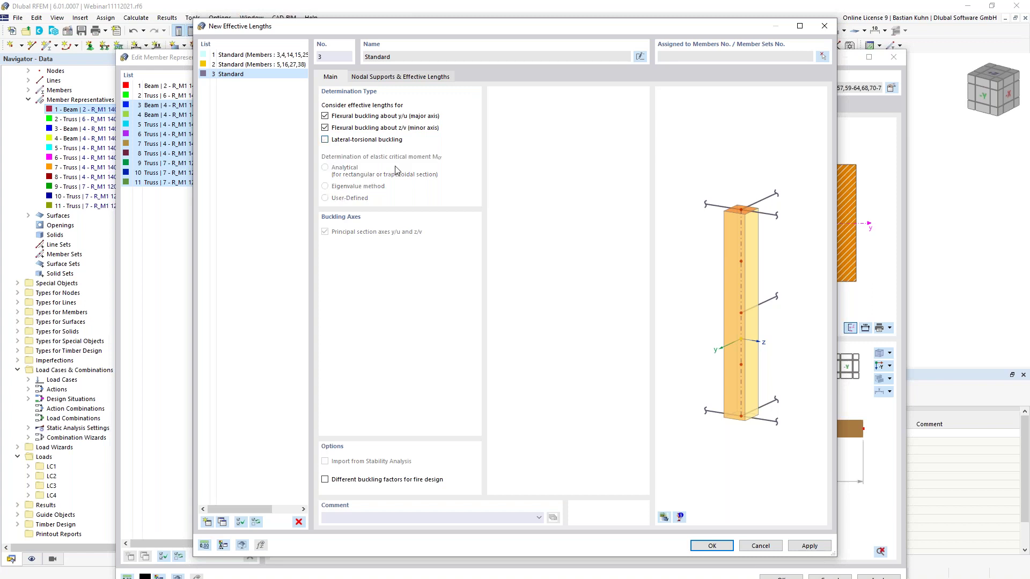
{"action": "left_click", "coordinate": [402, 78]}
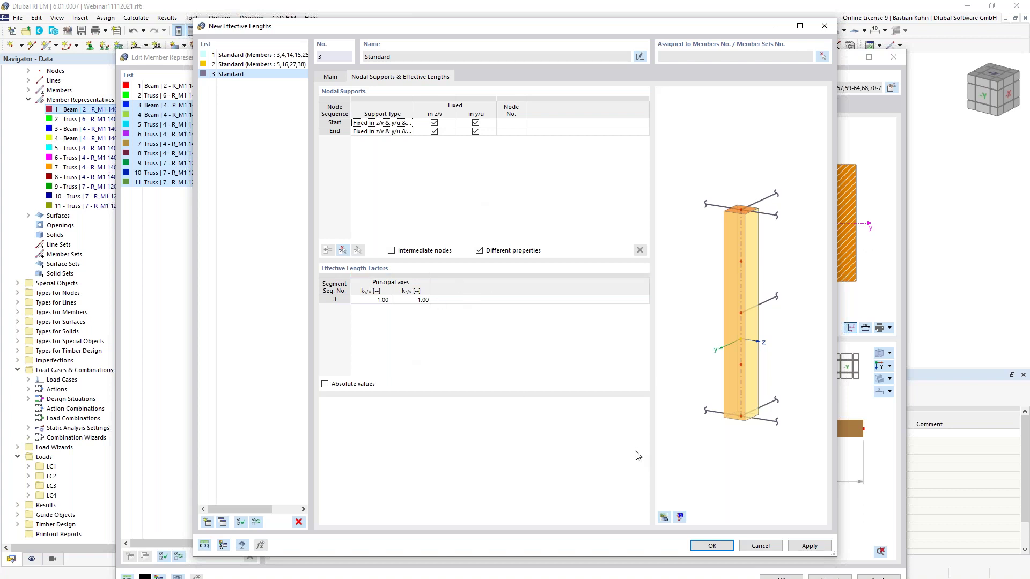
{"action": "left_click", "coordinate": [664, 518]}
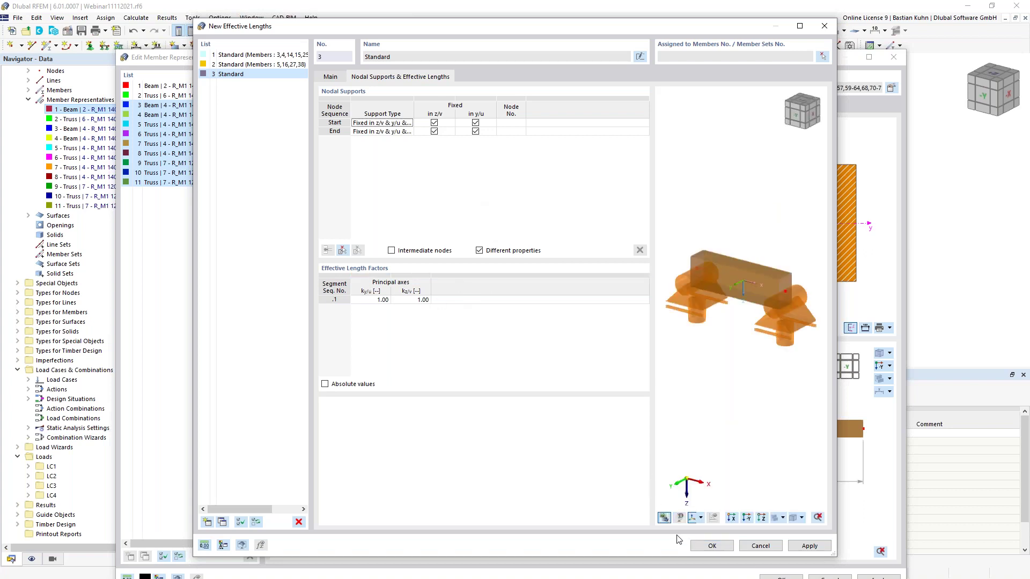
{"action": "left_click", "coordinate": [711, 546]}
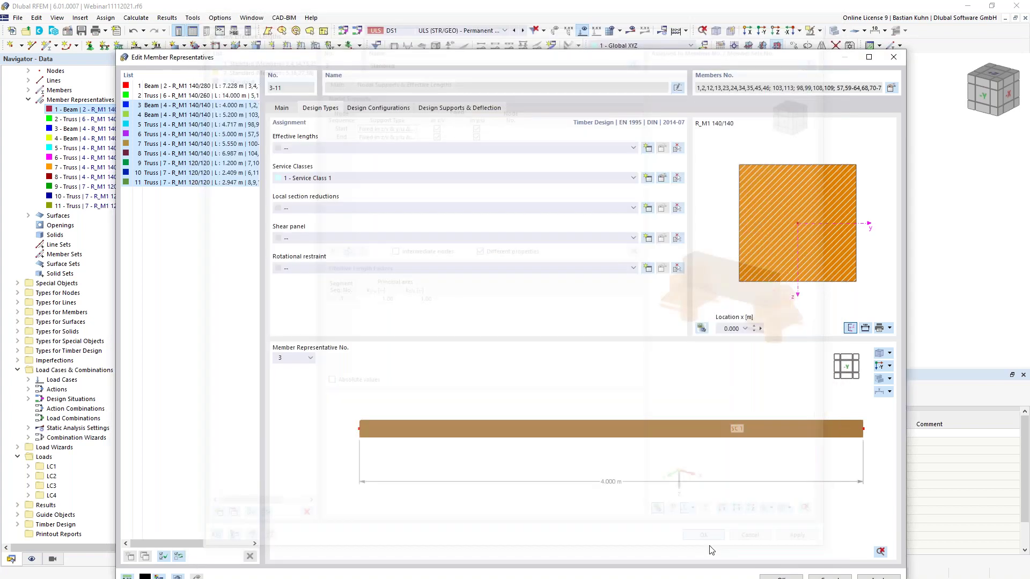
Step: Remove the serviceability and fire resistance configurations from member representatives 3 to 11 and apply the changes
{"action": "left_click", "coordinate": [379, 109]}
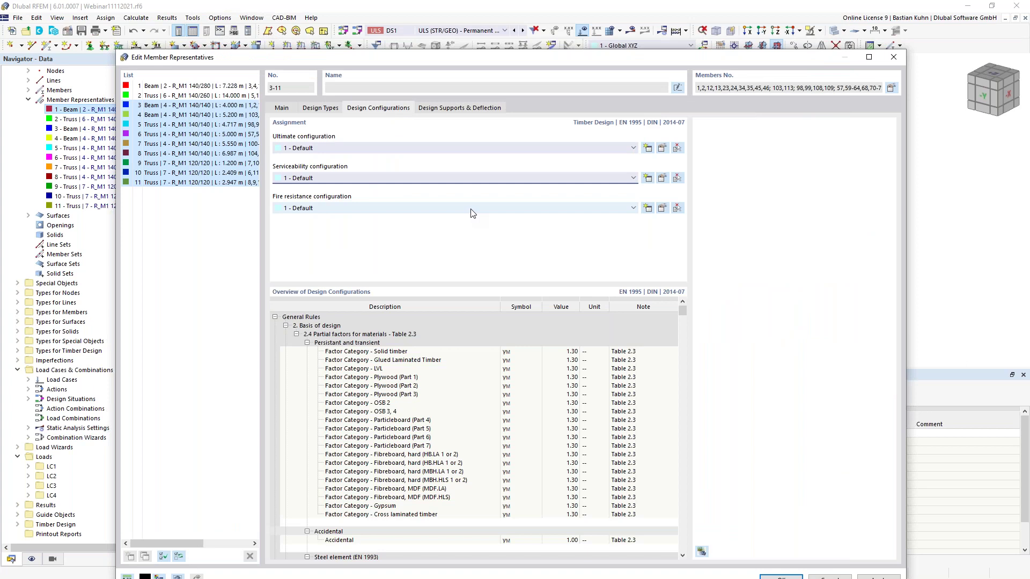
{"action": "left_click", "coordinate": [565, 179]}
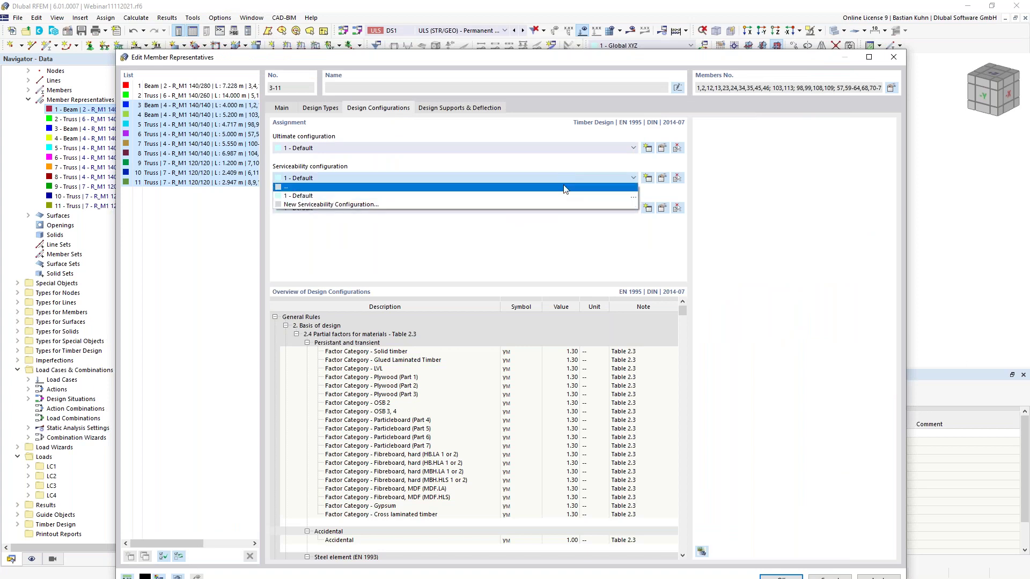
{"action": "left_click", "coordinate": [563, 189]}
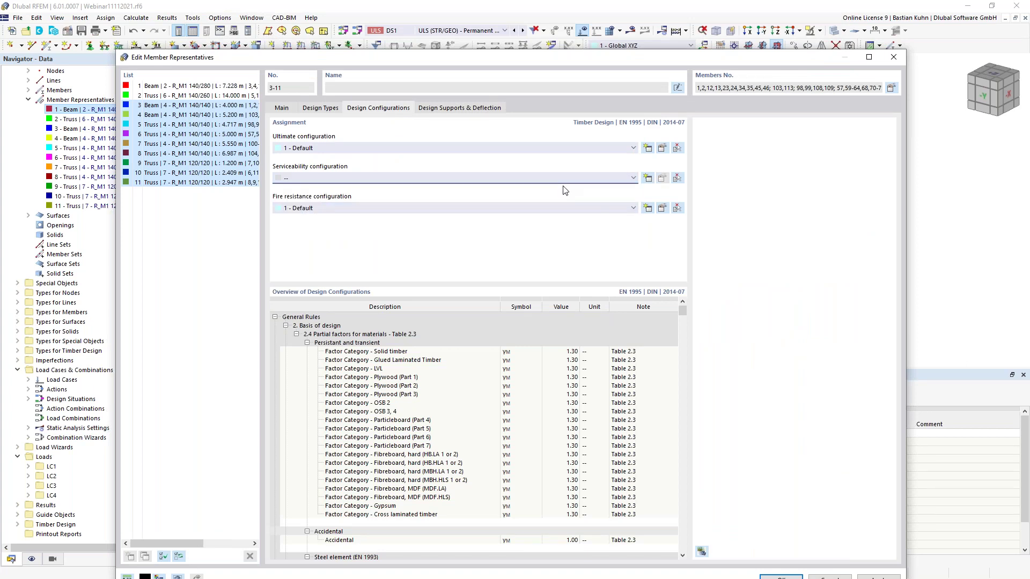
{"action": "left_click", "coordinate": [573, 212]}
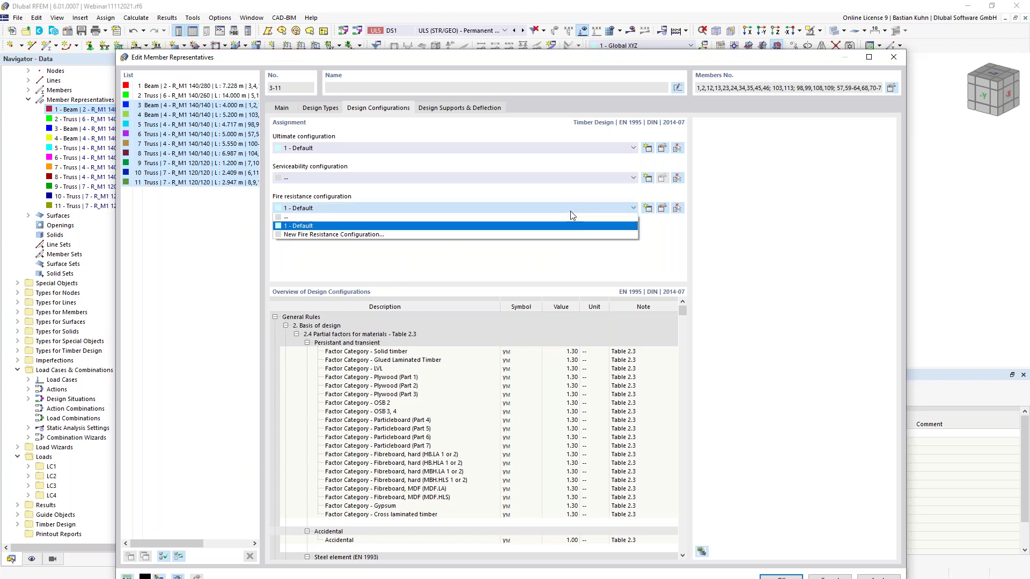
{"action": "left_click", "coordinate": [573, 219]}
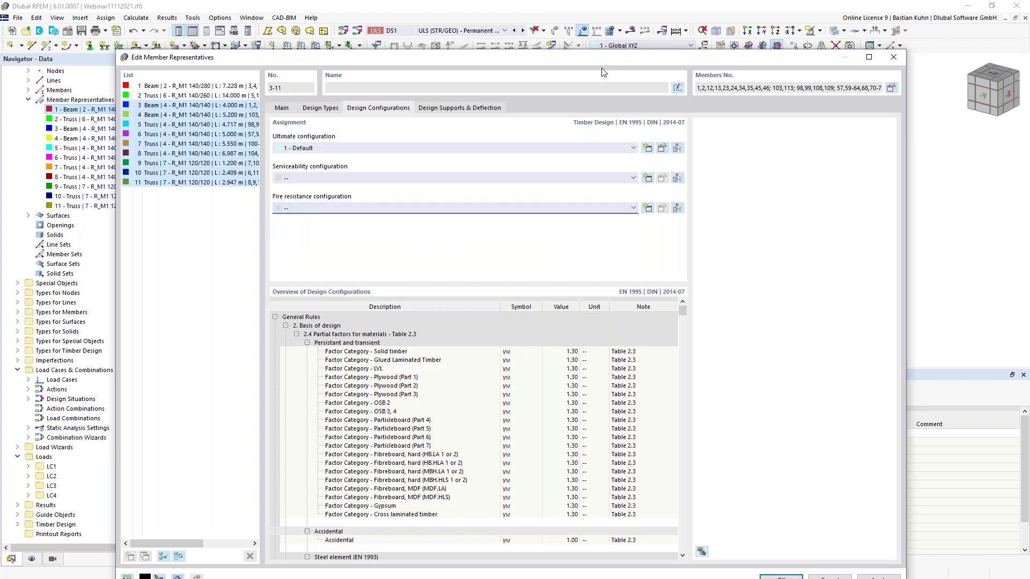
{"action": "left_click_drag", "start_coordinate": [600, 53], "coordinate": [586, 7]}
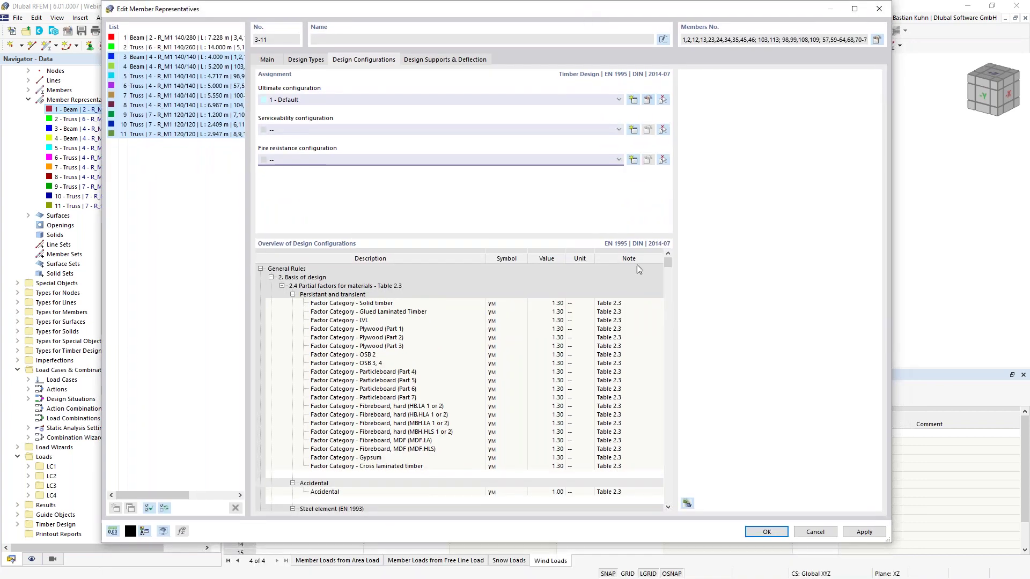
{"action": "left_click", "coordinate": [755, 534]}
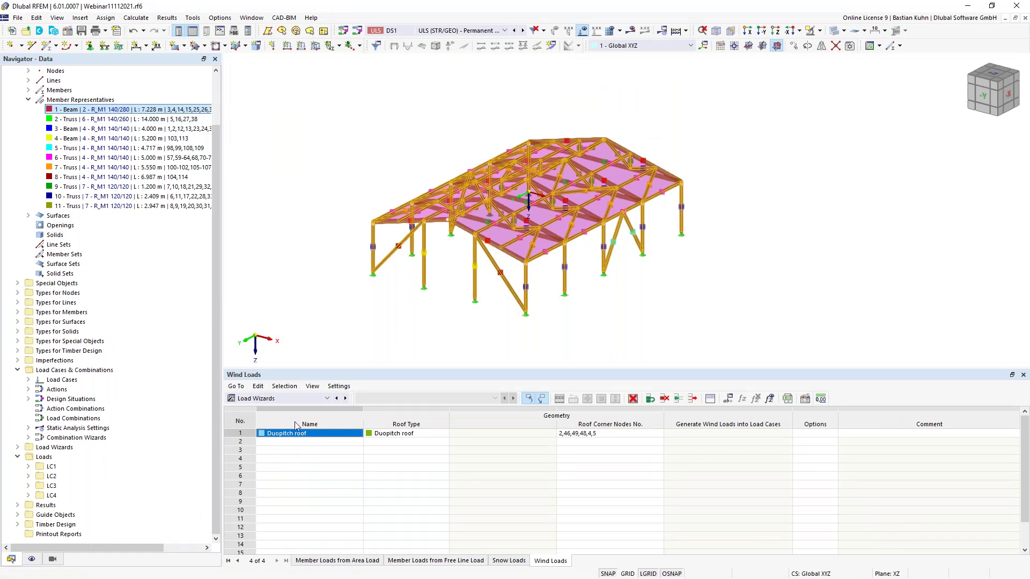
Step: Review the Timber Design input for design situations, objects to design and ultimate configurations, and run the design calculation
{"action": "left_click", "coordinate": [290, 400]}
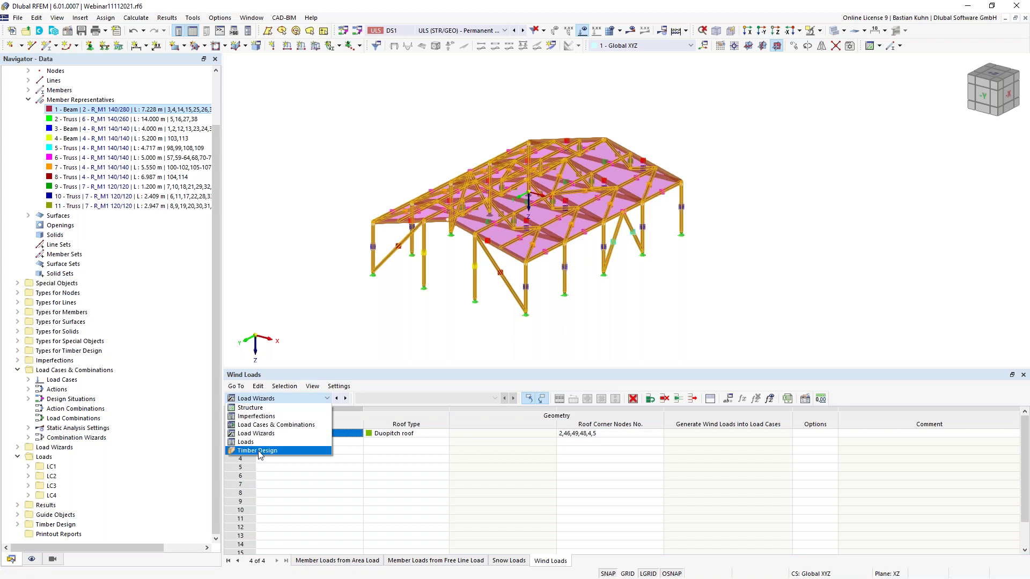
{"action": "left_click", "coordinate": [258, 451]}
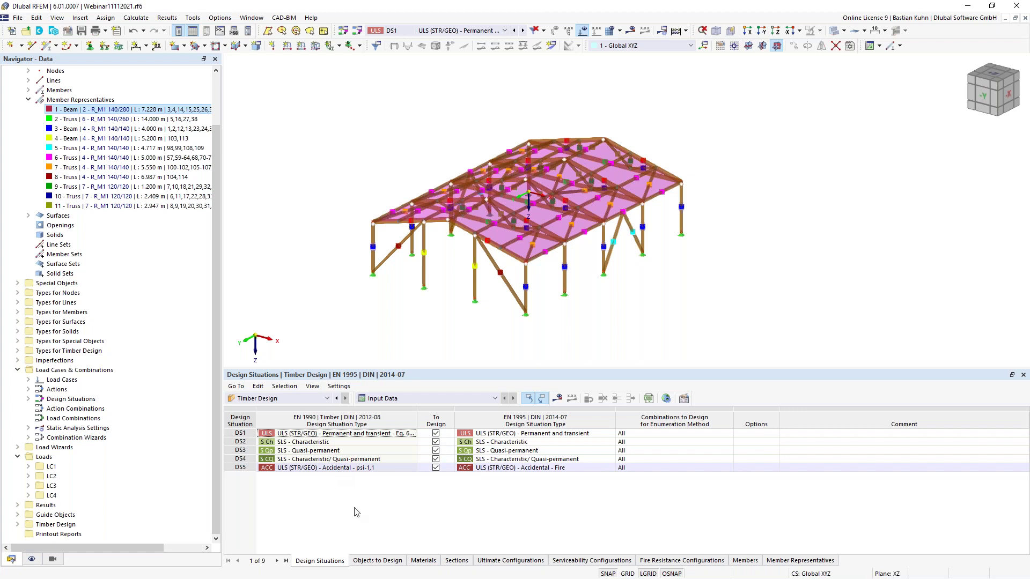
{"action": "left_click", "coordinate": [389, 561]}
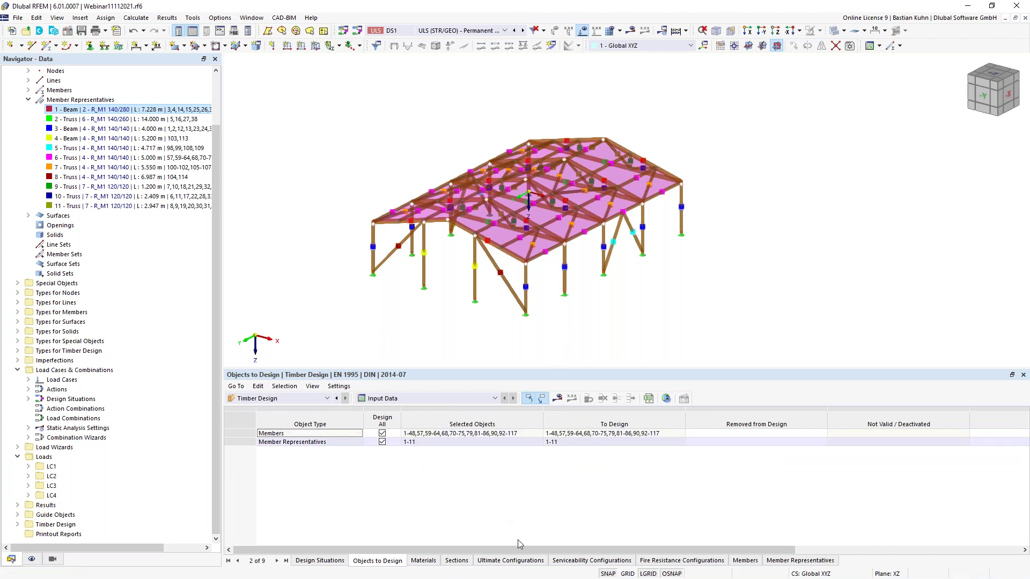
{"action": "left_click", "coordinate": [512, 561]}
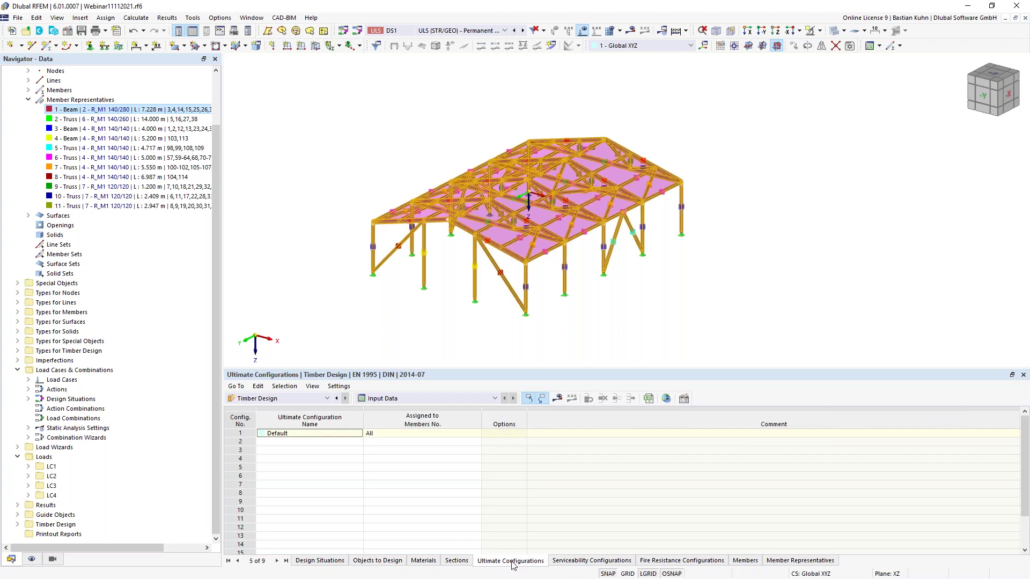
{"action": "left_click", "coordinate": [557, 398]}
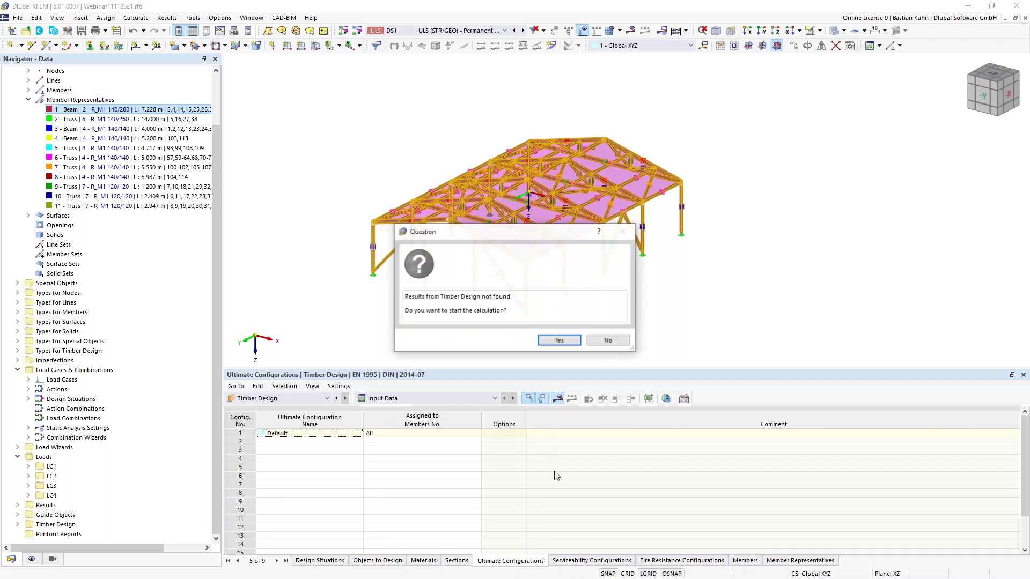
{"action": "left_click", "coordinate": [559, 340]}
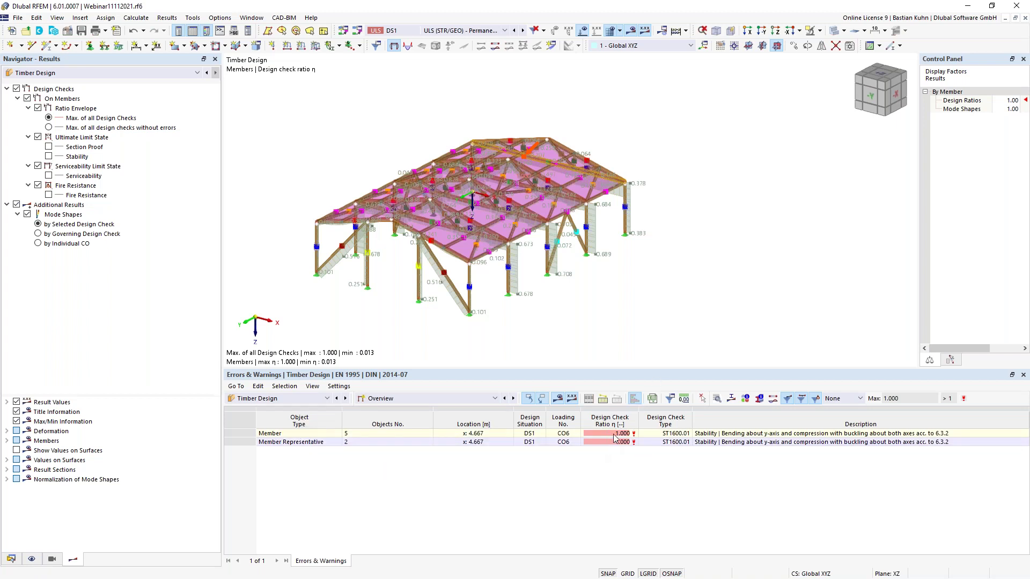
Step: Show the design ratios on members by design situation, limited to the selected R_M1 140/280 top chord members
{"action": "middle_click_drag", "start_coordinate": [640, 302], "coordinate": [410, 295], "text": "ctrl"}
{"action": "middle_click_drag", "start_coordinate": [659, 294], "coordinate": [588, 322], "text": "ctrl"}
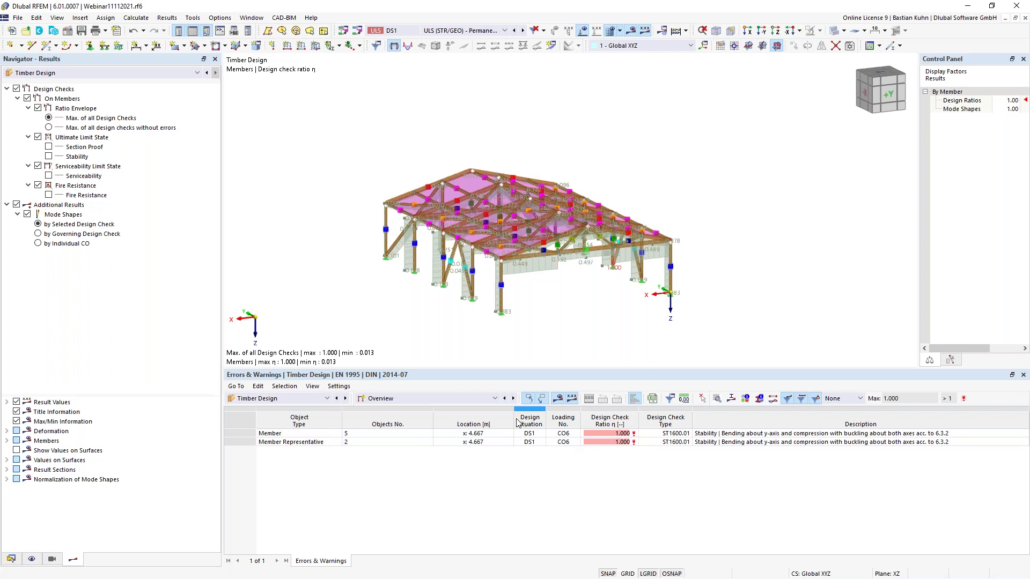
{"action": "left_click", "coordinate": [514, 399]}
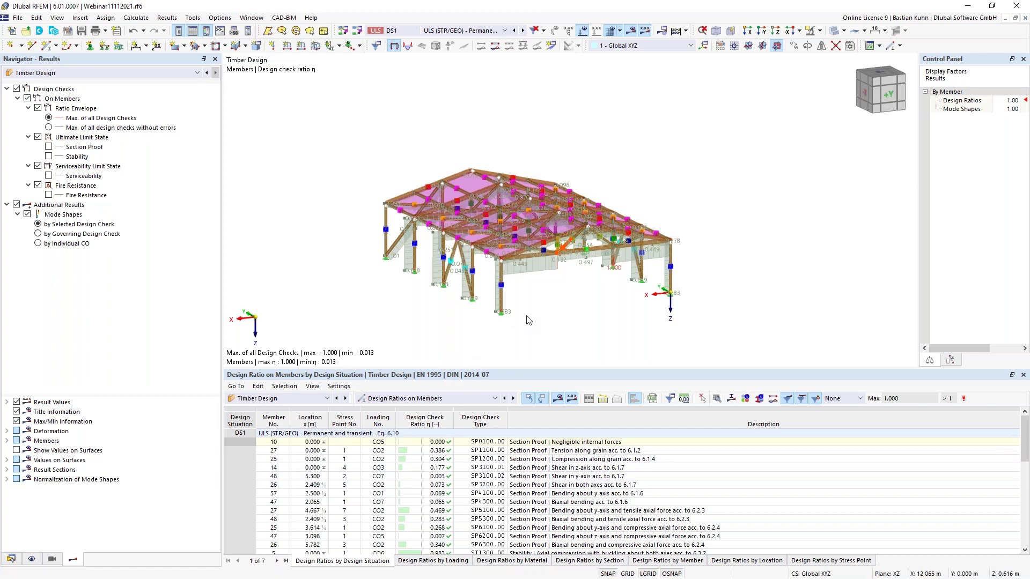
{"action": "middle_click_drag", "start_coordinate": [516, 289], "coordinate": [504, 305], "text": "ctrl"}
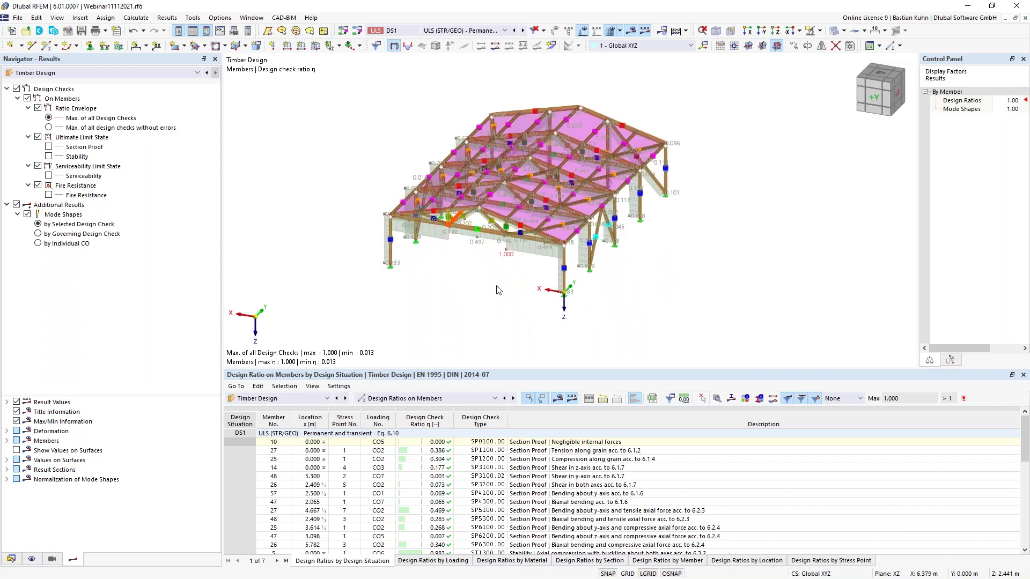
{"action": "mouse_move", "coordinate": [521, 230]}
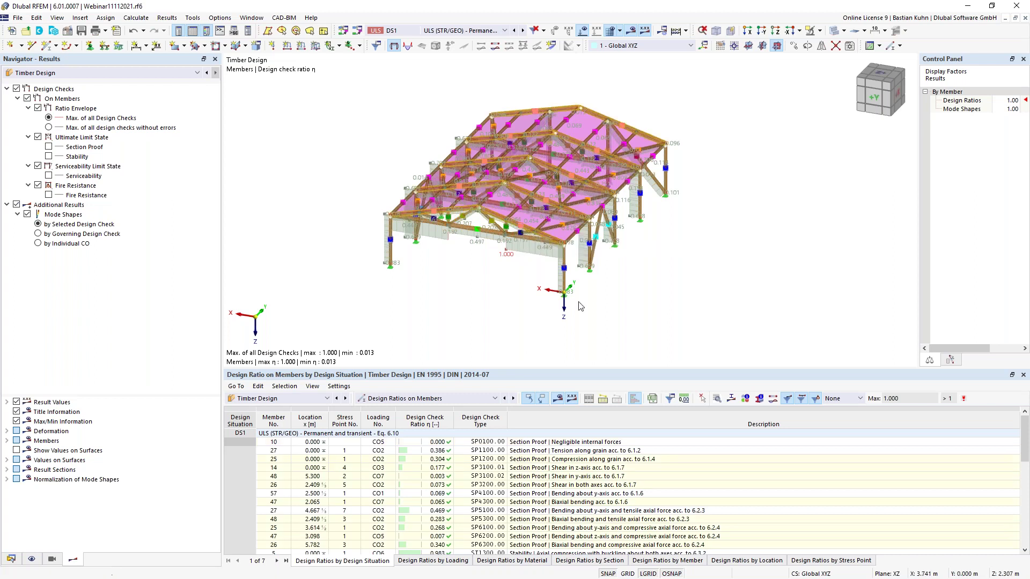
{"action": "left_click", "coordinate": [603, 403]}
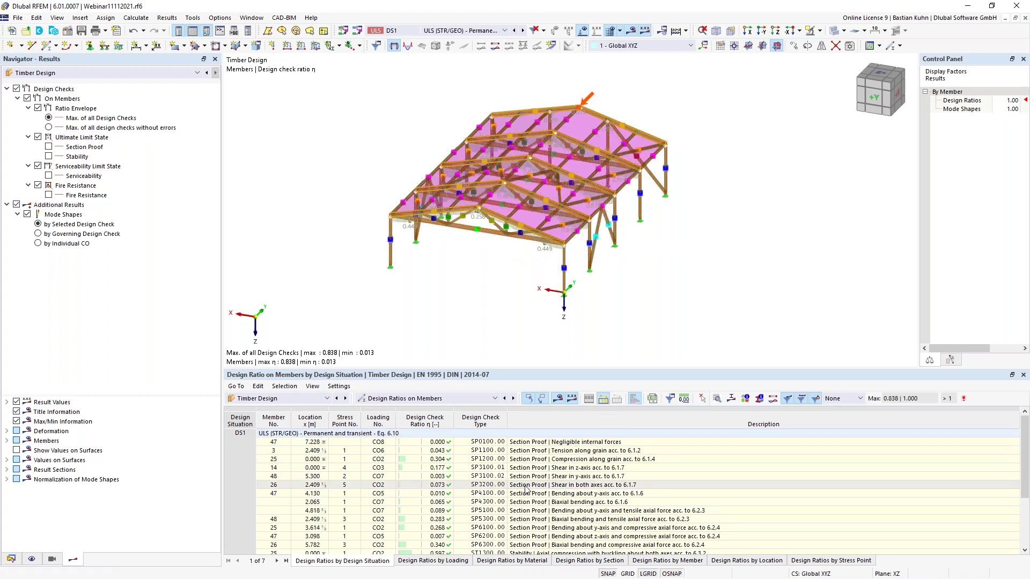
{"action": "left_click_drag", "start_coordinate": [573, 374], "coordinate": [574, 292]}
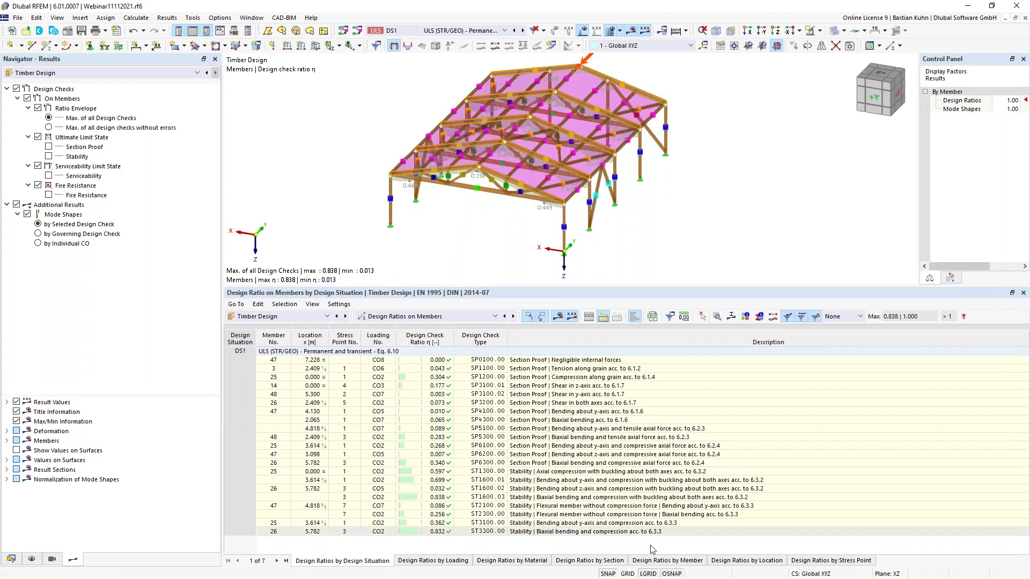
Step: Open the design check details of ST3300, biaxial bending and compression, for member 26 and read through its formulas
{"action": "left_click", "coordinate": [580, 533]}
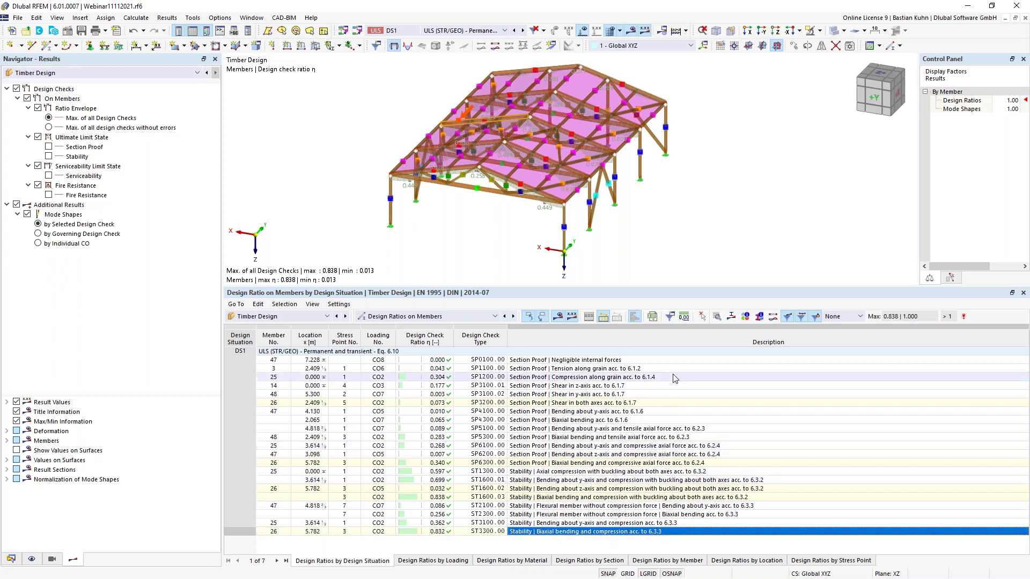
{"action": "left_click", "coordinate": [718, 317]}
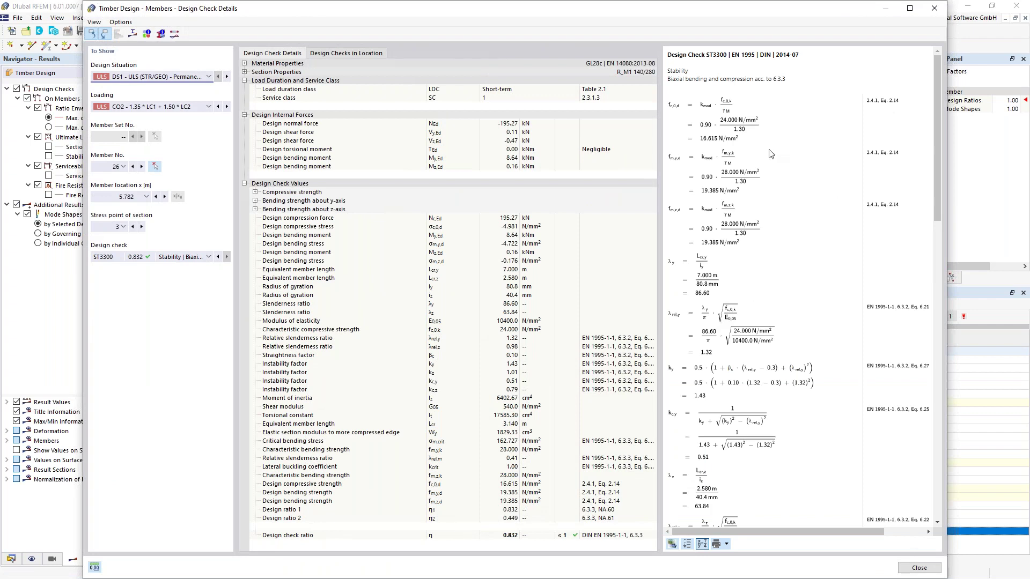
{"action": "scroll", "coordinate": [756, 203], "scroll_direction": "down", "scroll_amount": 3}
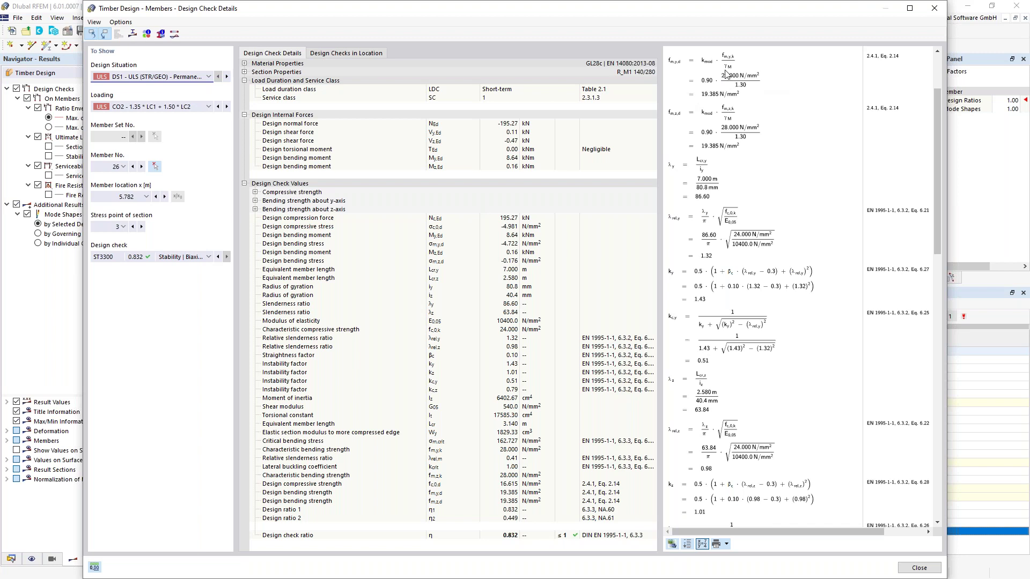
{"action": "scroll", "coordinate": [790, 119], "scroll_direction": "up", "scroll_amount": 3}
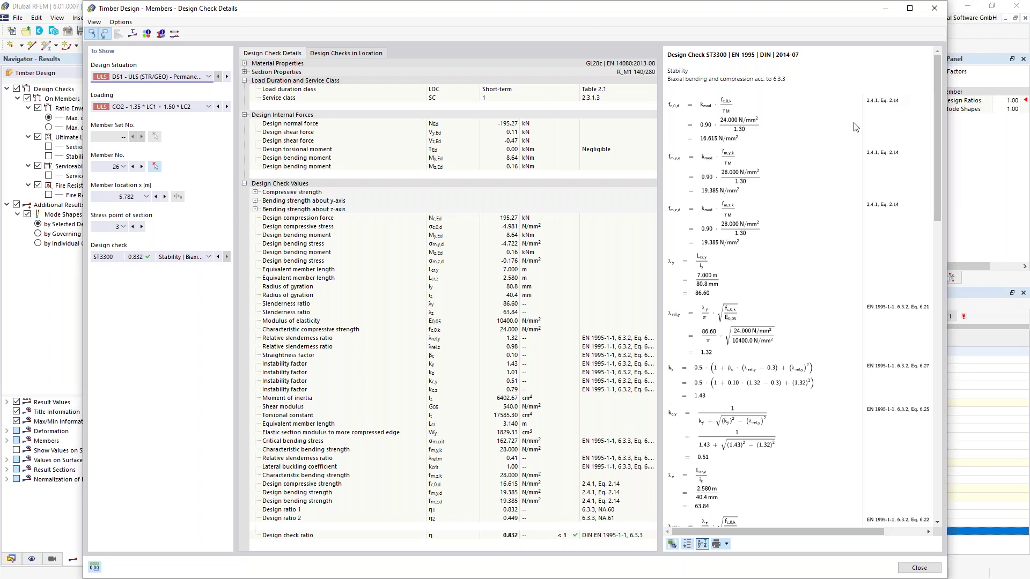
{"action": "scroll", "coordinate": [864, 196], "scroll_direction": "down", "scroll_amount": 10}
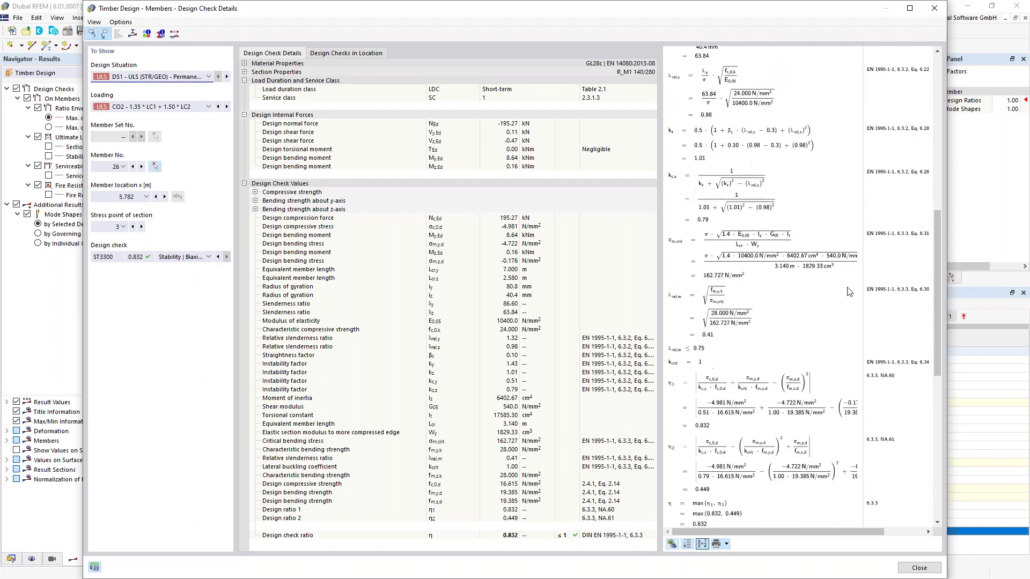
{"action": "scroll", "coordinate": [787, 397], "scroll_direction": "down", "scroll_amount": 8}
{"action": "scroll", "coordinate": [787, 396], "scroll_direction": "up", "scroll_amount": 20}
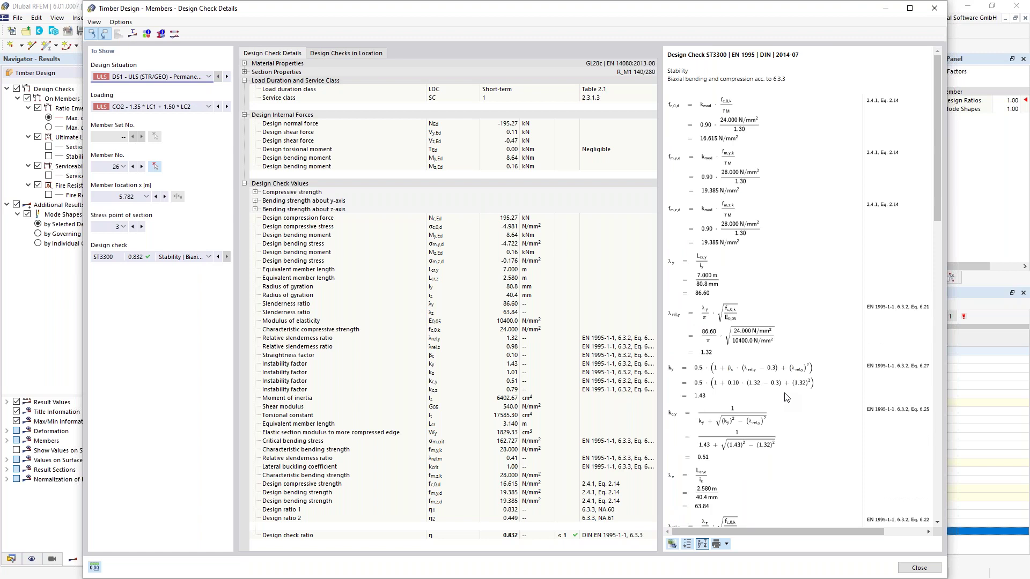
Step: Send the ST3300 design check formulas to the printout report and clear all preselected report items
{"action": "left_click", "coordinate": [726, 545]}
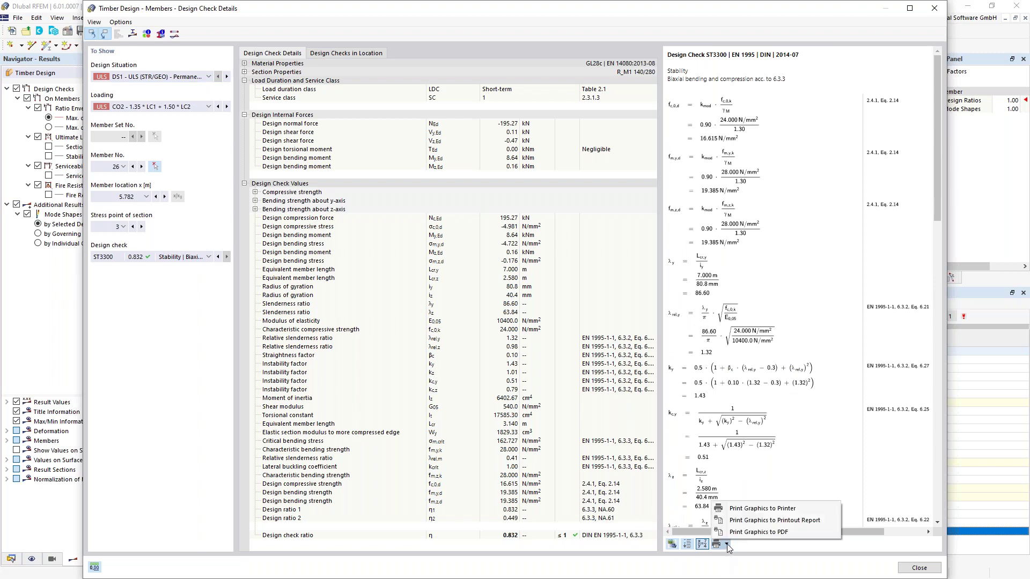
{"action": "left_click", "coordinate": [751, 523]}
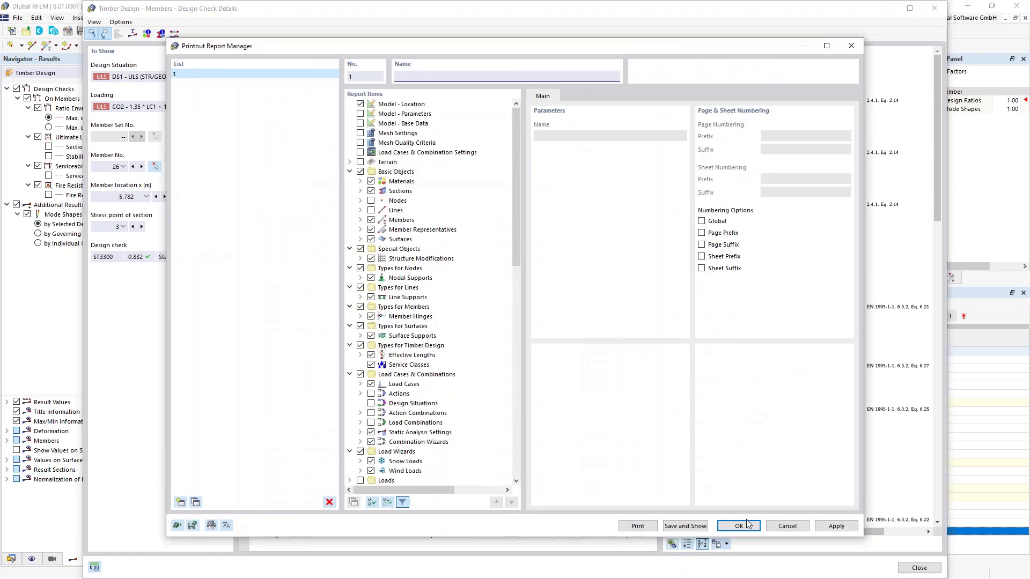
{"action": "left_click", "coordinate": [387, 502]}
{"action": "left_click", "coordinate": [387, 503]}
{"action": "scroll", "coordinate": [397, 408], "scroll_direction": "down", "scroll_amount": 15}
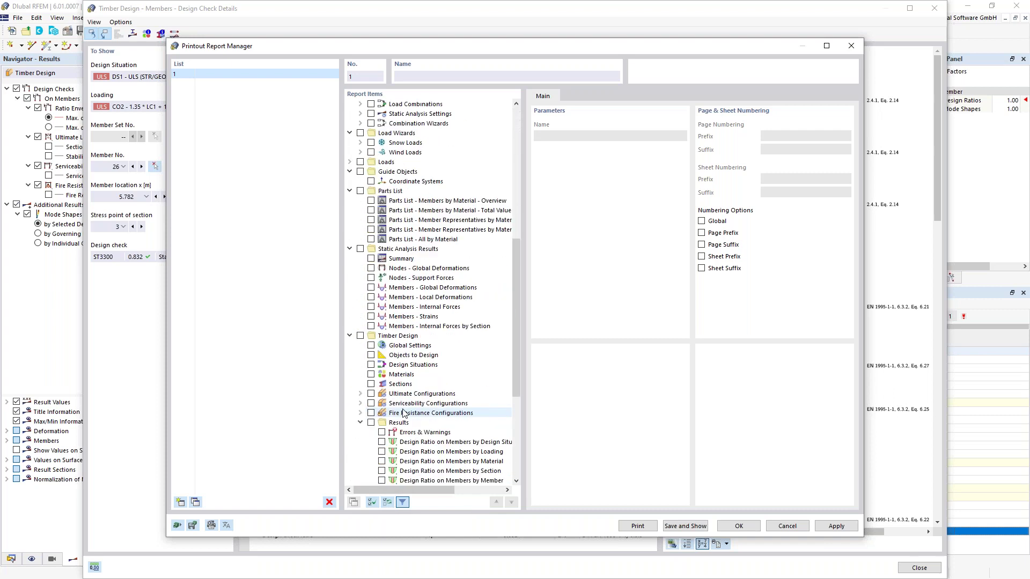
Step: Include Timber Design's Global Settings, Design Situations, Materials, Sections, Serviceability Configurations and Fire Resistance Configurations with Settings in the report
{"action": "left_click", "coordinate": [360, 249]}
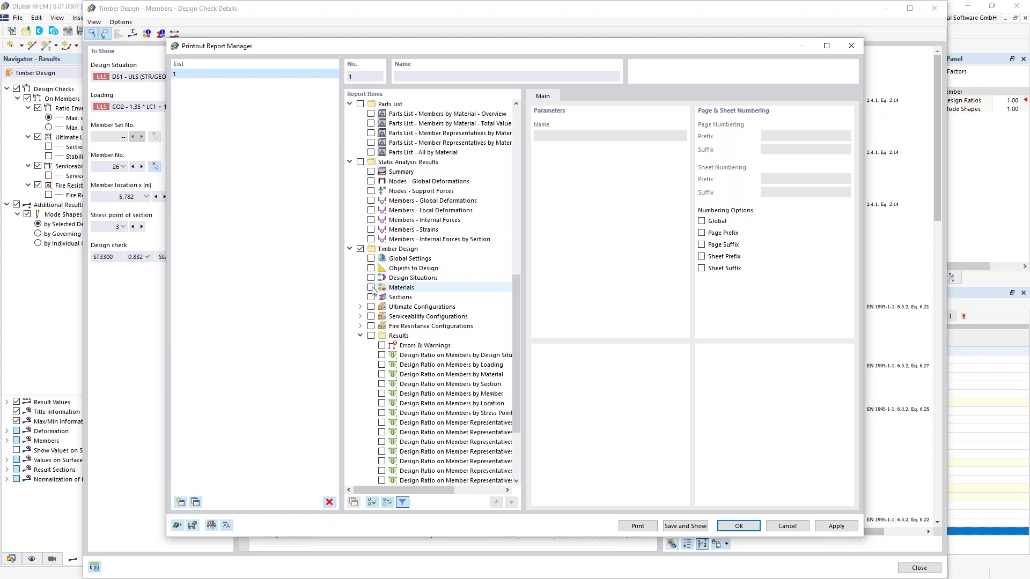
{"action": "left_click", "coordinate": [371, 259]}
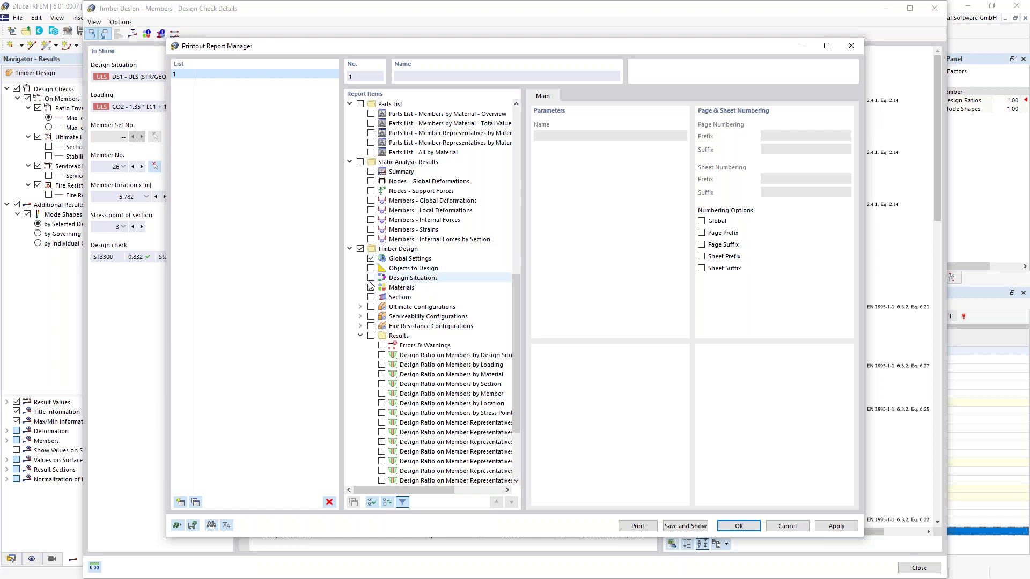
{"action": "left_click", "coordinate": [371, 278]}
{"action": "left_click", "coordinate": [371, 288]}
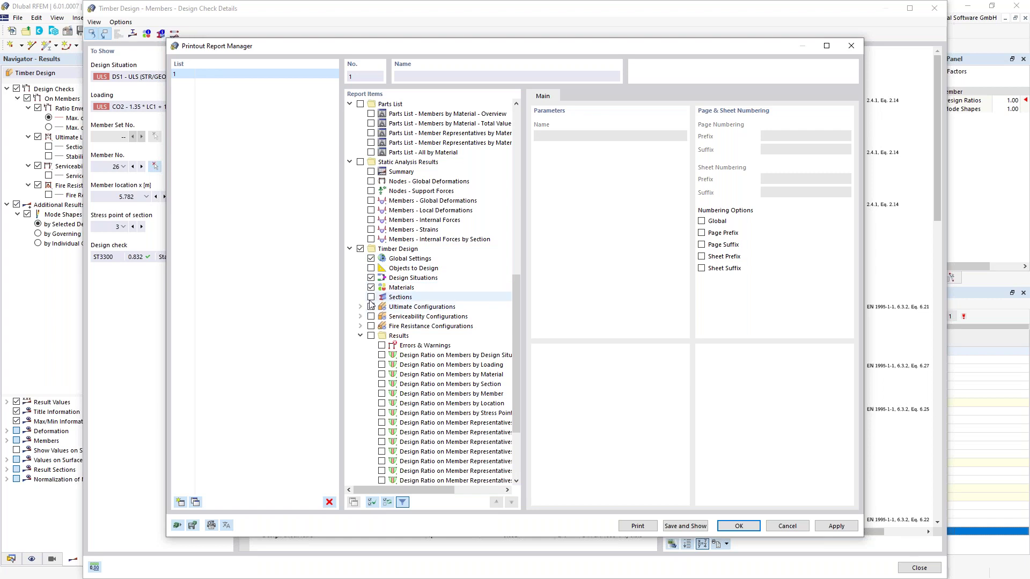
{"action": "left_click", "coordinate": [371, 298]}
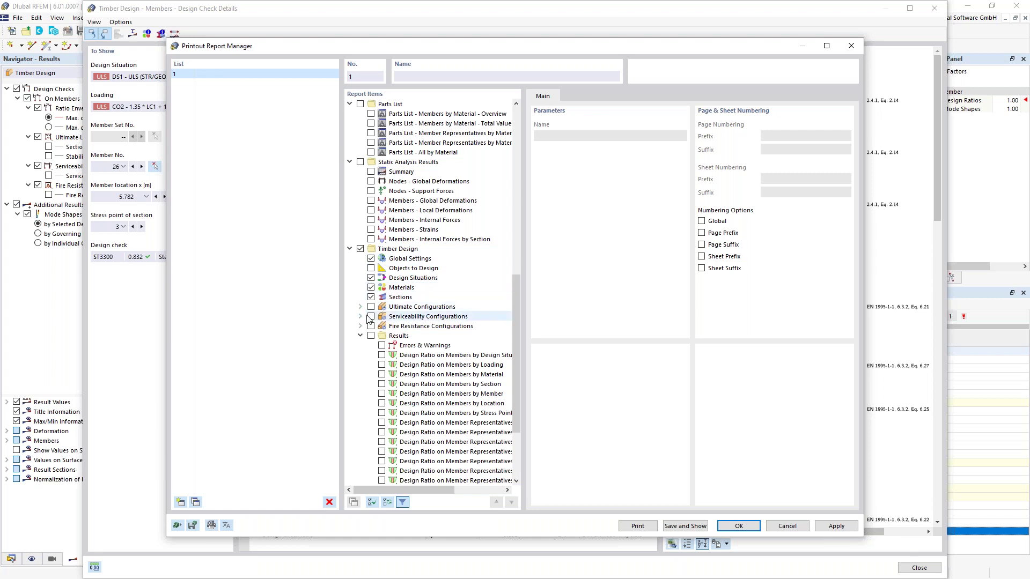
{"action": "left_click", "coordinate": [370, 317]}
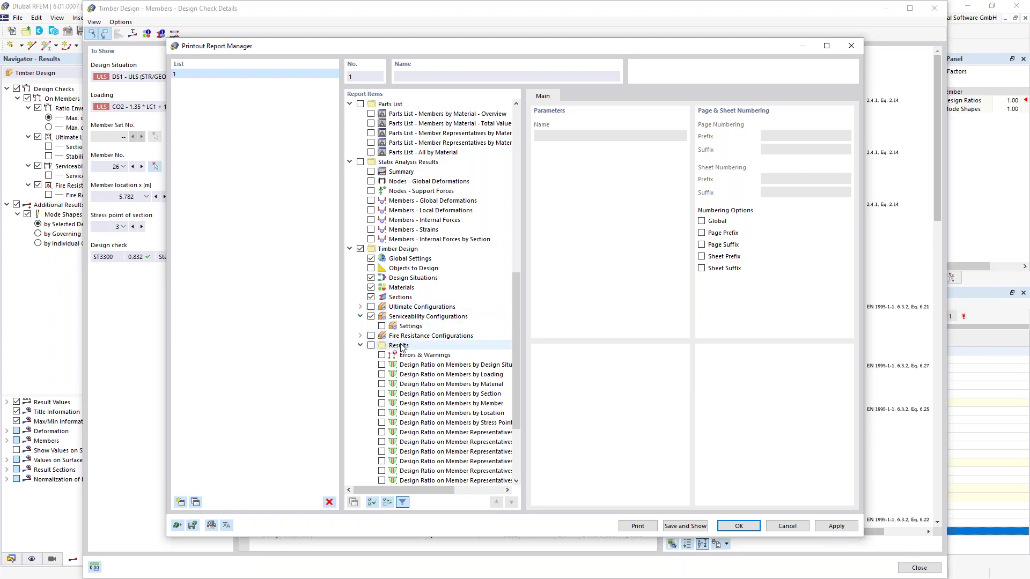
{"action": "left_click", "coordinate": [360, 336]}
{"action": "left_click", "coordinate": [370, 336]}
{"action": "left_click", "coordinate": [381, 345]}
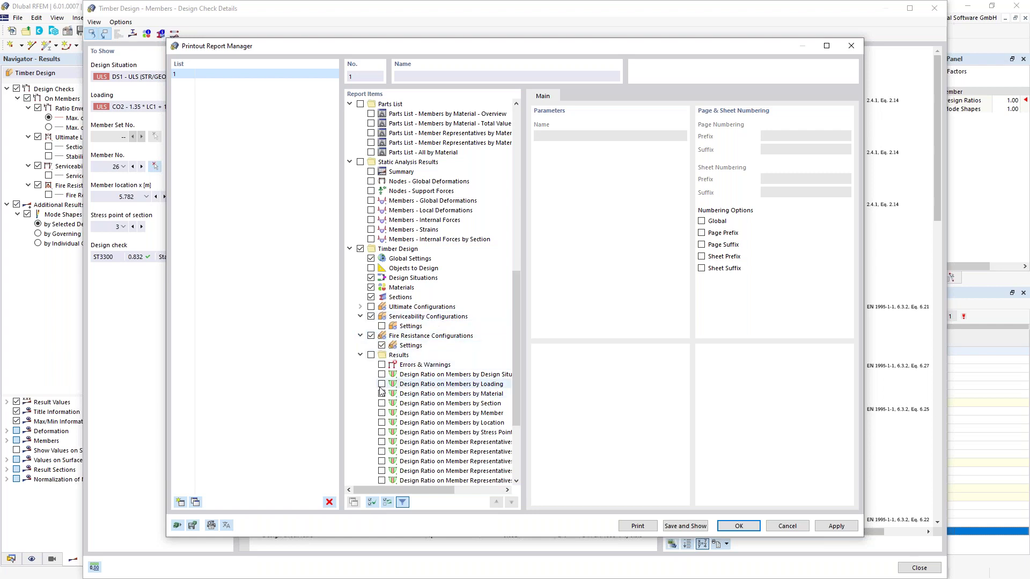
Step: Include Timber Design Results with Design Ratio on Members by Design Situation in the report and widen the report manager
{"action": "scroll", "coordinate": [382, 391], "scroll_direction": "down", "scroll_amount": 3}
{"action": "scroll", "coordinate": [383, 391], "scroll_direction": "down", "scroll_amount": 2}
{"action": "left_click", "coordinate": [371, 229]}
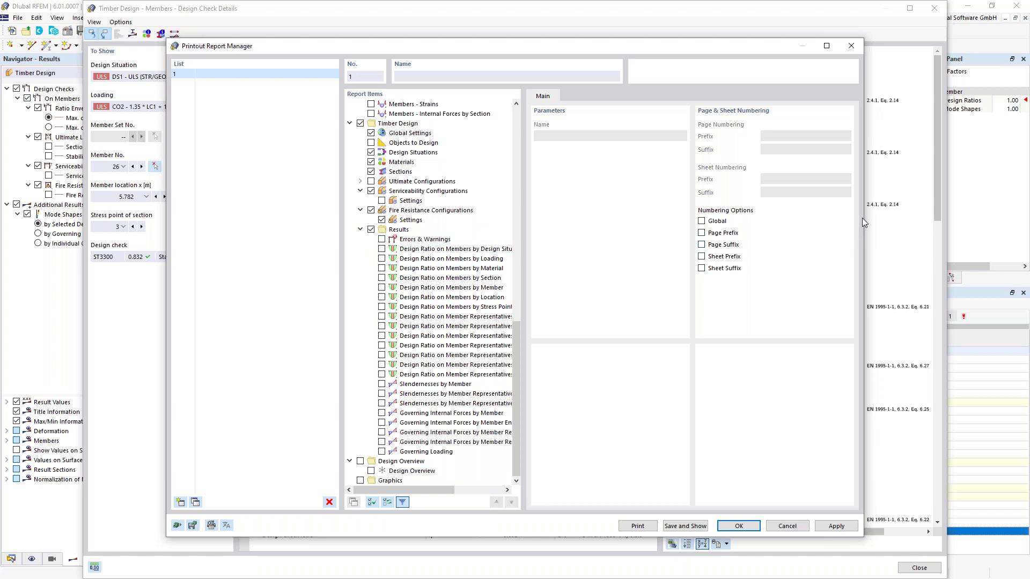
{"action": "left_click_drag", "start_coordinate": [863, 220], "coordinate": [989, 220]}
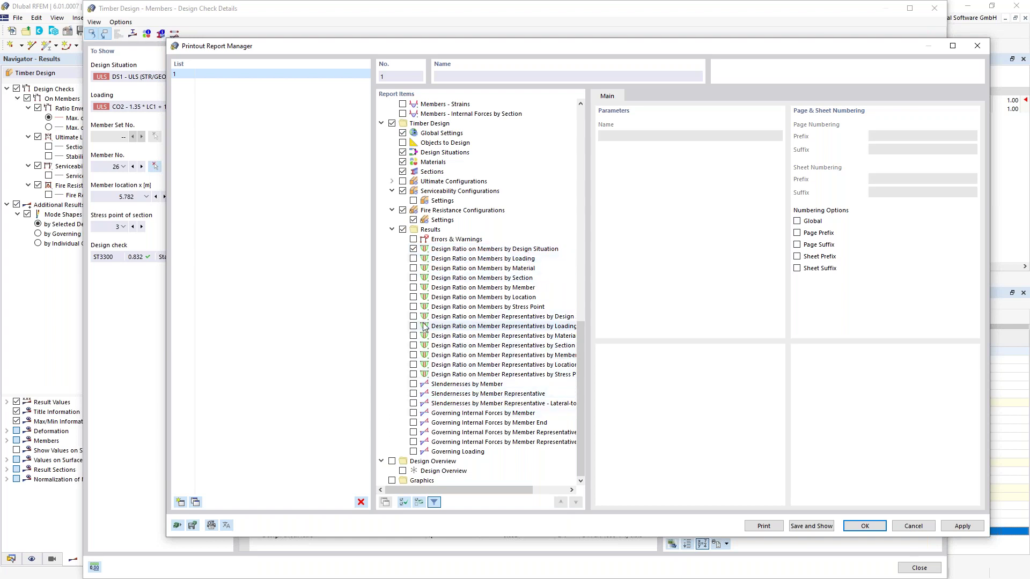
Step: Add Design Ratio on Members by Section with a design check ratio filter of 0.6, confirm the report and close the check details
{"action": "left_click", "coordinate": [413, 278]}
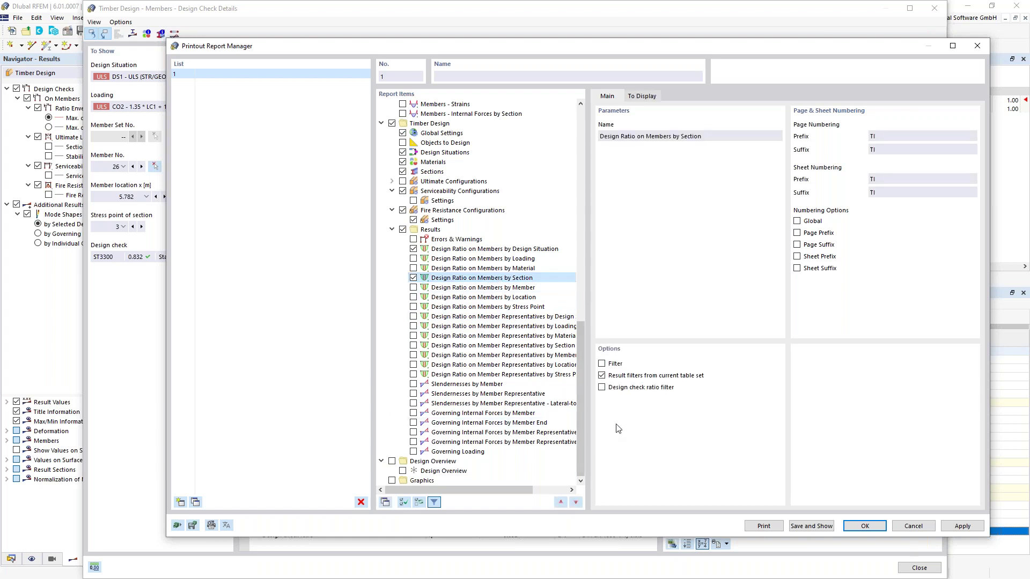
{"action": "left_click", "coordinate": [602, 388]}
{"action": "left_click", "coordinate": [831, 376]}
{"action": "left_click", "coordinate": [823, 409]}
{"action": "type", "text": "0,6"}
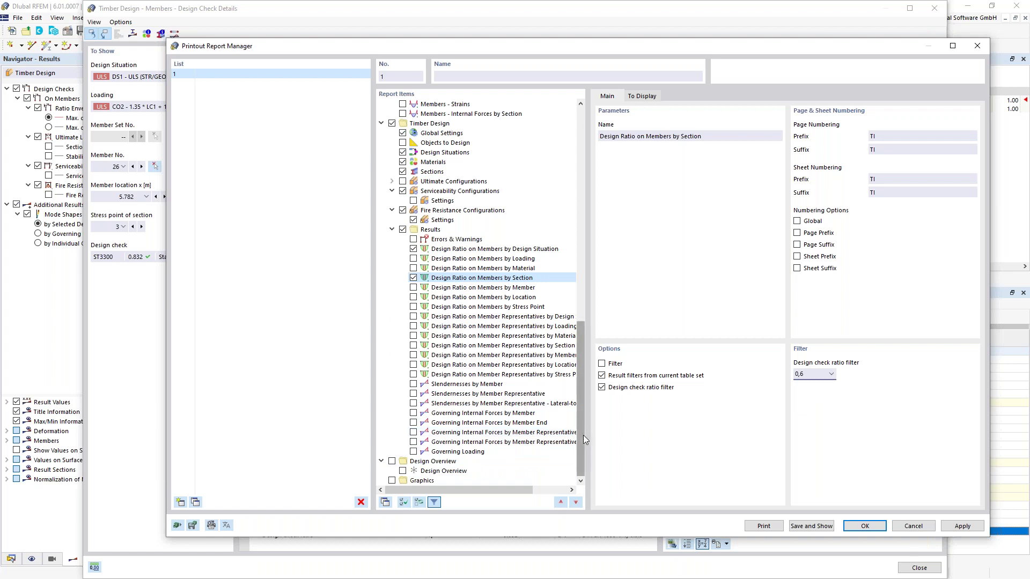
{"action": "left_click", "coordinate": [865, 528]}
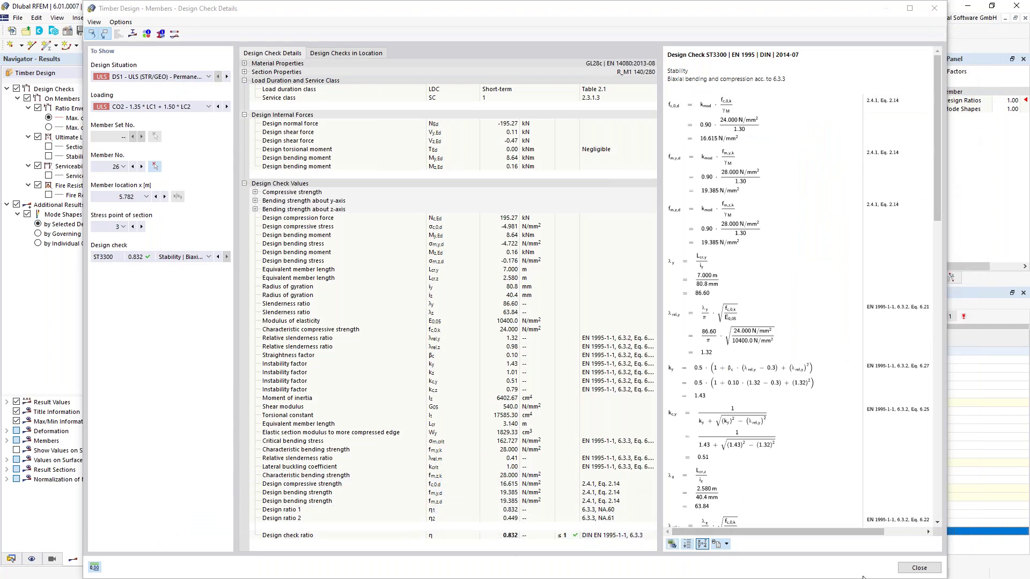
{"action": "left_click", "coordinate": [913, 572]}
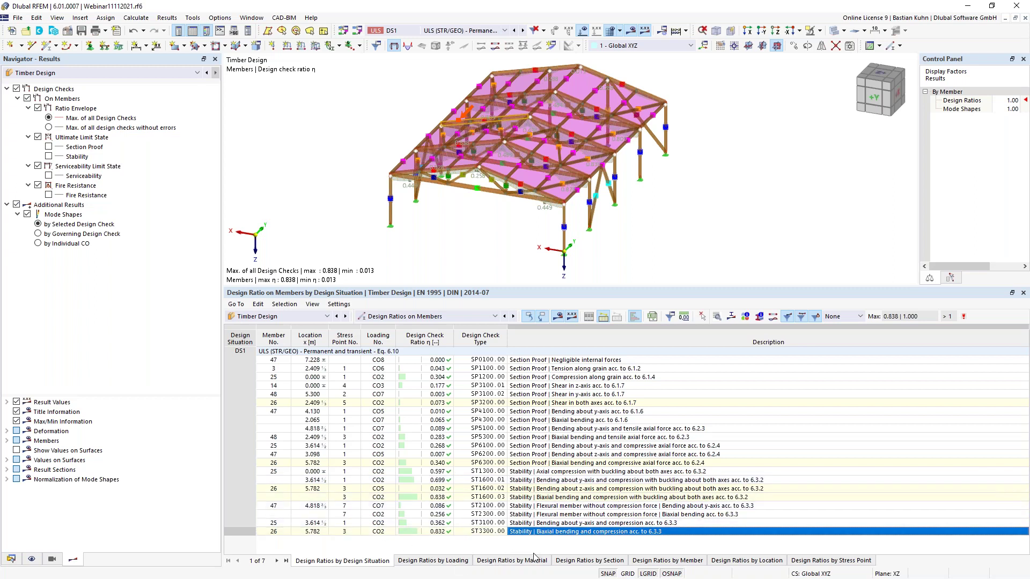
Step: Review the design ratios by member and by section, then locate check ST1600.01 for the selected R_M1 140/260 bottom chords
{"action": "left_click", "coordinate": [660, 562]}
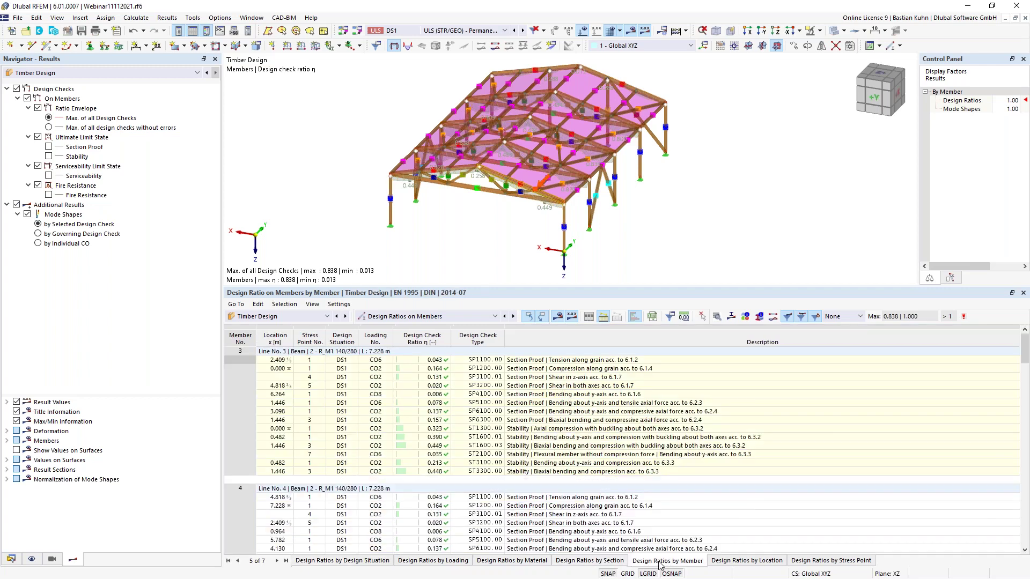
{"action": "left_click", "coordinate": [592, 561]}
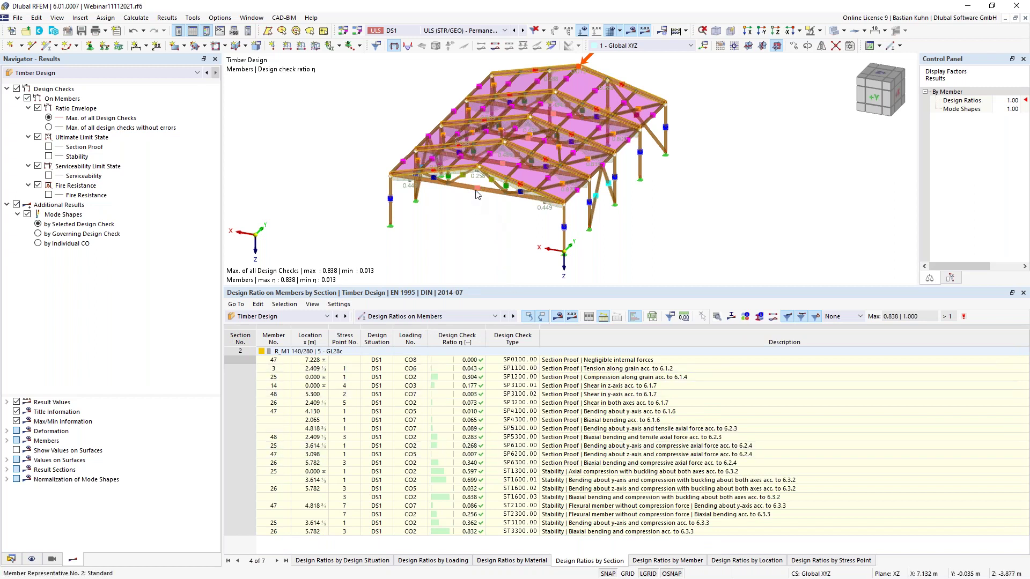
{"action": "middle_click_drag", "start_coordinate": [480, 225], "coordinate": [490, 213], "text": "ctrl"}
{"action": "left_click", "coordinate": [604, 318]}
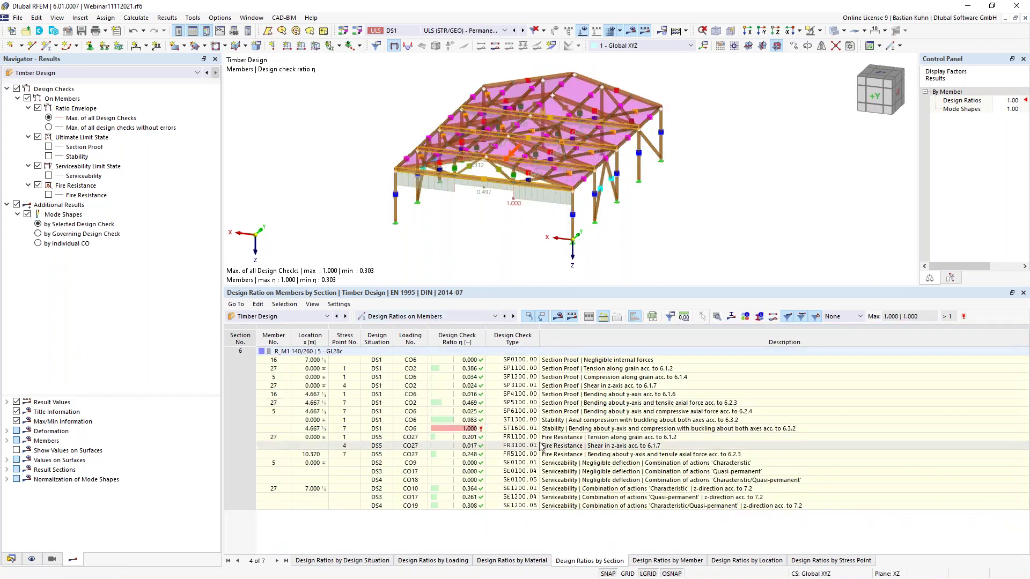
{"action": "left_click", "coordinate": [591, 429]}
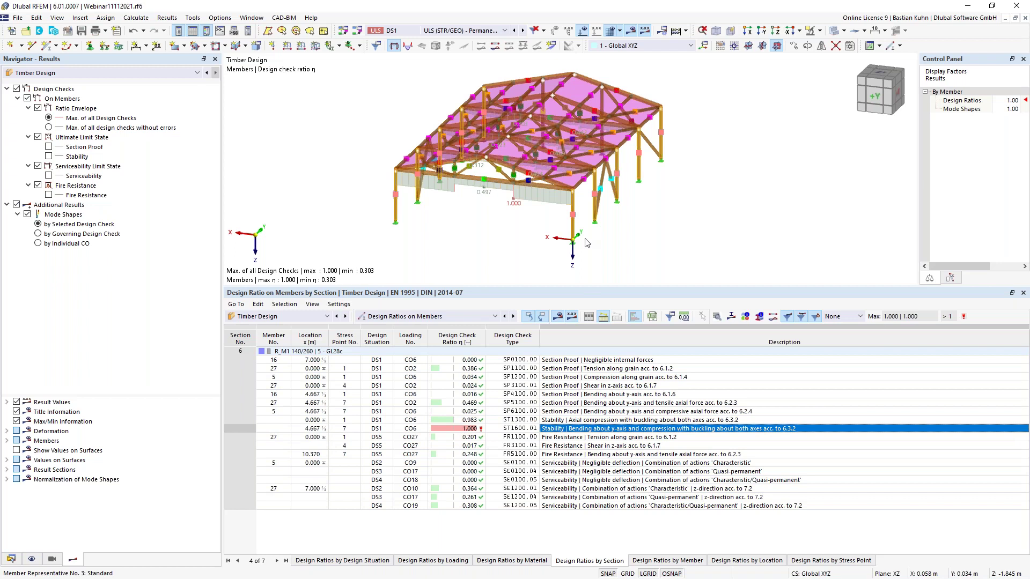
Step: Examine the design ratios of the selected R_M1 140/140 columns by section and locate stability check ST1300.00 in the model
{"action": "left_click", "coordinate": [603, 318]}
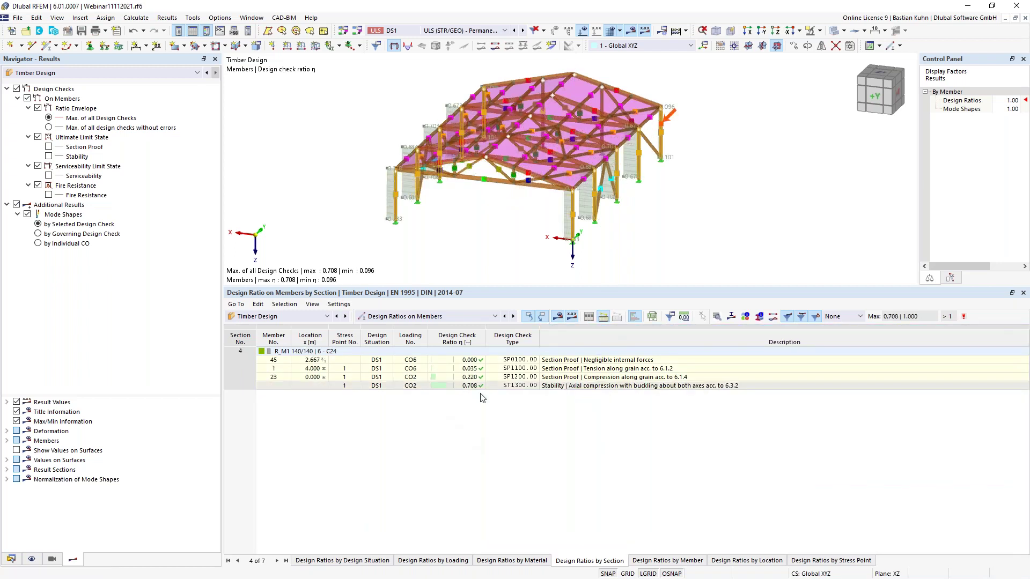
{"action": "left_click", "coordinate": [471, 388]}
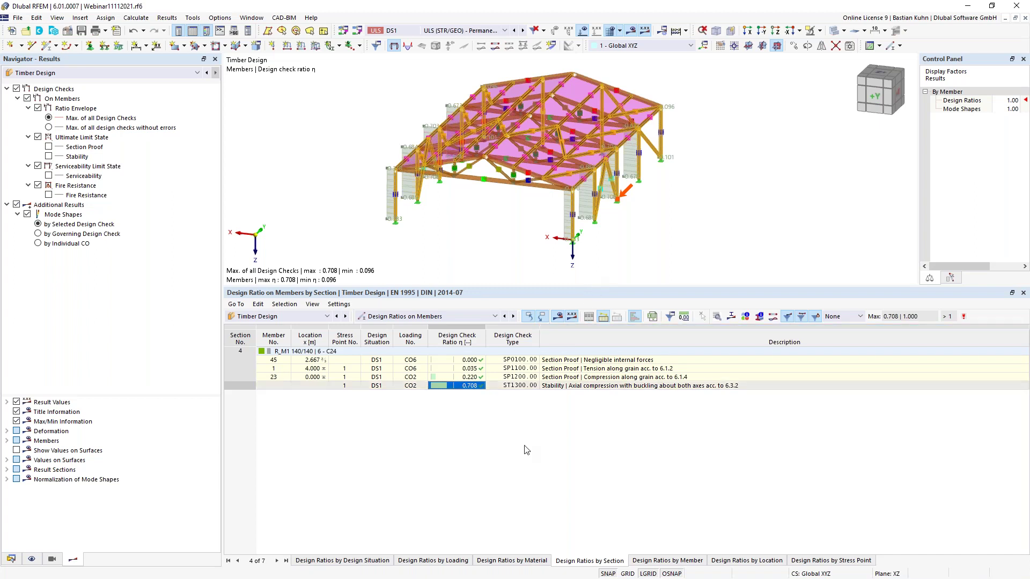
{"action": "middle_click_drag", "start_coordinate": [464, 243], "coordinate": [480, 199], "text": "ctrl"}
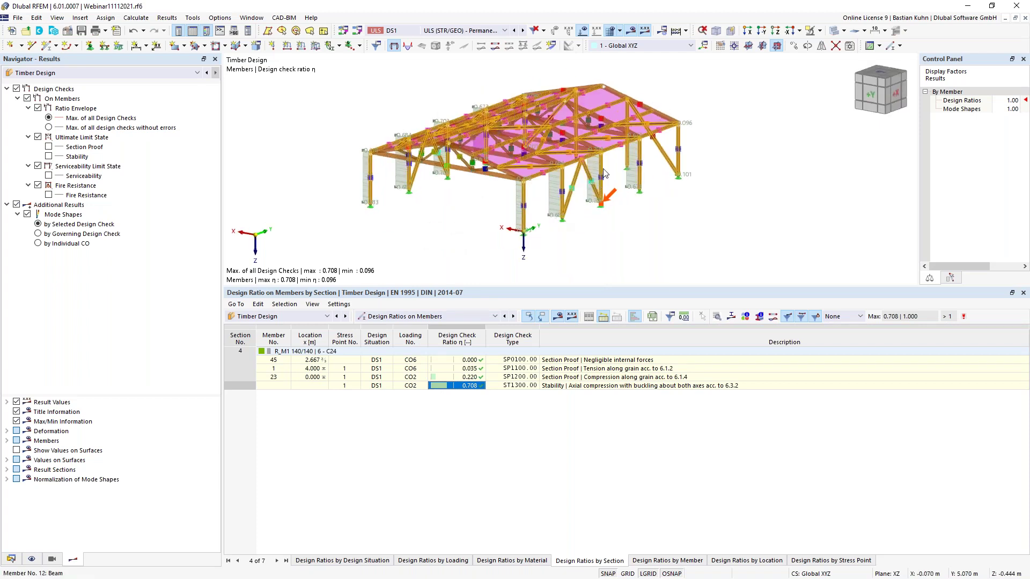
{"action": "middle_click_drag", "start_coordinate": [497, 235], "coordinate": [609, 221], "text": "ctrl"}
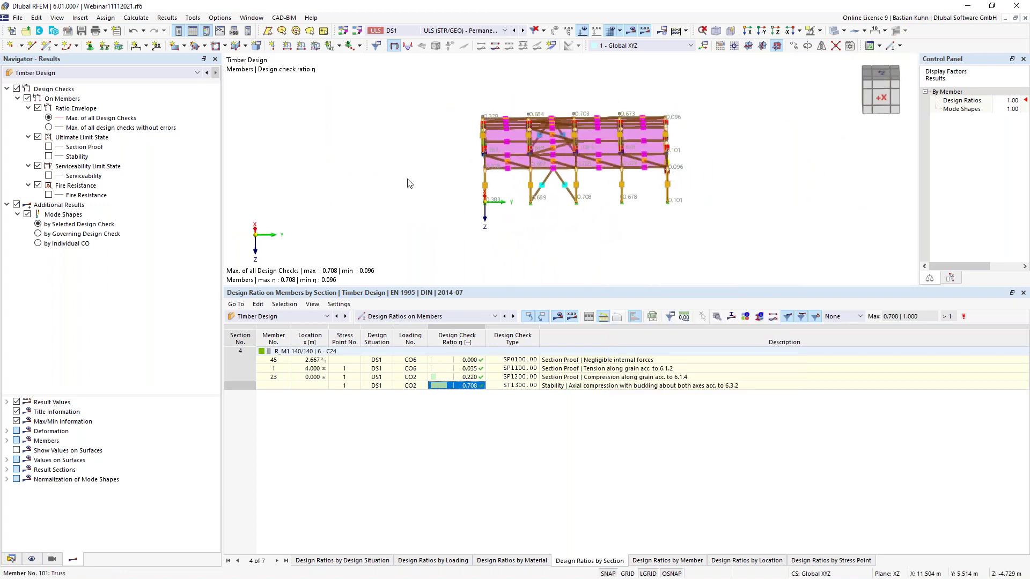
Step: Hide the member representatives and limit visibility to the fourth truss frame along Y, shown in the -Y front view
{"action": "left_click", "coordinate": [33, 560]}
{"action": "left_click", "coordinate": [38, 119]}
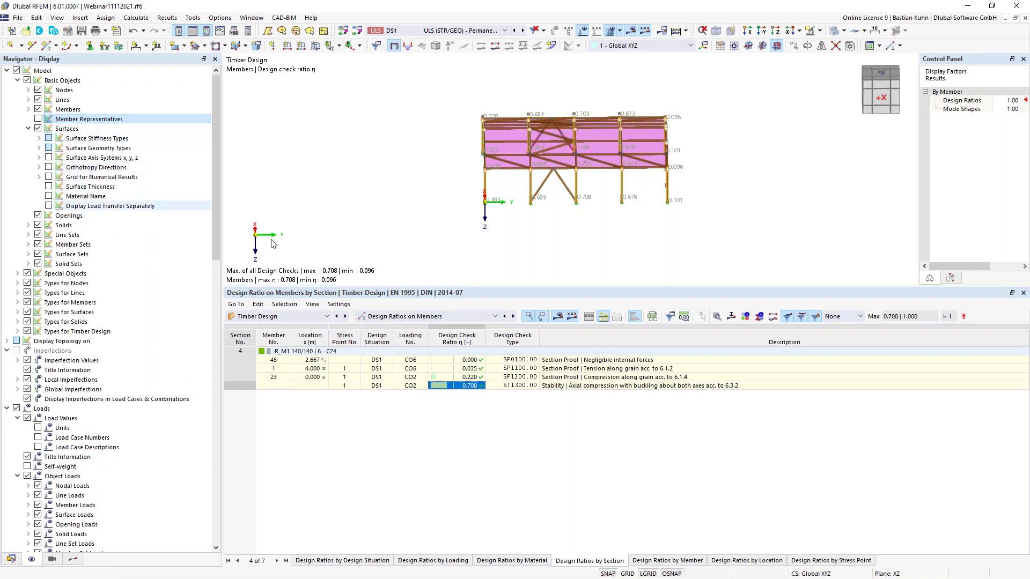
{"action": "left_click", "coordinate": [622, 153]}
{"action": "left_click", "coordinate": [820, 31]}
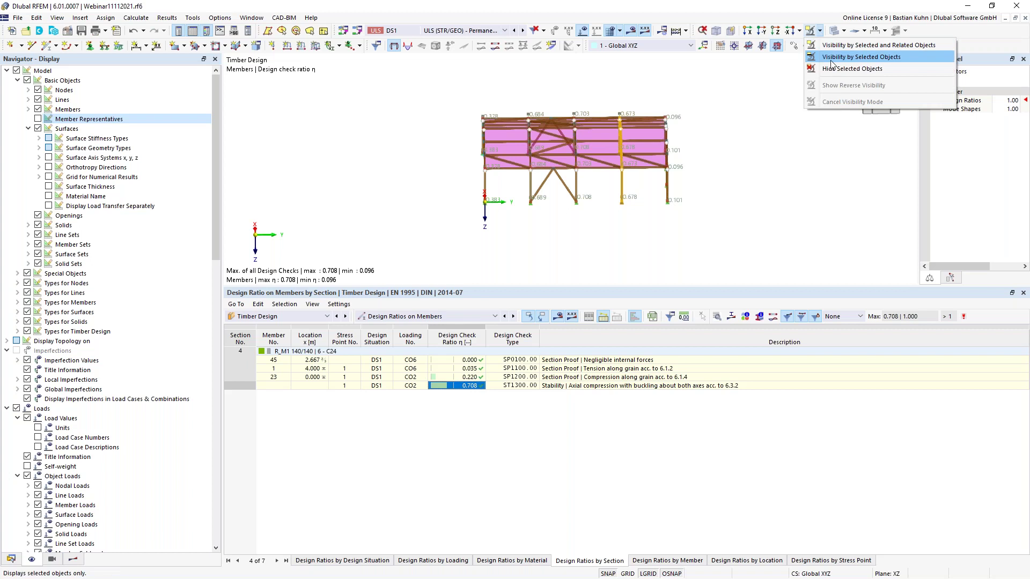
{"action": "left_click", "coordinate": [838, 56]}
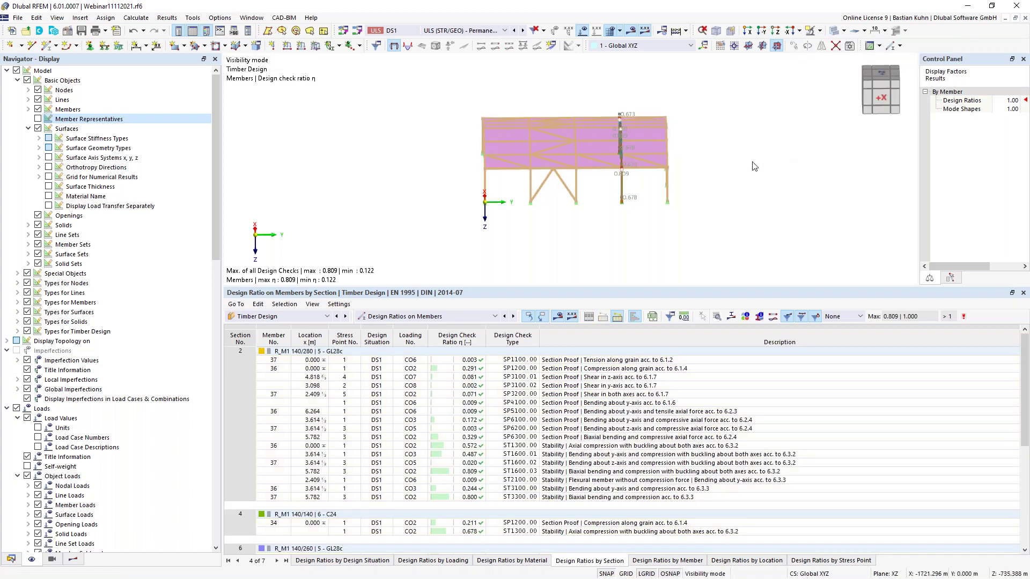
{"action": "left_click", "coordinate": [762, 31]}
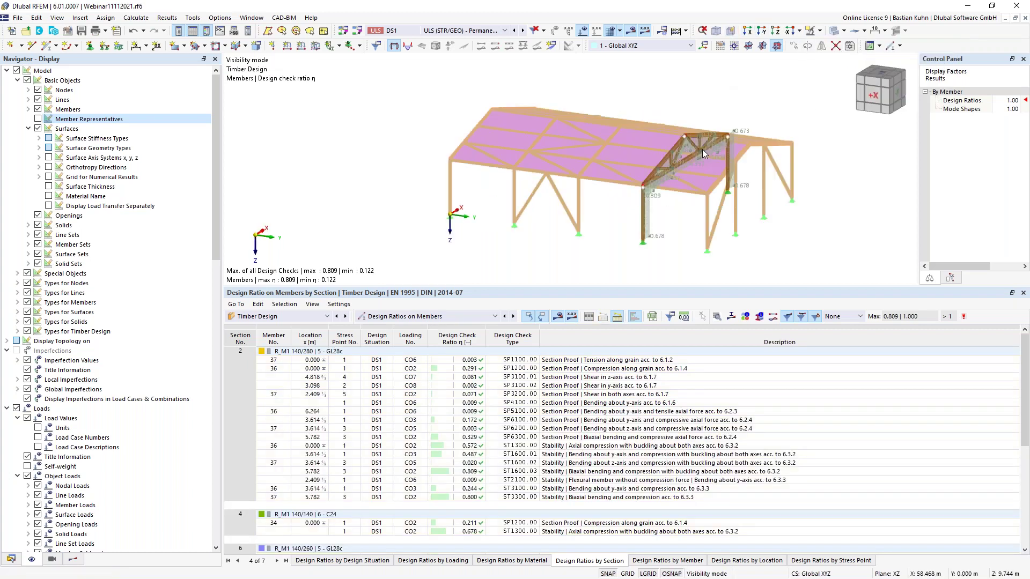
{"action": "scroll", "coordinate": [562, 207], "scroll_direction": "down", "scroll_amount": 2}
{"action": "scroll", "coordinate": [562, 178], "scroll_direction": "up", "scroll_amount": 1}
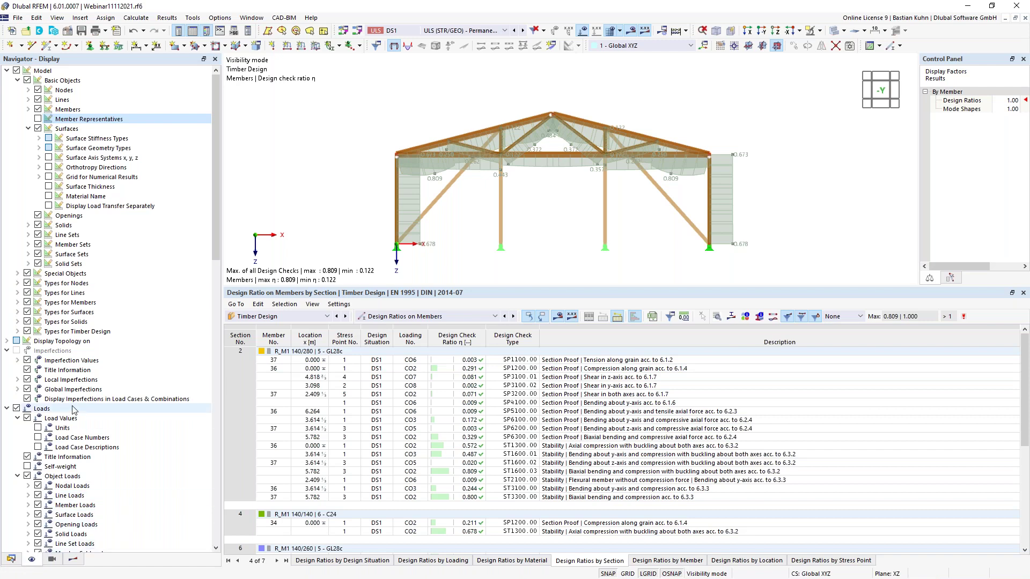
Step: Switch to the static analysis results and display the members' internal forces N for DS1 instead of the global deformations
{"action": "left_click", "coordinate": [73, 560]}
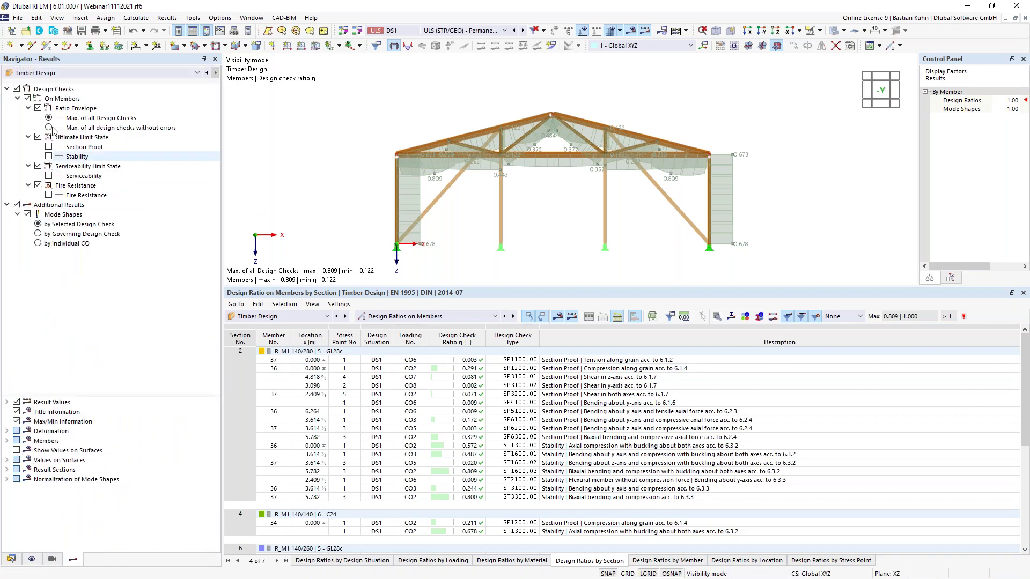
{"action": "left_click", "coordinate": [79, 82]}
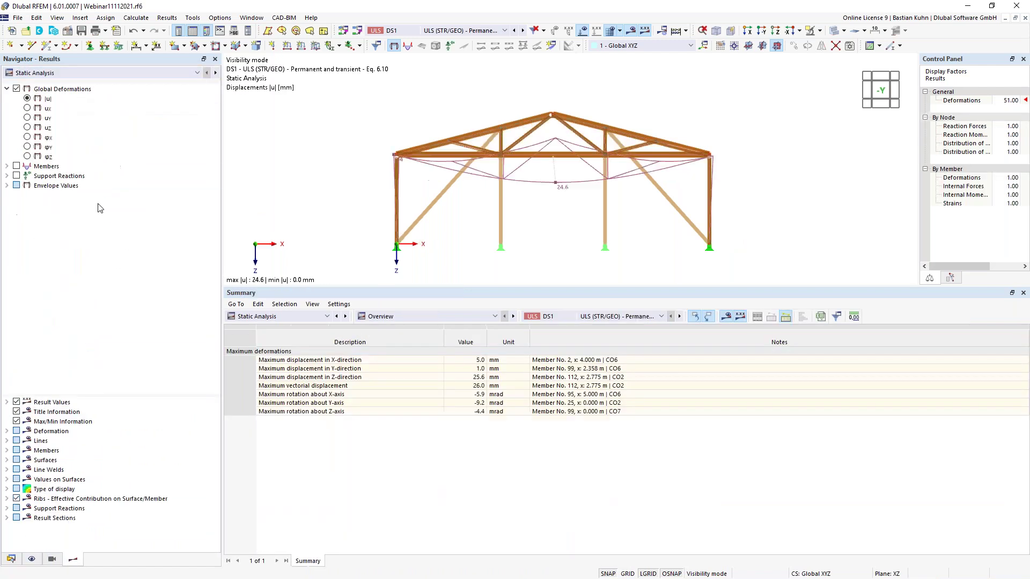
{"action": "left_click", "coordinate": [9, 166]}
{"action": "left_click", "coordinate": [16, 166]}
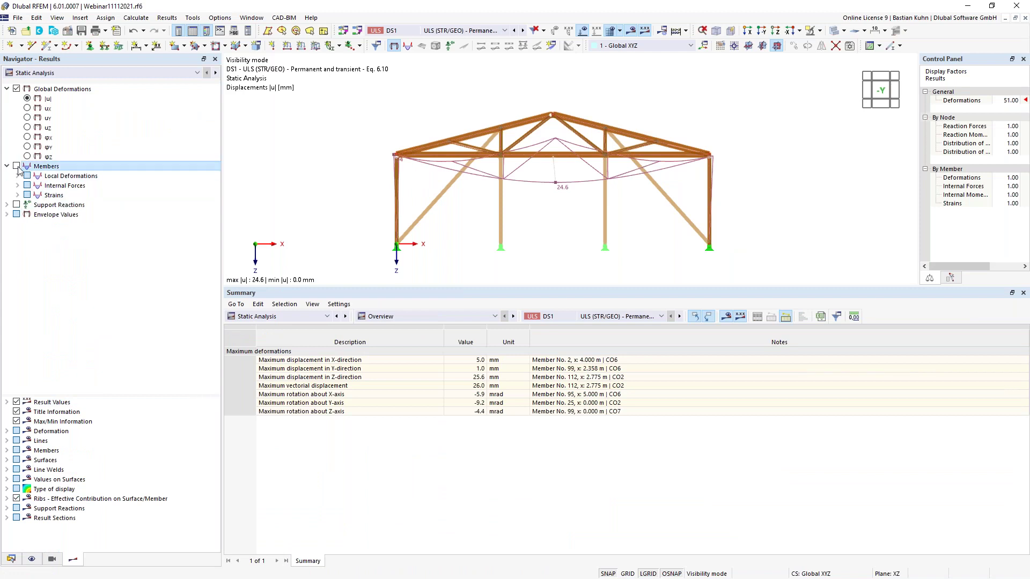
{"action": "left_click", "coordinate": [18, 186]}
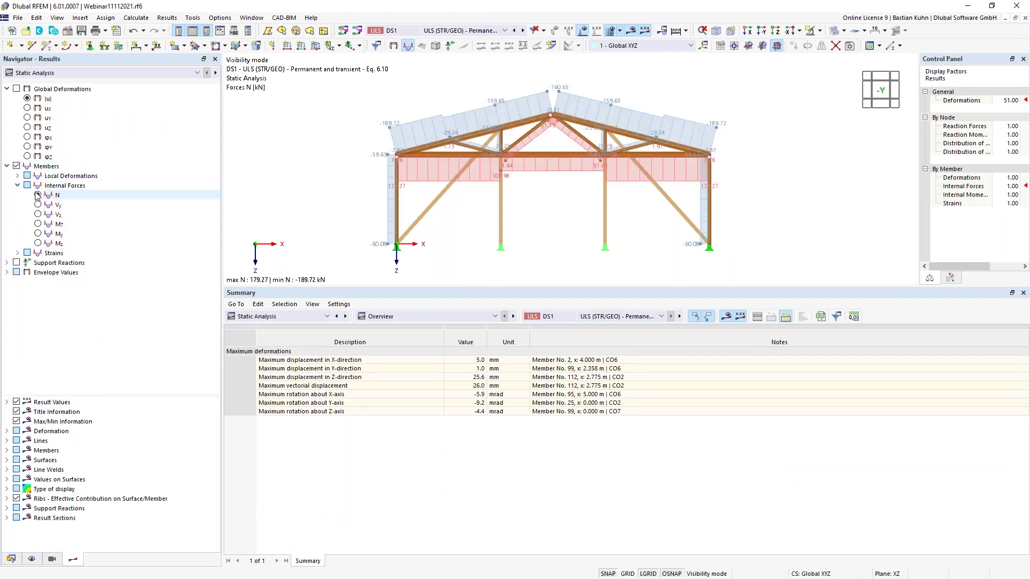
{"action": "left_click", "coordinate": [37, 195]}
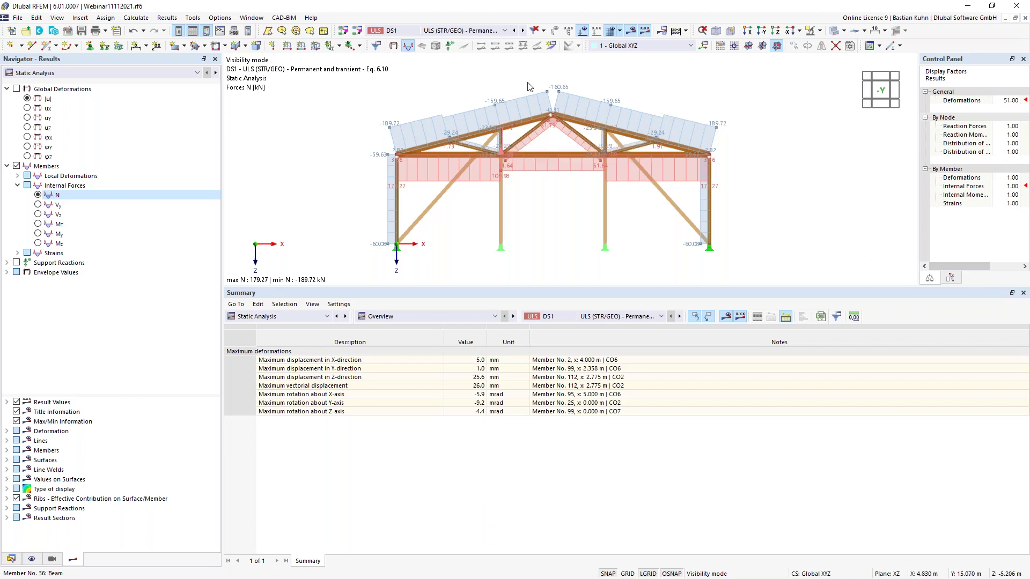
{"action": "left_click", "coordinate": [485, 31]}
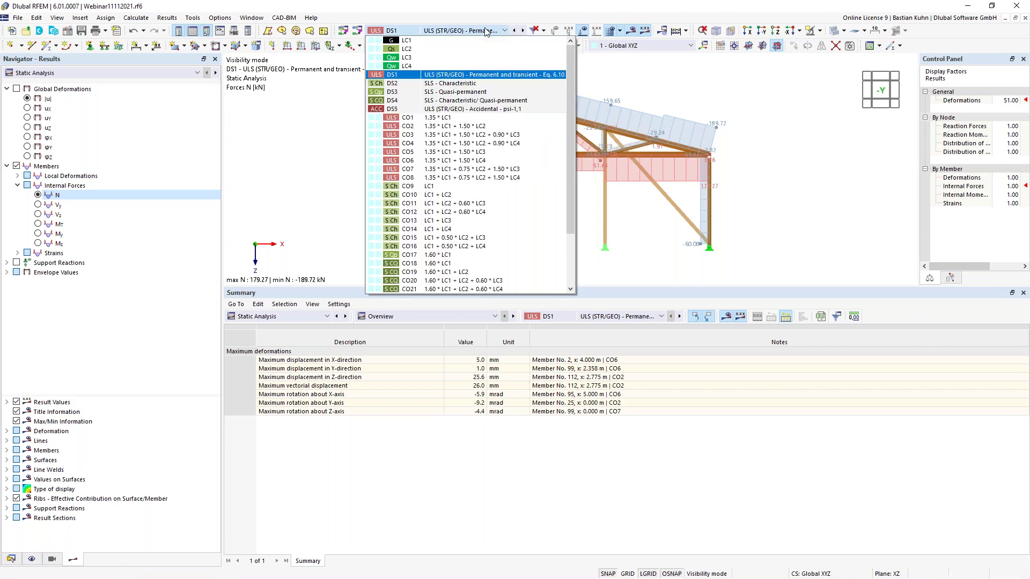
{"action": "left_click", "coordinate": [486, 6]}
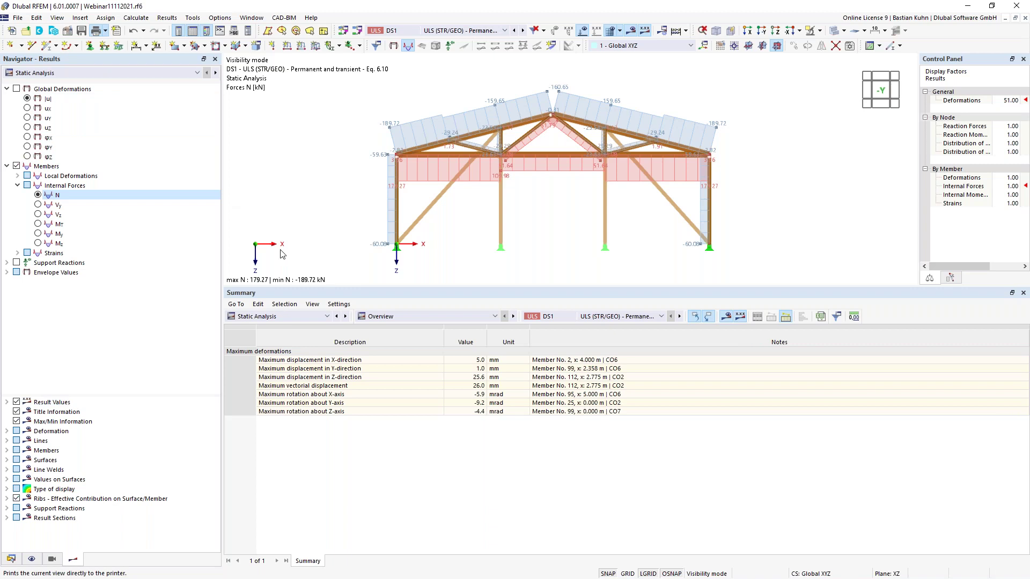
Step: Set up a direct print of the frame's N-force graphic at a height ratio of 50%, then discard it
{"action": "left_click", "coordinate": [94, 31]}
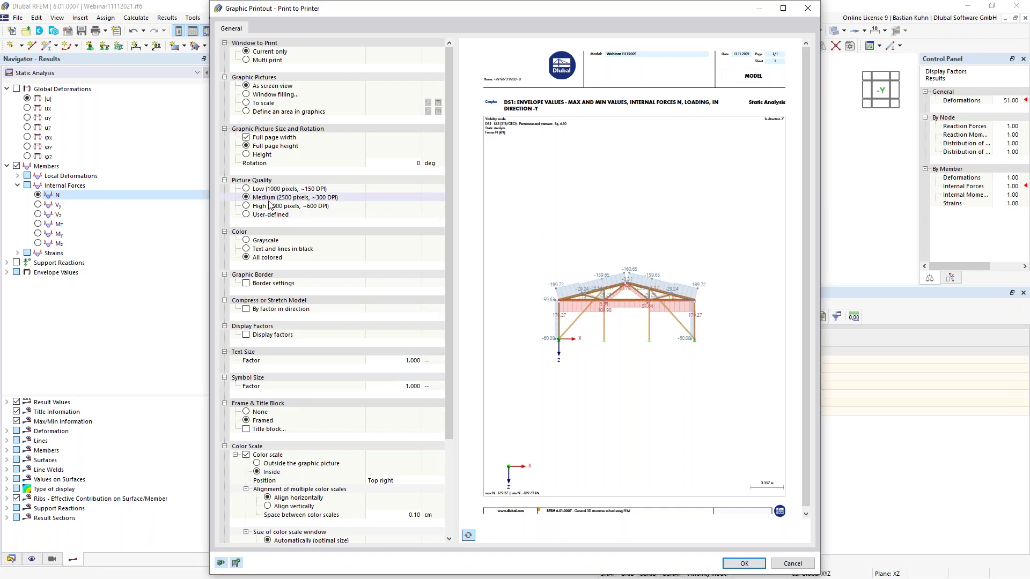
{"action": "left_click", "coordinate": [247, 155]}
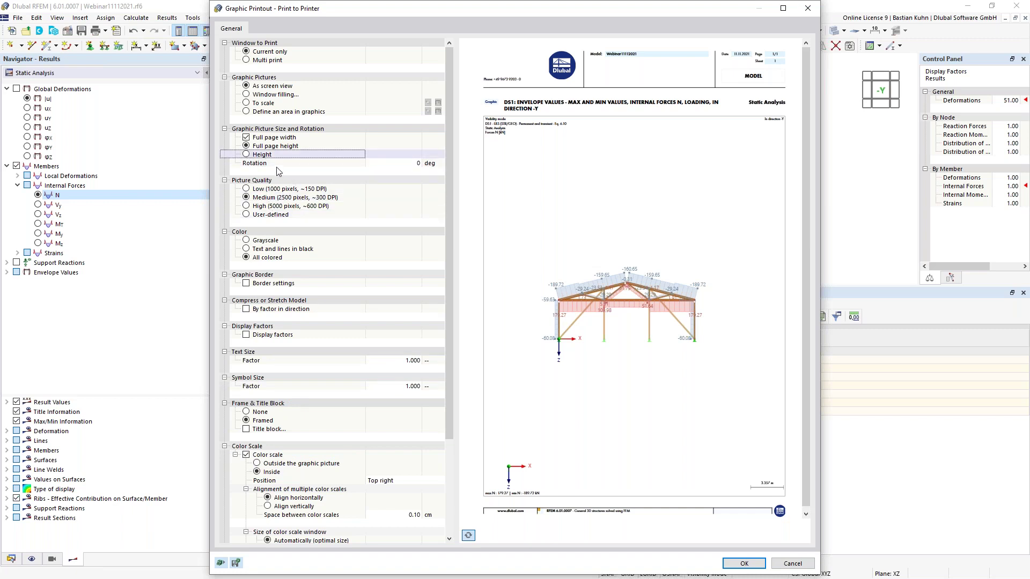
{"action": "left_click", "coordinate": [247, 155]}
{"action": "left_click", "coordinate": [389, 163]}
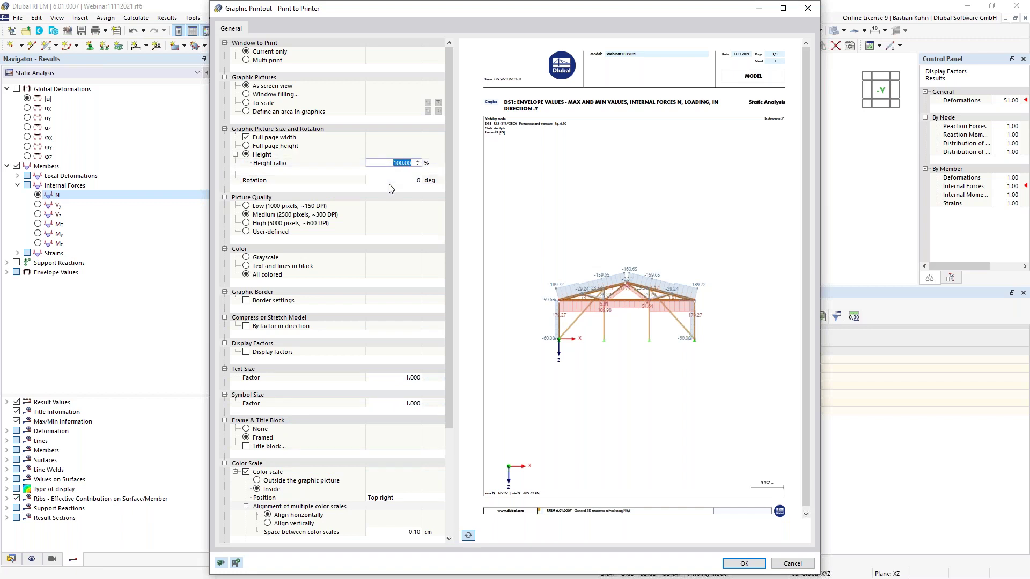
{"action": "type", "text": "50"}
{"action": "left_click", "coordinate": [744, 563]}
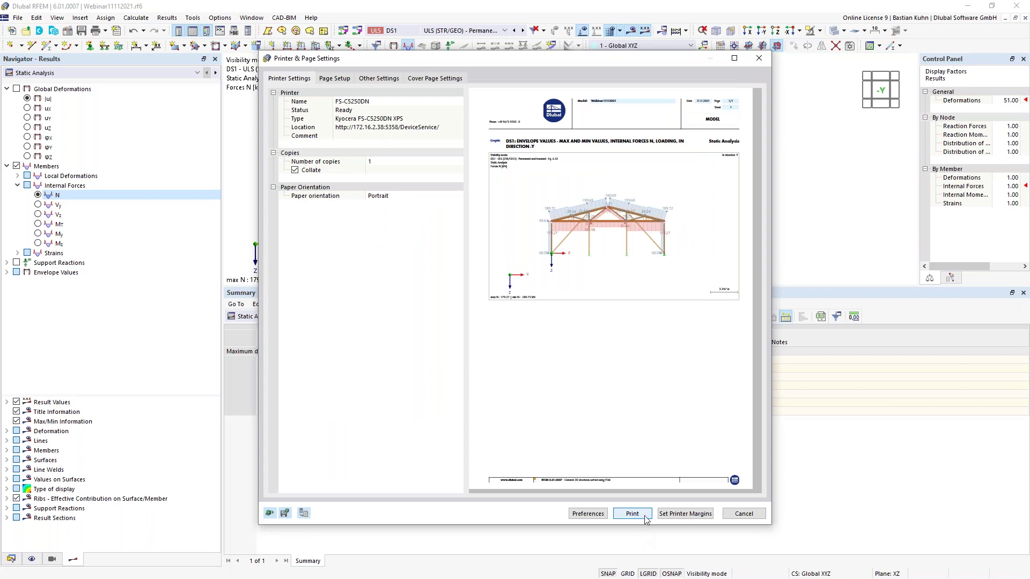
{"action": "left_click", "coordinate": [743, 514]}
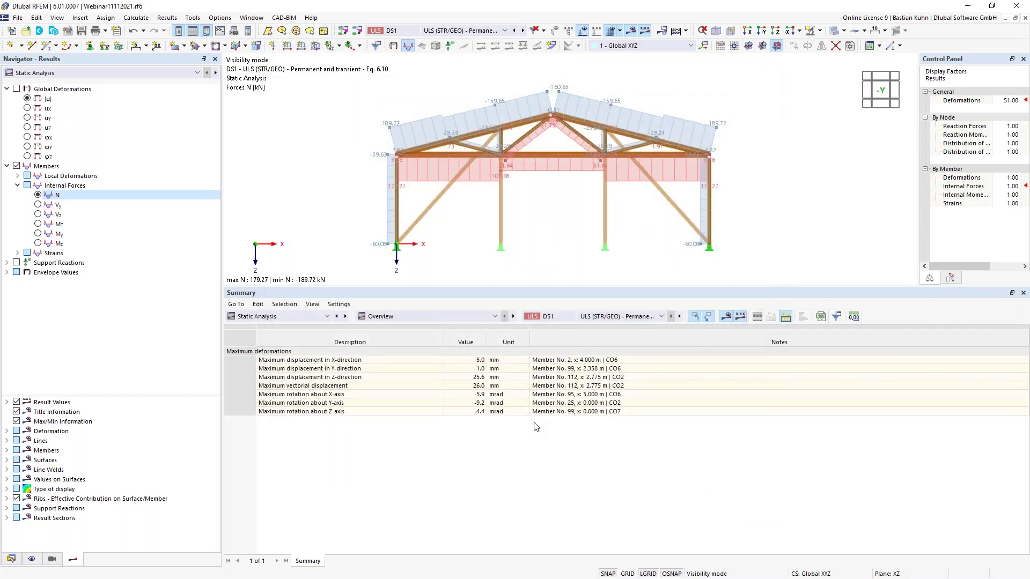
Step: Open printout report 1 and examine its Timber Design chapters and the ST3300 check formulas for member 26
{"action": "left_click", "coordinate": [11, 559]}
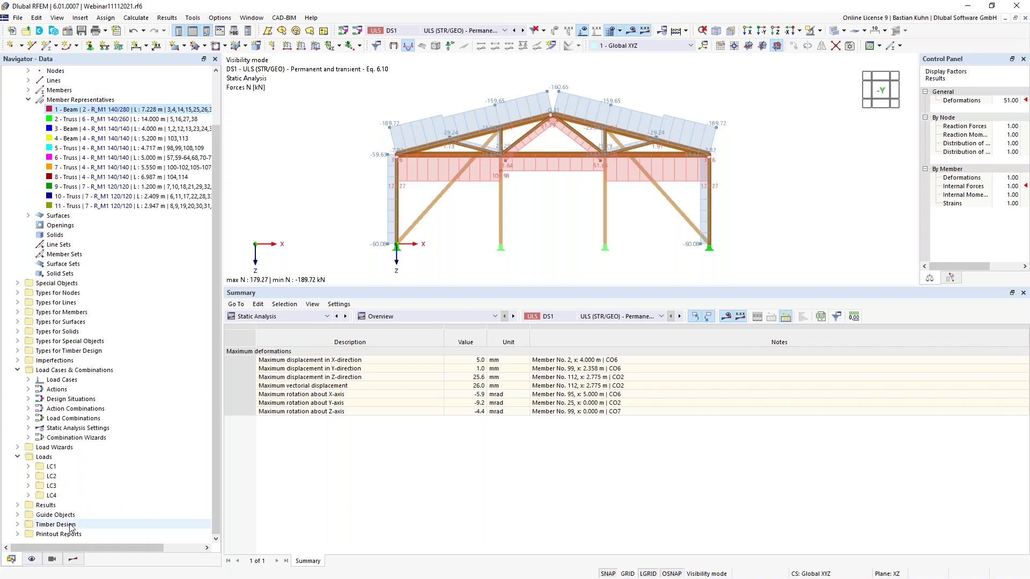
{"action": "left_click", "coordinate": [18, 534]}
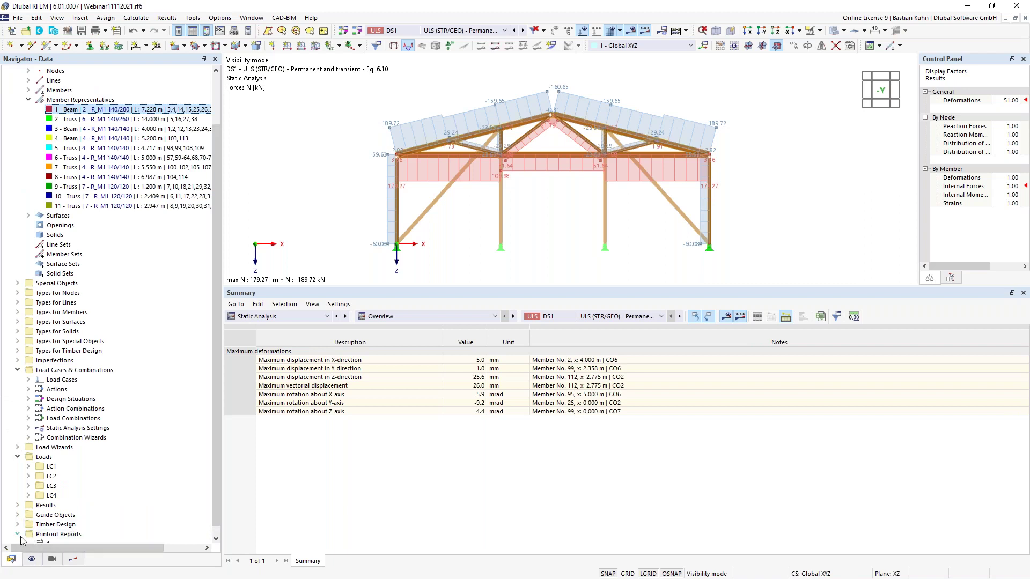
{"action": "double_click", "coordinate": [49, 534]}
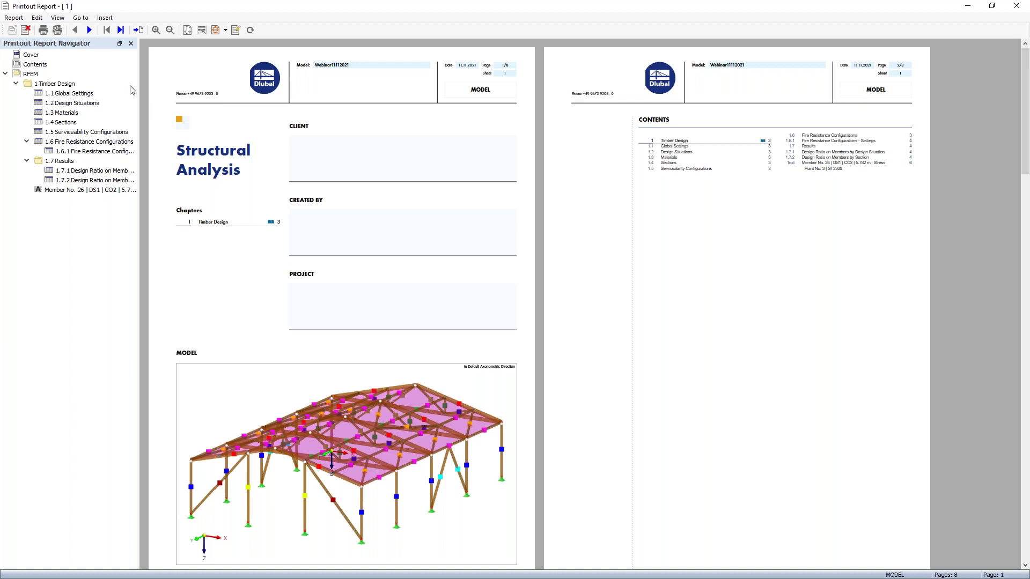
{"action": "left_click", "coordinate": [89, 30]}
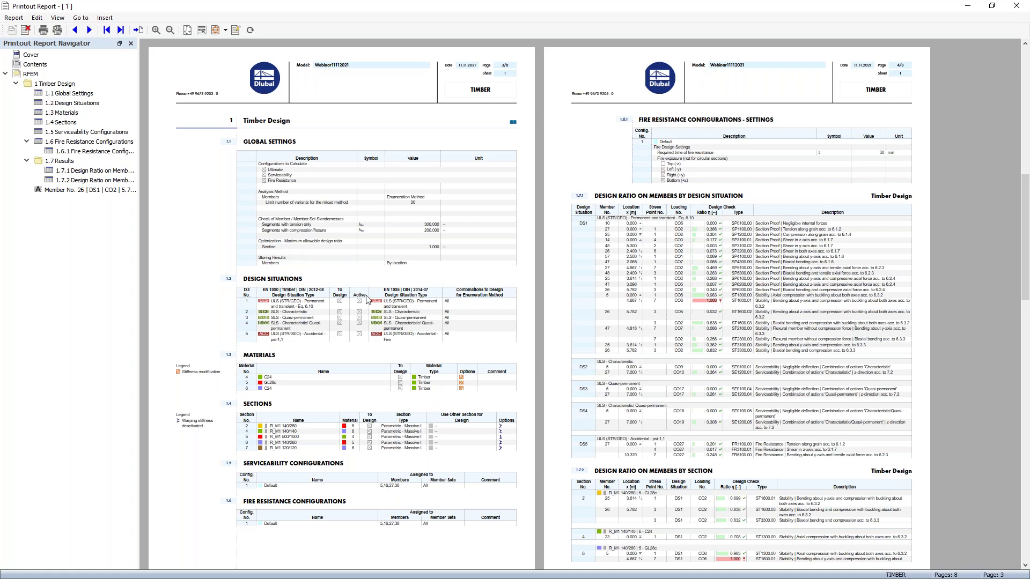
{"action": "left_click", "coordinate": [54, 194]}
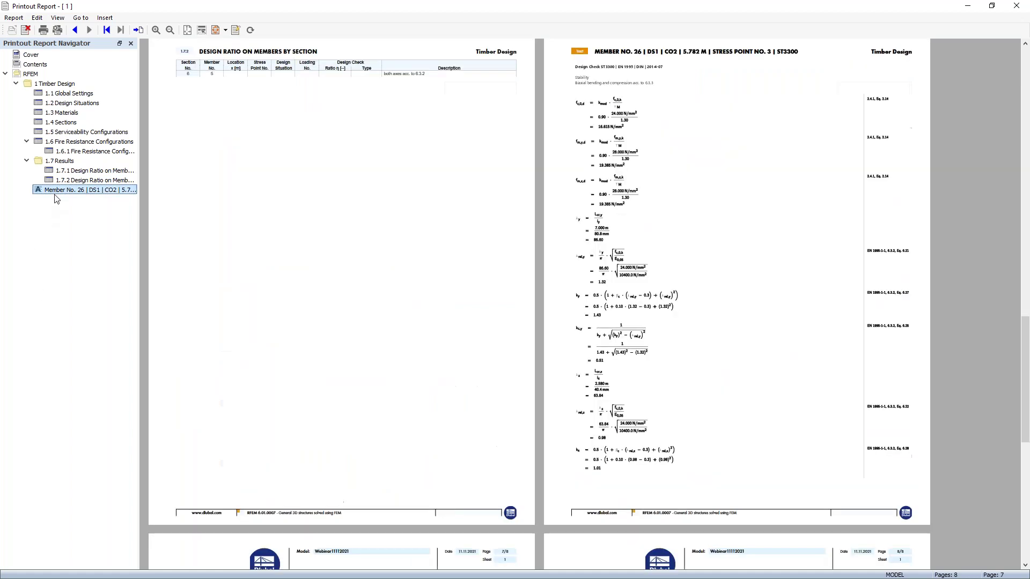
{"action": "scroll", "coordinate": [529, 279], "scroll_direction": "down", "scroll_amount": 3}
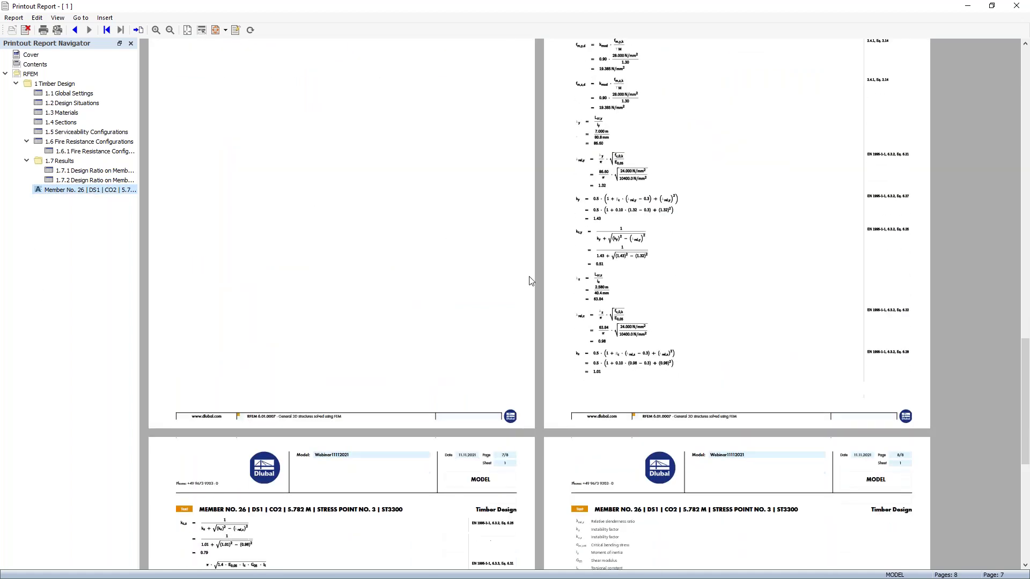
{"action": "scroll", "coordinate": [692, 358], "scroll_direction": "down", "scroll_amount": 3}
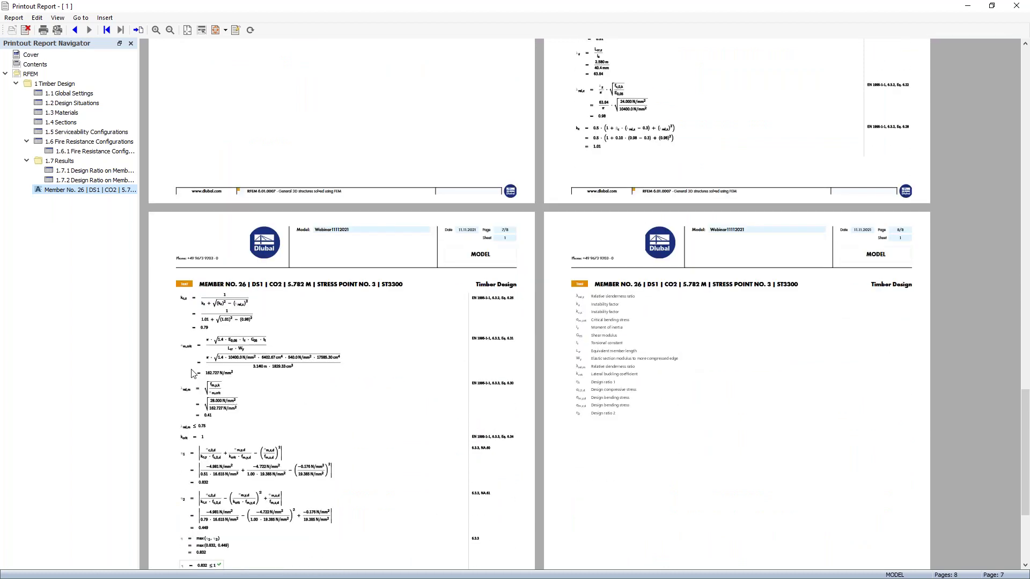
{"action": "scroll", "coordinate": [331, 388], "scroll_direction": "up", "scroll_amount": 2}
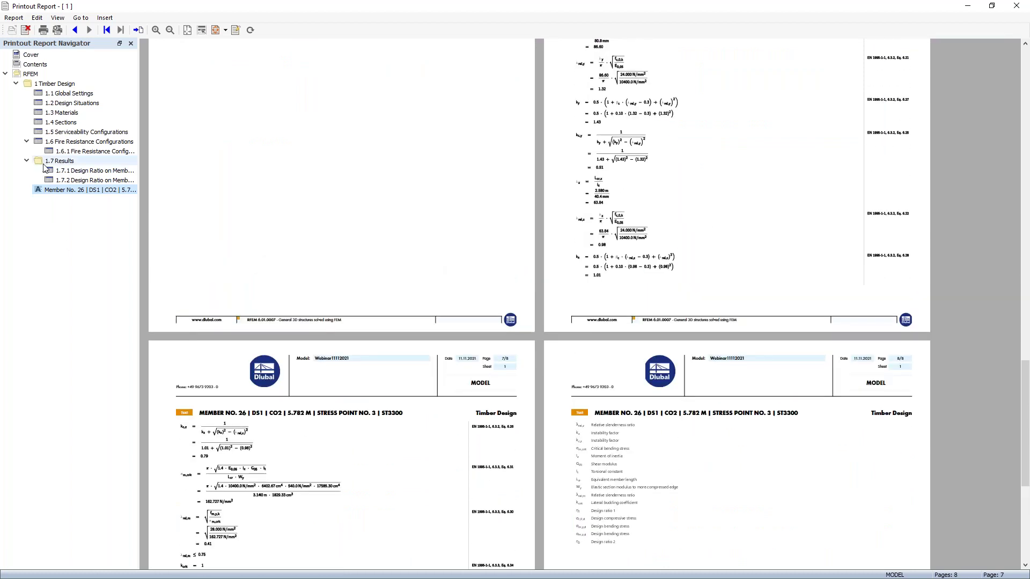
Step: Review the report's design ratios by design situation and its fire resistance configurations, then close the report
{"action": "left_click", "coordinate": [80, 171]}
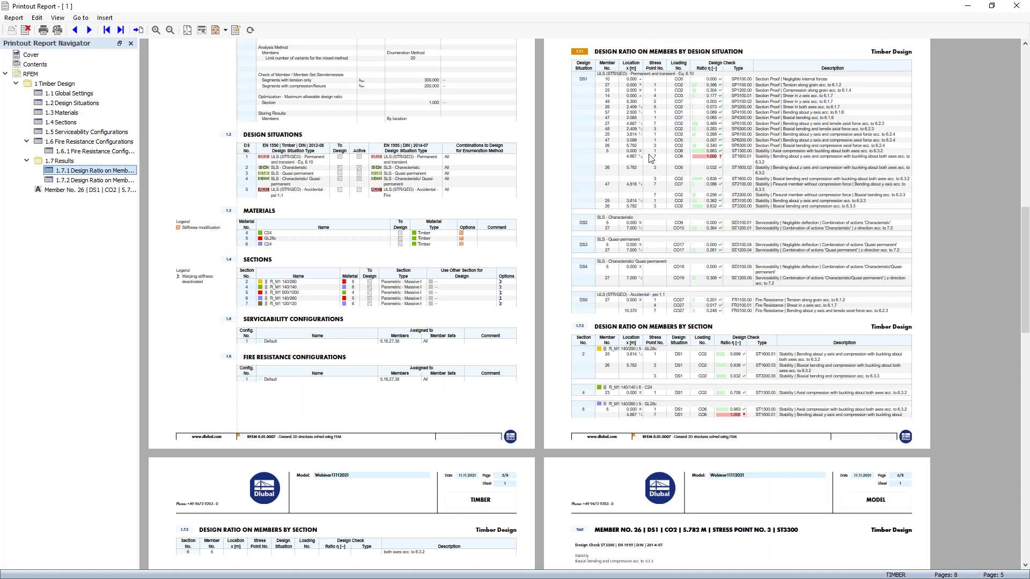
{"action": "left_click", "coordinate": [83, 141]}
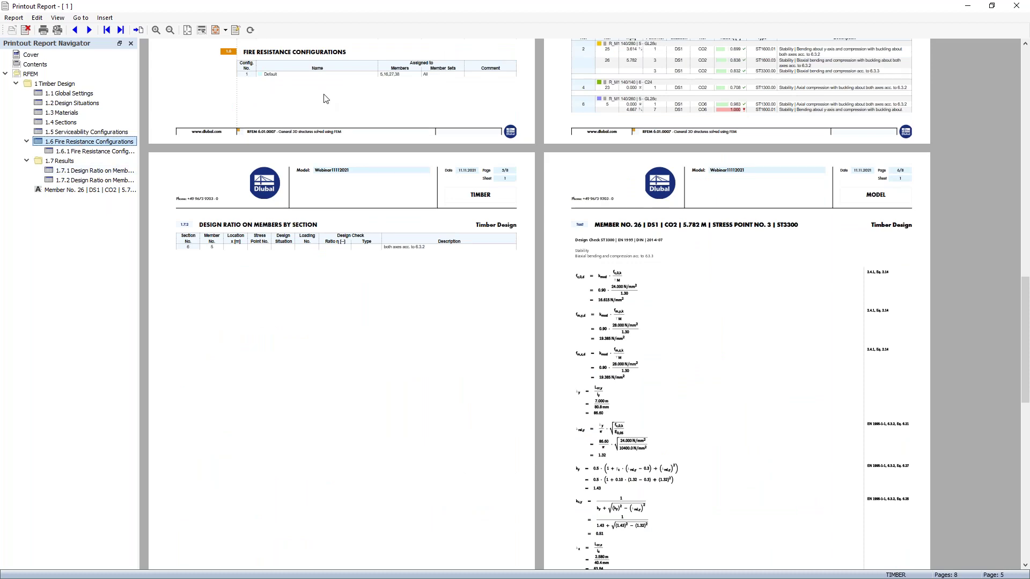
{"action": "scroll", "coordinate": [324, 100], "scroll_direction": "up", "scroll_amount": 5}
{"action": "scroll", "coordinate": [326, 104], "scroll_direction": "up", "scroll_amount": 9}
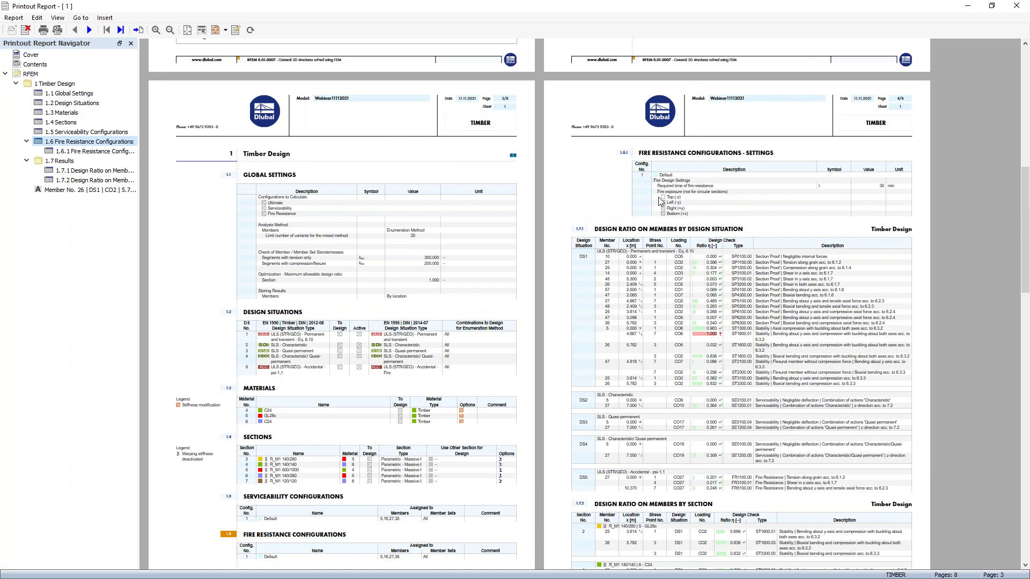
{"action": "left_click", "coordinate": [62, 123]}
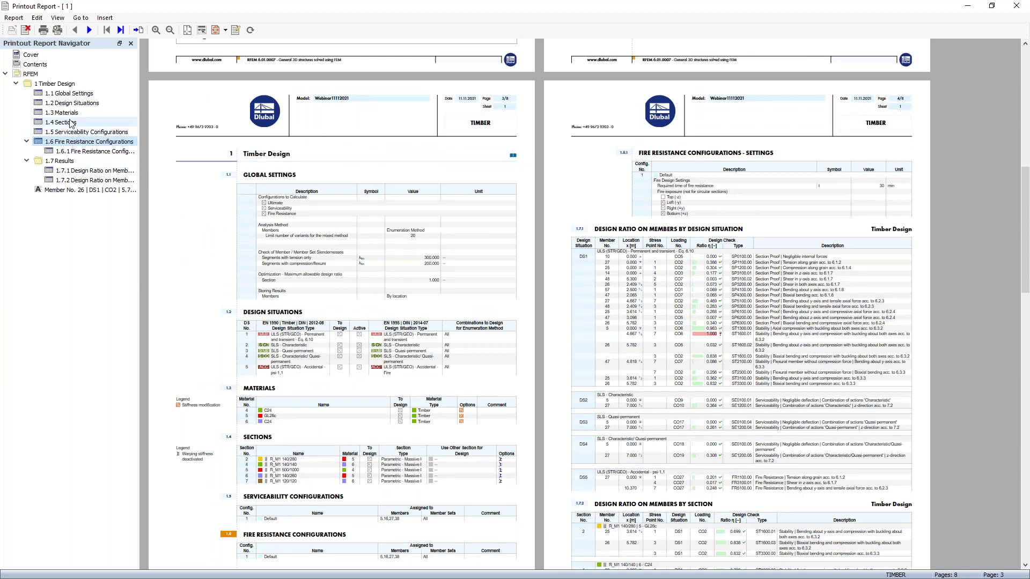
{"action": "left_click", "coordinate": [1017, 6]}
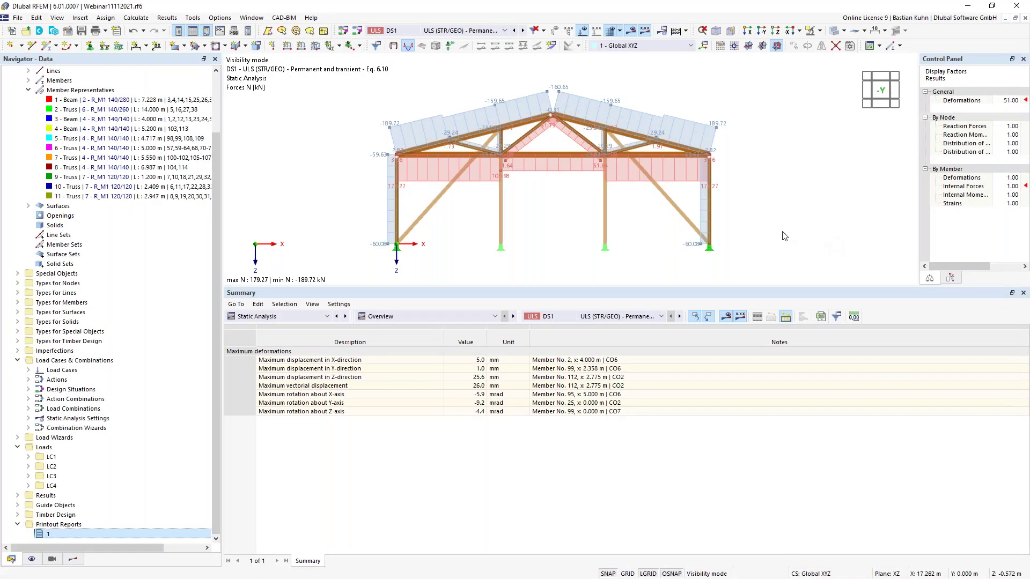
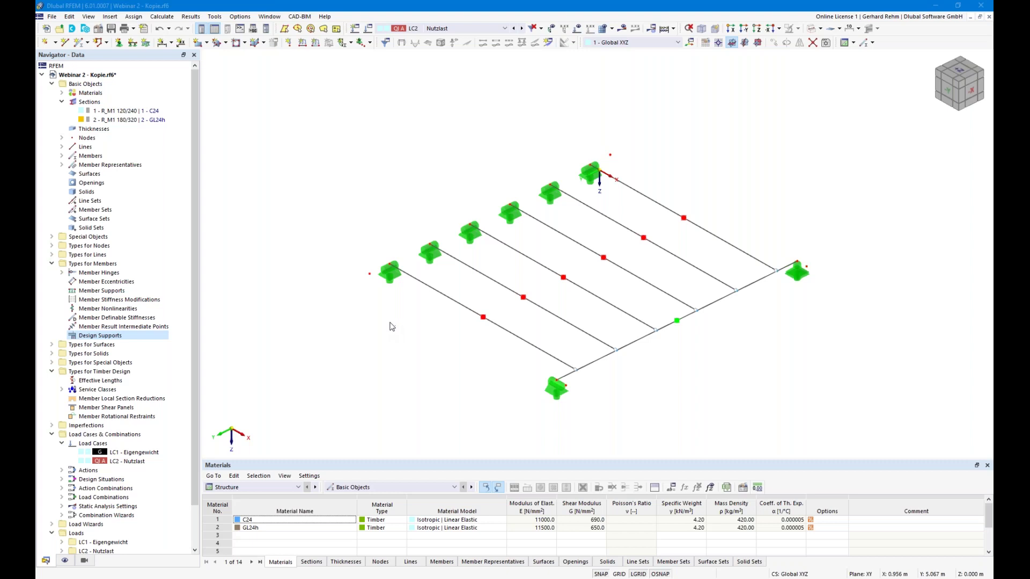
Step: Examine the beam layout and supports of the Webinar 2 - Kopie.rf6 model from several directions
{"action": "middle_click_drag", "start_coordinate": [386, 365], "coordinate": [478, 325], "text": "ctrl"}
{"action": "right_click", "coordinate": [479, 326]}
{"action": "left_click", "coordinate": [440, 349]}
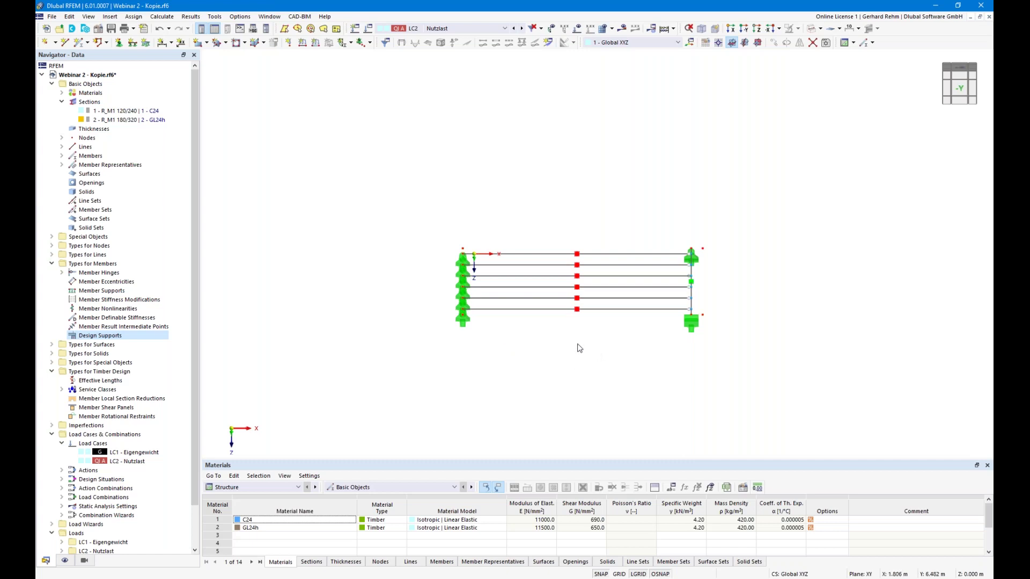
{"action": "middle_click_drag", "start_coordinate": [857, 304], "coordinate": [715, 349]}
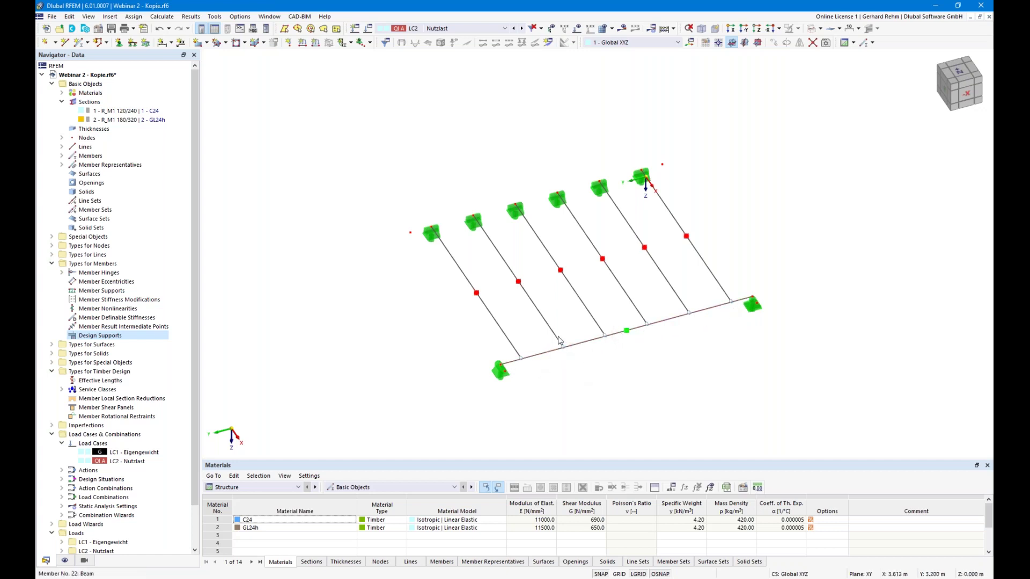
{"action": "left_click", "coordinate": [593, 320]}
{"action": "key", "text": "Escape"}
{"action": "middle_click_drag", "start_coordinate": [418, 348], "coordinate": [687, 353]}
{"action": "right_click", "coordinate": [688, 354]}
{"action": "left_click", "coordinate": [474, 349]}
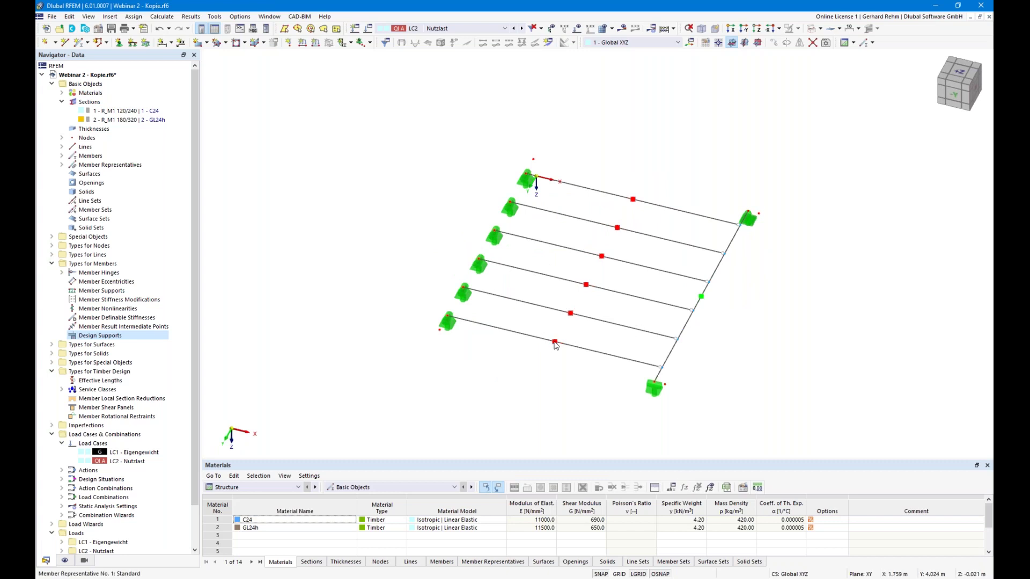
Step: Open the design support and deflection settings of the R_M1 120/240 member representative and compare the beams' ends in the model
{"action": "left_click", "coordinate": [555, 343]}
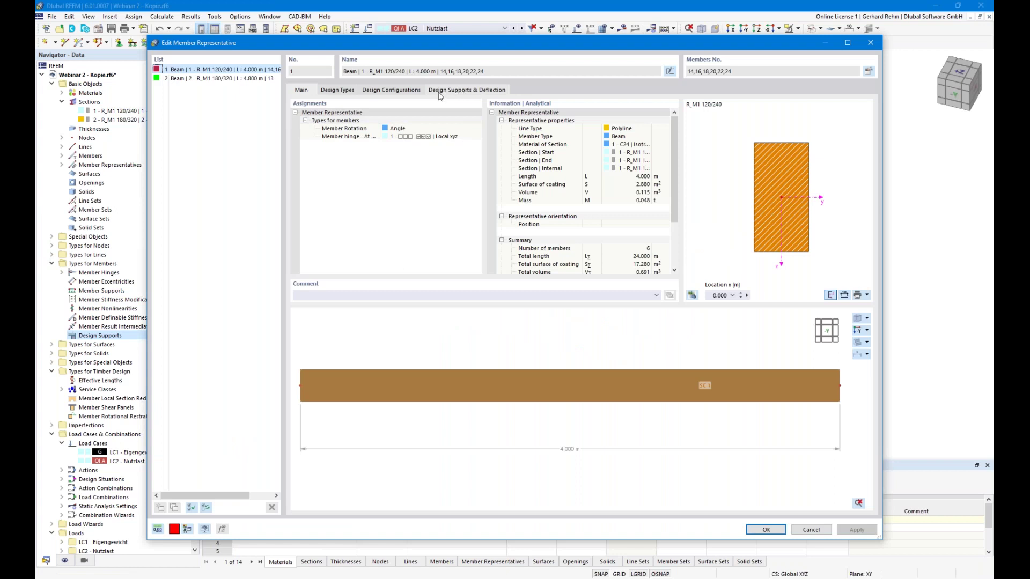
{"action": "left_click", "coordinate": [442, 91]}
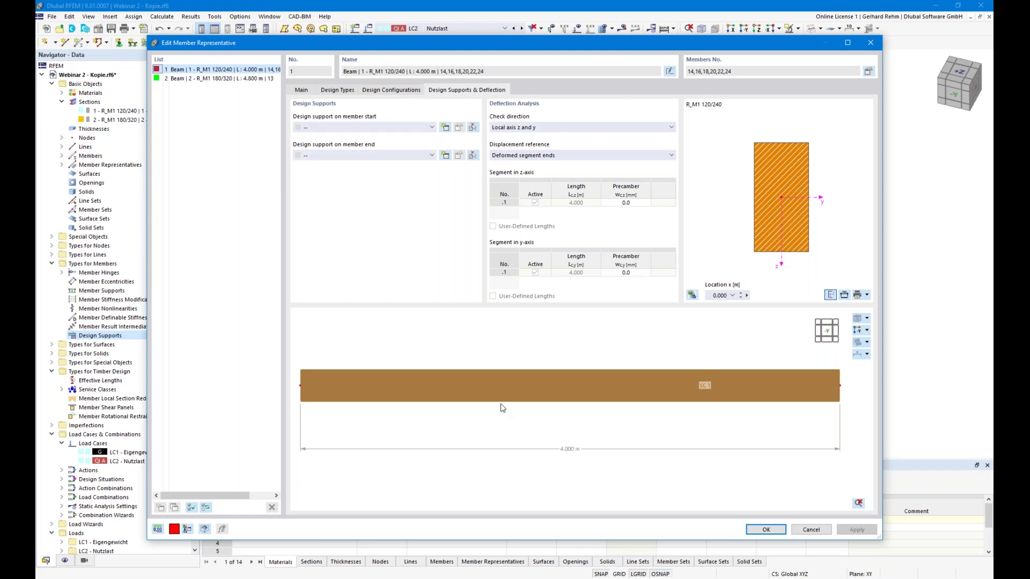
{"action": "left_click_drag", "start_coordinate": [472, 53], "coordinate": [556, 361]}
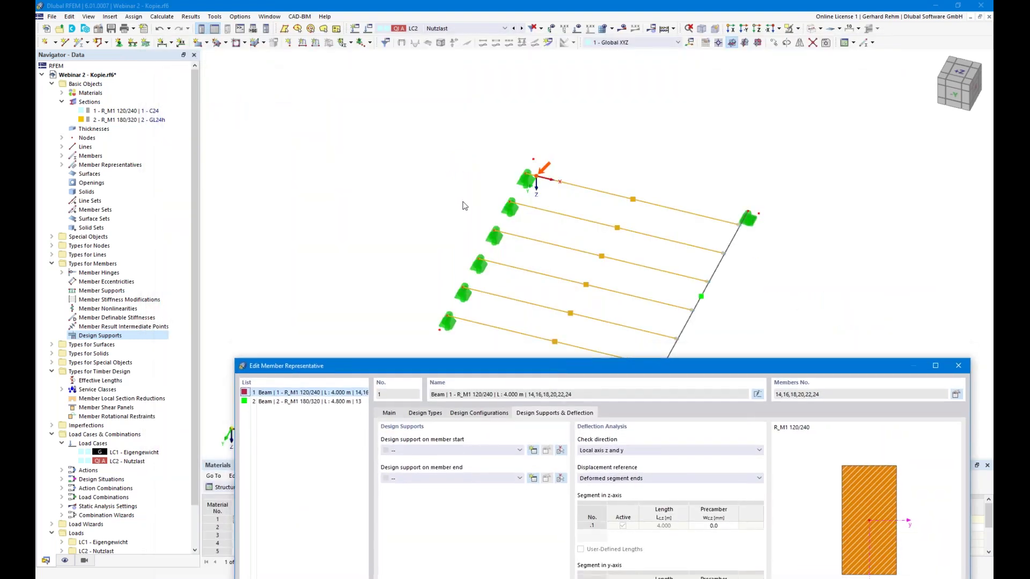
{"action": "left_click_drag", "start_coordinate": [485, 331], "coordinate": [454, 156]}
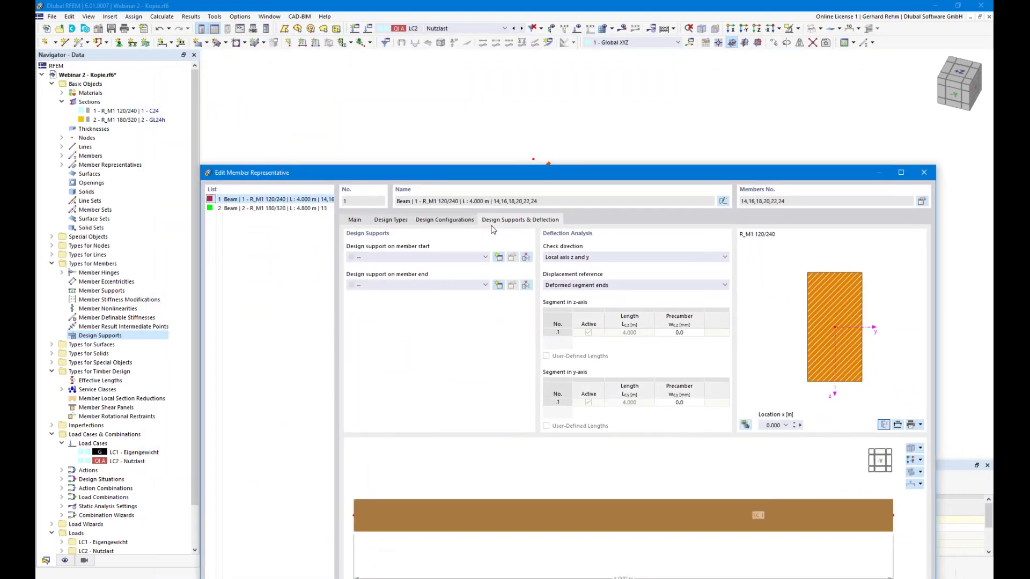
{"action": "left_click_drag", "start_coordinate": [507, 180], "coordinate": [549, 338]}
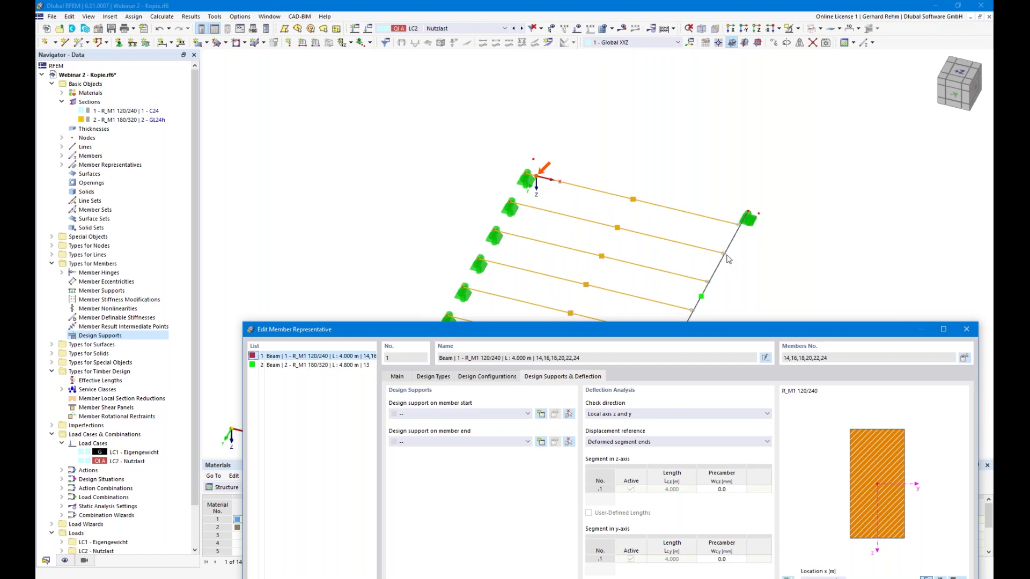
{"action": "left_click_drag", "start_coordinate": [685, 330], "coordinate": [649, 69]}
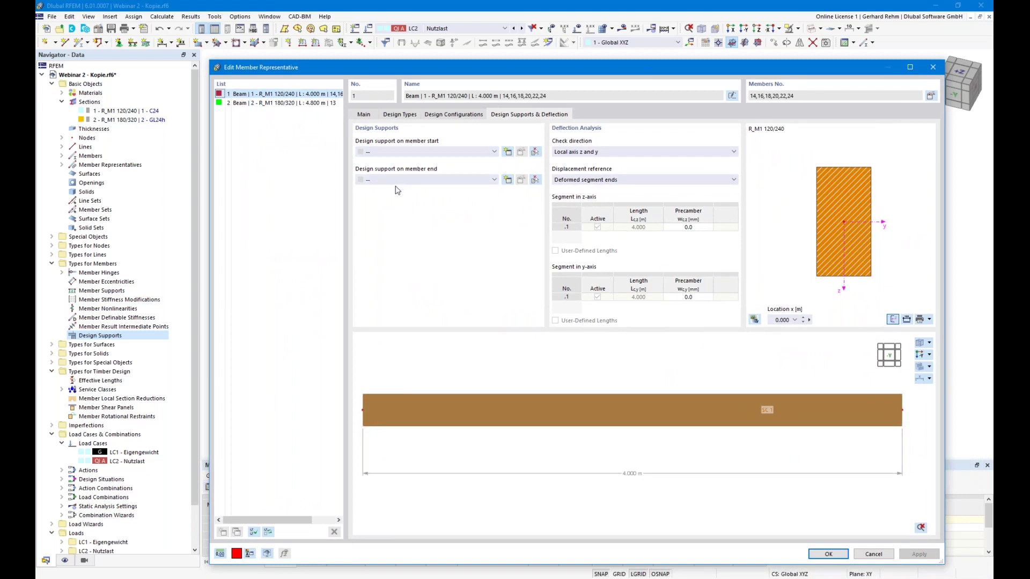
Step: Create a design support of type Timber for the member start with a support length of 60 mm in the z-axis
{"action": "left_click", "coordinate": [507, 153]}
{"action": "left_click", "coordinate": [492, 171]}
{"action": "left_click", "coordinate": [446, 198]}
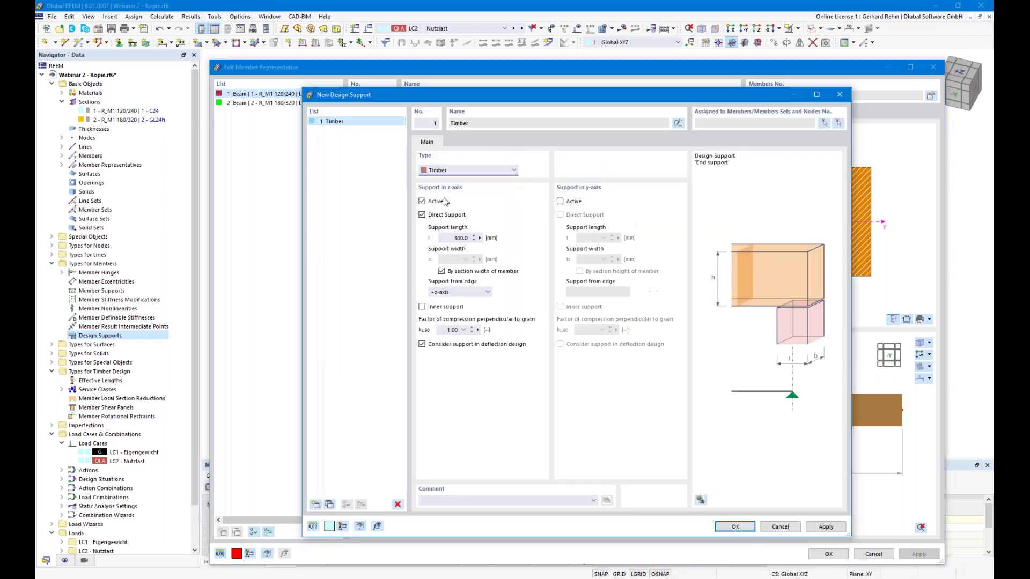
{"action": "left_click_drag", "start_coordinate": [454, 99], "coordinate": [537, 91]}
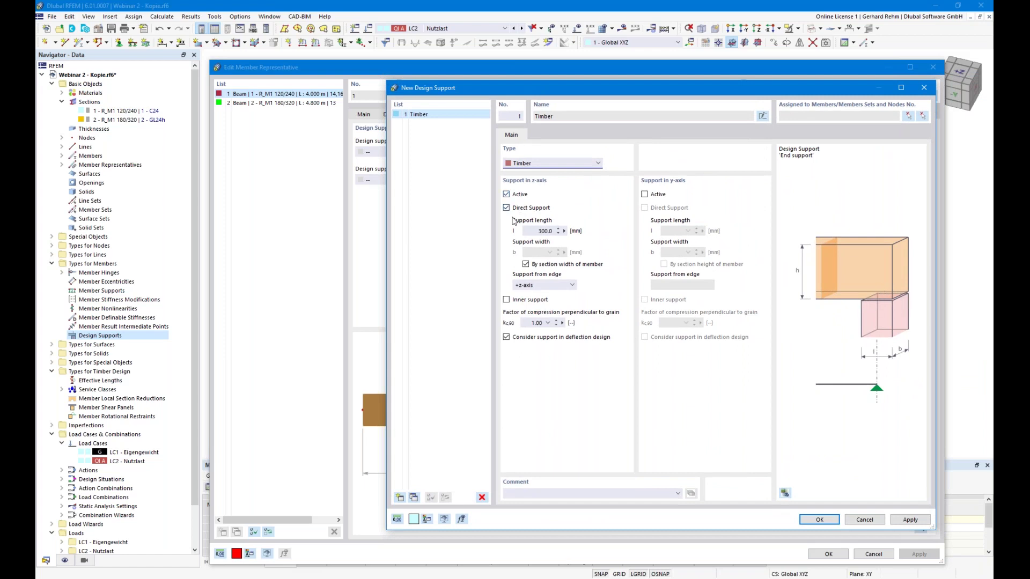
{"action": "left_click", "coordinate": [532, 232]}
{"action": "type", "text": "60"}
Step: Keep it as an end support, set its factor of compression perpendicular to grain to 1.50 and name it C24 60mm
{"action": "left_click", "coordinate": [507, 300]}
{"action": "left_click", "coordinate": [507, 301]}
{"action": "key", "text": "Tab"}
{"action": "left_click", "coordinate": [548, 323]}
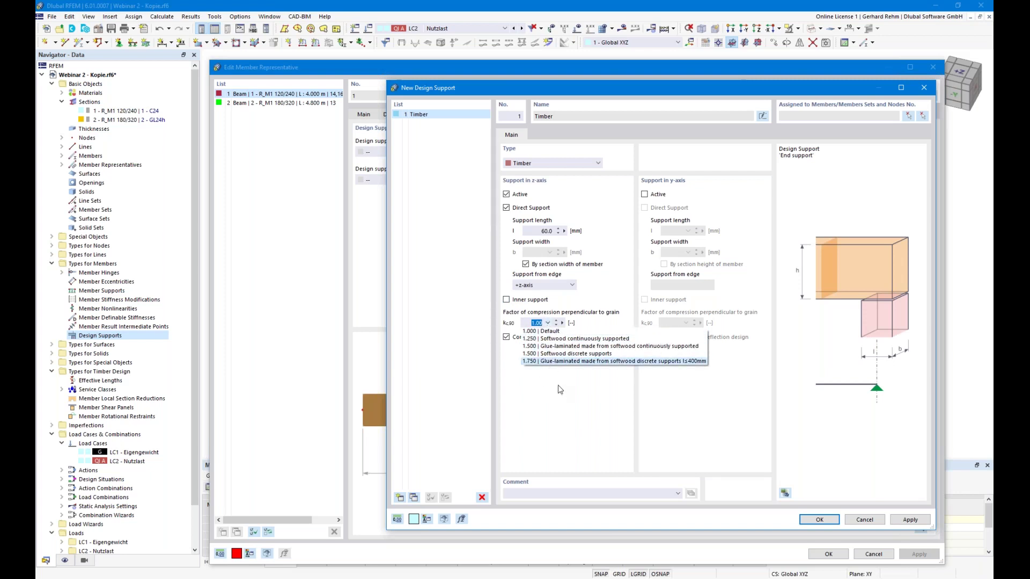
{"action": "type", "text": "1,5"}
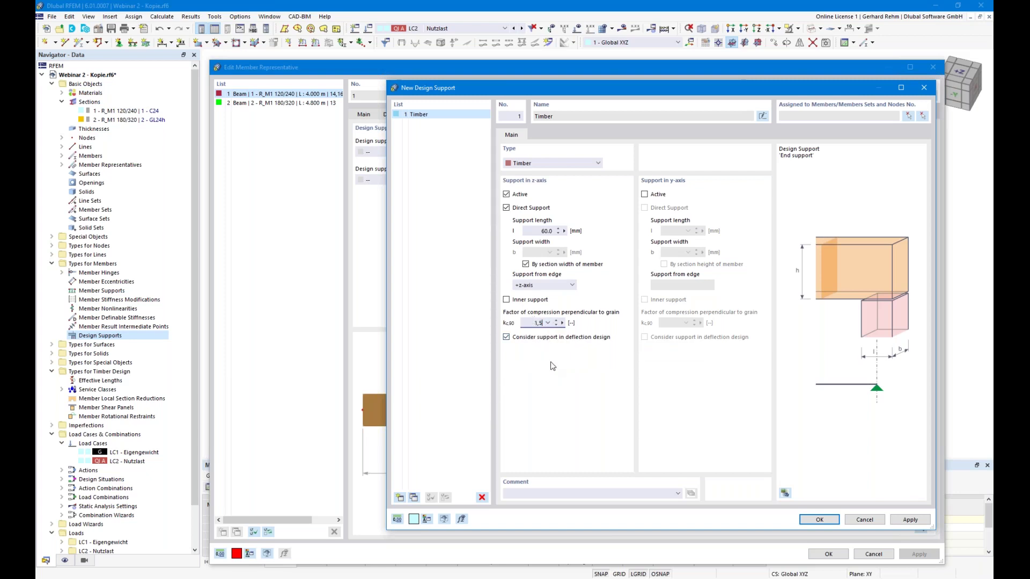
{"action": "key", "text": "Tab"}
{"action": "left_click", "coordinate": [761, 116]}
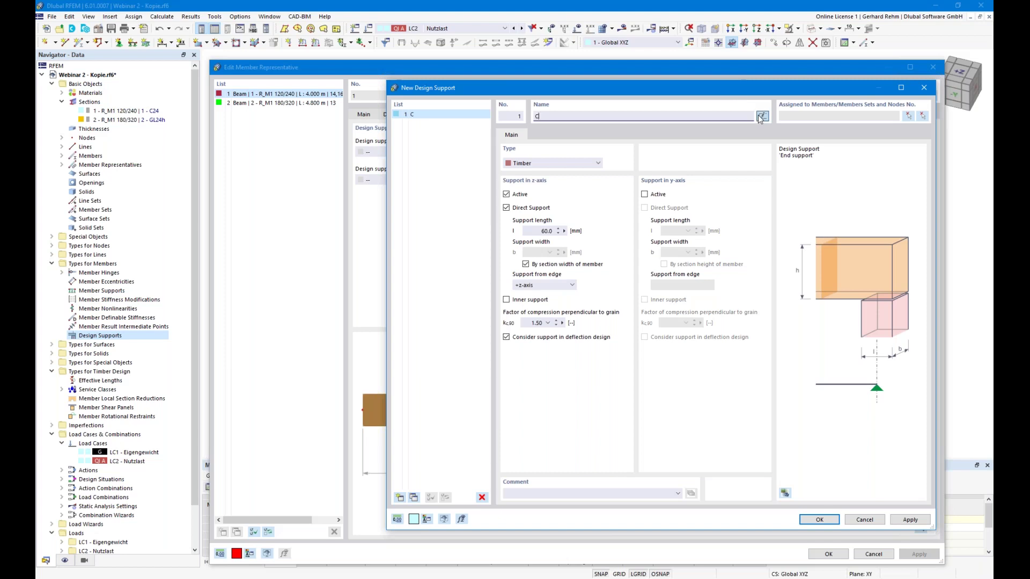
{"action": "type", "text": "C24 60mm"}
Step: Add a Timber design support named C24 180mm with a 180 mm support length and a perpendicular compression factor of 1.50
{"action": "left_click", "coordinate": [399, 498]}
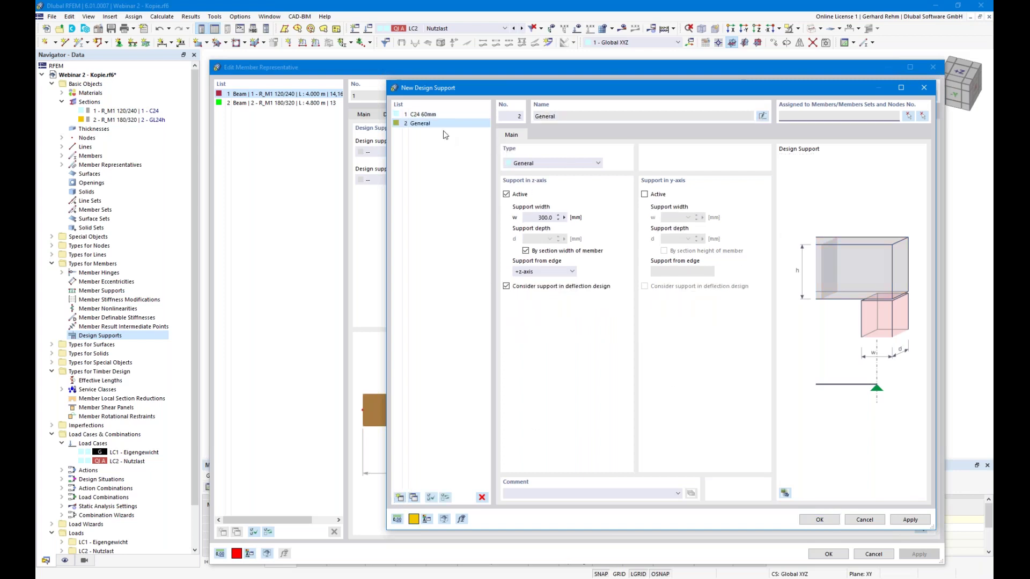
{"action": "left_click", "coordinate": [762, 116]}
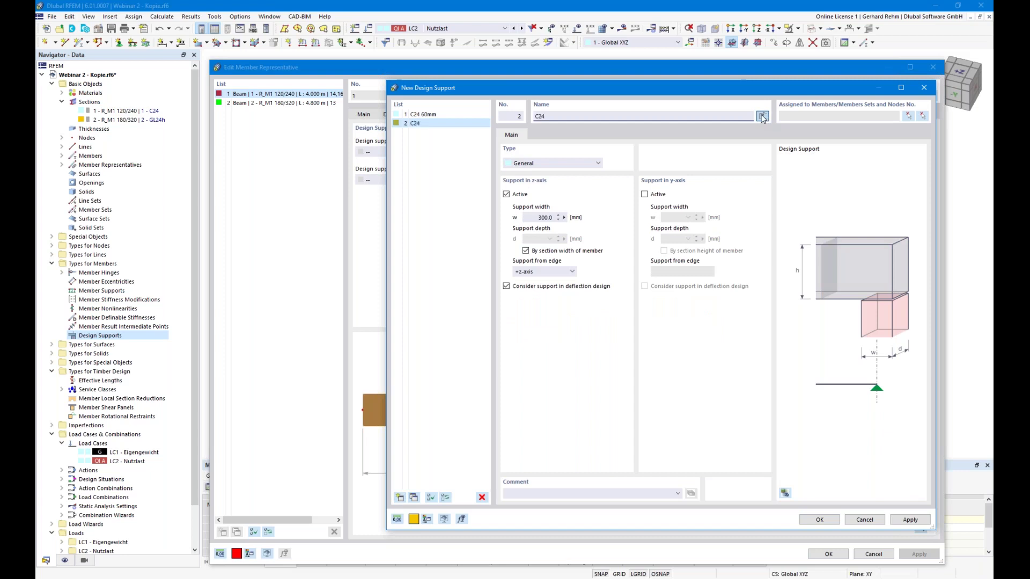
{"action": "type", "text": "C24 180mm"}
{"action": "scroll", "coordinate": [559, 167], "scroll_direction": "down", "scroll_amount": 2}
{"action": "double_click", "coordinate": [543, 230]}
{"action": "type", "text": "180"}
{"action": "double_click", "coordinate": [524, 323]}
{"action": "type", "text": "1,5"}
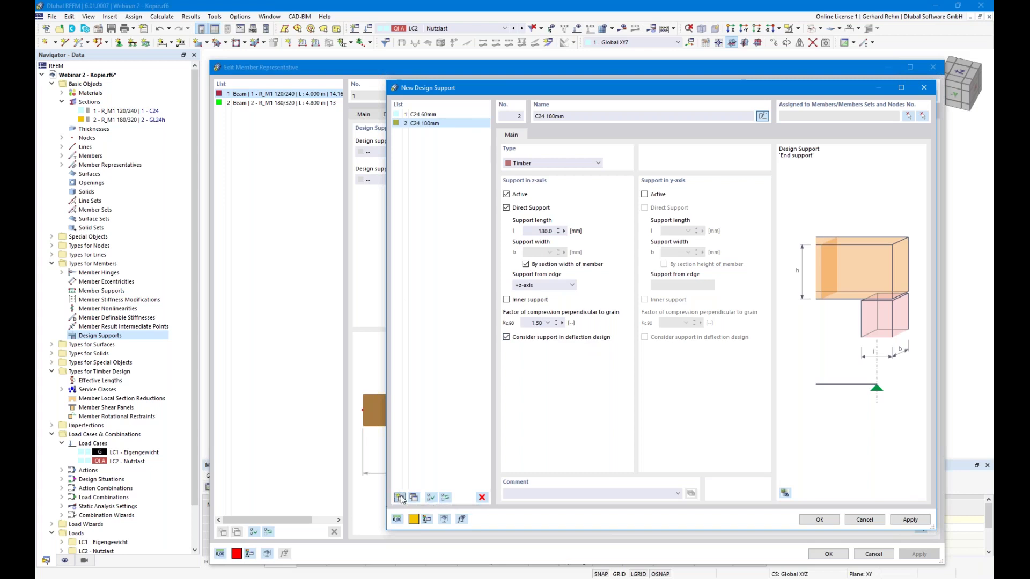
Step: Add a Timber design support named GL 140mm with a 140 mm support length and a perpendicular compression factor of 1.75
{"action": "left_click", "coordinate": [399, 497]}
{"action": "left_click", "coordinate": [762, 117]}
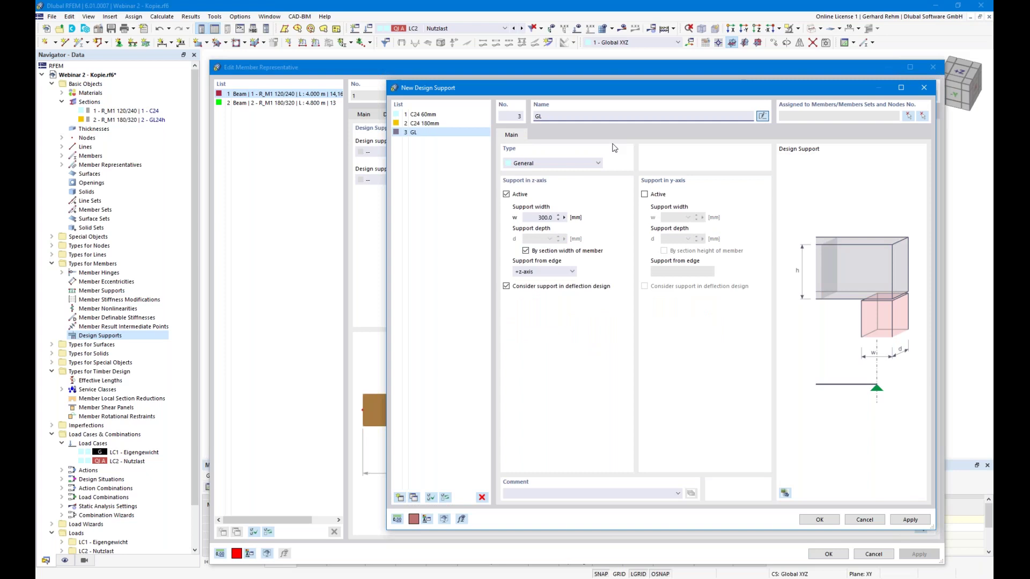
{"action": "type", "text": "GL 140mm"}
{"action": "scroll", "coordinate": [532, 164], "scroll_direction": "down", "scroll_amount": 1}
{"action": "scroll", "coordinate": [532, 164], "scroll_direction": "down", "scroll_amount": 1}
{"action": "left_click", "coordinate": [539, 230]}
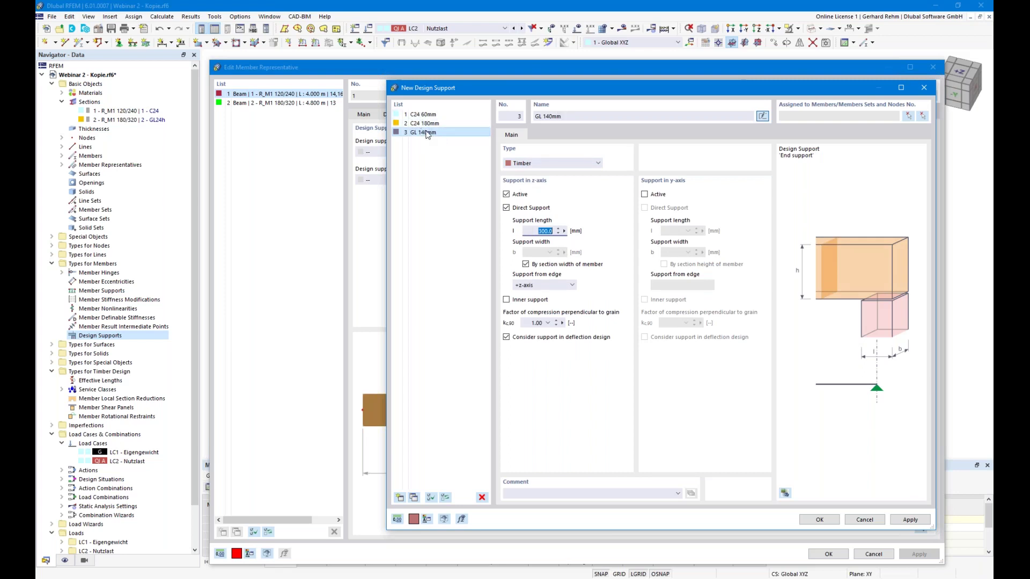
{"action": "left_click_drag", "start_coordinate": [456, 88], "coordinate": [487, 159]}
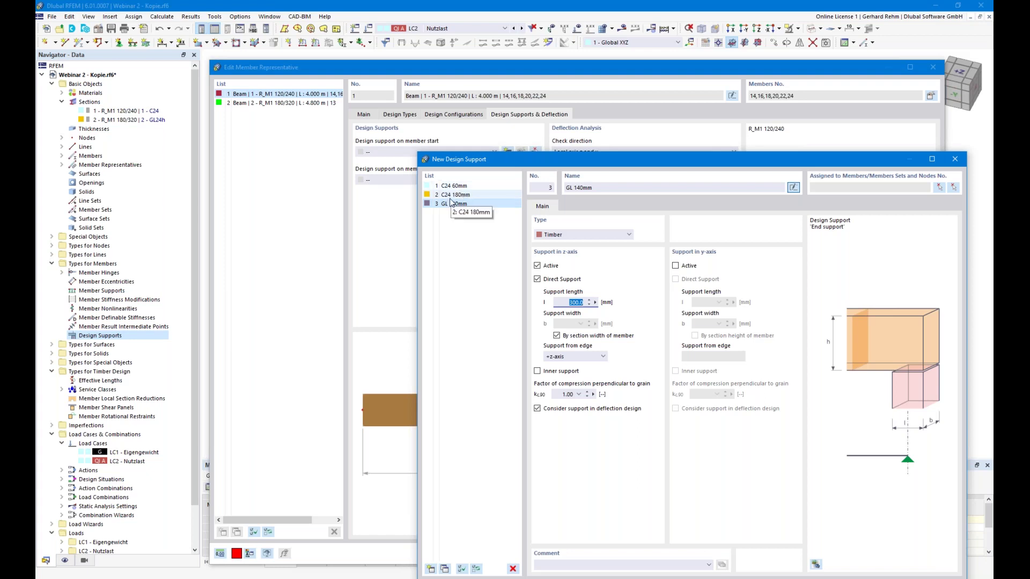
{"action": "type", "text": "140"}
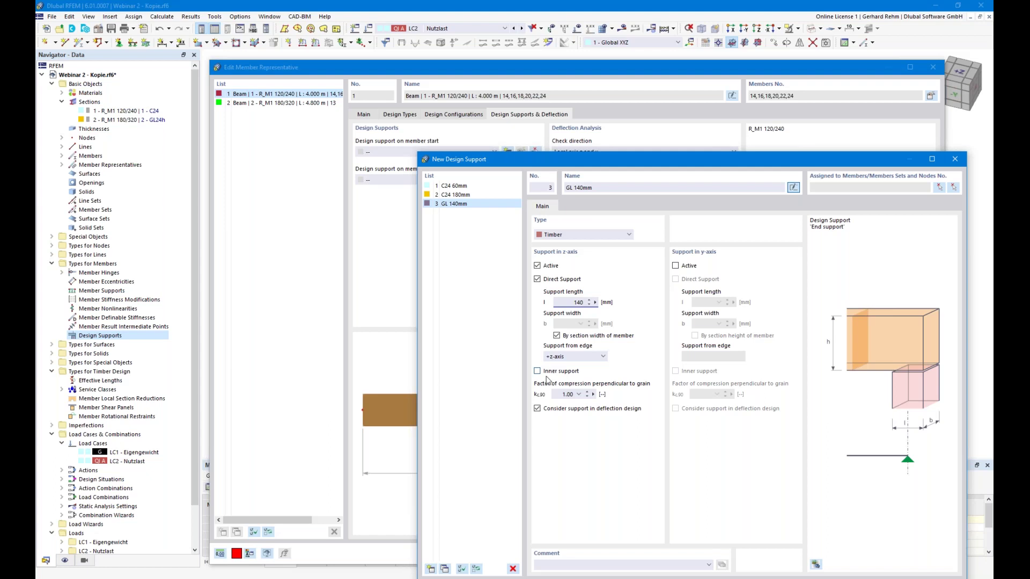
{"action": "key", "text": "Tab"}
{"action": "left_click_drag", "start_coordinate": [534, 165], "coordinate": [505, 57]}
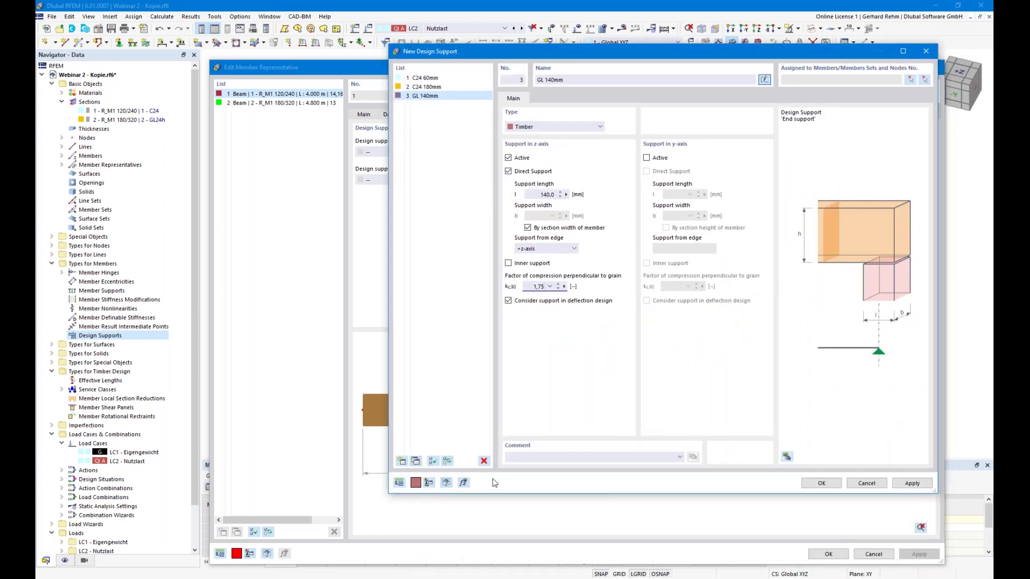
Step: Copy the GL 140mm design support, rename the copy GL 180mm and set its support length to 180 mm
{"action": "left_click", "coordinate": [416, 462]}
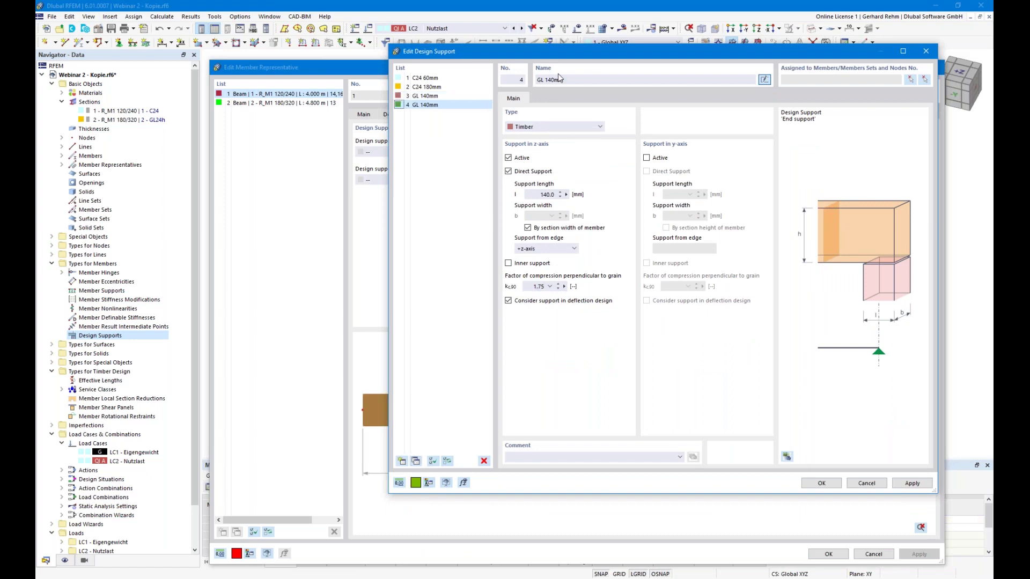
{"action": "left_click", "coordinate": [764, 79]}
{"action": "left_click", "coordinate": [760, 80]}
{"action": "left_click", "coordinate": [552, 80]}
{"action": "type", "text": "8"}
{"action": "left_click", "coordinate": [531, 194]}
{"action": "type", "text": "1800"}
{"action": "key", "text": "BackSpace"}
{"action": "key", "text": "BackSpace"}
Step: Make GL 180mm an inner support acting from the -z-axis edge and accept the new design supports
{"action": "left_click", "coordinate": [523, 252]}
{"action": "left_click", "coordinate": [523, 250]}
{"action": "left_click", "coordinate": [523, 266]}
{"action": "left_click", "coordinate": [509, 264]}
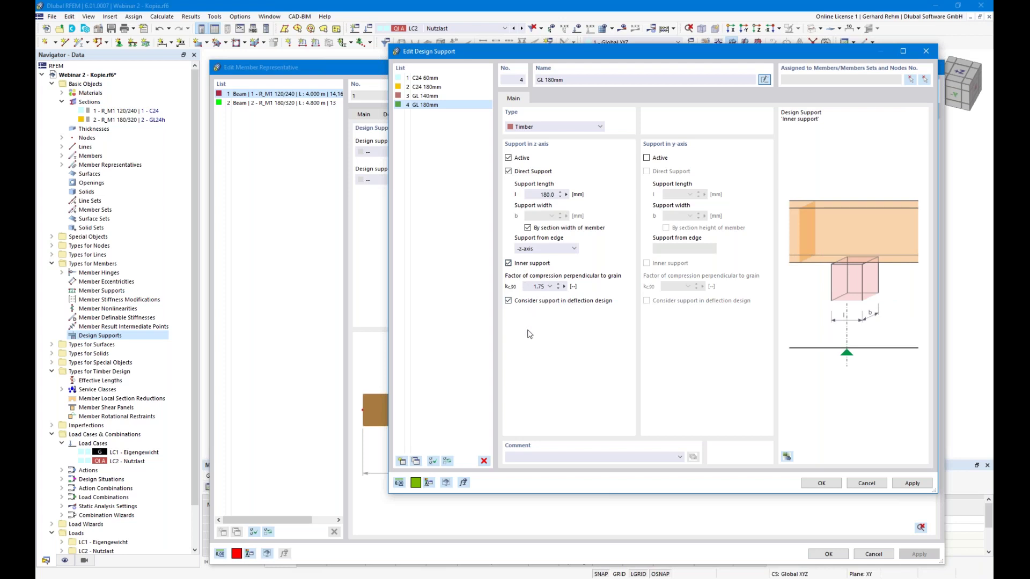
{"action": "left_click", "coordinate": [534, 287]}
{"action": "left_click", "coordinate": [821, 484]}
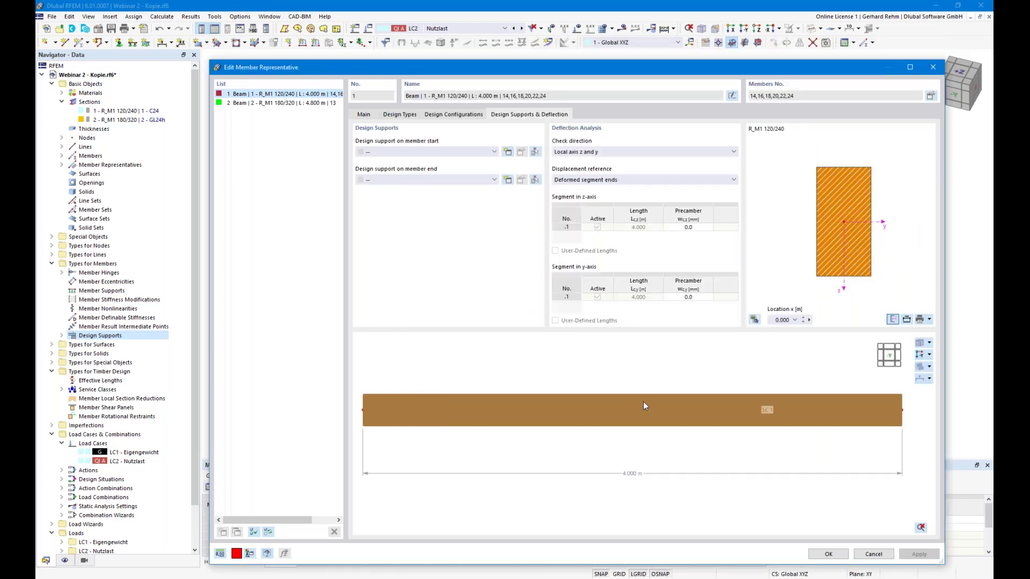
Step: Assign C24 60mm to the member start and C24 180mm to the member end of the R_M1 120/240 beams
{"action": "left_click", "coordinate": [374, 153]}
{"action": "left_click", "coordinate": [380, 170]}
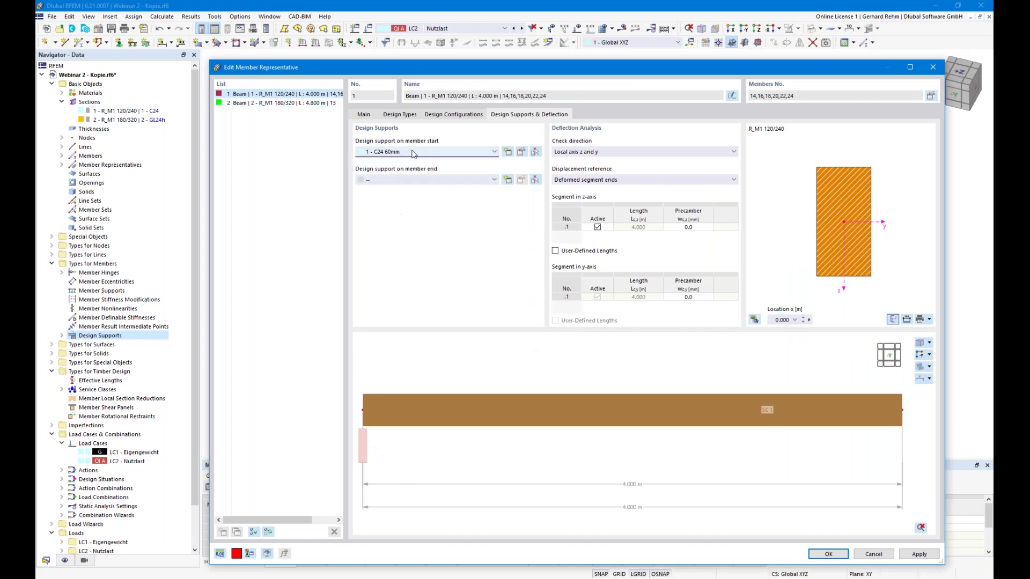
{"action": "left_click", "coordinate": [416, 181]}
{"action": "left_click", "coordinate": [395, 204]}
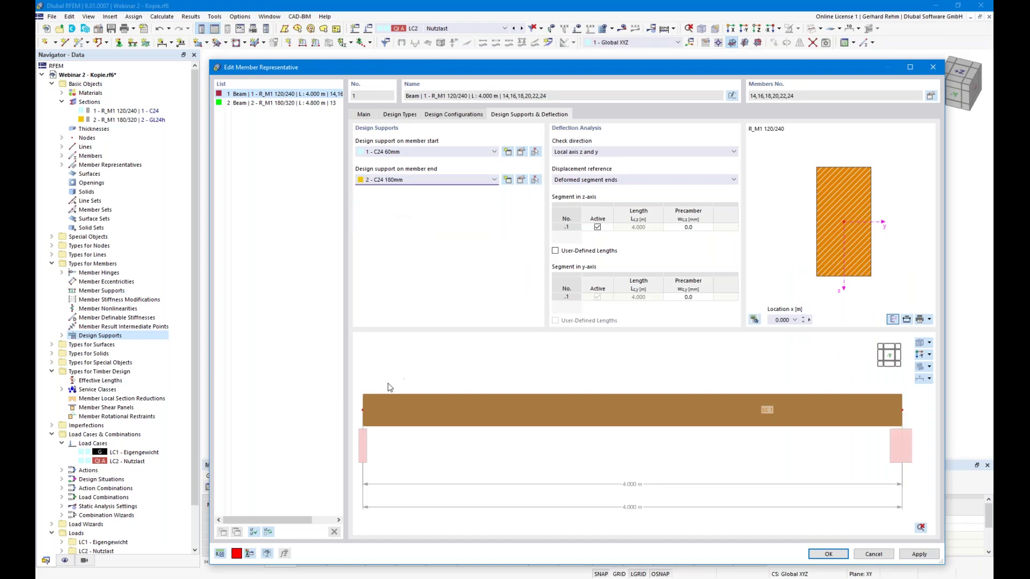
{"action": "middle_click_drag", "start_coordinate": [466, 433], "coordinate": [348, 425]}
{"action": "middle_click_drag", "start_coordinate": [696, 452], "coordinate": [636, 447]}
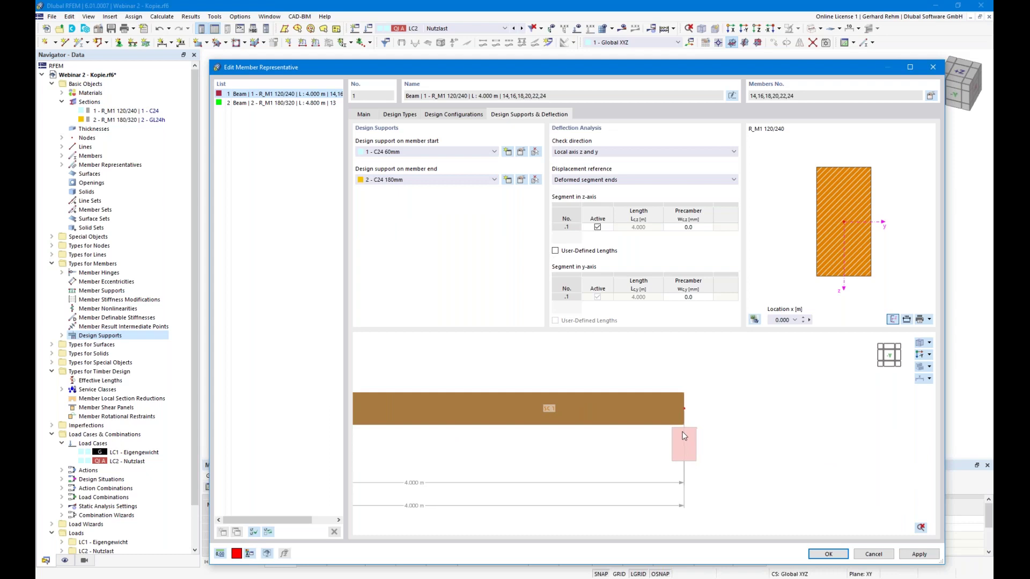
{"action": "scroll", "coordinate": [675, 389], "scroll_direction": "up", "scroll_amount": 3}
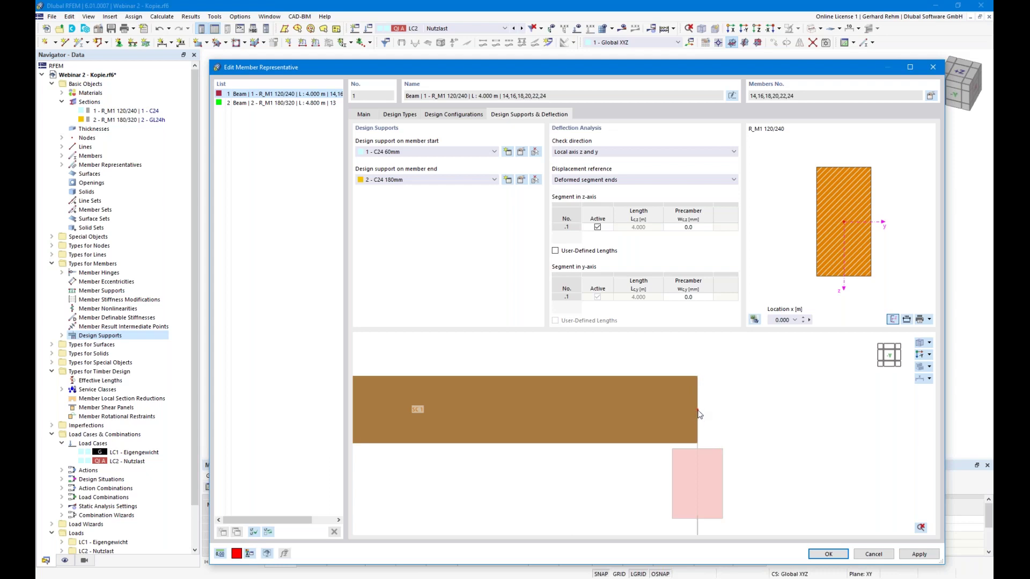
{"action": "scroll", "coordinate": [699, 415], "scroll_direction": "down", "scroll_amount": 1}
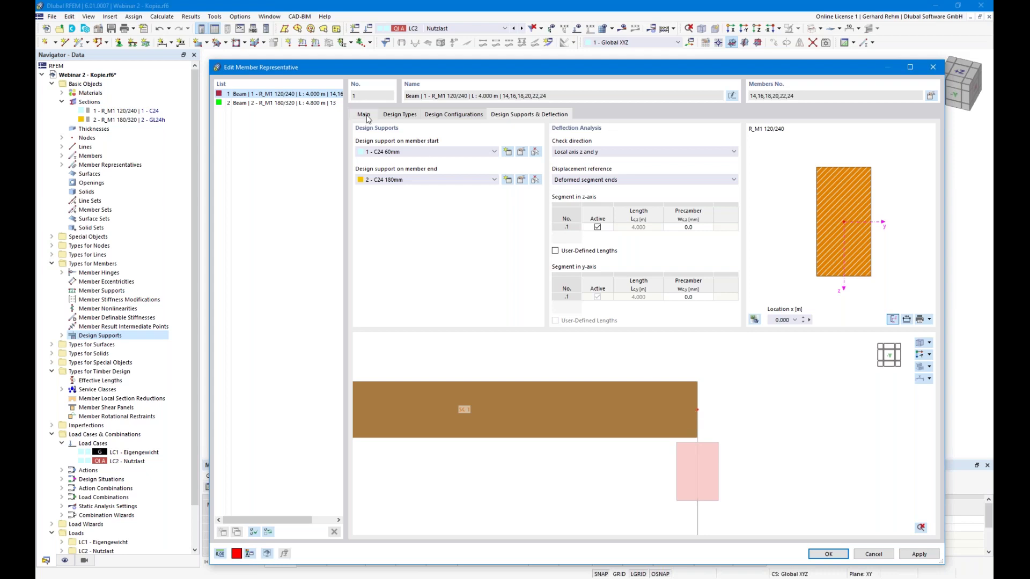
Step: Limit the deflection check direction of the R_M1 120/240 beams to local axis z and accept the member representative
{"action": "left_click", "coordinate": [365, 114]}
{"action": "left_click", "coordinate": [549, 115]}
{"action": "left_click", "coordinate": [572, 154]}
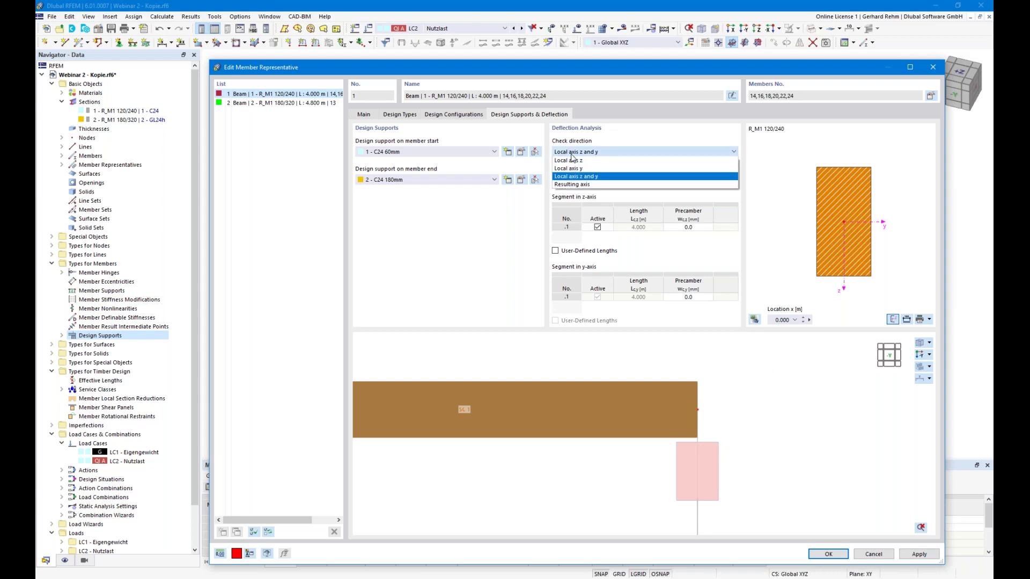
{"action": "left_click", "coordinate": [573, 161]}
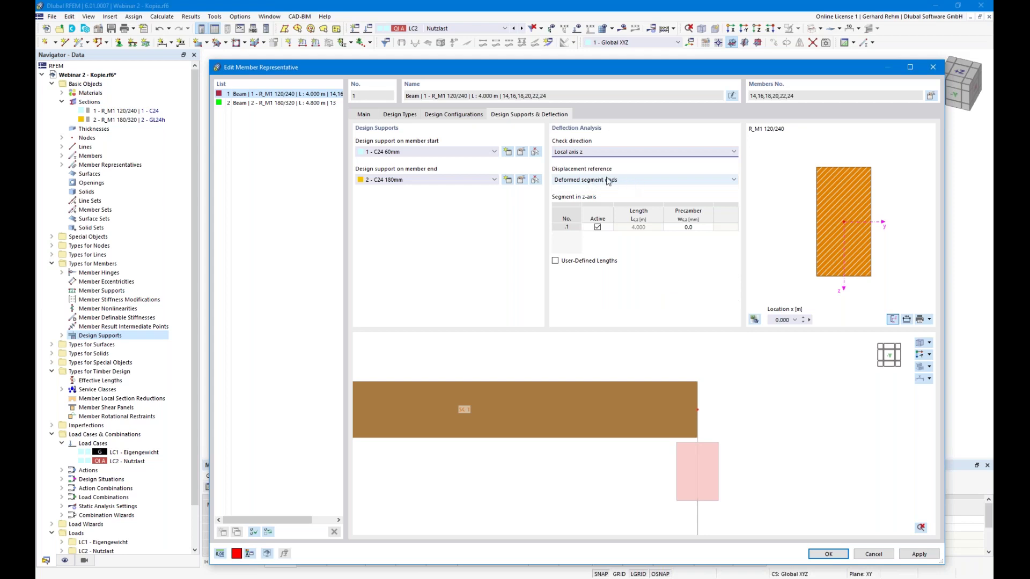
{"action": "left_click_drag", "start_coordinate": [579, 69], "coordinate": [635, 117]}
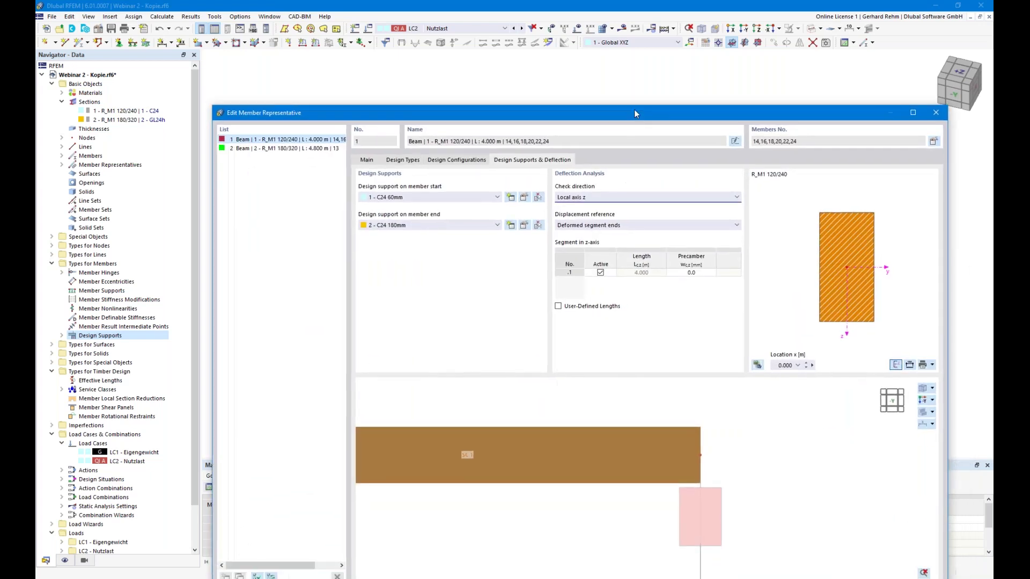
{"action": "left_click_drag", "start_coordinate": [634, 109], "coordinate": [630, 28]}
{"action": "left_click", "coordinate": [826, 514]}
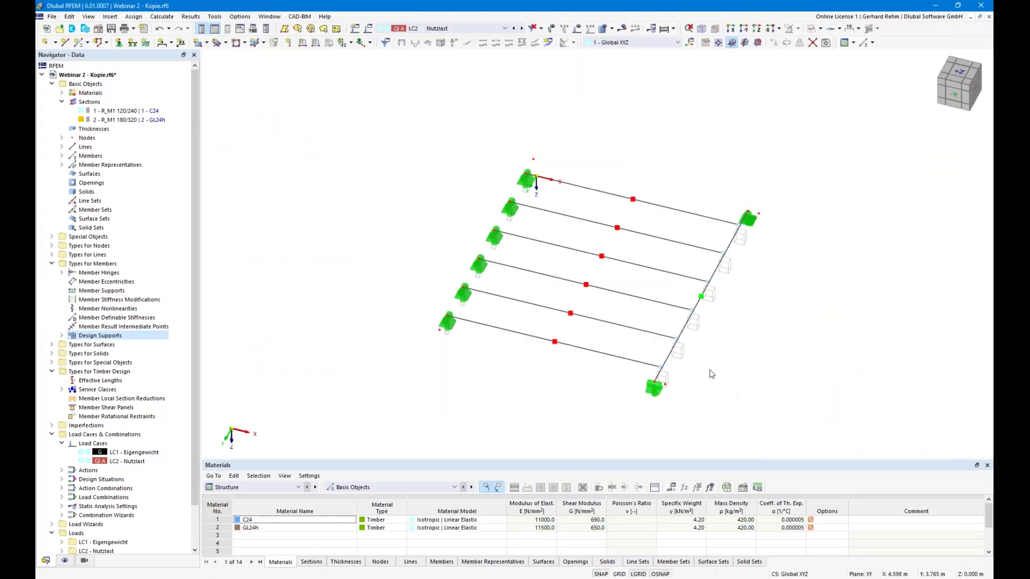
Step: Open the R_M1 180/320 edge beam for editing and assign the GL 140mm design support to its start and end
{"action": "middle_click_drag", "start_coordinate": [723, 384], "coordinate": [650, 357], "text": "ctrl"}
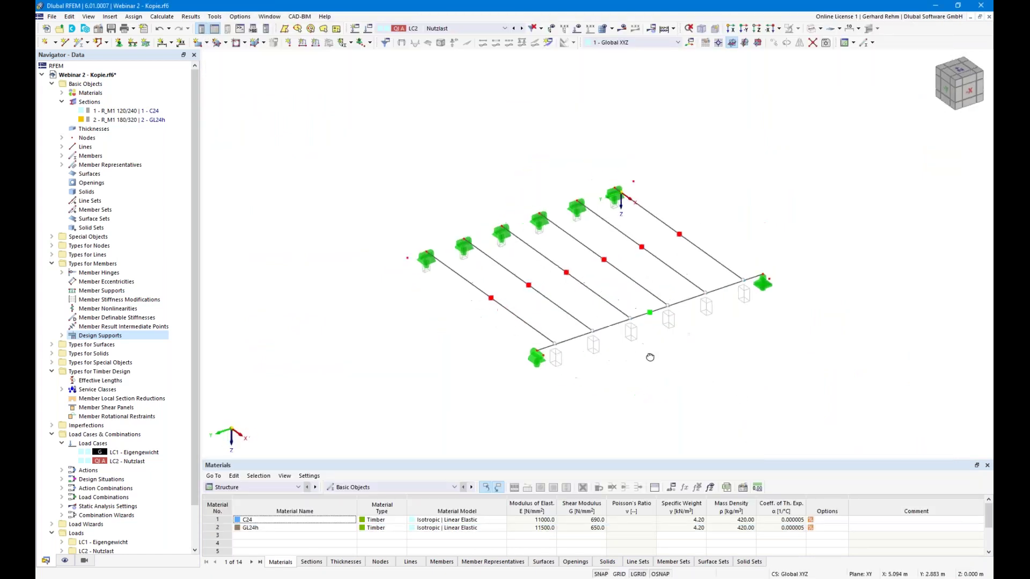
{"action": "double_click", "coordinate": [574, 342]}
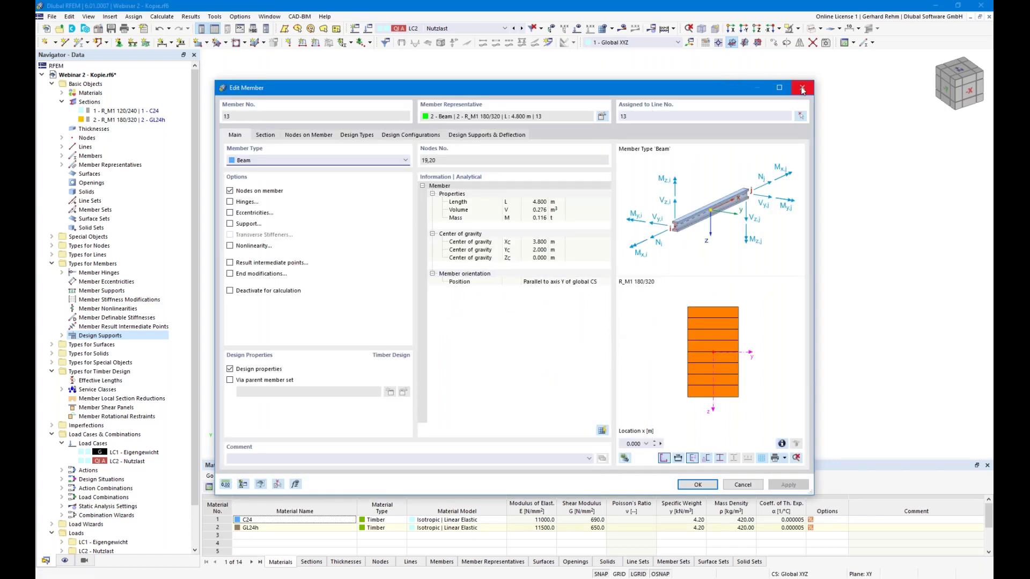
{"action": "left_click", "coordinate": [489, 136]}
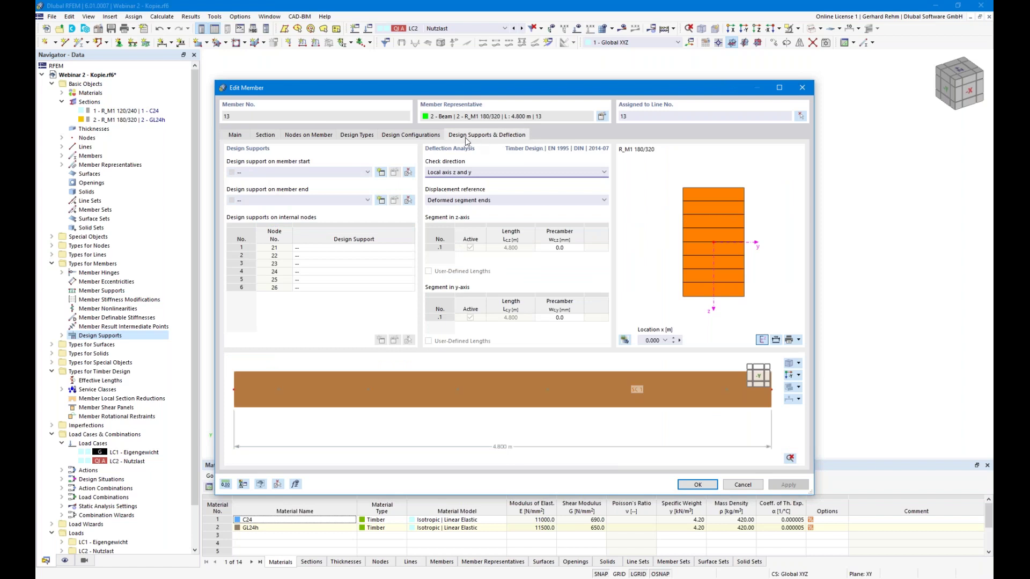
{"action": "left_click", "coordinate": [289, 173]}
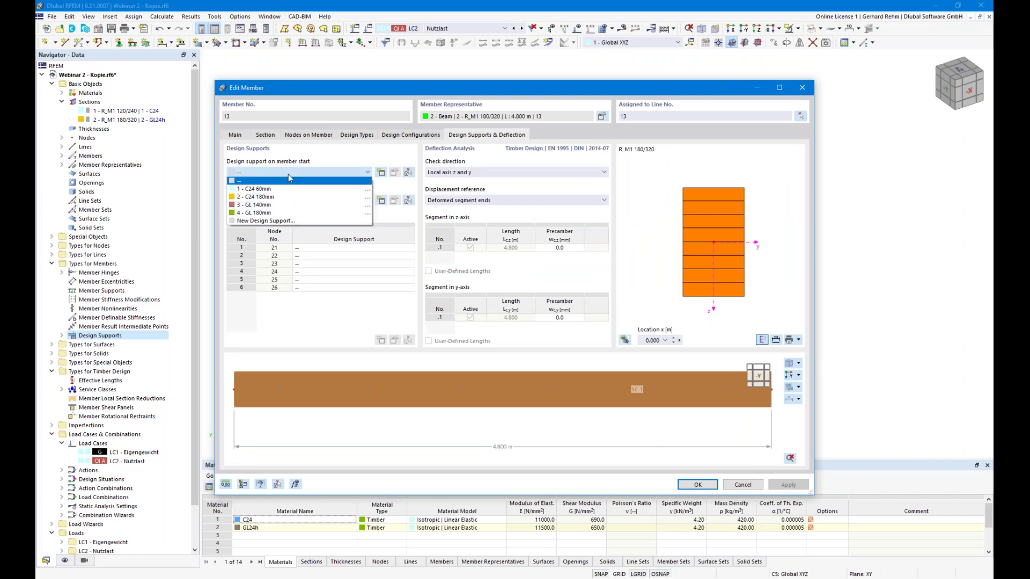
{"action": "left_click", "coordinate": [252, 206]}
{"action": "left_click", "coordinate": [255, 201]}
{"action": "left_click", "coordinate": [249, 233]}
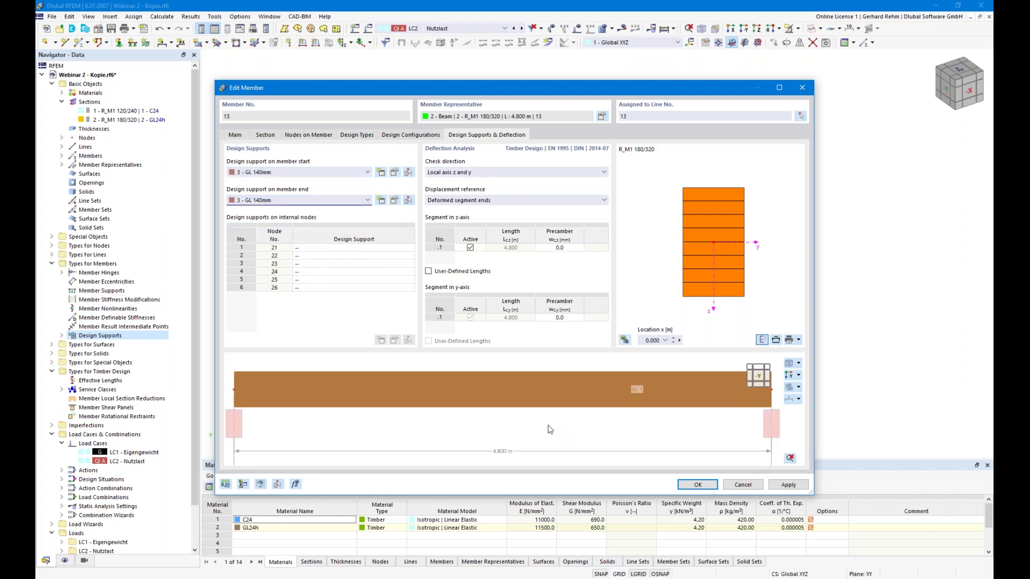
Step: Activate end modifications for the edge beam and extend its start and end by 0.070 m each to cover the supports
{"action": "scroll", "coordinate": [539, 429], "scroll_direction": "up", "scroll_amount": 3}
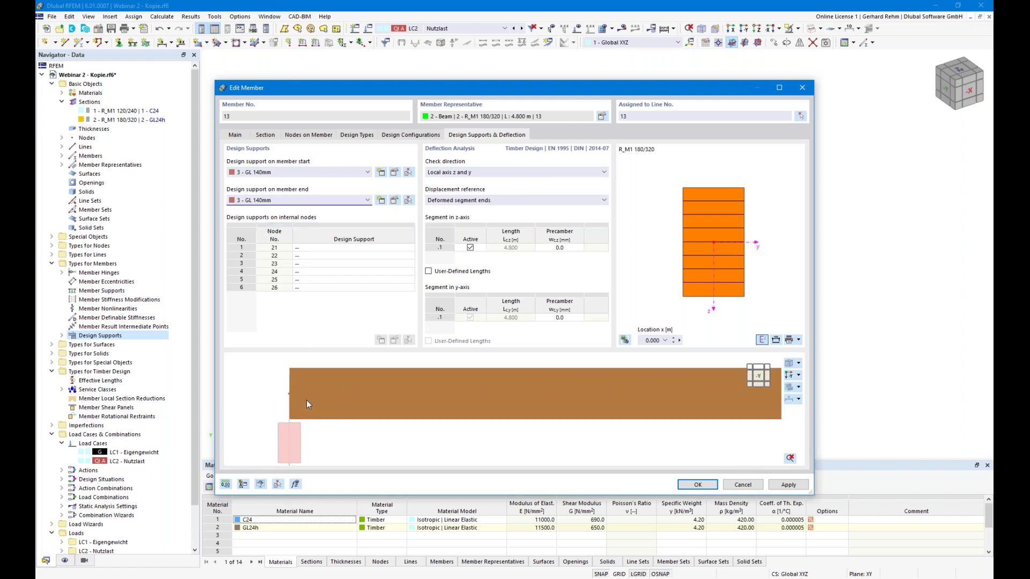
{"action": "scroll", "coordinate": [303, 392], "scroll_direction": "up", "scroll_amount": 1}
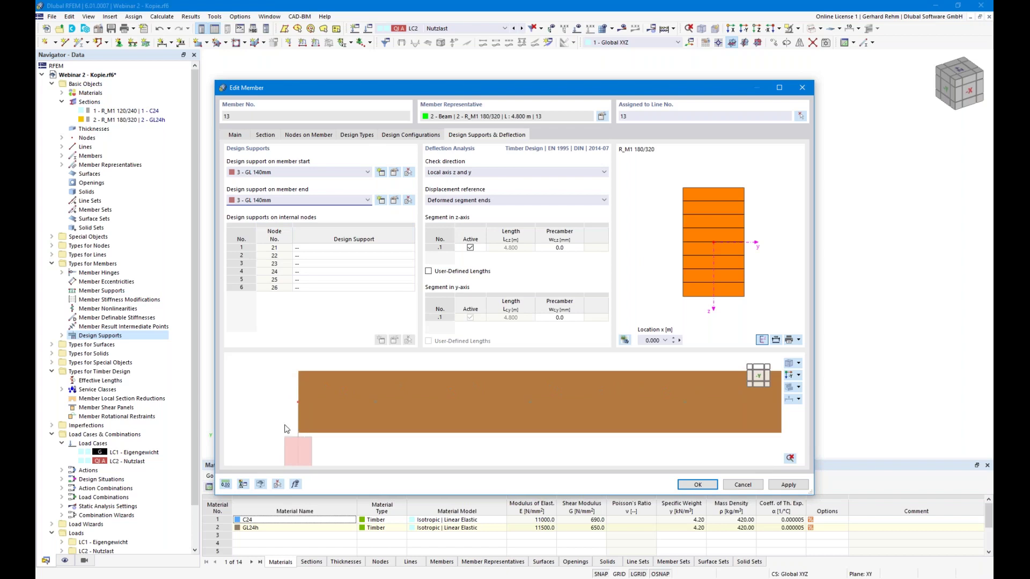
{"action": "left_click", "coordinate": [263, 135]}
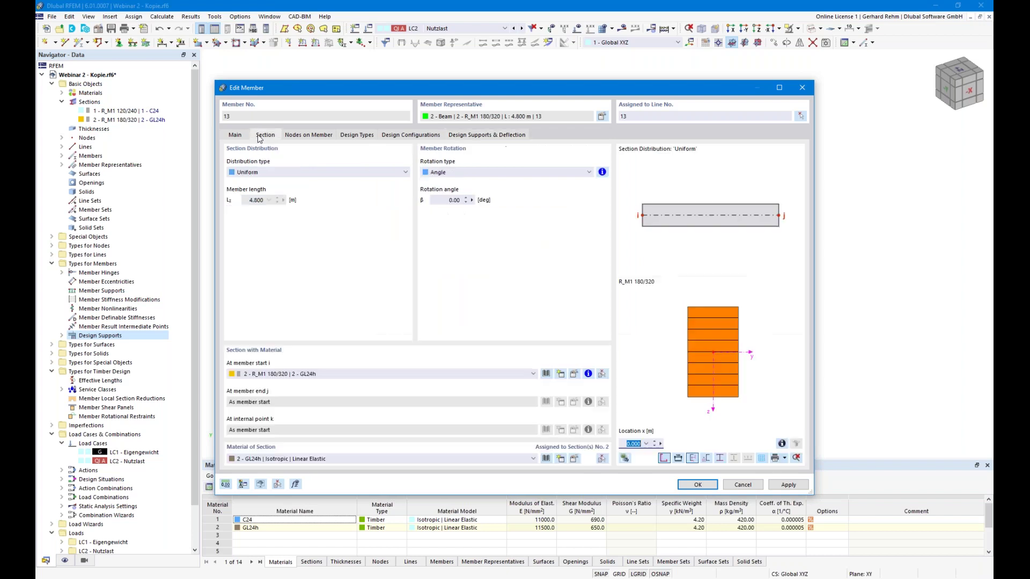
{"action": "left_click", "coordinate": [234, 136]}
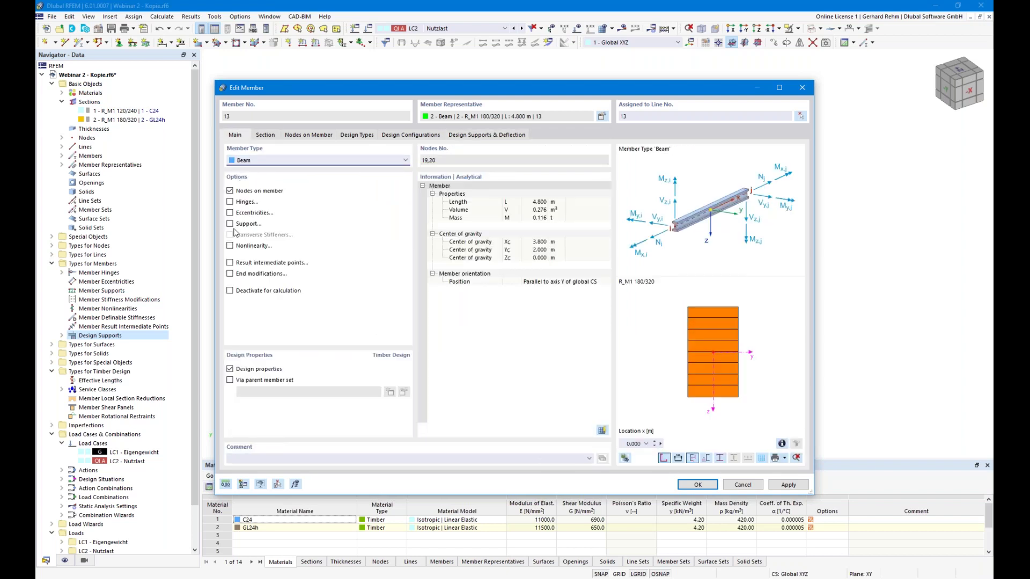
{"action": "left_click", "coordinate": [230, 275]}
{"action": "left_click", "coordinate": [349, 135]}
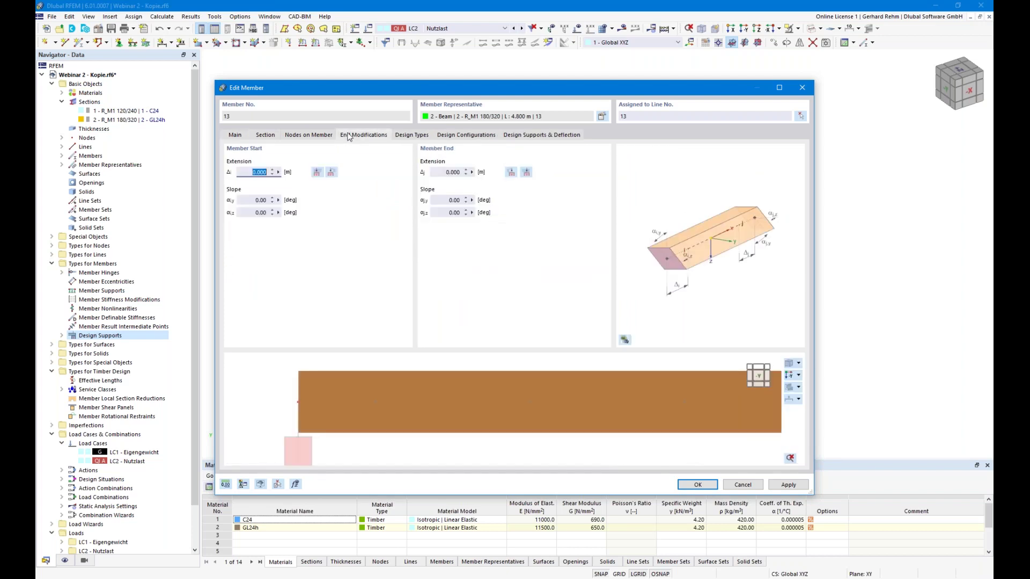
{"action": "left_click", "coordinate": [318, 173]}
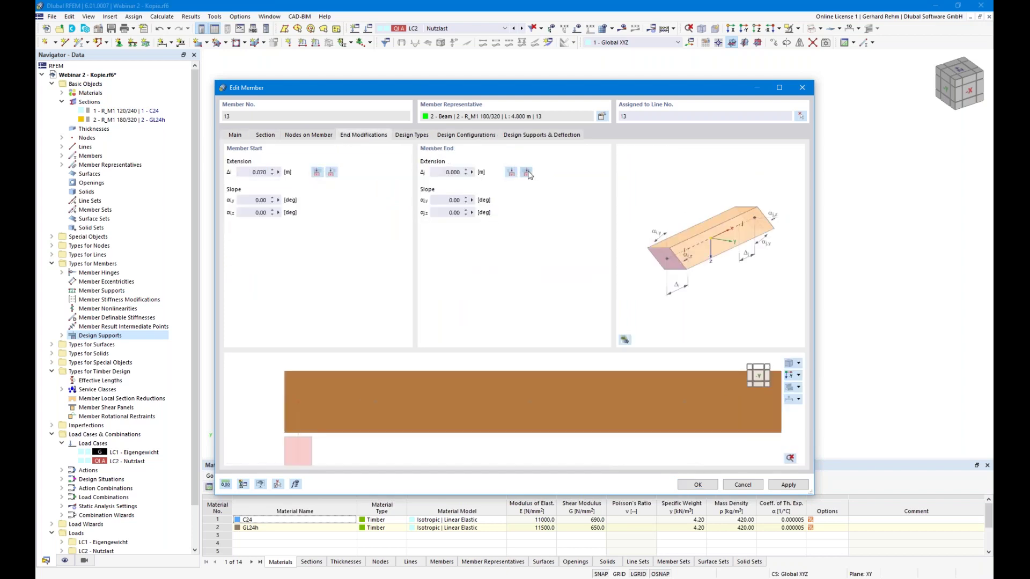
{"action": "scroll", "coordinate": [435, 417], "scroll_direction": "down", "scroll_amount": 2}
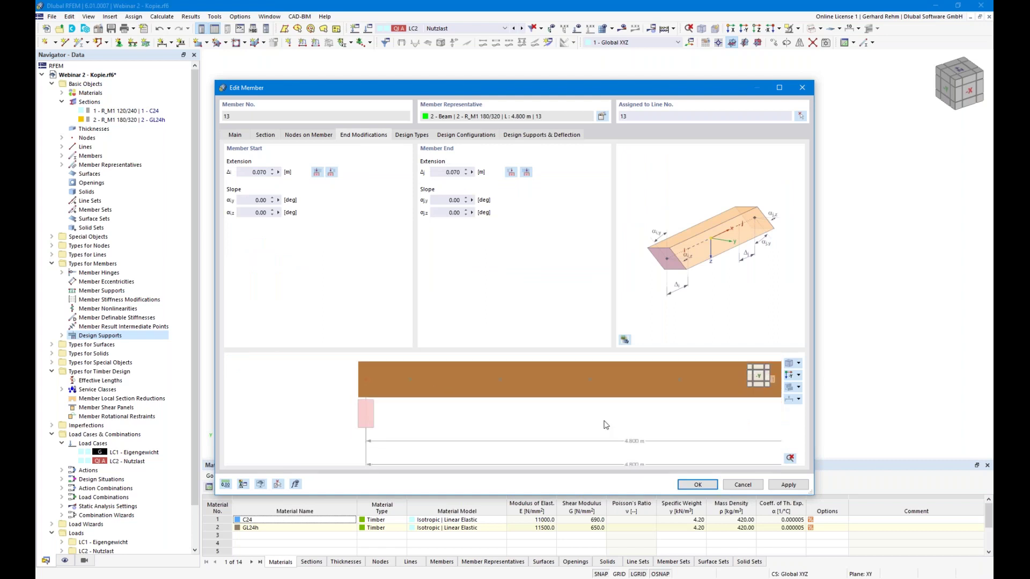
{"action": "middle_click_drag", "start_coordinate": [561, 407], "coordinate": [468, 430]}
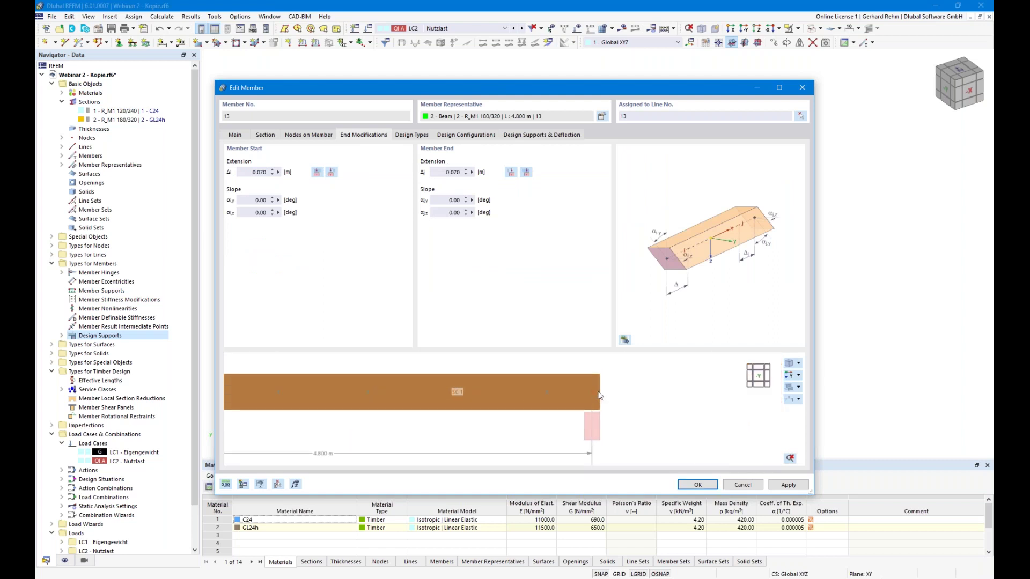
{"action": "scroll", "coordinate": [600, 396], "scroll_direction": "up", "scroll_amount": 1}
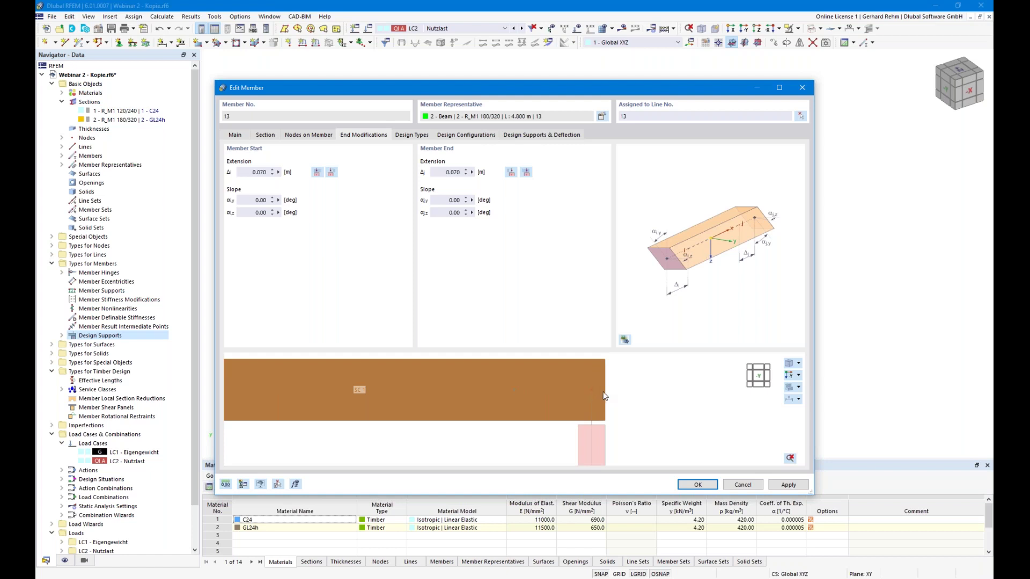
{"action": "scroll", "coordinate": [557, 411], "scroll_direction": "down", "scroll_amount": 3}
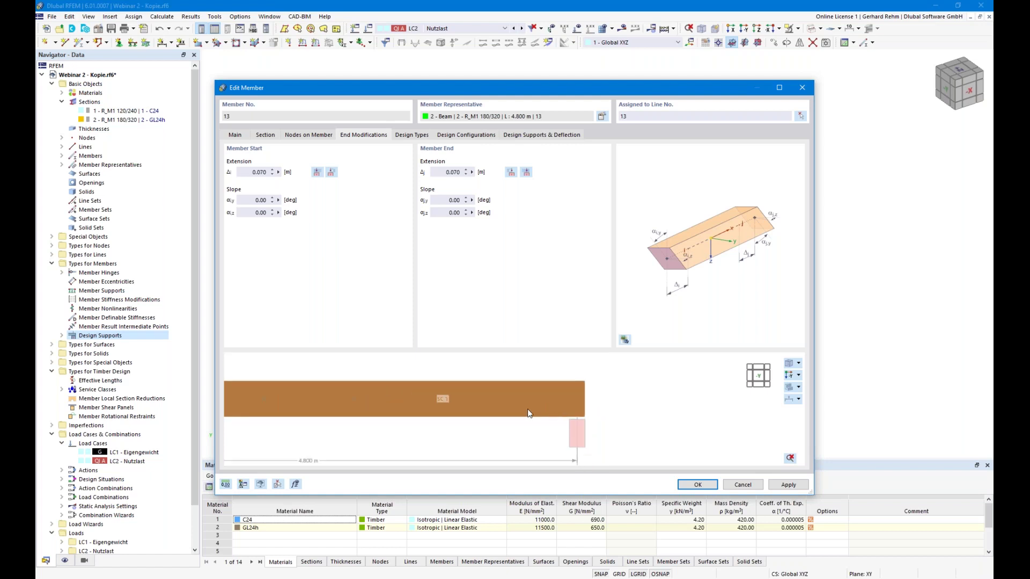
Step: Deactivate the end modifications of the R_M1 180/320 edge beam and return to its design supports and deflection settings
{"action": "left_click", "coordinate": [242, 134]}
{"action": "left_click", "coordinate": [262, 273]}
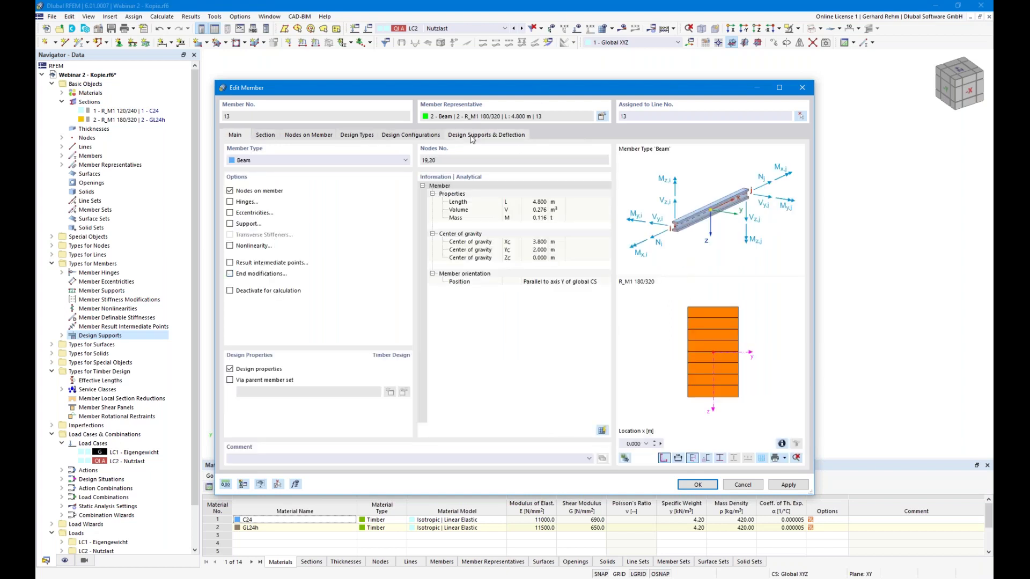
{"action": "left_click", "coordinate": [486, 134]}
{"action": "middle_click_drag", "start_coordinate": [535, 385], "coordinate": [508, 384]}
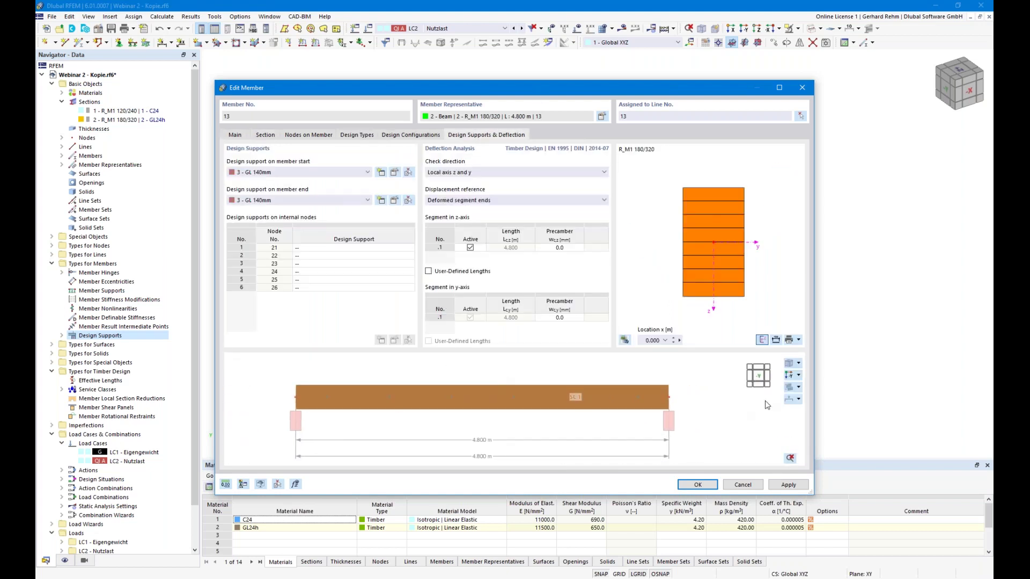
Step: Show the node numbering along the edge beam in the member preview
{"action": "left_click", "coordinate": [789, 399]}
{"action": "left_click", "coordinate": [794, 400]}
{"action": "left_click", "coordinate": [810, 409]}
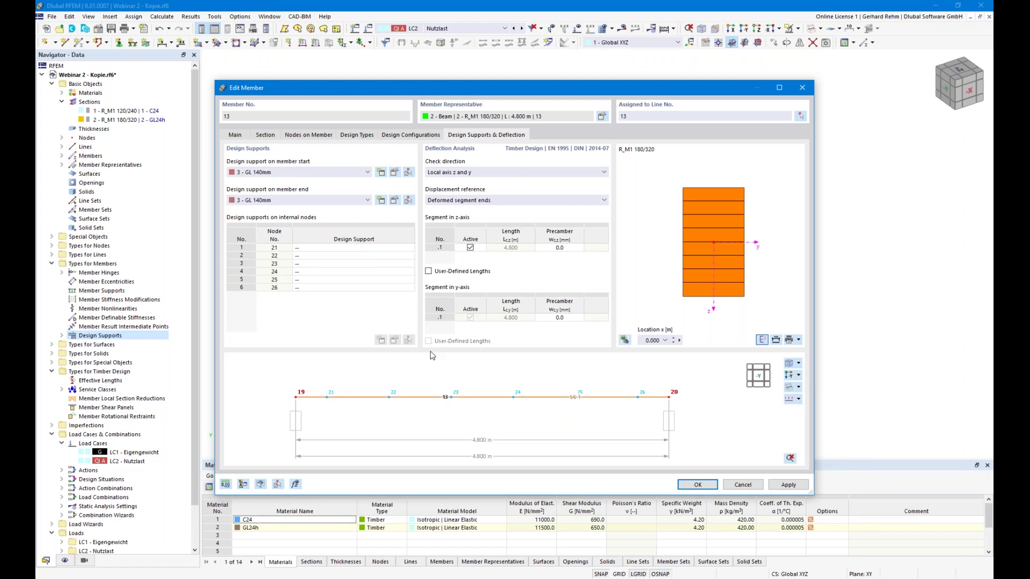
Step: Assign the GL 180mm design support to all internal nodes 21 to 26 of the edge beam
{"action": "left_click", "coordinate": [369, 248]}
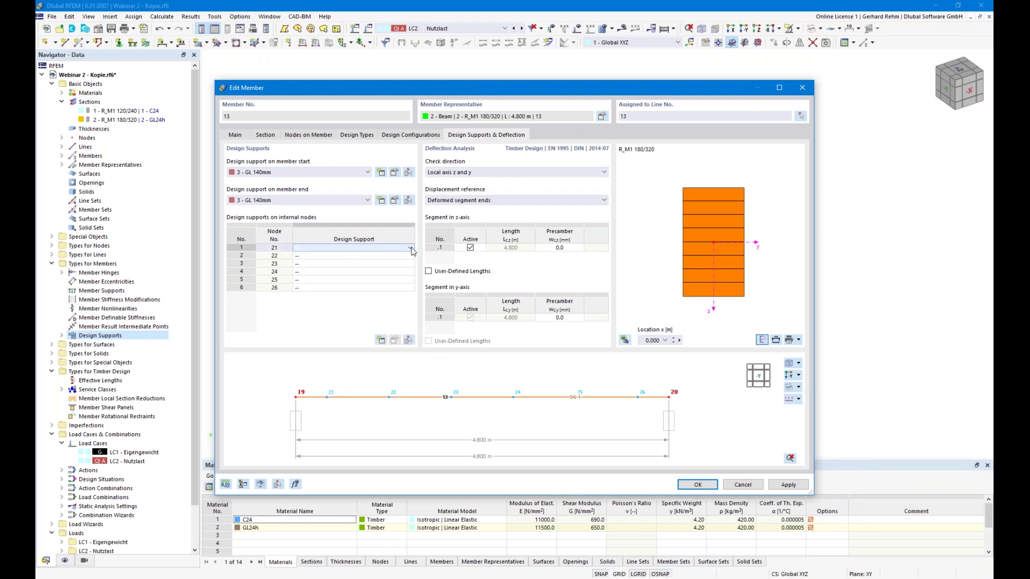
{"action": "left_click", "coordinate": [409, 248]}
{"action": "left_click", "coordinate": [338, 287]}
{"action": "left_click", "coordinate": [311, 256]}
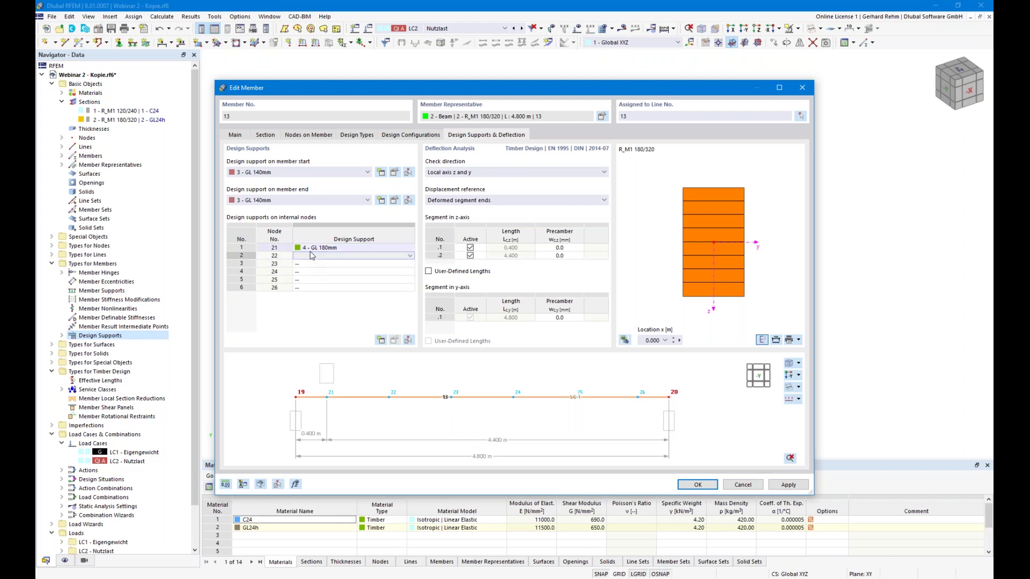
{"action": "key", "text": "F8"}
{"action": "left_click", "coordinate": [314, 258]}
{"action": "left_click", "coordinate": [312, 265]}
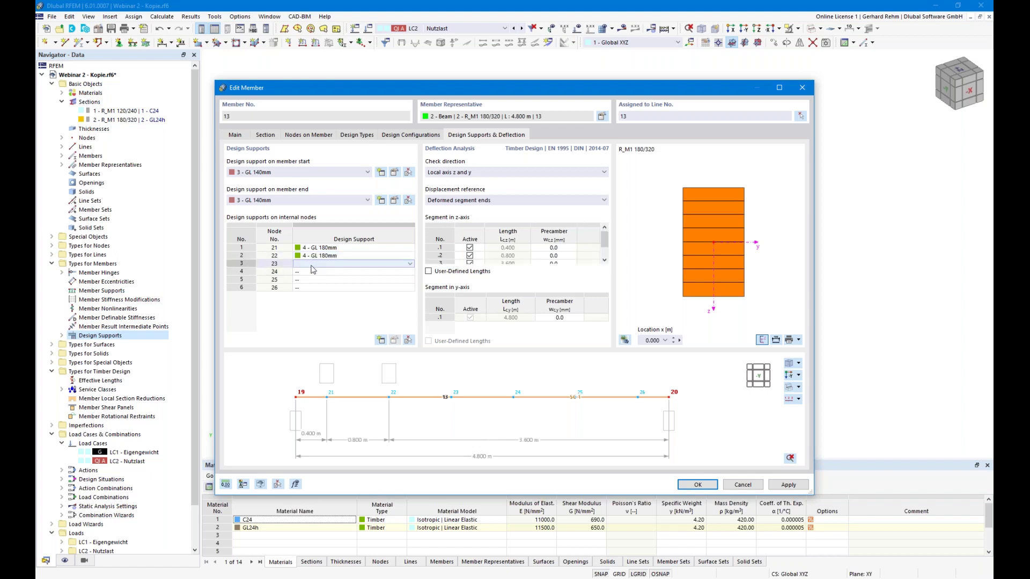
{"action": "key", "text": "F8"}
{"action": "key", "text": "F8"}
{"action": "key", "text": "F8"}
{"action": "key", "text": "F8"}
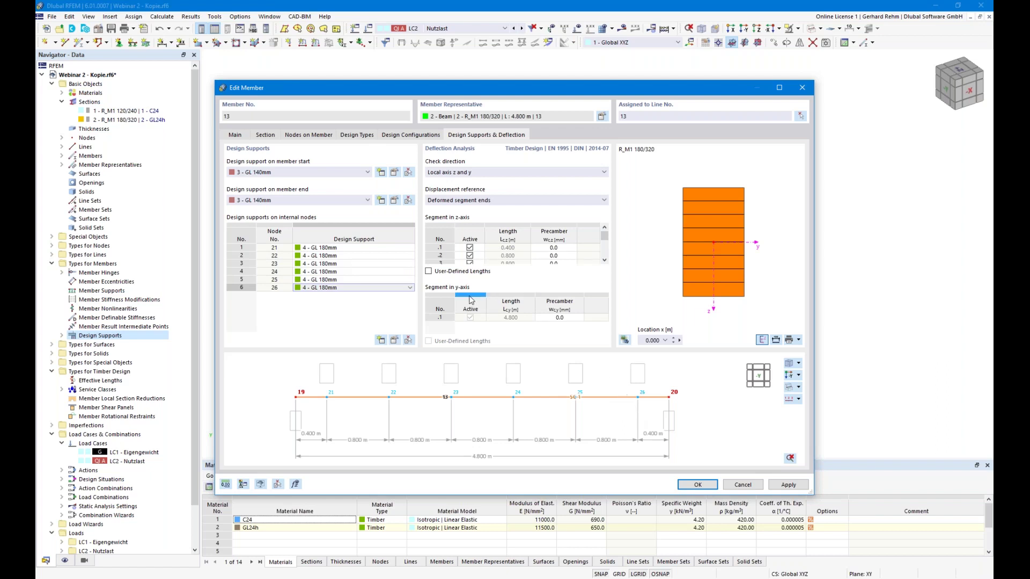
Step: Limit the deflection check direction of the edge beam to local axis z
{"action": "left_click", "coordinate": [450, 175]}
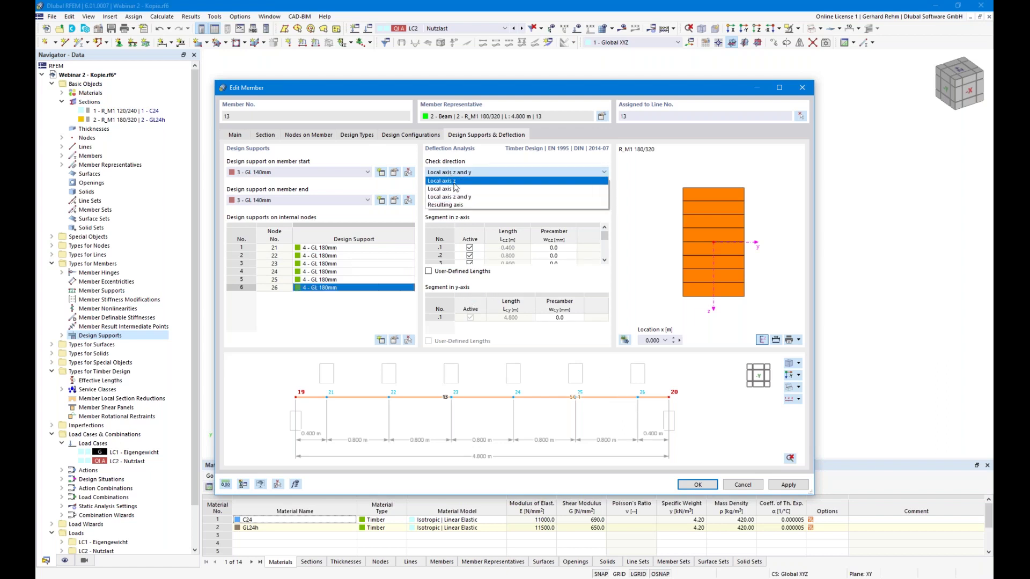
{"action": "left_click", "coordinate": [456, 187]}
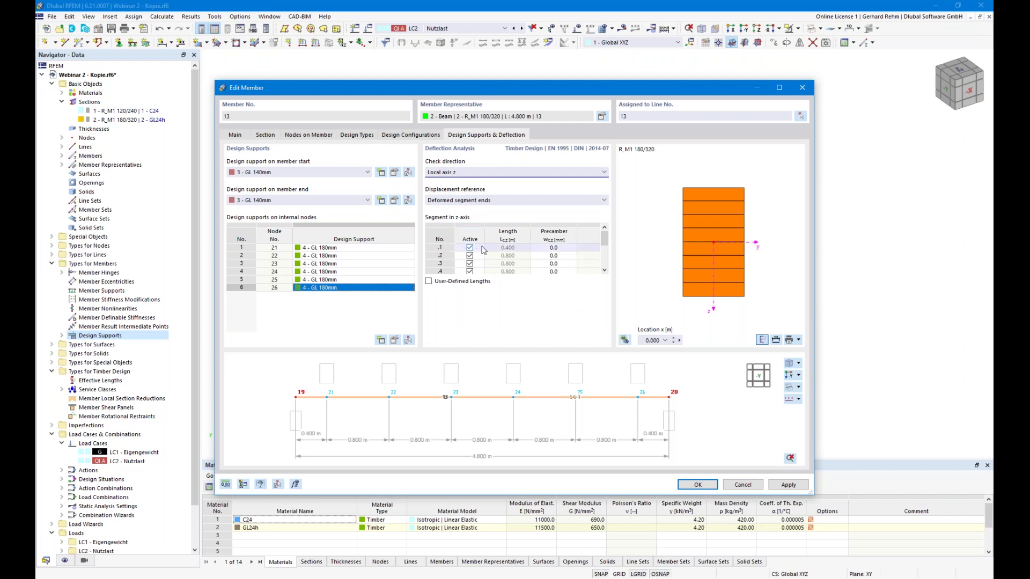
{"action": "mouse_move", "coordinate": [605, 238]}
{"action": "left_mouse_down"}
{"action": "mouse_move", "coordinate": [605, 259]}
{"action": "mouse_move", "coordinate": [605, 236]}
{"action": "left_mouse_up"}
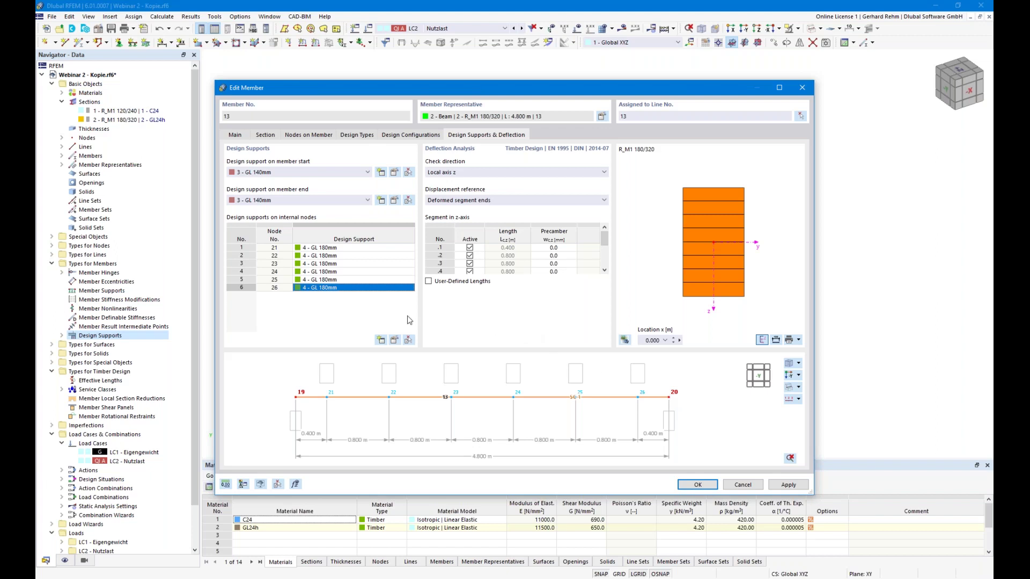
Step: Exclude the GL 180mm inner support from consideration in the deflection design
{"action": "left_click", "coordinate": [394, 341]}
{"action": "left_click", "coordinate": [524, 302]}
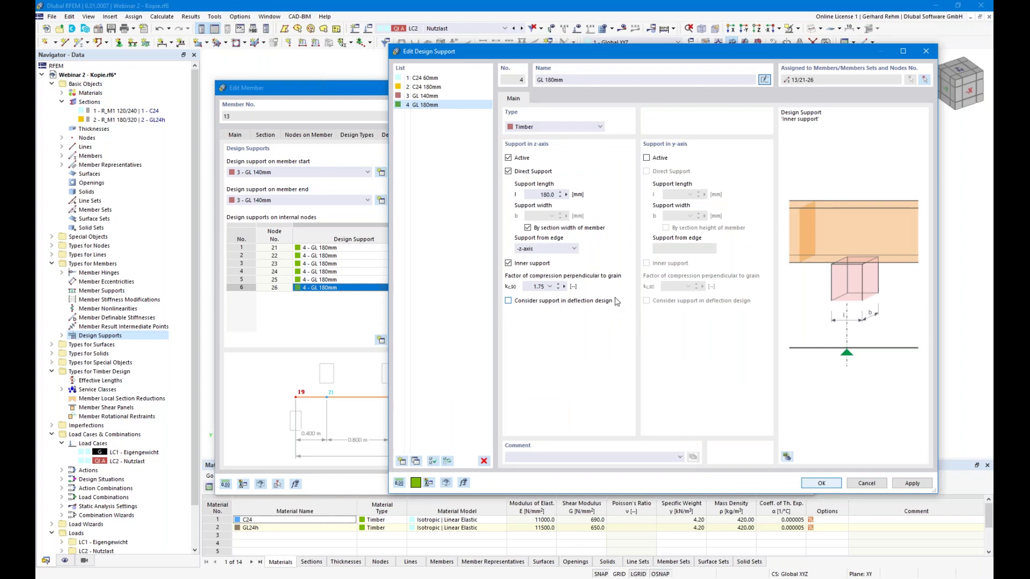
{"action": "left_click", "coordinate": [821, 484]}
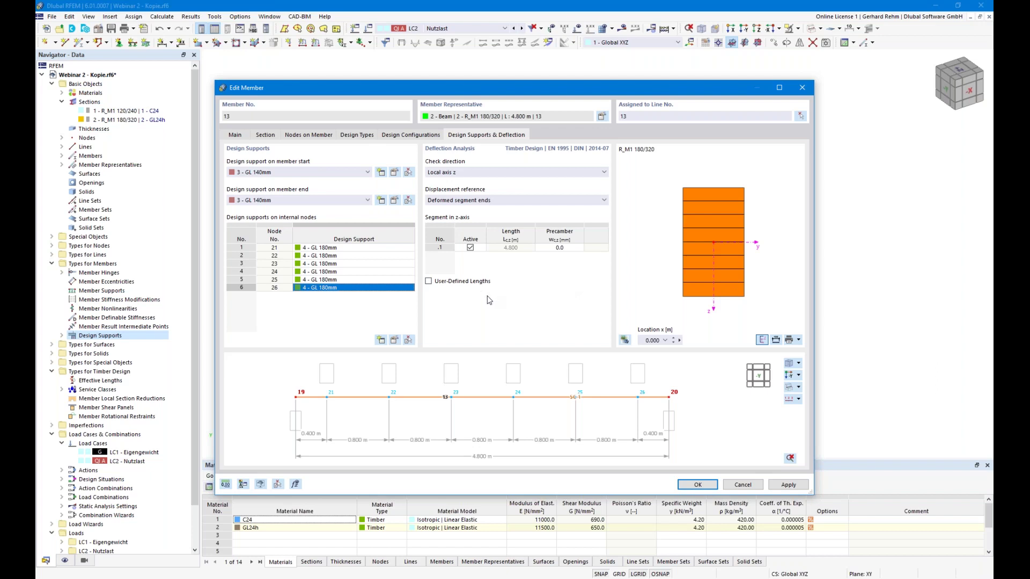
{"action": "left_click", "coordinate": [345, 200]}
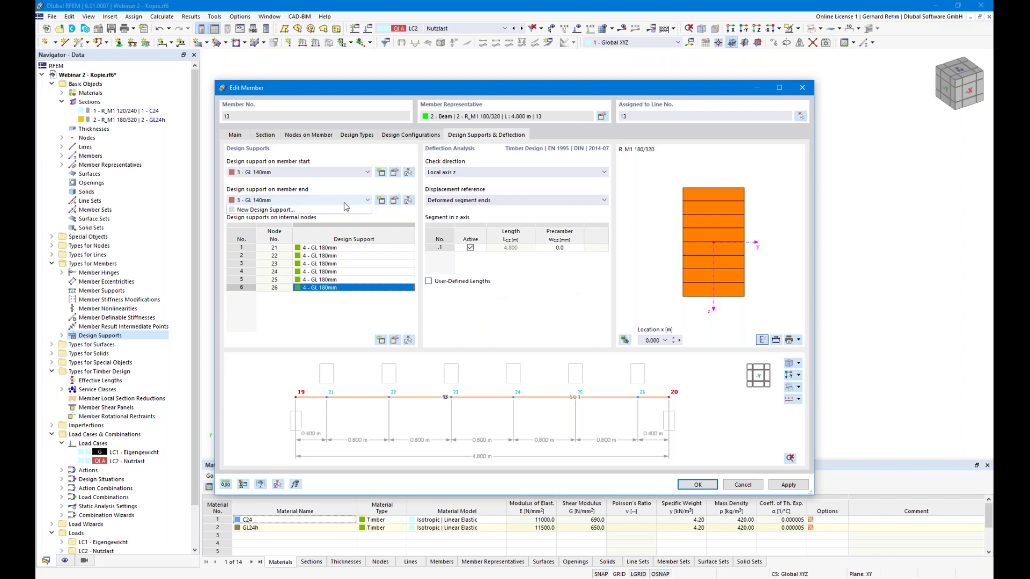
{"action": "left_click", "coordinate": [286, 202]}
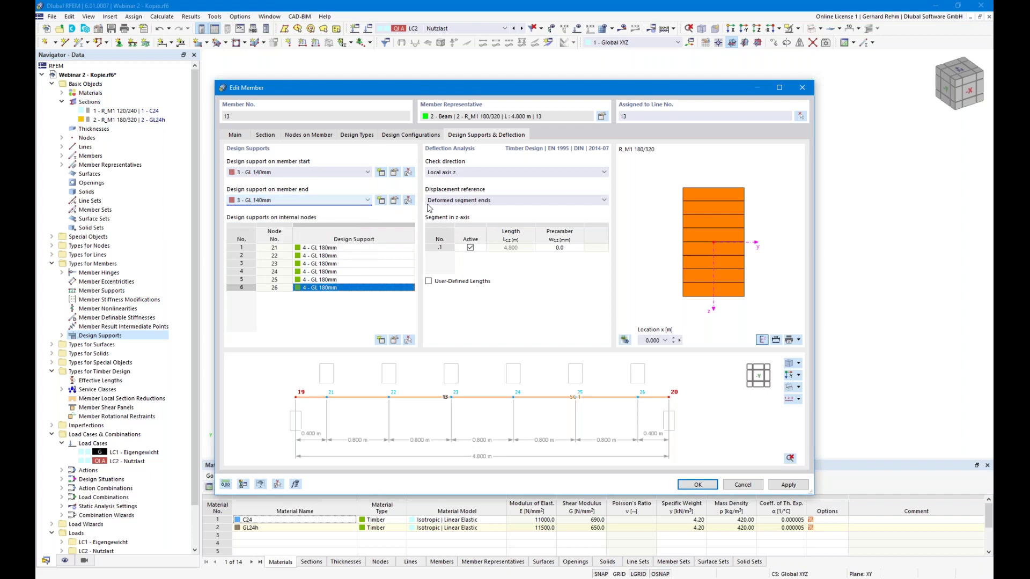
{"action": "left_click", "coordinate": [397, 340]}
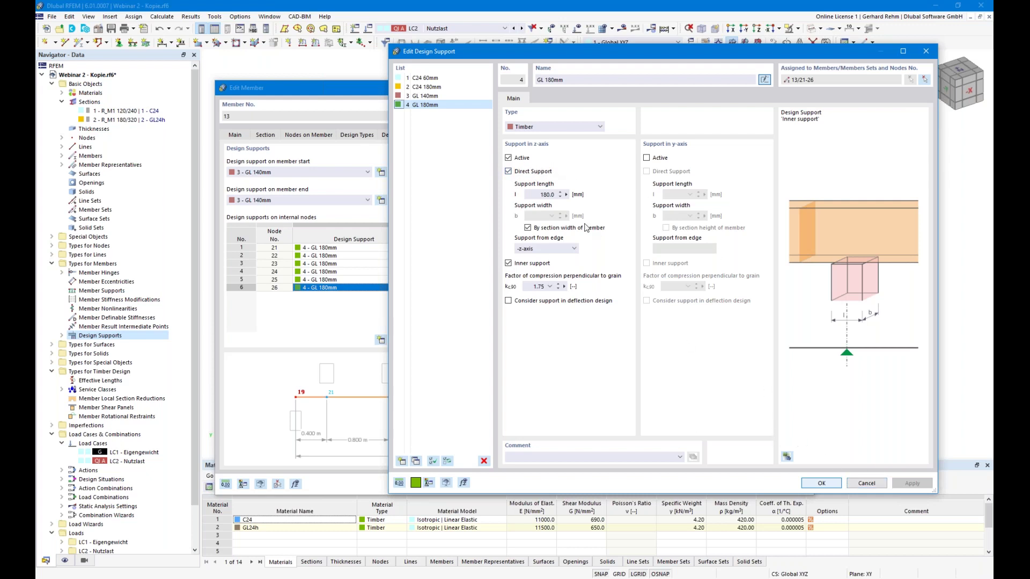
{"action": "left_click", "coordinate": [538, 172]}
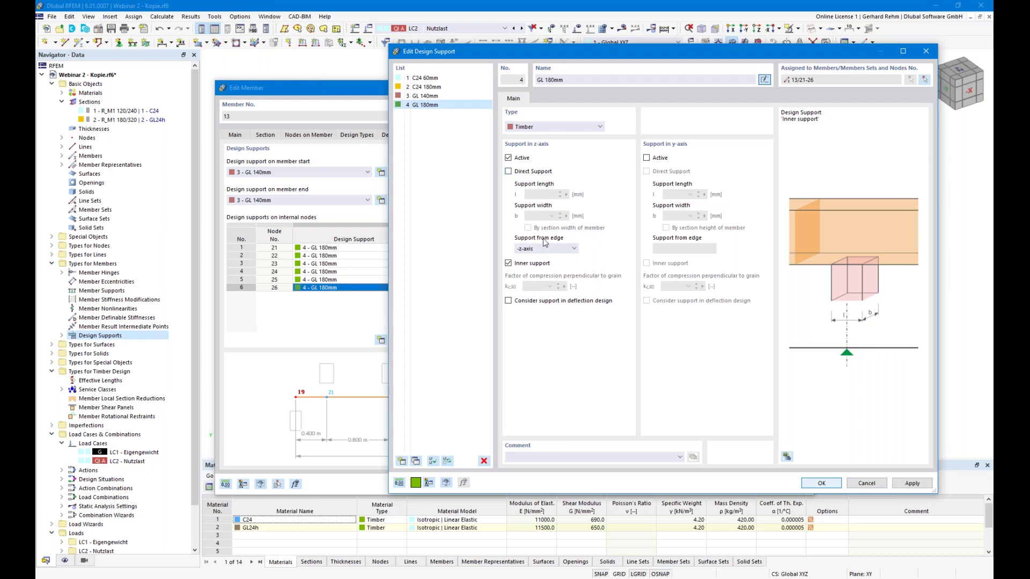
{"action": "left_click", "coordinate": [873, 484]}
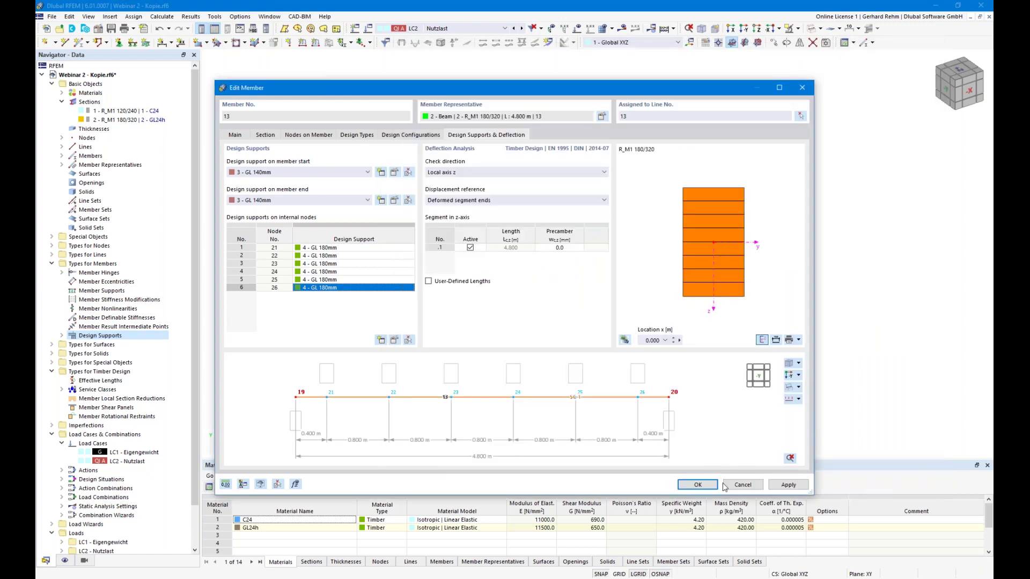
Step: Accept the edge beam's settings and calculate the Timber Design results
{"action": "left_click", "coordinate": [705, 486]}
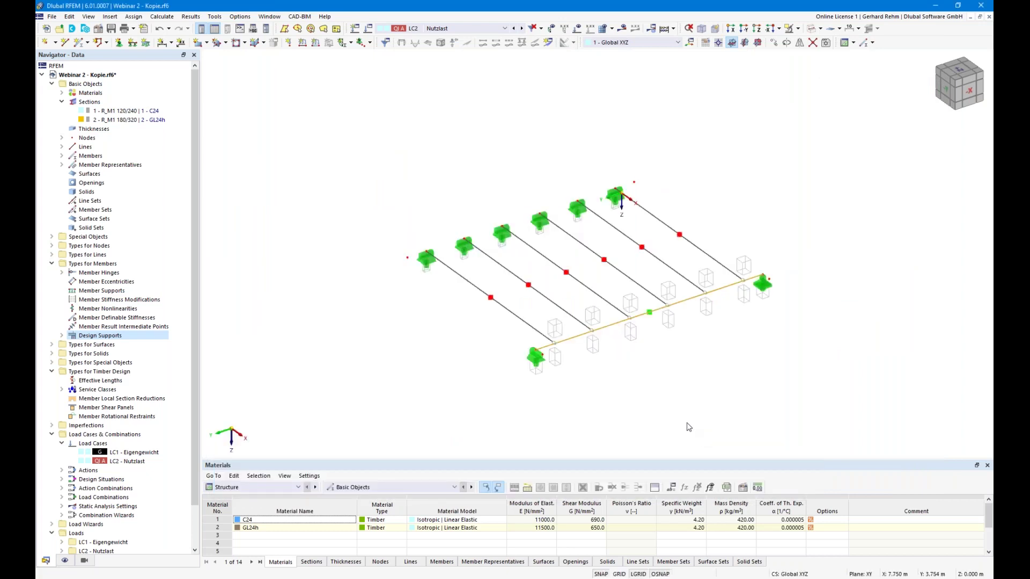
{"action": "left_click", "coordinate": [284, 488]}
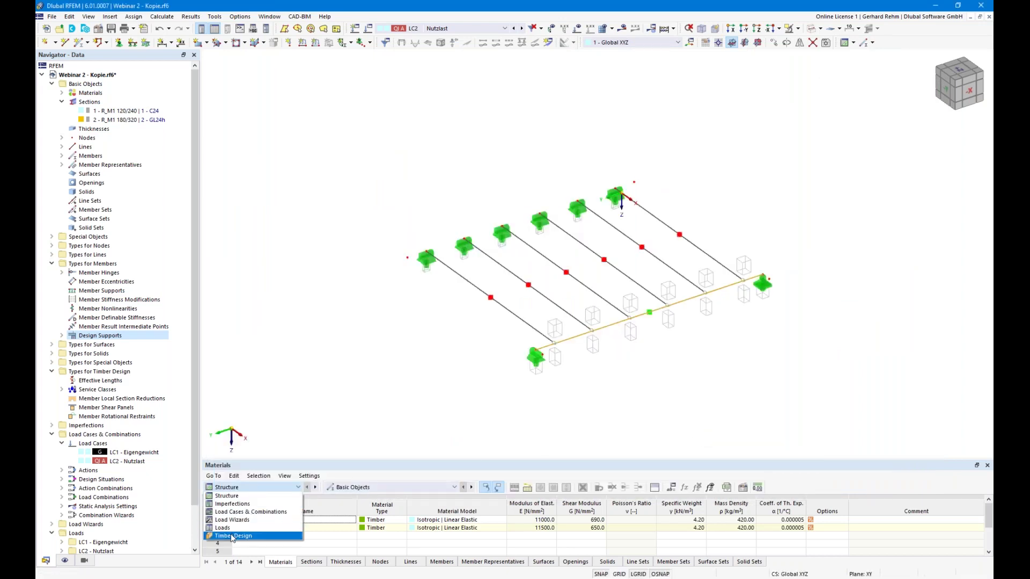
{"action": "left_click", "coordinate": [240, 537]}
{"action": "left_click", "coordinate": [513, 487]}
{"action": "left_click", "coordinate": [555, 336]}
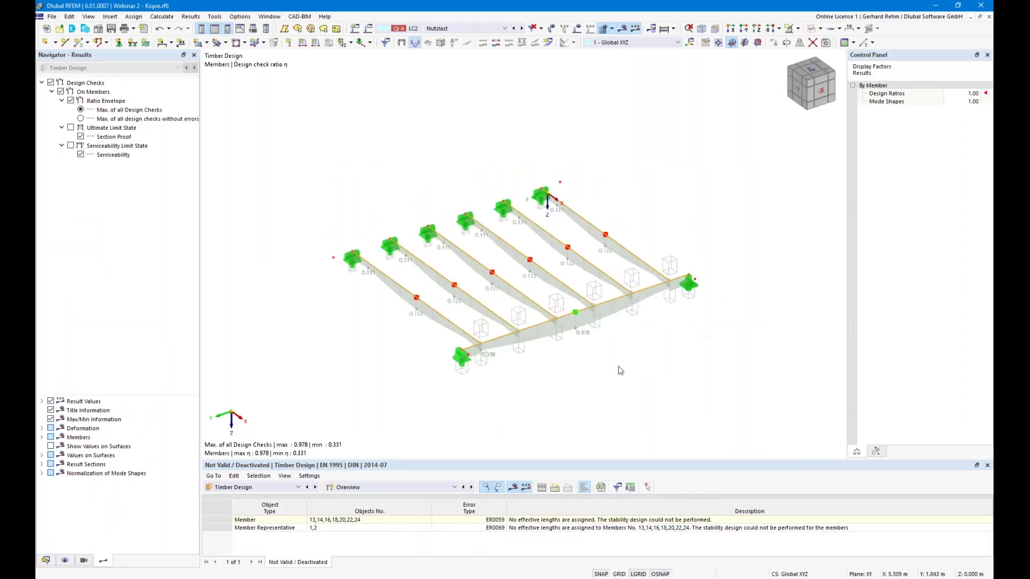
Step: Bring up the timber design ratios on member representatives, sorted by member representative
{"action": "scroll", "coordinate": [601, 364], "scroll_direction": "down", "scroll_amount": 1}
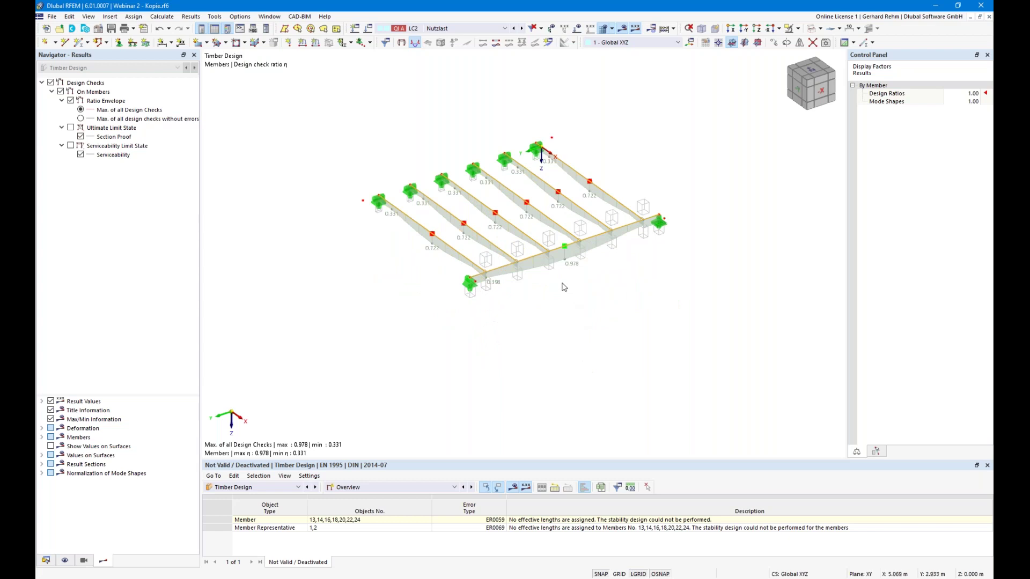
{"action": "middle_click_drag", "start_coordinate": [565, 308], "coordinate": [568, 331], "text": "ctrl"}
{"action": "right_click", "coordinate": [568, 330]}
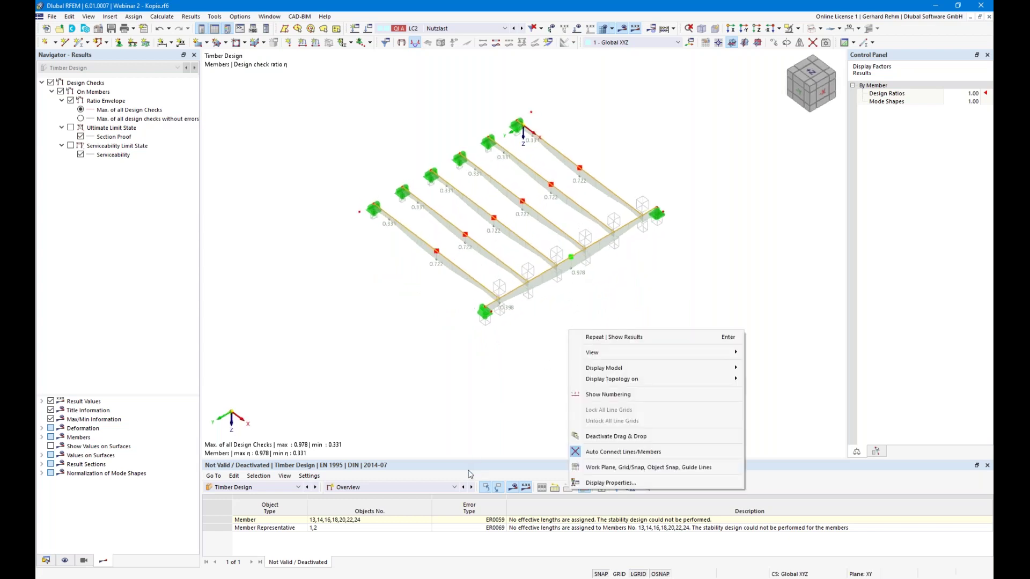
{"action": "left_click", "coordinate": [503, 433]}
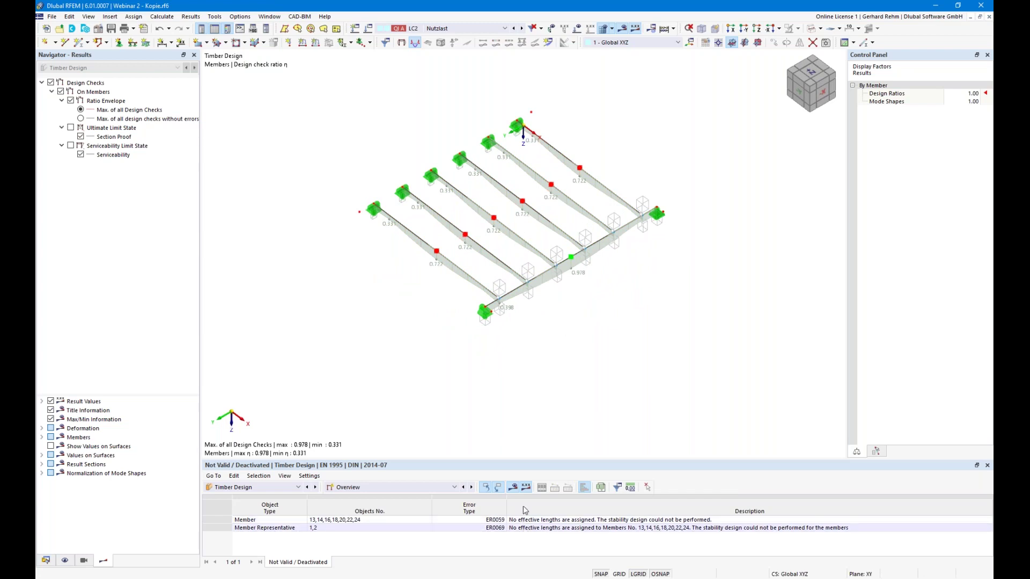
{"action": "left_click", "coordinate": [472, 487]}
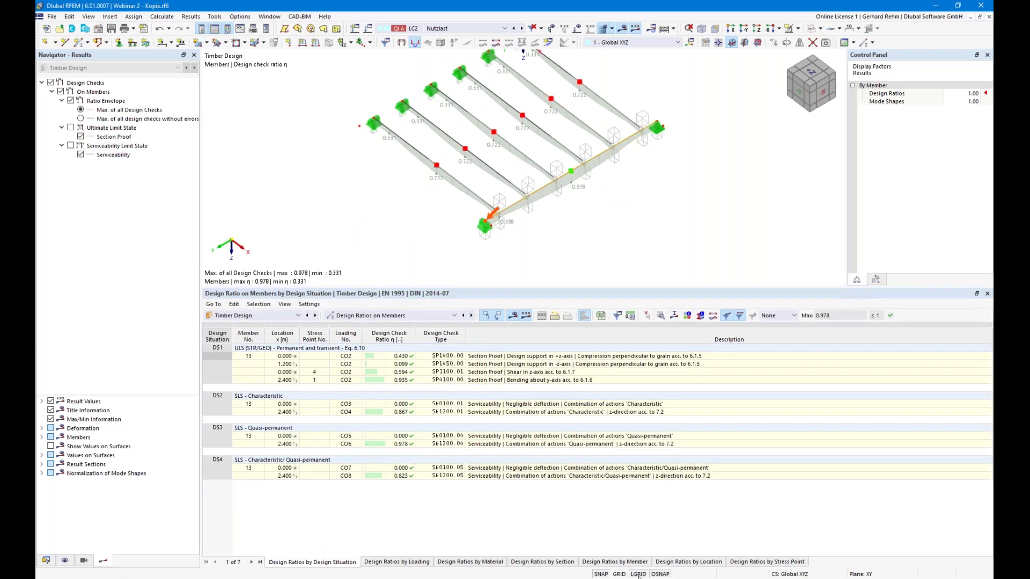
{"action": "left_click", "coordinate": [384, 315]}
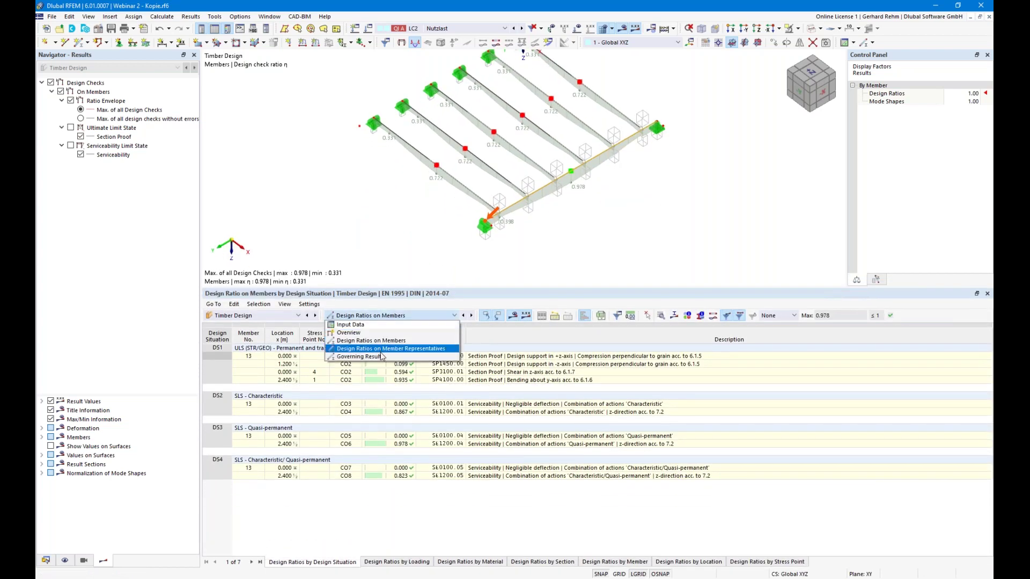
{"action": "left_click", "coordinate": [384, 350]}
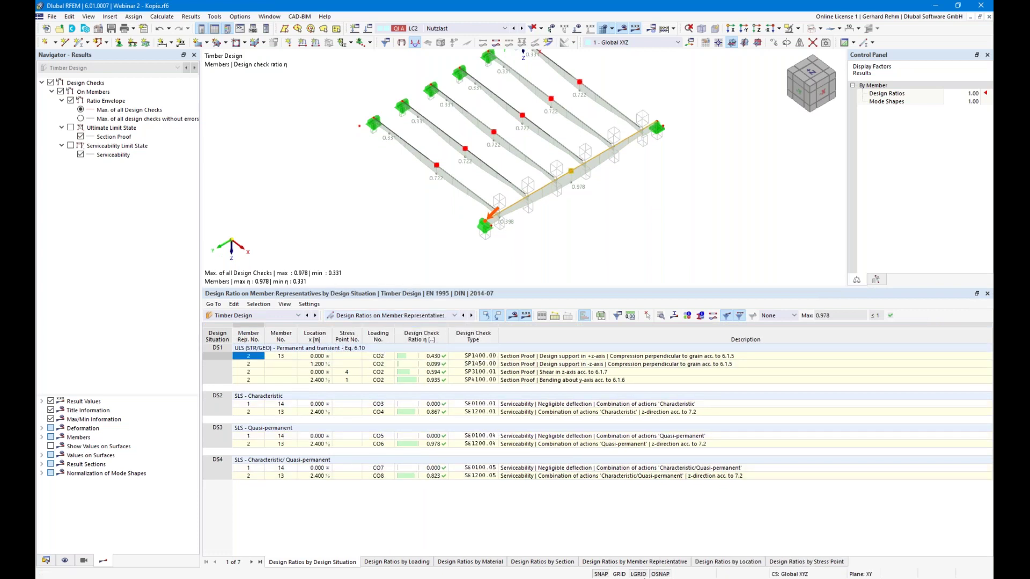
{"action": "left_click", "coordinate": [667, 564]}
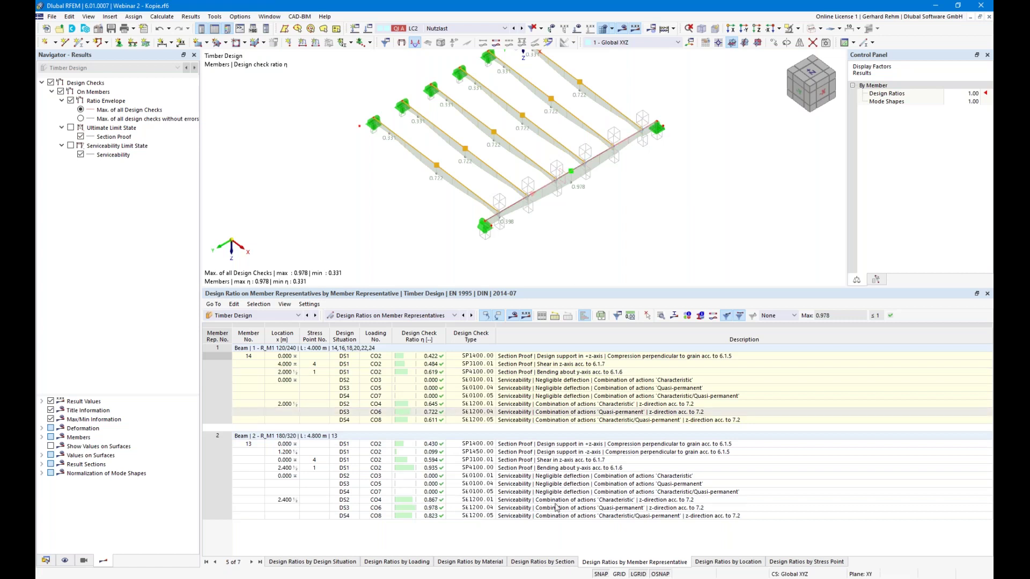
Step: Restrict the serviceability rows of the member representative design ratio table to governing results only
{"action": "left_click", "coordinate": [531, 469]}
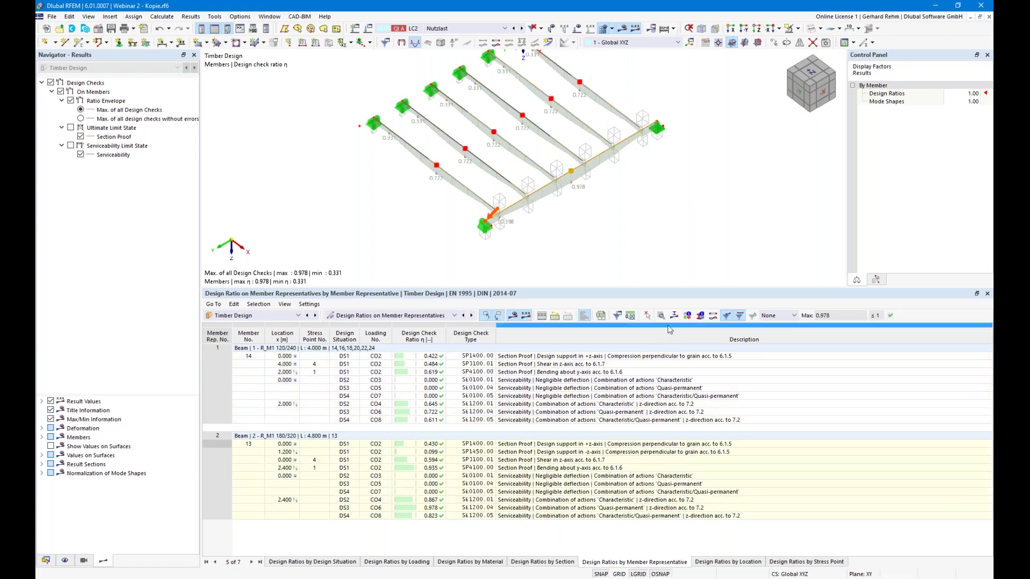
{"action": "left_click", "coordinate": [618, 317]}
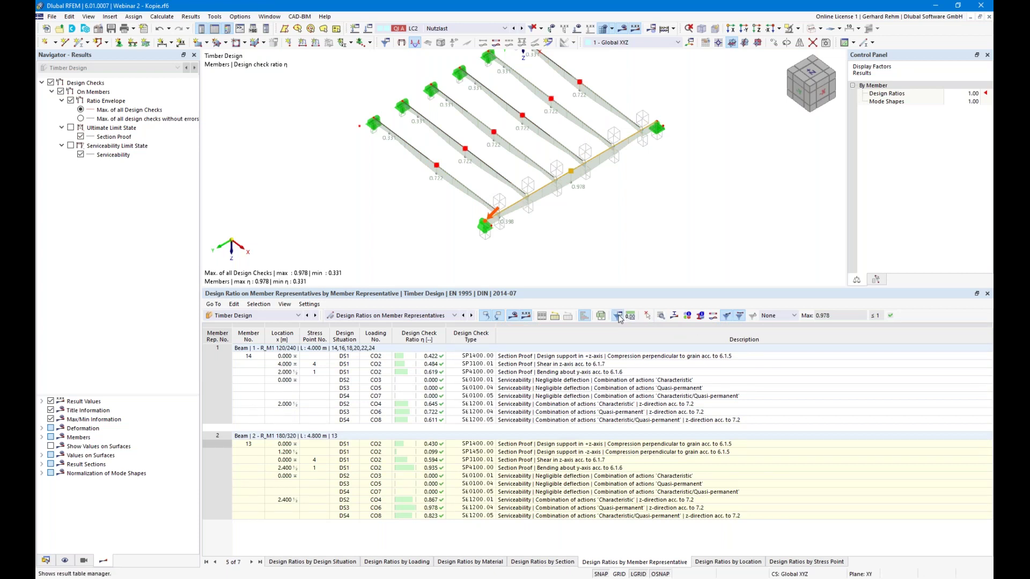
{"action": "left_click", "coordinate": [436, 219]}
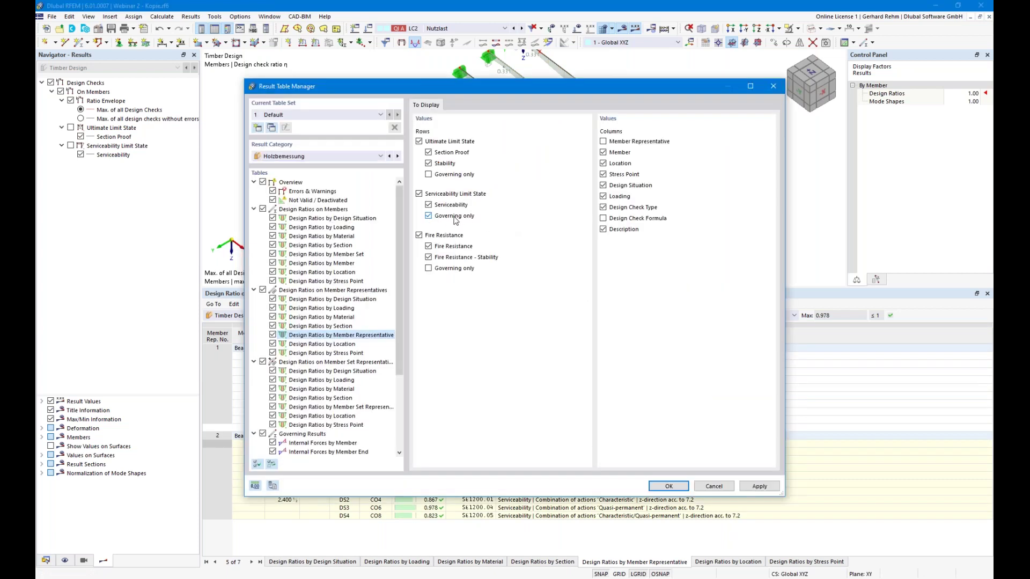
{"action": "left_click", "coordinate": [669, 487]}
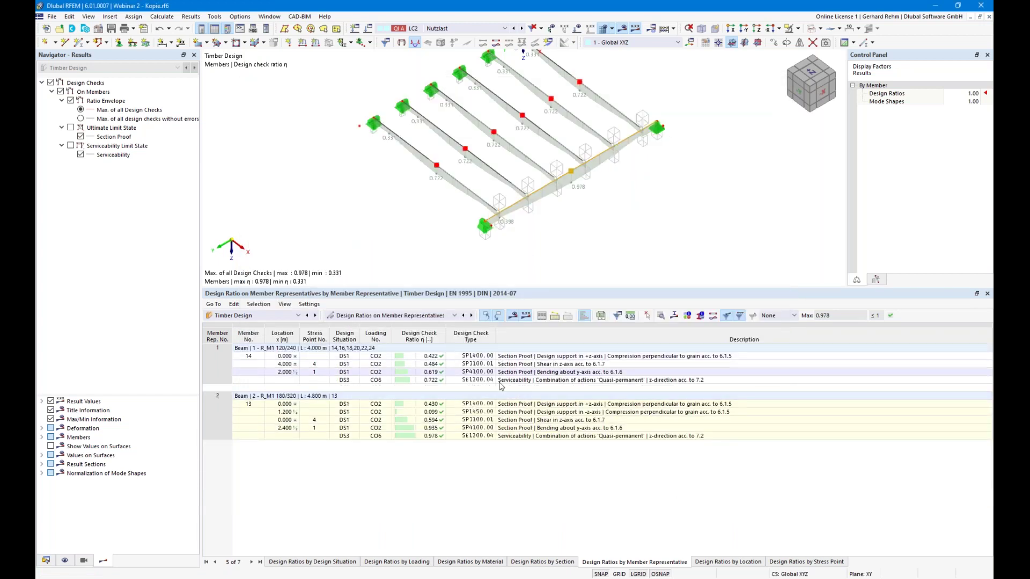
Step: Examine the support compression, shear, bending and quasi-permanent serviceability checks of the R_M1 120/240 beams, then enlarge the model view
{"action": "left_click", "coordinate": [536, 357]}
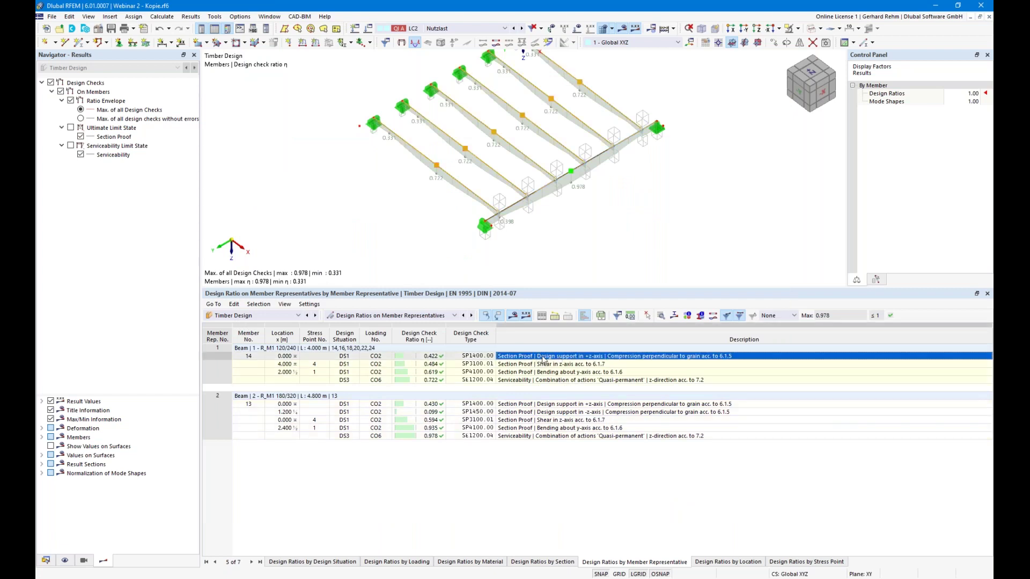
{"action": "left_click", "coordinate": [541, 365]}
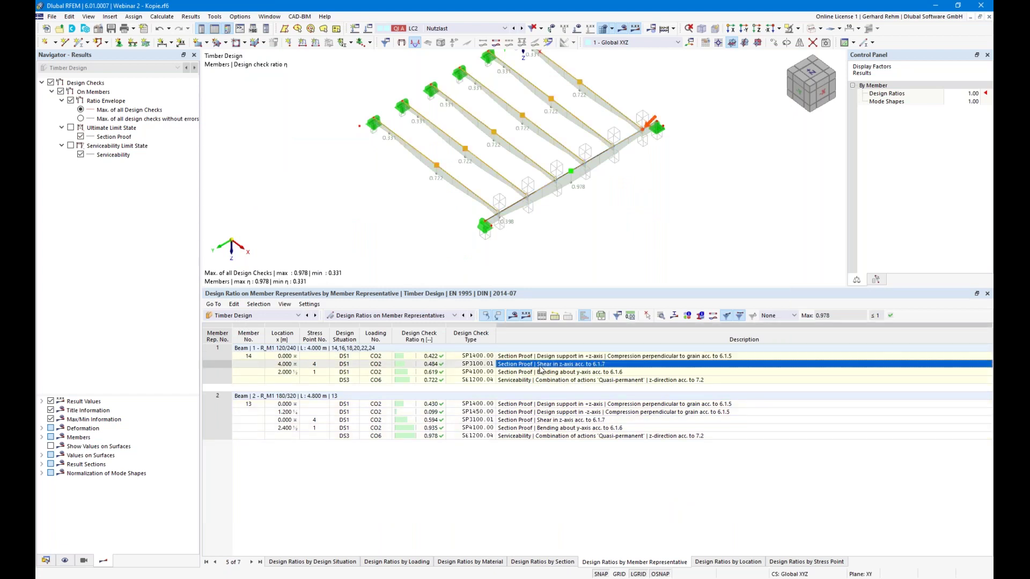
{"action": "left_click", "coordinate": [543, 373]}
{"action": "left_click", "coordinate": [546, 380]}
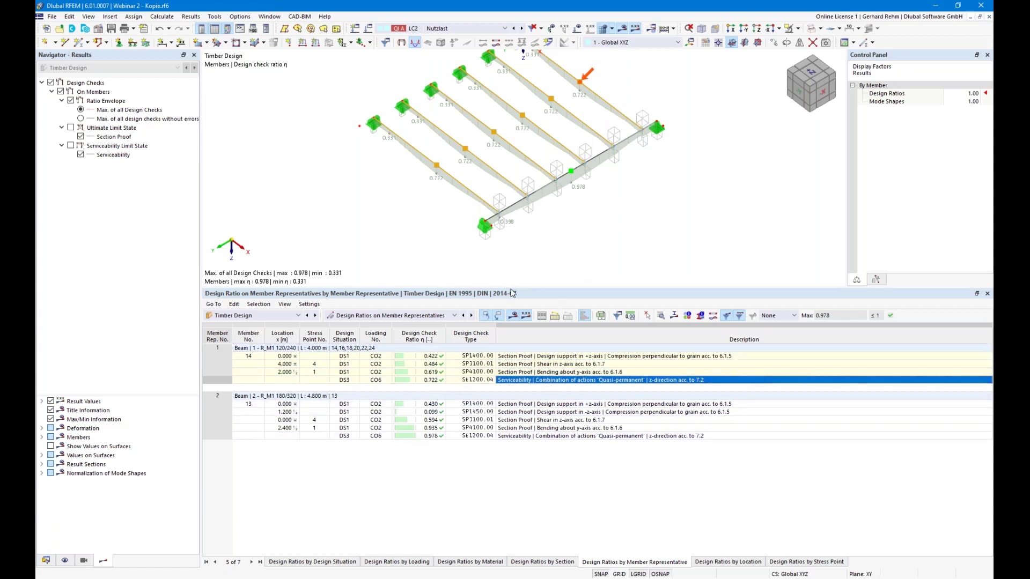
{"action": "left_click_drag", "start_coordinate": [512, 288], "coordinate": [504, 351]}
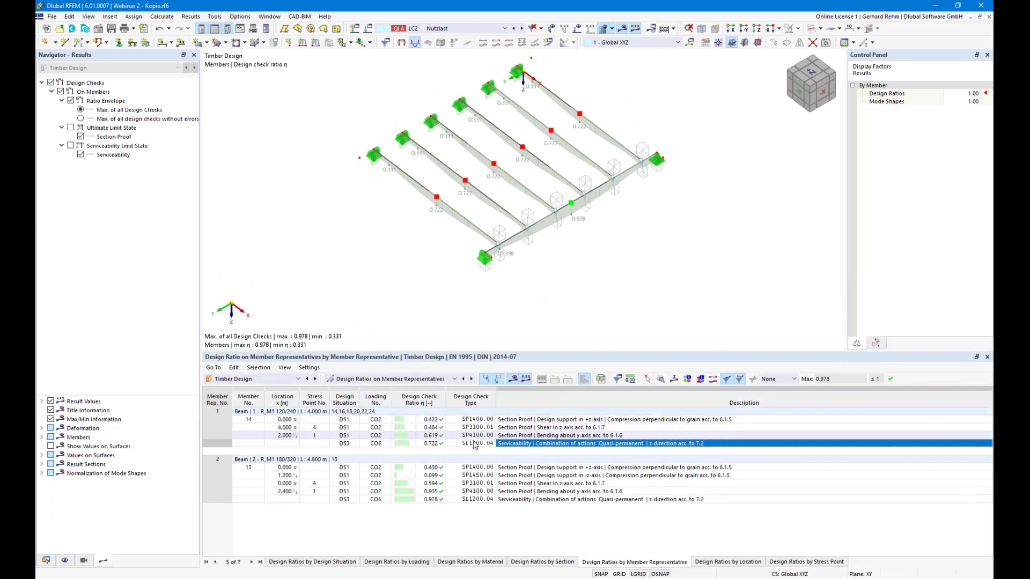
Step: Examine the design check details for compression perpendicular to grain at member 14's design support, including its formulas
{"action": "left_click", "coordinate": [526, 419]}
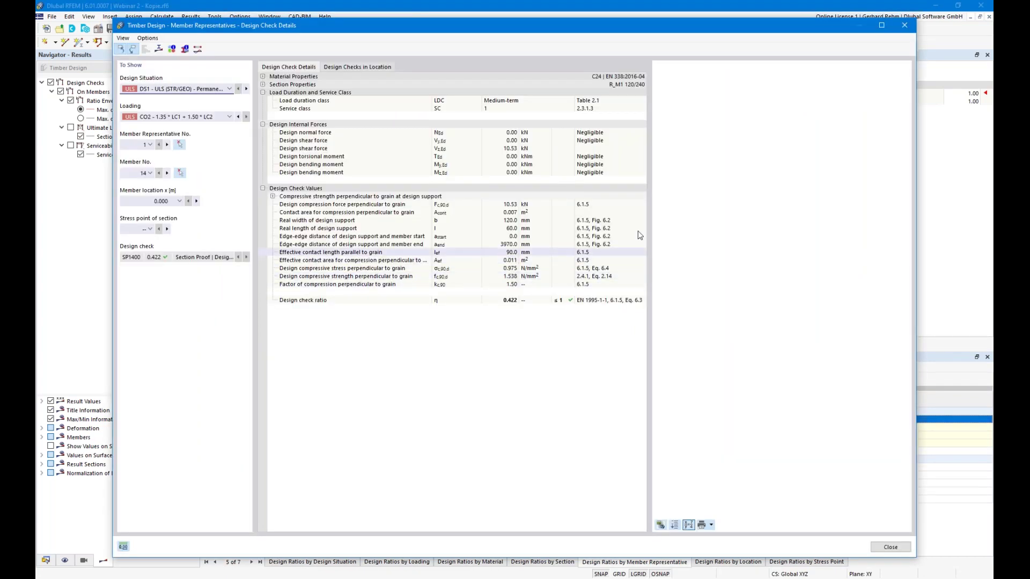
{"action": "left_click", "coordinate": [515, 205]}
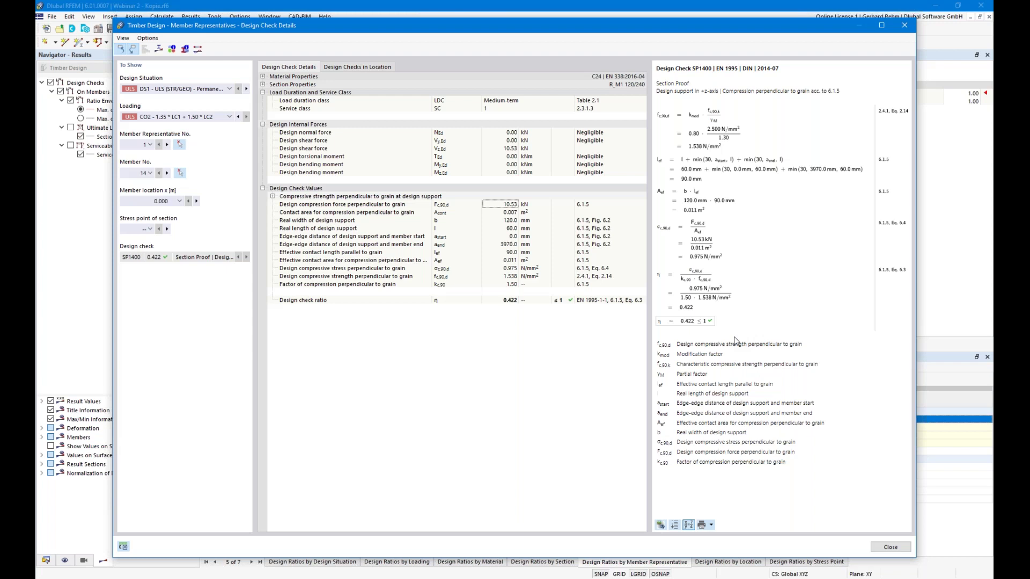
{"action": "left_click", "coordinate": [890, 547]}
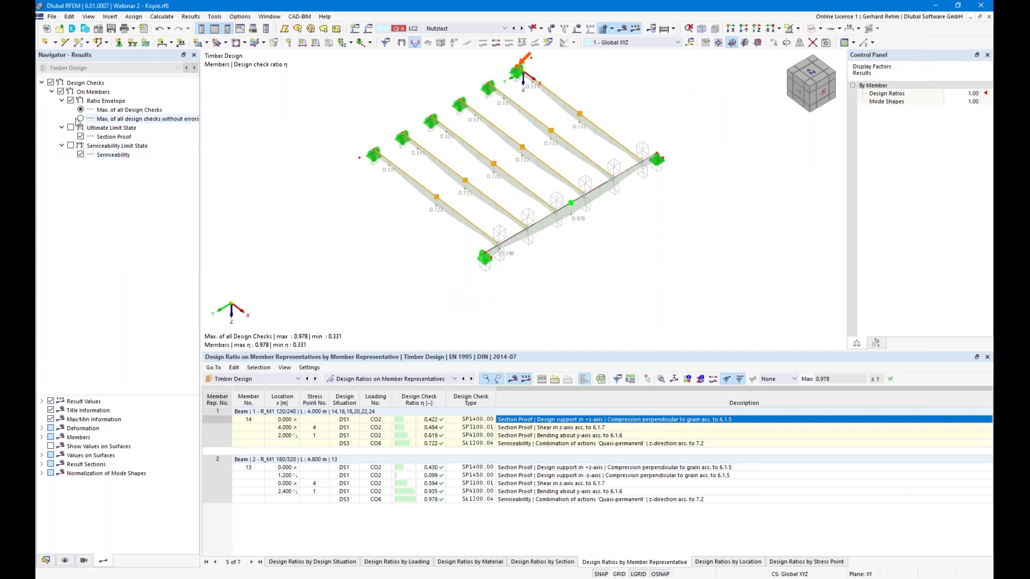
Step: Display only the serviceability limit state ratios on the members instead of the ratio envelope and inspect them
{"action": "left_click", "coordinate": [70, 146]}
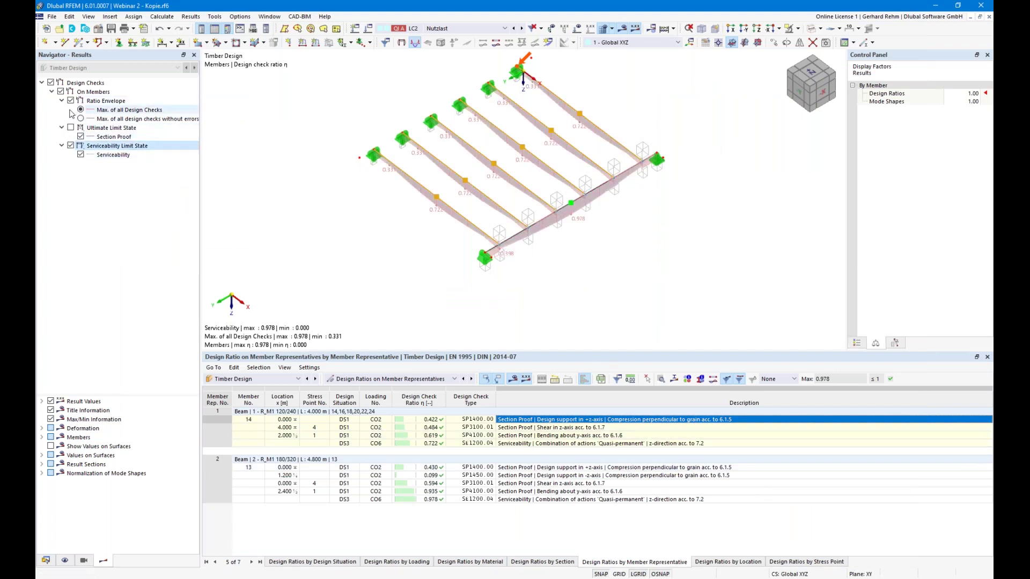
{"action": "mouse_move", "coordinate": [490, 260]}
{"action": "middle_mouse_down", "text": "ctrl"}
{"action": "mouse_move", "coordinate": [499, 260]}
{"action": "mouse_move", "coordinate": [495, 229]}
{"action": "mouse_move", "coordinate": [525, 224]}
{"action": "mouse_move", "coordinate": [488, 251]}
{"action": "middle_mouse_up", "text": "ctrl"}
{"action": "right_click", "coordinate": [488, 251]}
{"action": "left_click", "coordinate": [669, 175]}
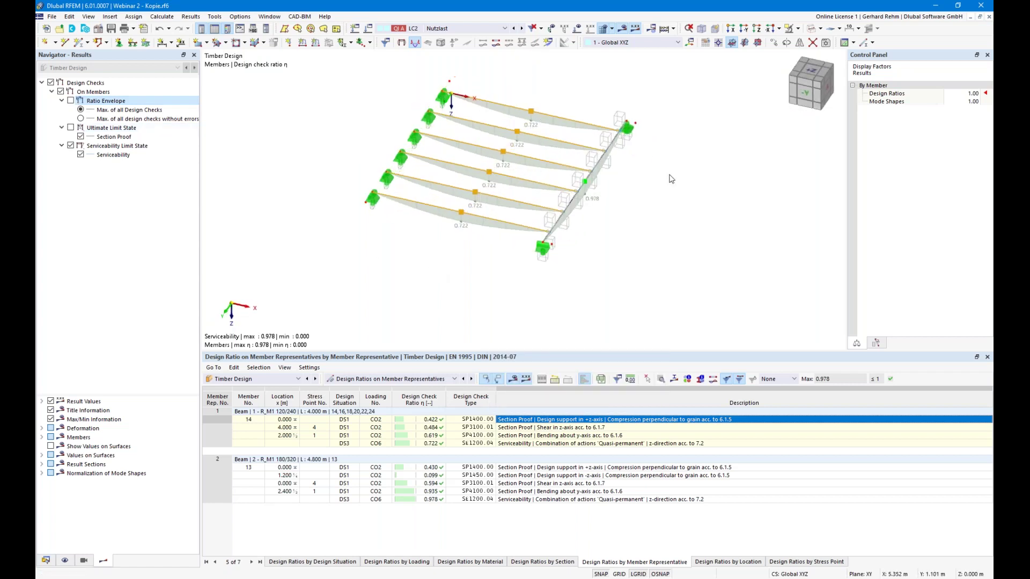
{"action": "middle_click_drag", "start_coordinate": [678, 245], "coordinate": [614, 257], "text": "ctrl"}
{"action": "right_click", "coordinate": [615, 257]}
{"action": "left_click", "coordinate": [580, 294]}
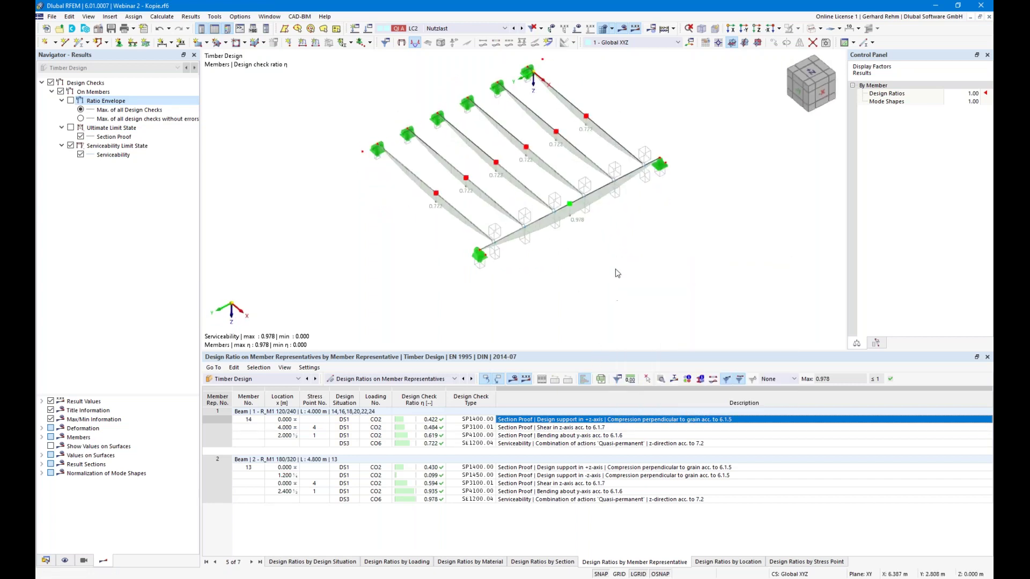
Step: Open the model file Webinar Rehm 2.rf6
{"action": "left_click", "coordinate": [52, 17]}
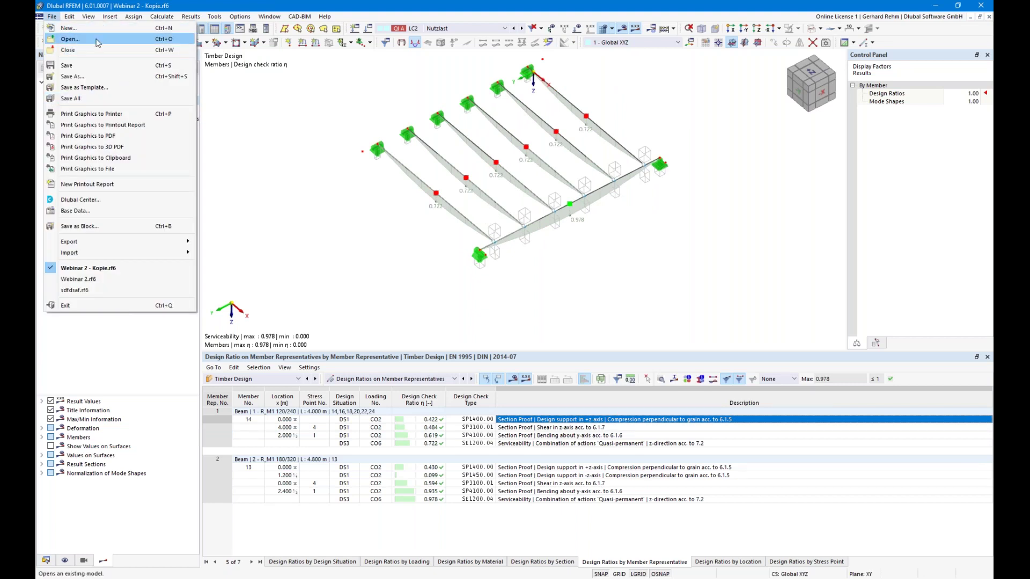
{"action": "left_click", "coordinate": [68, 38]}
{"action": "left_click", "coordinate": [162, 106]}
{"action": "left_click", "coordinate": [424, 296]}
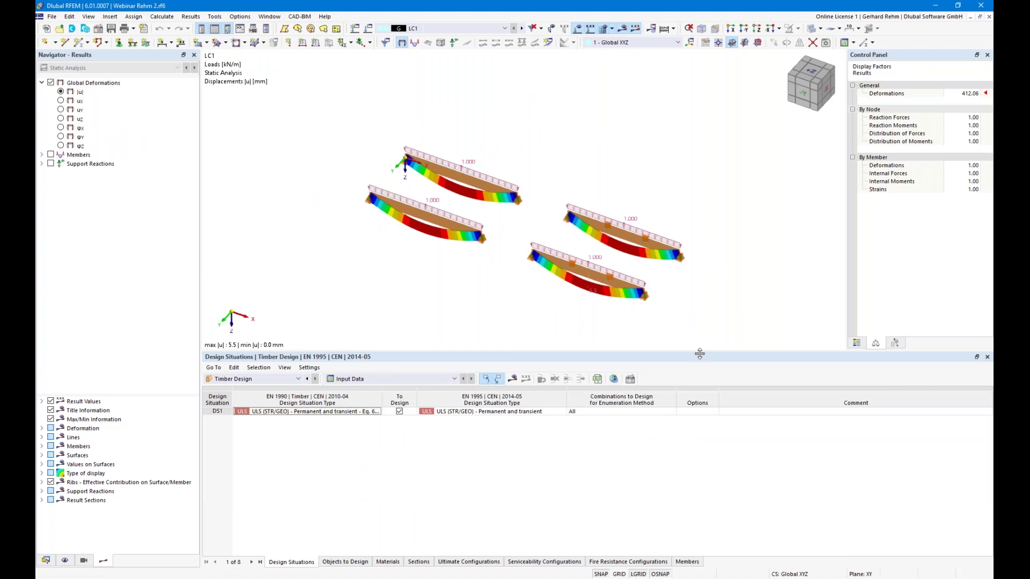
Step: Delete three of the four beams with their loads, keeping only the beam at the origin
{"action": "left_click_drag", "start_coordinate": [699, 352], "coordinate": [697, 430]}
{"action": "middle_click_drag", "start_coordinate": [688, 378], "coordinate": [764, 346]}
{"action": "left_click_drag", "start_coordinate": [760, 344], "coordinate": [527, 186]}
{"action": "key", "text": "Delete"}
{"action": "left_click", "coordinate": [566, 337]}
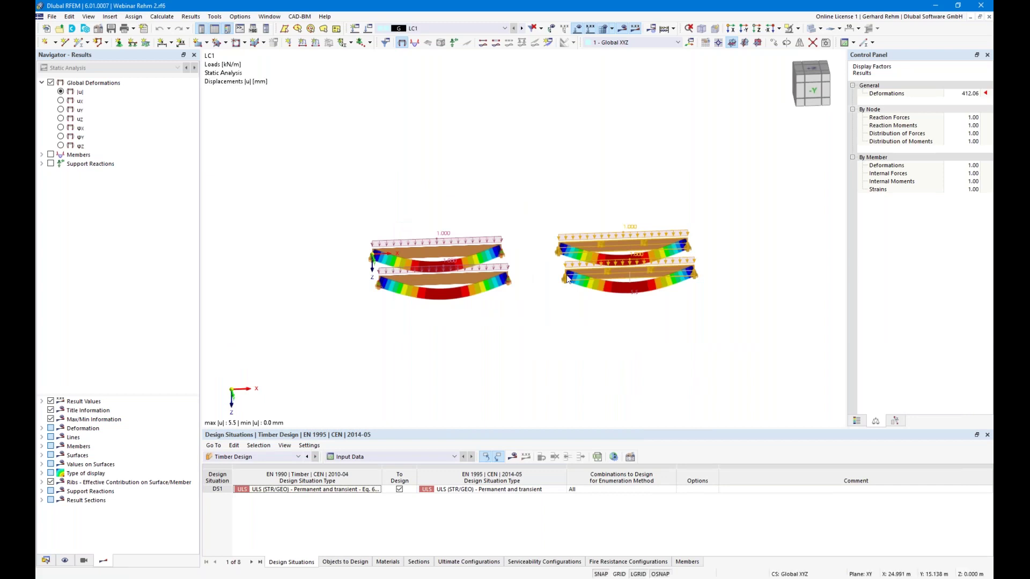
{"action": "left_click", "coordinate": [555, 336]}
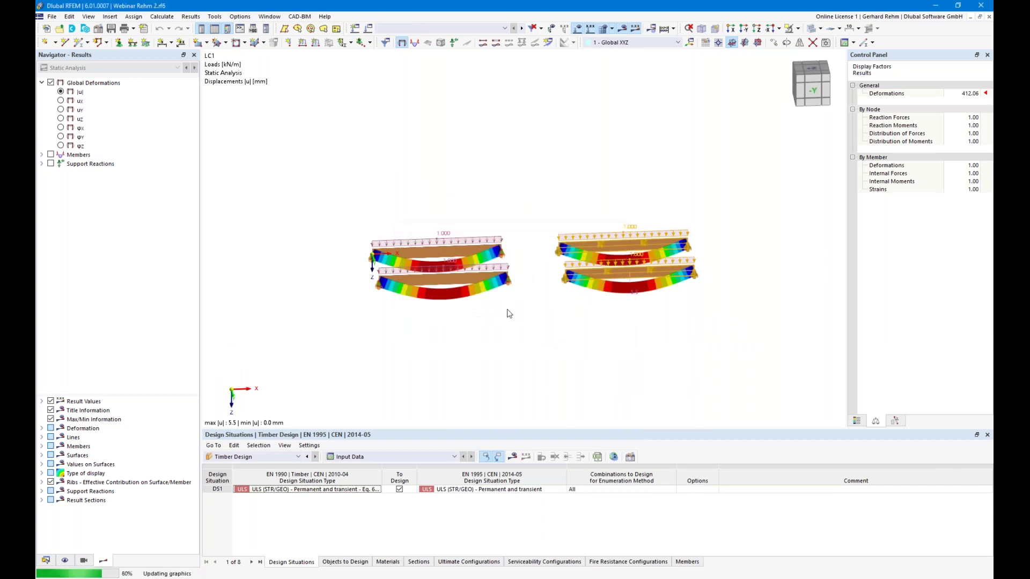
{"action": "middle_click_drag", "start_coordinate": [550, 334], "coordinate": [417, 328], "text": "ctrl"}
{"action": "left_click_drag", "start_coordinate": [599, 304], "coordinate": [493, 180]}
{"action": "key", "text": "Delete"}
Step: Examine the design types assigned to the remaining beam, member 1, without changing them
{"action": "middle_click_drag", "start_coordinate": [540, 338], "coordinate": [601, 207], "text": "ctrl"}
{"action": "double_click", "coordinate": [600, 212]}
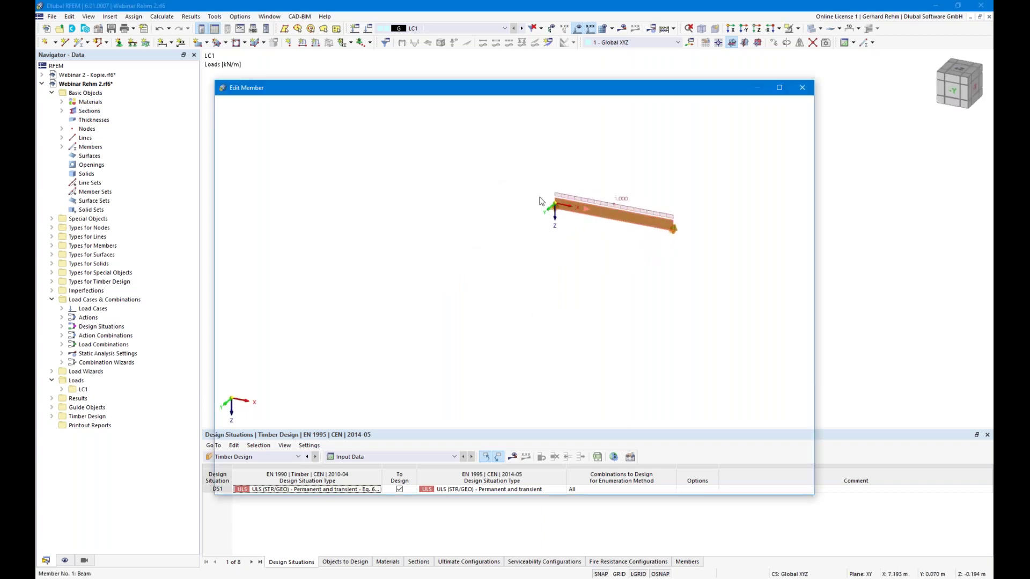
{"action": "left_click", "coordinate": [302, 135]}
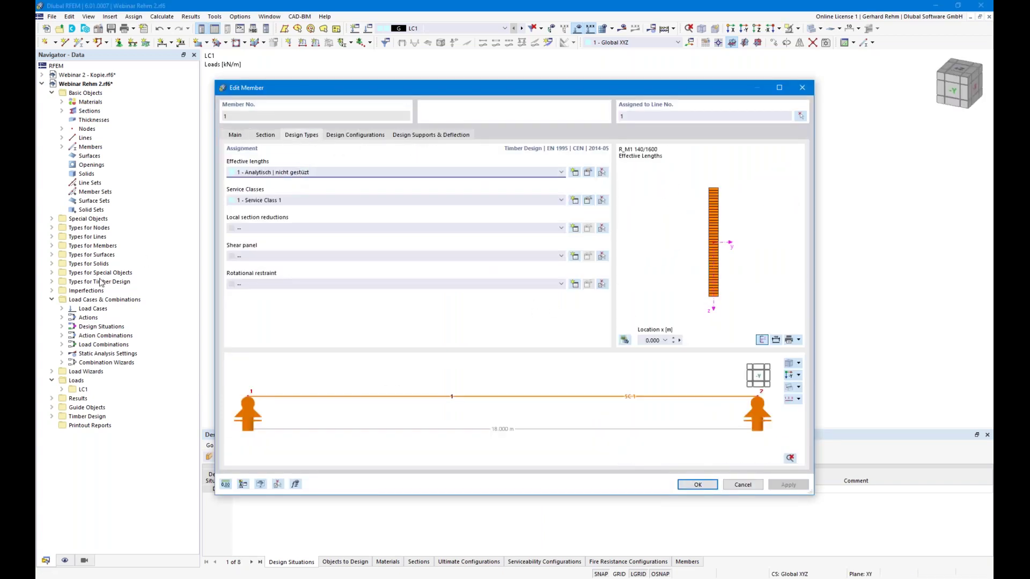
{"action": "key", "text": "Escape"}
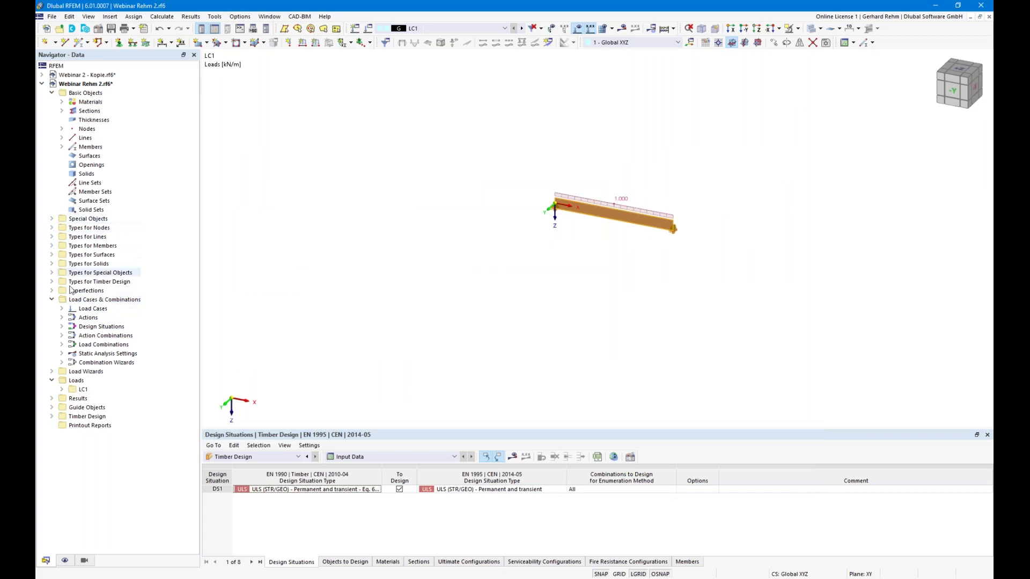
Step: Delete all effective lengths defined among the types for timber design
{"action": "left_click", "coordinate": [52, 282]}
{"action": "right_click", "coordinate": [82, 291]}
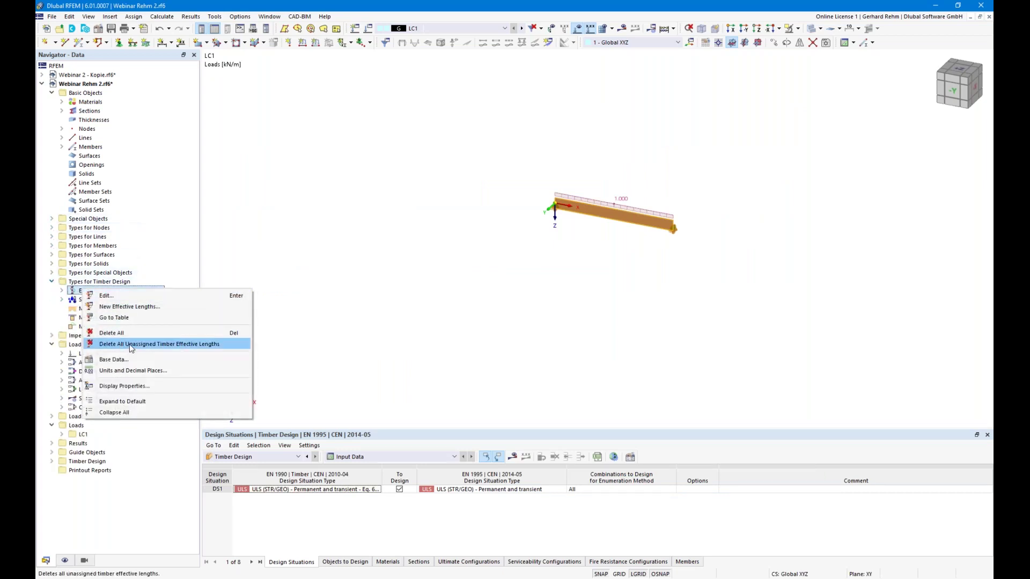
{"action": "left_click", "coordinate": [132, 346]}
{"action": "left_click", "coordinate": [599, 336]}
{"action": "right_click", "coordinate": [114, 294]}
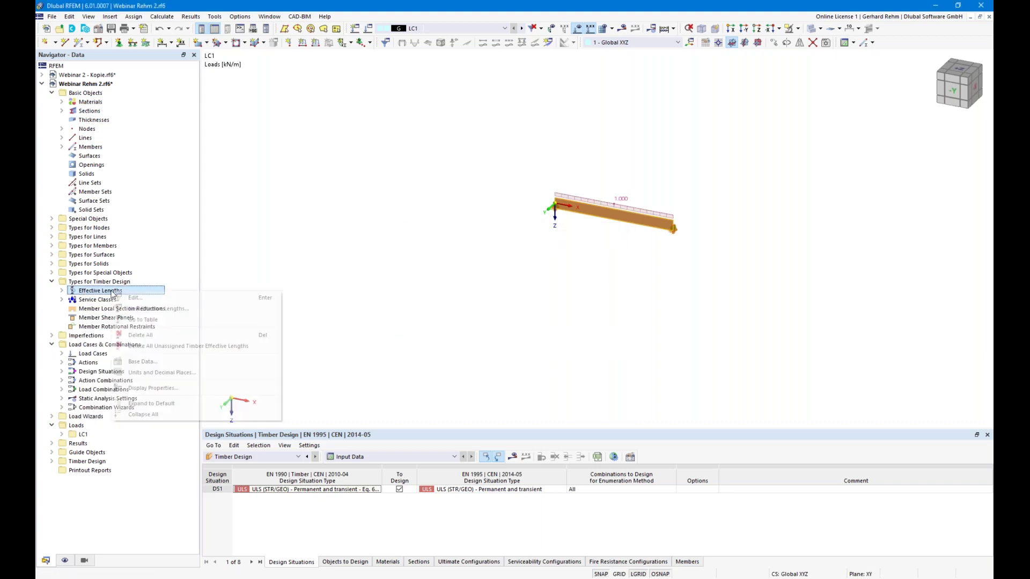
{"action": "left_click", "coordinate": [141, 335]}
{"action": "left_click", "coordinate": [553, 338]}
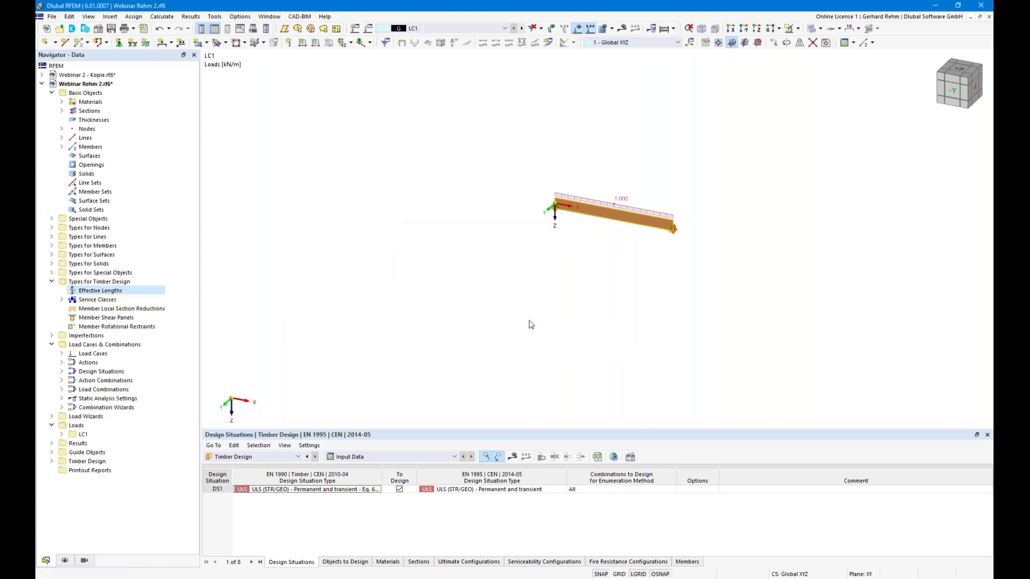
Step: Calculate the Timber Design results for the beam, then hide the results in the model view
{"action": "left_click", "coordinate": [512, 457]}
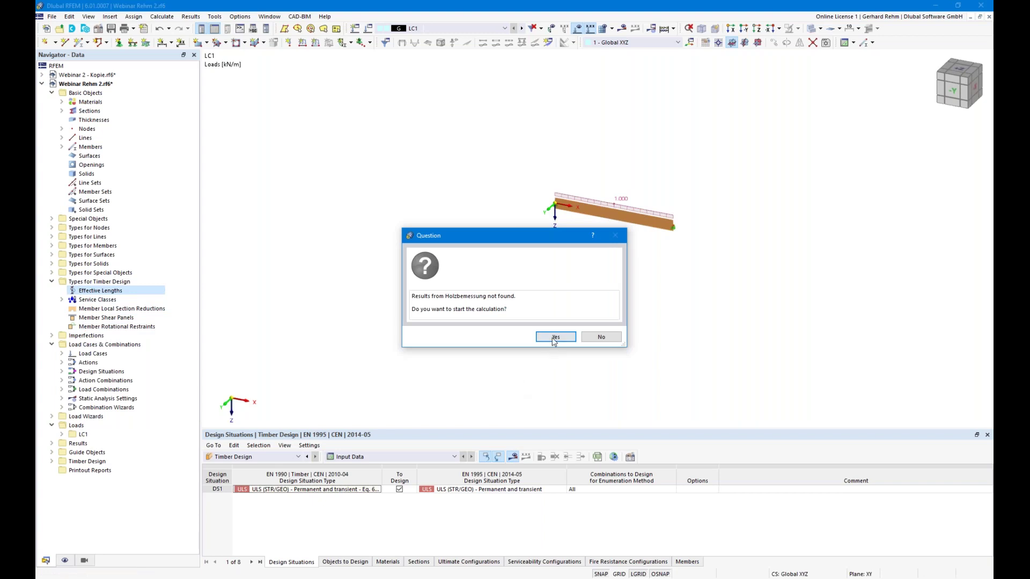
{"action": "left_click", "coordinate": [555, 337]}
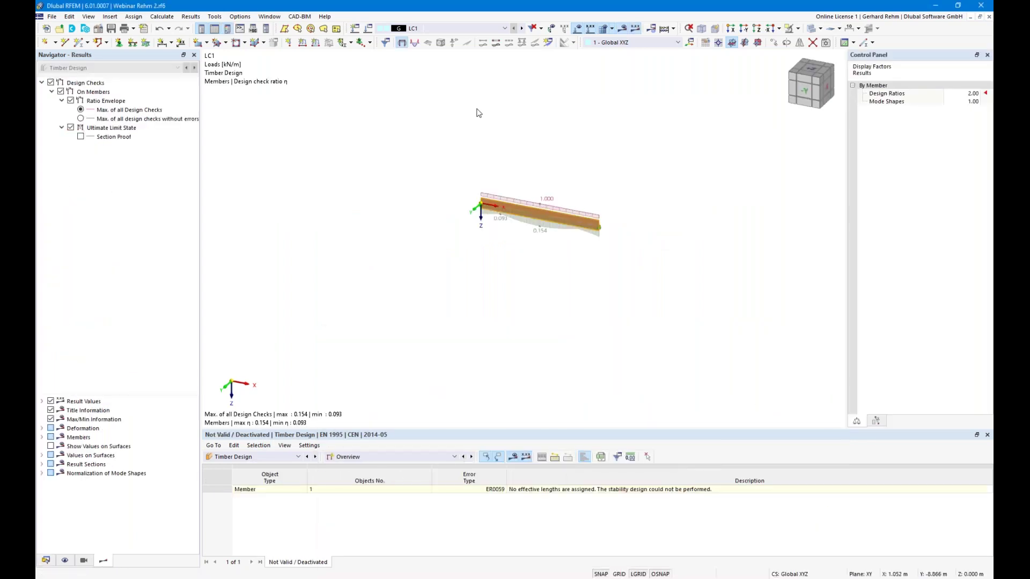
{"action": "left_click", "coordinate": [513, 461]}
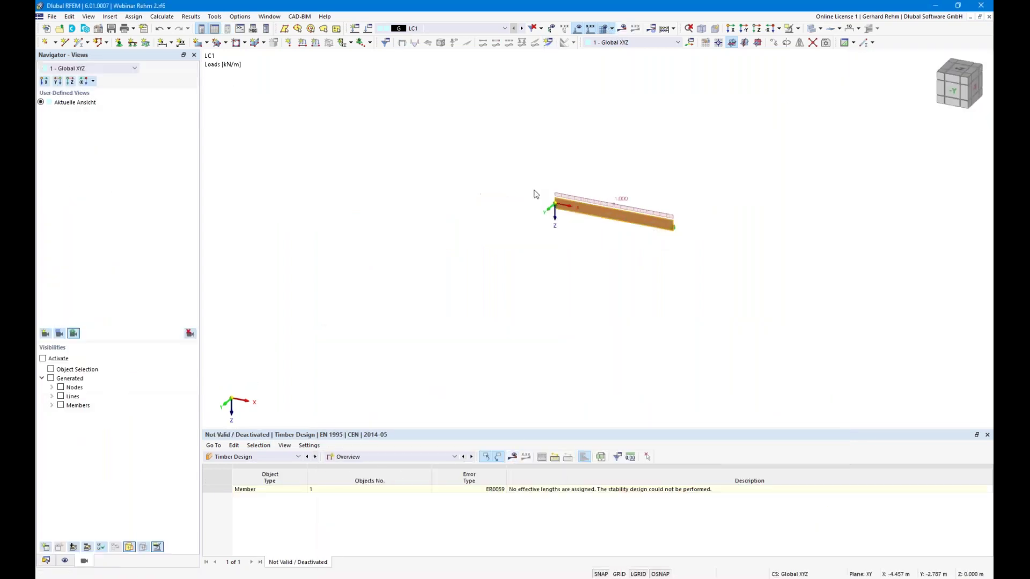
Step: Examine the beam's section and material definition without changing it
{"action": "scroll", "coordinate": [499, 209], "scroll_direction": "up", "scroll_amount": 5}
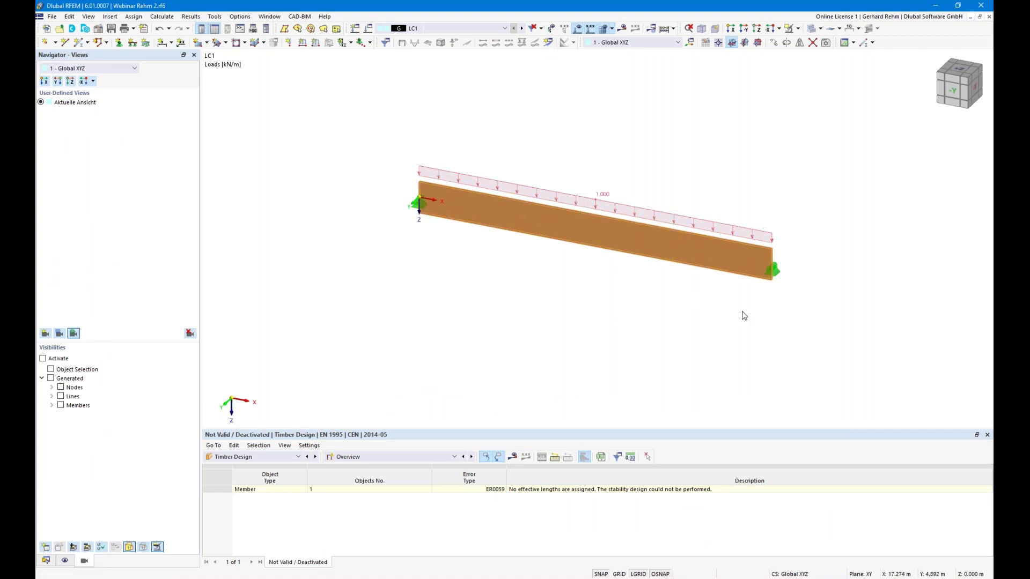
{"action": "middle_click_drag", "start_coordinate": [798, 341], "coordinate": [589, 278], "text": "ctrl"}
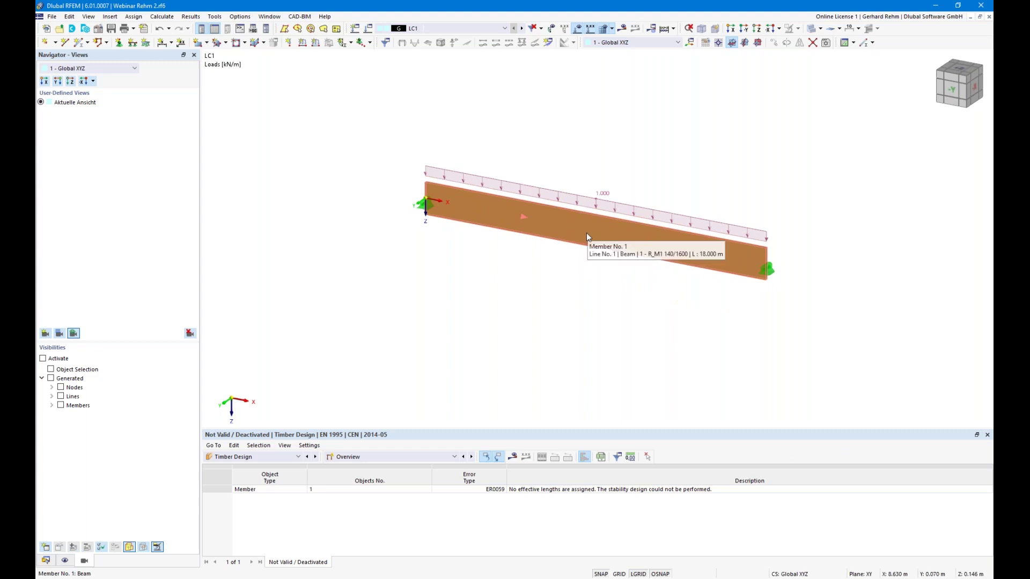
{"action": "double_click", "coordinate": [729, 266]}
{"action": "left_click", "coordinate": [265, 135]}
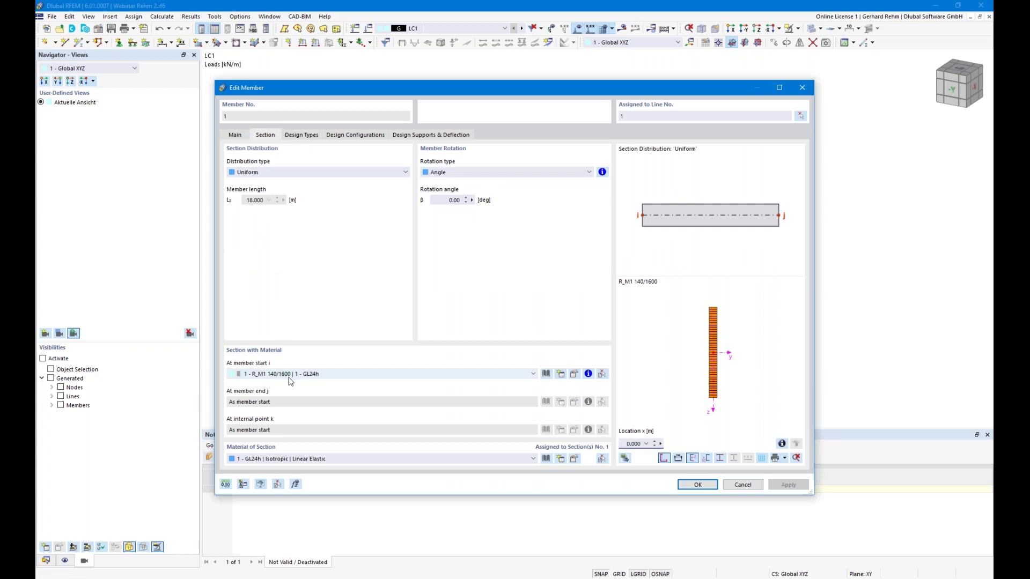
{"action": "key", "text": "Escape"}
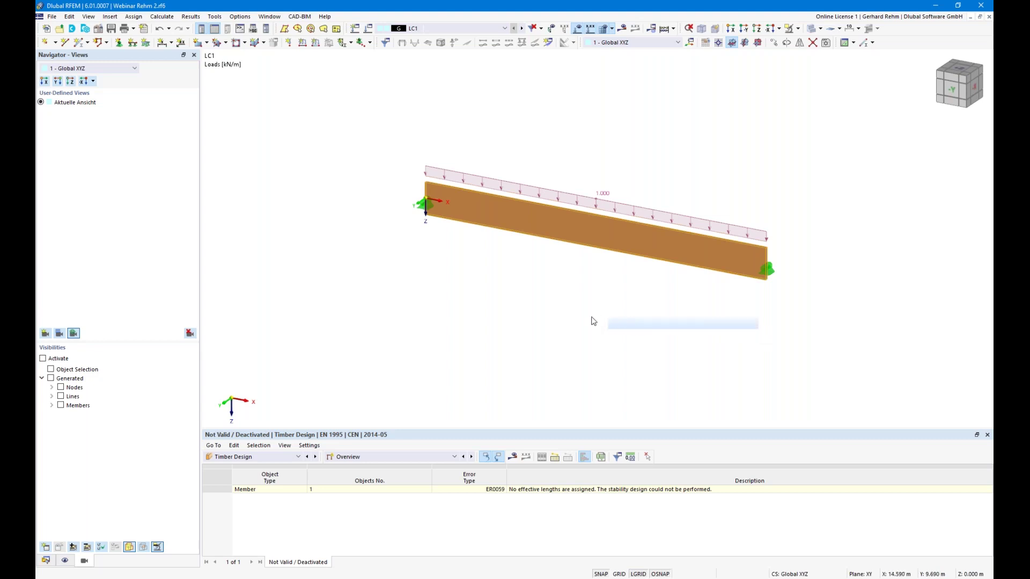
Step: Bring up the design ratios on members by design situation and inspect the bending check about the y-axis
{"action": "scroll", "coordinate": [635, 312], "scroll_direction": "up", "scroll_amount": 3}
{"action": "scroll", "coordinate": [635, 312], "scroll_direction": "down", "scroll_amount": 3}
{"action": "middle_click_drag", "start_coordinate": [636, 312], "coordinate": [598, 210], "text": "ctrl"}
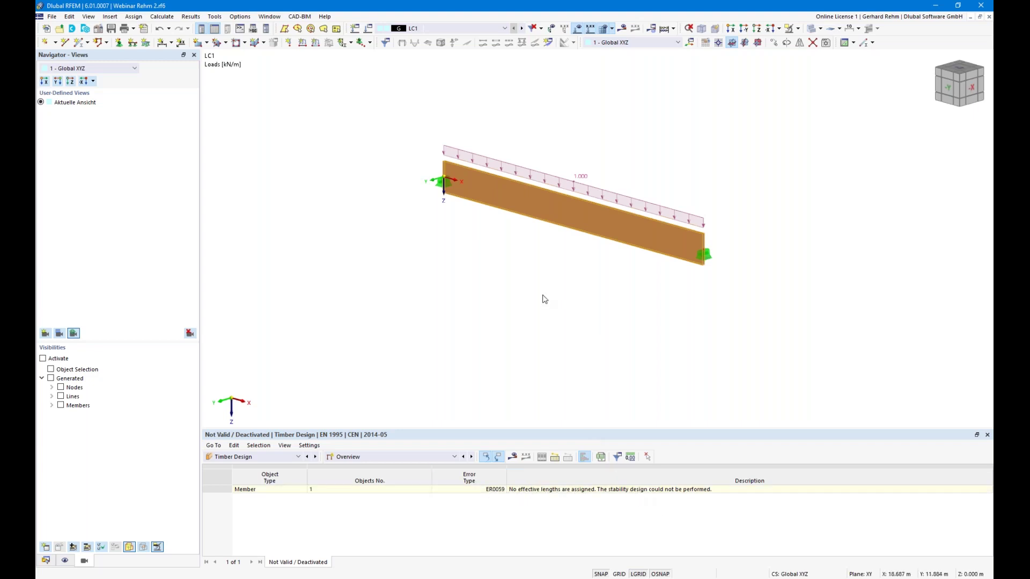
{"action": "left_click", "coordinate": [472, 459]}
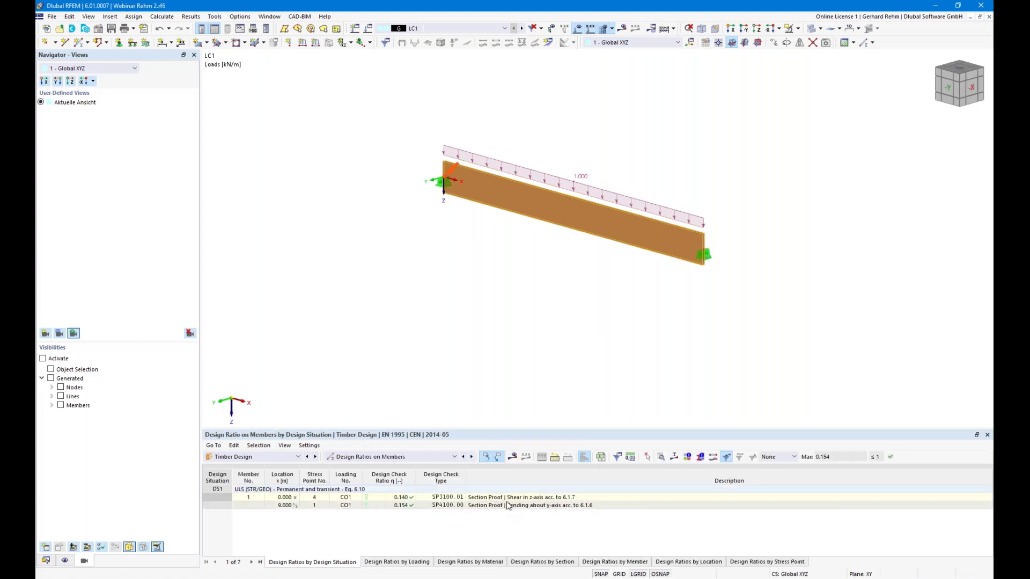
{"action": "left_click", "coordinate": [529, 507]}
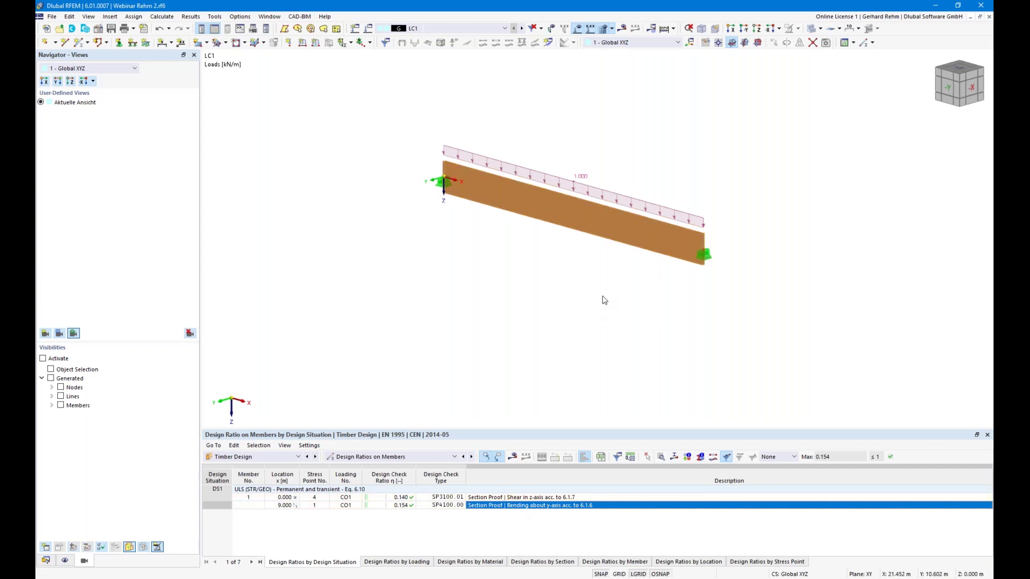
Step: Create new effective lengths for member 1 considering only lateral-torsional buckling, with flexural buckling about both axes disabled
{"action": "double_click", "coordinate": [616, 233]}
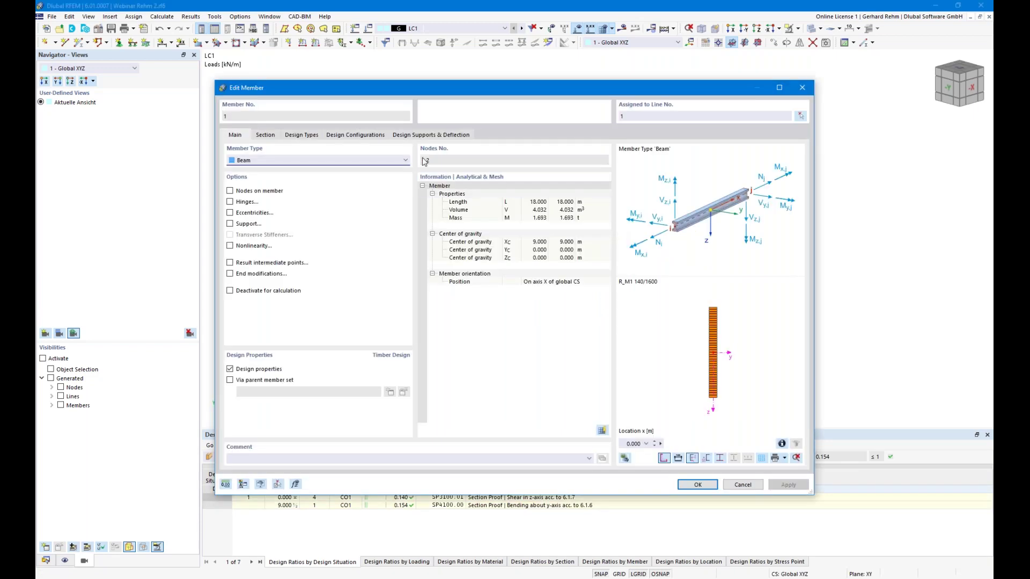
{"action": "left_click", "coordinate": [311, 135]}
{"action": "left_click", "coordinate": [576, 173]}
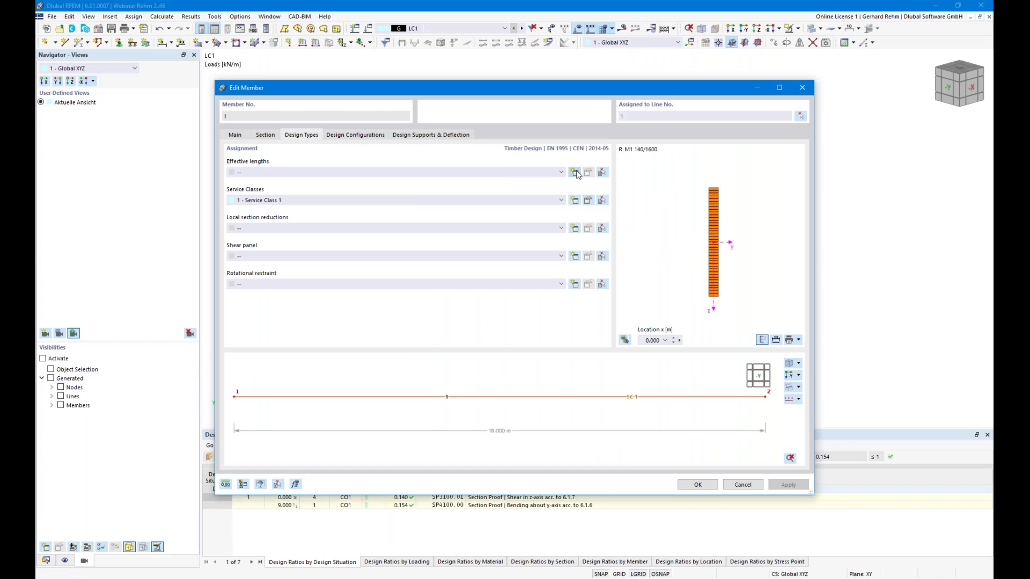
{"action": "left_click", "coordinate": [338, 139]}
{"action": "left_click", "coordinate": [346, 129]}
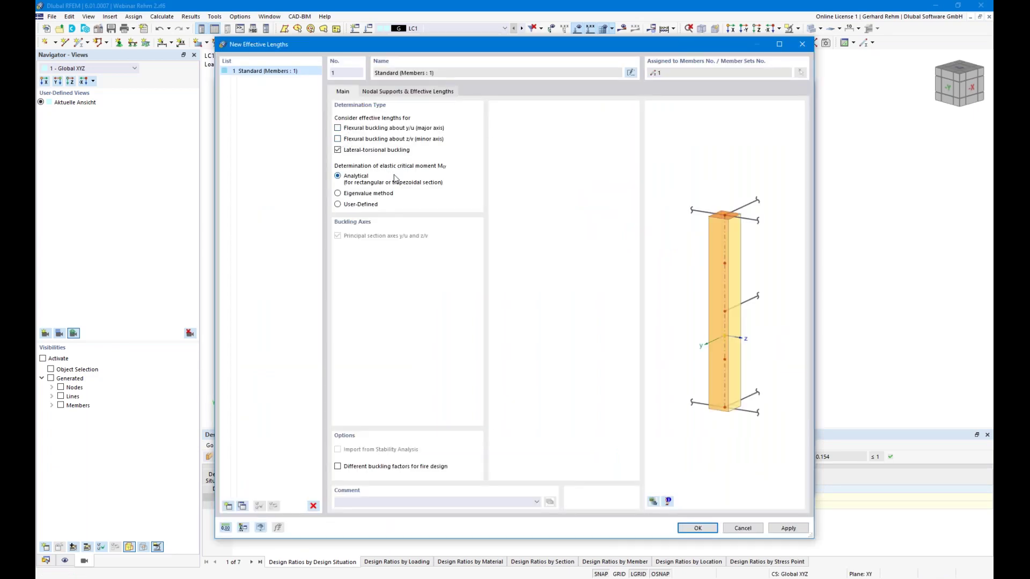
Step: Set the lateral-torsional buckling effective length factor to 0.88 and accept the effective lengths and member settings
{"action": "left_click", "coordinate": [387, 93]}
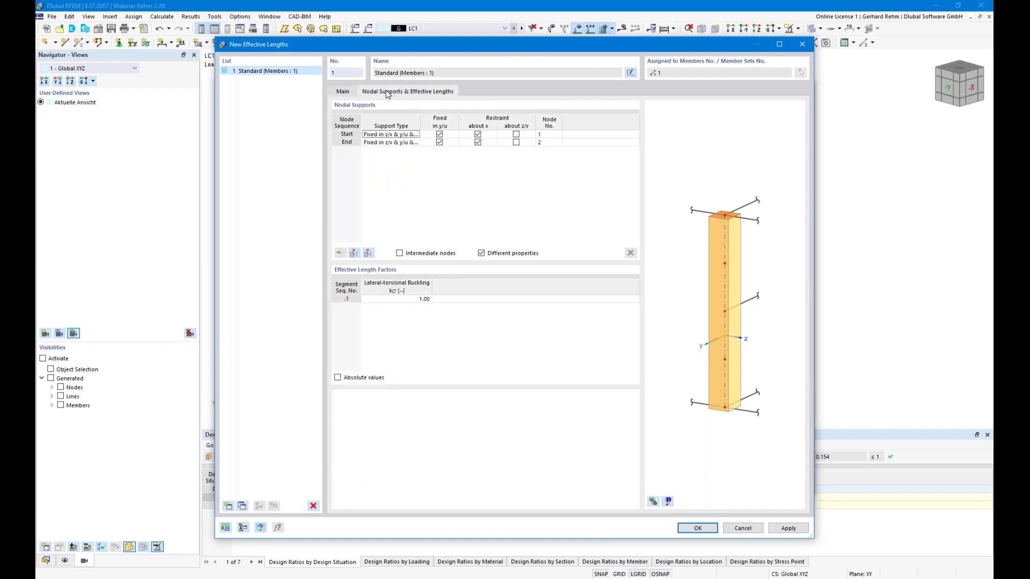
{"action": "double_click", "coordinate": [394, 299]}
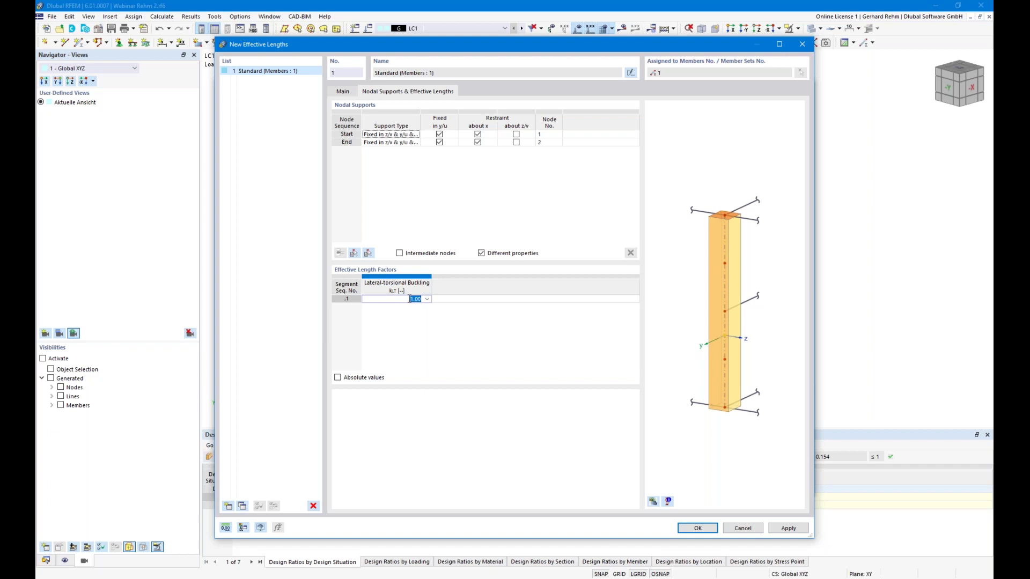
{"action": "left_click", "coordinate": [410, 299]}
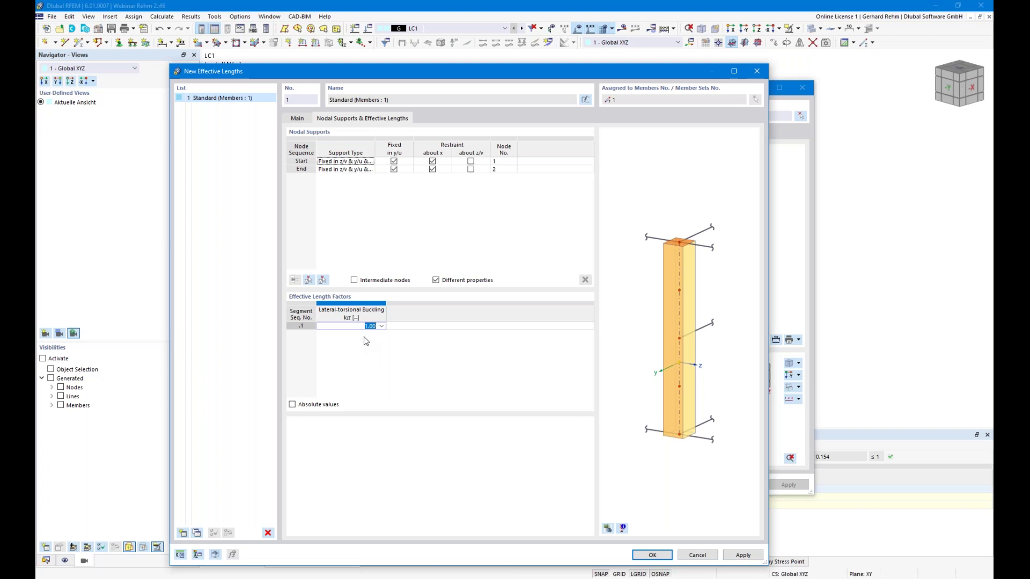
{"action": "type", "text": "0.88"}
{"action": "key", "text": "Return"}
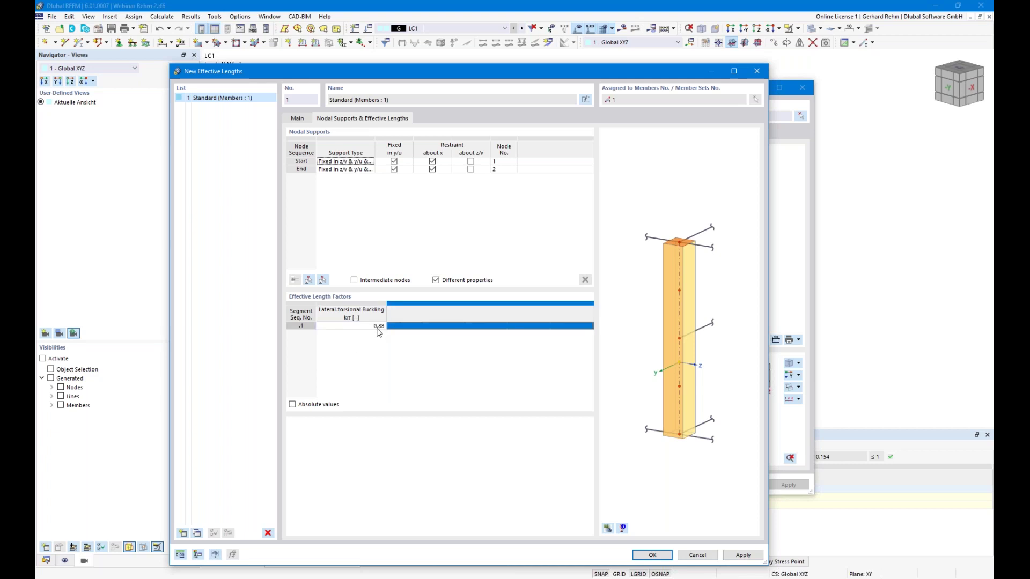
{"action": "left_click", "coordinate": [653, 556]}
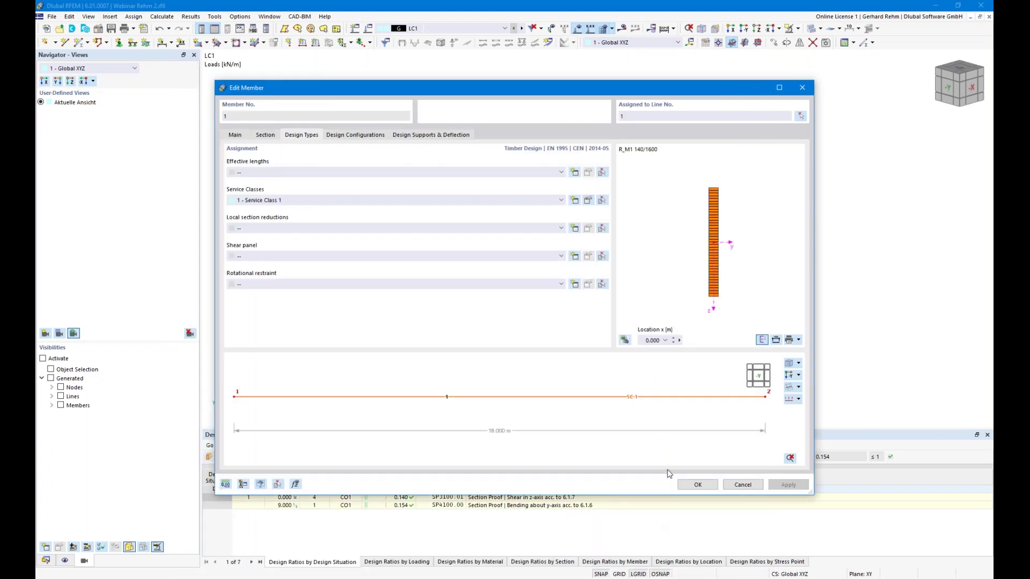
{"action": "left_click", "coordinate": [697, 485]}
{"action": "scroll", "coordinate": [697, 271], "scroll_direction": "up", "scroll_amount": 5}
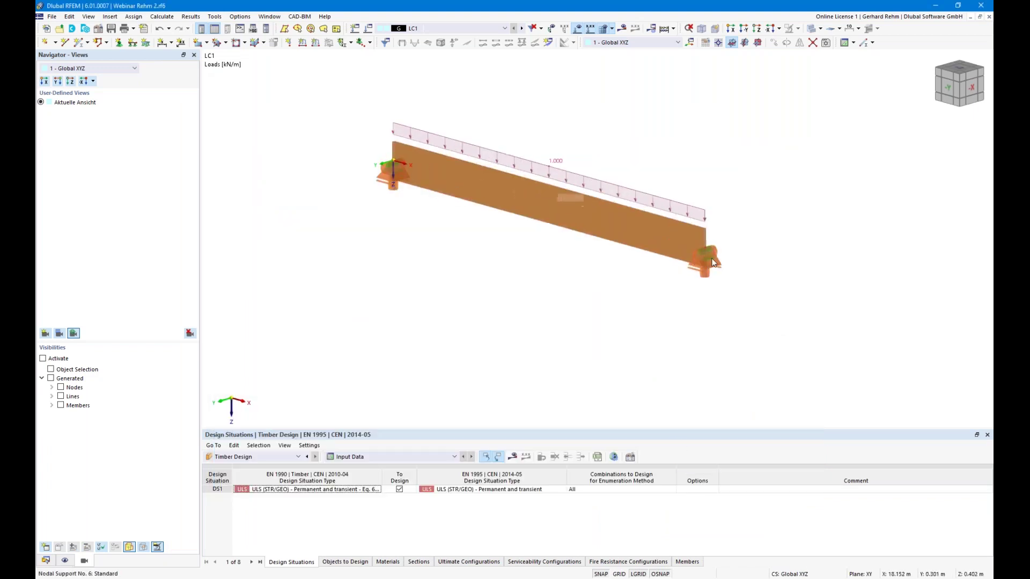
Step: Look closely at the beam's end support and toggle the display of member effective lengths off and back on
{"action": "left_click", "coordinate": [697, 279]}
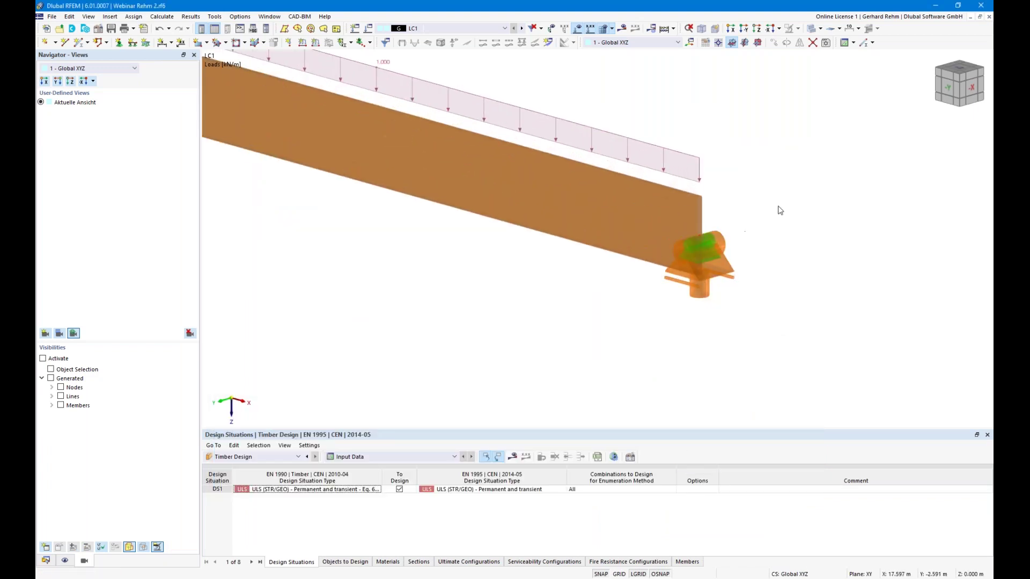
{"action": "scroll", "coordinate": [723, 266], "scroll_direction": "down", "scroll_amount": 5}
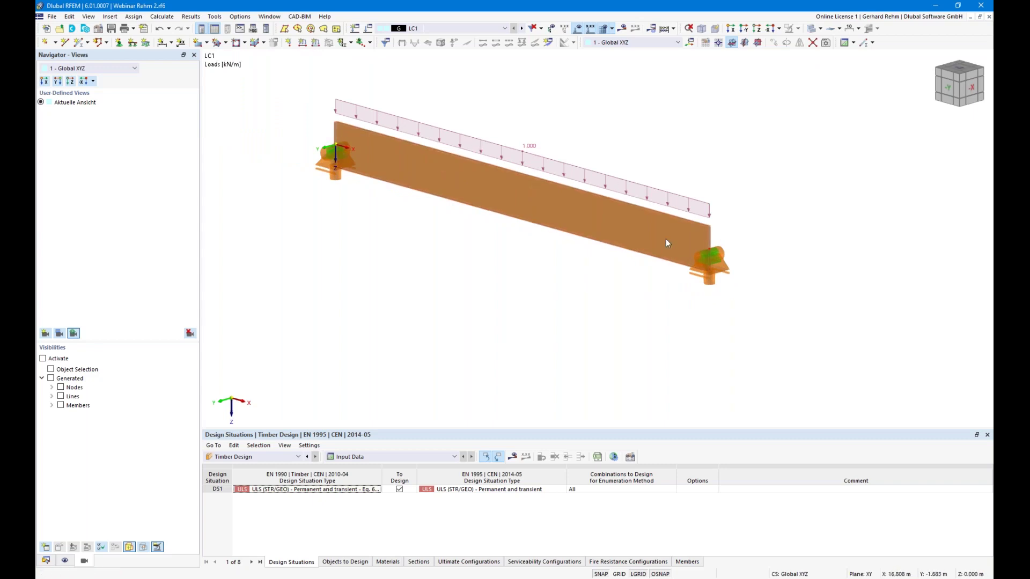
{"action": "left_click", "coordinate": [65, 561]}
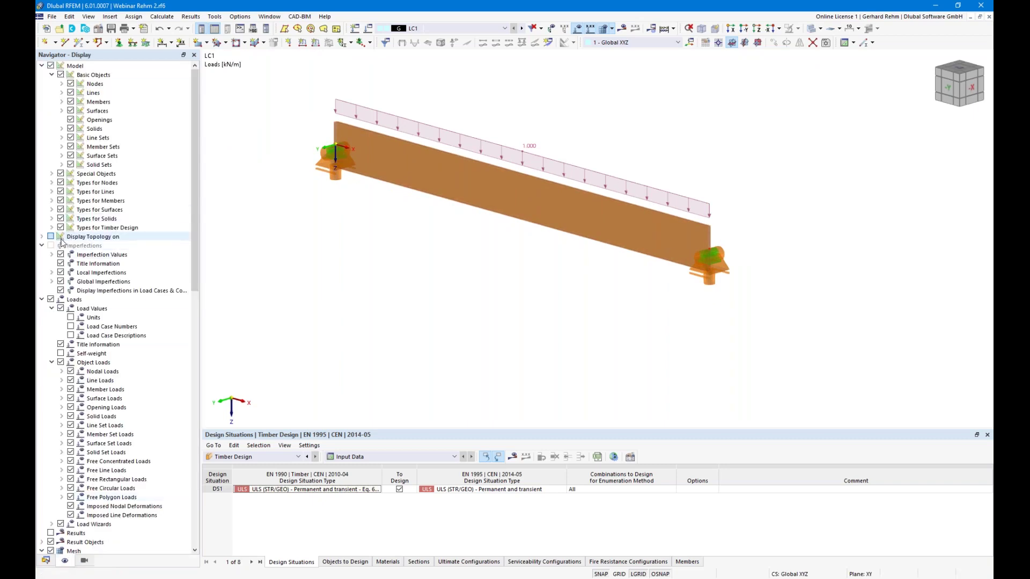
{"action": "left_click", "coordinate": [52, 227]}
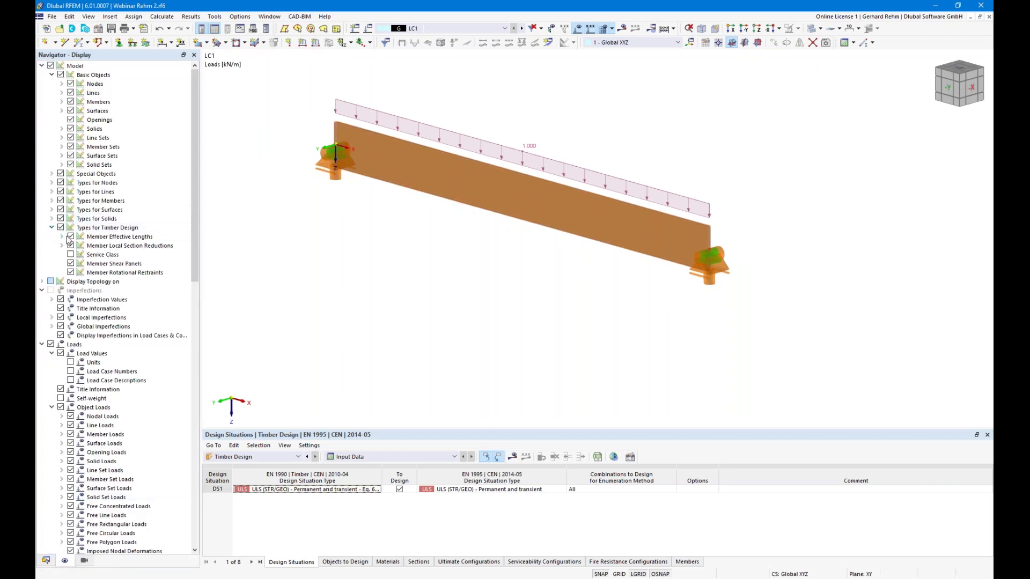
{"action": "left_click", "coordinate": [70, 237]}
{"action": "left_click", "coordinate": [70, 237]}
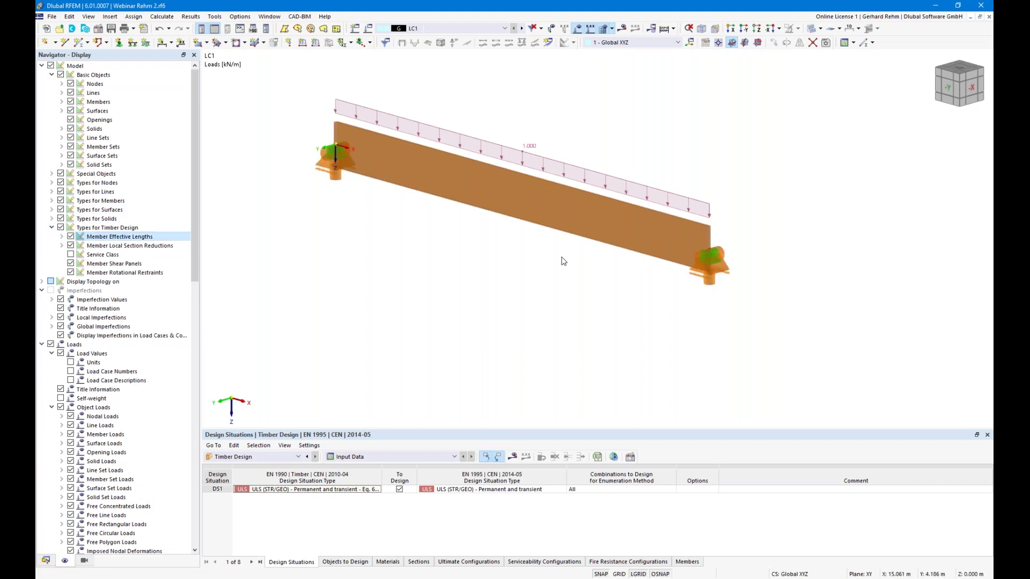
Step: Run the timber design for the single beam and show its design check ratios
{"action": "scroll", "coordinate": [561, 261], "scroll_direction": "down", "scroll_amount": 1}
{"action": "left_click", "coordinate": [513, 457]}
{"action": "left_click", "coordinate": [556, 337]}
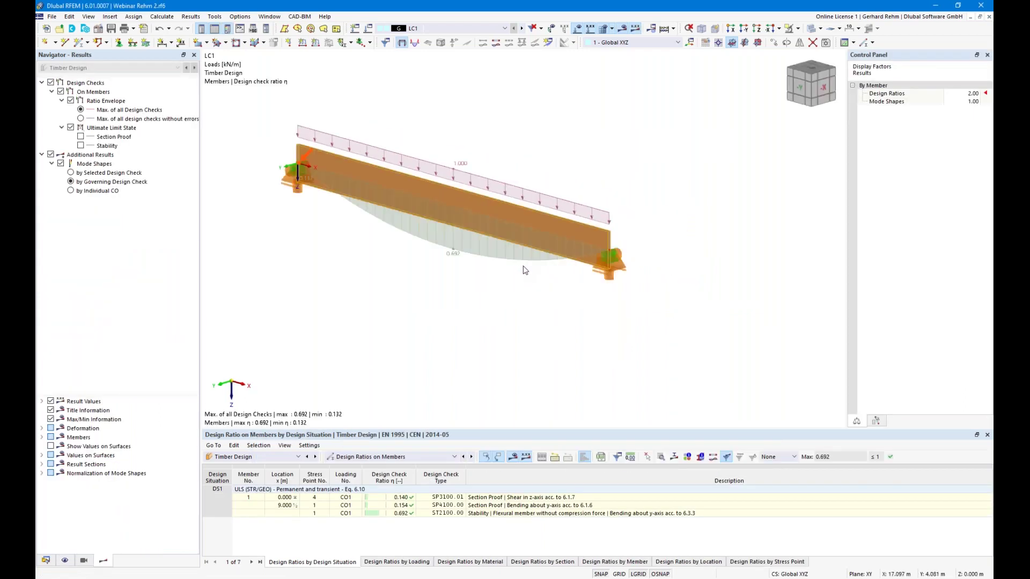
{"action": "scroll", "coordinate": [527, 328], "scroll_direction": "down", "scroll_amount": 2}
{"action": "middle_click_drag", "start_coordinate": [534, 317], "coordinate": [686, 301]}
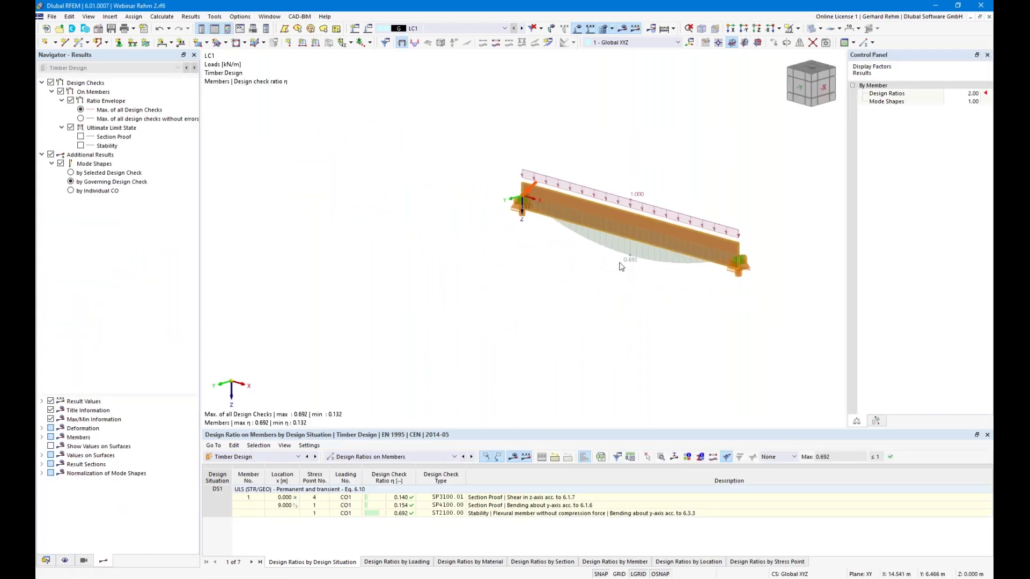
Step: Examine the design check details of member 1's ST2100 stability check, including the critical bending stress formula
{"action": "double_click", "coordinate": [401, 515]}
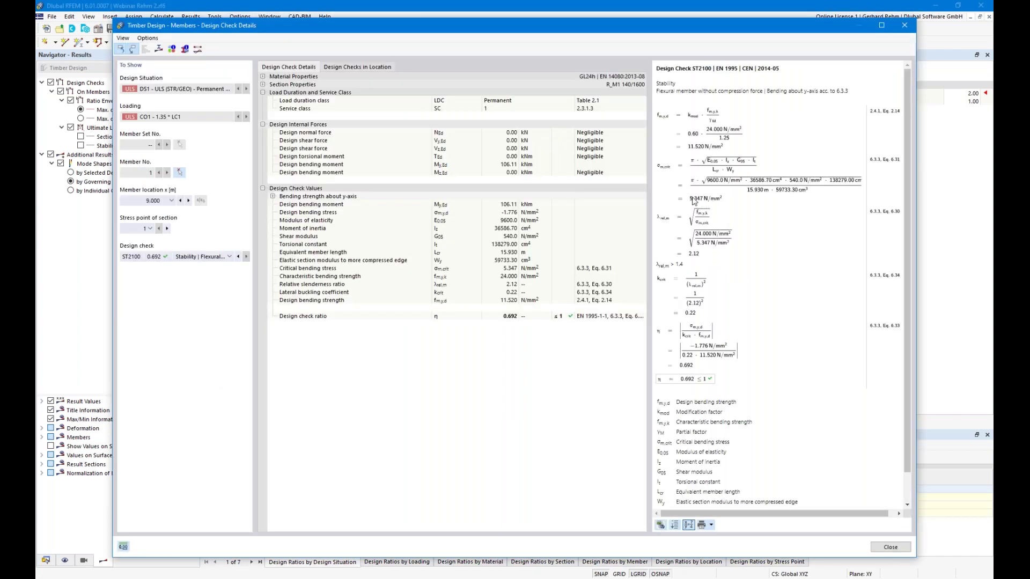
{"action": "left_click", "coordinate": [770, 192]}
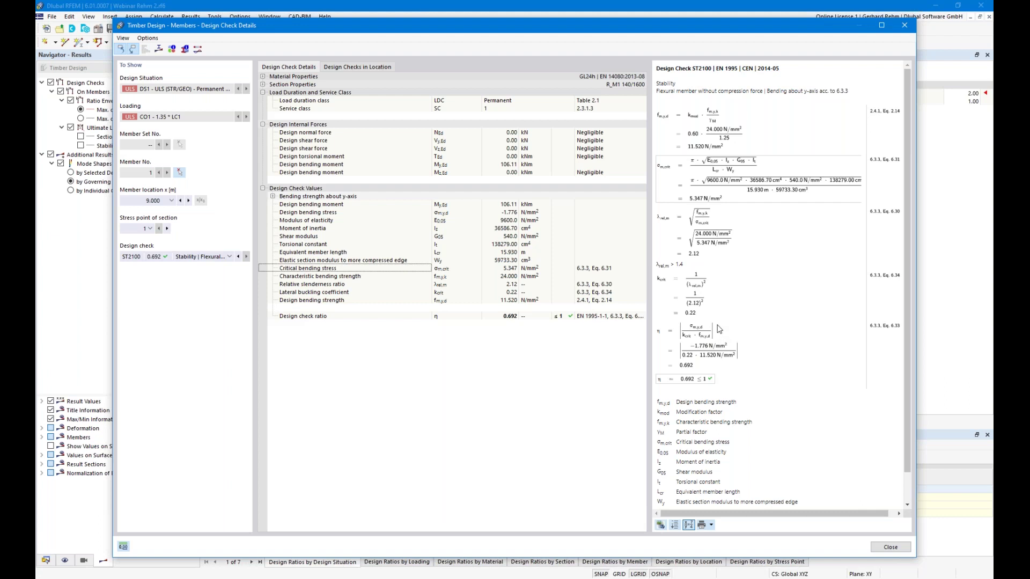
{"action": "left_click", "coordinate": [882, 548]}
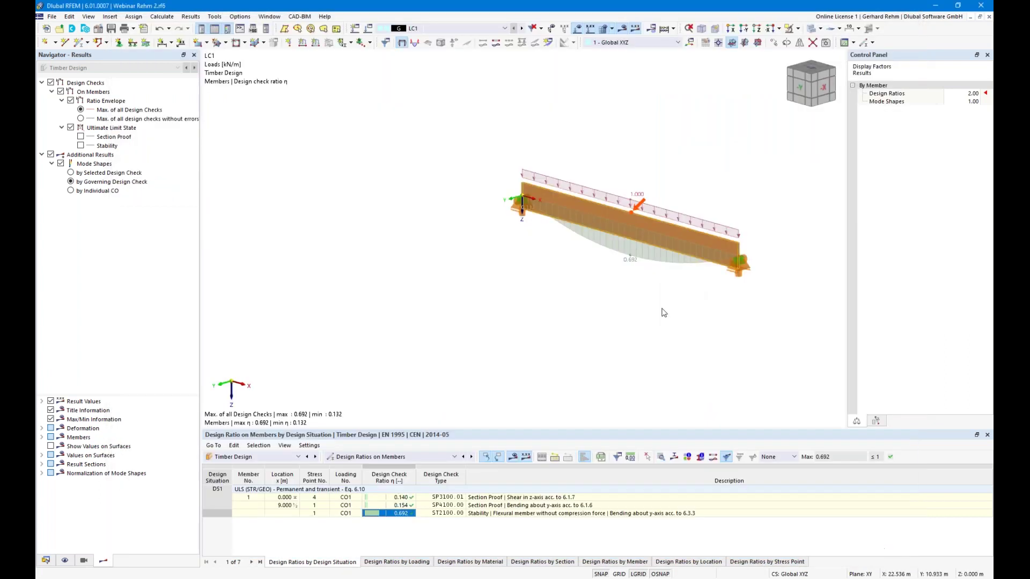
Step: Turn on the grid and copy the beam with its supports and load to a parallel position in front of the original
{"action": "scroll", "coordinate": [664, 313], "scroll_direction": "down", "scroll_amount": 1}
{"action": "middle_click_drag", "start_coordinate": [657, 295], "coordinate": [617, 282]}
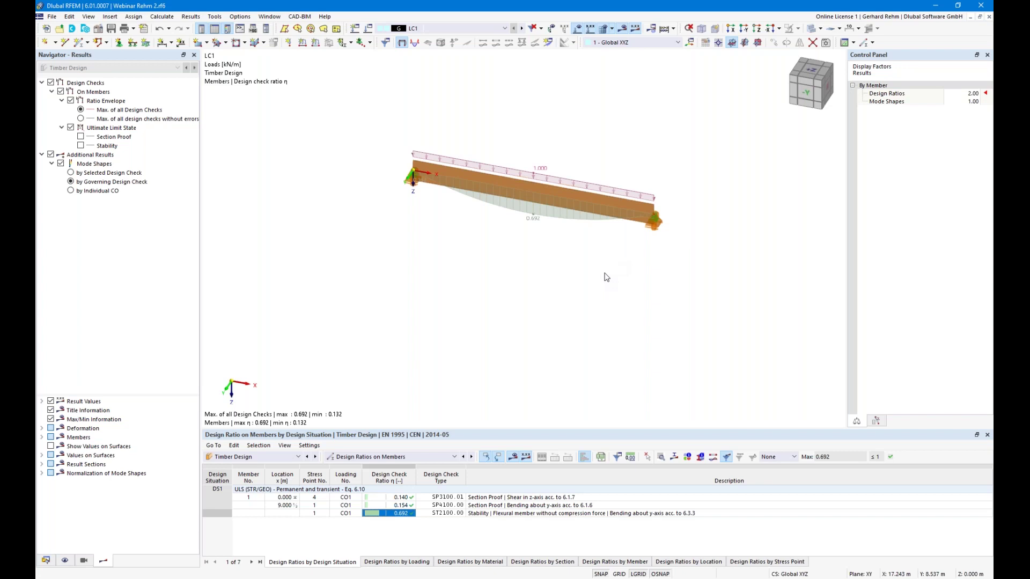
{"action": "left_click", "coordinate": [619, 574]}
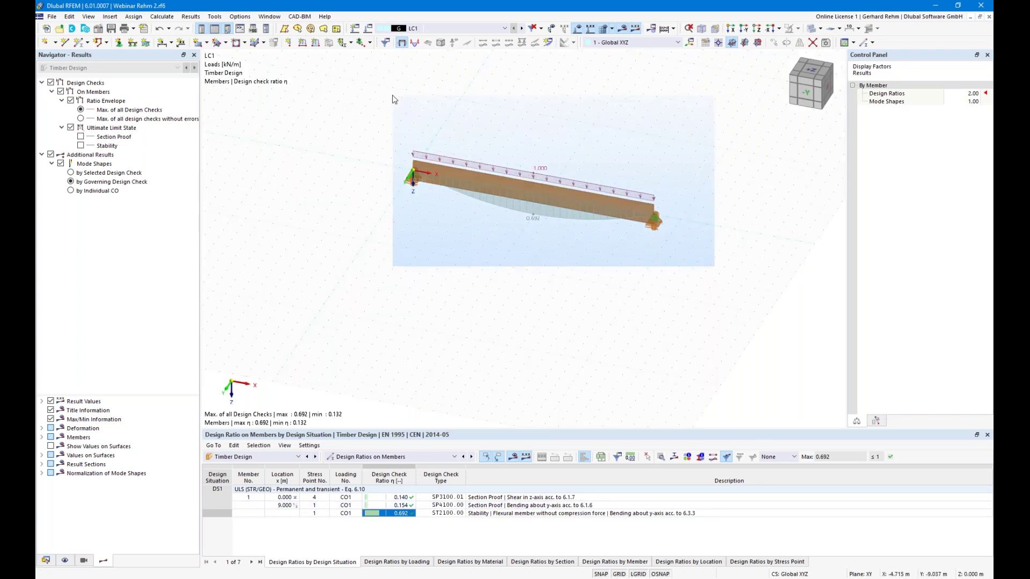
{"action": "left_click_drag", "start_coordinate": [410, 176], "coordinate": [367, 244], "text": "ctrl"}
{"action": "key", "text": "ctrl+z"}
{"action": "left_click", "coordinate": [545, 182]}
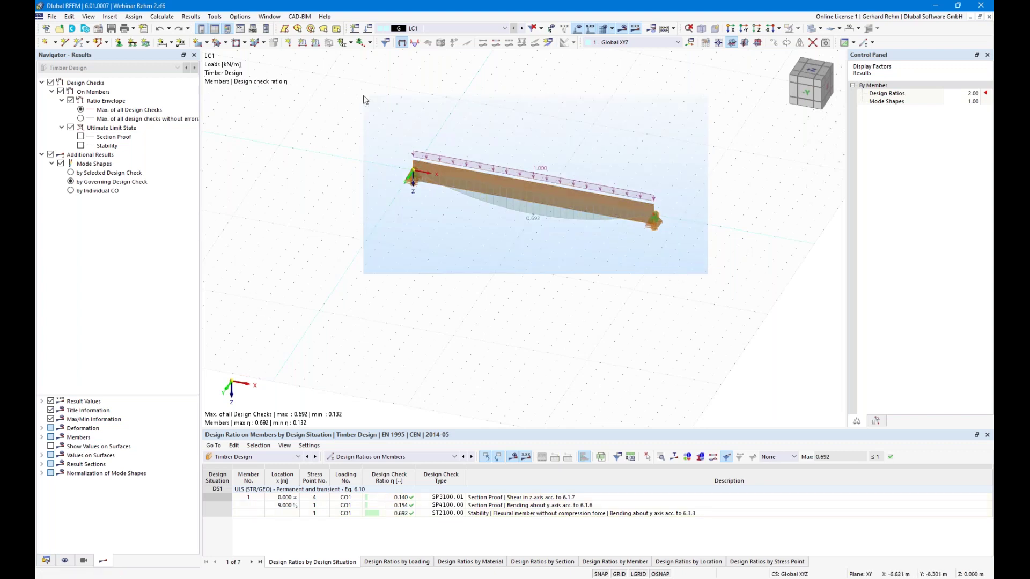
{"action": "left_click_drag", "start_coordinate": [414, 172], "coordinate": [370, 248], "text": "ctrl"}
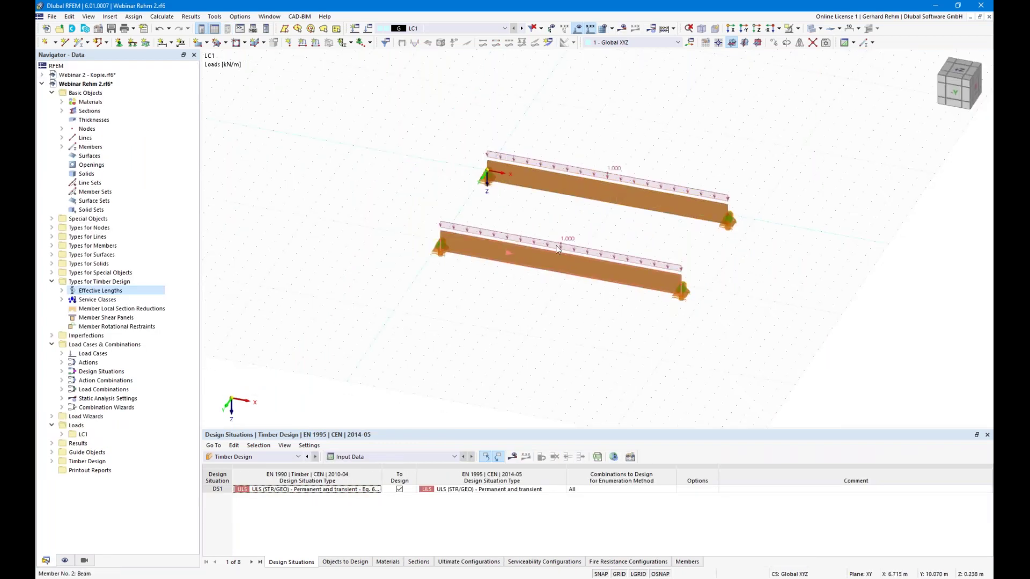
Step: Create new effective lengths for member 2 using the eigenvalue method, considering only lateral-torsional buckling with flexural buckling about both axes disabled
{"action": "double_click", "coordinate": [529, 263]}
{"action": "left_click", "coordinate": [301, 135]}
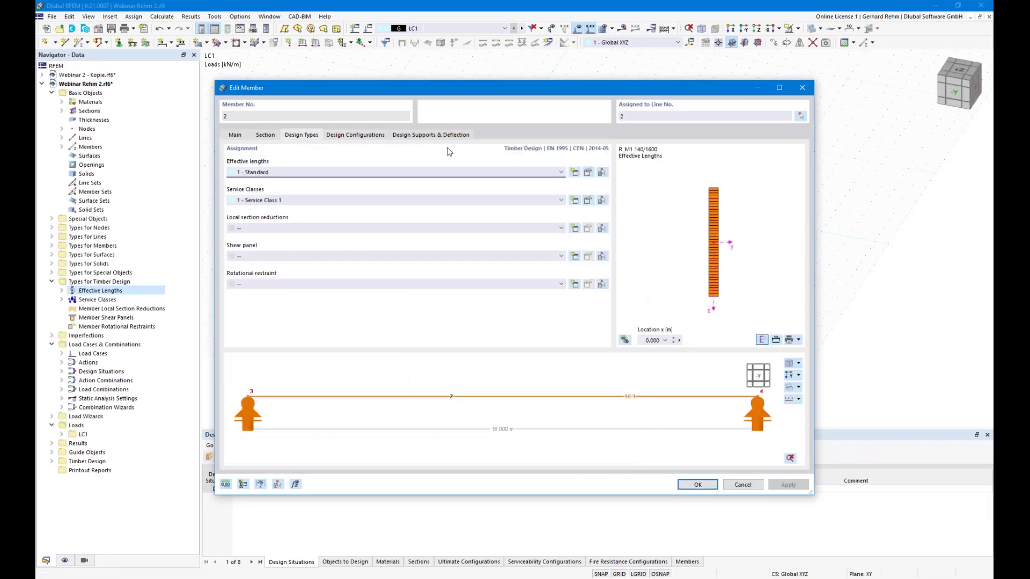
{"action": "left_click", "coordinate": [565, 176]}
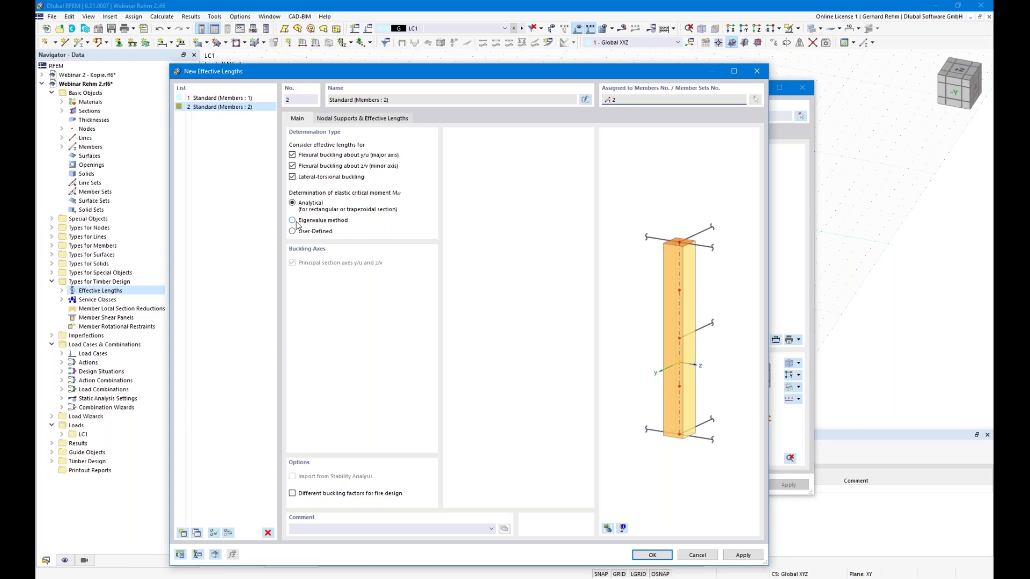
{"action": "left_click", "coordinate": [293, 220]}
{"action": "left_click", "coordinate": [292, 155]}
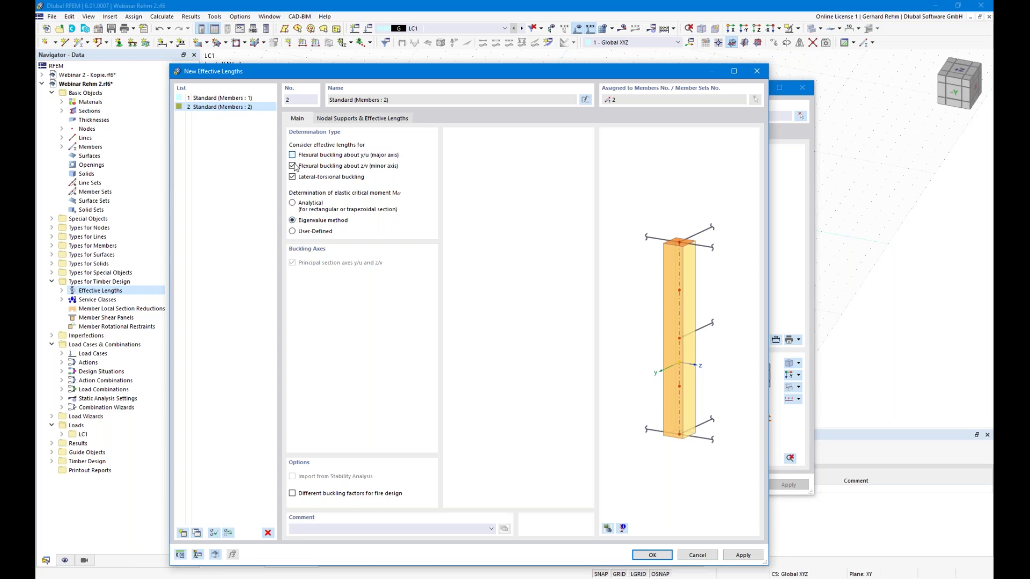
Step: Review the nodal support types of member 2's effective lengths against the model preview and accept the effective lengths and member settings
{"action": "left_click", "coordinate": [333, 119]}
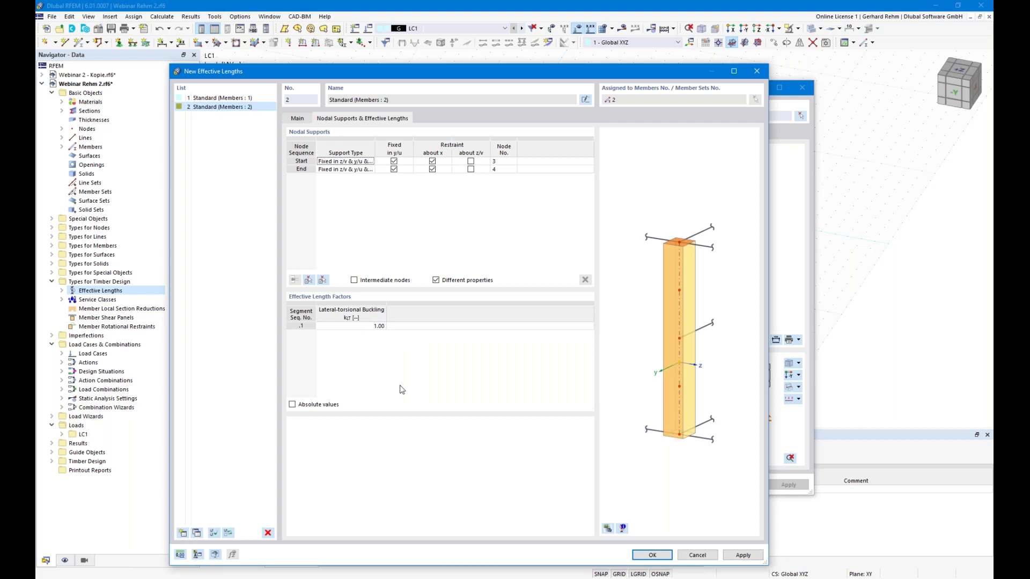
{"action": "left_click", "coordinate": [611, 529]}
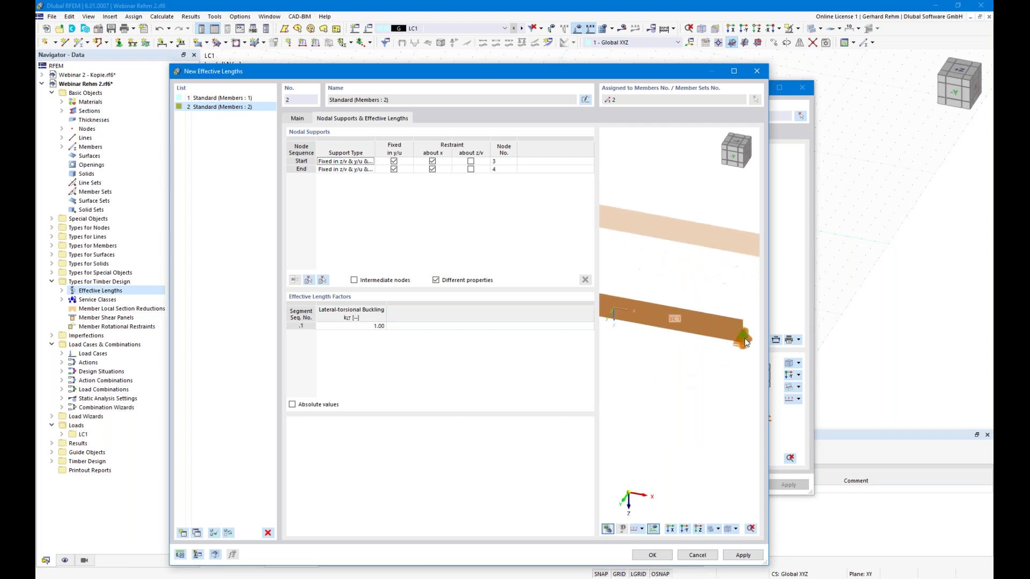
{"action": "middle_click_drag", "start_coordinate": [695, 344], "coordinate": [601, 345], "text": "ctrl"}
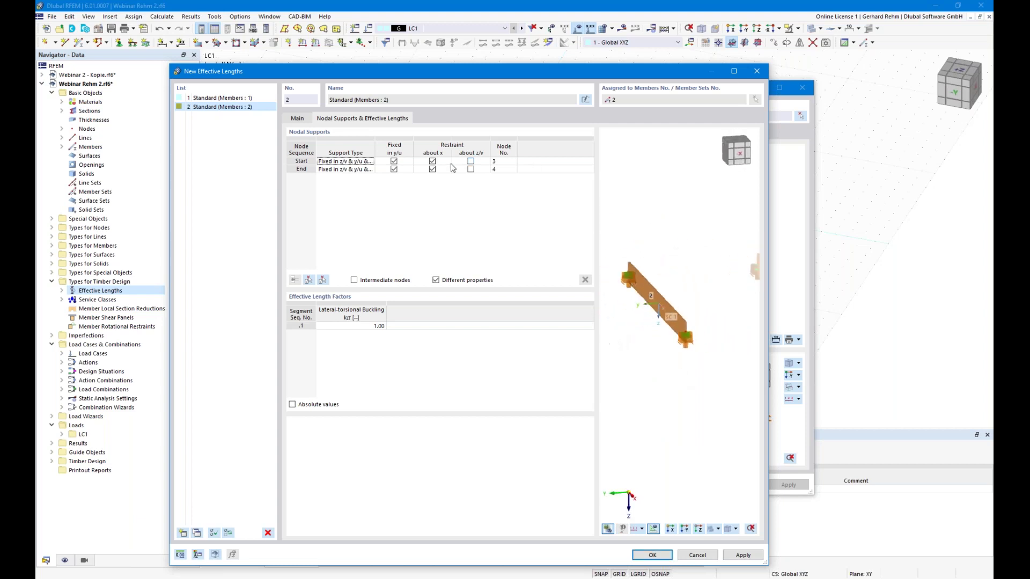
{"action": "left_click", "coordinate": [355, 163]}
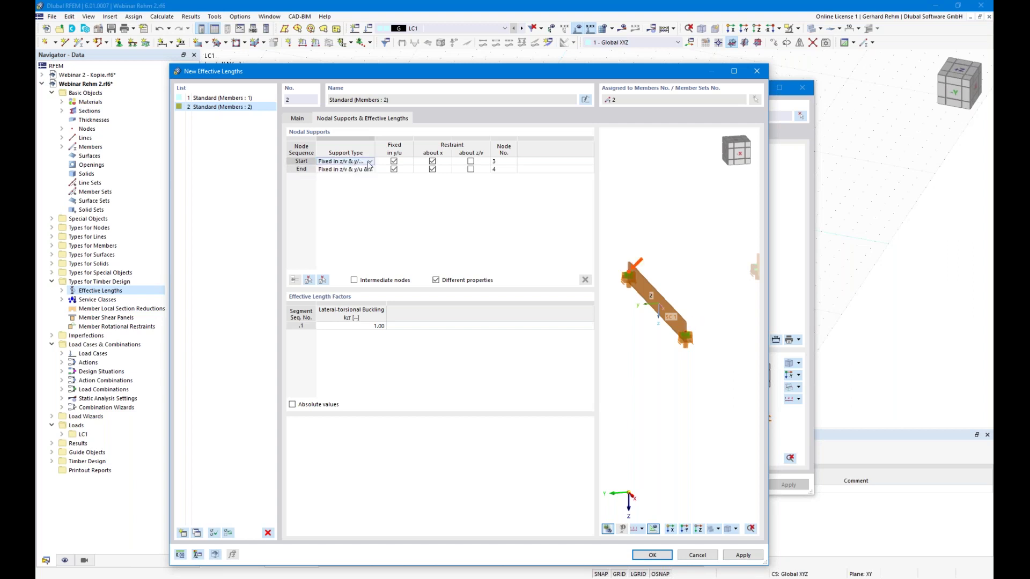
{"action": "left_click", "coordinate": [370, 162]}
{"action": "left_click", "coordinate": [369, 163]}
{"action": "left_click", "coordinate": [653, 555]}
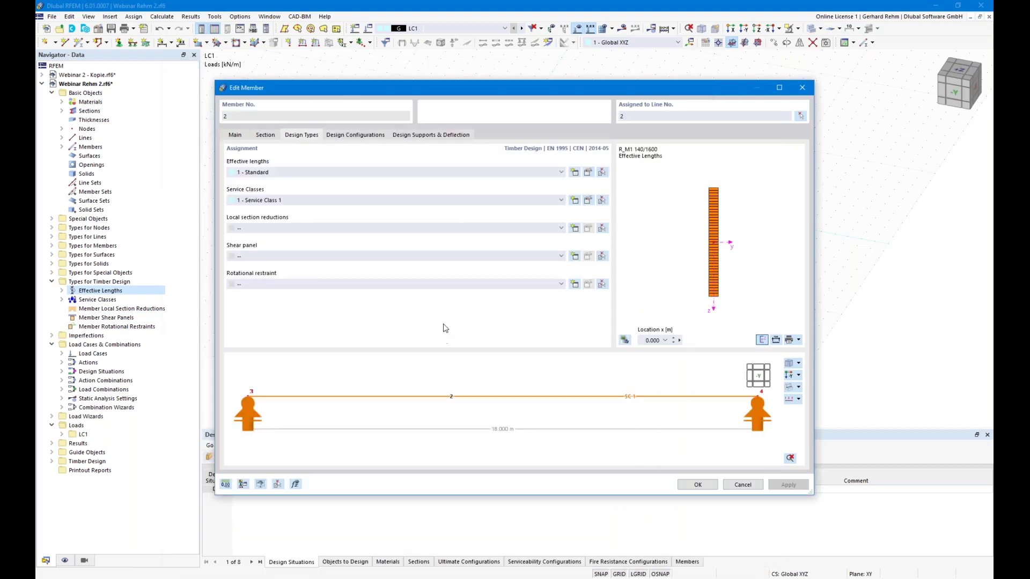
{"action": "left_click", "coordinate": [697, 486]}
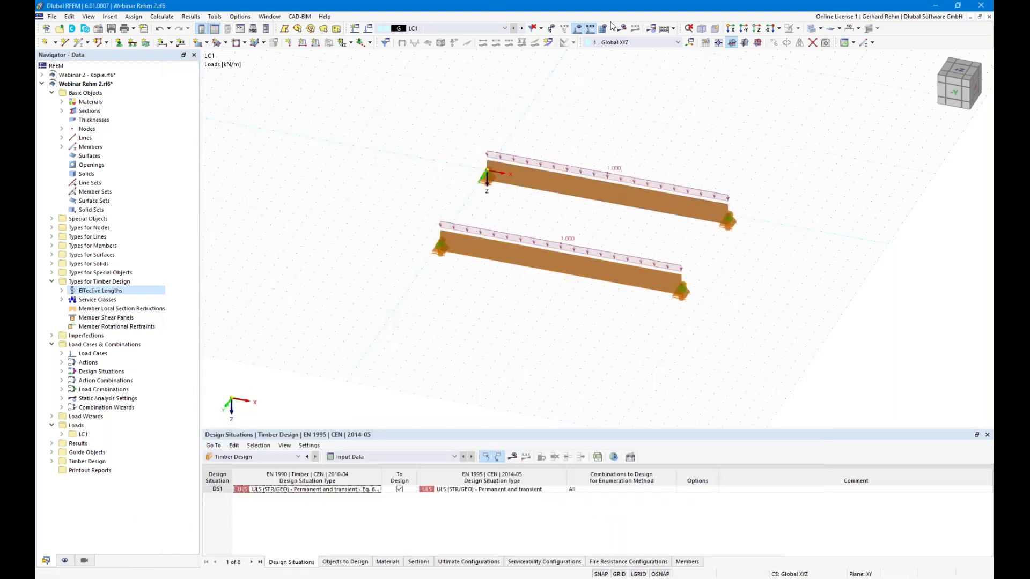
Step: Calculate the static analysis and timber design results, and bring up the design ratios for both beams
{"action": "left_click", "coordinate": [621, 30]}
{"action": "left_click", "coordinate": [554, 338]}
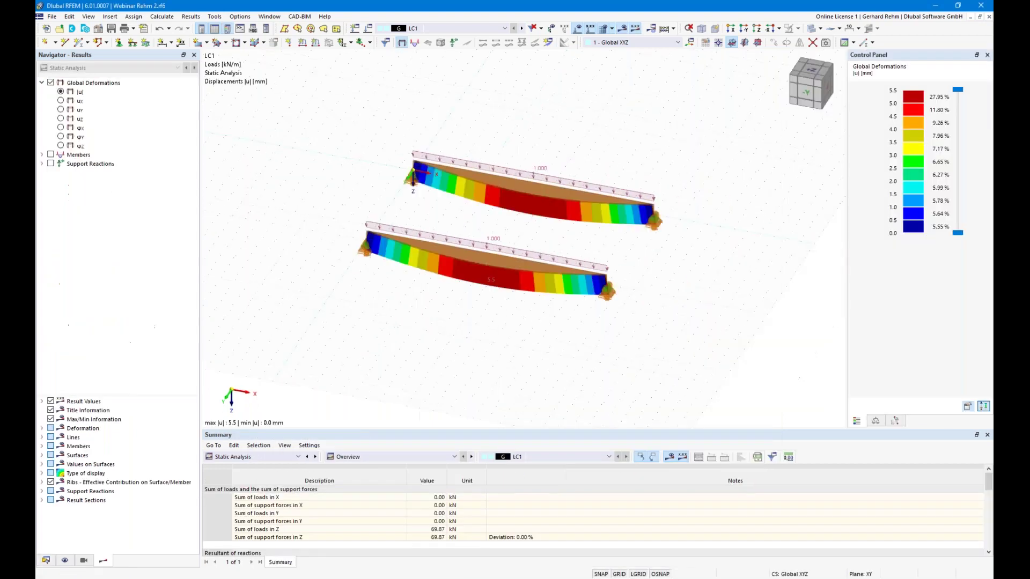
{"action": "left_click", "coordinate": [252, 456]}
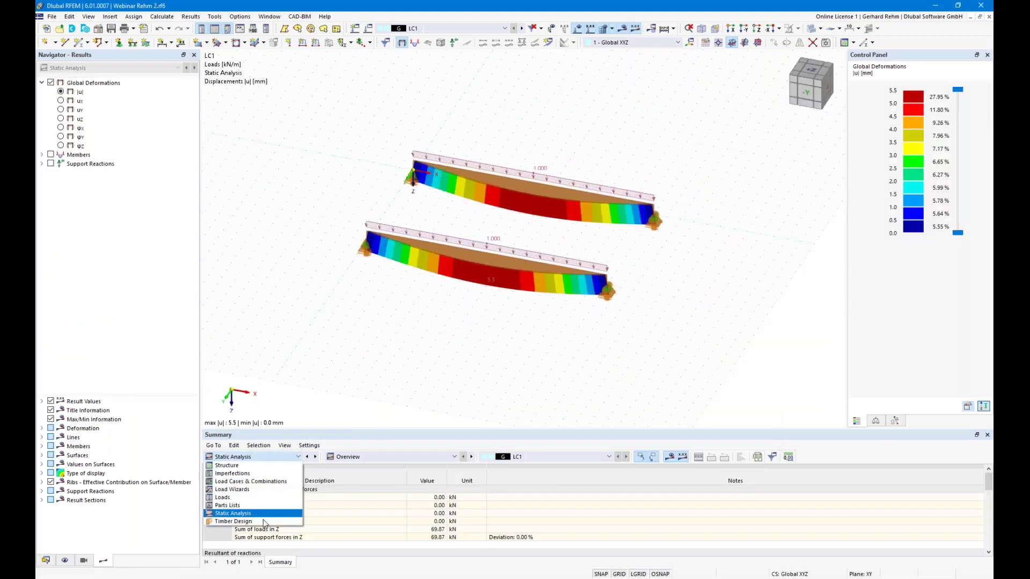
{"action": "left_click", "coordinate": [249, 523]}
{"action": "left_click", "coordinate": [517, 457]}
{"action": "left_click", "coordinate": [555, 337]}
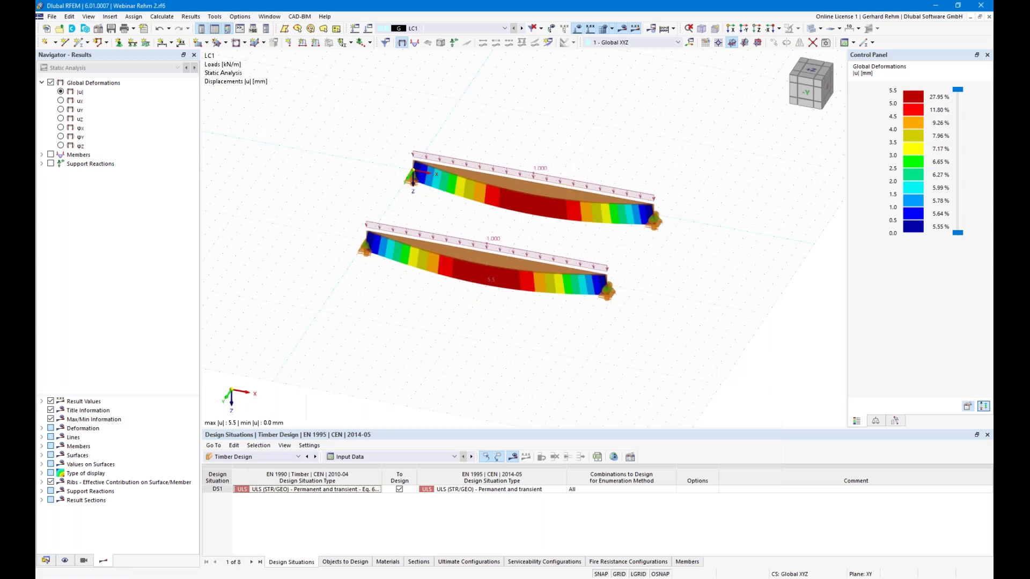
Step: Examine the stability parameters of the Standard ultimate configuration, including the load application position, without changing them
{"action": "left_click", "coordinate": [45, 560]}
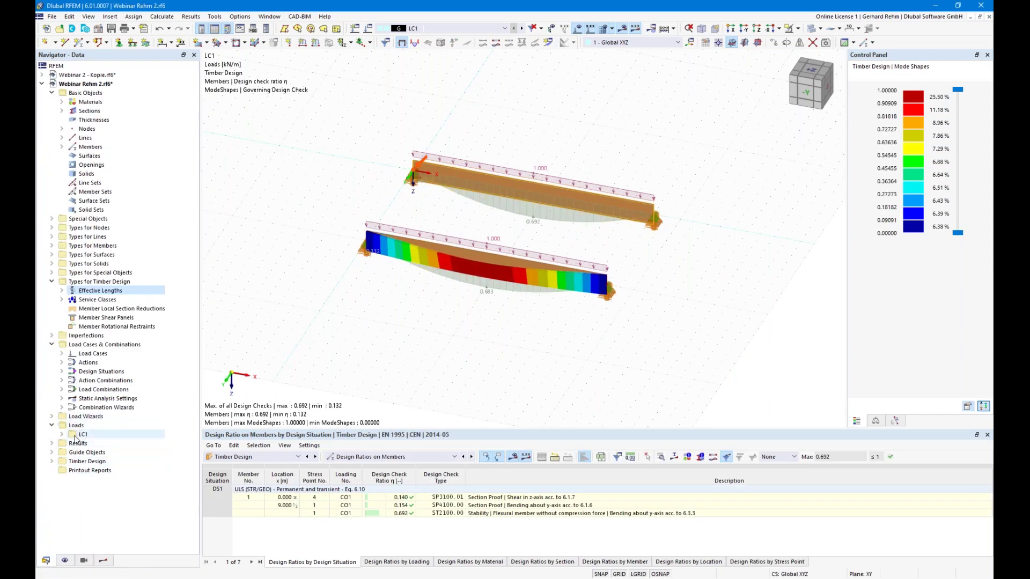
{"action": "double_click", "coordinate": [78, 462]}
{"action": "left_click", "coordinate": [86, 507]}
{"action": "double_click", "coordinate": [86, 507]}
{"action": "double_click", "coordinate": [117, 514]}
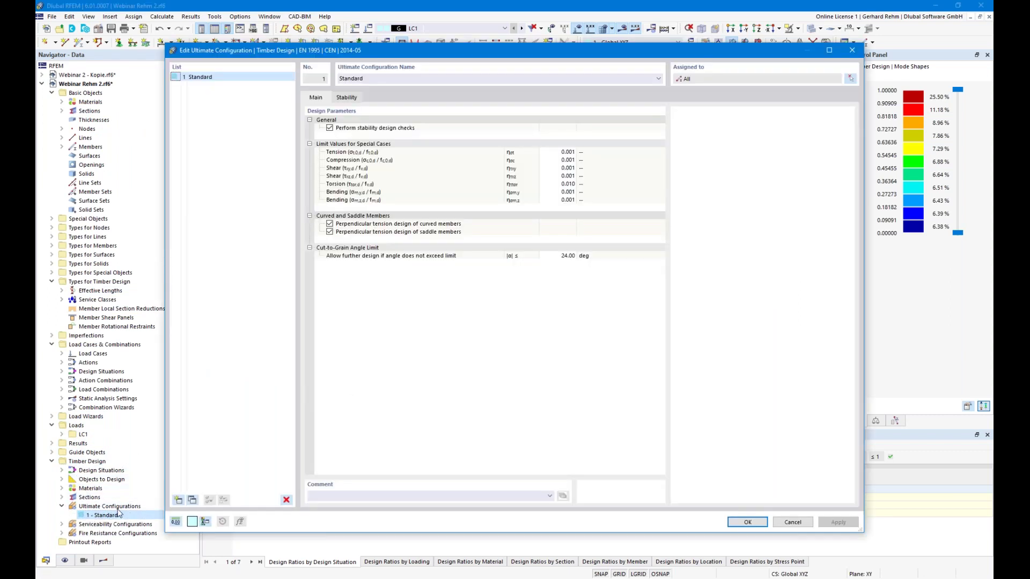
{"action": "left_click", "coordinate": [350, 99]}
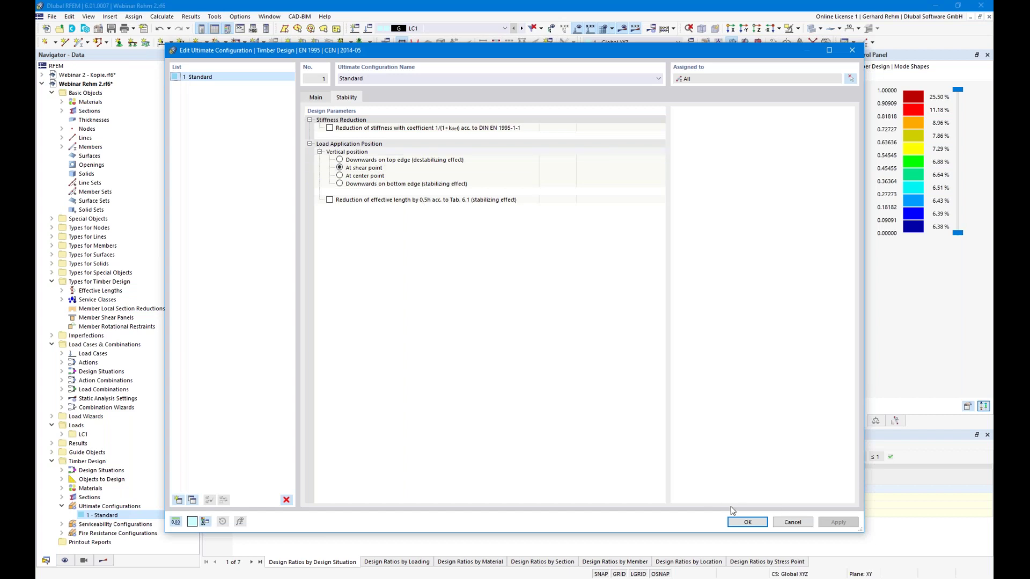
{"action": "left_click", "coordinate": [793, 523]}
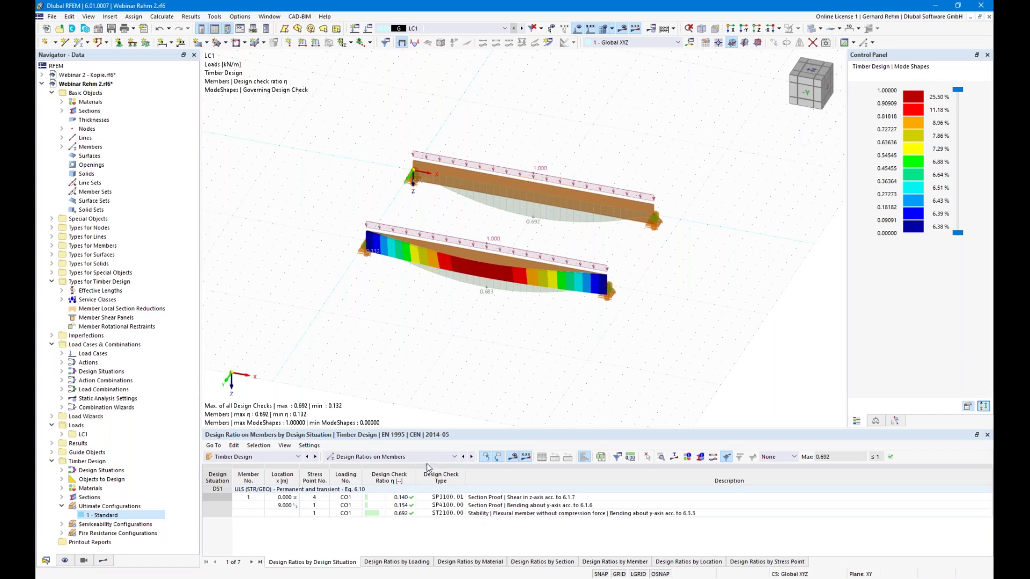
Step: List the design ratios by member and compare the ST2100 stability check details of members 1 and 2
{"action": "left_click", "coordinate": [583, 560]}
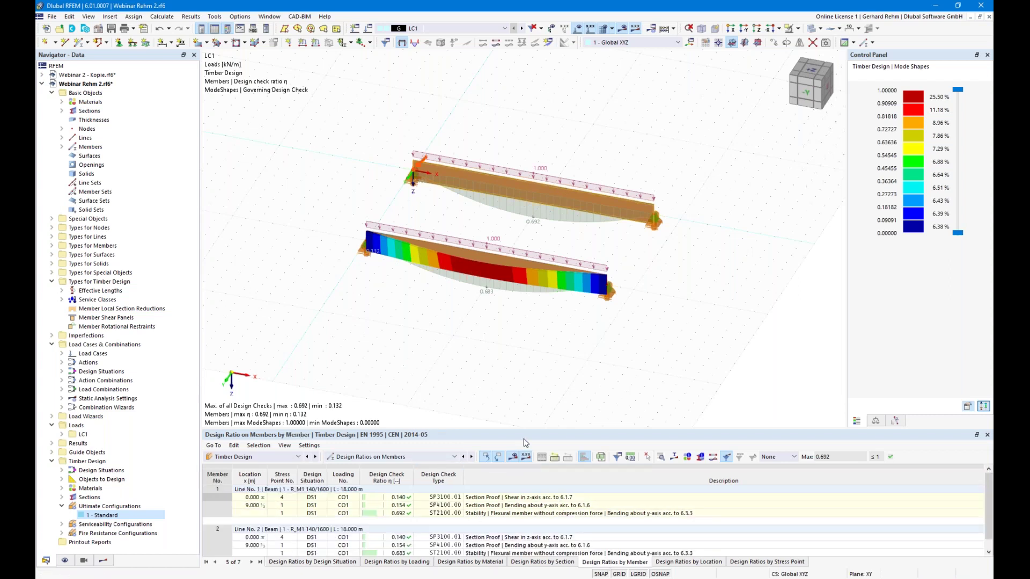
{"action": "left_click_drag", "start_coordinate": [526, 434], "coordinate": [528, 349]}
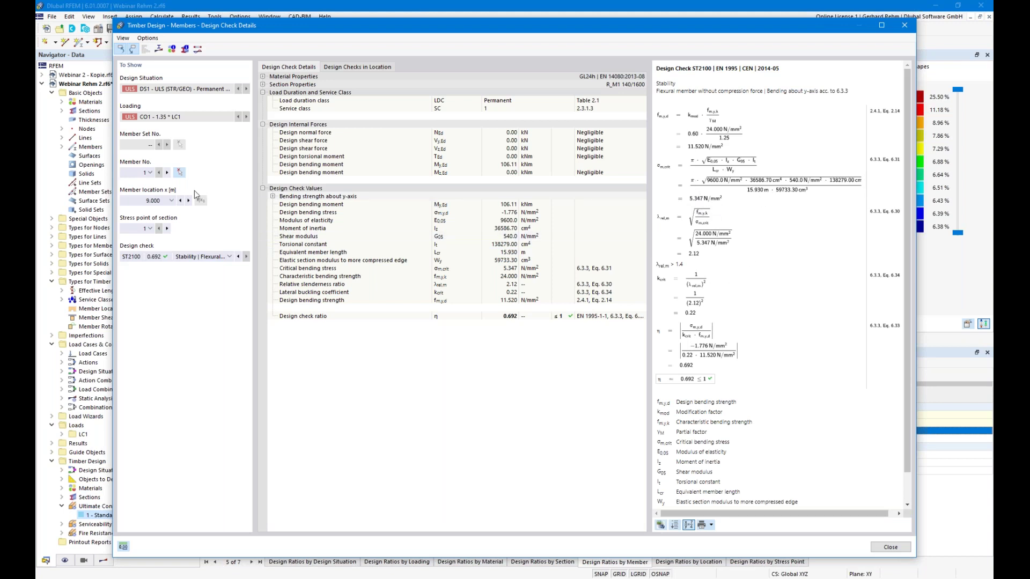
{"action": "left_click", "coordinate": [167, 172]}
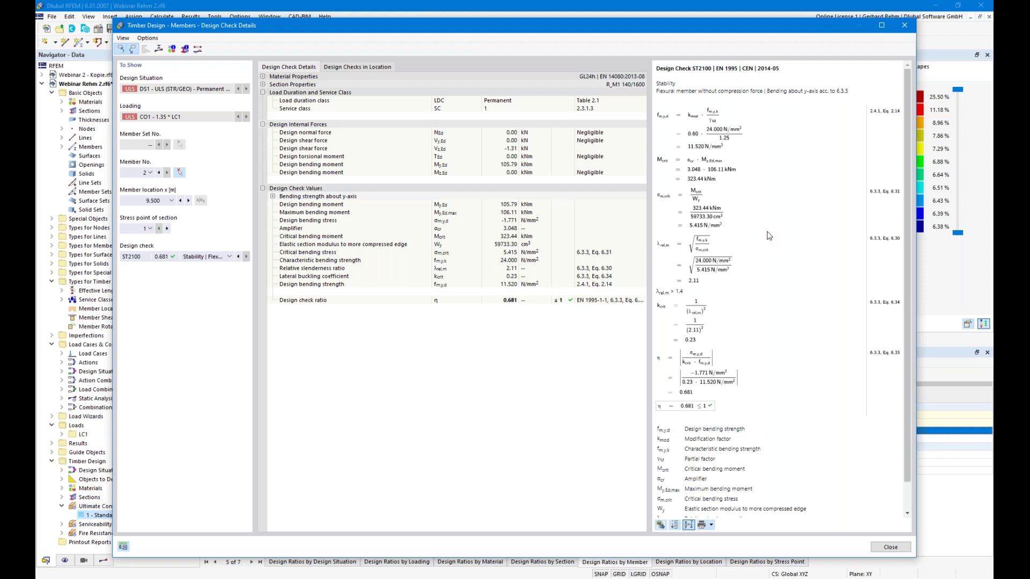
{"action": "left_click", "coordinate": [890, 547]}
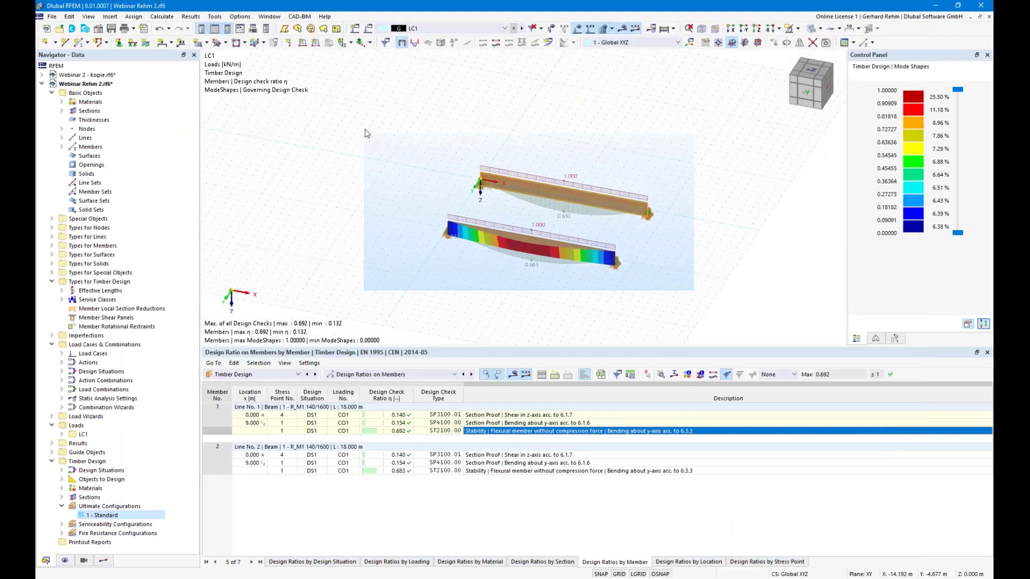
Step: Copy both beams with their supports and loads along the X direction beside the originals
{"action": "left_click_drag", "start_coordinate": [707, 223], "coordinate": [709, 223], "text": "ctrl"}
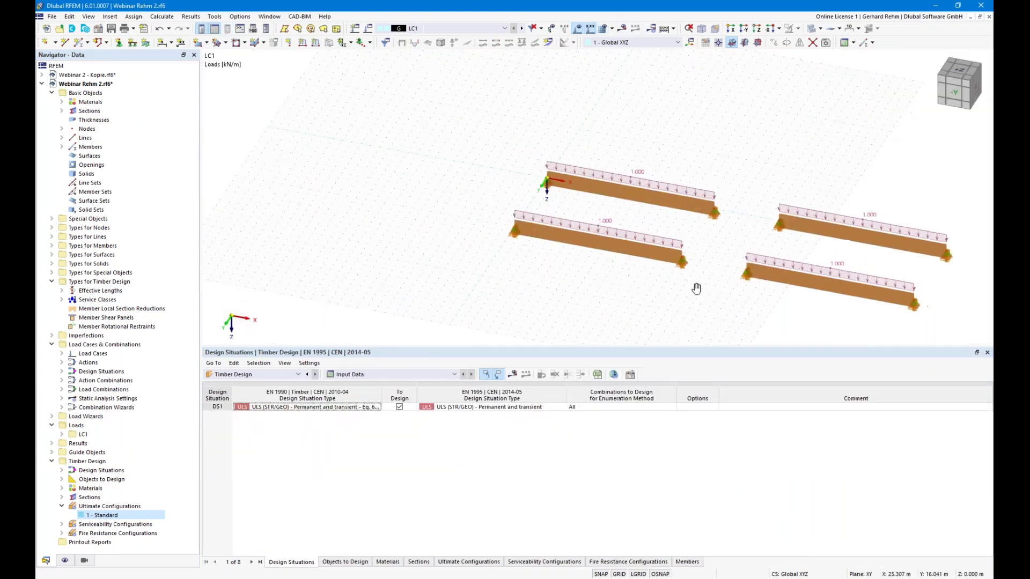
{"action": "left_click_drag", "start_coordinate": [687, 190], "coordinate": [677, 145]}
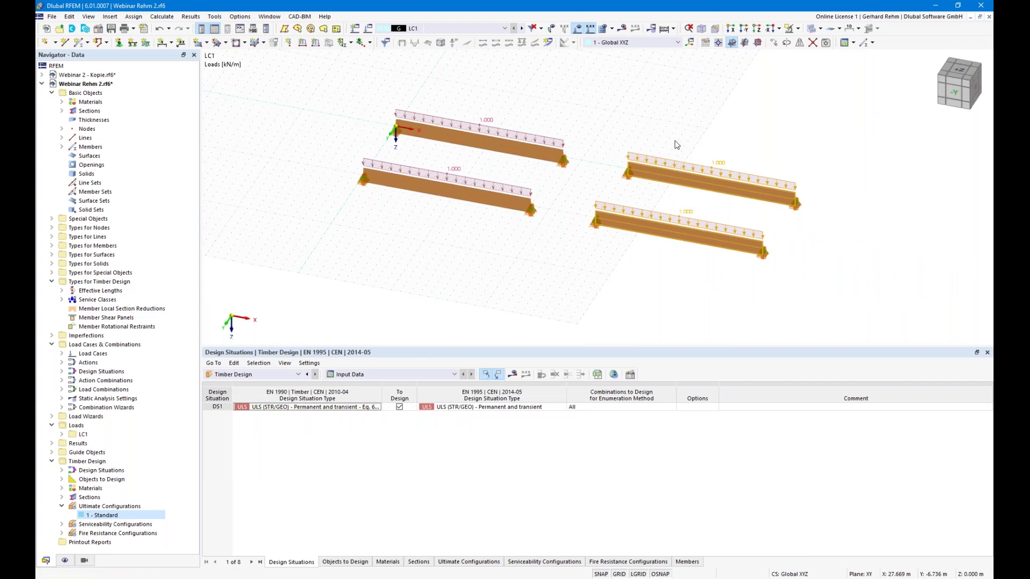
{"action": "left_click", "coordinate": [717, 279]}
{"action": "left_click_drag", "start_coordinate": [717, 279], "coordinate": [673, 162]}
{"action": "left_click", "coordinate": [630, 297]}
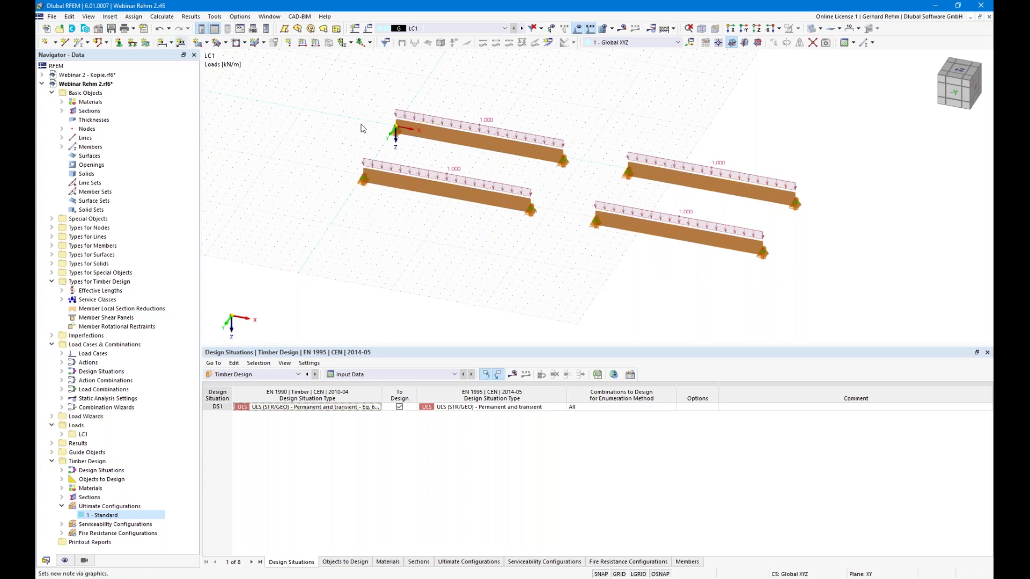
Step: Assign the shortcut Ctrl+T to the Divide Member Using N Intermediate Nodes command in the menu and toolbar customization
{"action": "left_click", "coordinate": [69, 17]}
{"action": "mouse_move", "coordinate": [89, 18]}
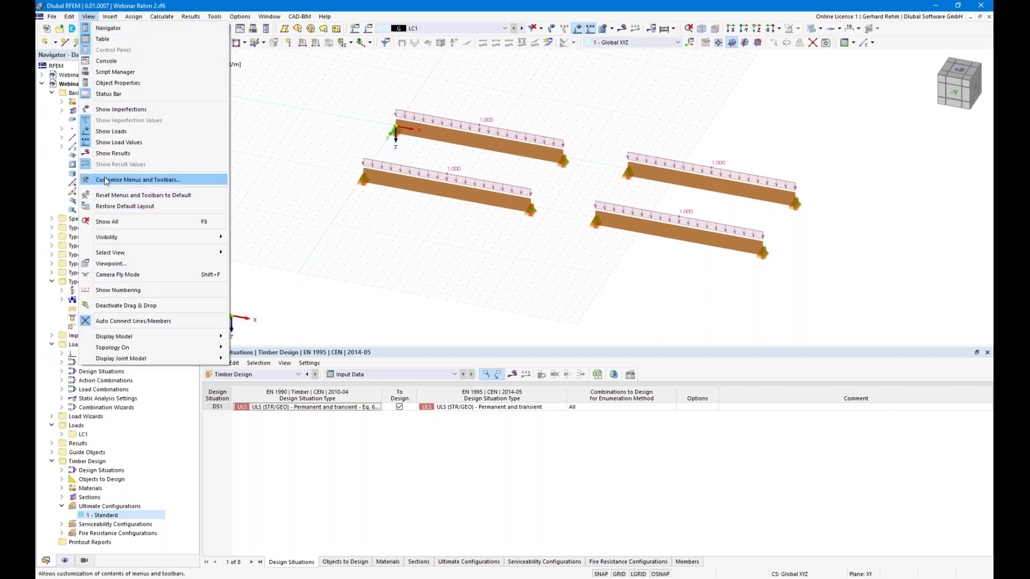
{"action": "left_click", "coordinate": [113, 181]}
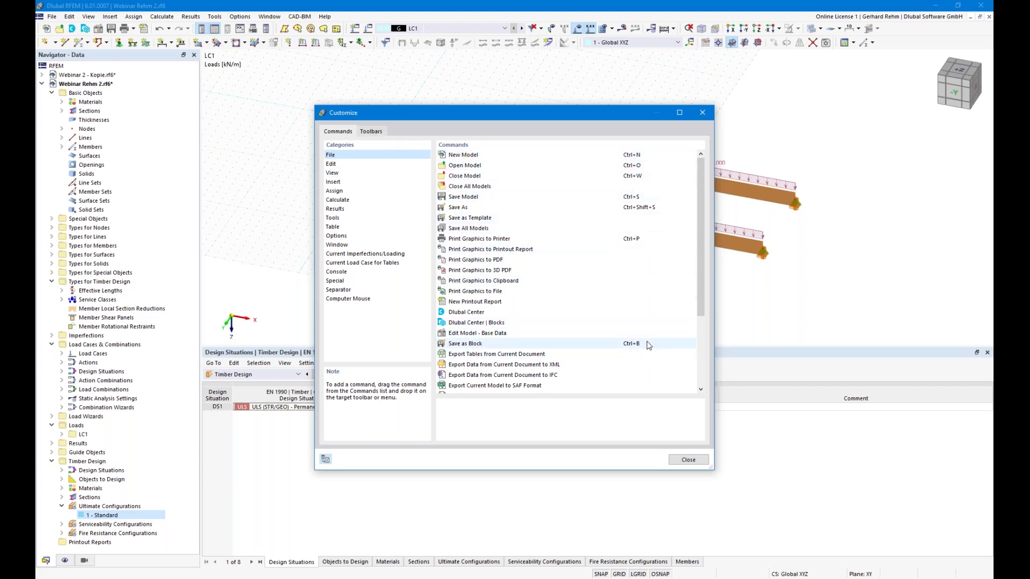
{"action": "left_click", "coordinate": [333, 217]}
{"action": "scroll", "coordinate": [474, 320], "scroll_direction": "down", "scroll_amount": 1}
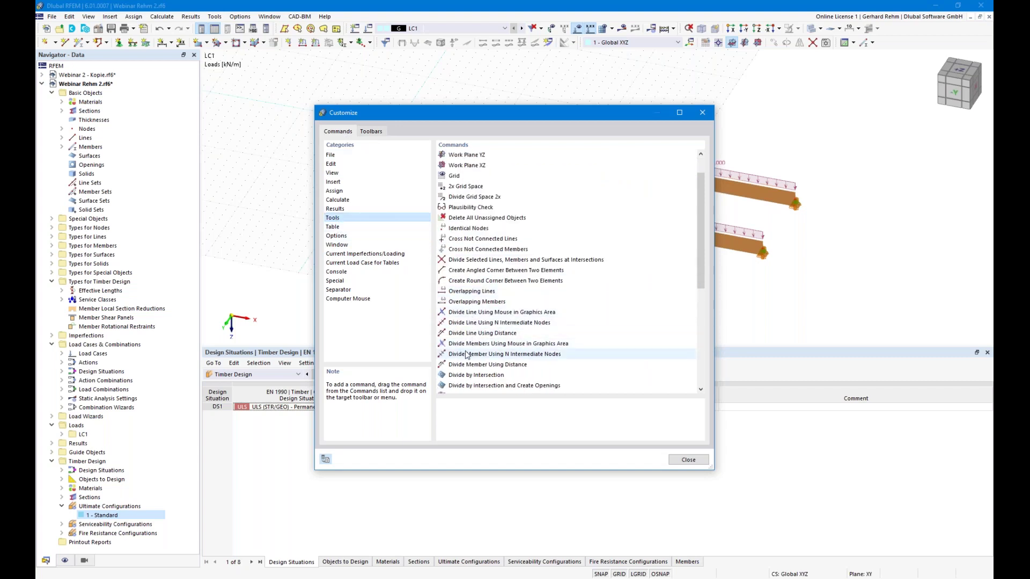
{"action": "left_click_drag", "start_coordinate": [479, 359], "coordinate": [658, 356]}
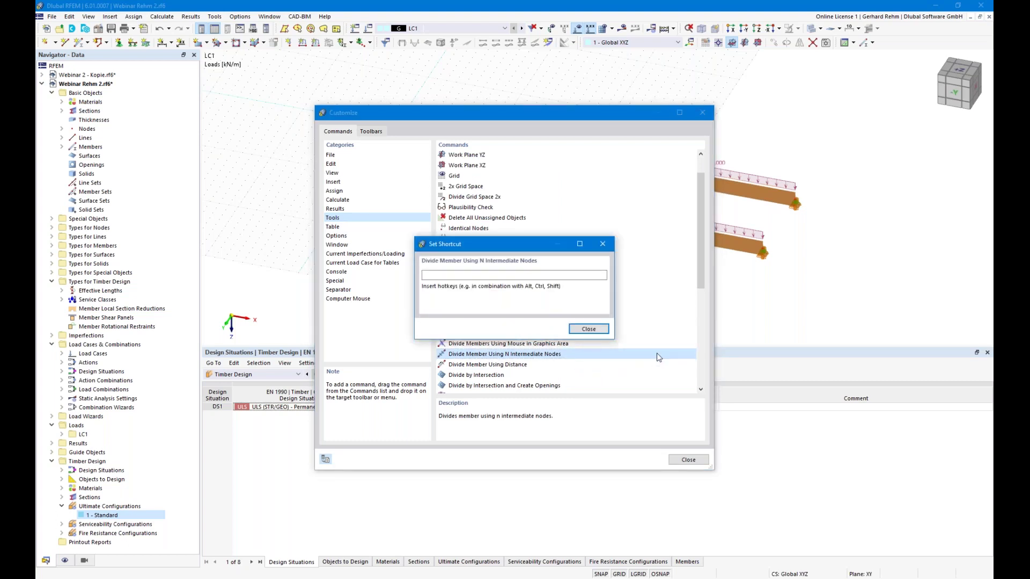
{"action": "key", "text": "ctrl+t"}
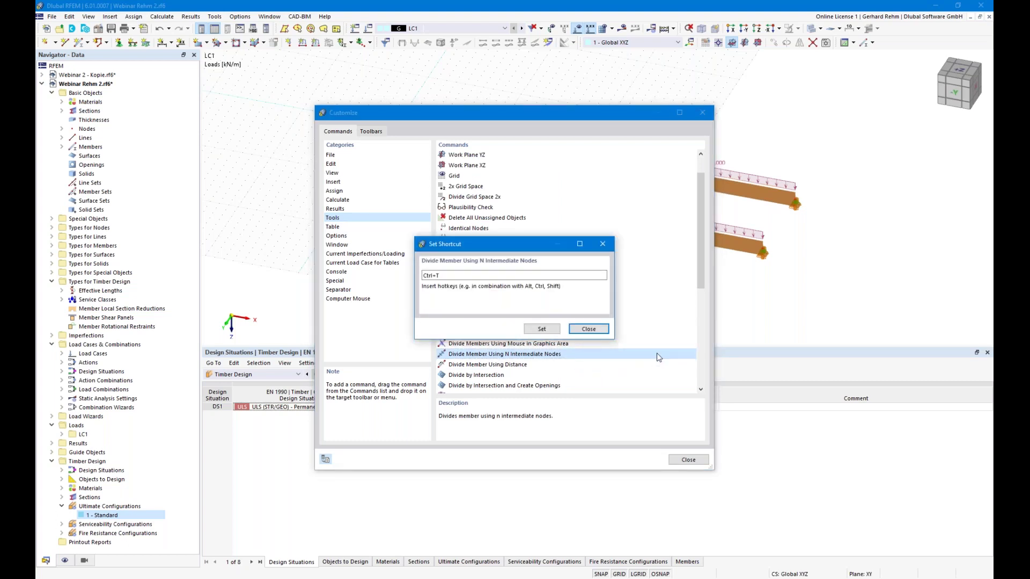
{"action": "left_click", "coordinate": [541, 330]}
{"action": "left_click", "coordinate": [689, 460]}
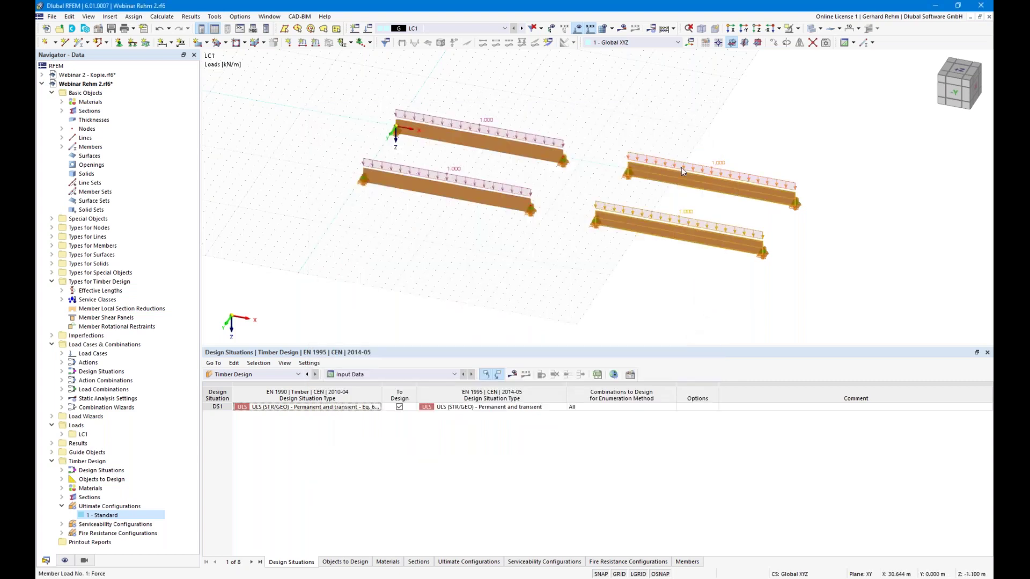
Step: Create 2 on-member intermediate nodes on each of the two copied beams without splitting the members, and display the model as wireframe
{"action": "key", "text": "ctrl+t"}
{"action": "left_click", "coordinate": [325, 206]}
{"action": "type", "text": "2"}
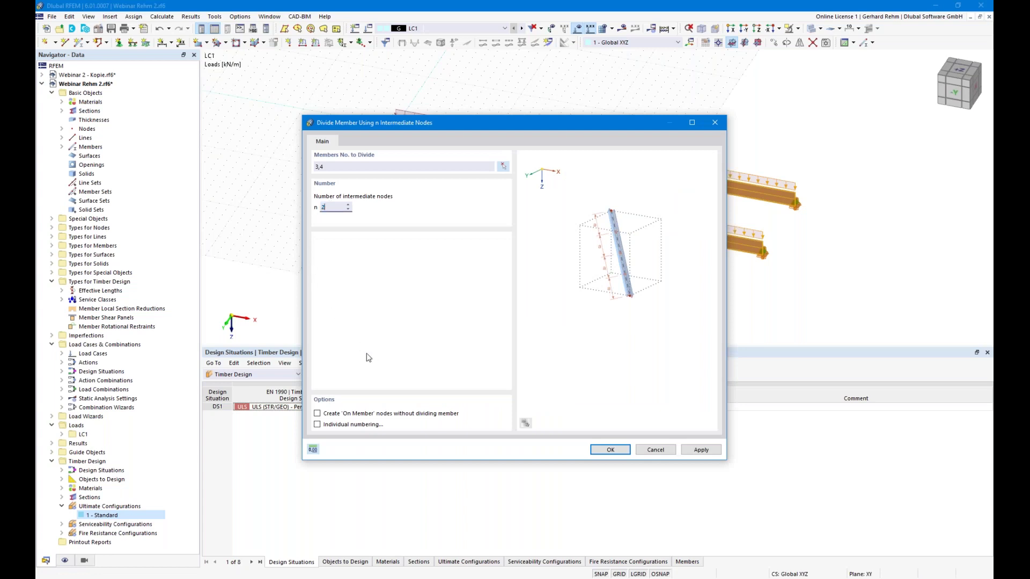
{"action": "left_click", "coordinate": [610, 450]}
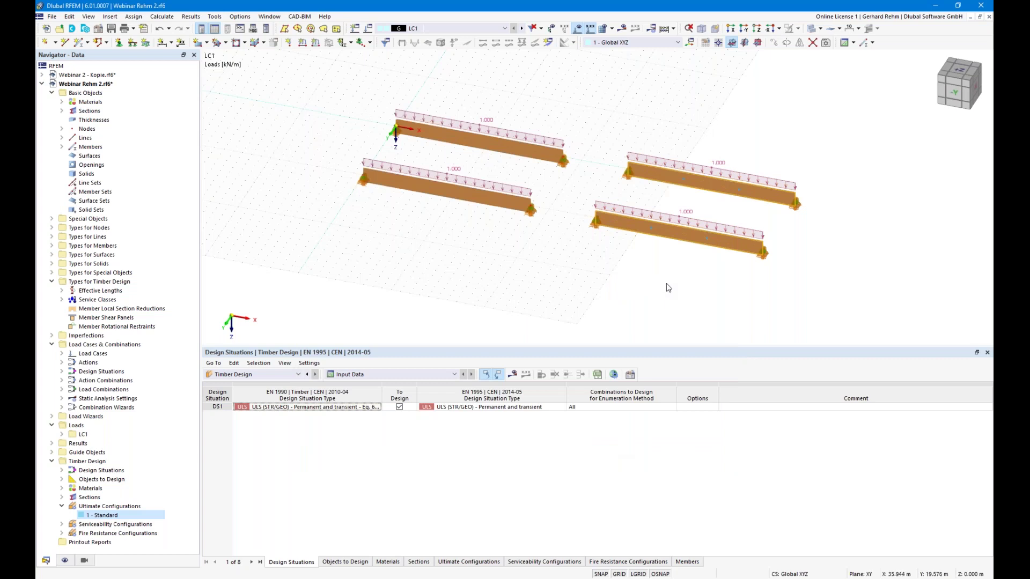
{"action": "left_click", "coordinate": [745, 43]}
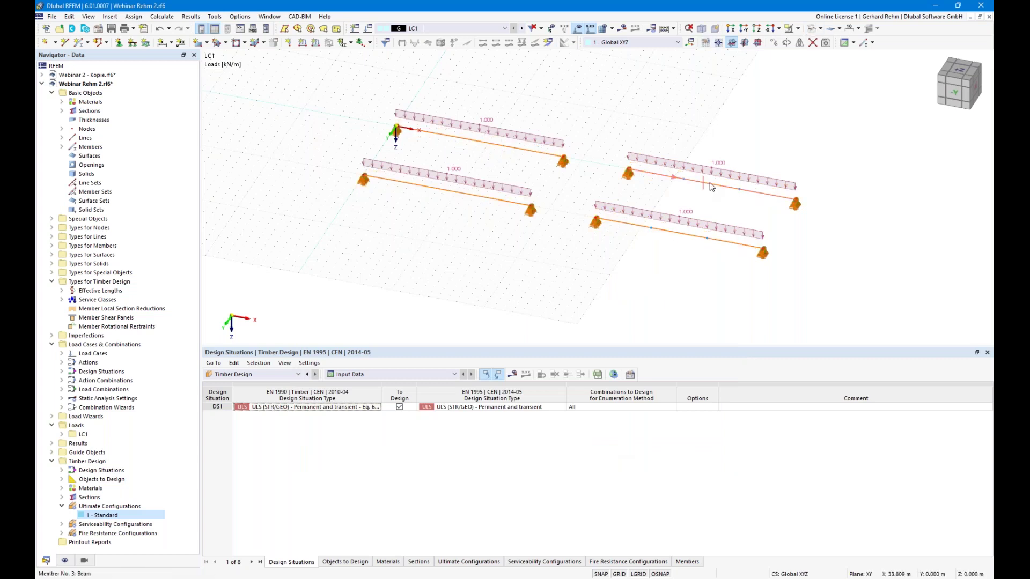
Step: Check the main properties of member 3, including its length and nodes on member, without changing them
{"action": "double_click", "coordinate": [711, 186]}
{"action": "left_click_drag", "start_coordinate": [486, 86], "coordinate": [491, 265]}
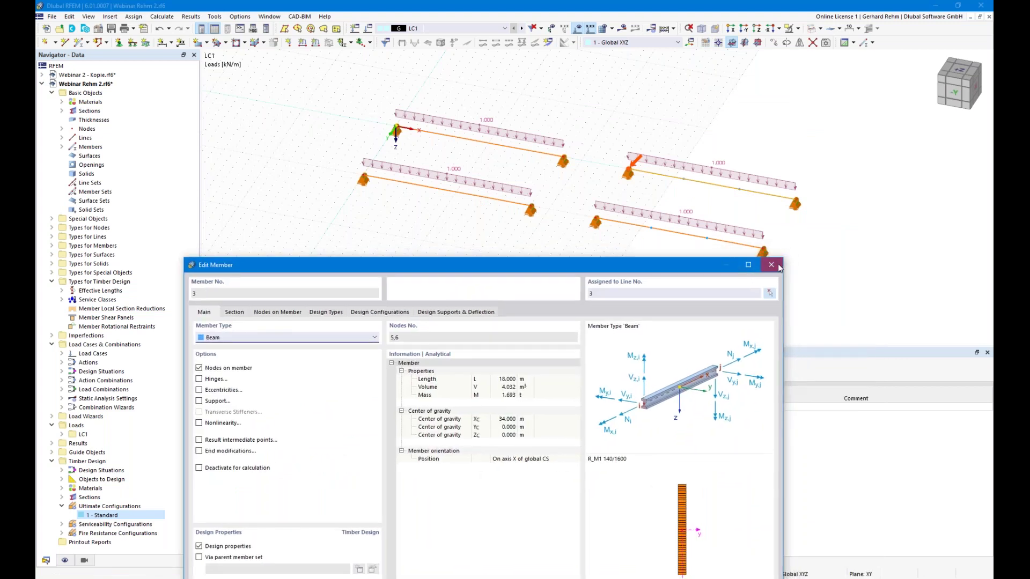
{"action": "left_click", "coordinate": [771, 265]}
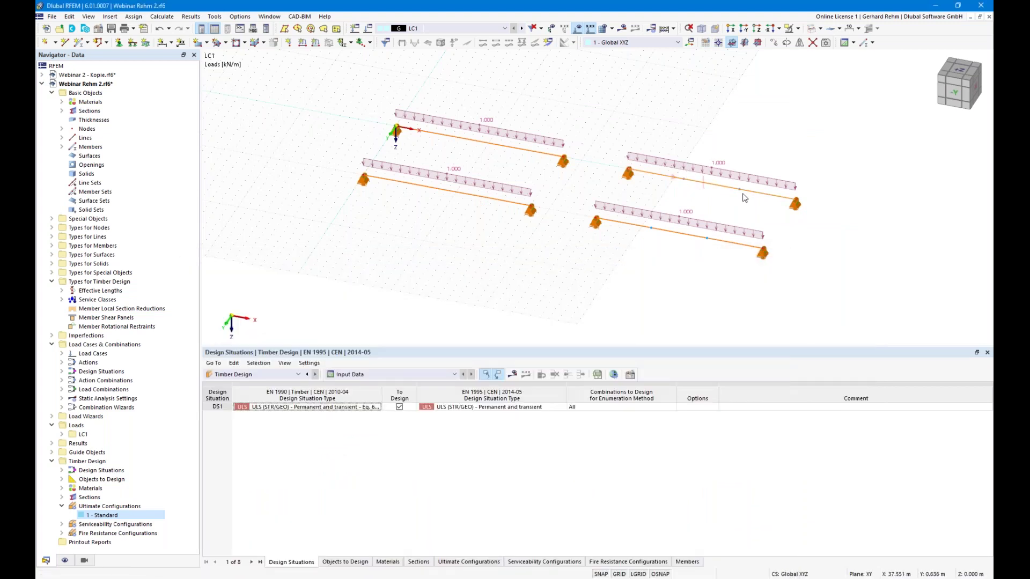
Step: Create new effective lengths for member 3 that exclude flexural buckling about both axes and keep analytical lateral-torsional buckling
{"action": "double_click", "coordinate": [726, 190]}
{"action": "left_click_drag", "start_coordinate": [329, 263], "coordinate": [322, 196]}
{"action": "left_click", "coordinate": [333, 246]}
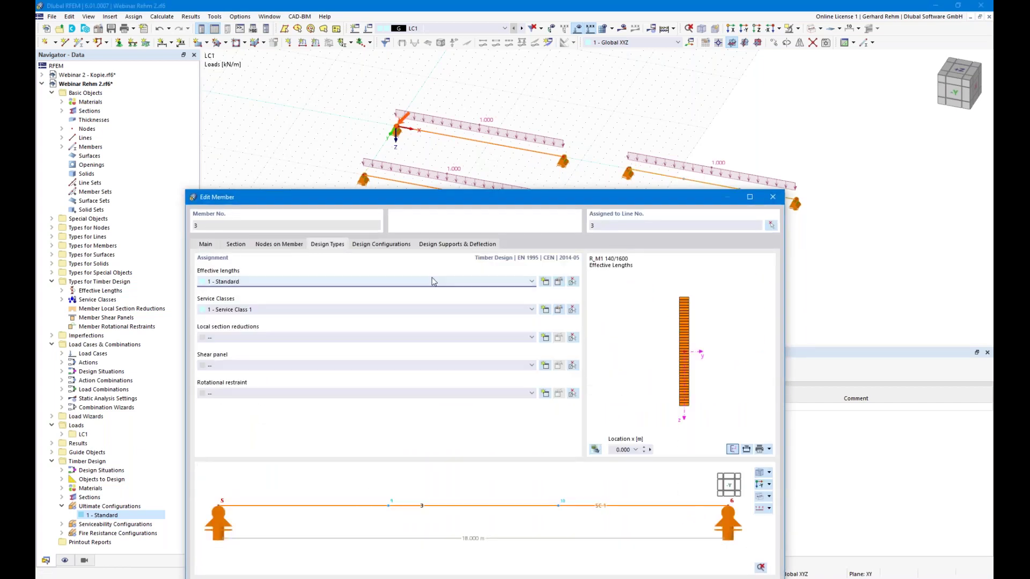
{"action": "left_click", "coordinate": [545, 282]}
{"action": "left_click", "coordinate": [292, 155]}
{"action": "left_click", "coordinate": [292, 166]}
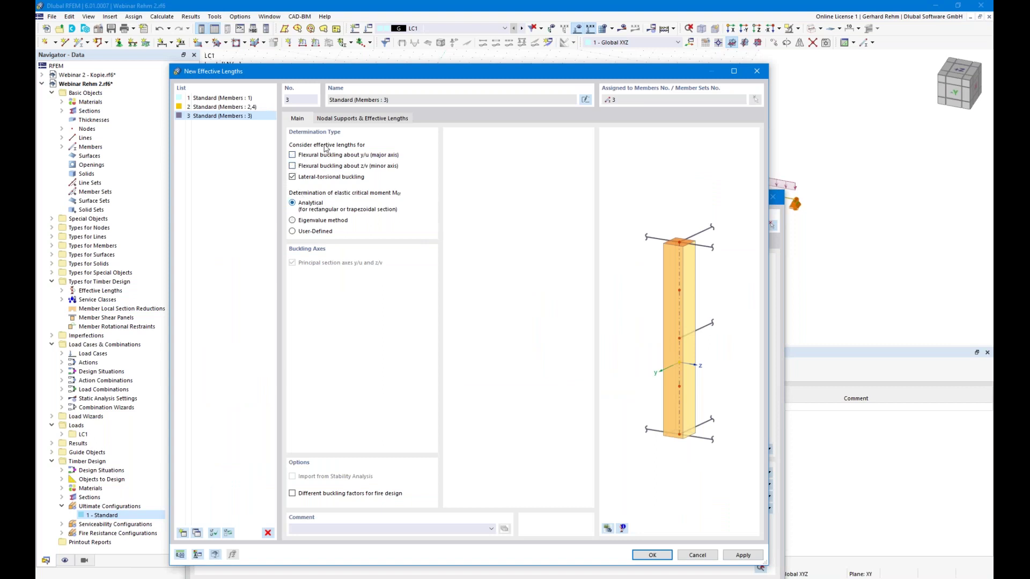
Step: Examine member 3's nodal supports and lateral-torsional buckling length, both as a factor and as an absolute value
{"action": "left_click", "coordinate": [353, 119]}
{"action": "left_click_drag", "start_coordinate": [398, 80], "coordinate": [451, 258]}
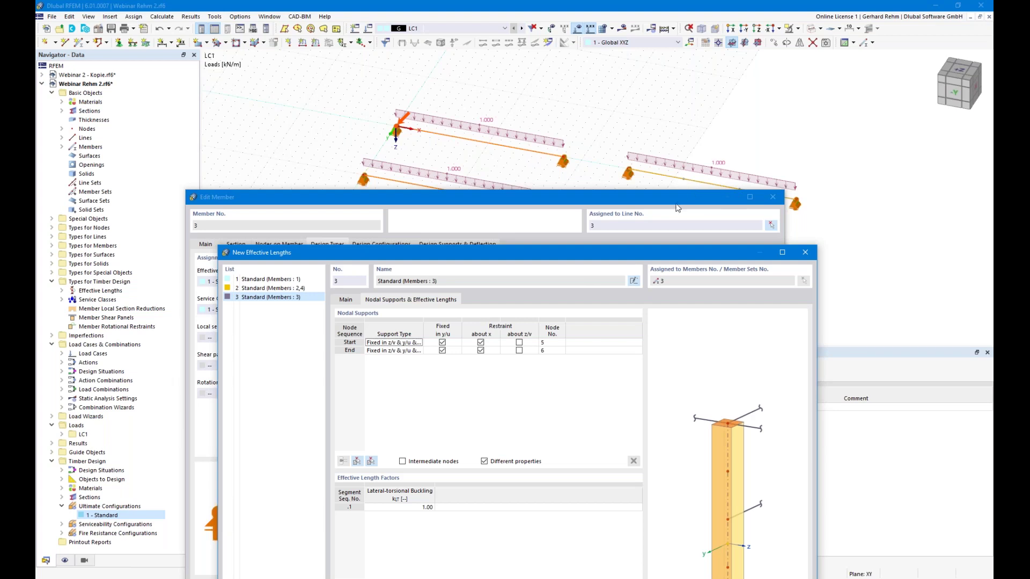
{"action": "left_click", "coordinate": [421, 511]}
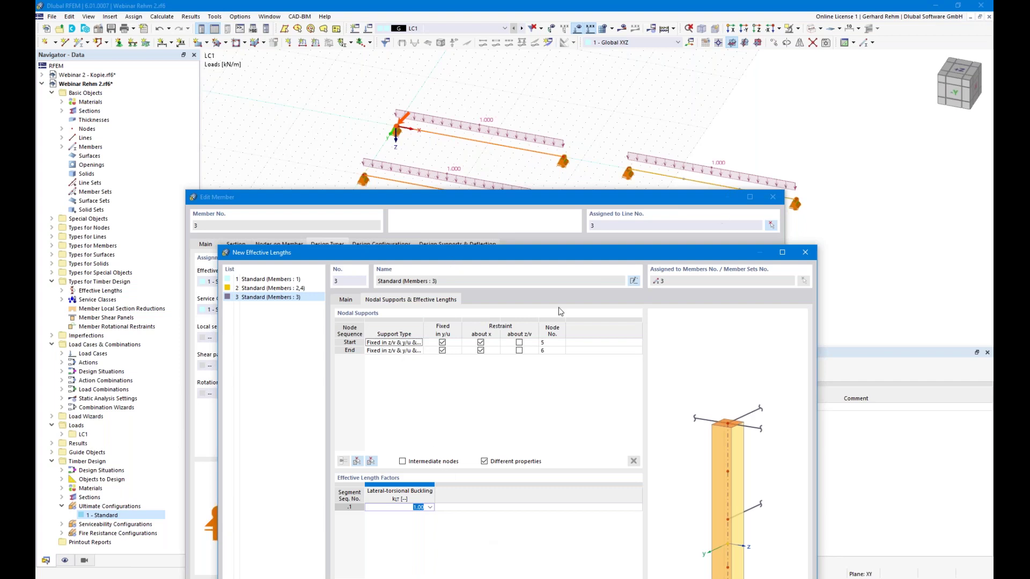
{"action": "left_click_drag", "start_coordinate": [451, 253], "coordinate": [408, 94]}
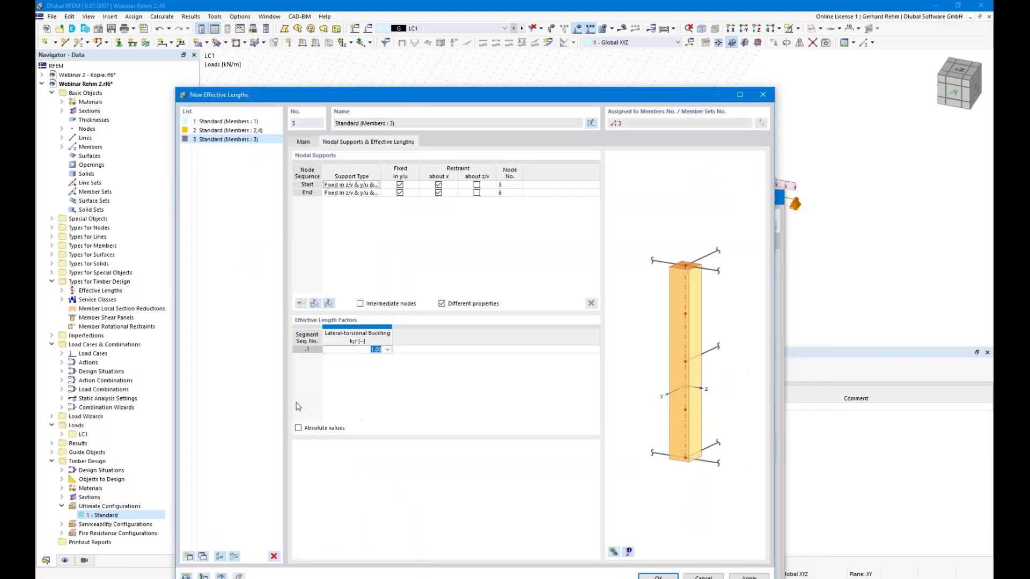
{"action": "left_click", "coordinate": [299, 427]}
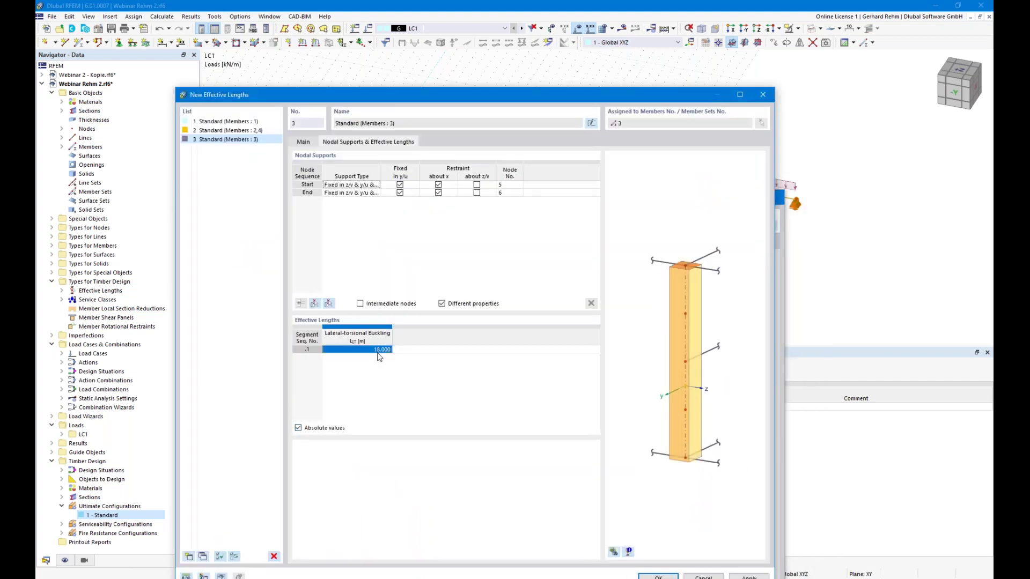
{"action": "left_click", "coordinate": [298, 427]}
{"action": "left_click_drag", "start_coordinate": [401, 103], "coordinate": [454, 190]}
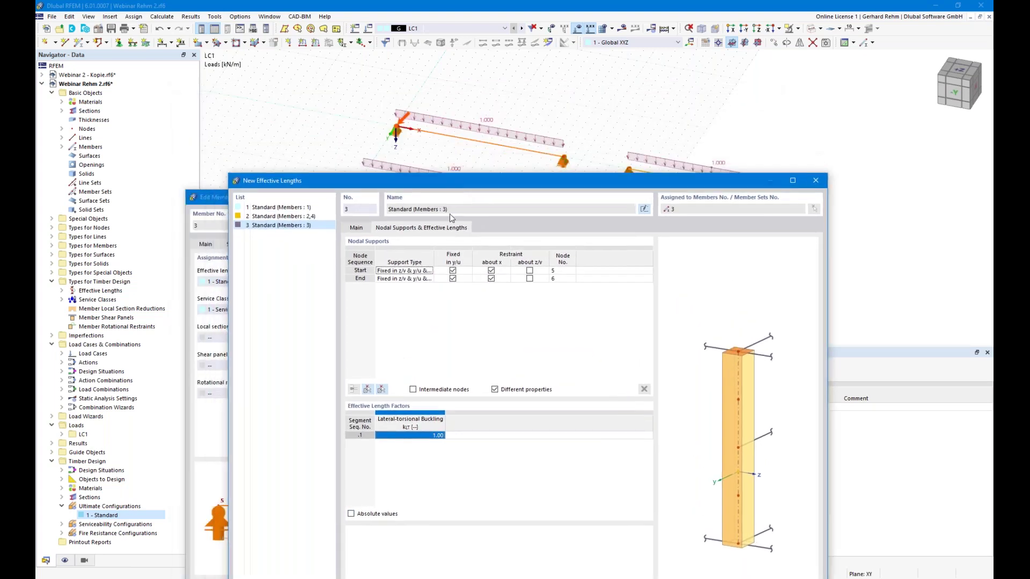
Step: Enable intermediate nodes in the new effective lengths and import the nodes from member 3 in the model
{"action": "left_click", "coordinate": [414, 389]}
{"action": "left_click_drag", "start_coordinate": [593, 185], "coordinate": [580, 220]}
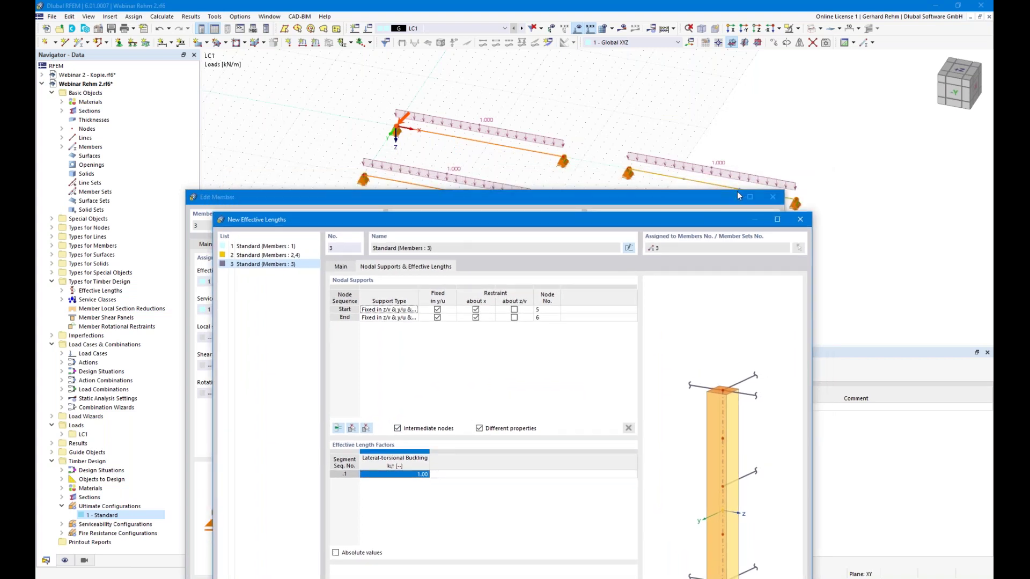
{"action": "left_click", "coordinate": [366, 430]}
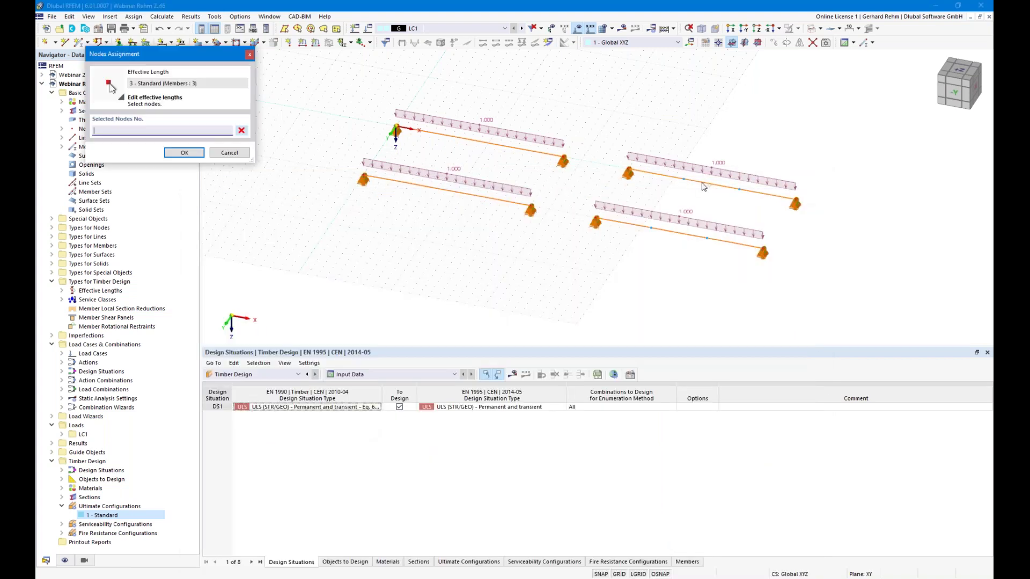
{"action": "left_click", "coordinate": [229, 152]}
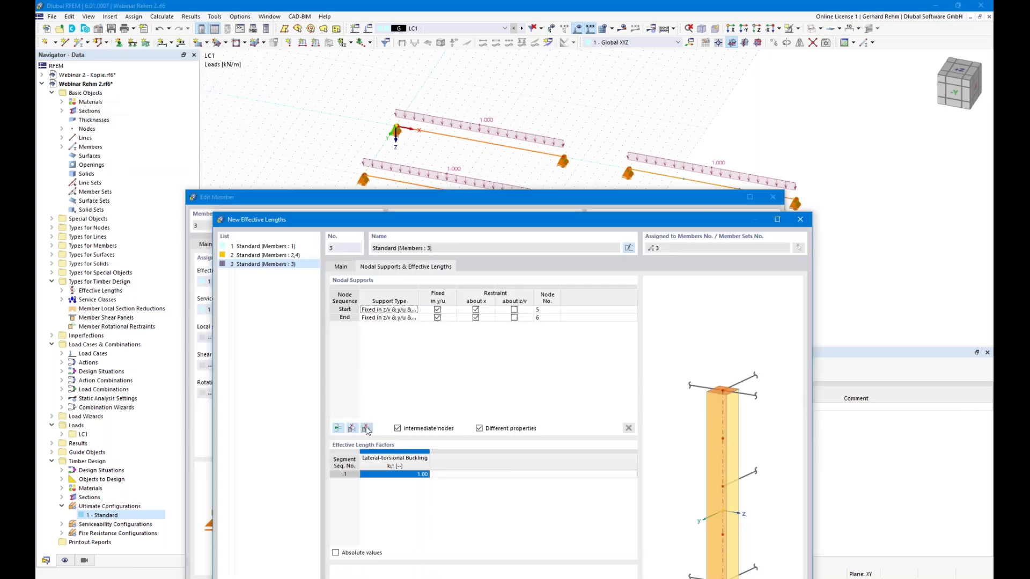
{"action": "left_click", "coordinate": [351, 429]}
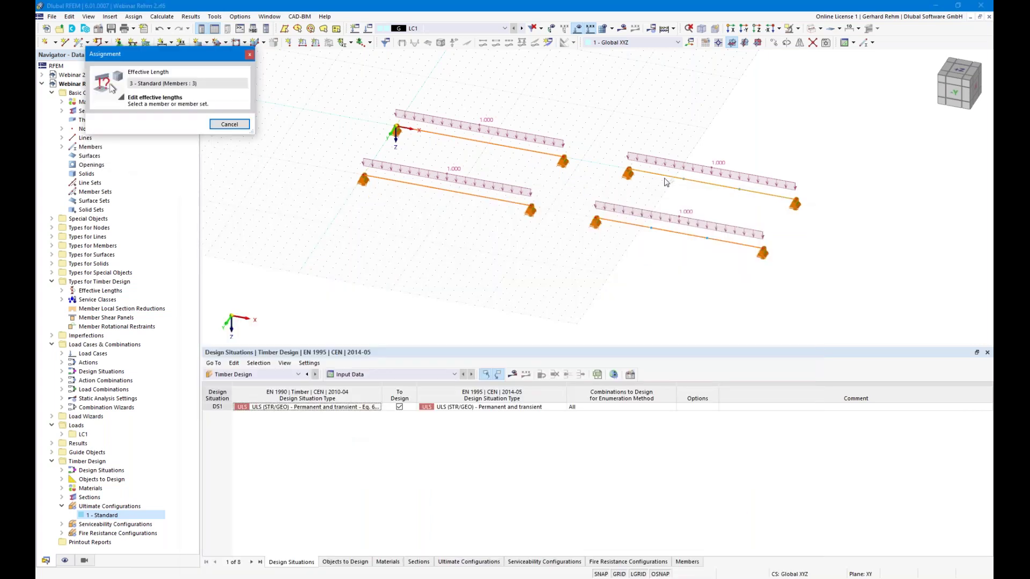
{"action": "left_click", "coordinate": [673, 178]}
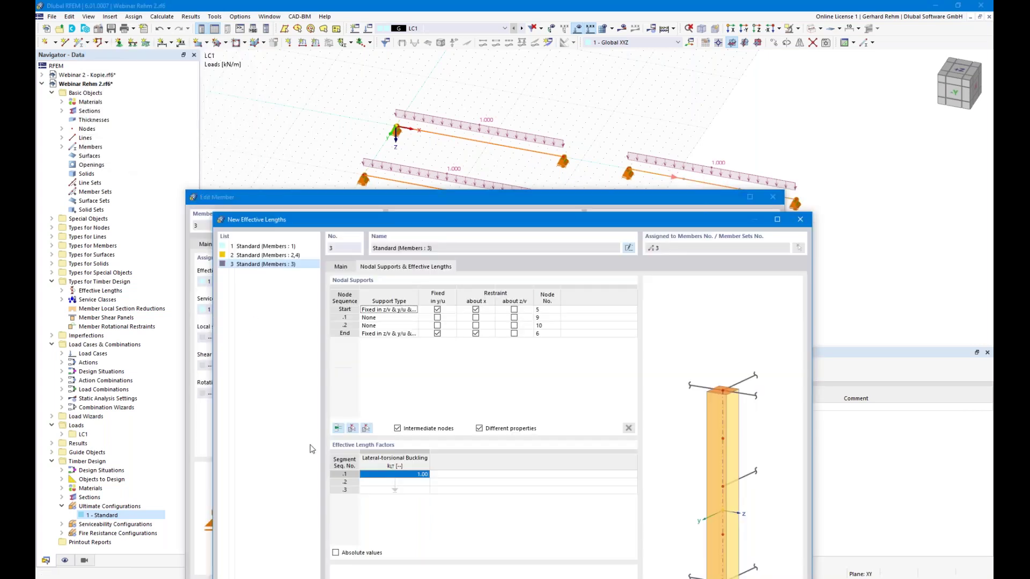
Step: Fix intermediate nodes 9 and 10 in y/u and apply the new effective lengths to member 3
{"action": "left_click", "coordinate": [389, 325]}
{"action": "left_click", "coordinate": [387, 318]}
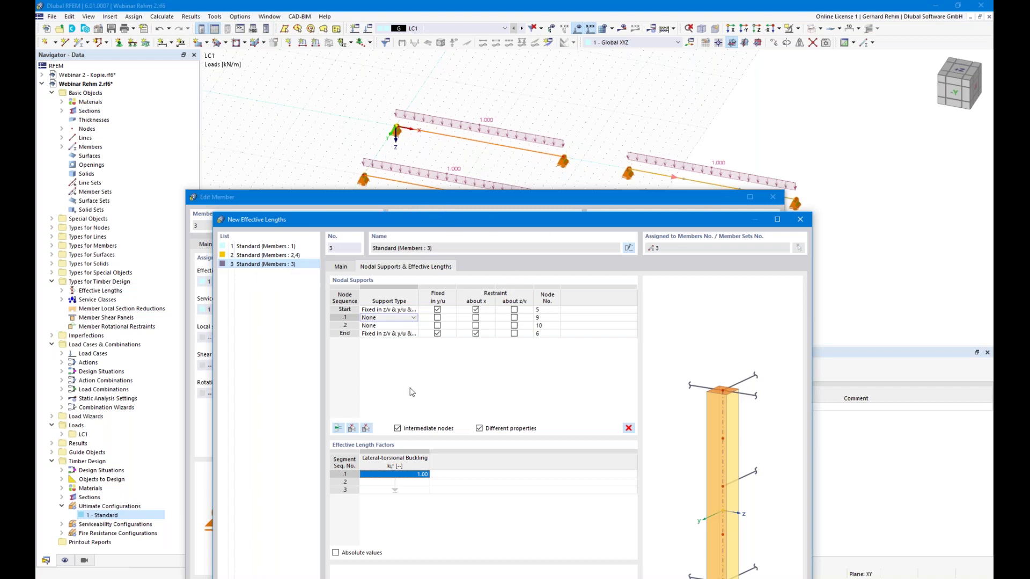
{"action": "left_click", "coordinate": [437, 318]}
{"action": "left_click", "coordinate": [437, 326]}
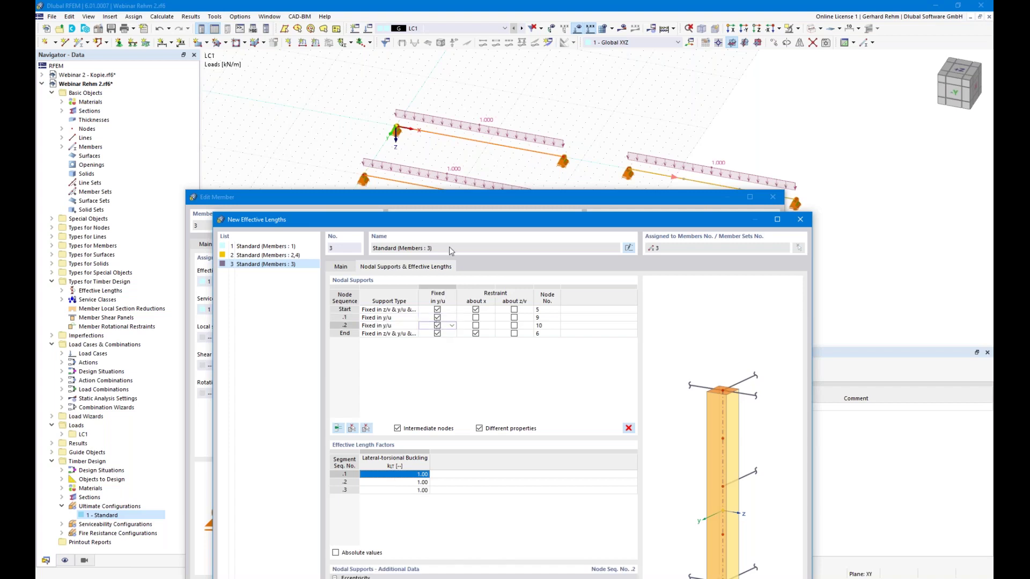
{"action": "left_click_drag", "start_coordinate": [454, 224], "coordinate": [482, 181]}
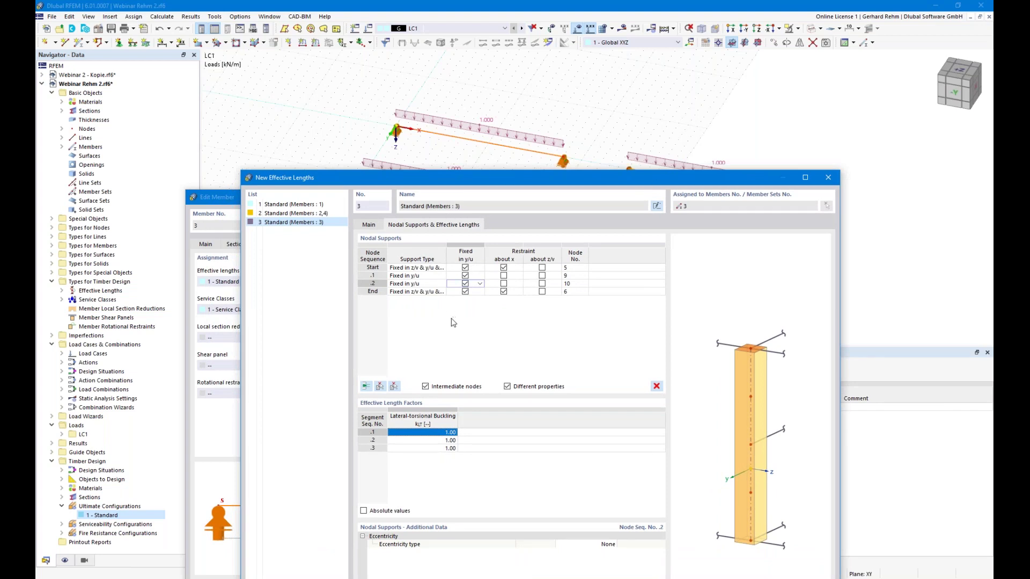
{"action": "left_click_drag", "start_coordinate": [477, 177], "coordinate": [460, 46]}
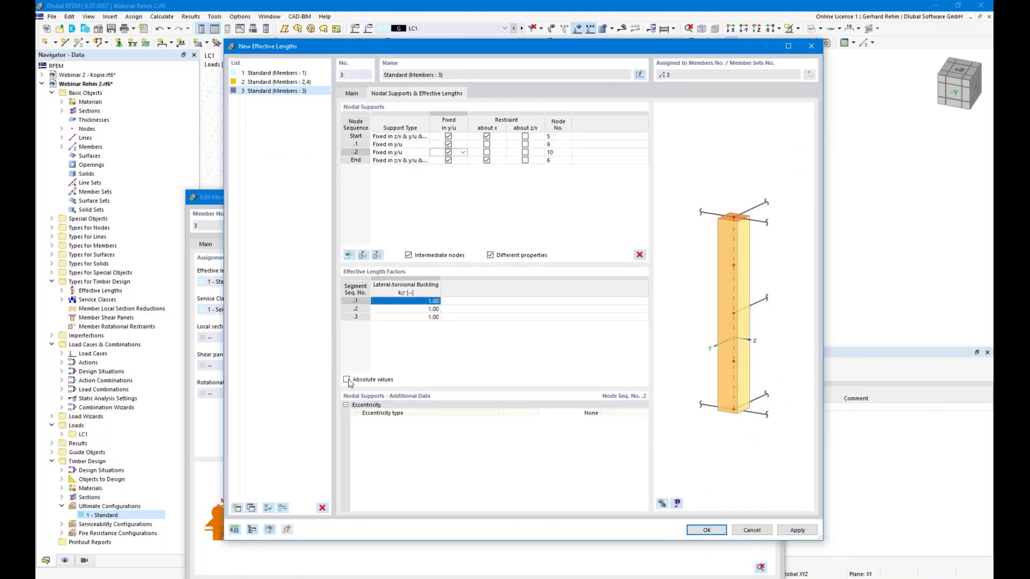
{"action": "left_click", "coordinate": [705, 529]}
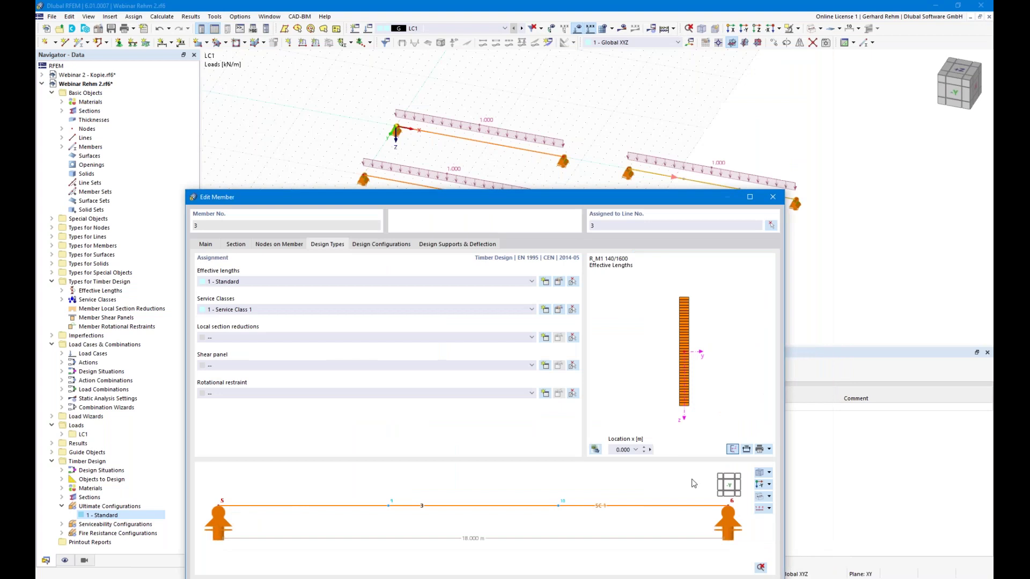
{"action": "left_click_drag", "start_coordinate": [633, 199], "coordinate": [673, 33]}
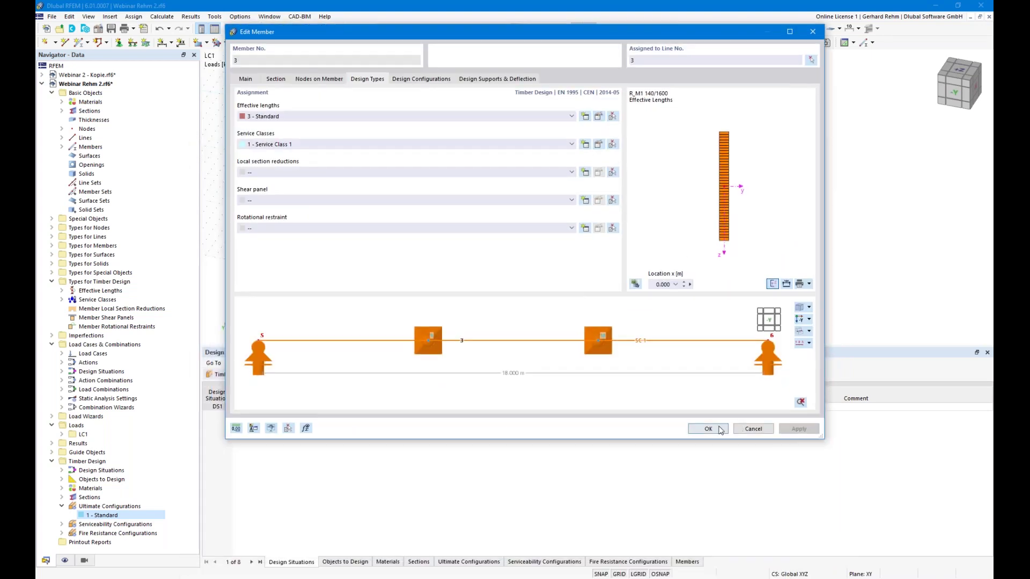
{"action": "left_click", "coordinate": [708, 429]}
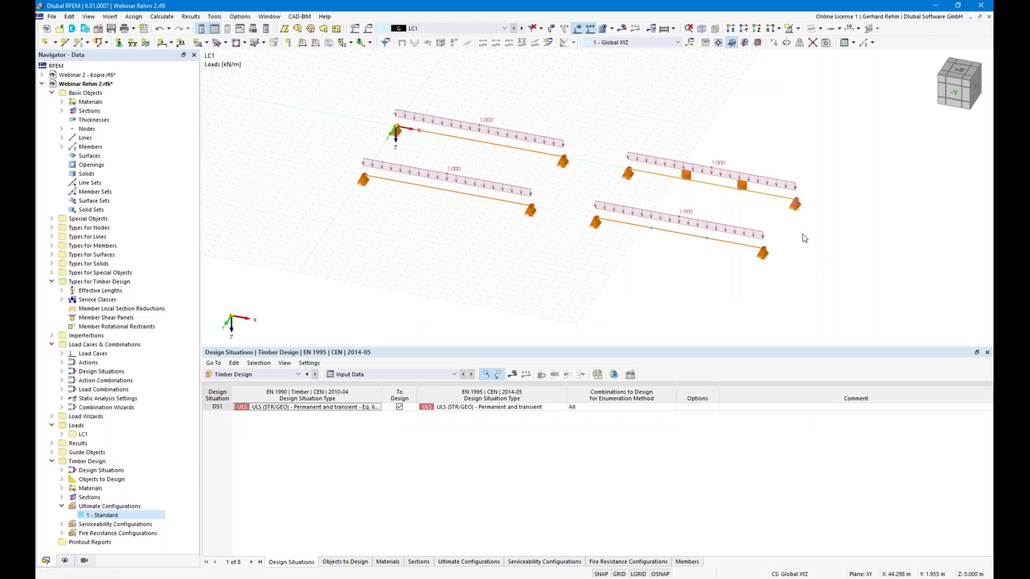
Step: Create new effective lengths for member 4 that exclude flexural buckling about both axes and use the eigenvalue method for lateral-torsional buckling
{"action": "double_click", "coordinate": [599, 242]}
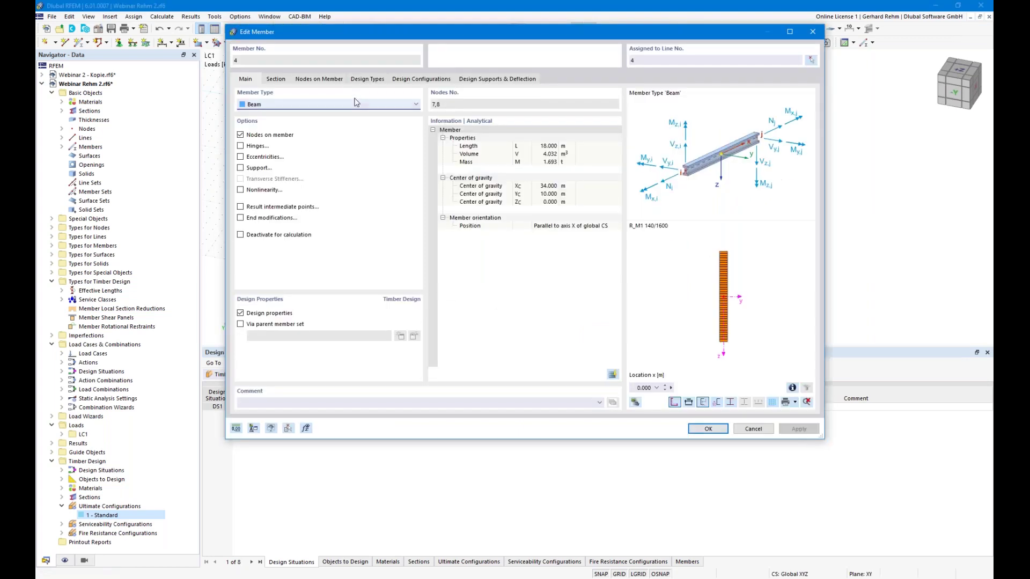
{"action": "left_click", "coordinate": [367, 79]}
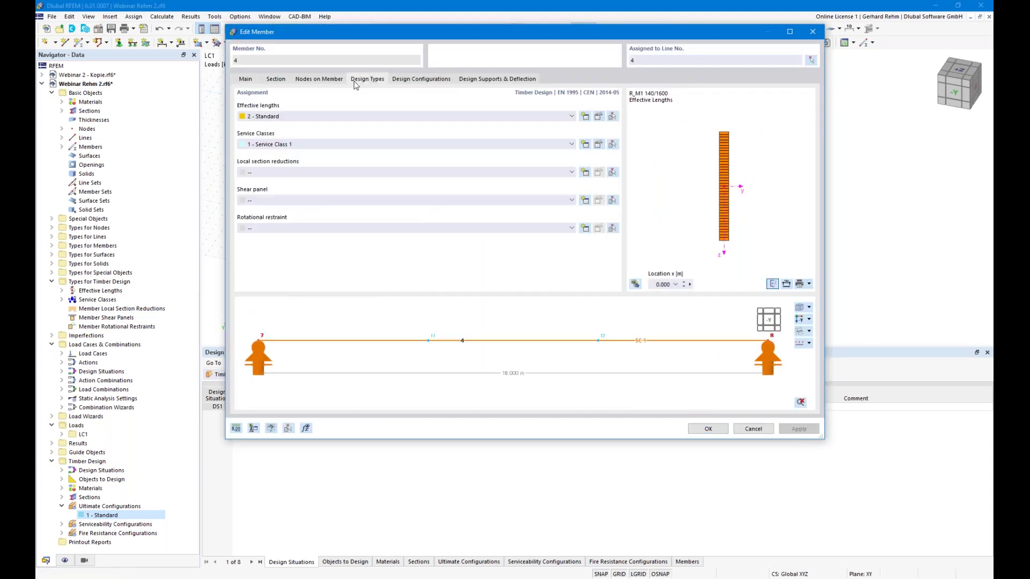
{"action": "left_click", "coordinate": [585, 116]}
{"action": "left_click", "coordinate": [347, 195]}
{"action": "left_click", "coordinate": [347, 130]}
{"action": "left_click", "coordinate": [346, 140]}
{"action": "left_click", "coordinate": [394, 94]}
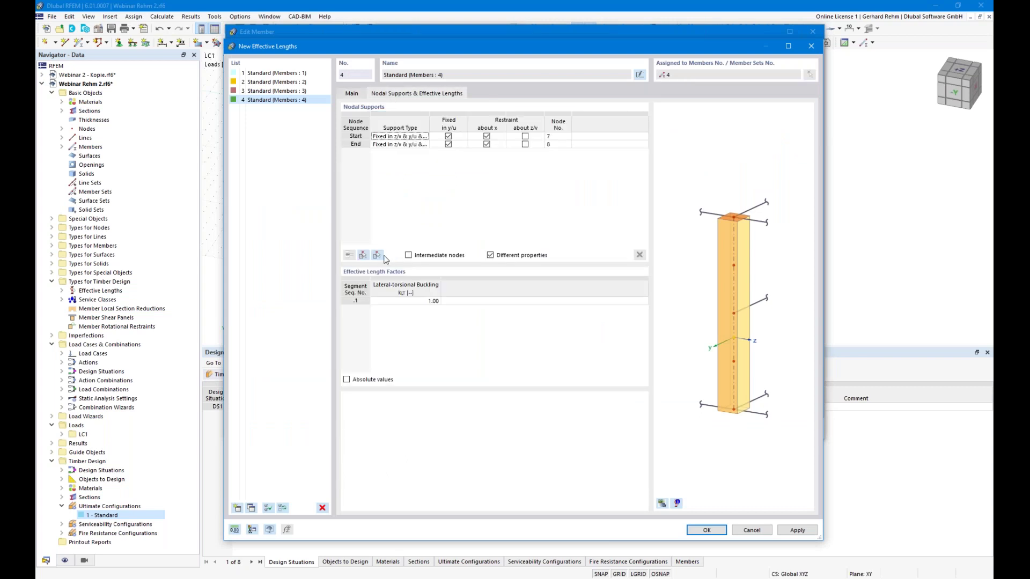
Step: Enable intermediate nodes in the new effective lengths, fix nodes 11 and 12 in y/u, and apply them to member 4
{"action": "left_click", "coordinate": [408, 256]}
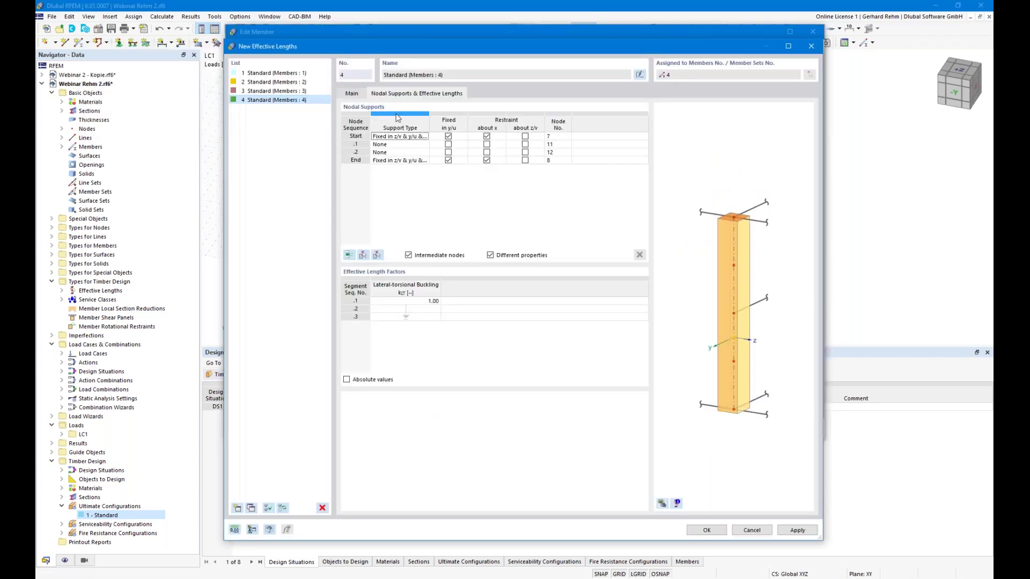
{"action": "left_click", "coordinate": [448, 144]}
{"action": "left_click", "coordinate": [448, 153]}
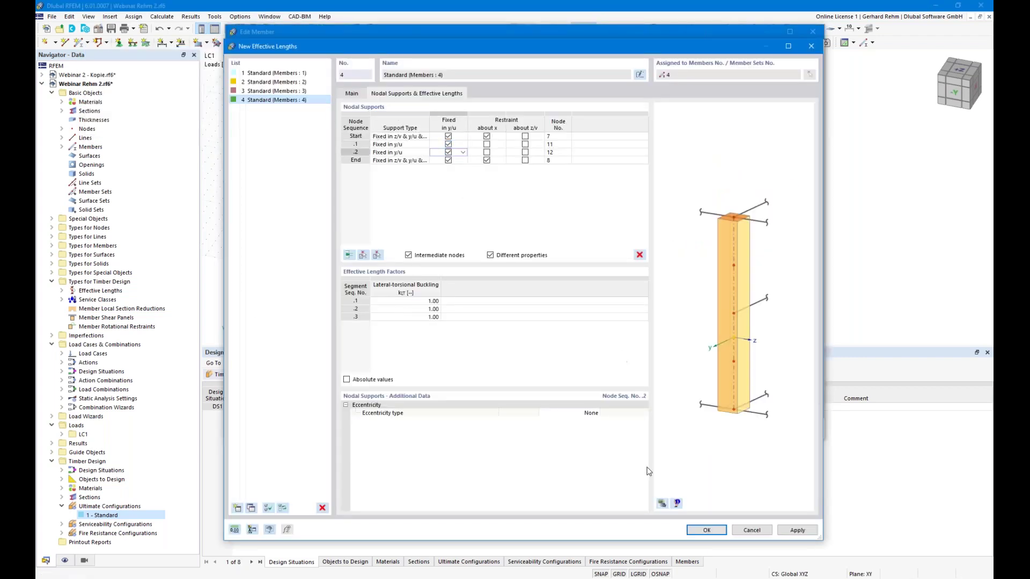
{"action": "left_click", "coordinate": [662, 504]}
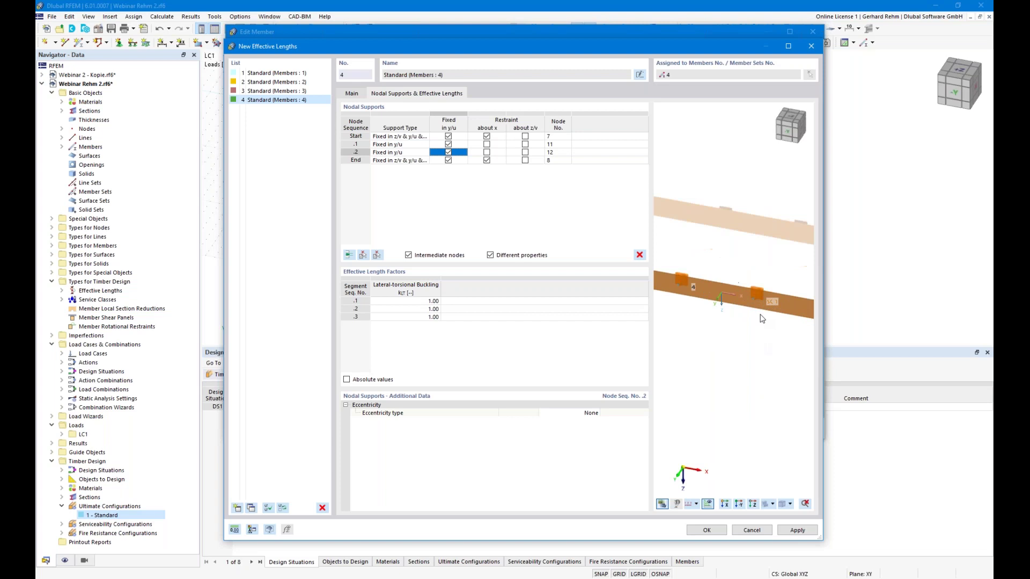
{"action": "middle_click_drag", "start_coordinate": [761, 349], "coordinate": [768, 414], "text": "ctrl"}
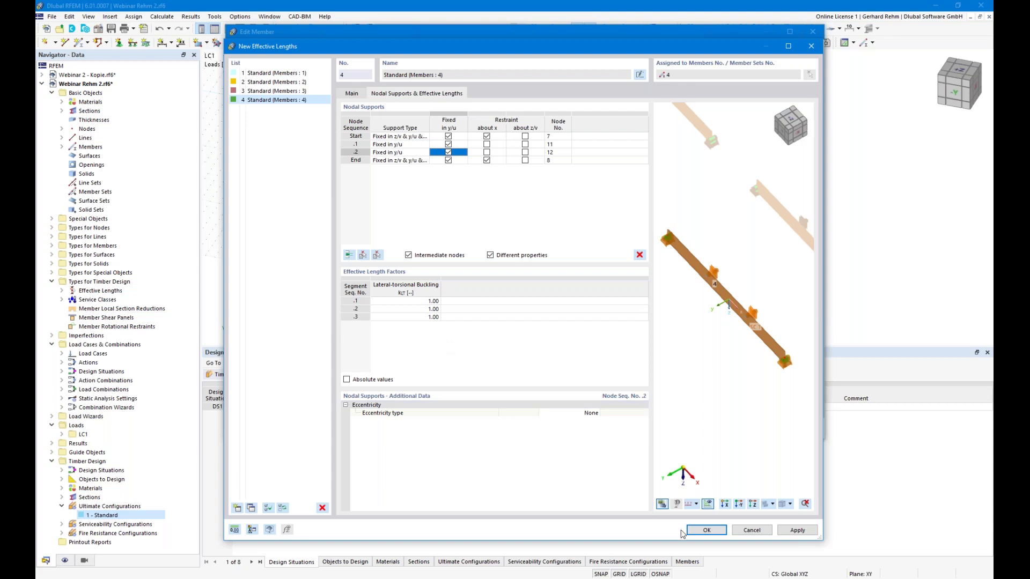
{"action": "left_click", "coordinate": [707, 530]}
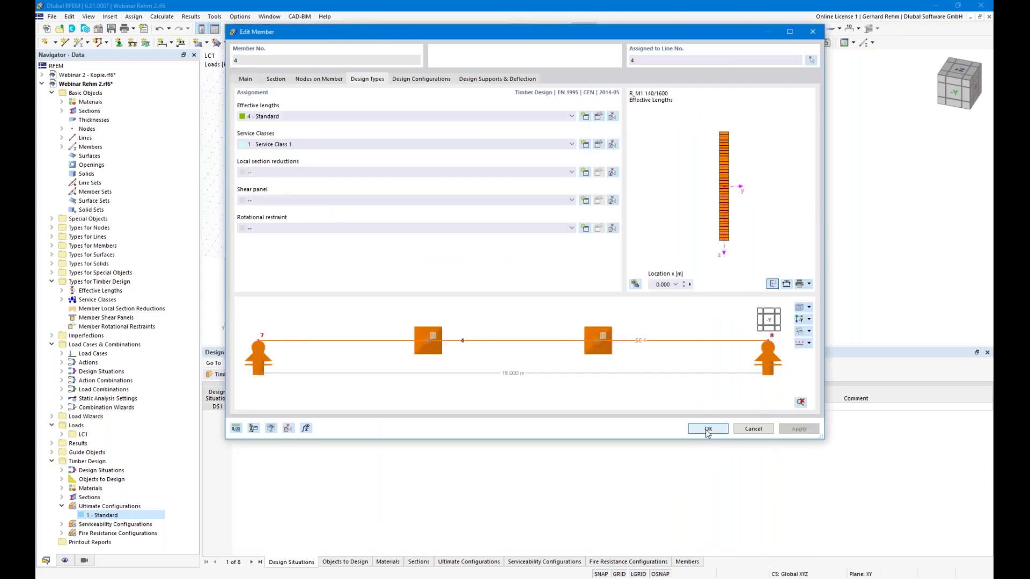
{"action": "left_click", "coordinate": [707, 429]}
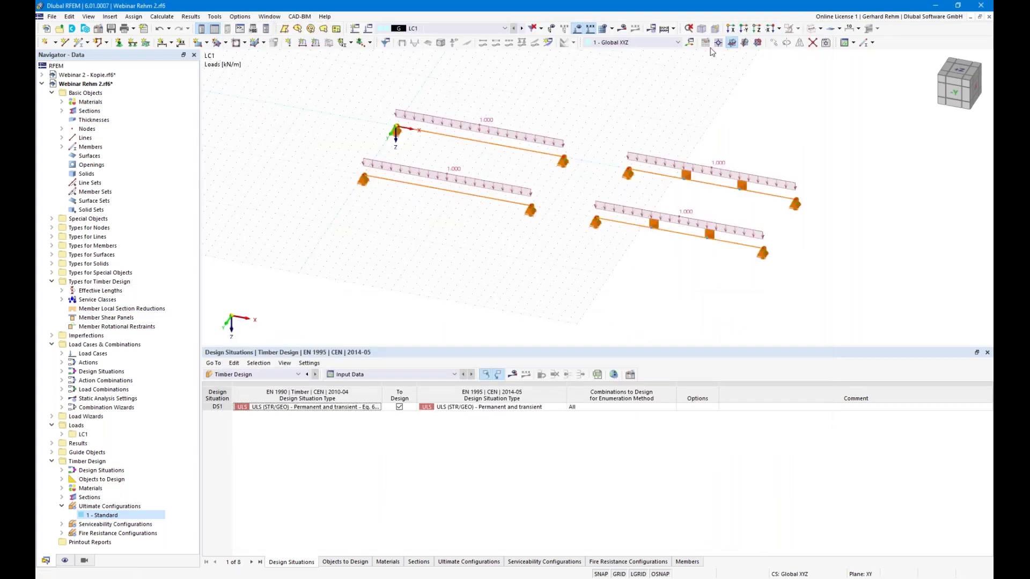
Step: Run the Timber Design calculation for all four beams
{"action": "left_click", "coordinate": [513, 374]}
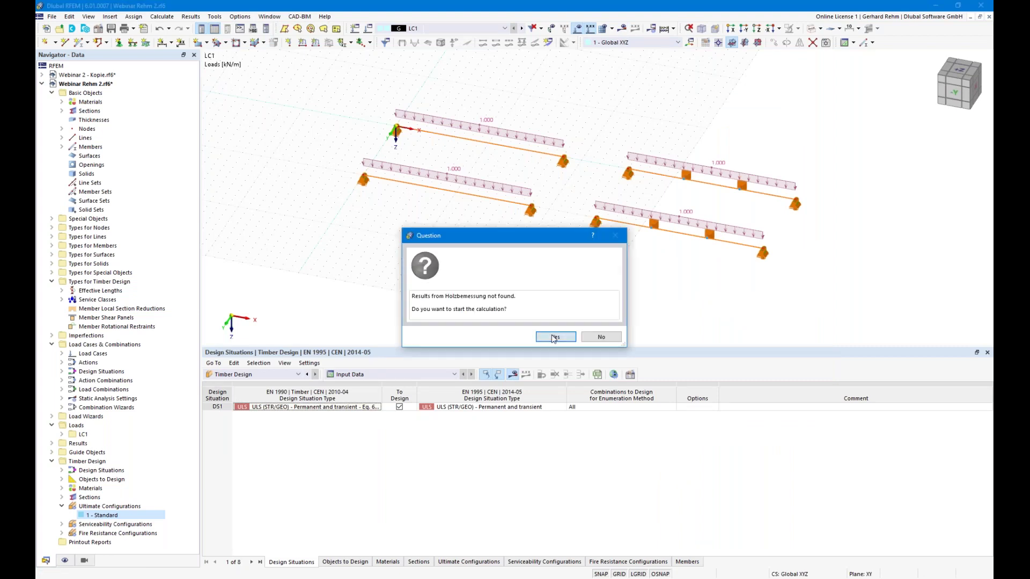
{"action": "left_click", "coordinate": [555, 337]}
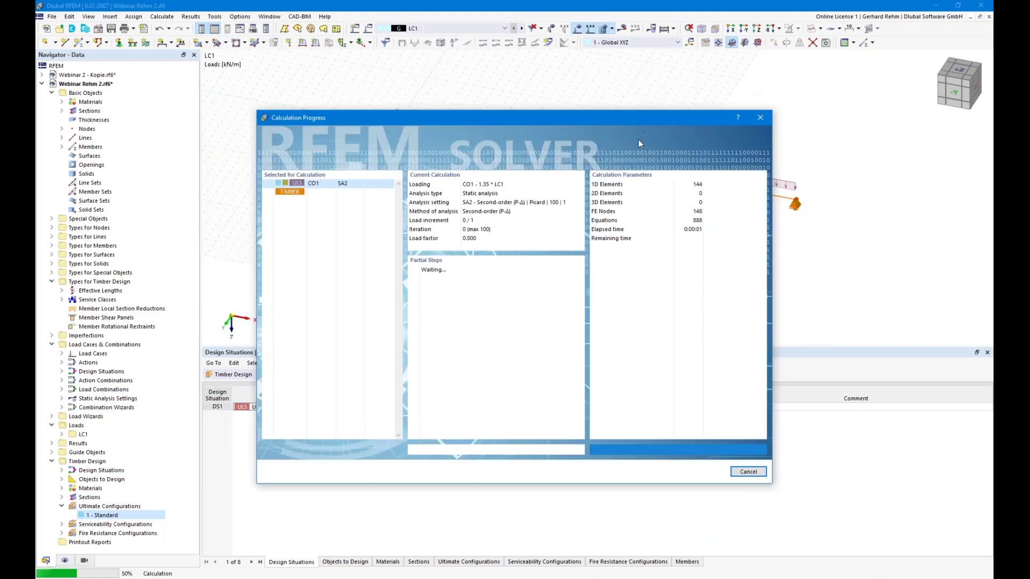
{"action": "left_click_drag", "start_coordinate": [590, 117], "coordinate": [382, 117]}
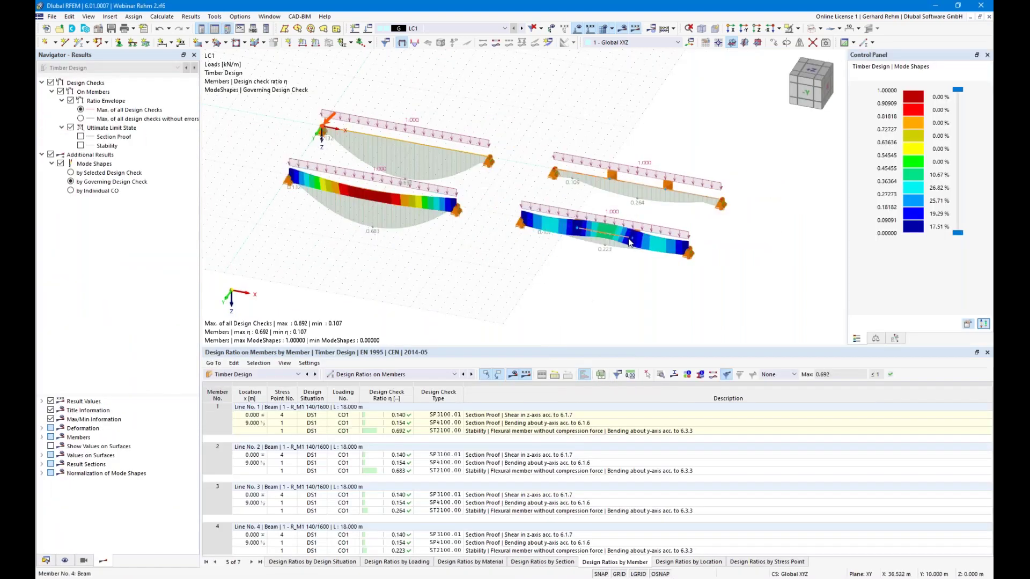
Step: Examine the governing mode shapes and design ratios of the beams, especially member 4 at its intermediate lateral supports
{"action": "scroll", "coordinate": [639, 203], "scroll_direction": "up", "scroll_amount": 3}
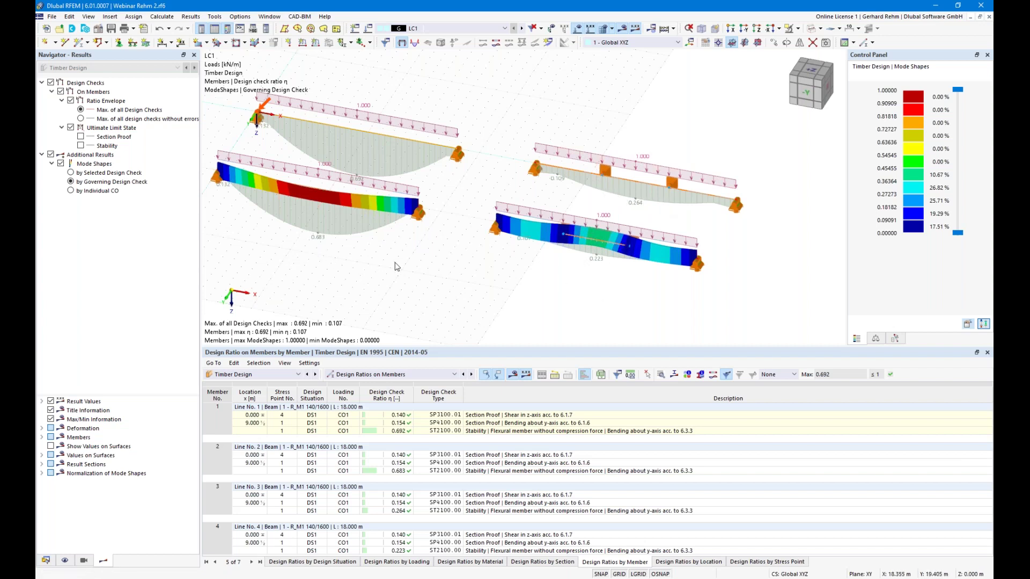
{"action": "middle_click_drag", "start_coordinate": [436, 247], "coordinate": [502, 233]}
{"action": "left_click_drag", "start_coordinate": [603, 352], "coordinate": [600, 448]}
{"action": "middle_click_drag", "start_coordinate": [618, 380], "coordinate": [579, 362], "text": "ctrl"}
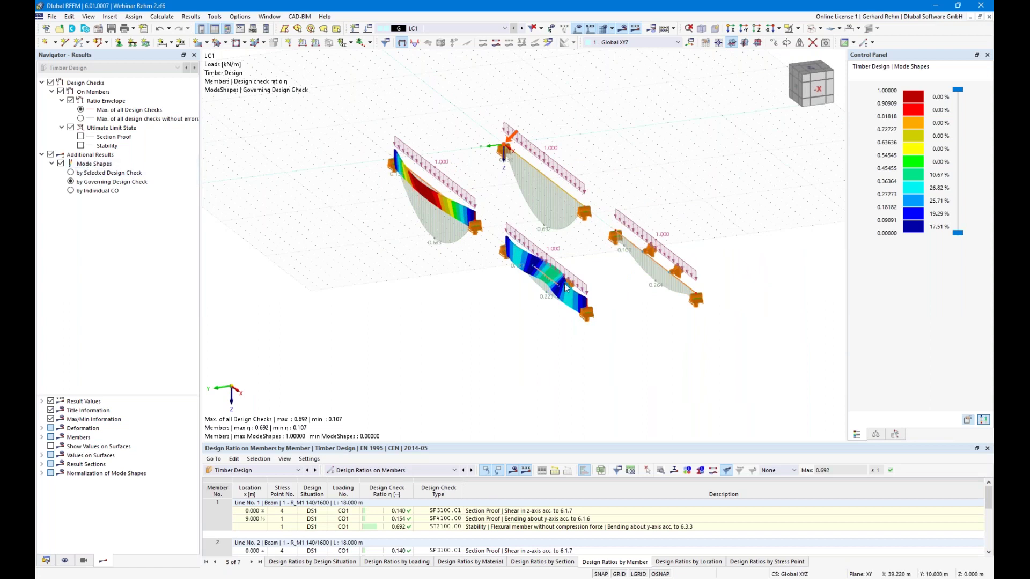
{"action": "scroll", "coordinate": [354, 173], "scroll_direction": "up", "scroll_amount": 2}
{"action": "middle_click_drag", "start_coordinate": [355, 173], "coordinate": [337, 165], "text": "ctrl"}
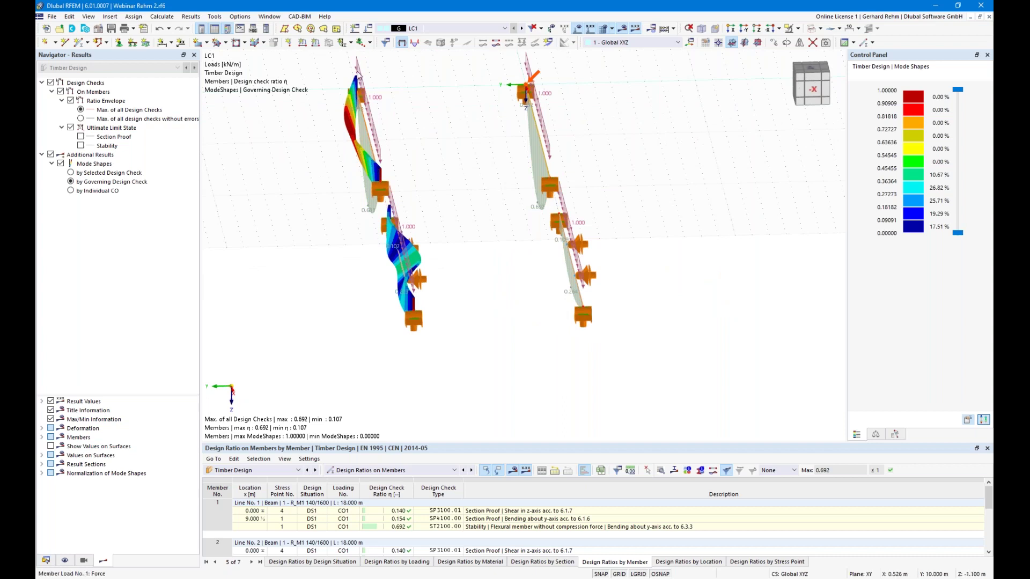
{"action": "middle_click_drag", "start_coordinate": [360, 272], "coordinate": [542, 279], "text": "ctrl"}
{"action": "middle_click_drag", "start_coordinate": [772, 322], "coordinate": [538, 223]}
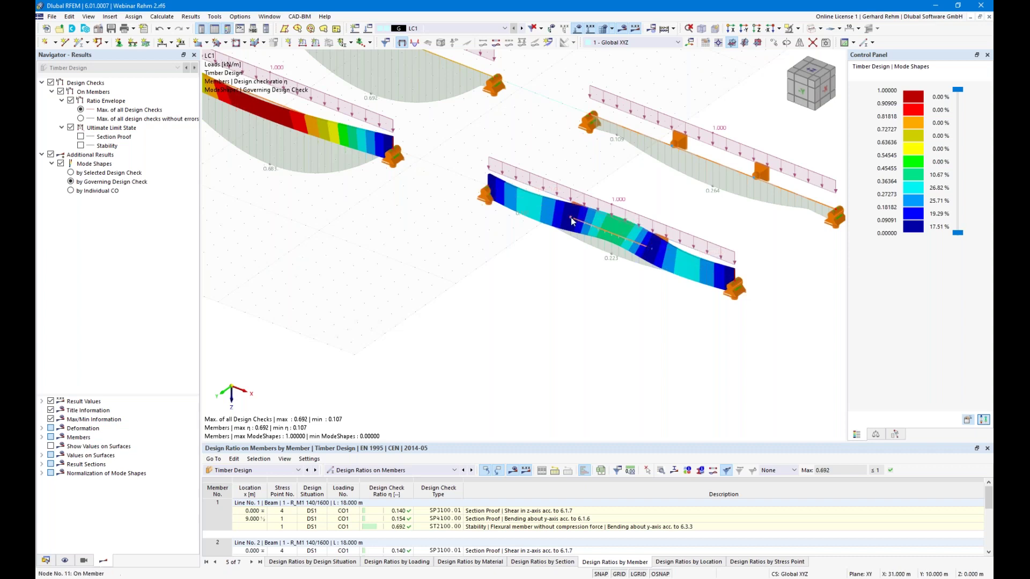
{"action": "middle_click_drag", "start_coordinate": [636, 304], "coordinate": [680, 273]}
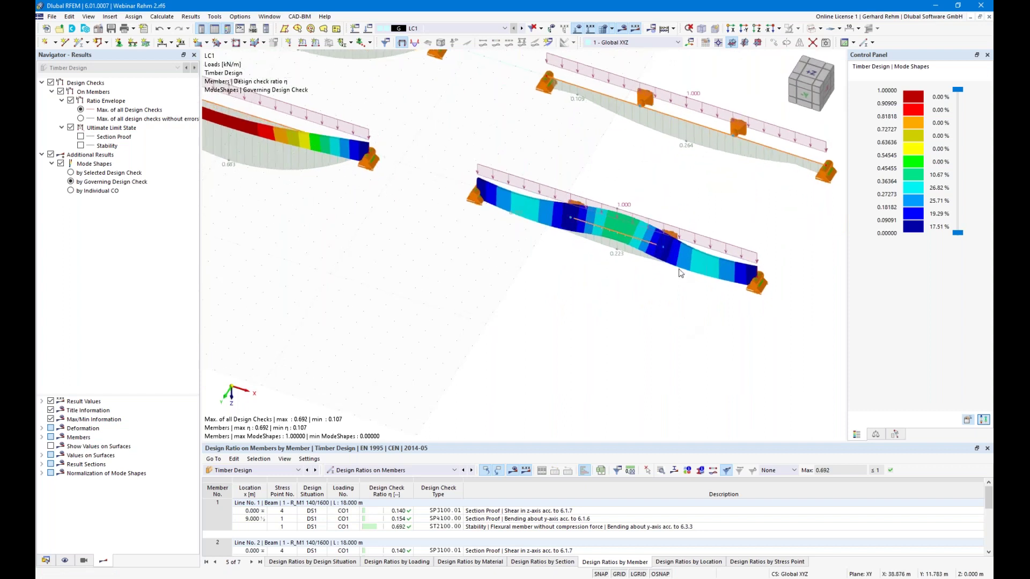
Step: In member 4's effective lengths, set the eccentricity type of the intermediate support at node 11 to At upper flange
{"action": "double_click", "coordinate": [643, 240]}
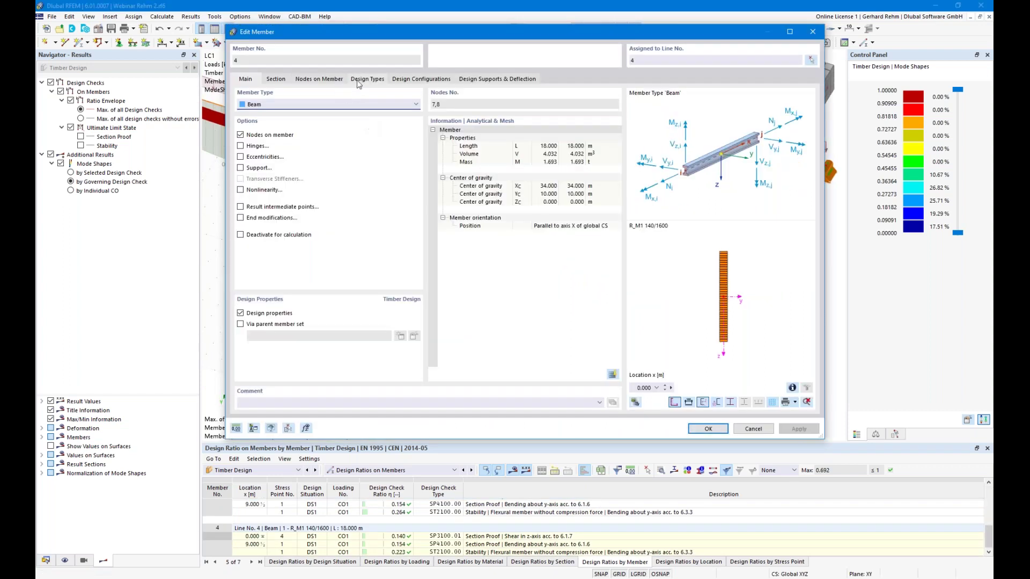
{"action": "left_click", "coordinate": [359, 81]}
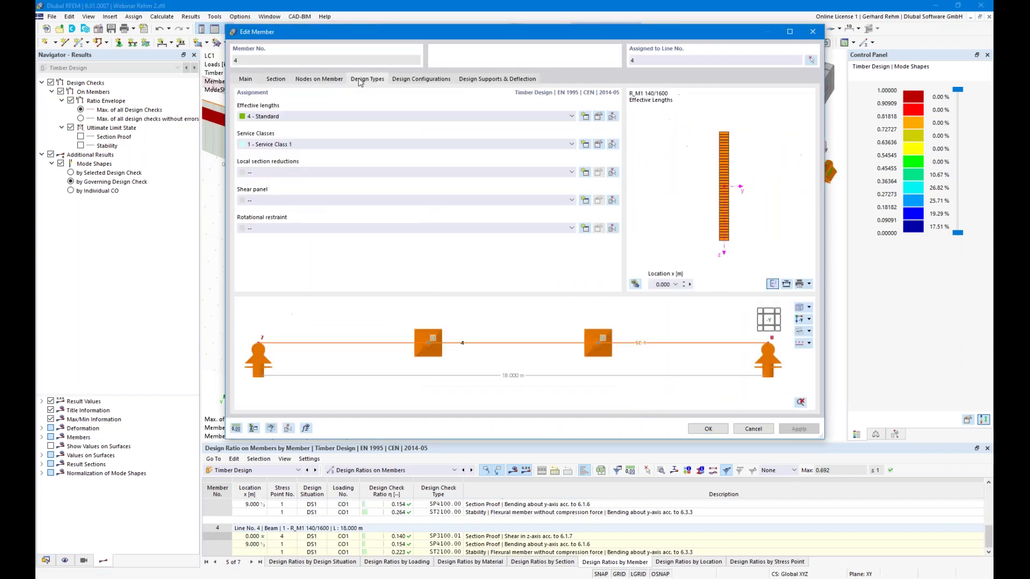
{"action": "left_click", "coordinate": [598, 117]}
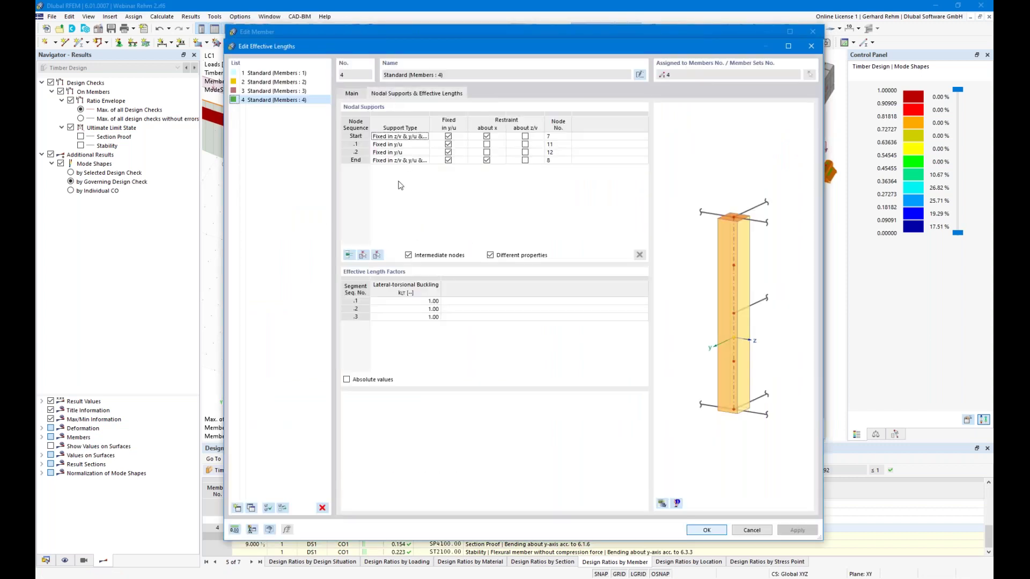
{"action": "left_click", "coordinate": [421, 145]}
{"action": "left_click", "coordinate": [591, 413]}
{"action": "left_click", "coordinate": [595, 413]}
{"action": "left_click", "coordinate": [568, 429]}
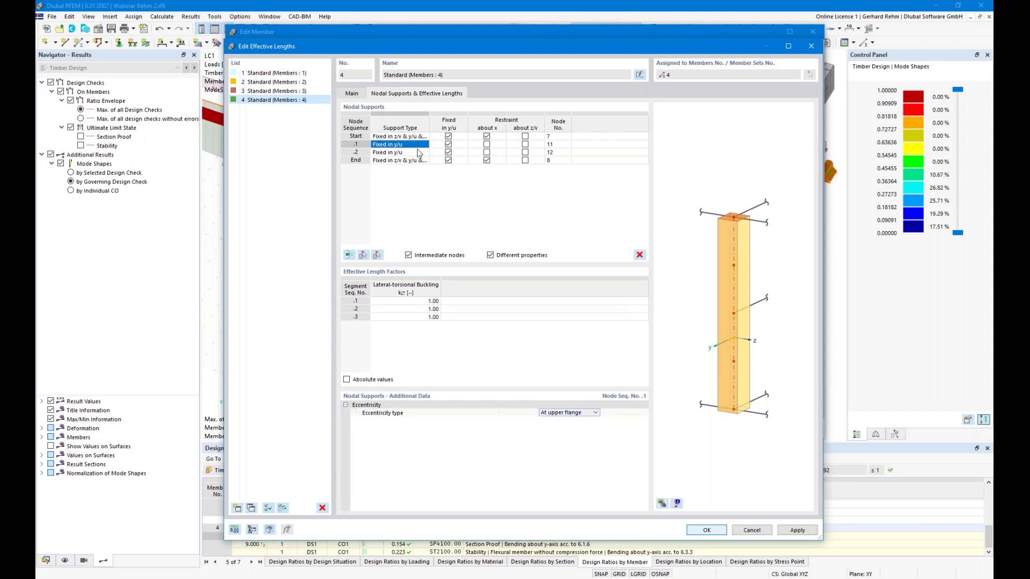
Step: Set node 12's support eccentricity to At upper flange and apply the changes to member 4, accepting deletion of the design results
{"action": "left_click", "coordinate": [420, 152]}
{"action": "left_click", "coordinate": [596, 414]}
{"action": "left_click", "coordinate": [569, 429]}
{"action": "left_click", "coordinate": [706, 530]}
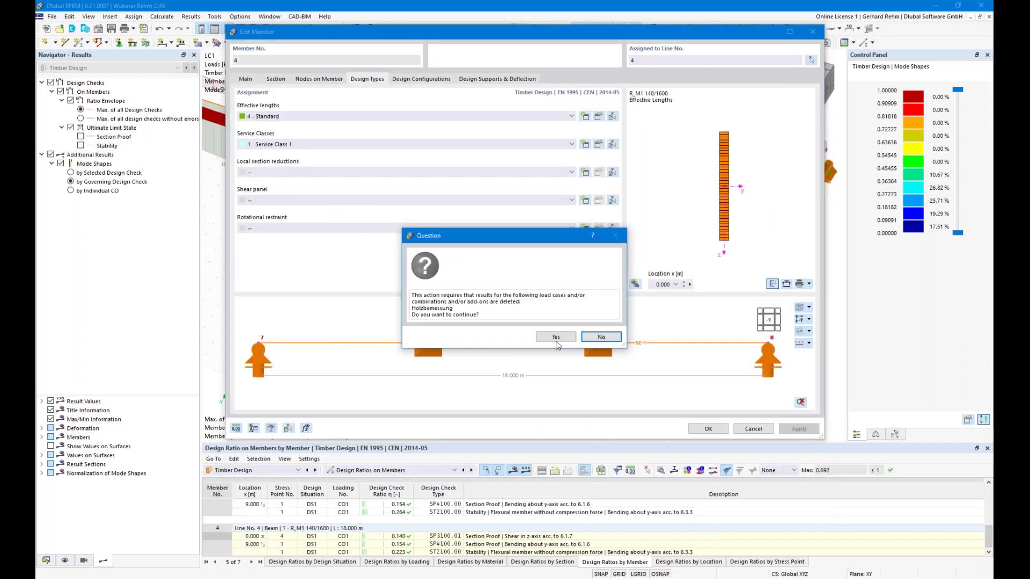
{"action": "left_click", "coordinate": [553, 337]}
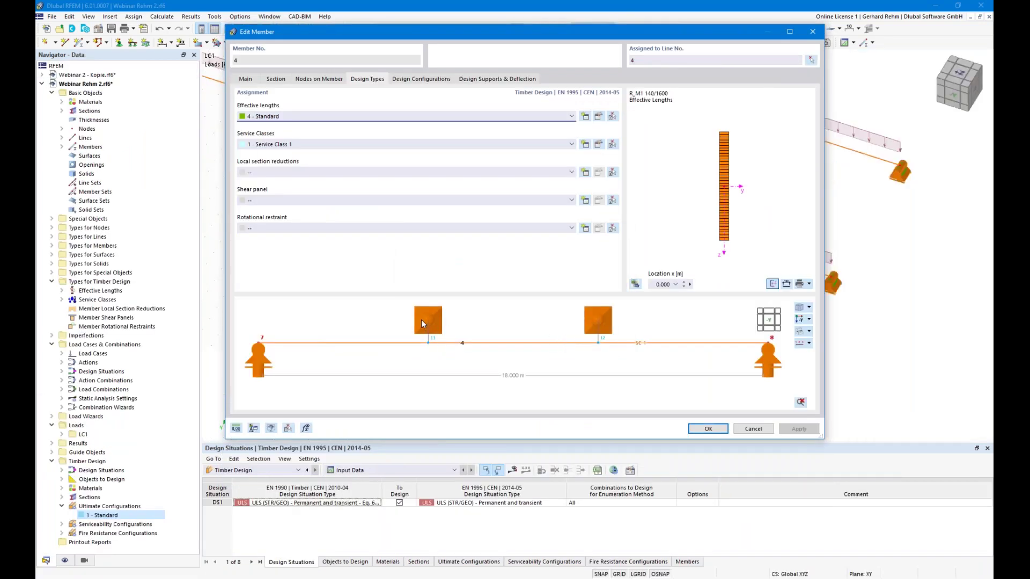
{"action": "left_click", "coordinate": [716, 428]}
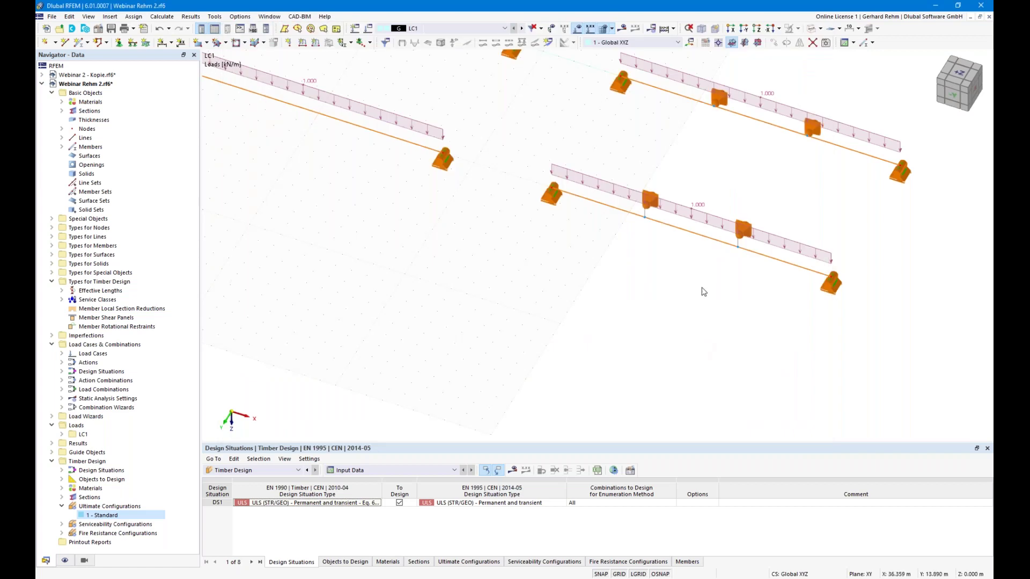
Step: Display the beams in solid mode and check the positions of member 4's intermediate supports relative to the upper flange
{"action": "left_click", "coordinate": [812, 30]}
{"action": "middle_click_drag", "start_coordinate": [752, 381], "coordinate": [682, 311], "text": "ctrl"}
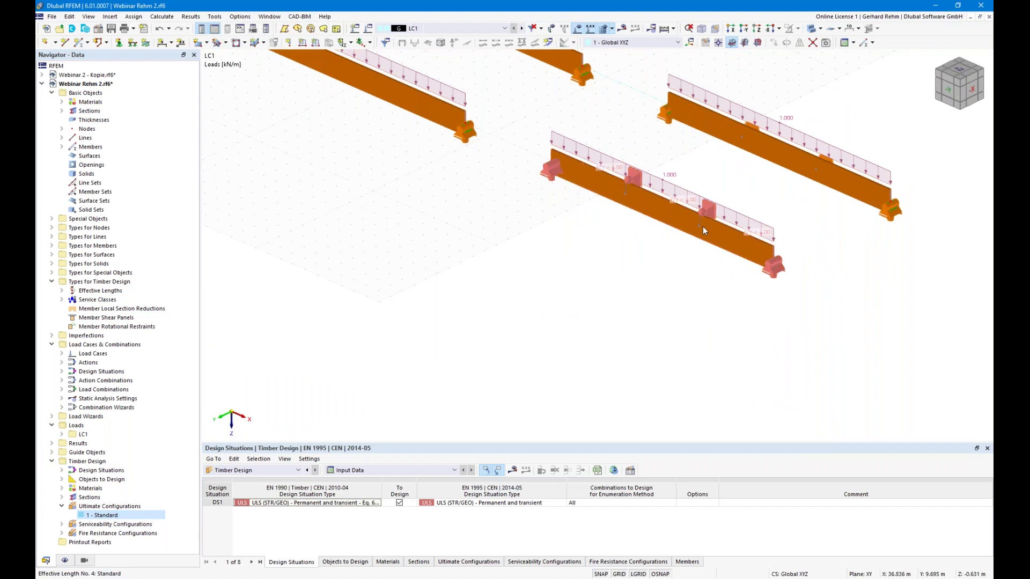
{"action": "scroll", "coordinate": [675, 305], "scroll_direction": "down", "scroll_amount": 2}
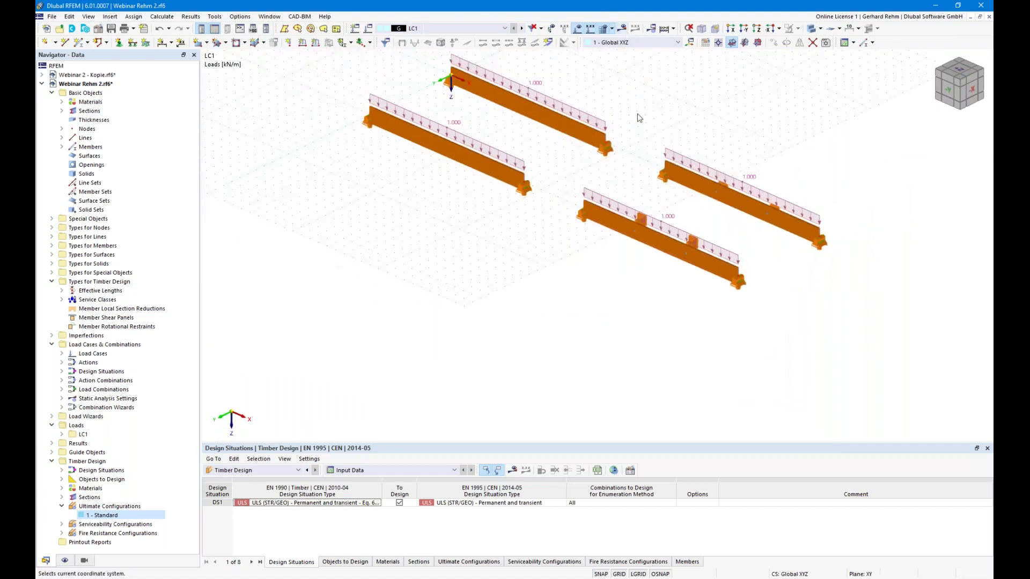
Step: Calculate load case LC1 and rerun the Timber Design with member 4's eccentric supports
{"action": "left_click", "coordinate": [623, 28]}
{"action": "key", "text": "Return"}
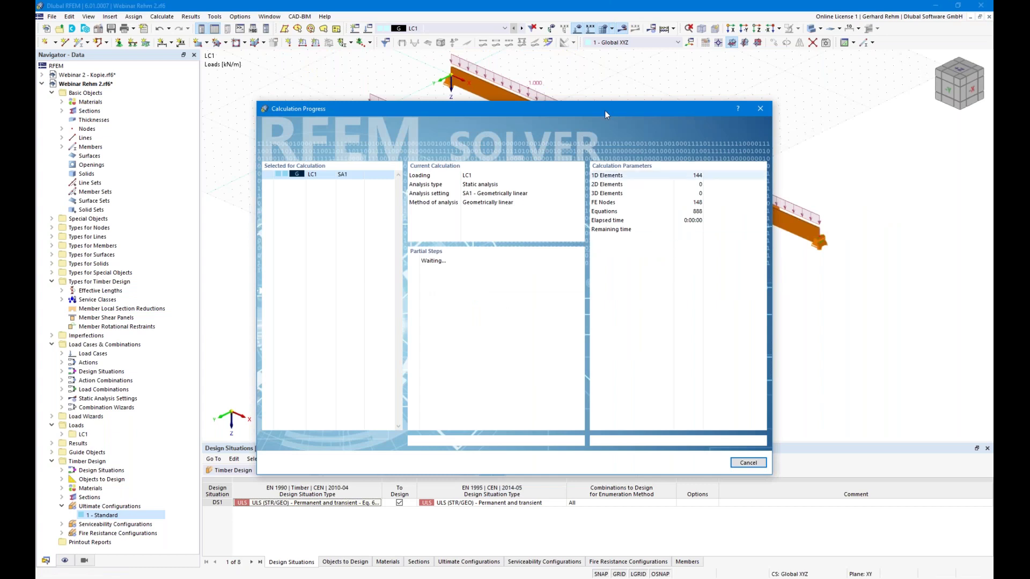
{"action": "left_click_drag", "start_coordinate": [556, 109], "coordinate": [352, 73]}
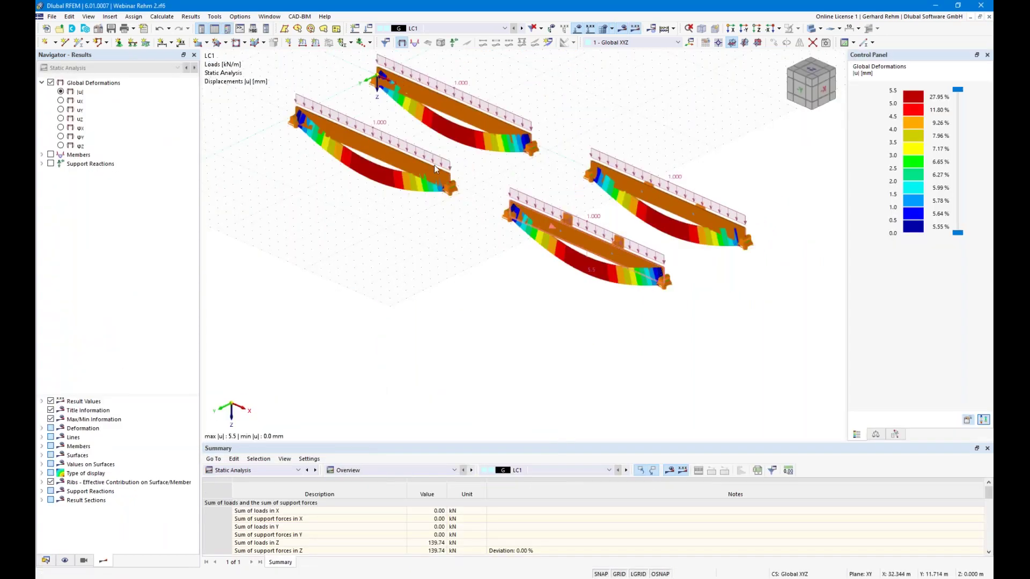
{"action": "left_click", "coordinate": [258, 470]}
{"action": "left_click", "coordinate": [249, 528]}
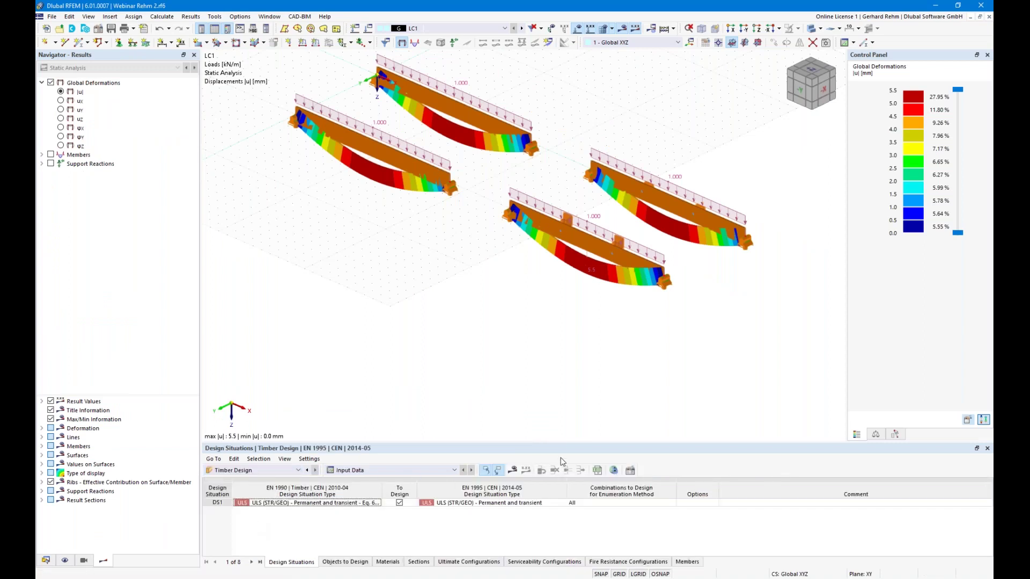
{"action": "left_click", "coordinate": [515, 470]}
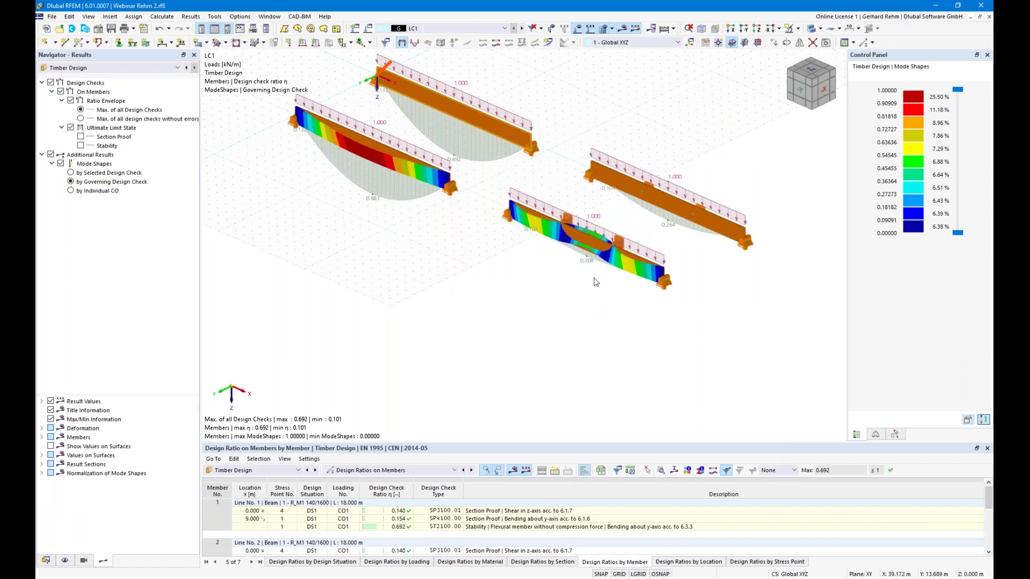
Step: Show the model transparently without loads and examine member 4's mode shape around its upper-flange supports
{"action": "left_click", "coordinate": [812, 30]}
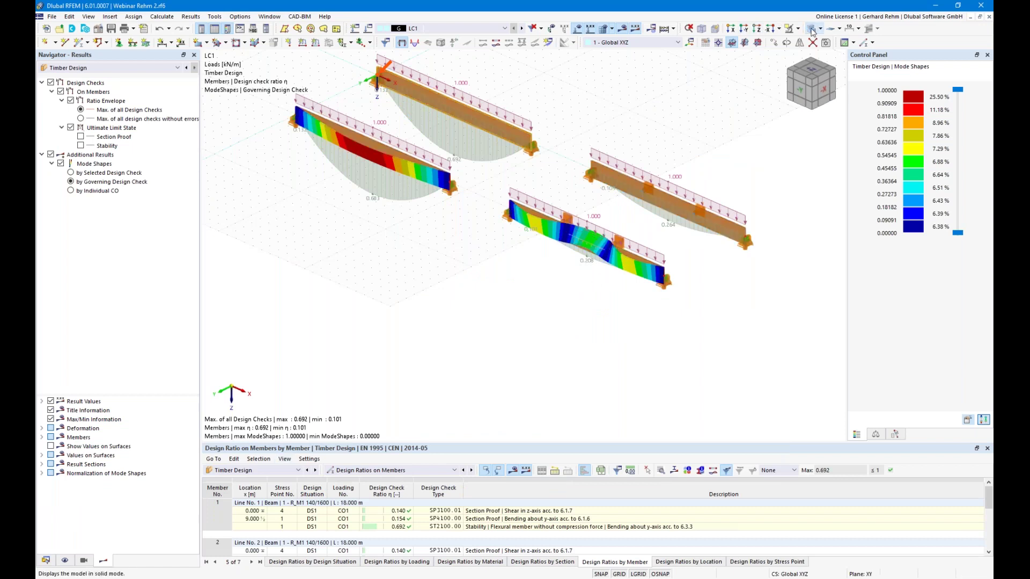
{"action": "middle_click_drag", "start_coordinate": [683, 356], "coordinate": [617, 322], "text": "ctrl"}
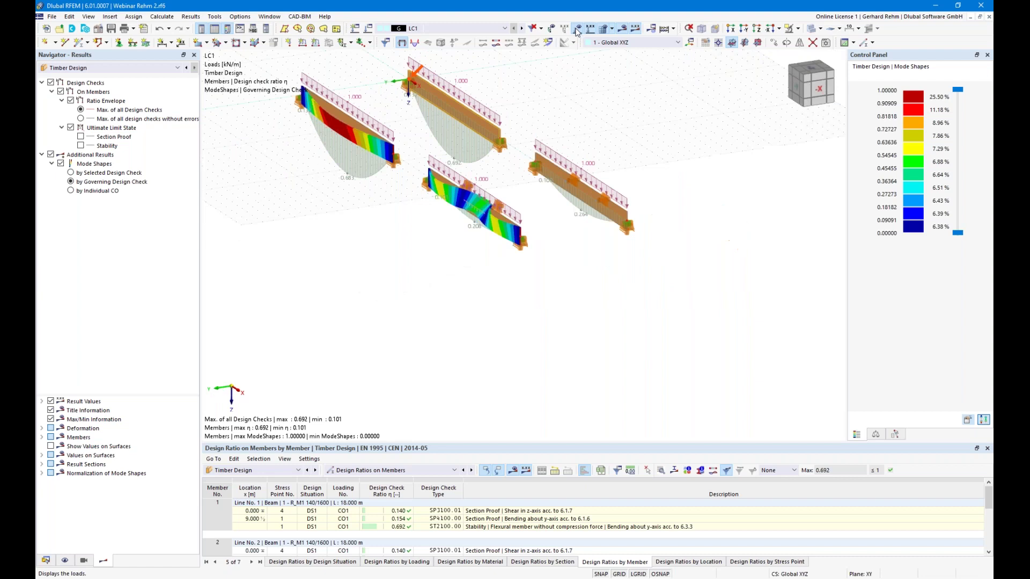
{"action": "left_click", "coordinate": [577, 30]}
{"action": "scroll", "coordinate": [525, 253], "scroll_direction": "up", "scroll_amount": 3}
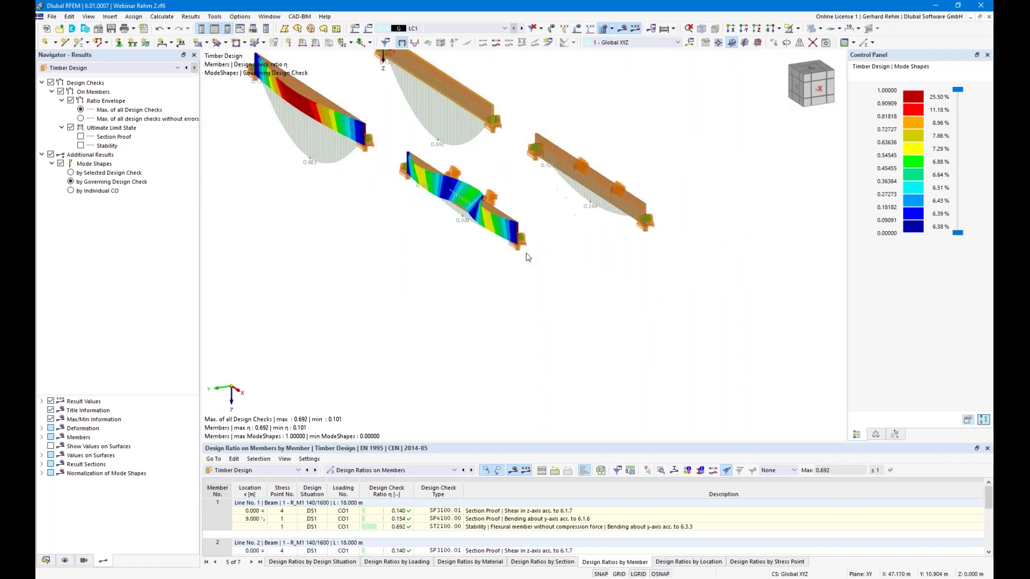
{"action": "mouse_move", "coordinate": [557, 295]}
{"action": "middle_mouse_down", "text": "ctrl"}
{"action": "mouse_move", "coordinate": [515, 294]}
{"action": "mouse_move", "coordinate": [511, 285]}
{"action": "mouse_move", "coordinate": [565, 290]}
{"action": "middle_mouse_up", "text": "ctrl"}
{"action": "scroll", "coordinate": [442, 164], "scroll_direction": "up", "scroll_amount": 6}
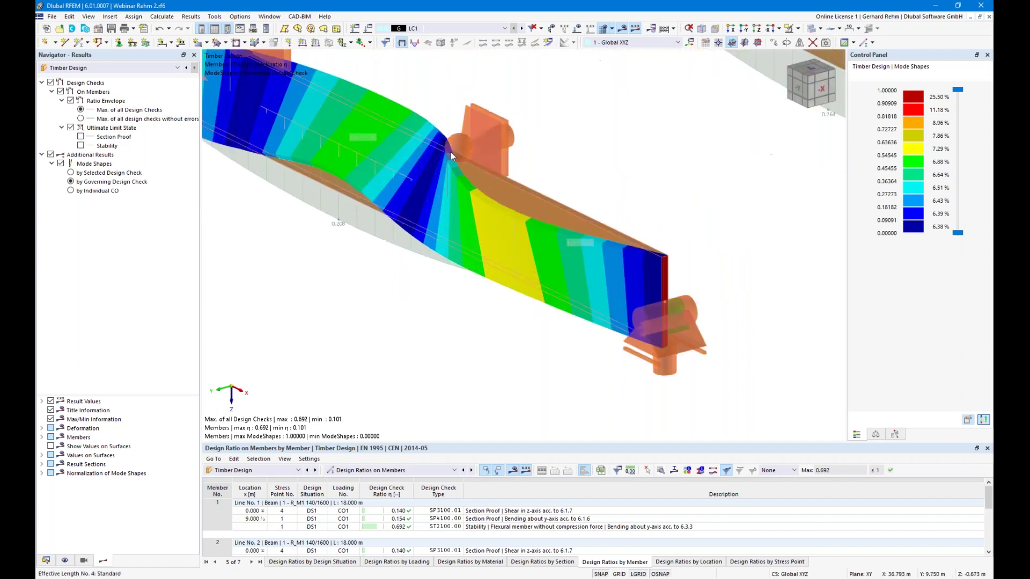
{"action": "middle_click_drag", "start_coordinate": [471, 318], "coordinate": [408, 259], "text": "ctrl"}
{"action": "scroll", "coordinate": [616, 397], "scroll_direction": "down", "scroll_amount": 5}
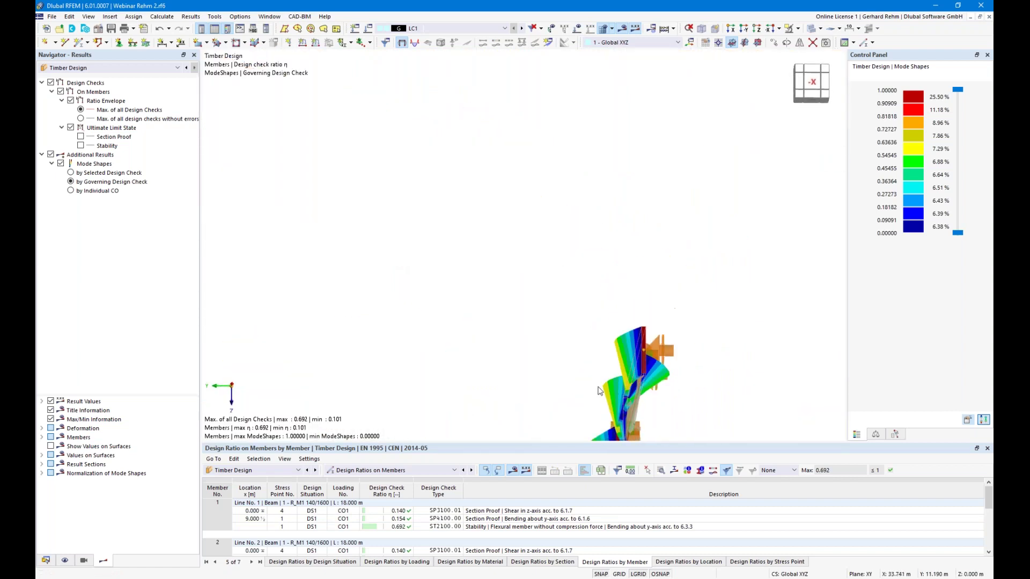
Step: Compare the mode shapes of all four beams together in an oblique 3D view
{"action": "middle_click_drag", "start_coordinate": [682, 403], "coordinate": [749, 451], "text": "ctrl"}
{"action": "scroll", "coordinate": [570, 423], "scroll_direction": "up", "scroll_amount": 3}
{"action": "middle_click_drag", "start_coordinate": [584, 394], "coordinate": [599, 400]}
{"action": "scroll", "coordinate": [560, 289], "scroll_direction": "down", "scroll_amount": 1}
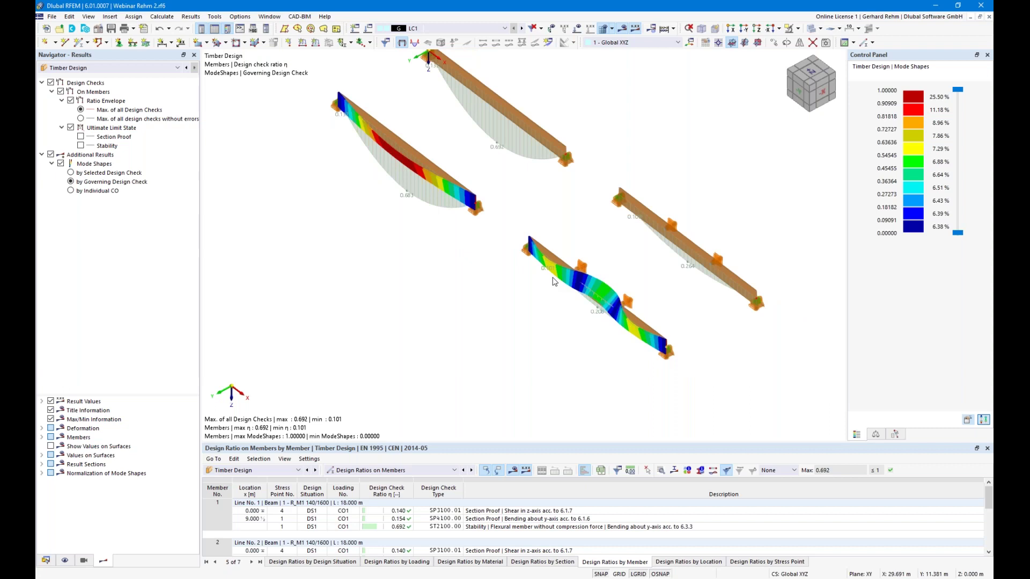
{"action": "scroll", "coordinate": [551, 275], "scroll_direction": "down", "scroll_amount": 1}
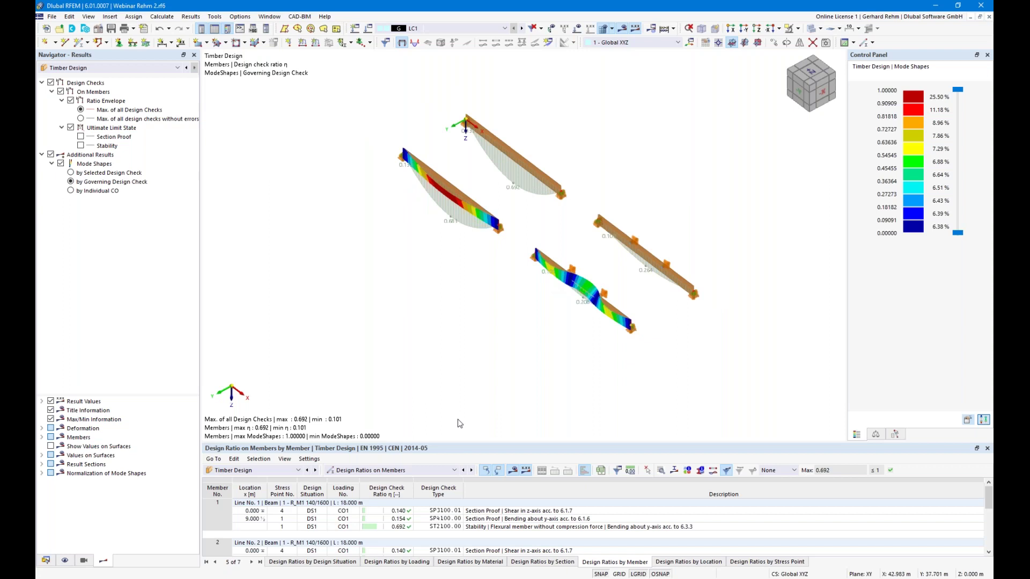
{"action": "middle_click_drag", "start_coordinate": [467, 391], "coordinate": [540, 364], "text": "ctrl"}
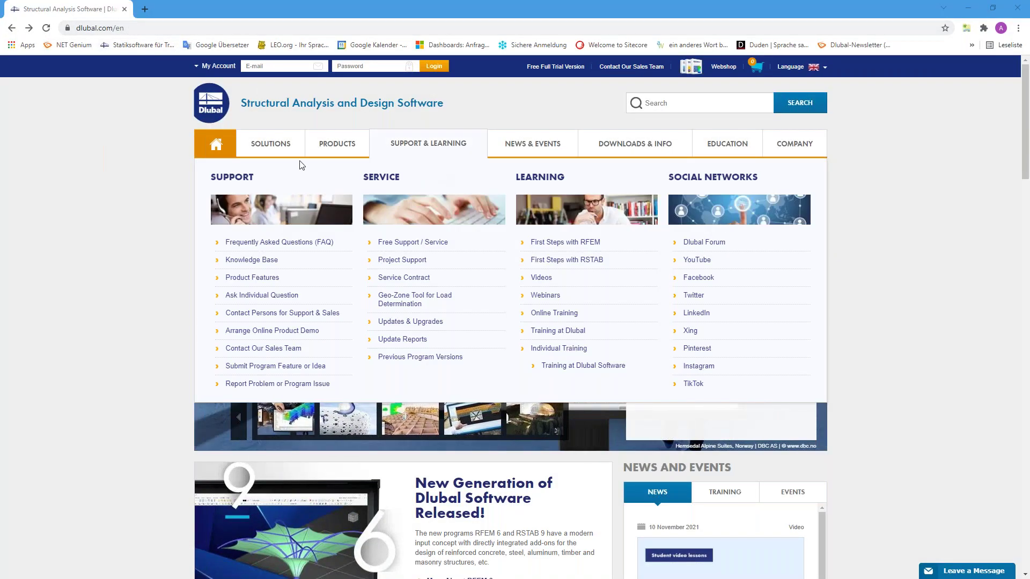
Step: Switch to the Dlubal website in the browser, go to its webinars and open "Model and Design Timber Structures in RFEM 6 and RSTAB 9"
{"action": "mouse_move", "coordinate": [529, 150]}
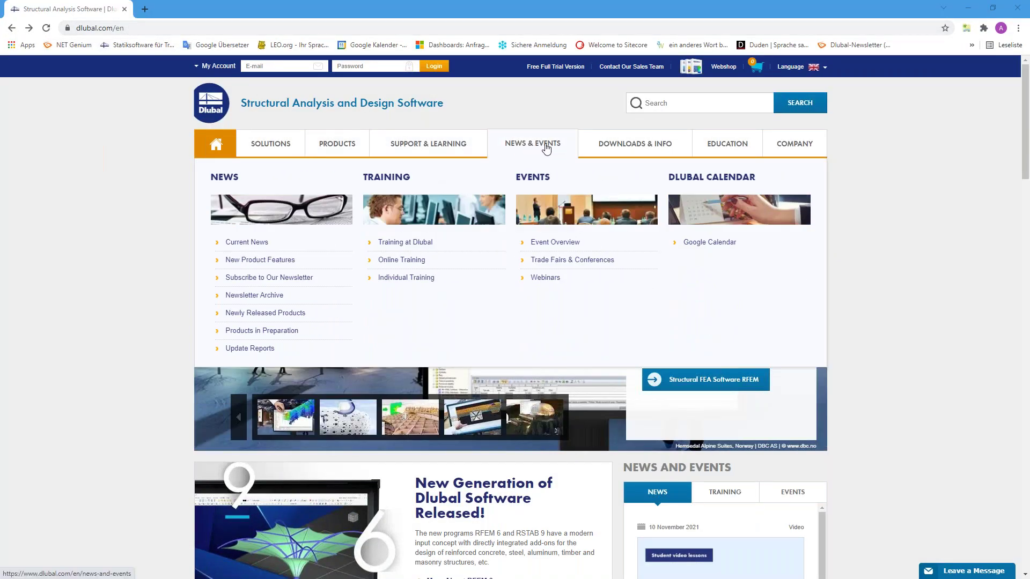
{"action": "left_click", "coordinate": [546, 283]}
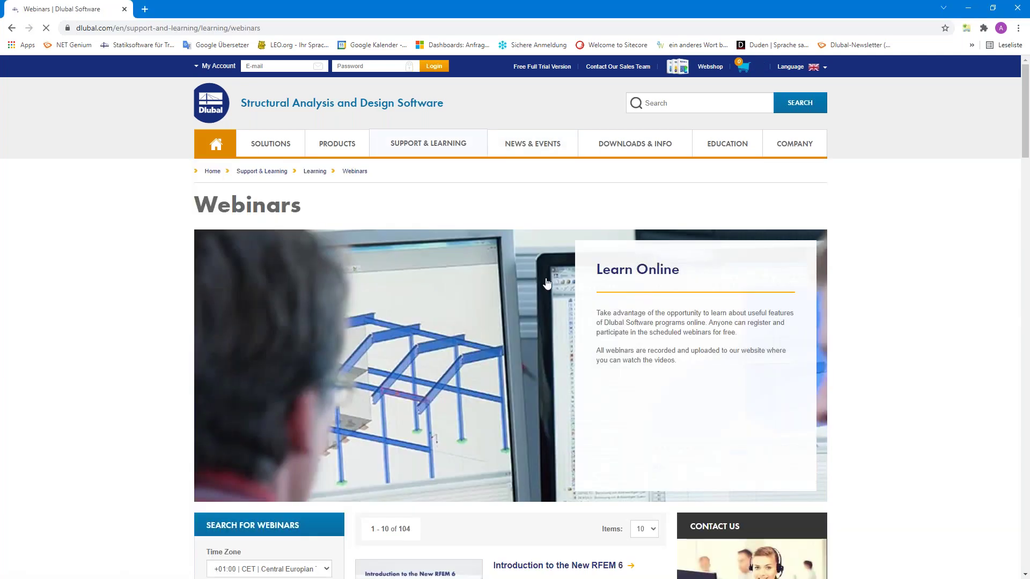
{"action": "scroll", "coordinate": [546, 283], "scroll_direction": "down", "scroll_amount": 5}
{"action": "scroll", "coordinate": [547, 282], "scroll_direction": "down", "scroll_amount": 10}
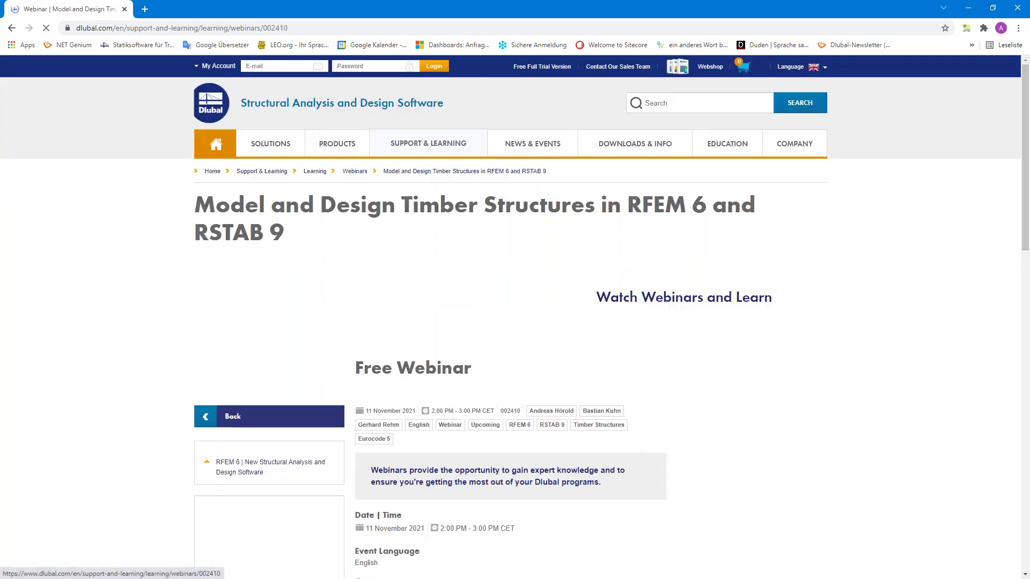
Step: Look through the webinar page for the presentation slides and the models offered for download
{"action": "scroll", "coordinate": [526, 168], "scroll_direction": "down", "scroll_amount": 3}
{"action": "scroll", "coordinate": [420, 417], "scroll_direction": "down", "scroll_amount": 1}
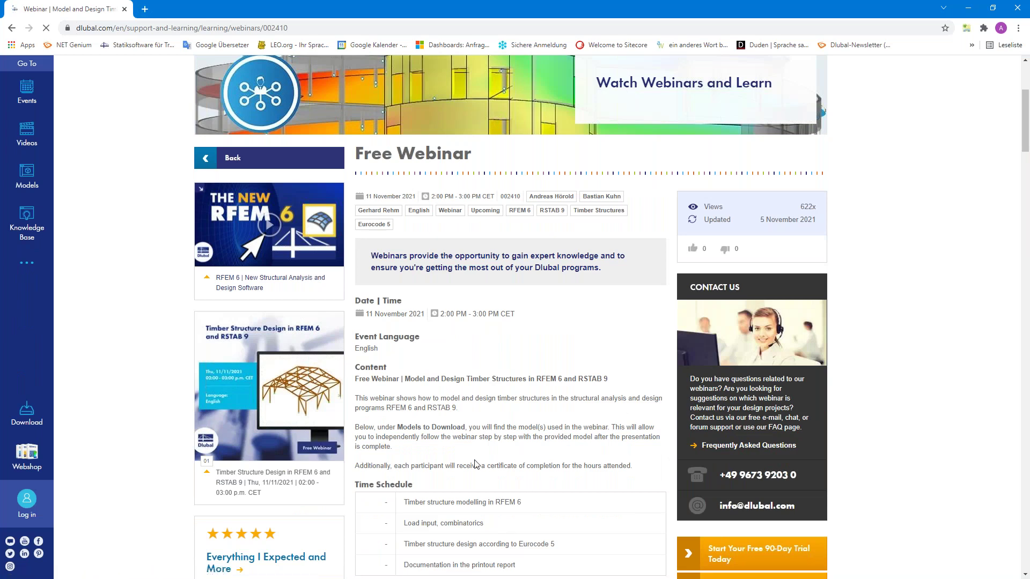
{"action": "scroll", "coordinate": [420, 418], "scroll_direction": "down", "scroll_amount": 3}
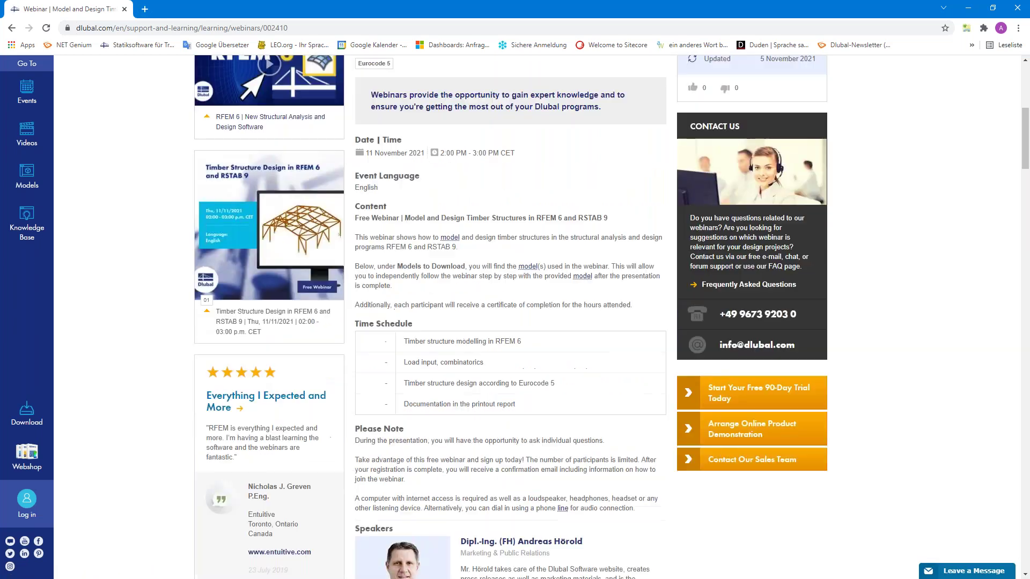
{"action": "scroll", "coordinate": [481, 306], "scroll_direction": "down", "scroll_amount": 20}
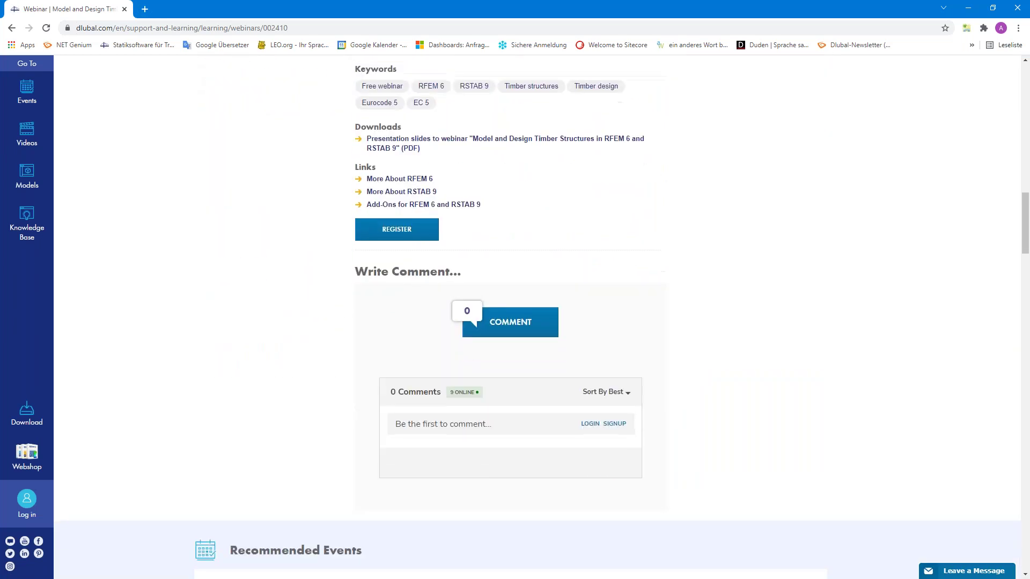
{"action": "scroll", "coordinate": [862, 354], "scroll_direction": "down", "scroll_amount": 10}
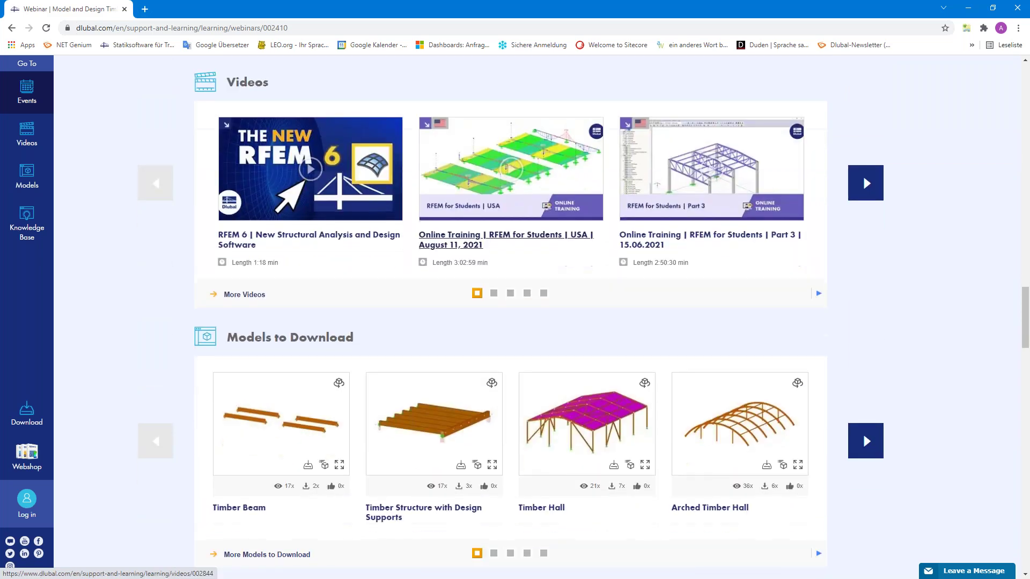
{"action": "scroll", "coordinate": [326, 406], "scroll_direction": "up", "scroll_amount": 20}
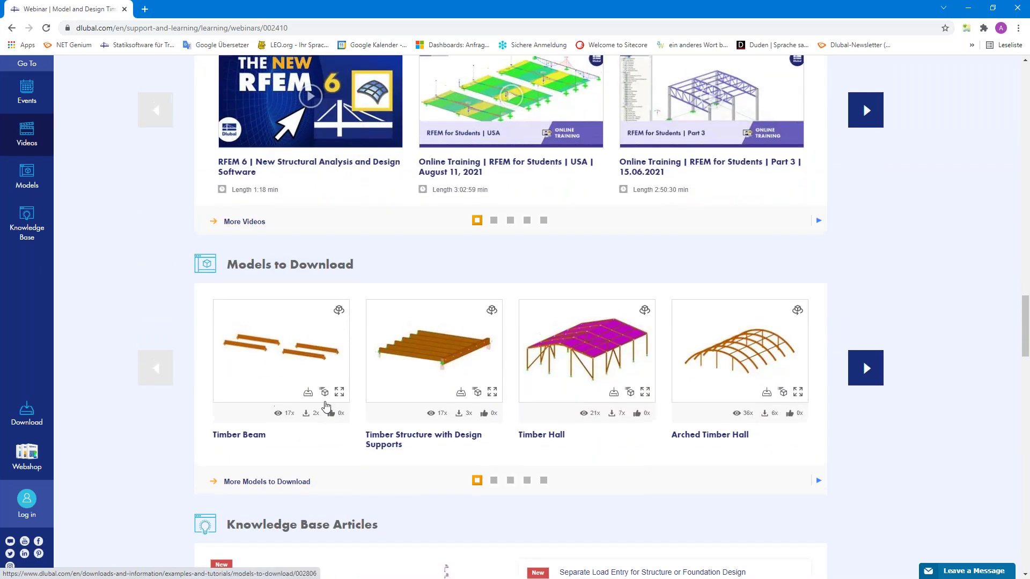
{"action": "scroll", "coordinate": [326, 406], "scroll_direction": "up", "scroll_amount": 15}
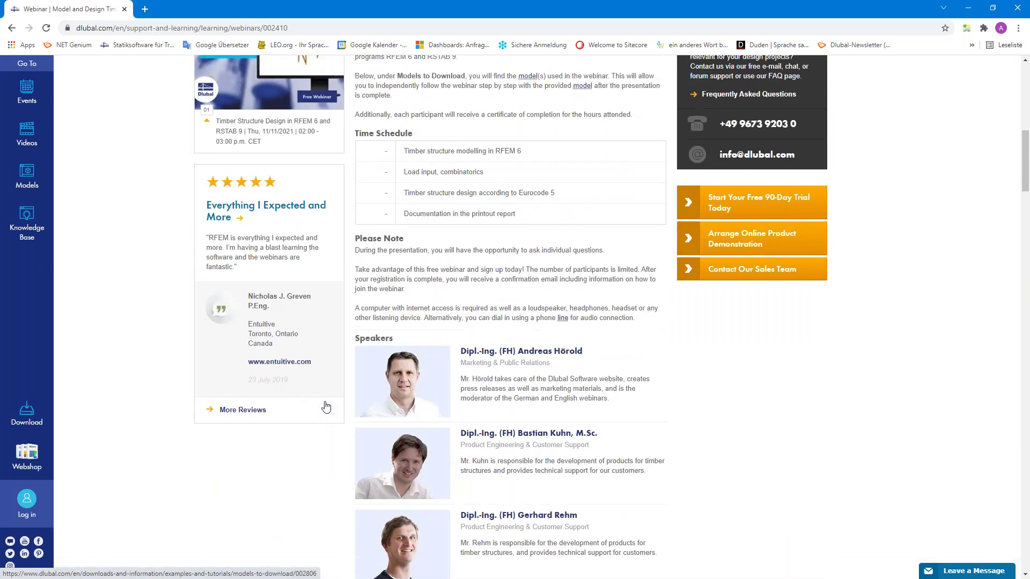